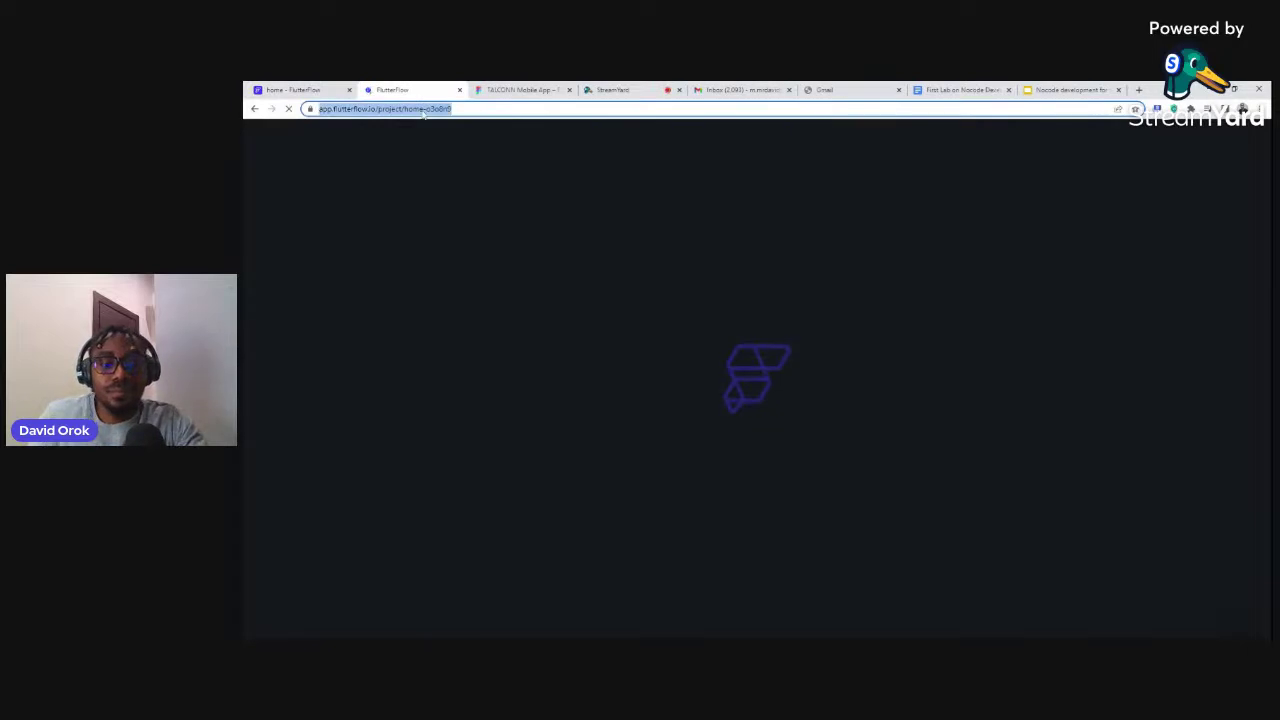
Load flutterflow.io and reach the projects dashboard, then switch to the TALCONN Figma design
type("flu")
key("Return")
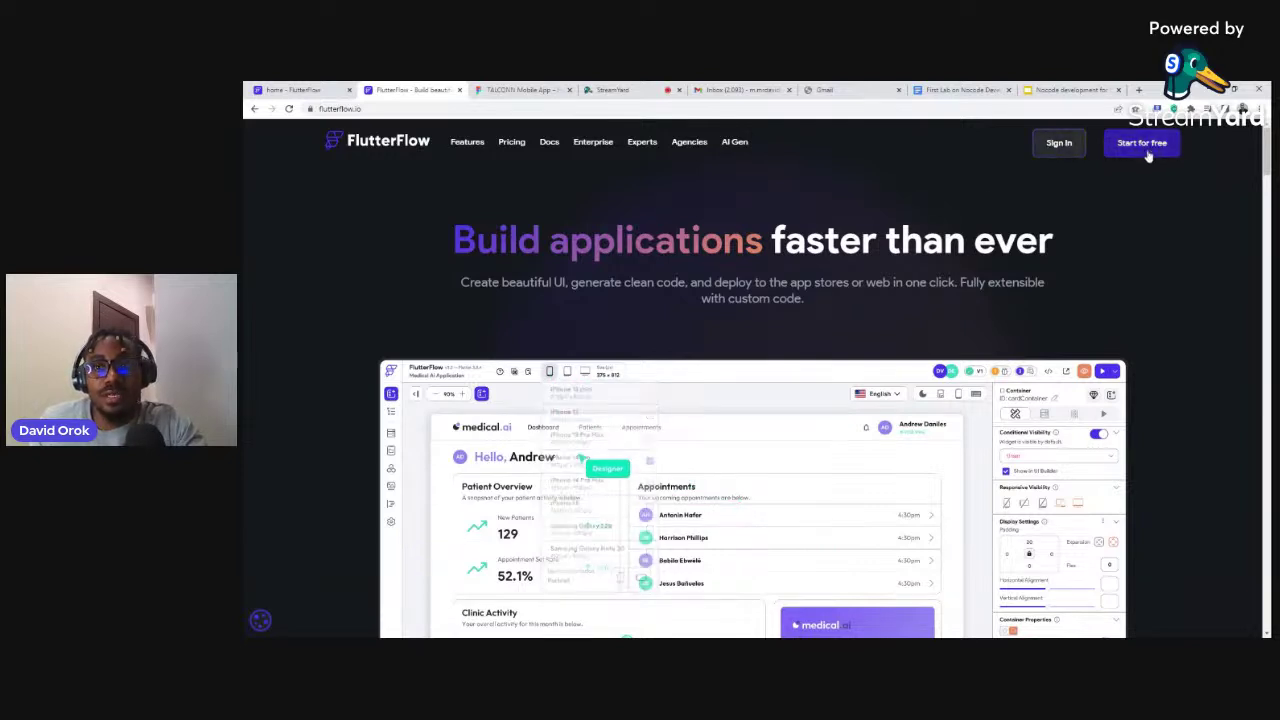
left_click(1057, 144)
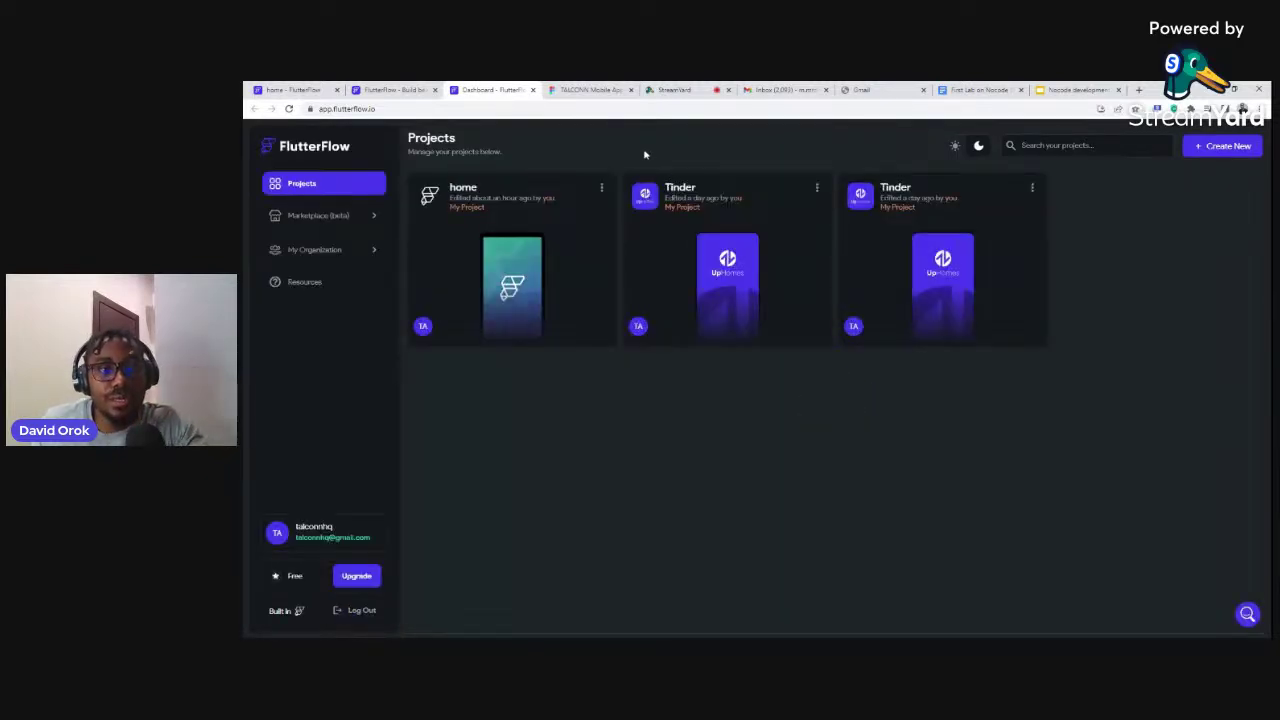
left_click(577, 93)
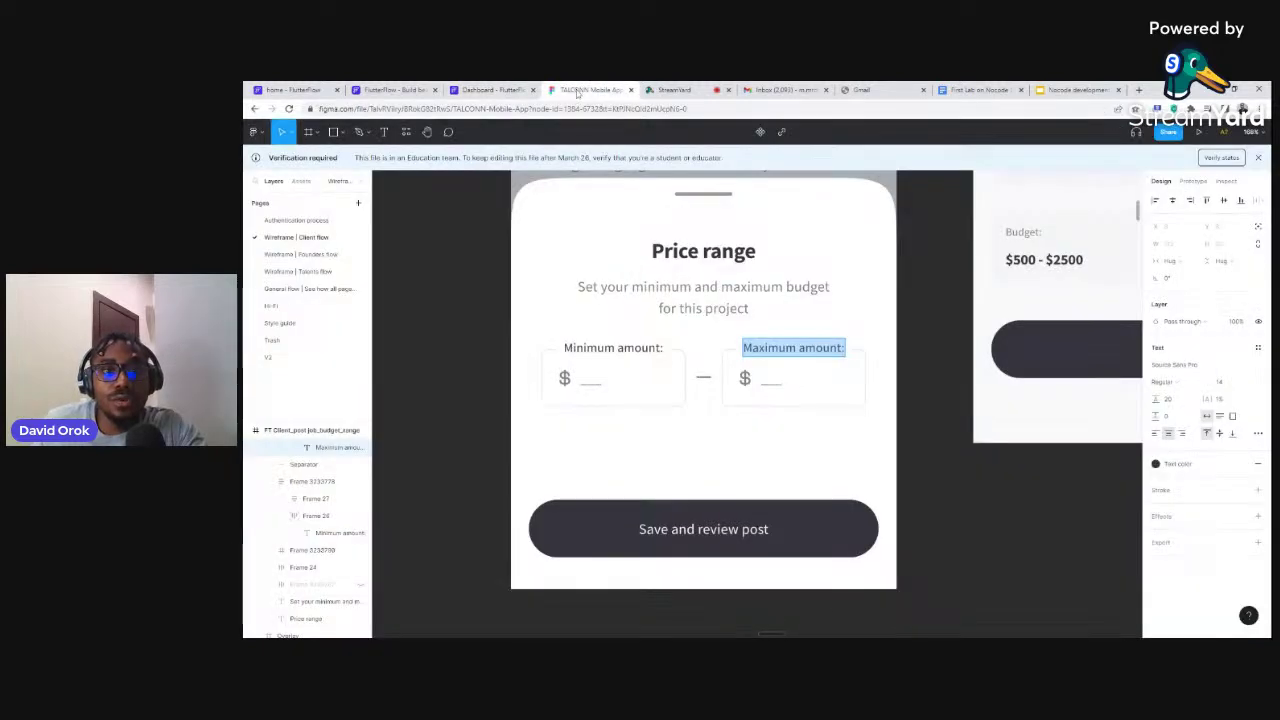
Deselect the Maximum amount label and pan the Client flow canvas to the client home and search wireframes
left_click(938, 261)
scroll(938, 261, "down", 3)
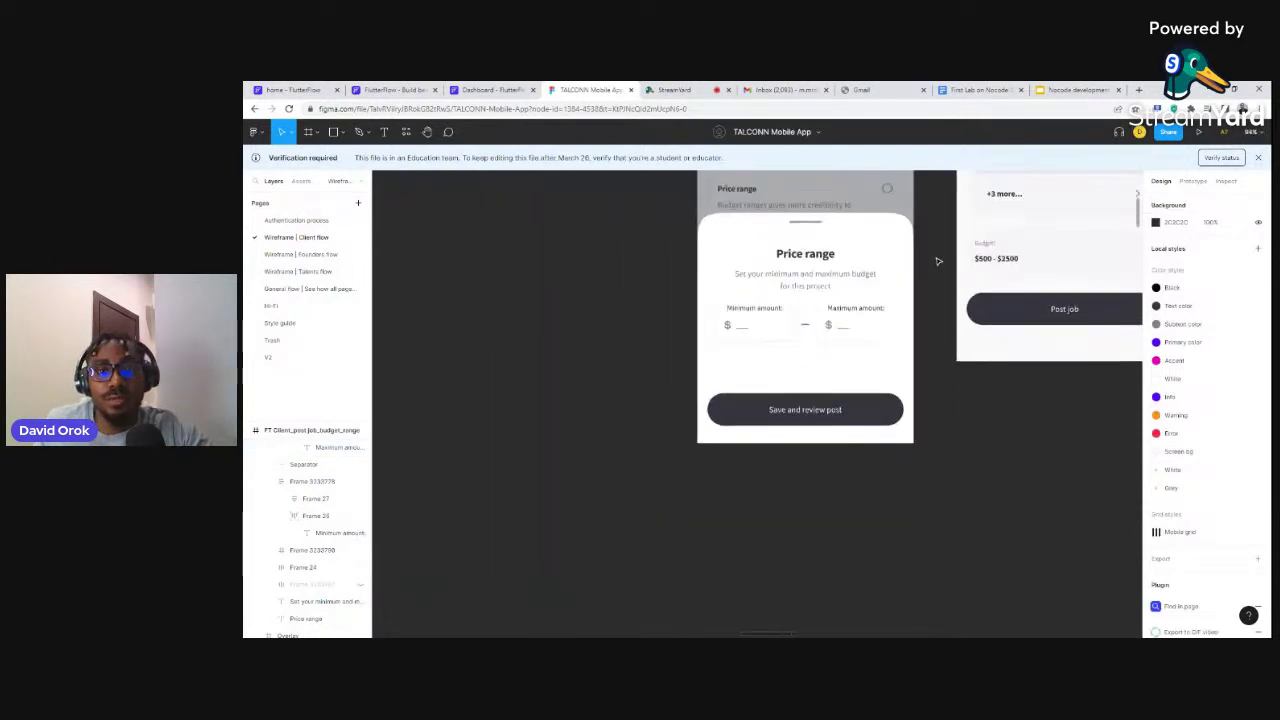
scroll(938, 261, "up", 2)
scroll(938, 261, "right", 2)
scroll(940, 261, "up", 2)
scroll(940, 261, "down", 5)
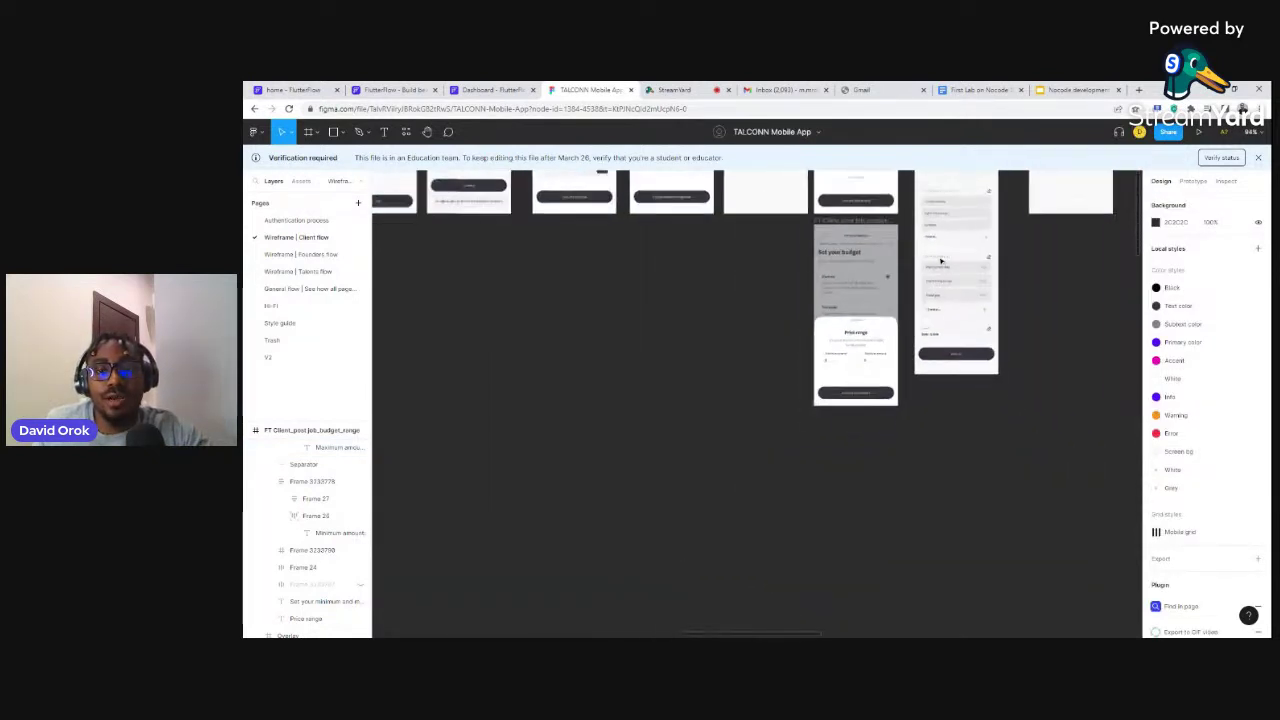
scroll(942, 262, "up", 2)
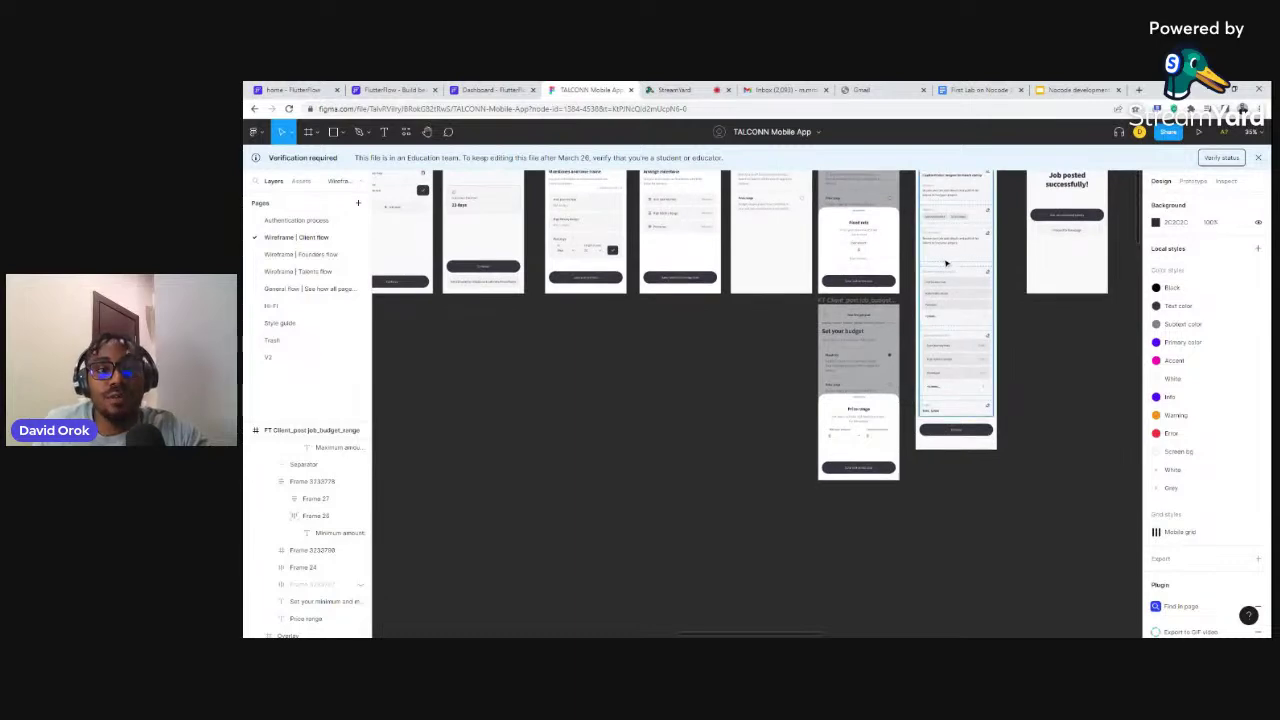
scroll(949, 263, "up", 2)
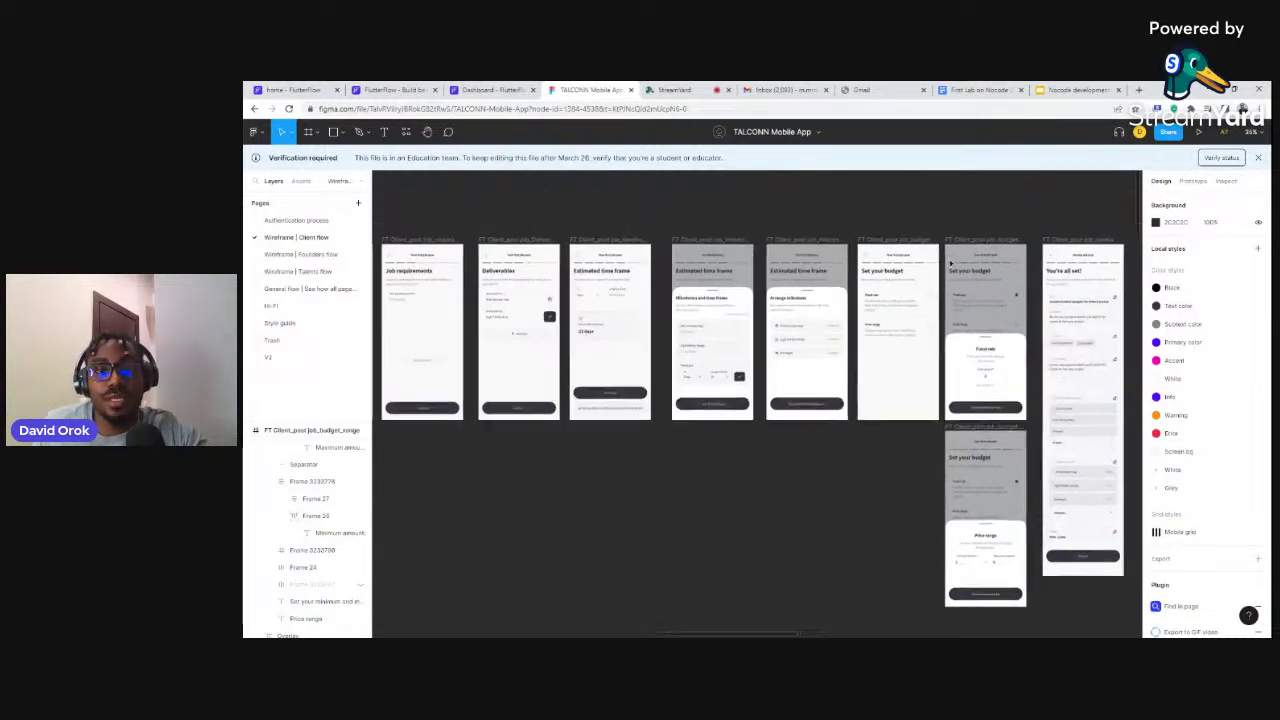
scroll(955, 263, "left", 3)
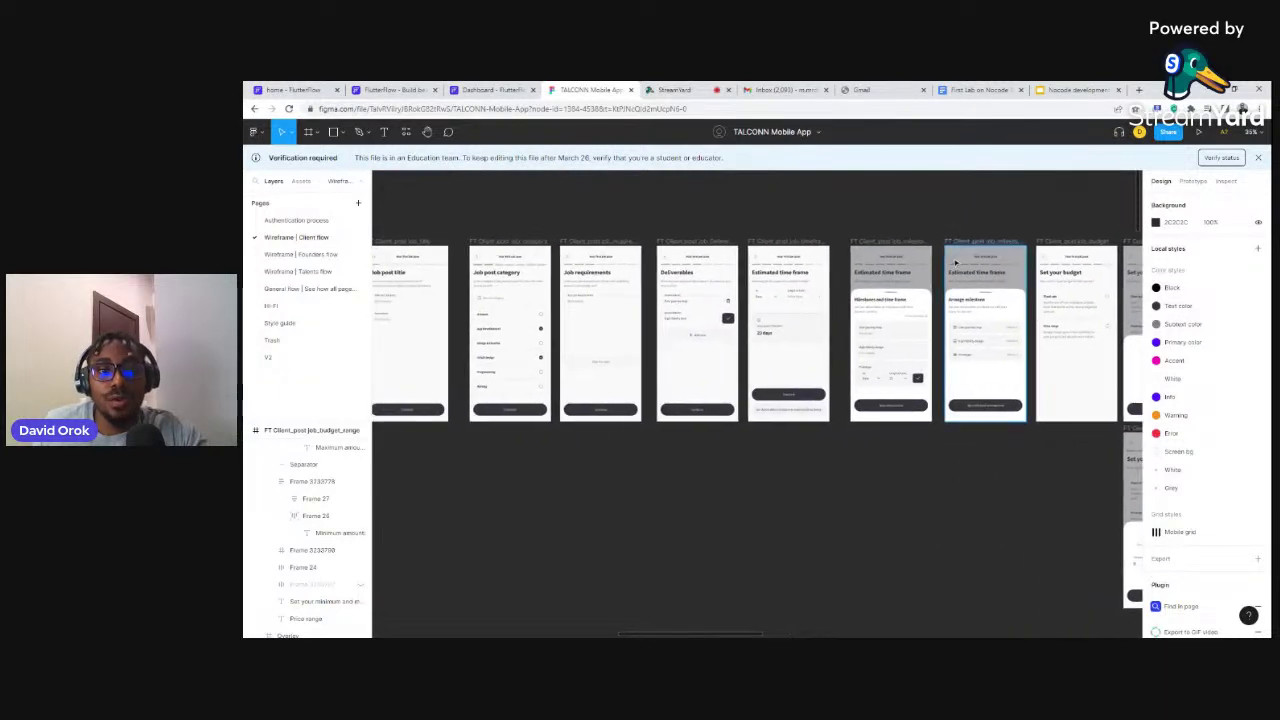
scroll(955, 263, "down", 2)
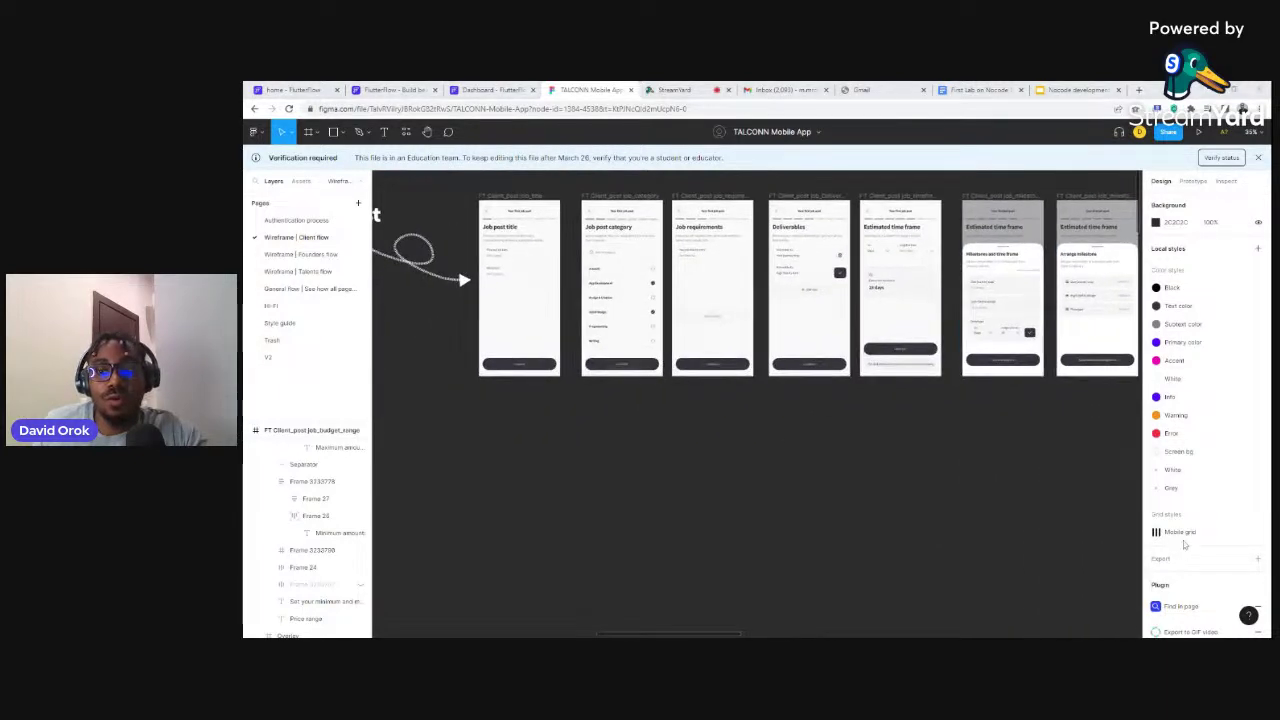
scroll(883, 445, "left", 3)
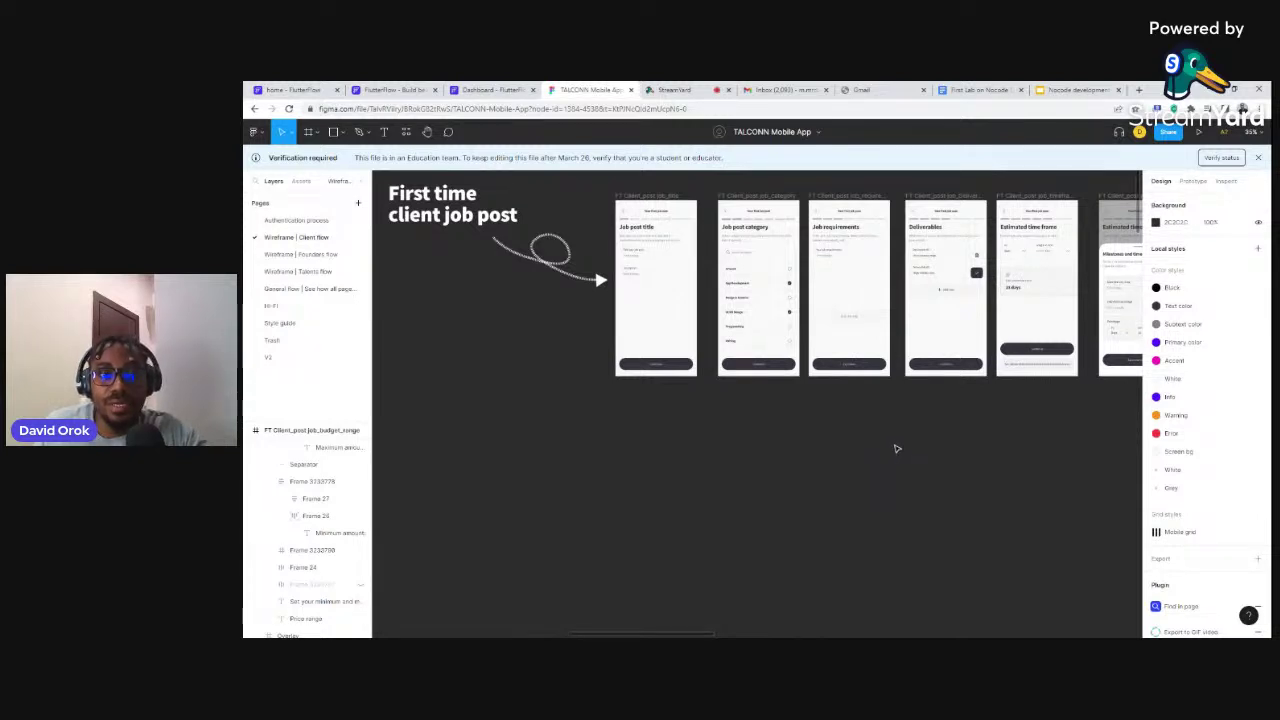
scroll(897, 449, "down", 5)
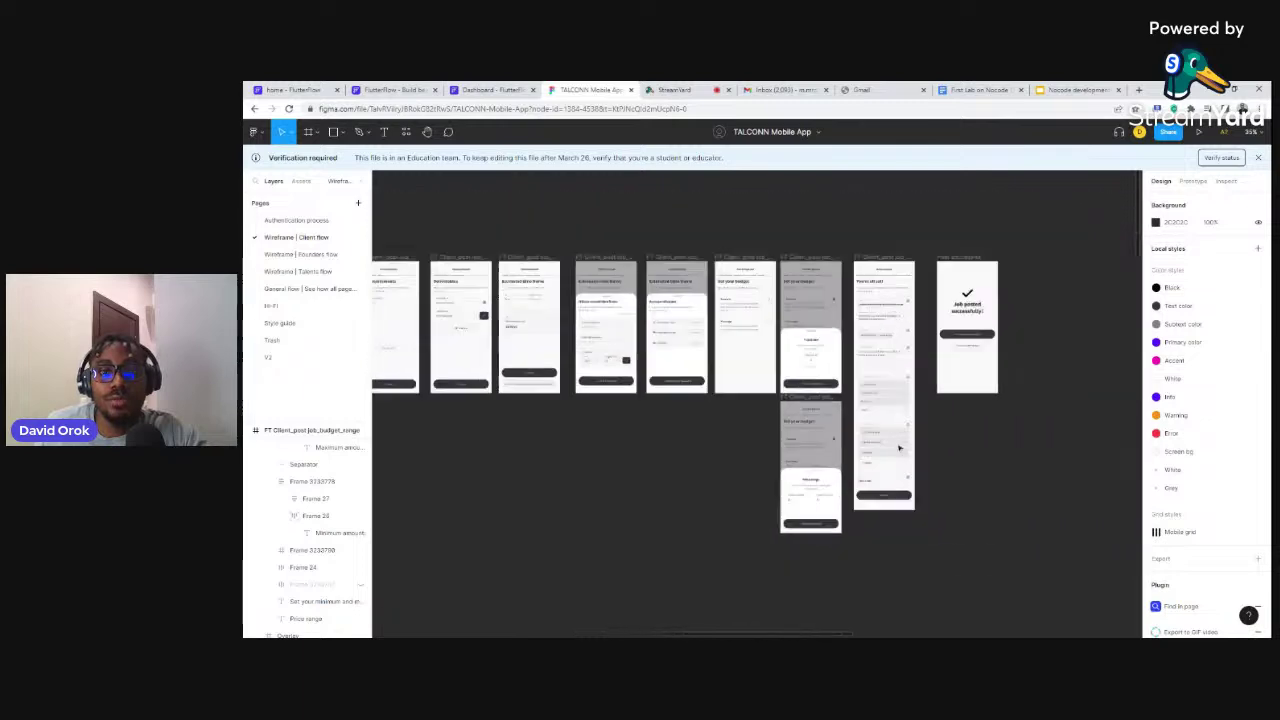
scroll(897, 449, "up", 5)
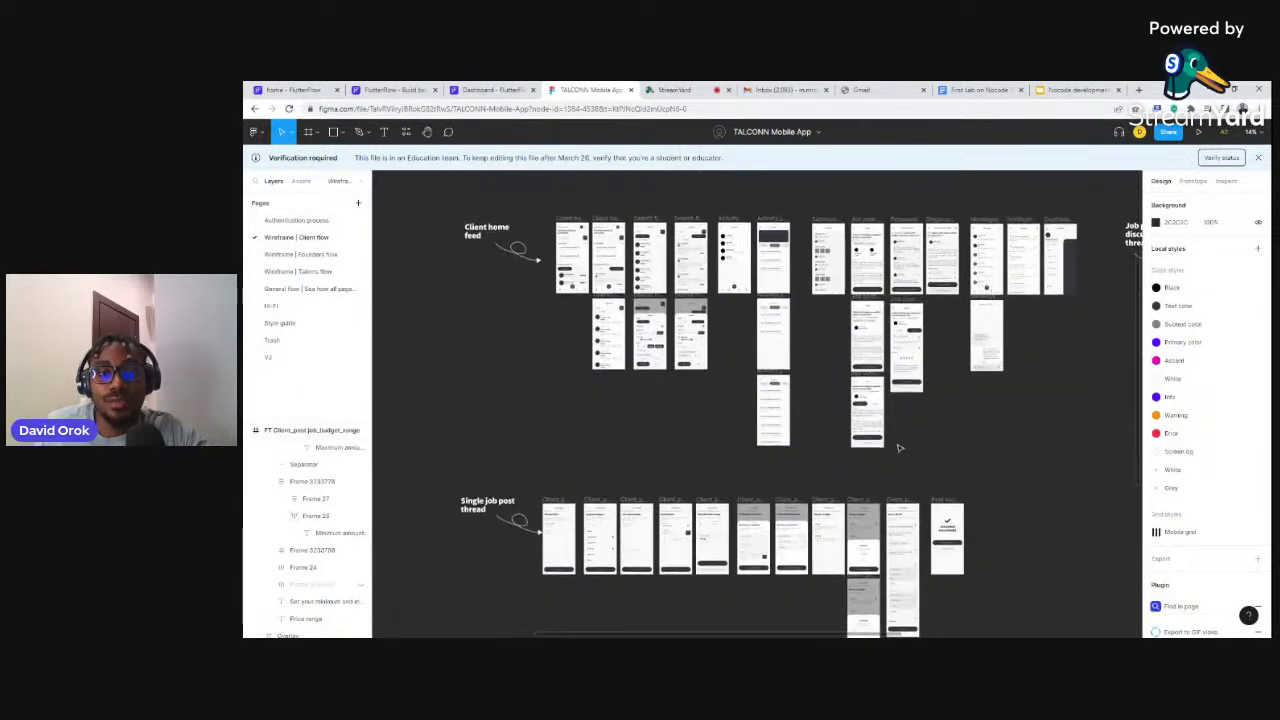
scroll(898, 449, "up", 5)
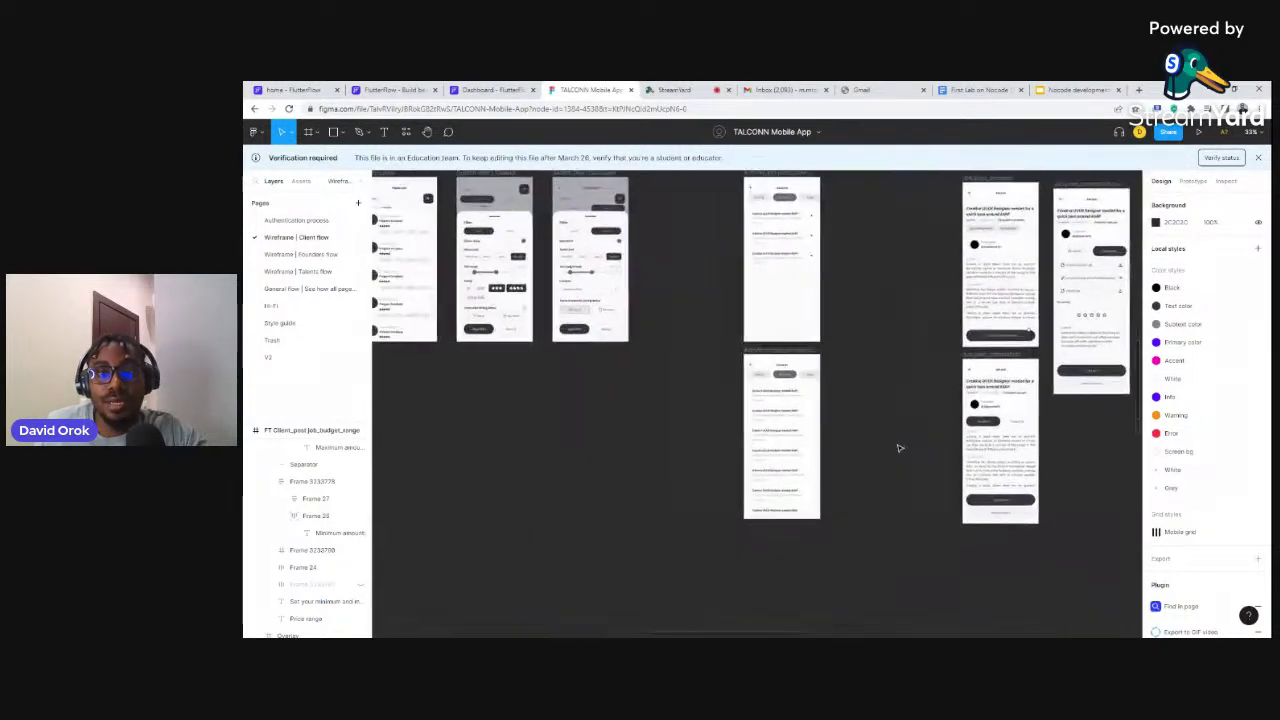
scroll(898, 449, "down", 3)
scroll(900, 449, "up", 6)
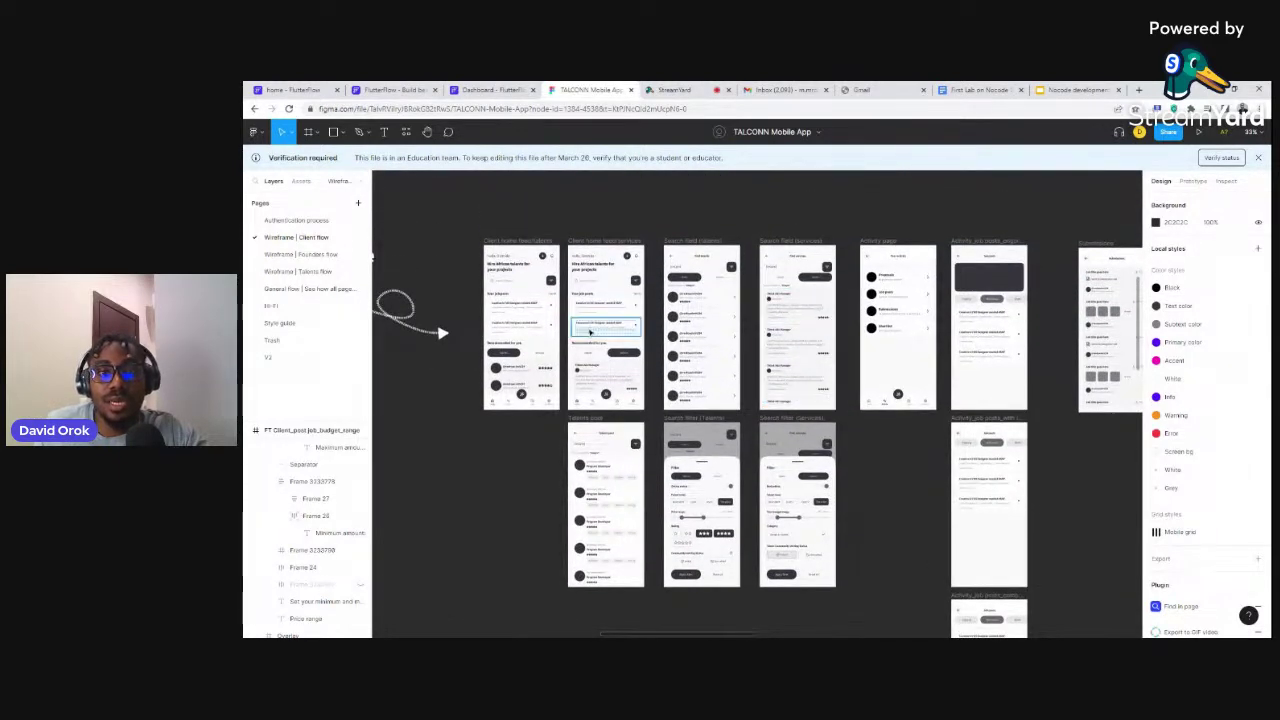
scroll(600, 330, "up", 5)
scroll(607, 330, "down", 5)
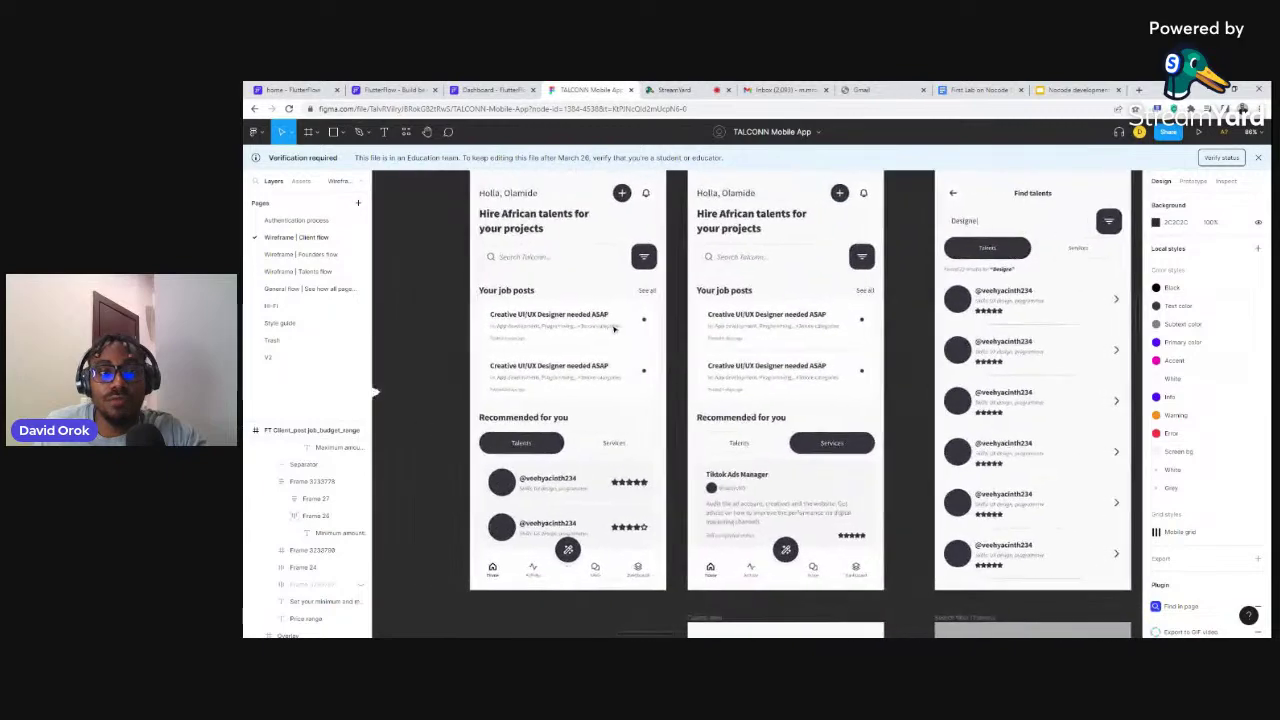
scroll(617, 326, "down", 3)
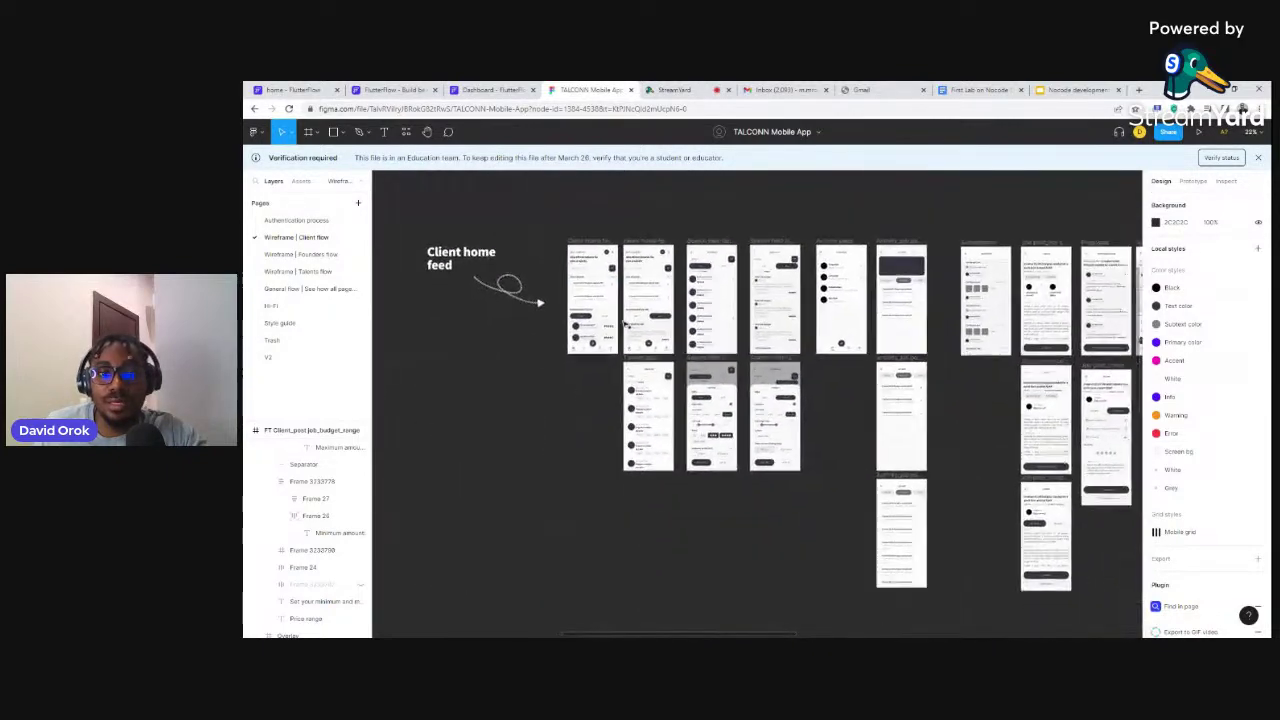
scroll(630, 324, "down", 3)
scroll(650, 322, "right", 5)
scroll(657, 322, "up", 5)
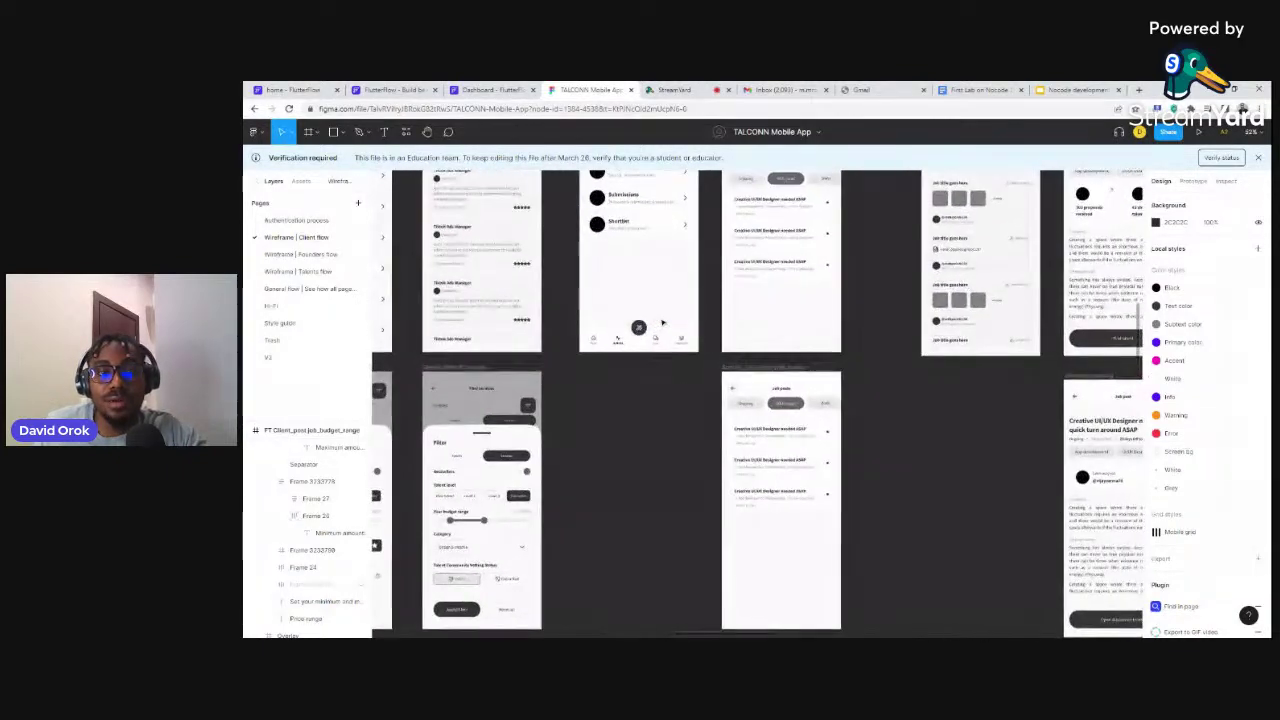
scroll(662, 322, "left", 3)
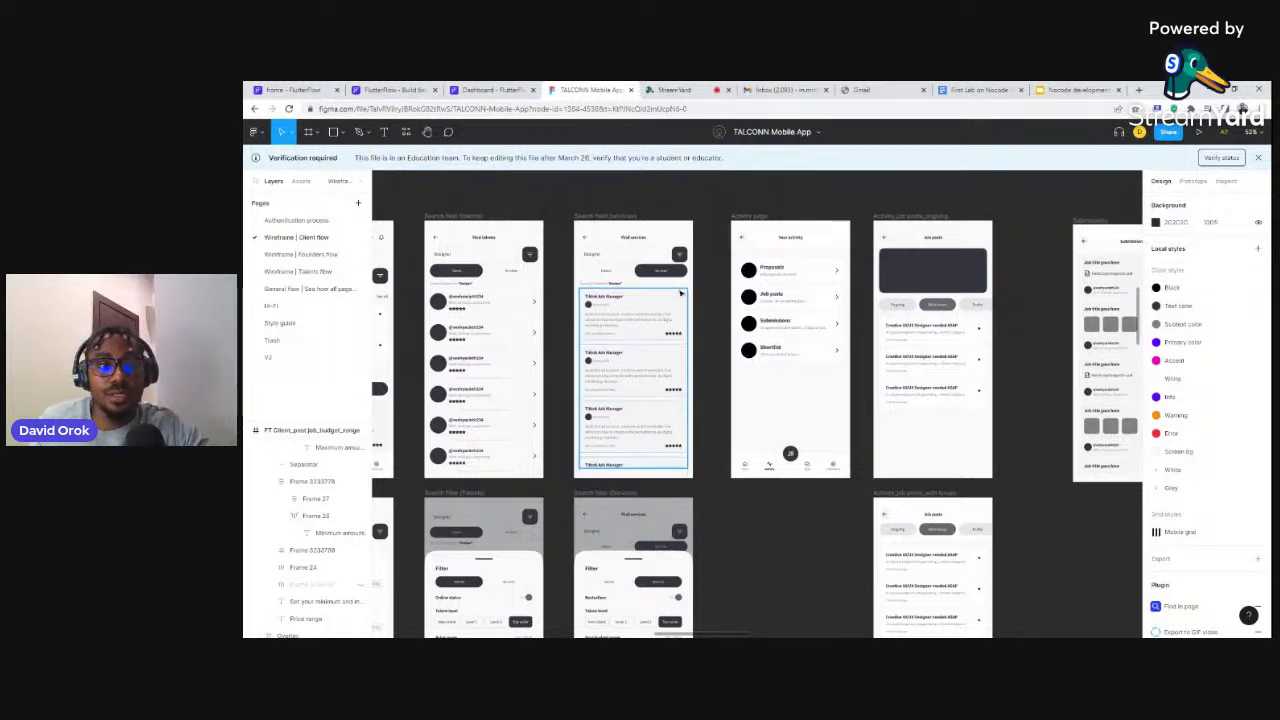
scroll(685, 293, "left", 3)
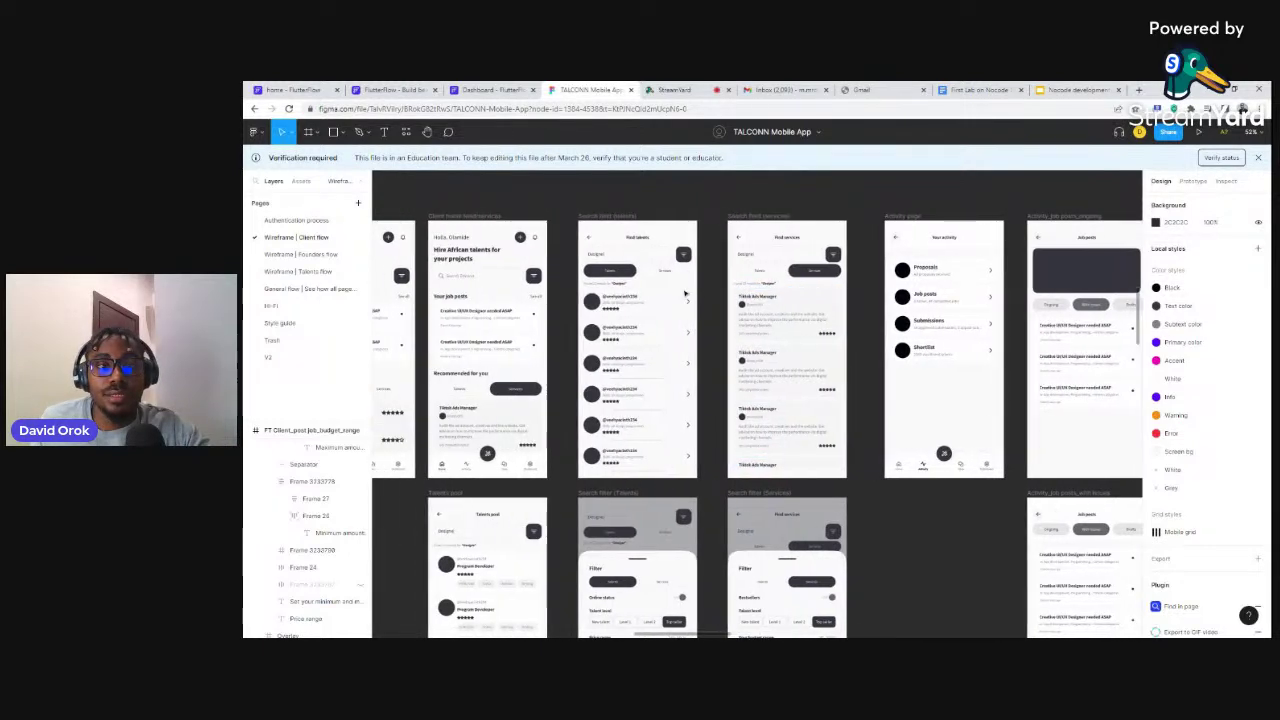
scroll(687, 294, "up", 2)
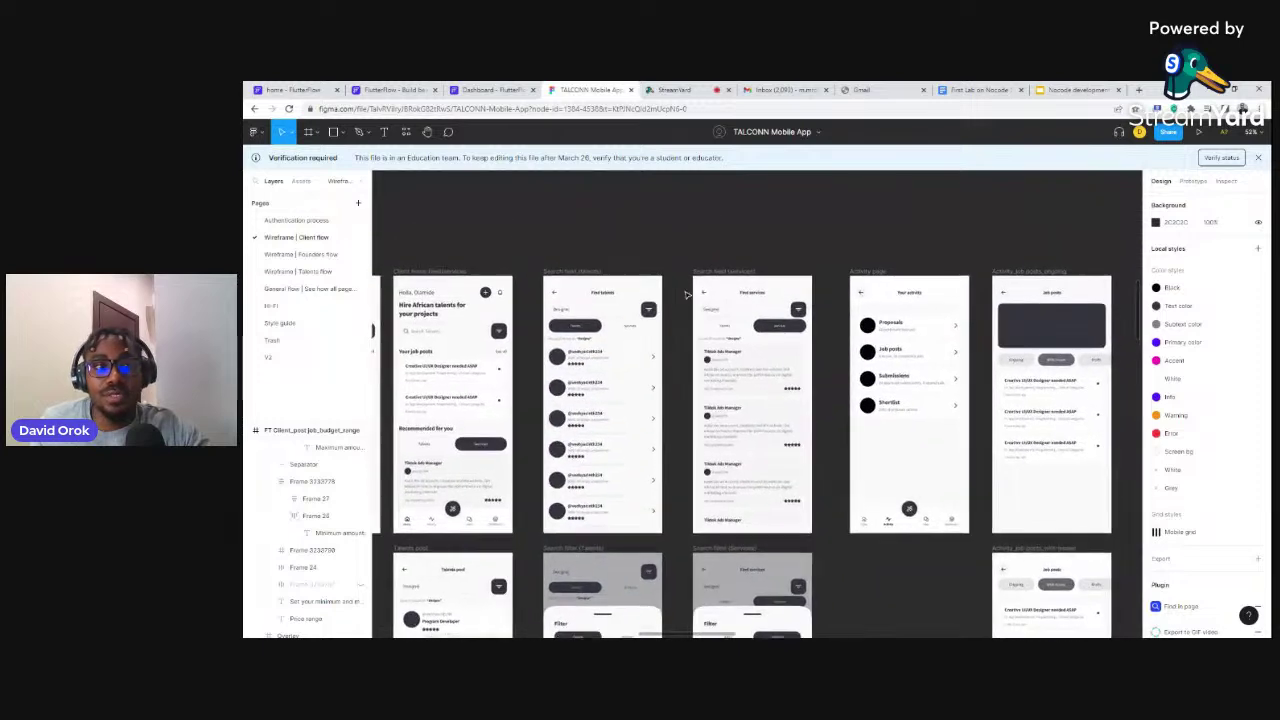
Return to the home project editor and enlarge the Pages list to show more pages
left_click(384, 89)
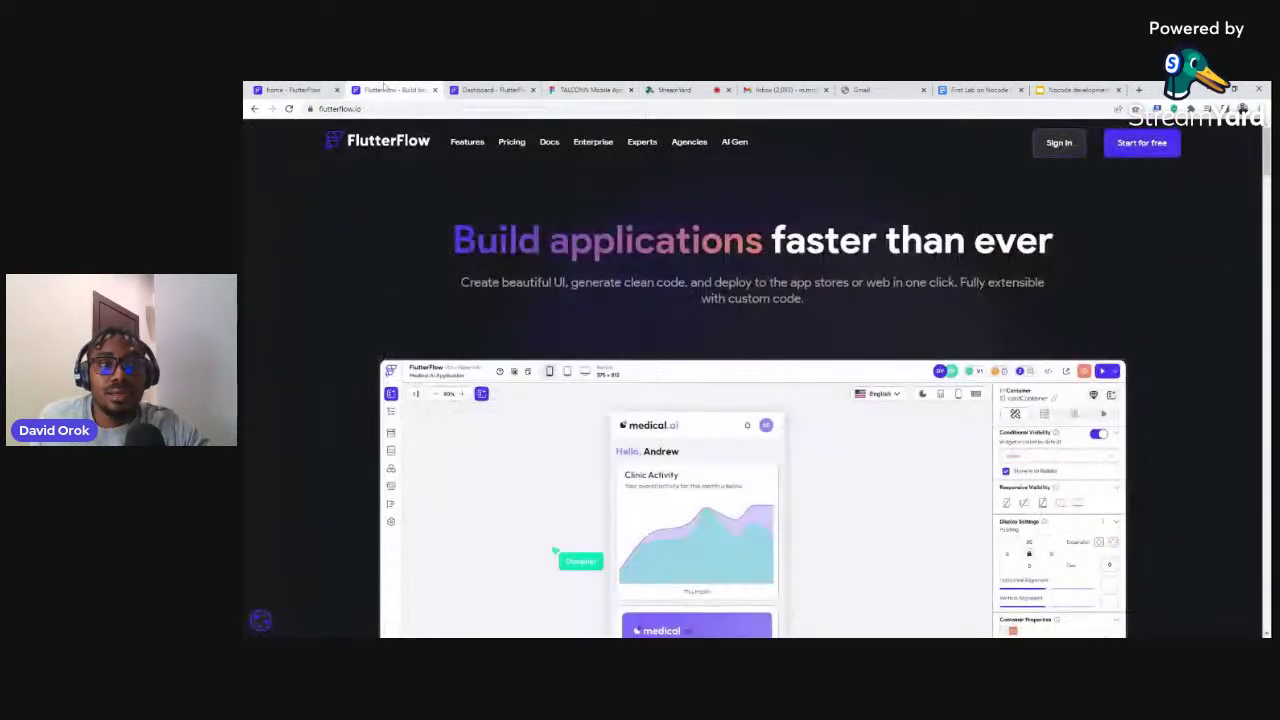
left_click(474, 88)
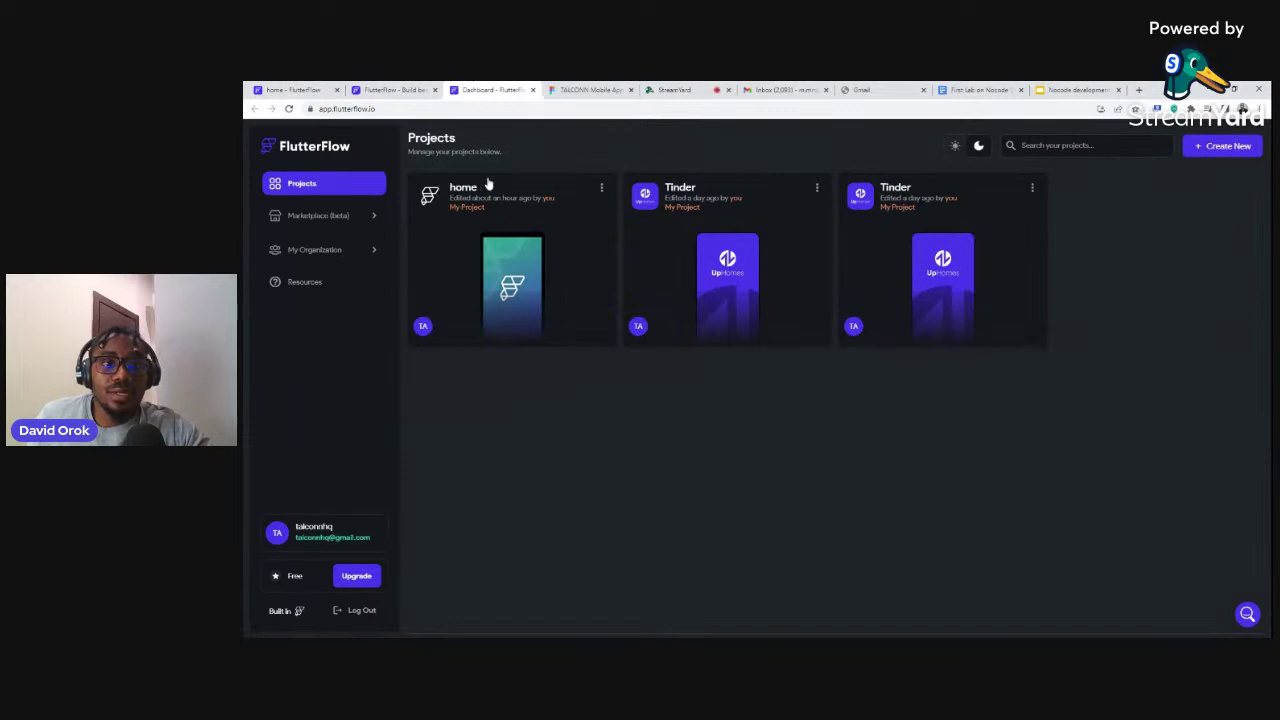
left_click(297, 90)
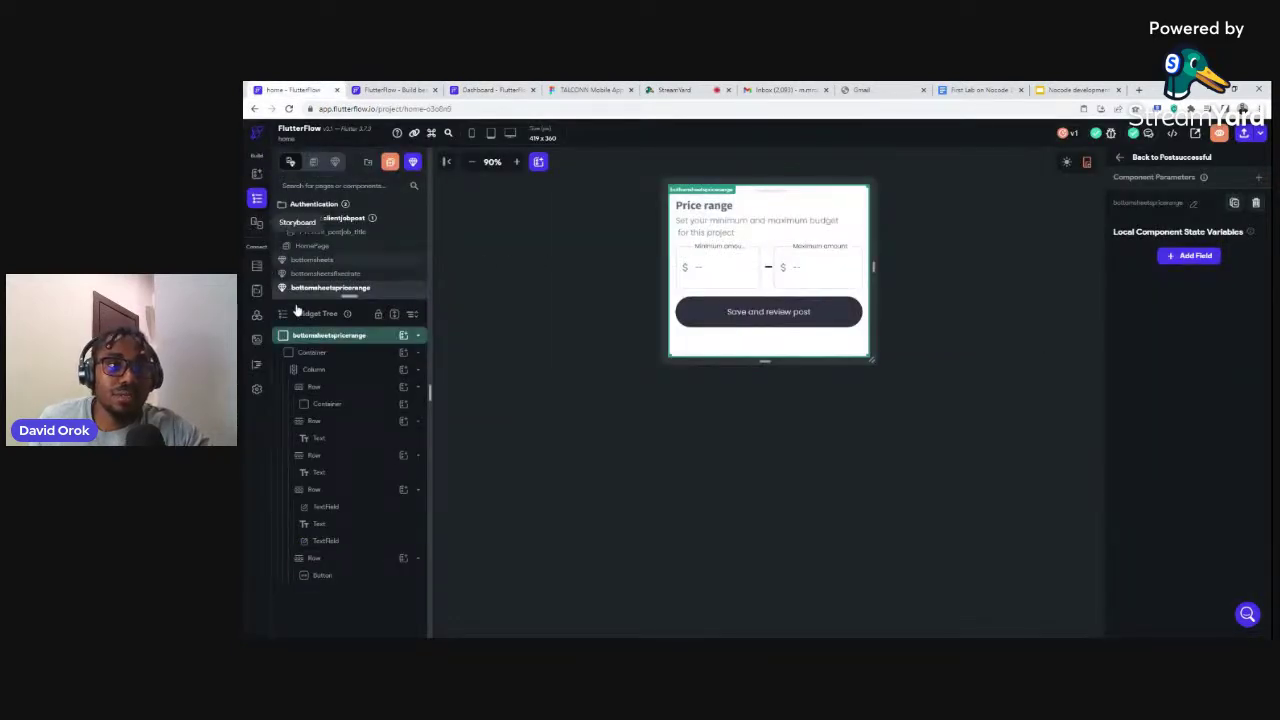
left_click_drag(349, 296, 345, 488)
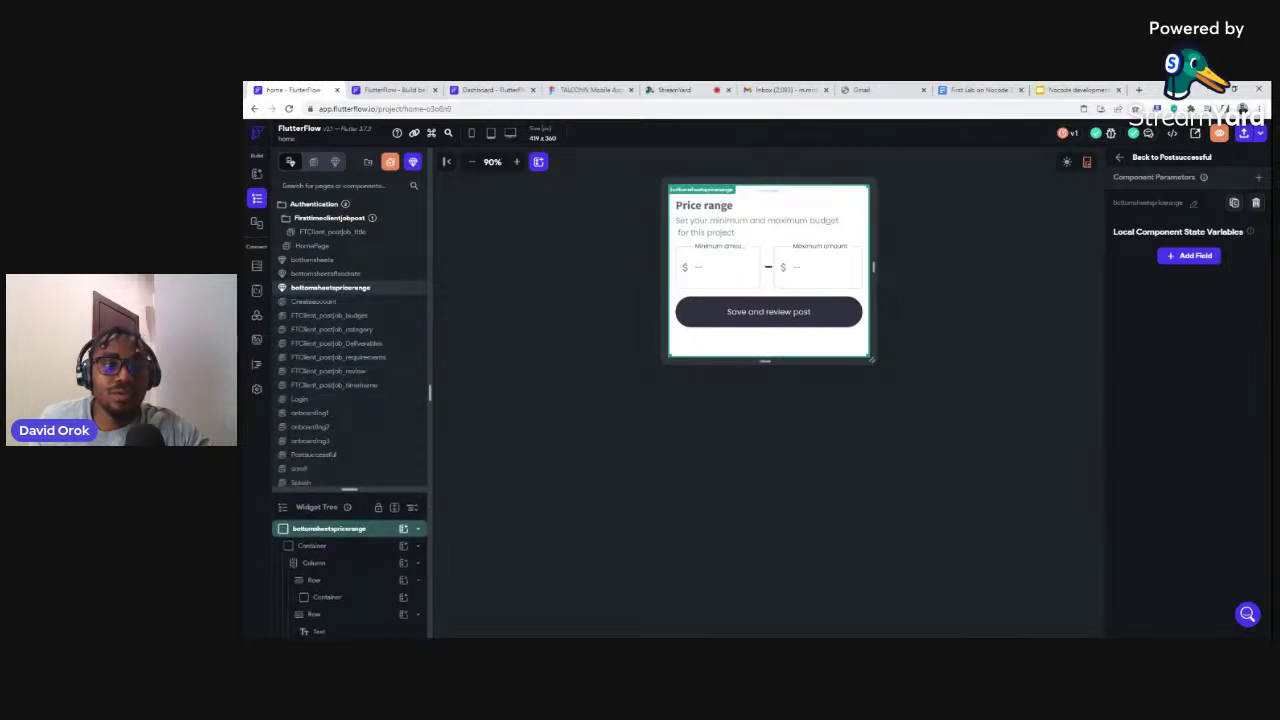
Preview Createaccount and the FTClient_postjob budget, category, Deliverables, requirements, review and time frame pages
left_click(316, 302)
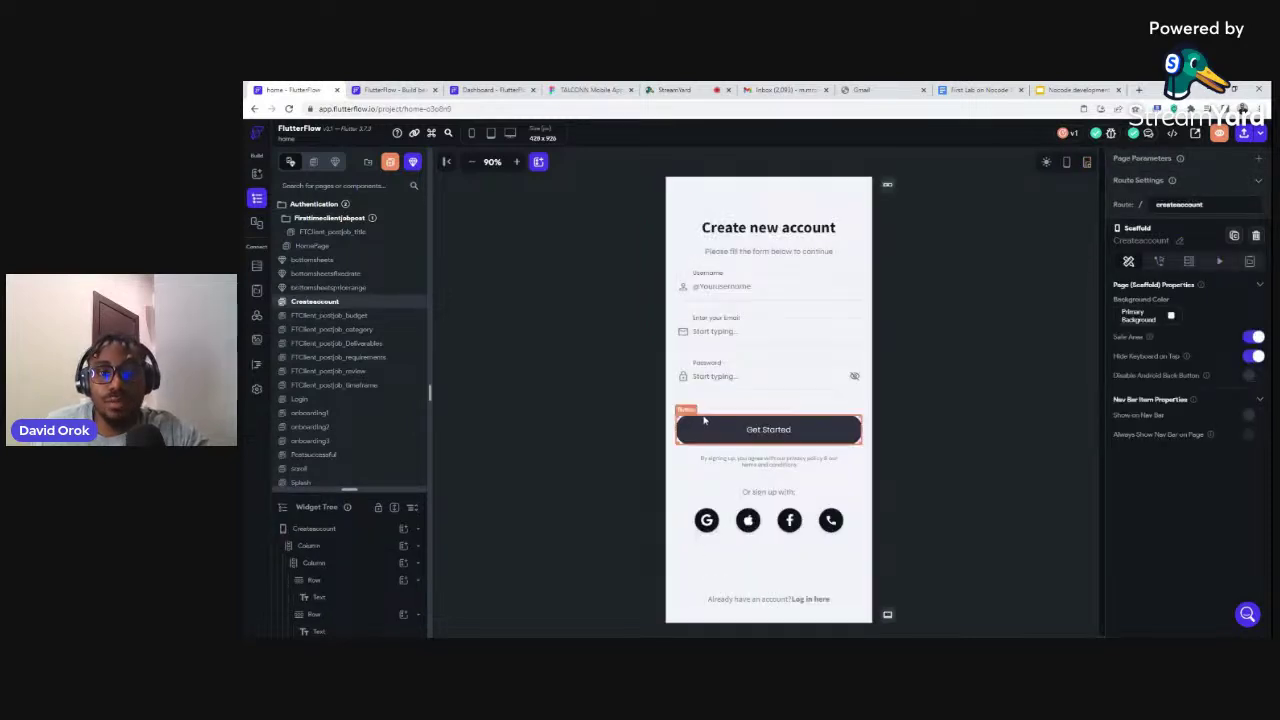
left_click(336, 318)
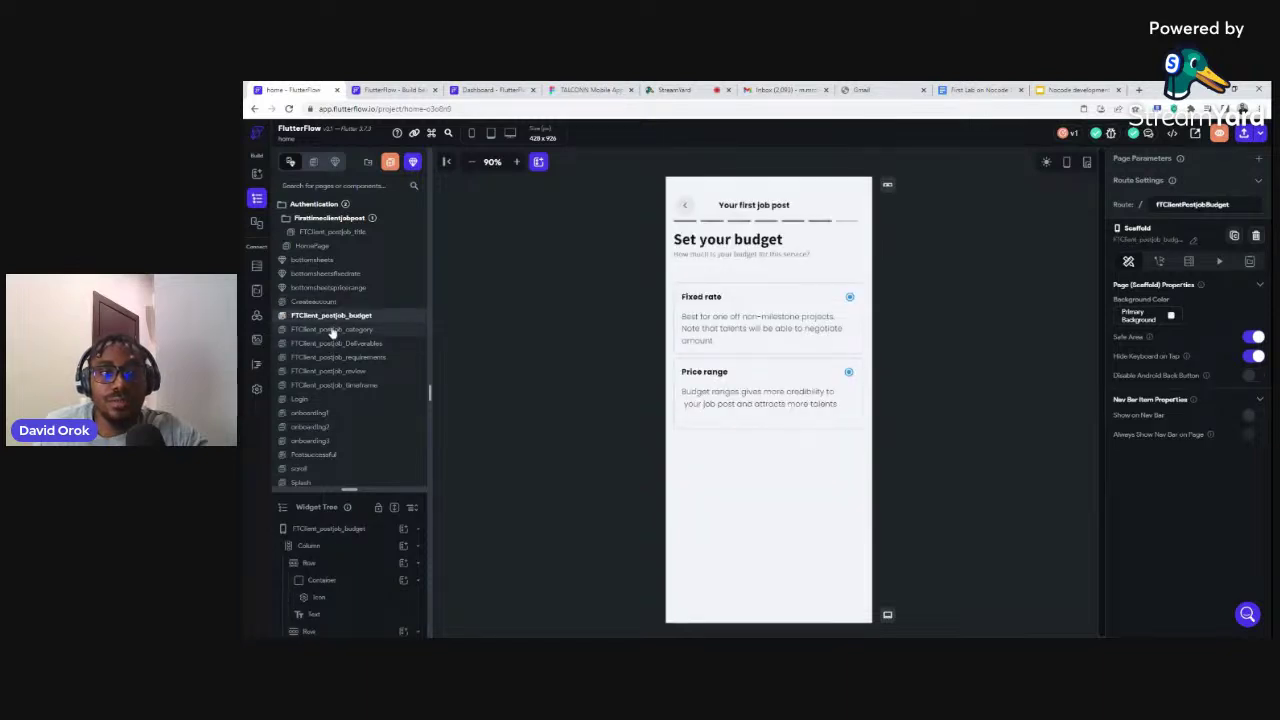
left_click(333, 330)
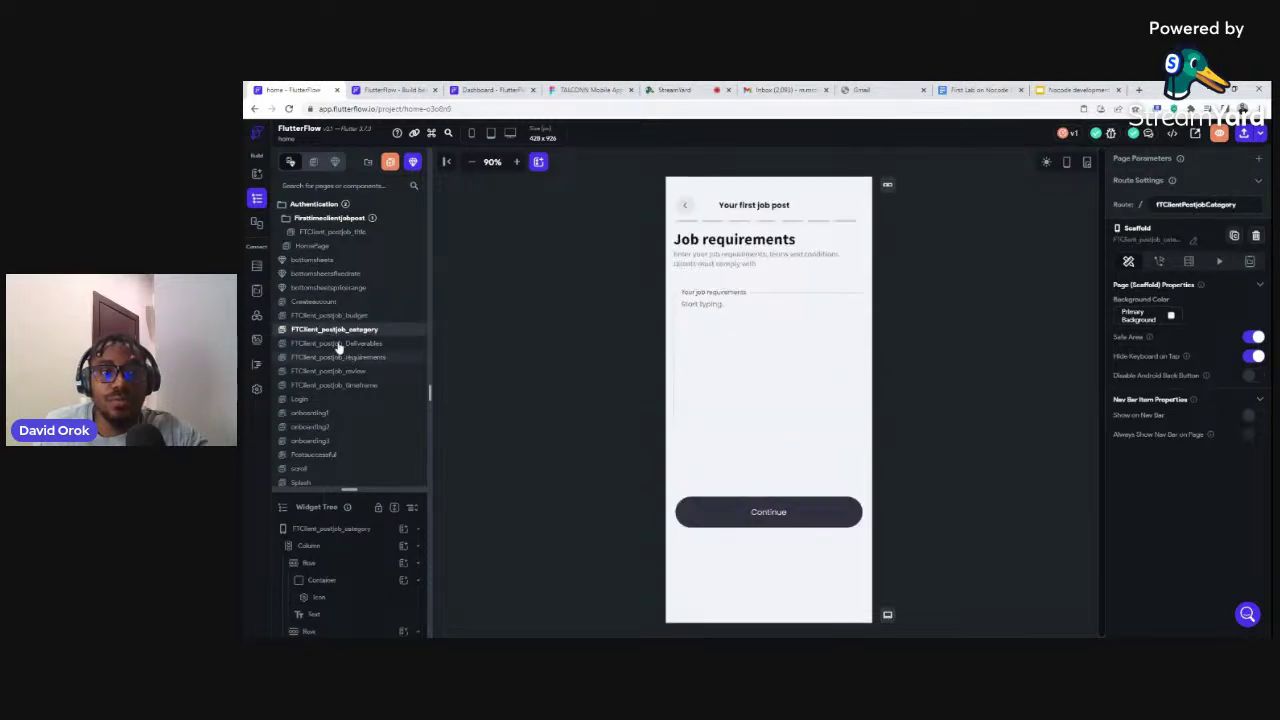
left_click(338, 344)
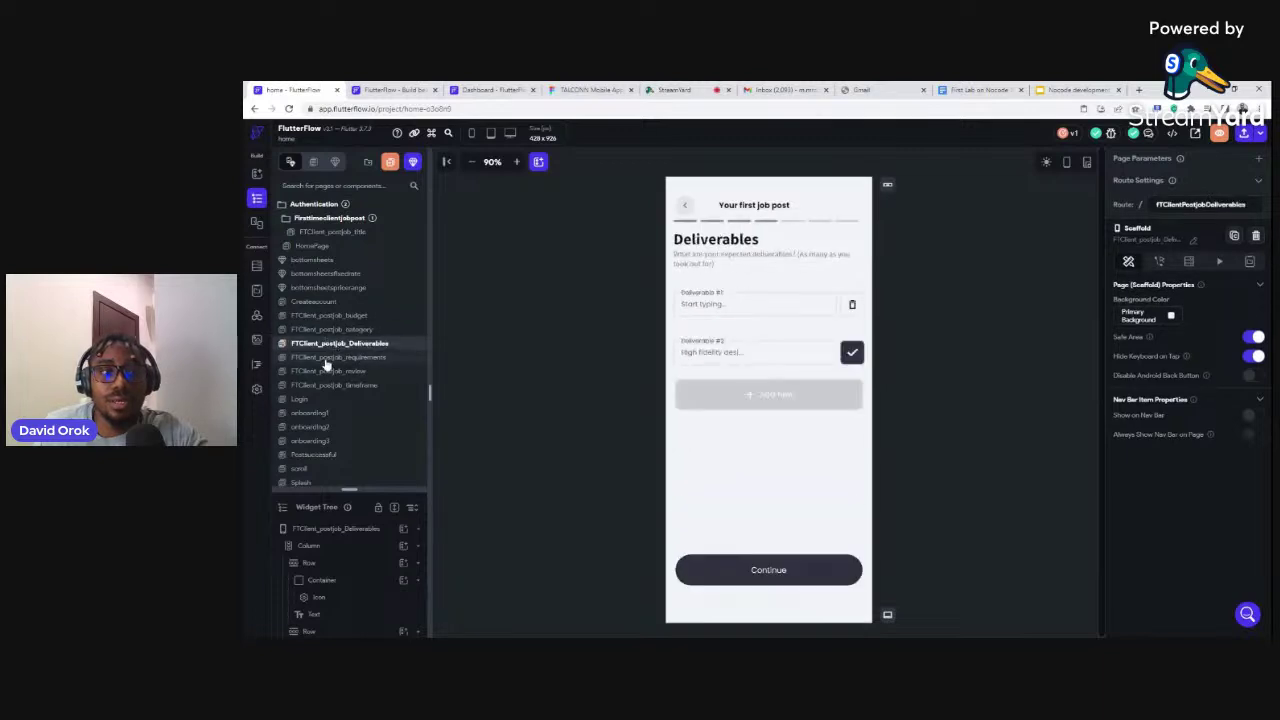
left_click(328, 358)
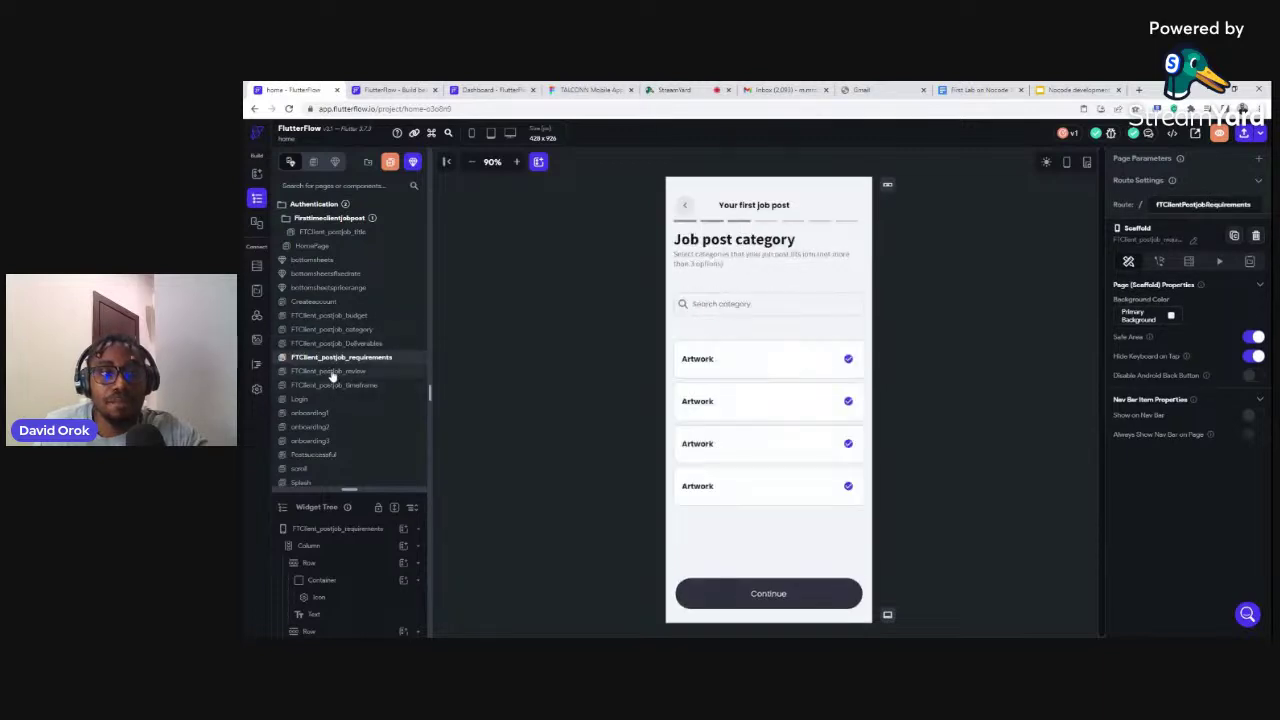
left_click(331, 373)
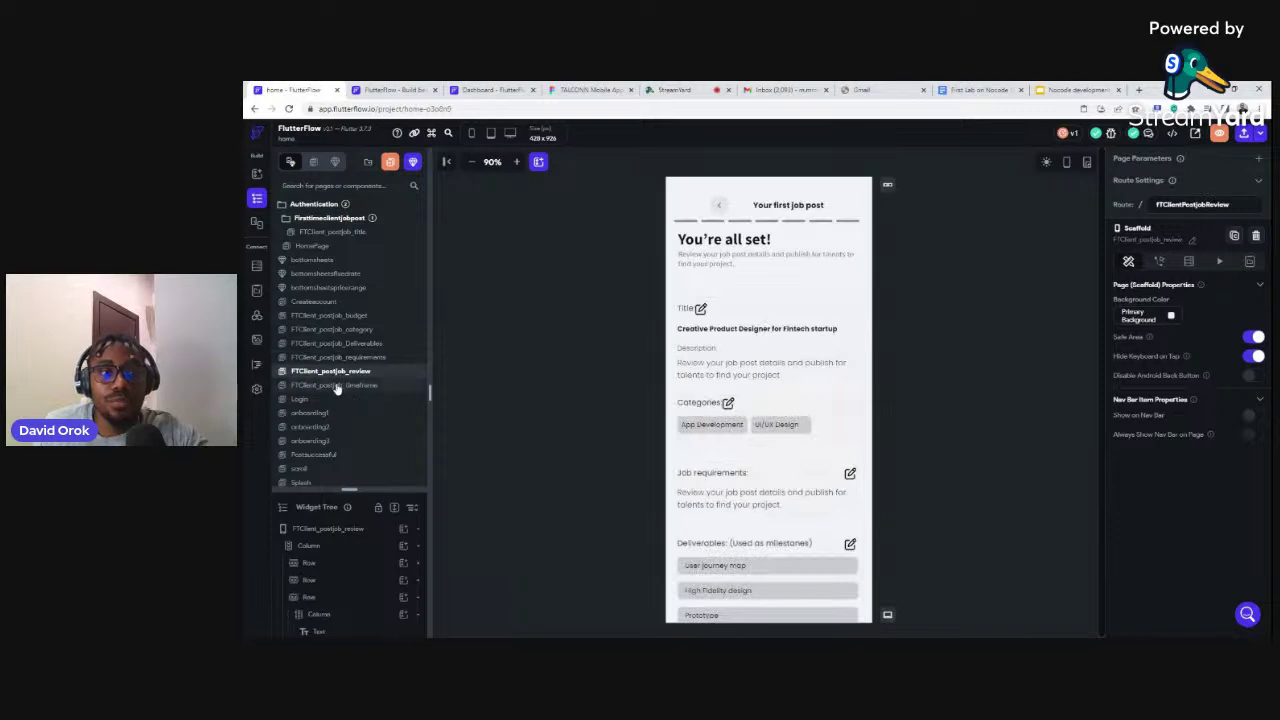
left_click(337, 387)
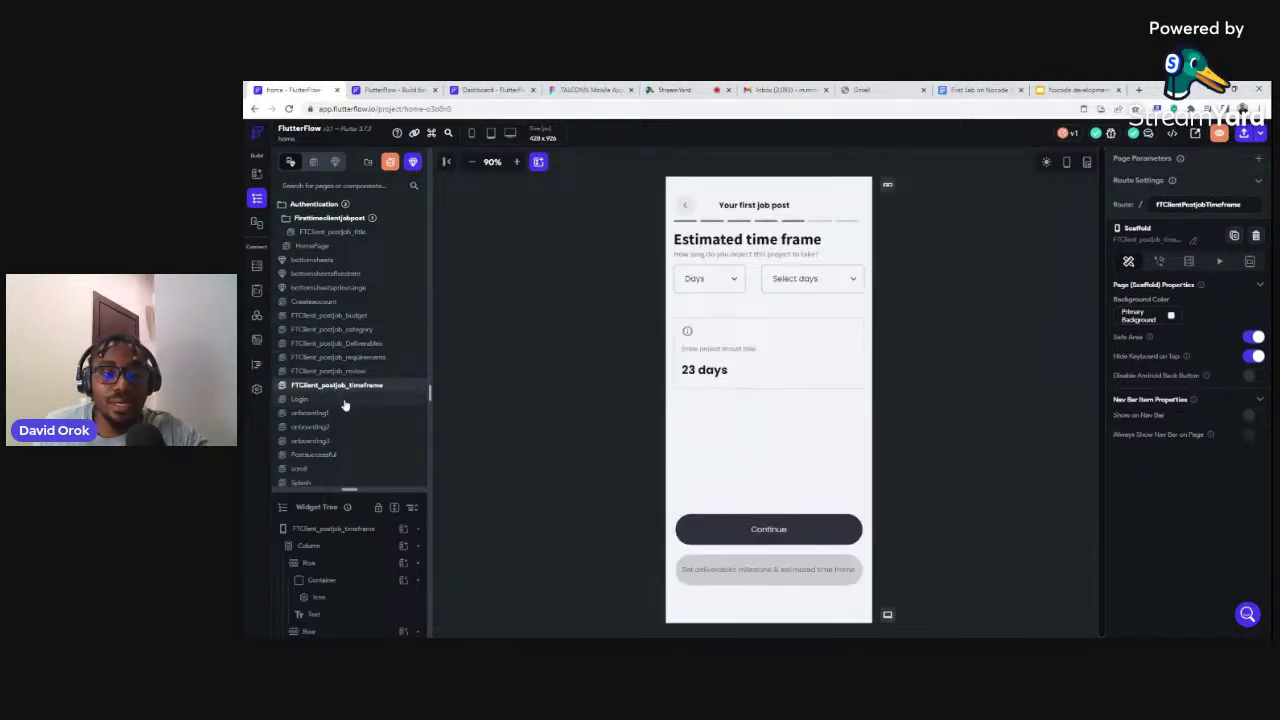
Preview the Login page and the onboarding1, onboarding2 and onboarding3 pages
left_click(340, 400)
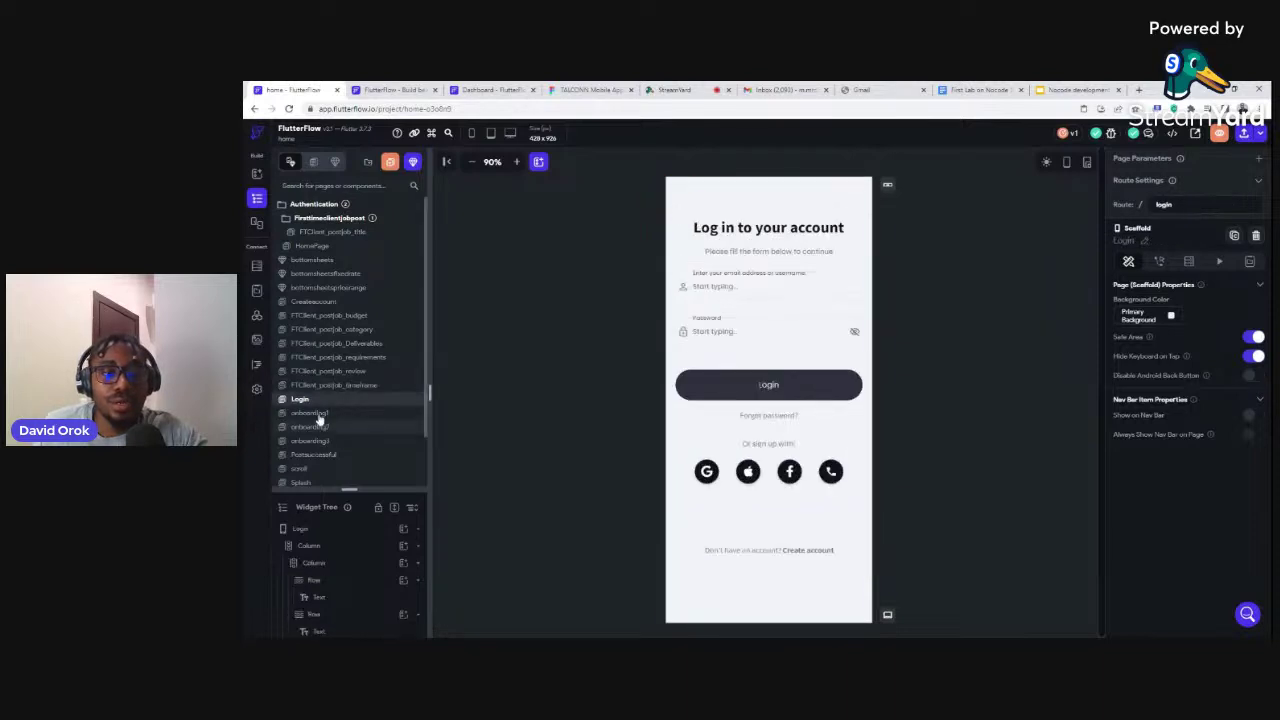
left_click(318, 414)
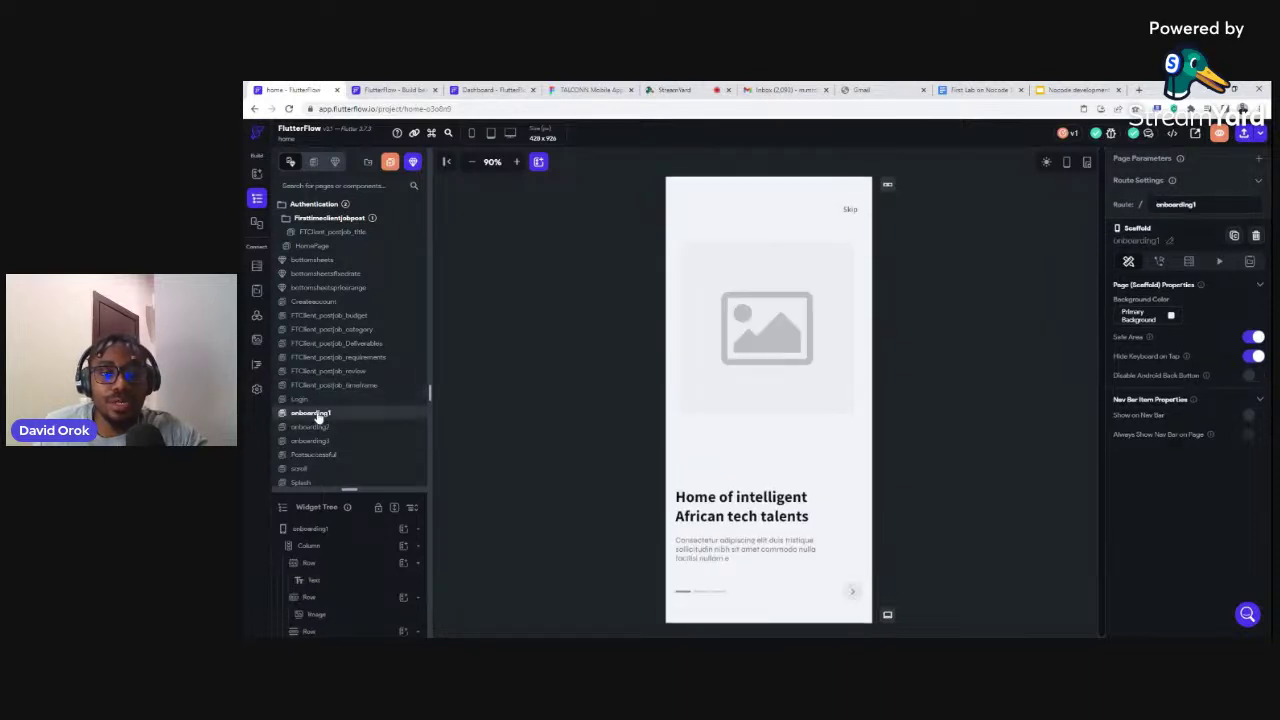
left_click(316, 428)
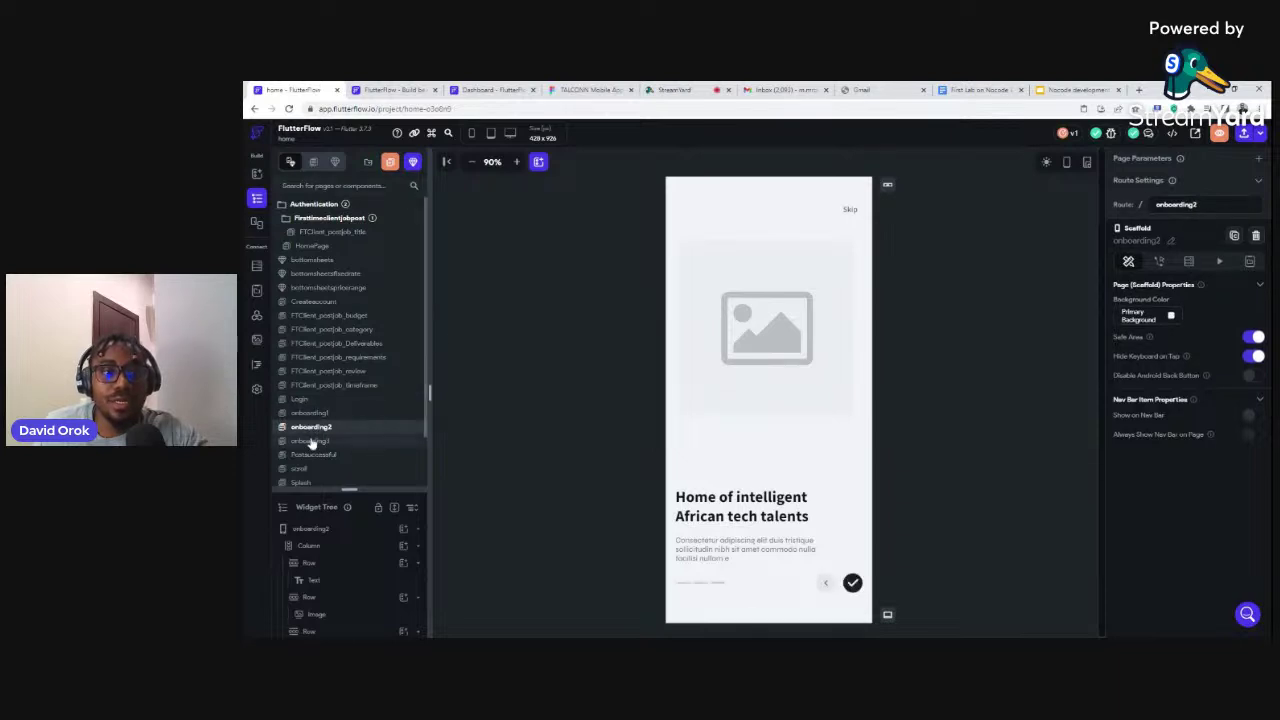
left_click(345, 441)
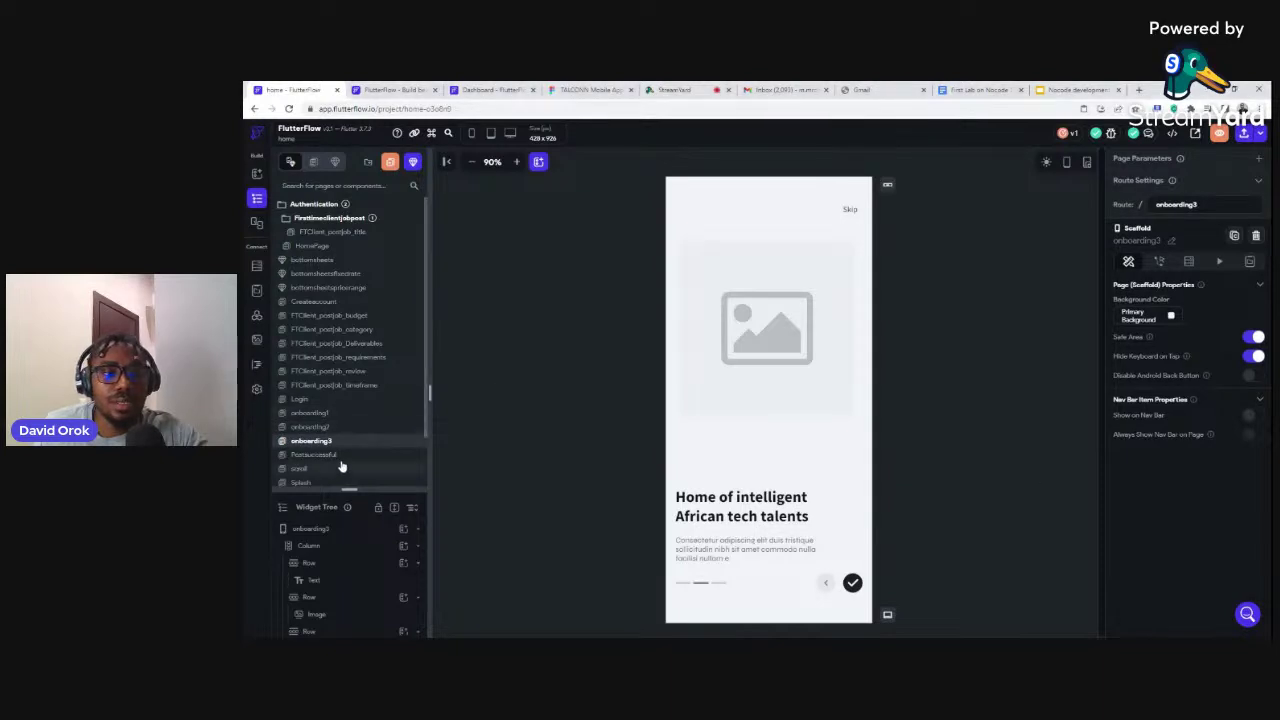
Scroll the page list and preview the Postsuccessful, scroll and Splash pages
scroll(346, 459, "down", 1)
scroll(346, 455, "down", 1)
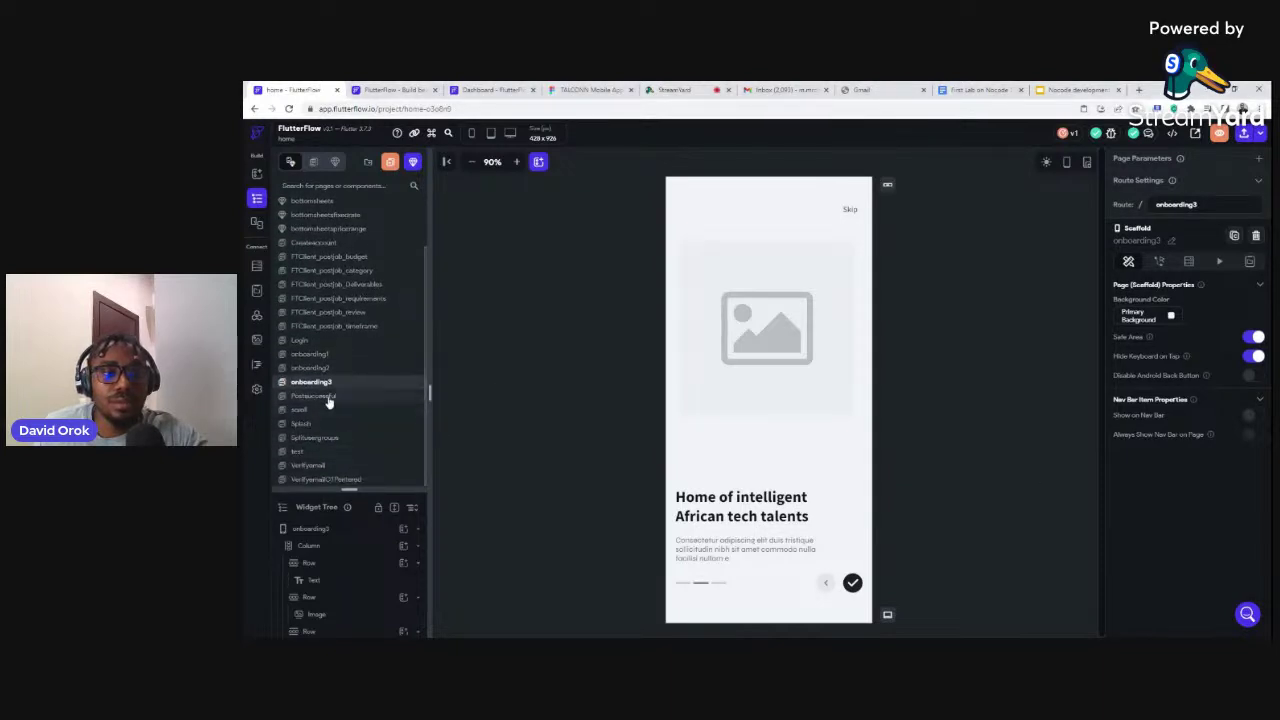
left_click(328, 398)
left_click(320, 411)
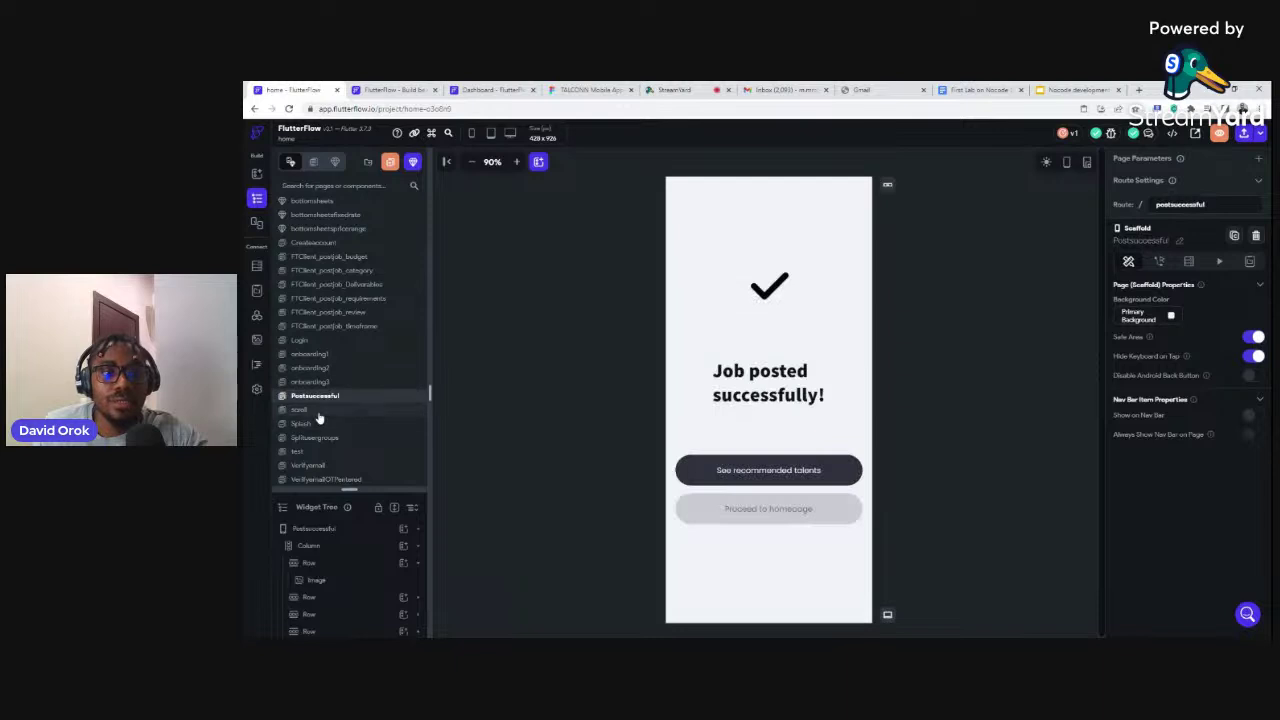
left_click(320, 423)
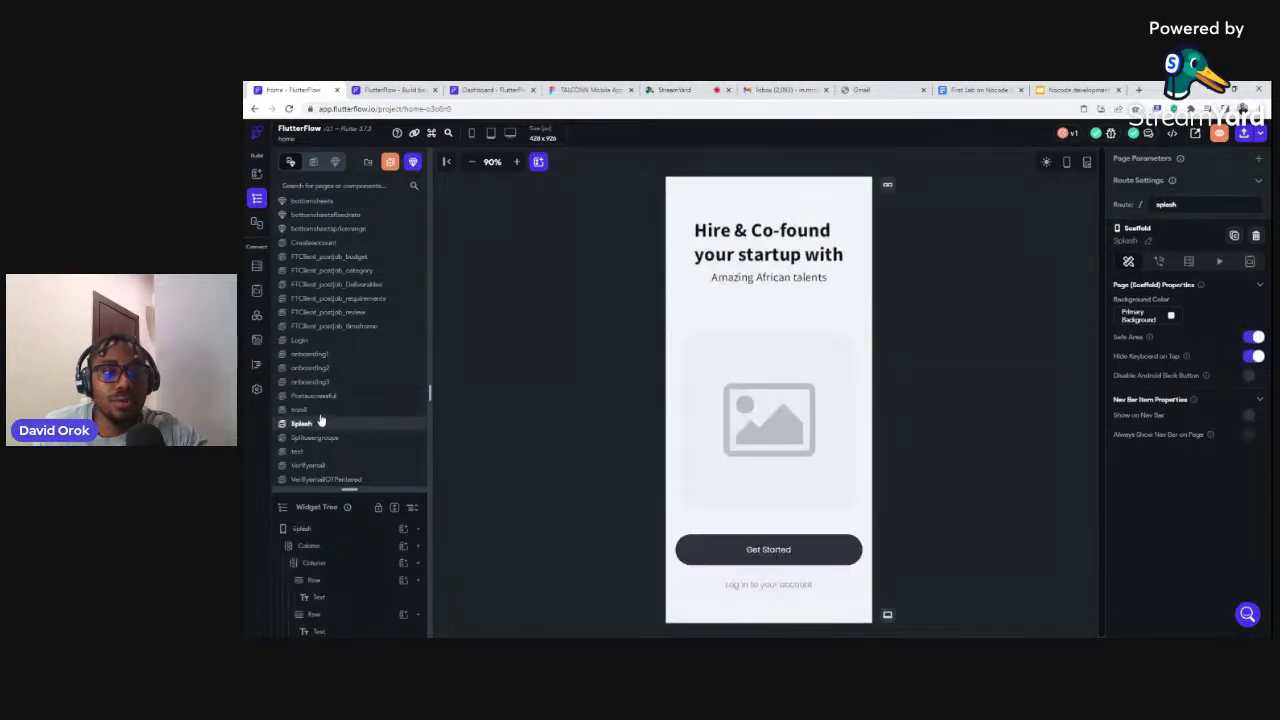
left_click(320, 410)
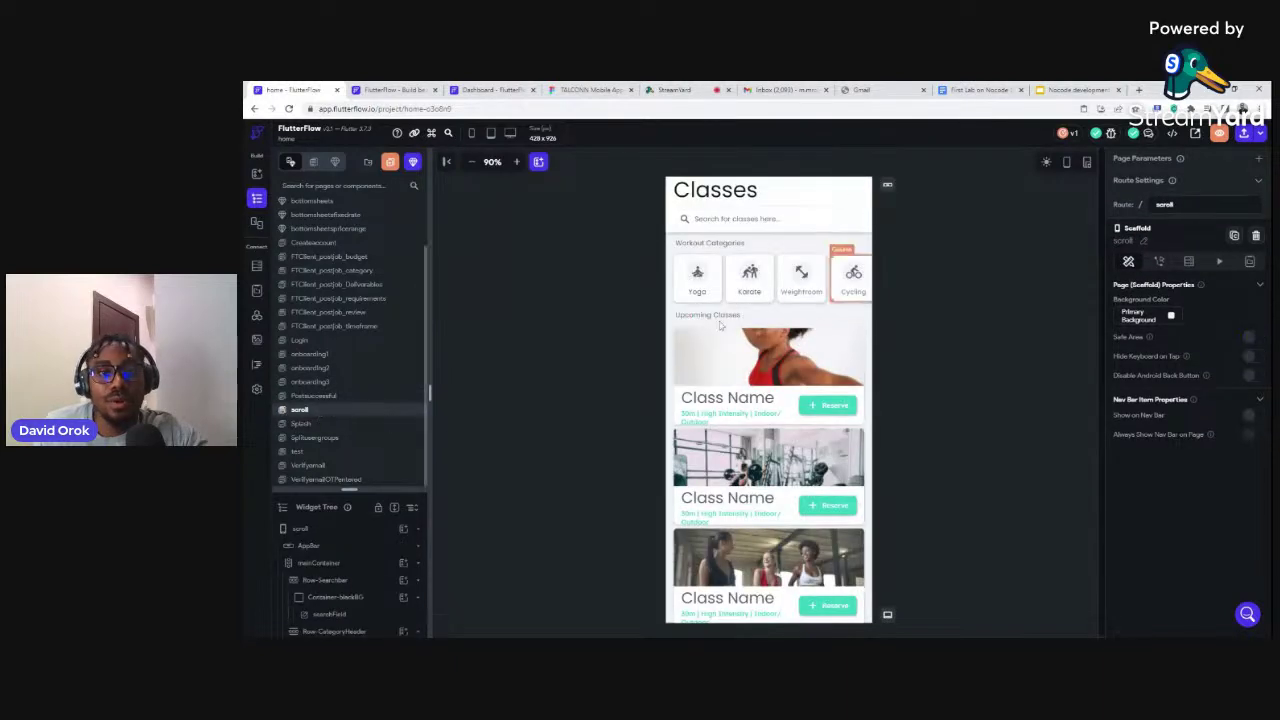
left_click(304, 424)
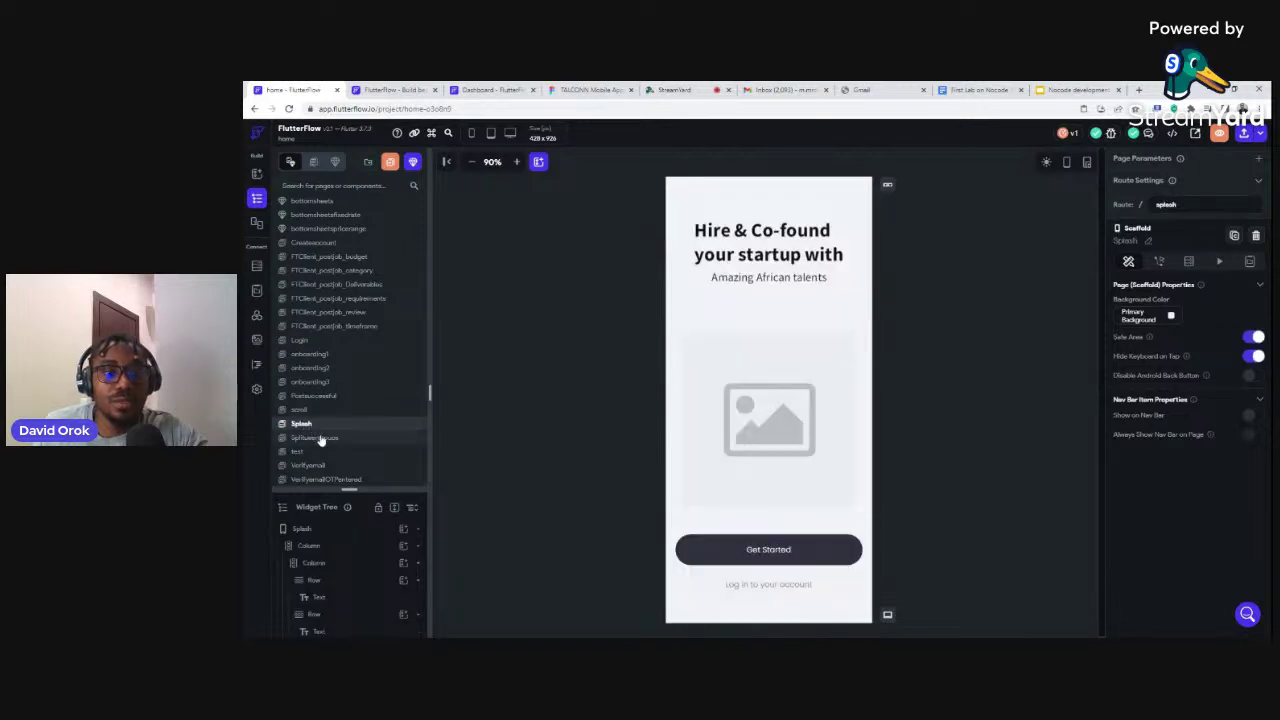
Preview Splitusergroups, test, Verifyemail and VerifyemailOTPentered, then return to the projects dashboard
left_click(321, 440)
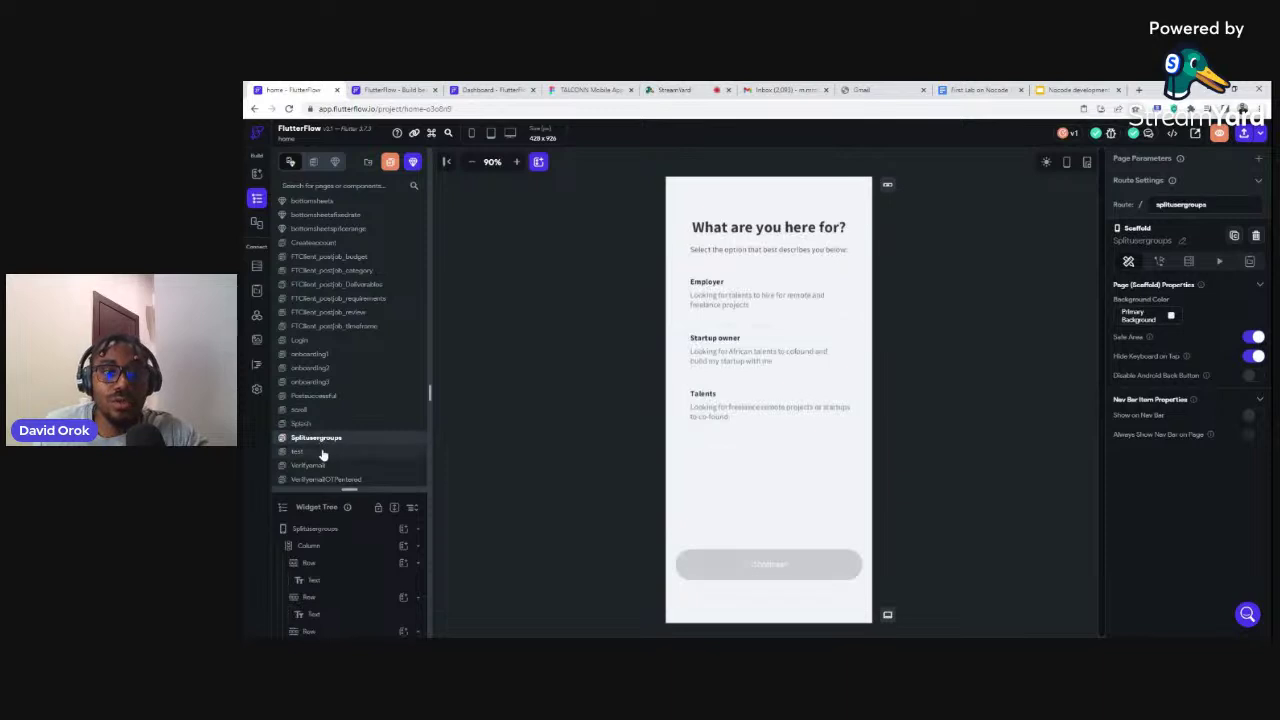
left_click(323, 453)
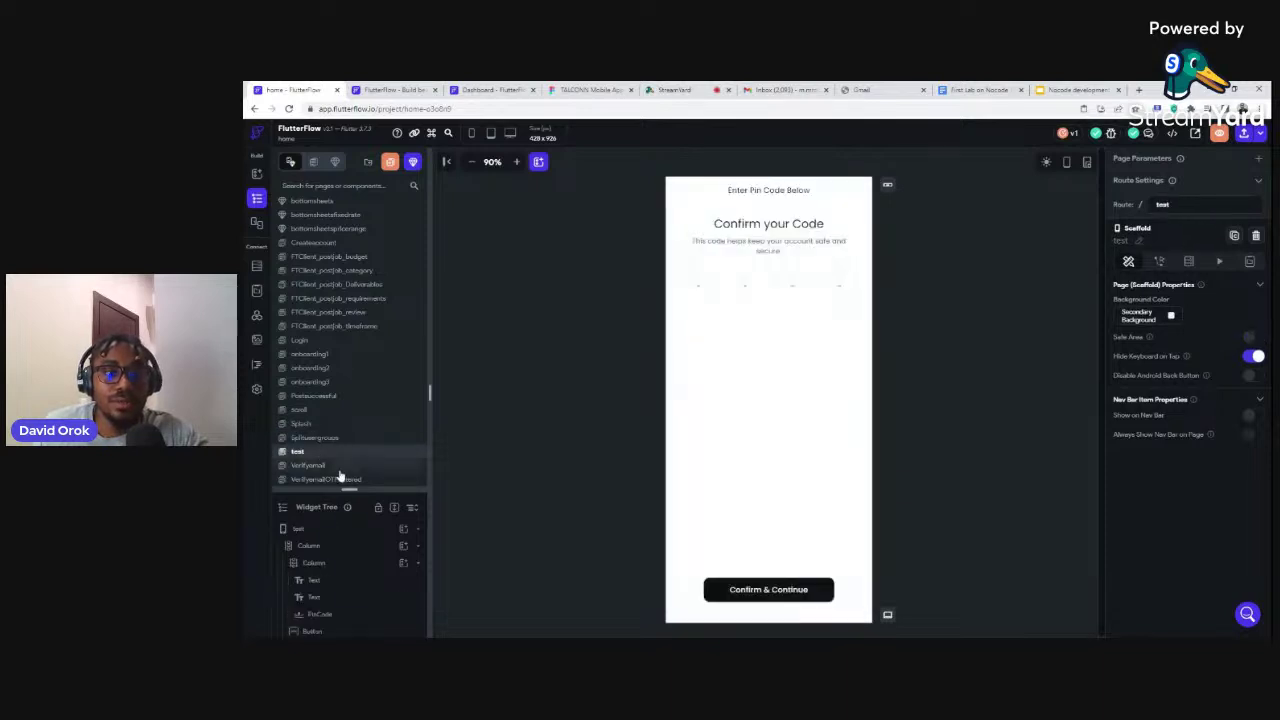
left_click(336, 467)
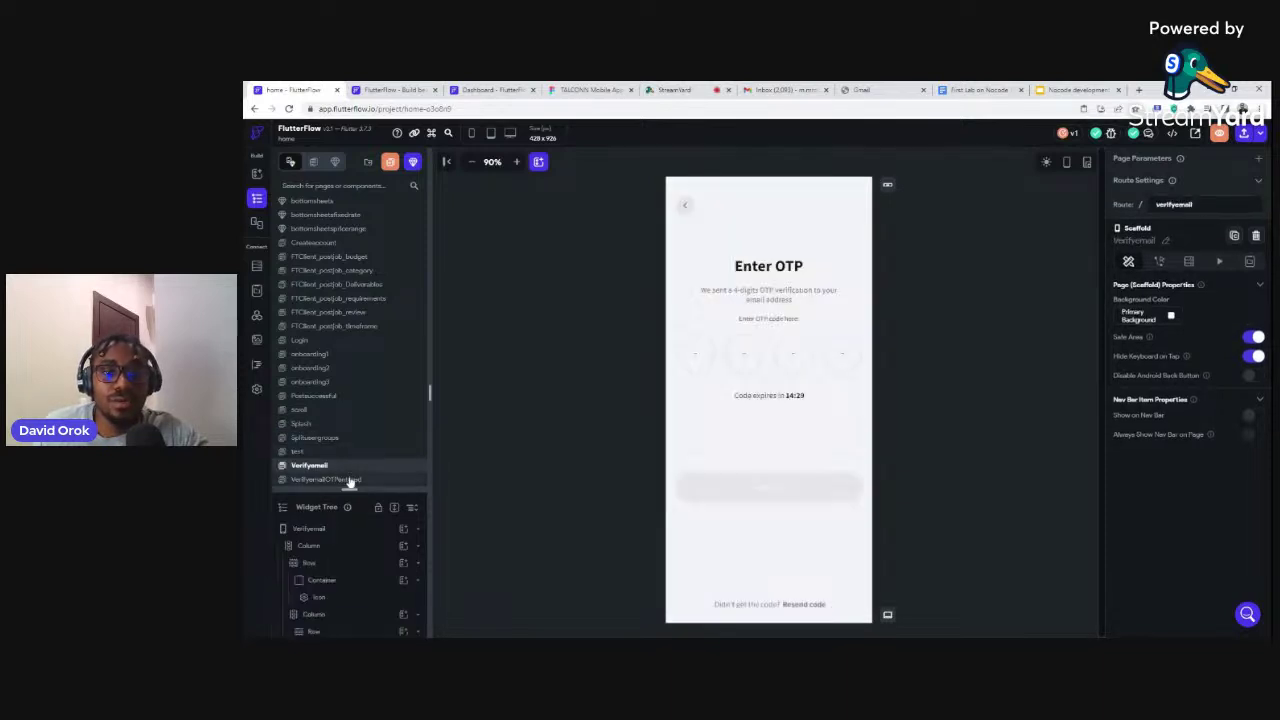
left_click(350, 480)
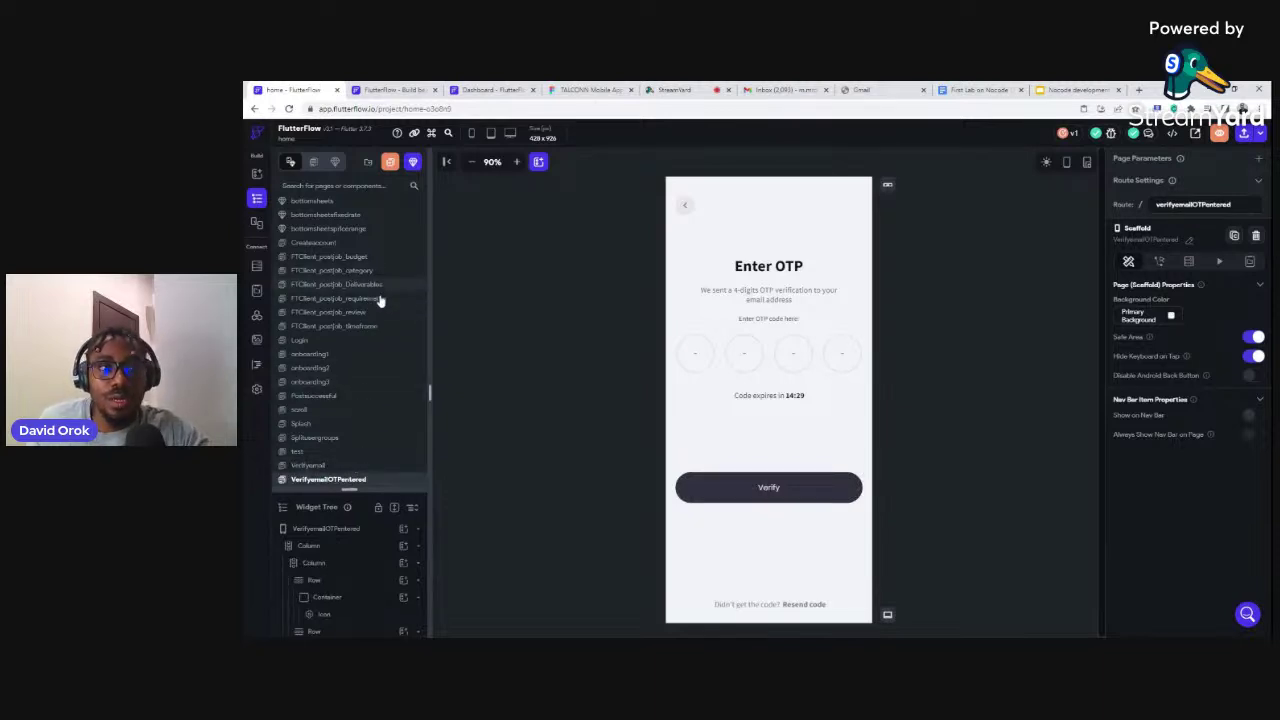
left_click(425, 90)
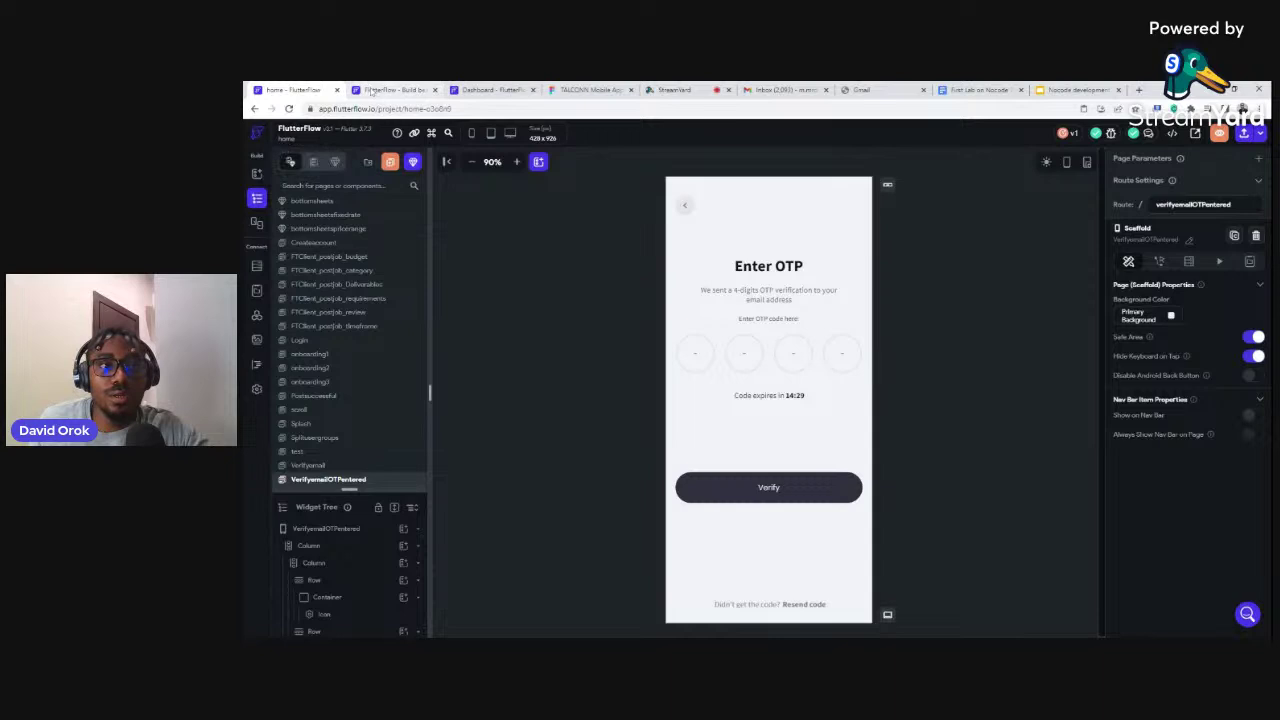
left_click(483, 90)
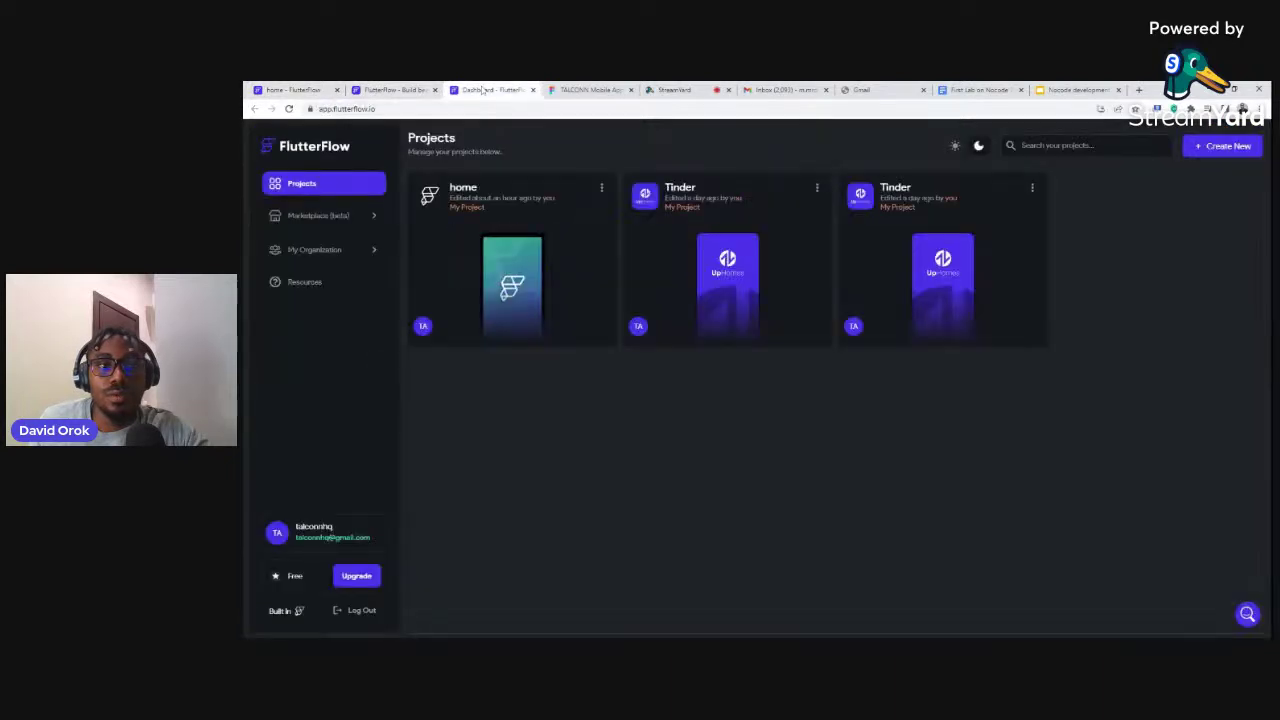
Create a blank FlutterFlow project named UiApp and advance to its Firebase setup step
left_click(1240, 148)
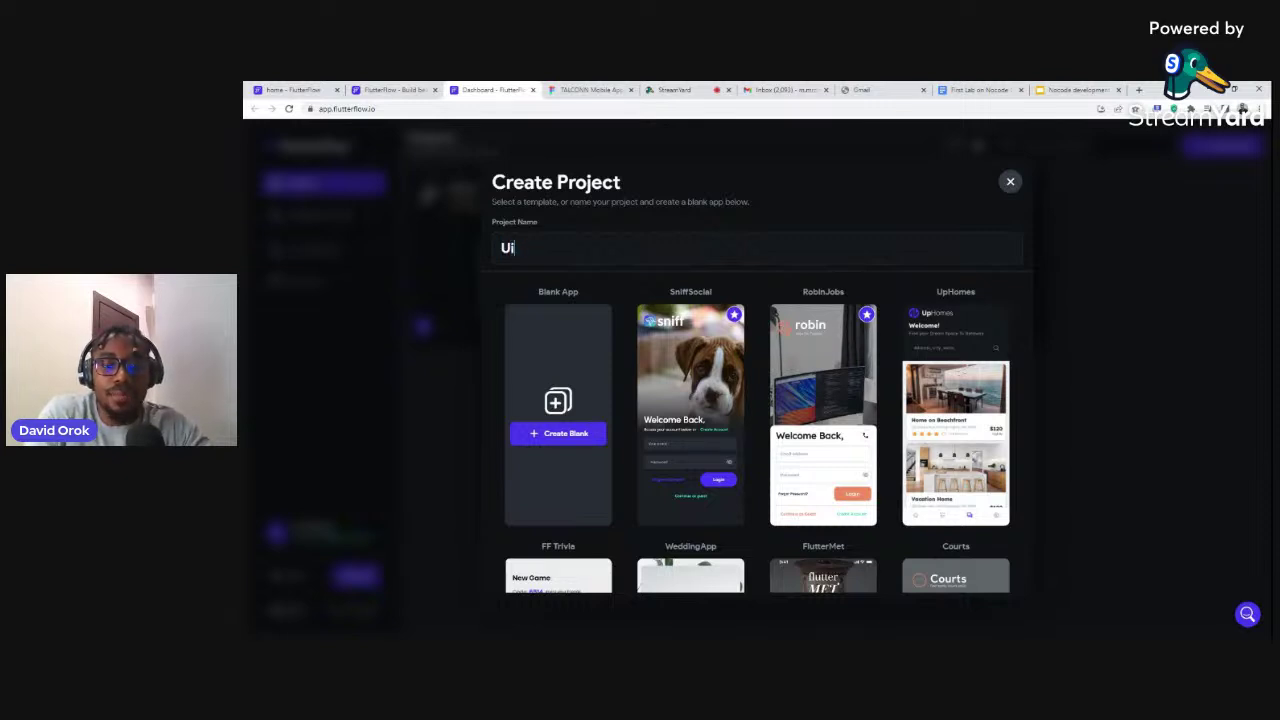
type("UiApp")
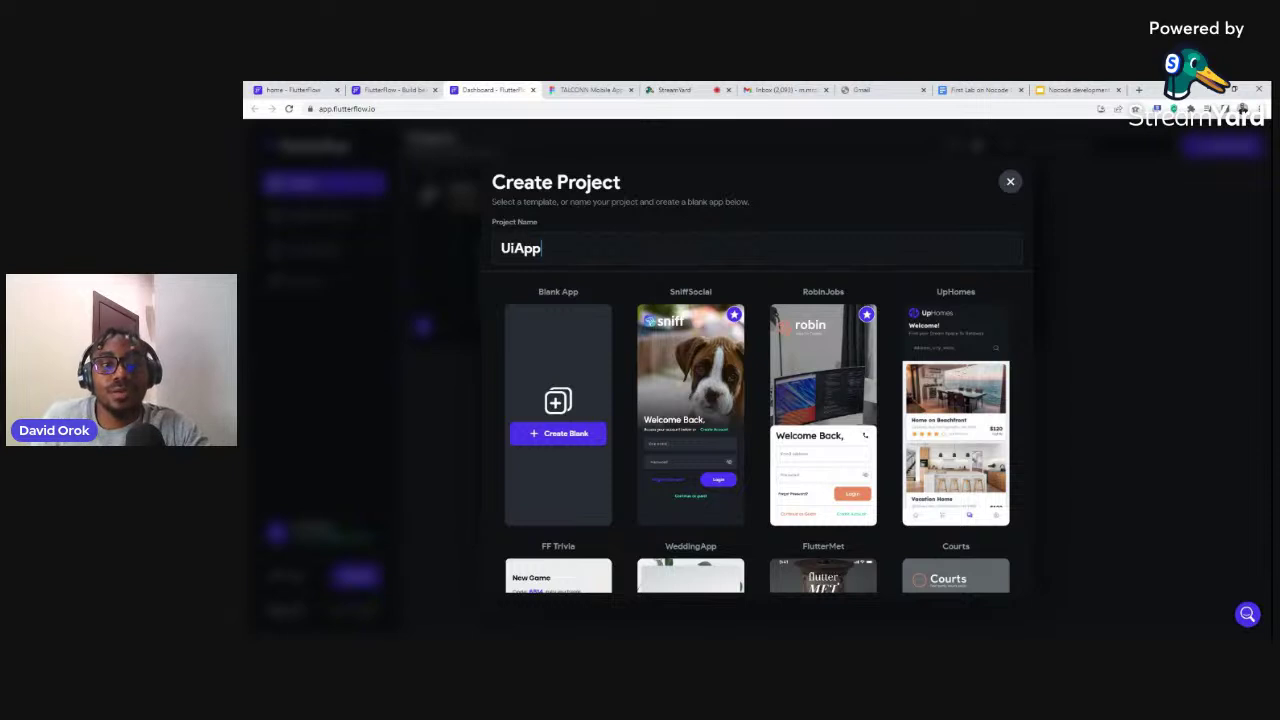
left_click(558, 436)
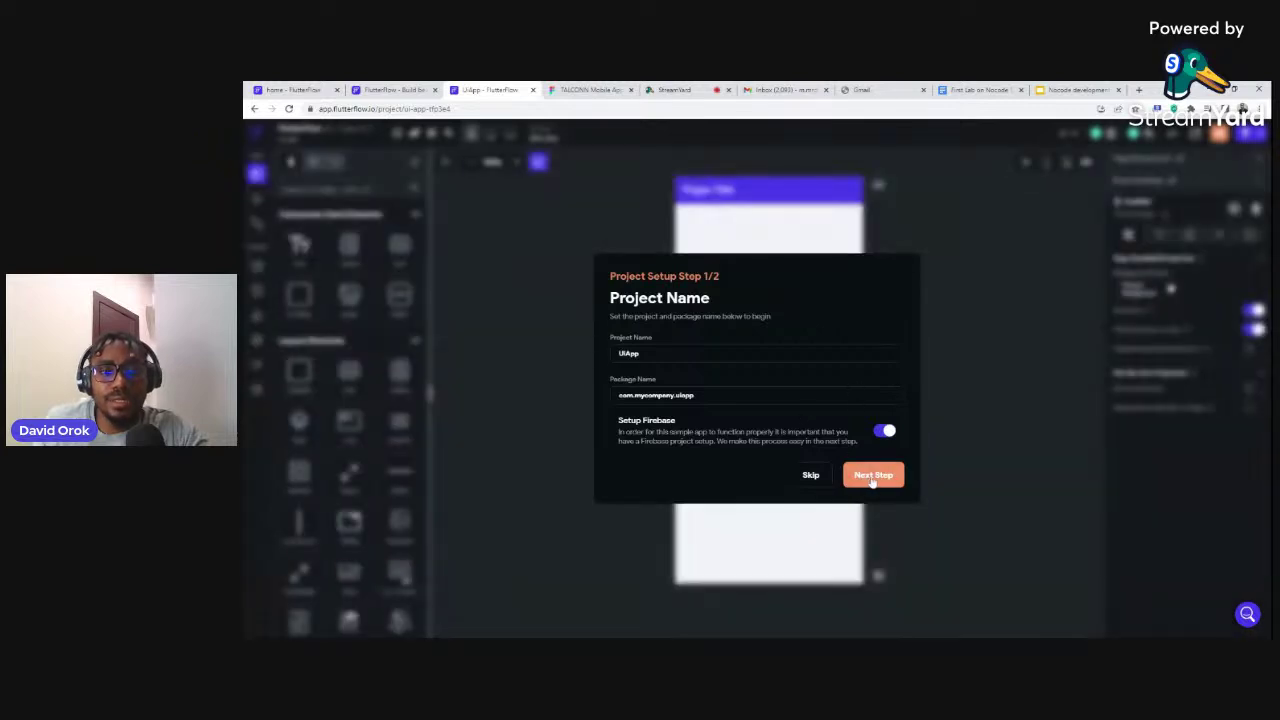
left_click(873, 476)
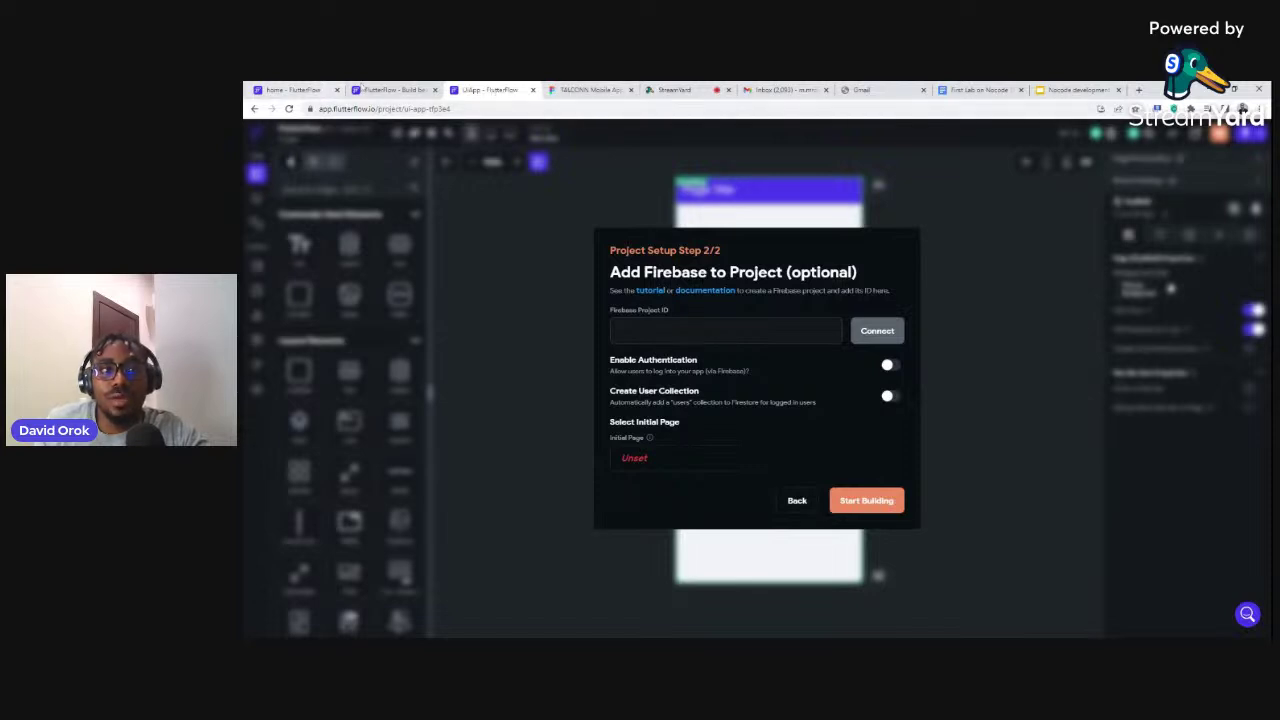
left_click(392, 90)
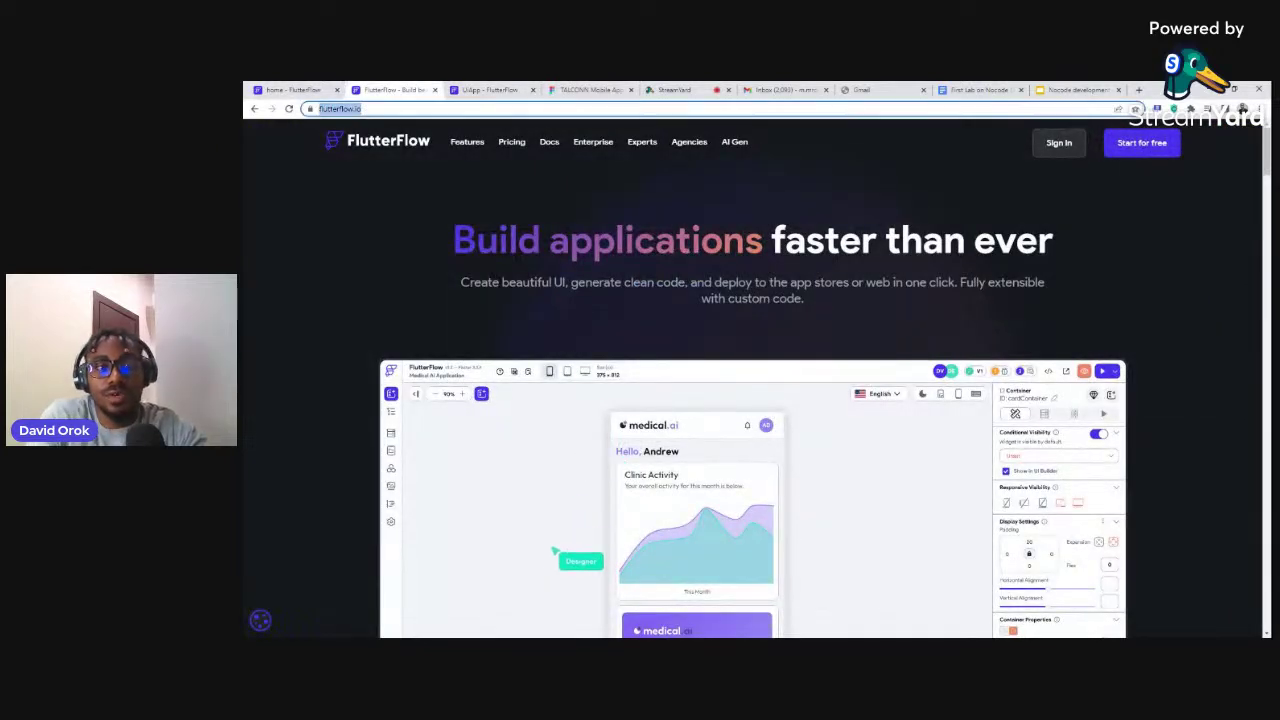
Go to the Firebase console and start a new project named UiApp
type("fir")
key("Return")
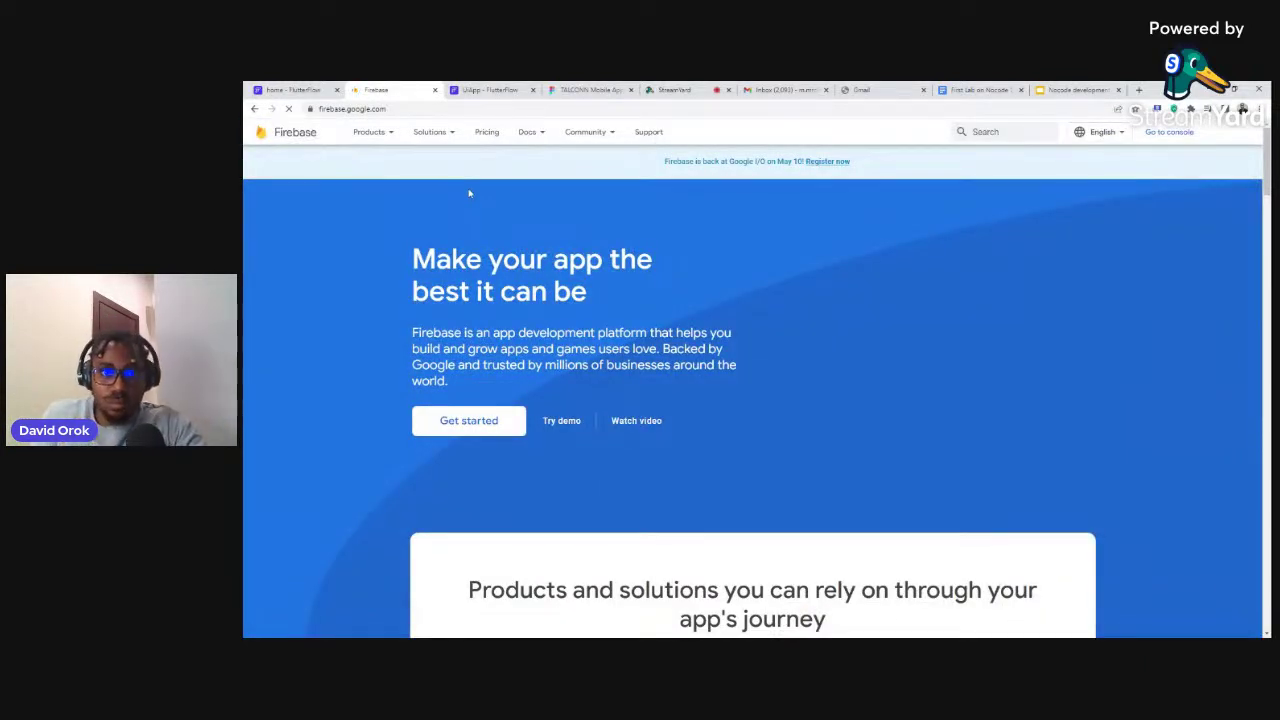
left_click(1168, 140)
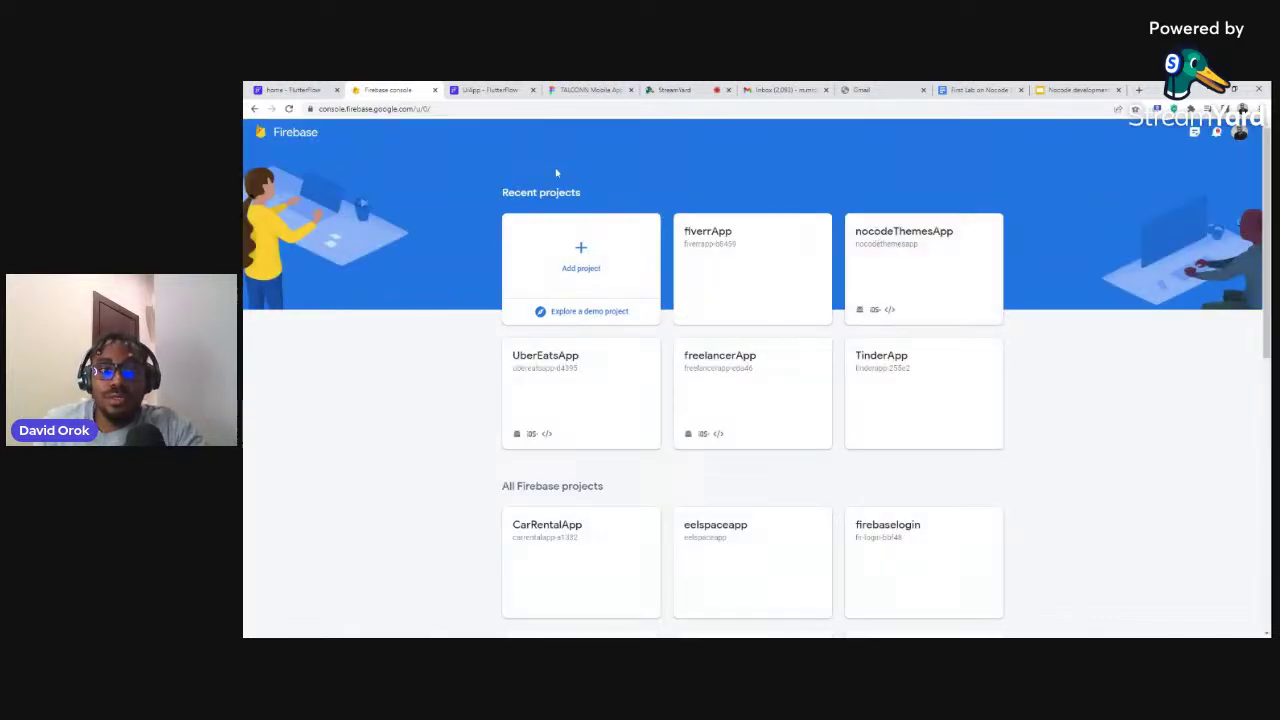
left_click(576, 258)
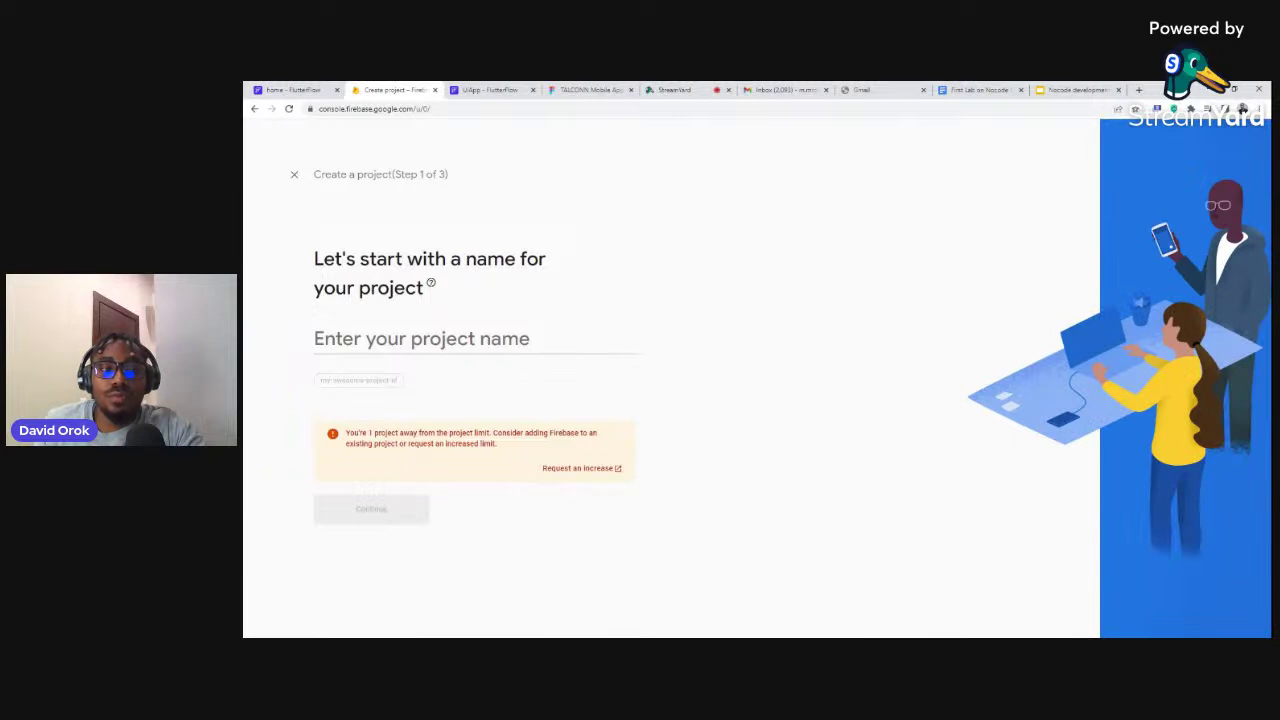
type("U")
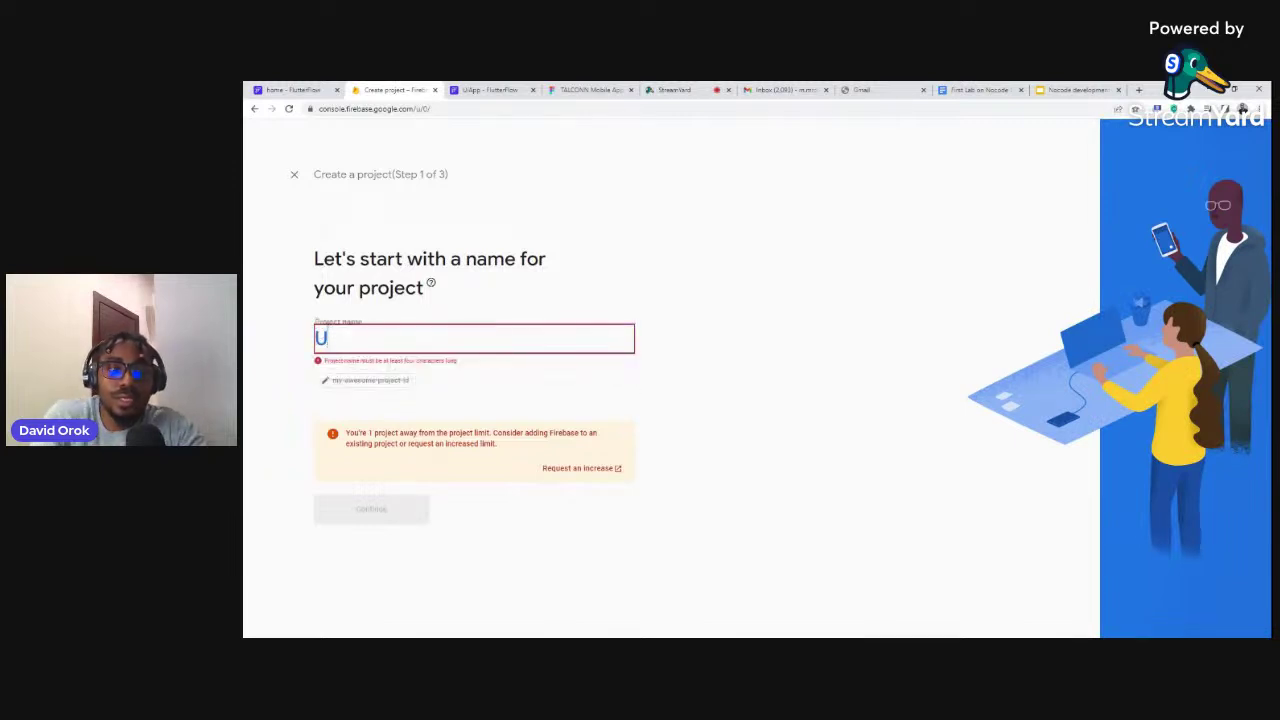
type("iApp")
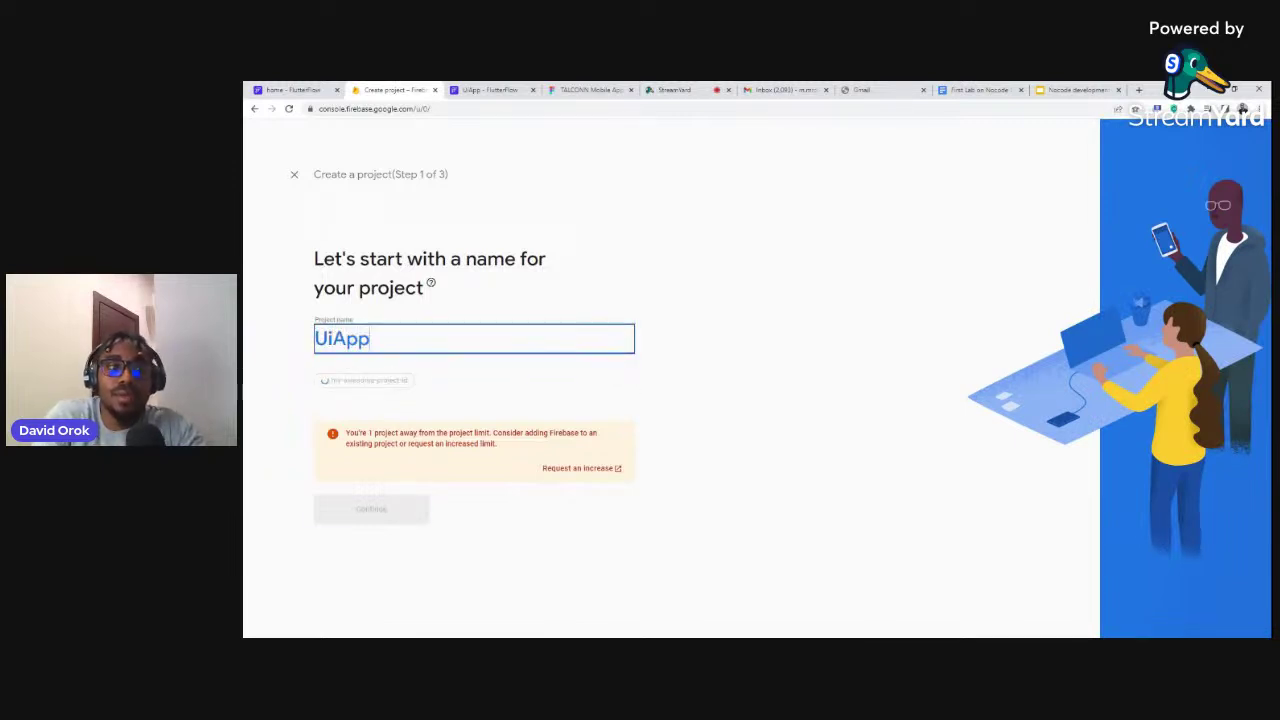
left_click(379, 507)
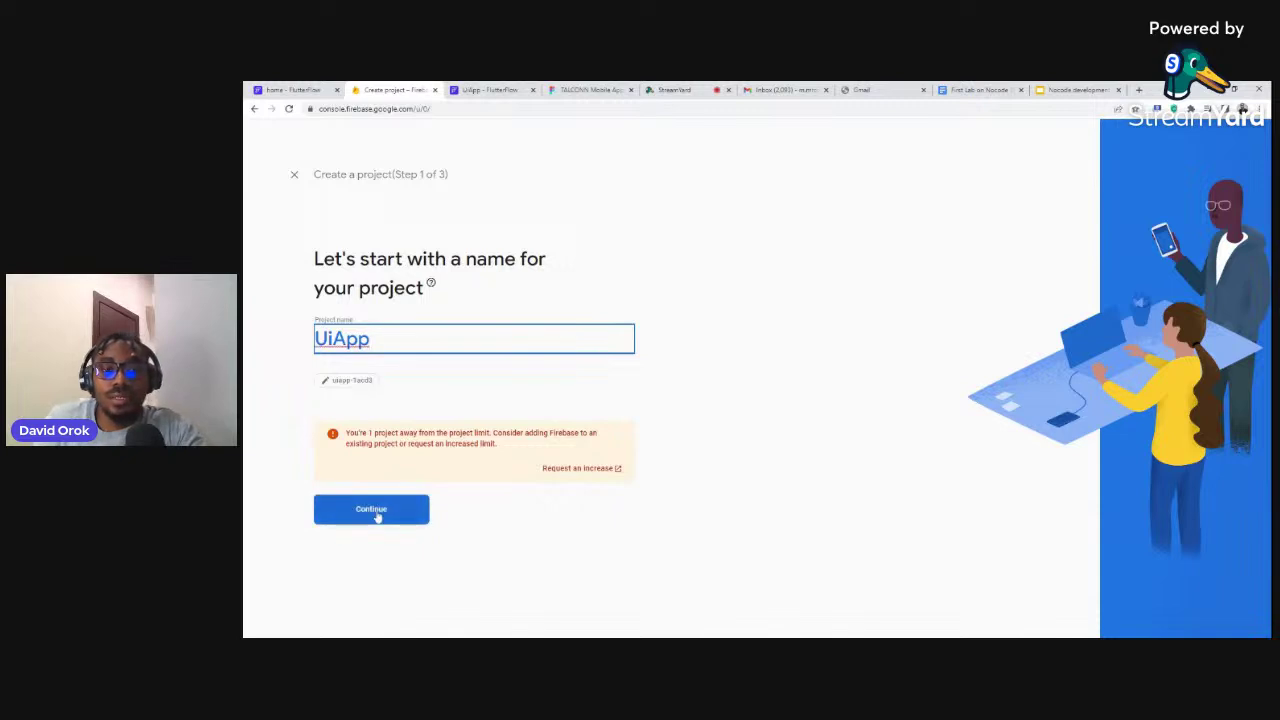
Create the UiApp project with Google Analytics off and continue into it once ready
left_click(320, 500)
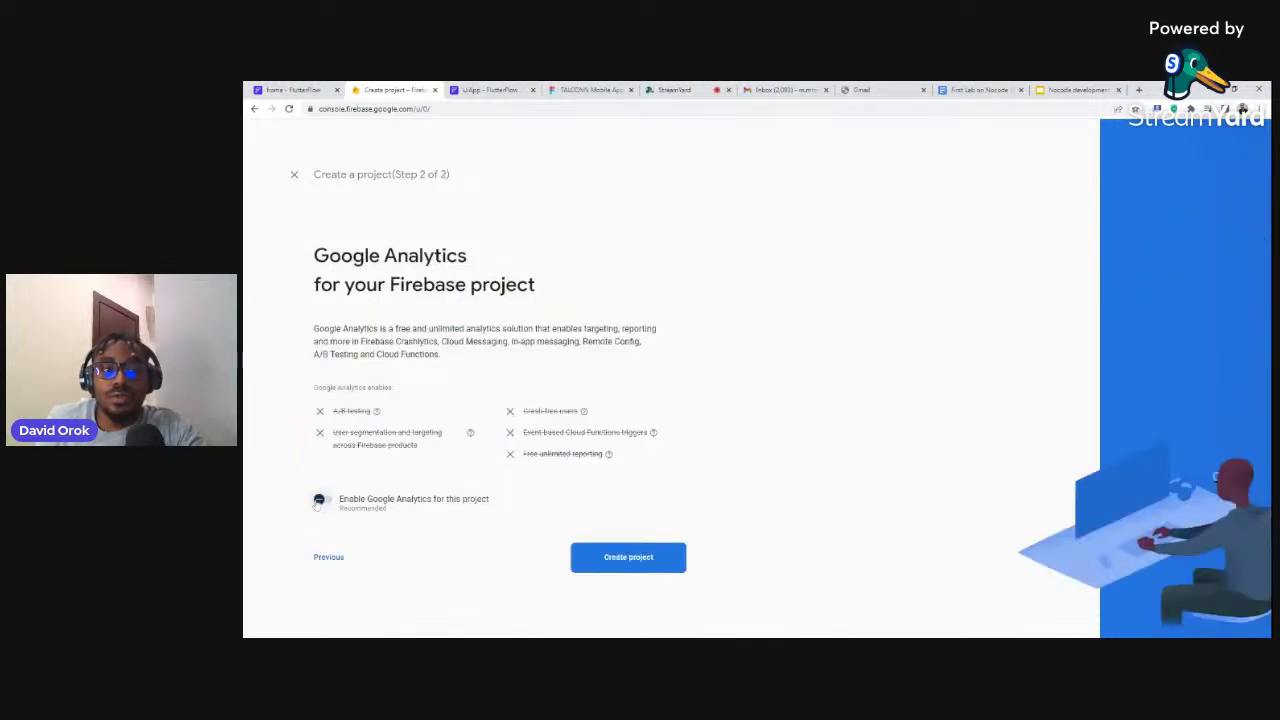
left_click(615, 563)
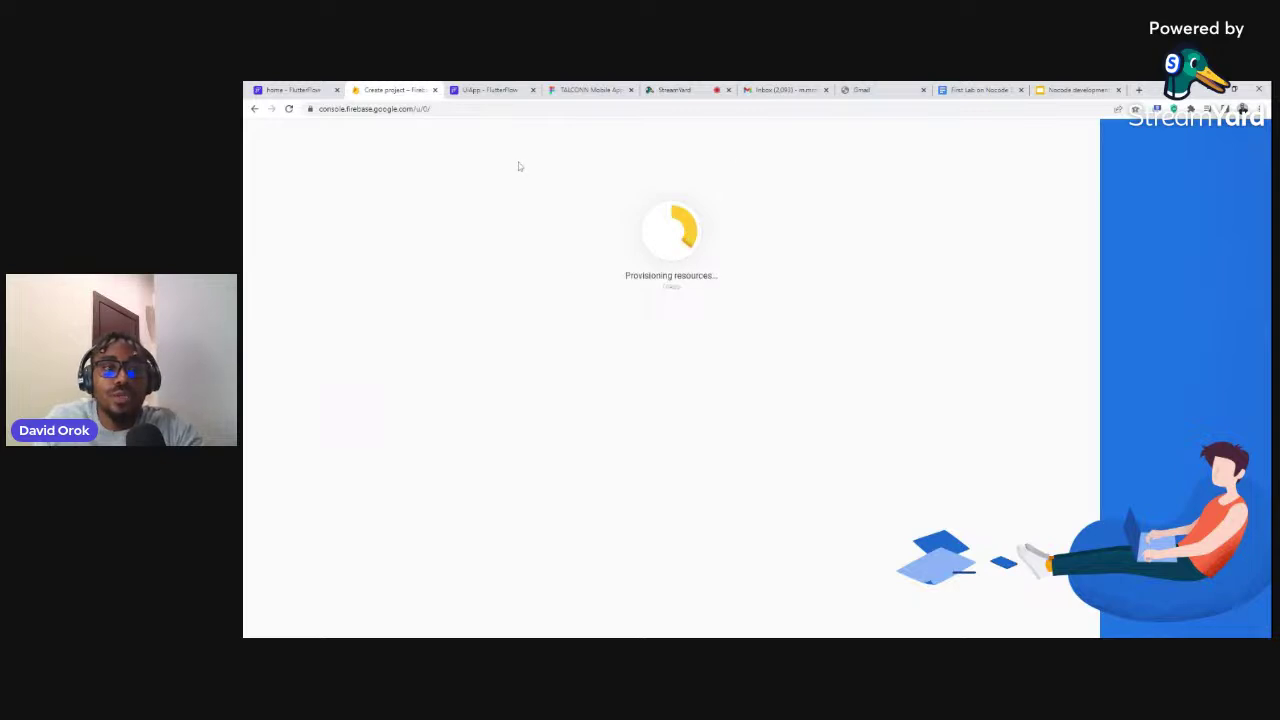
left_click(488, 89)
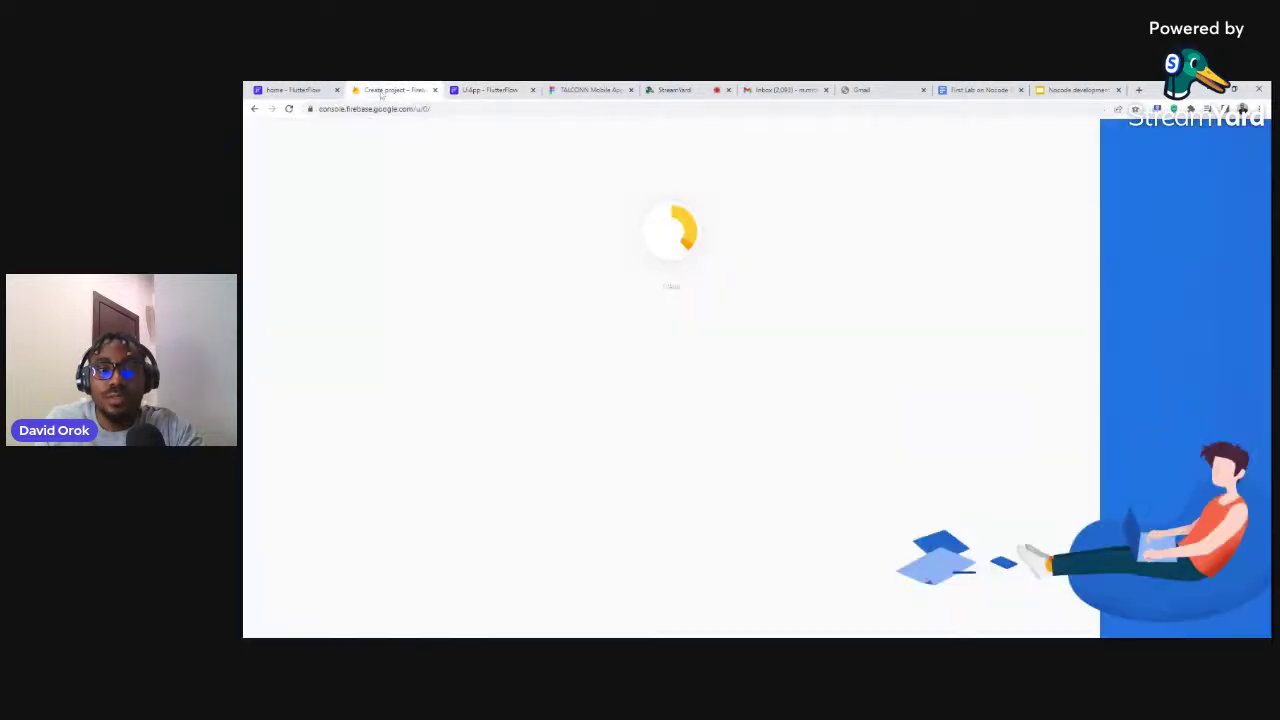
left_click(400, 89)
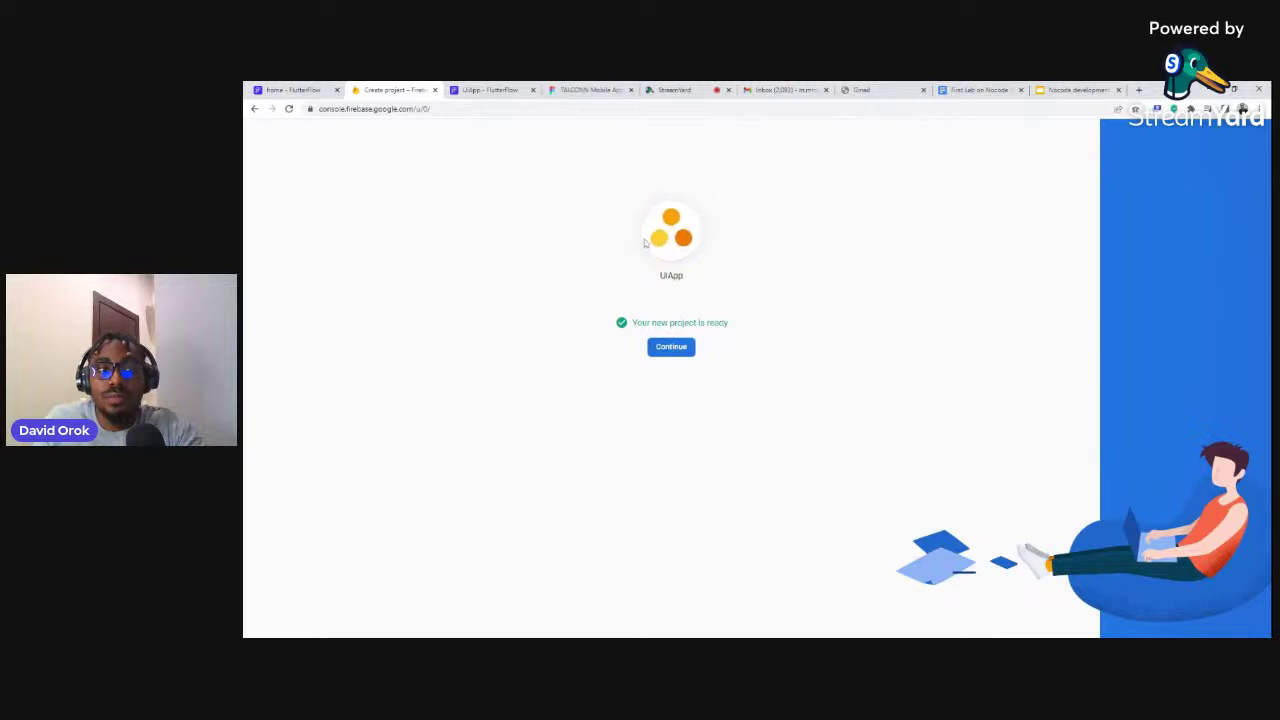
left_click(671, 346)
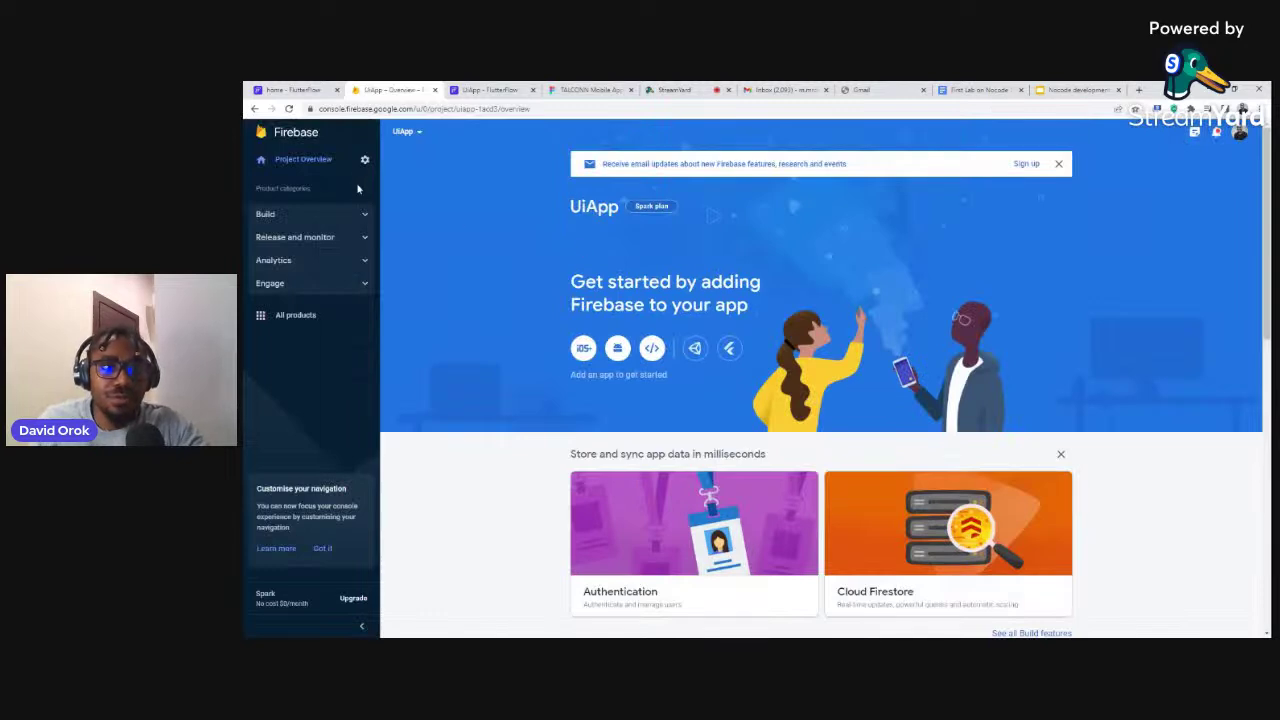
Copy the UiApp project ID from Firebase Project settings into FlutterFlow's Firebase Project ID field
left_click(364, 160)
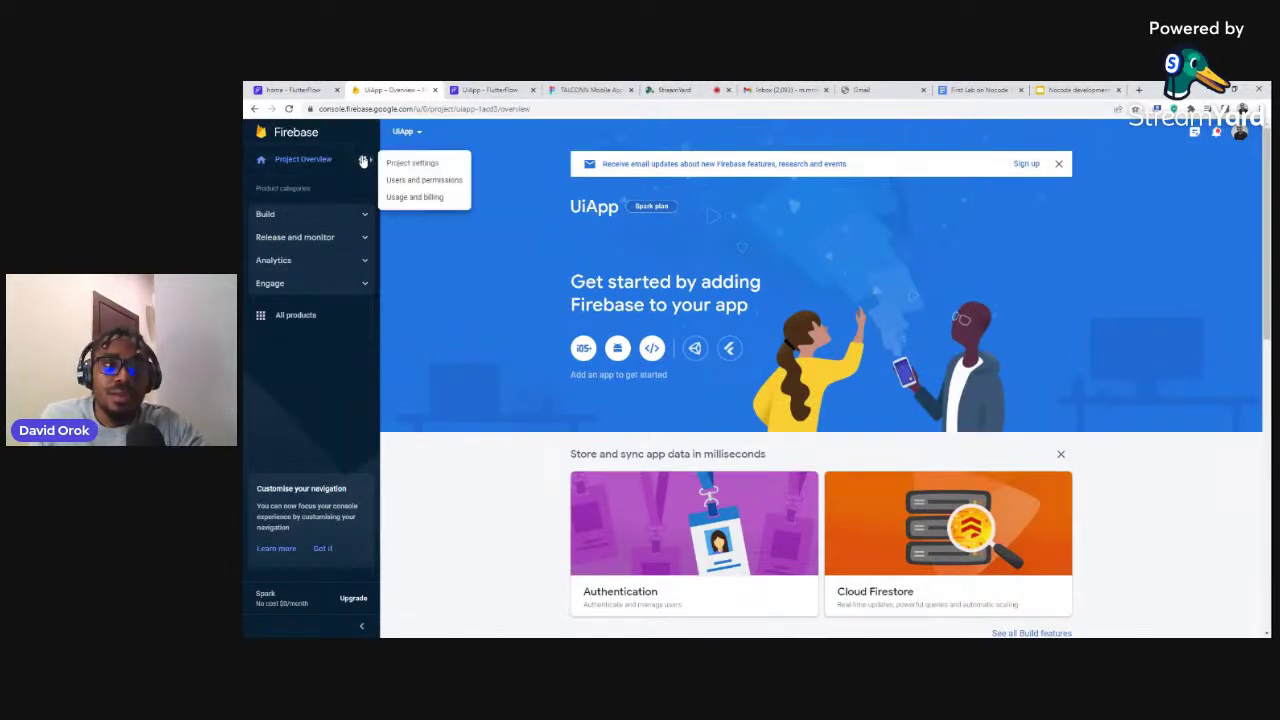
left_click(396, 166)
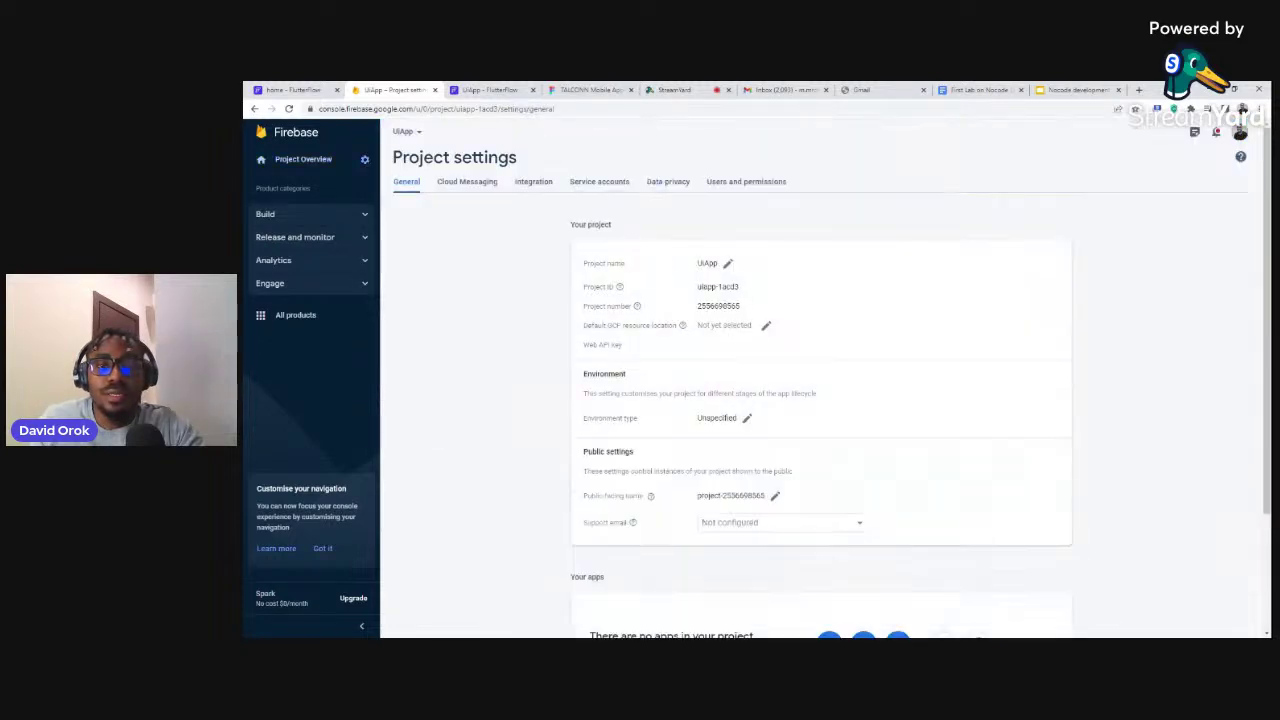
left_click_drag(740, 287, 697, 288)
key("ctrl+c")
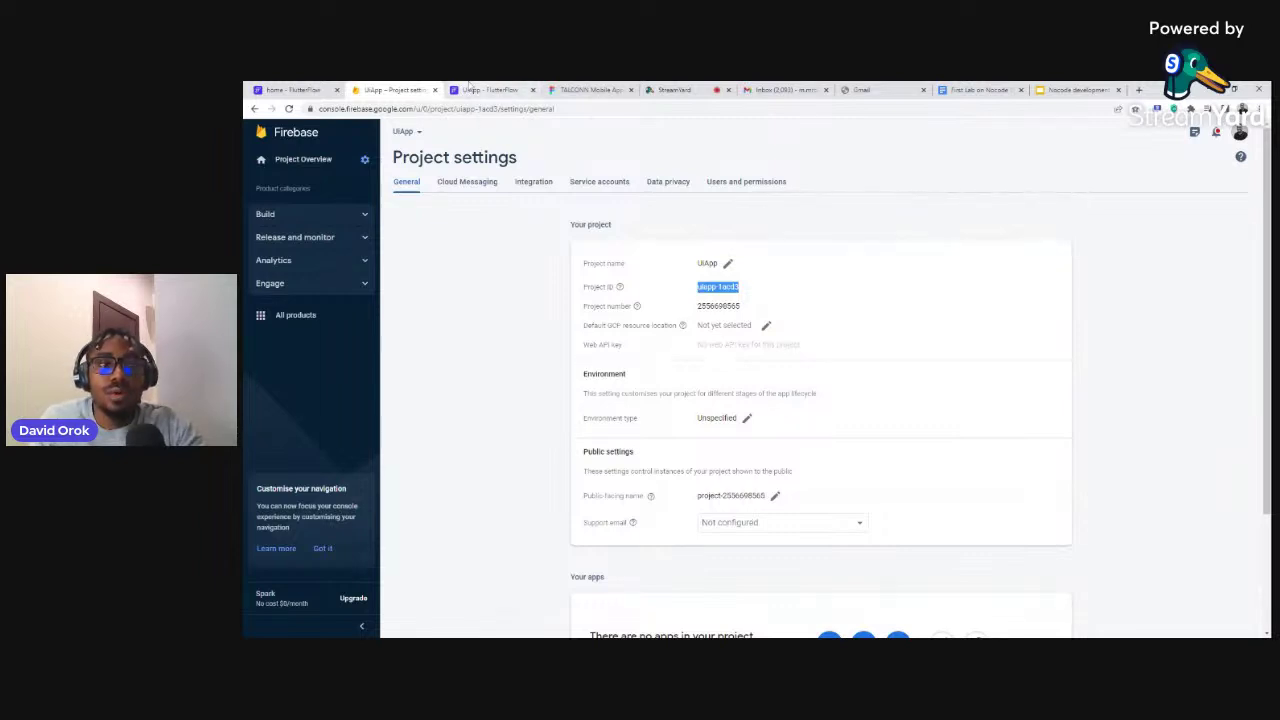
left_click(468, 89)
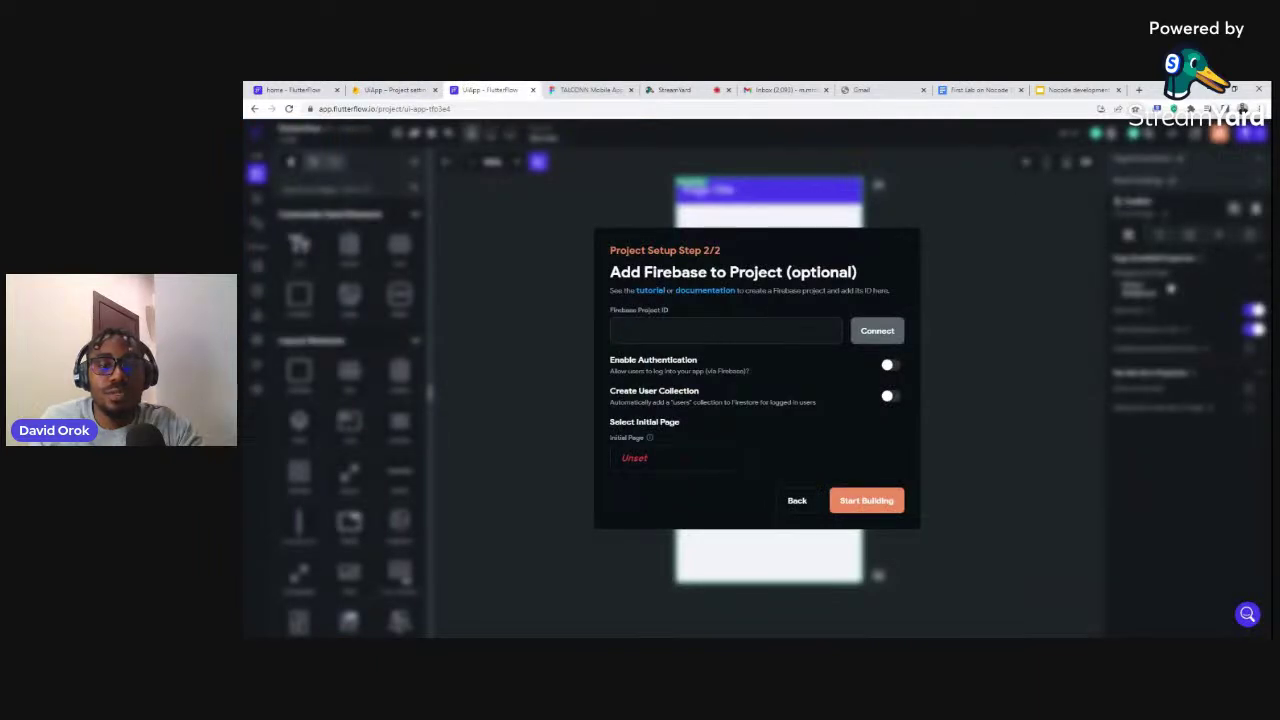
key("ctrl+v")
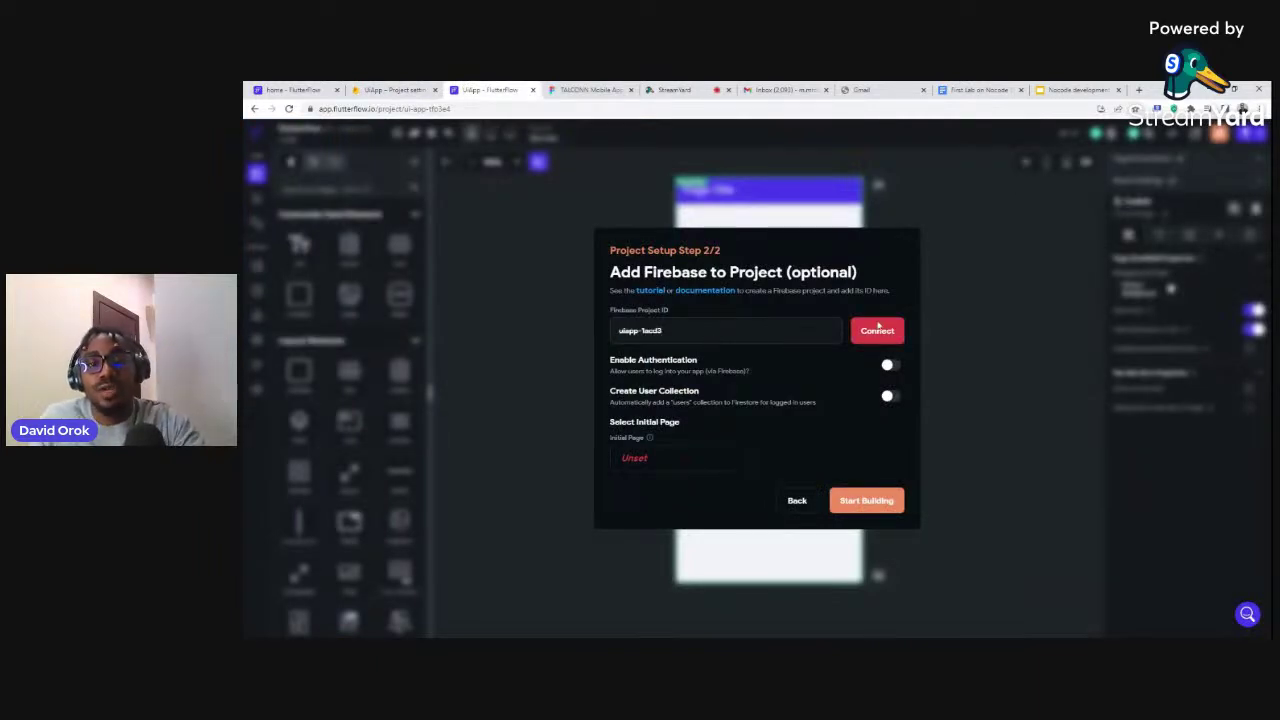
left_click(393, 89)
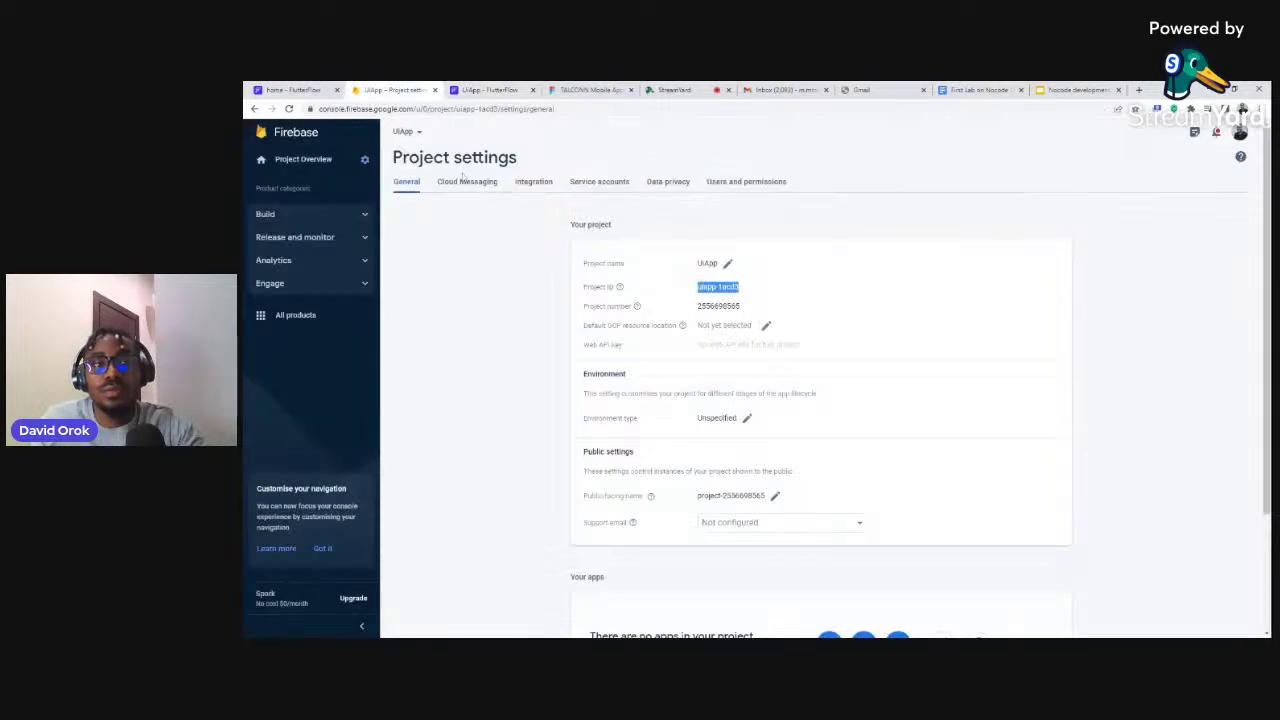
left_click(779, 190)
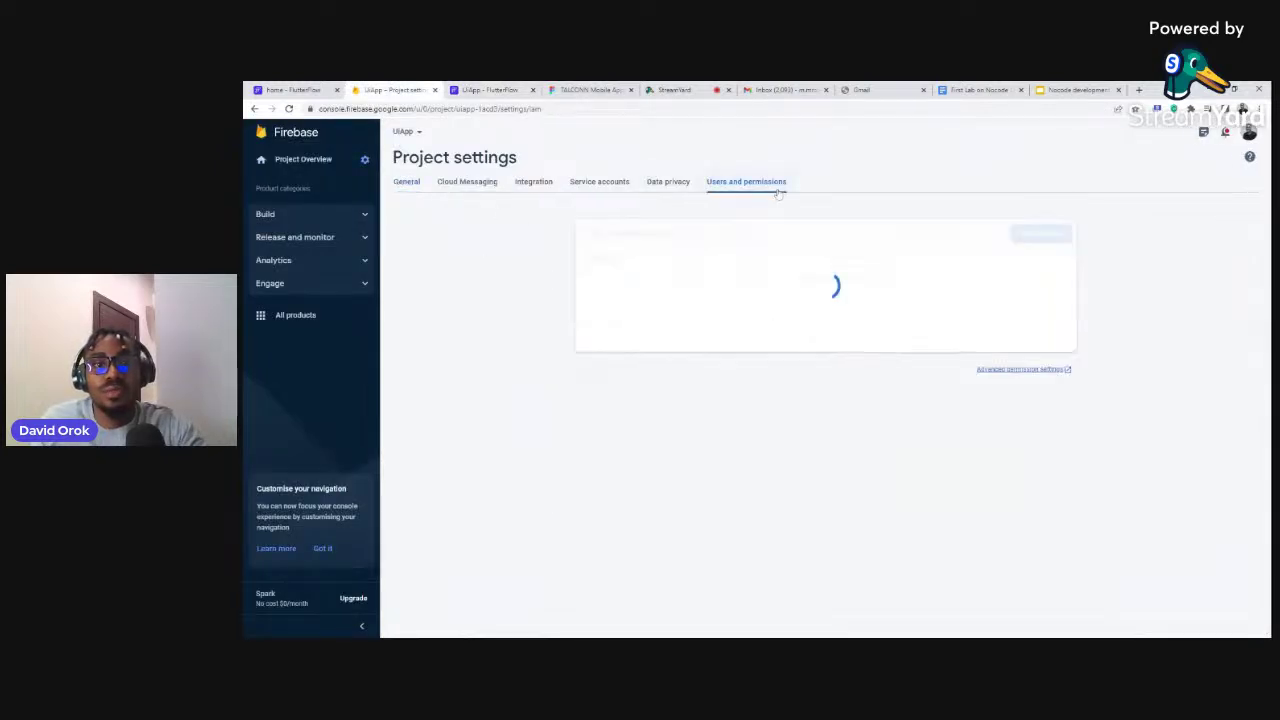
Add FlutterFlow's service e-mail as an Editor member of UiApp and reload the member list
left_click(1032, 235)
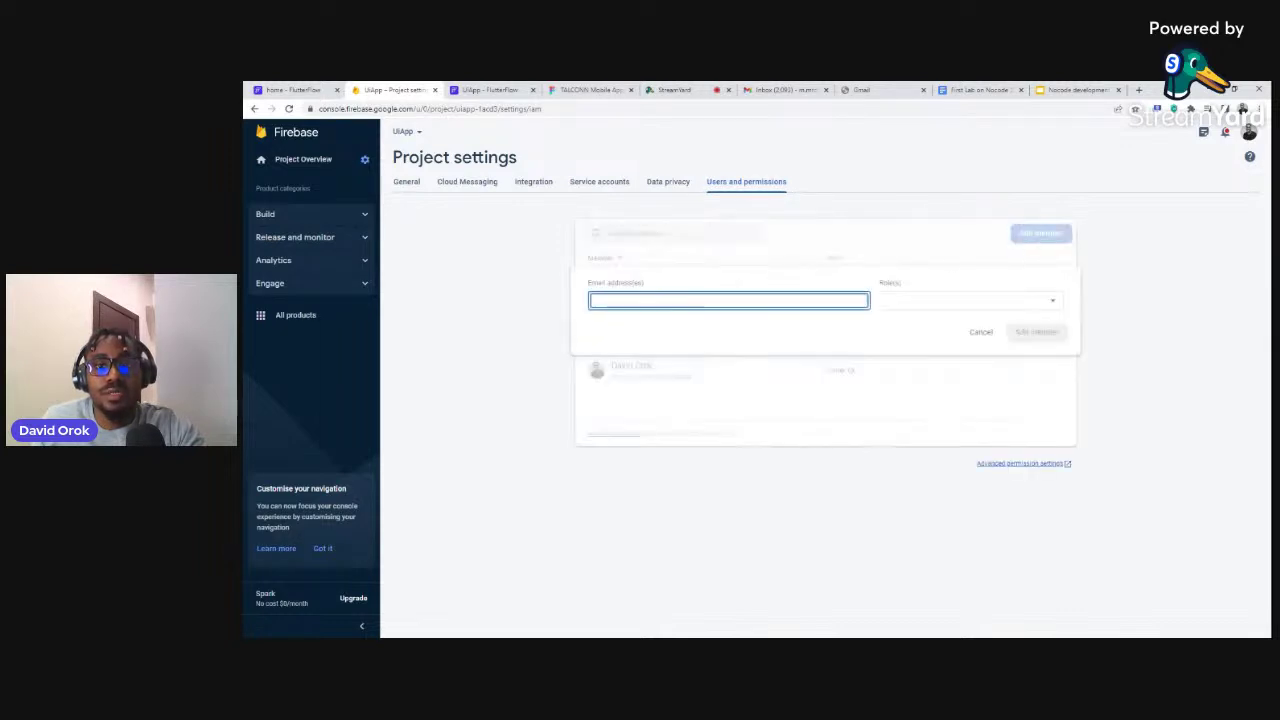
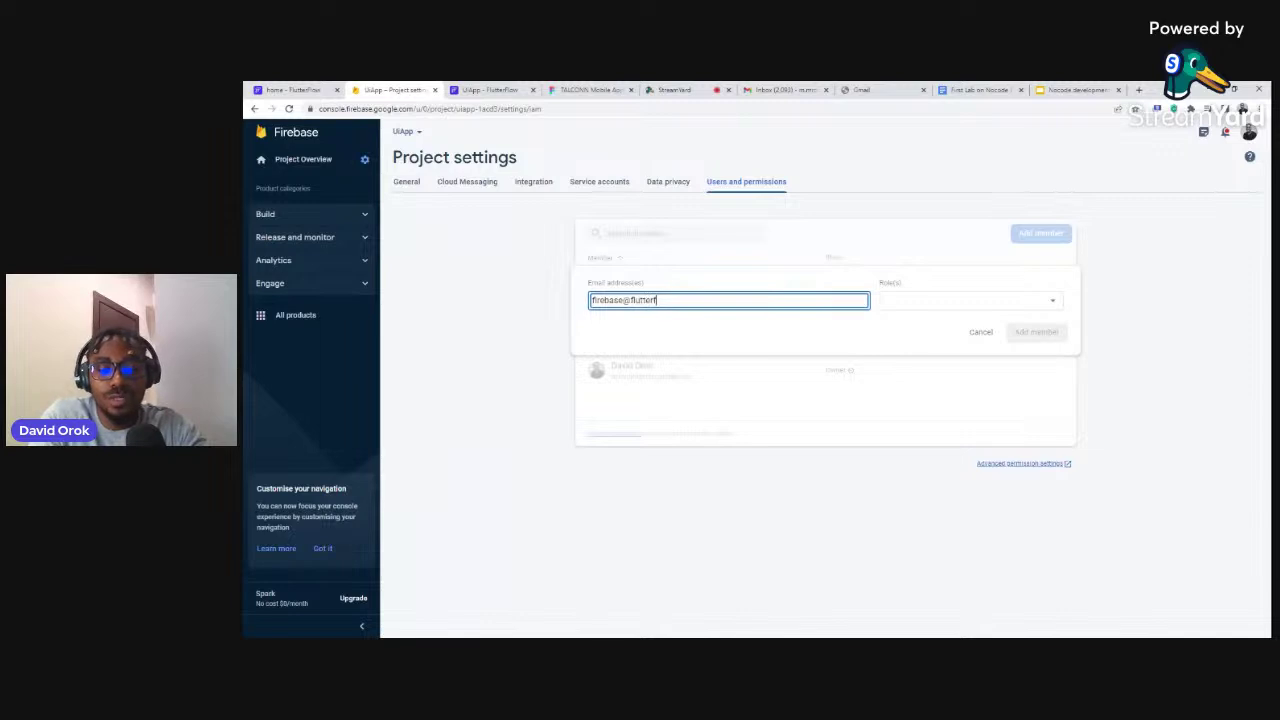
key("ctrl+a")
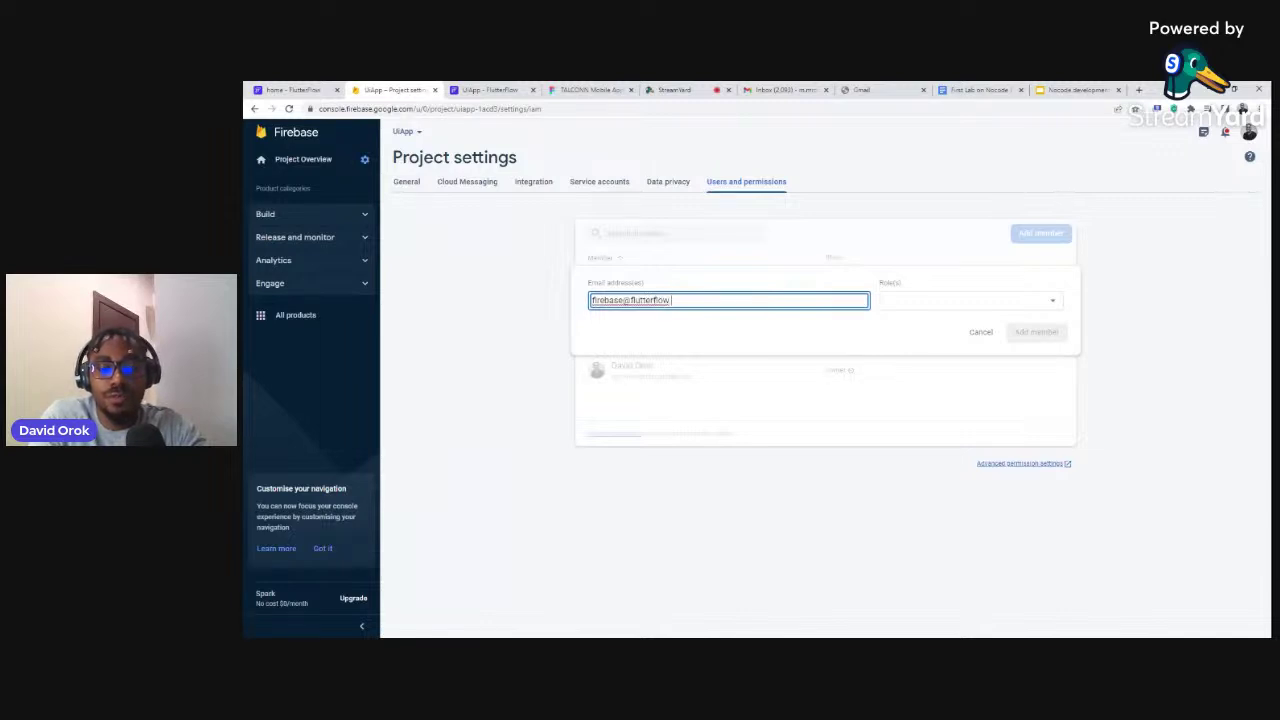
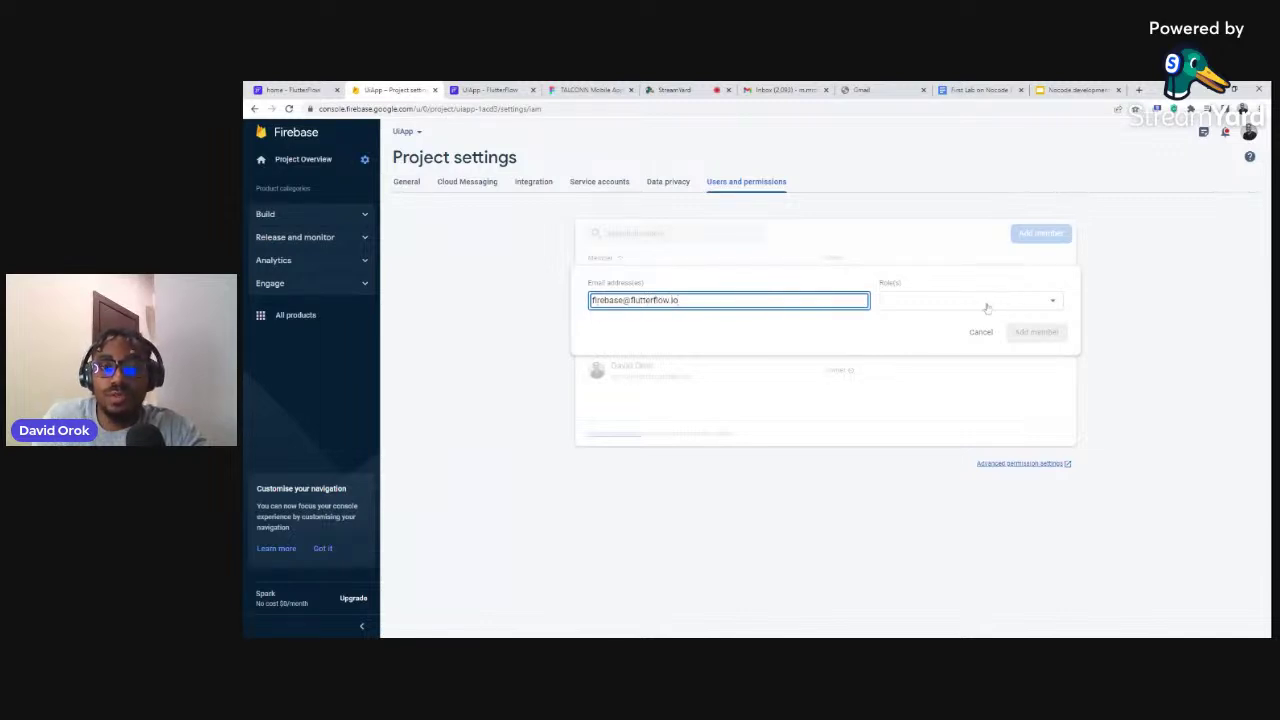
left_click(988, 306)
left_click(900, 324)
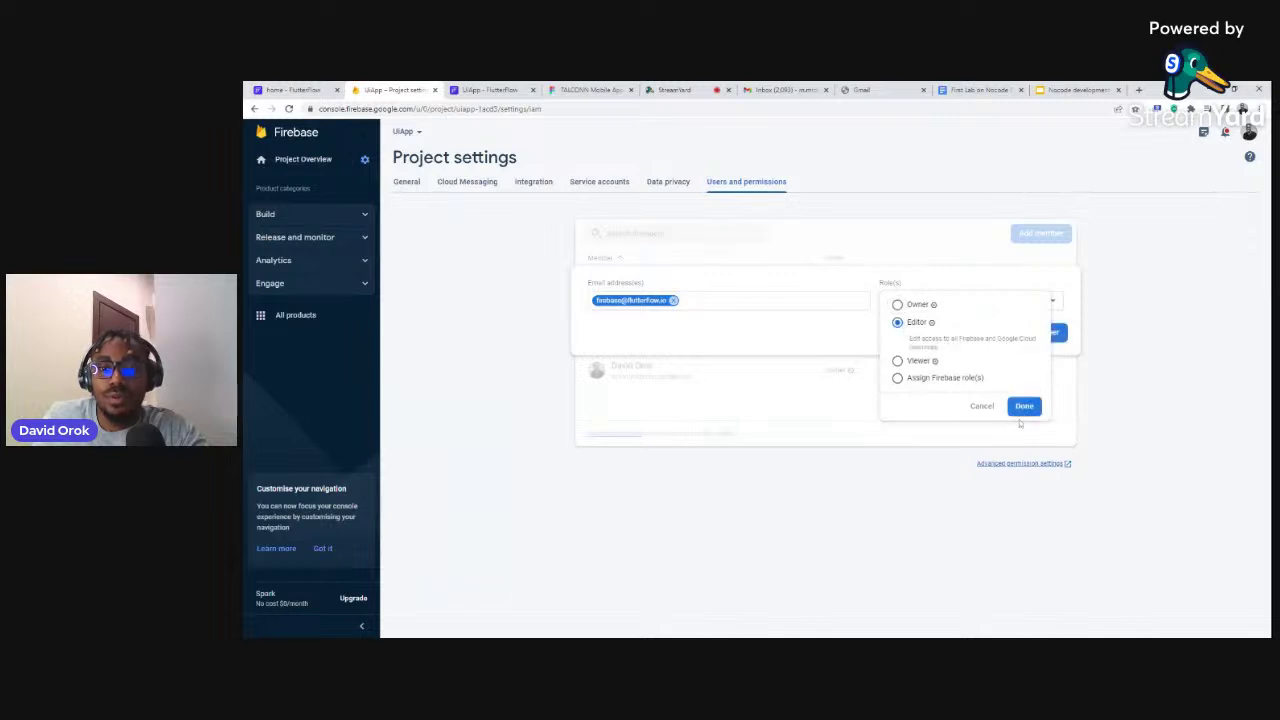
left_click(1023, 407)
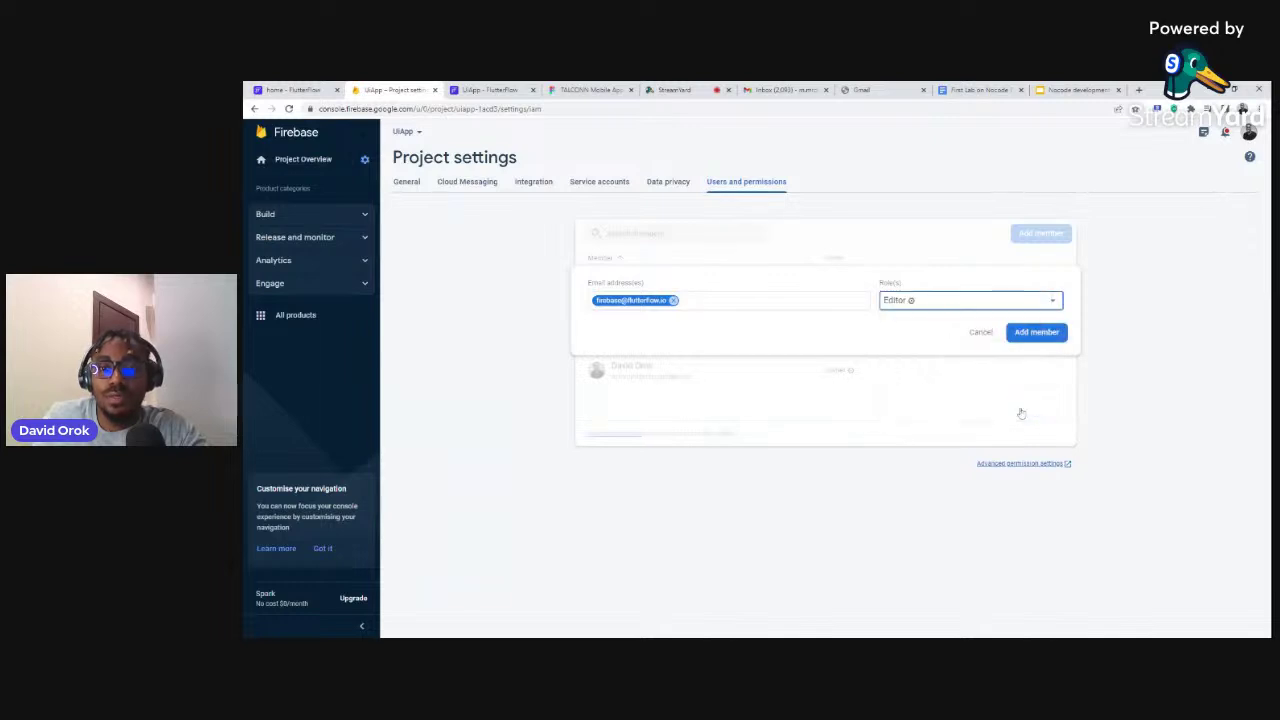
left_click(1026, 336)
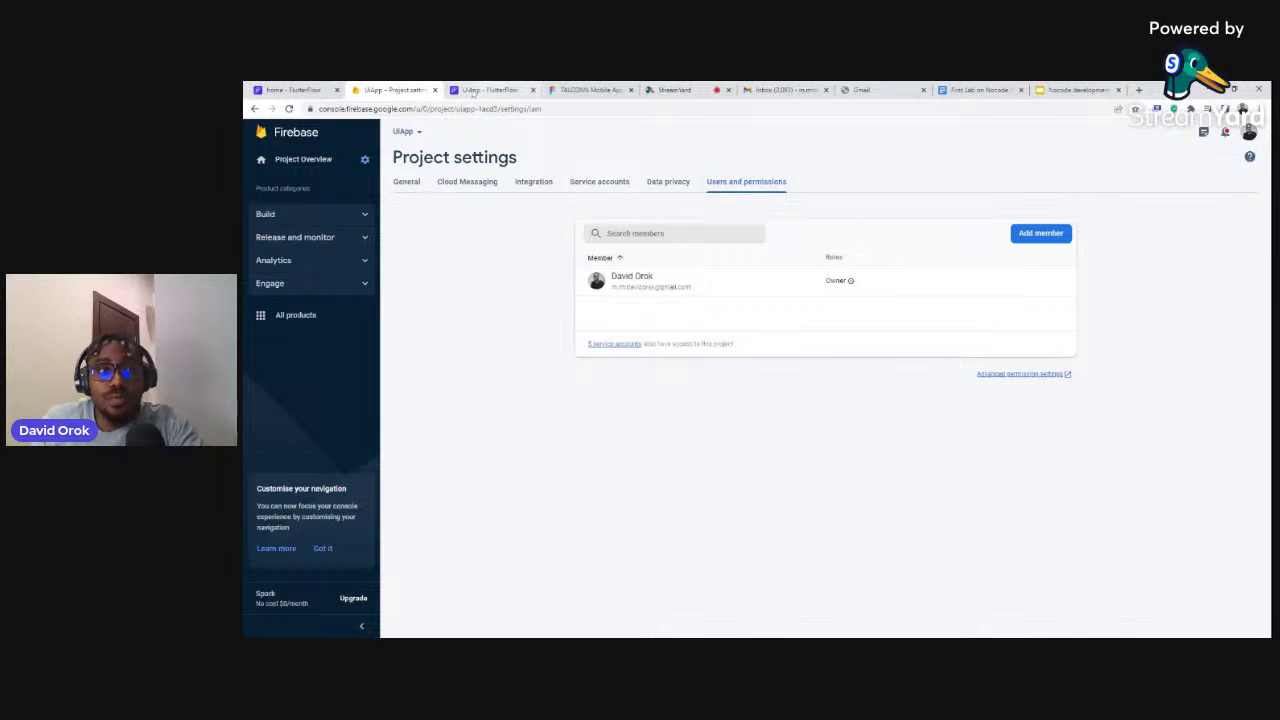
left_click(288, 109)
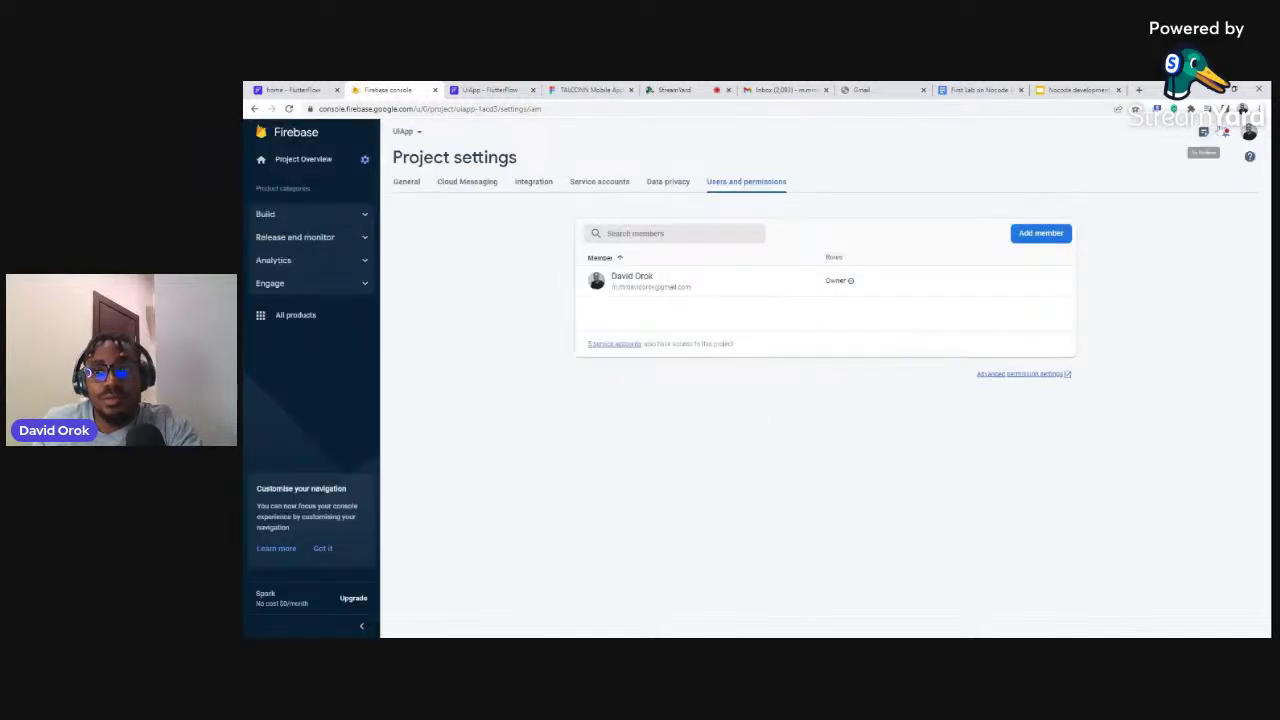
Check and dismiss the console alerts, then switch to another Google account from the avatar menu
left_click(1225, 132)
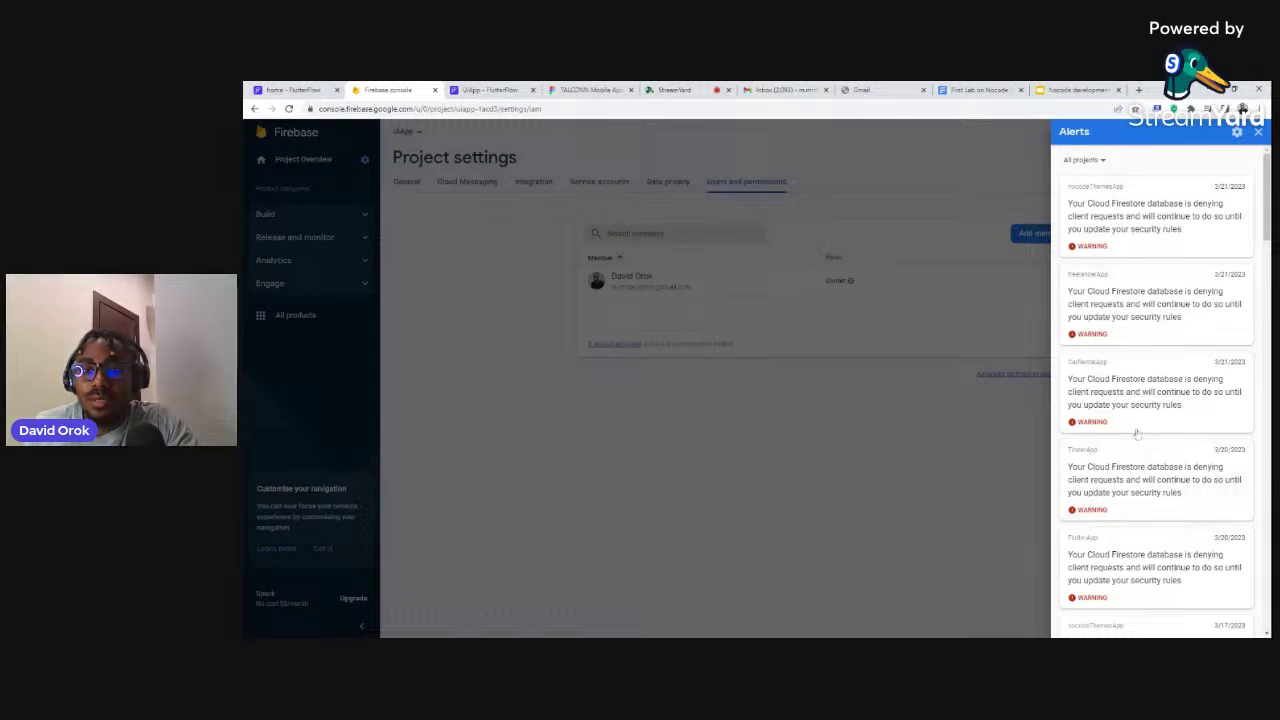
left_click(969, 148)
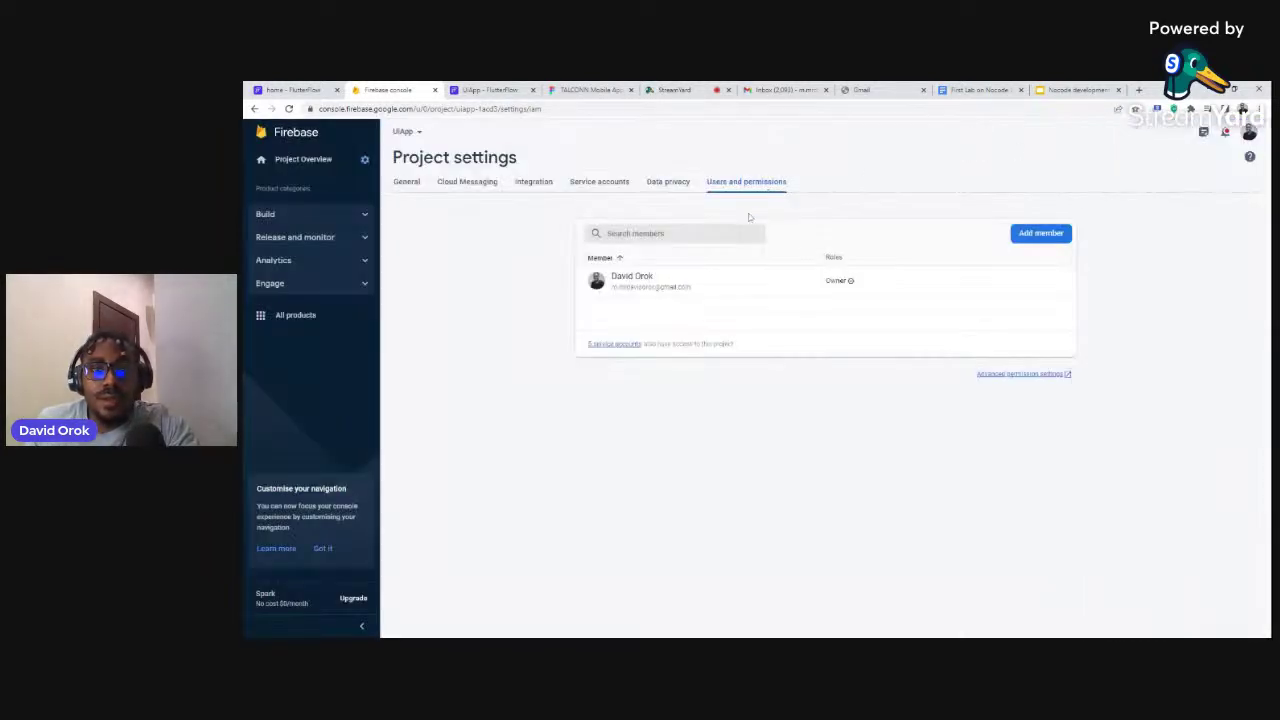
left_click(1248, 132)
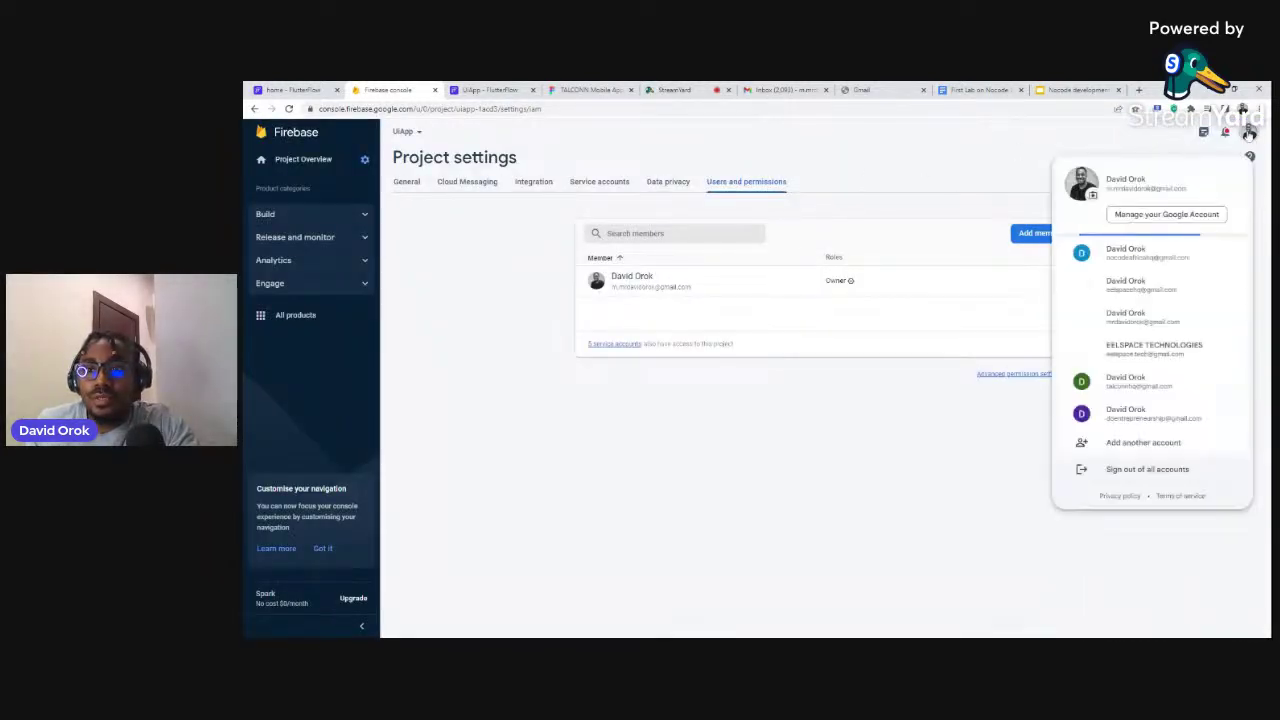
left_click(1132, 308)
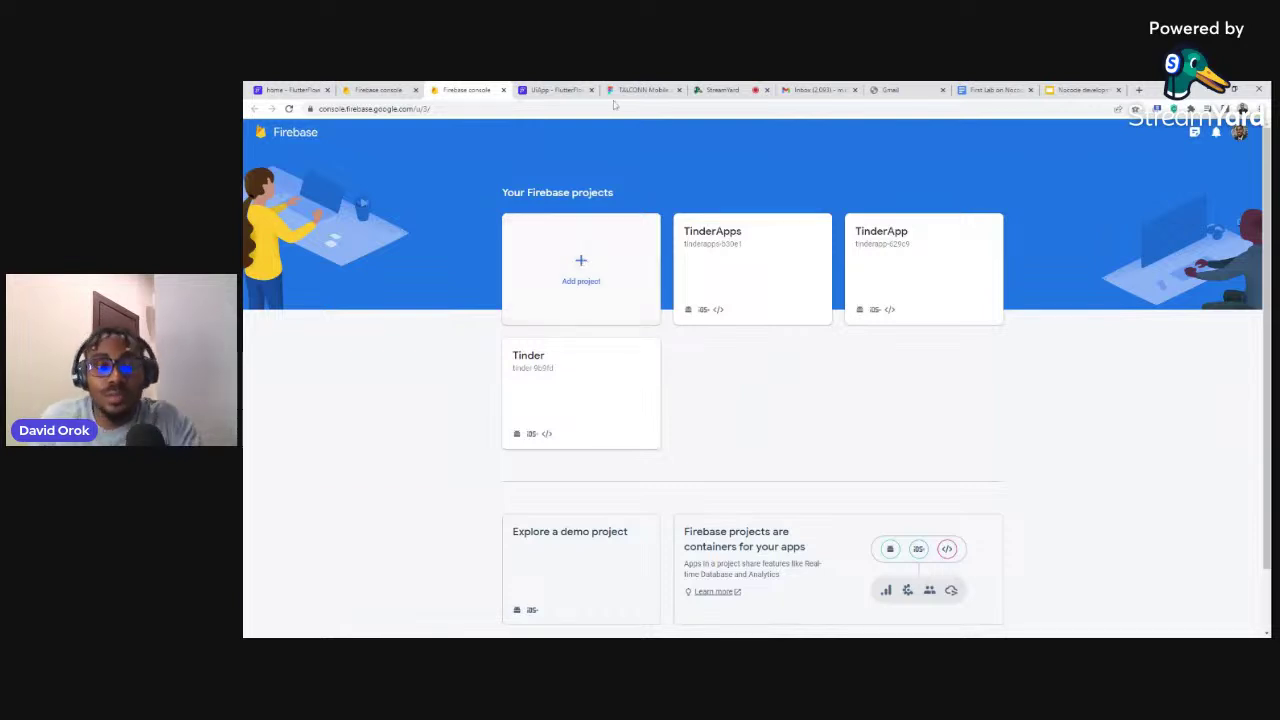
Create a new Firebase project named 'UiApp' with Google Analytics turned off
left_click(578, 264)
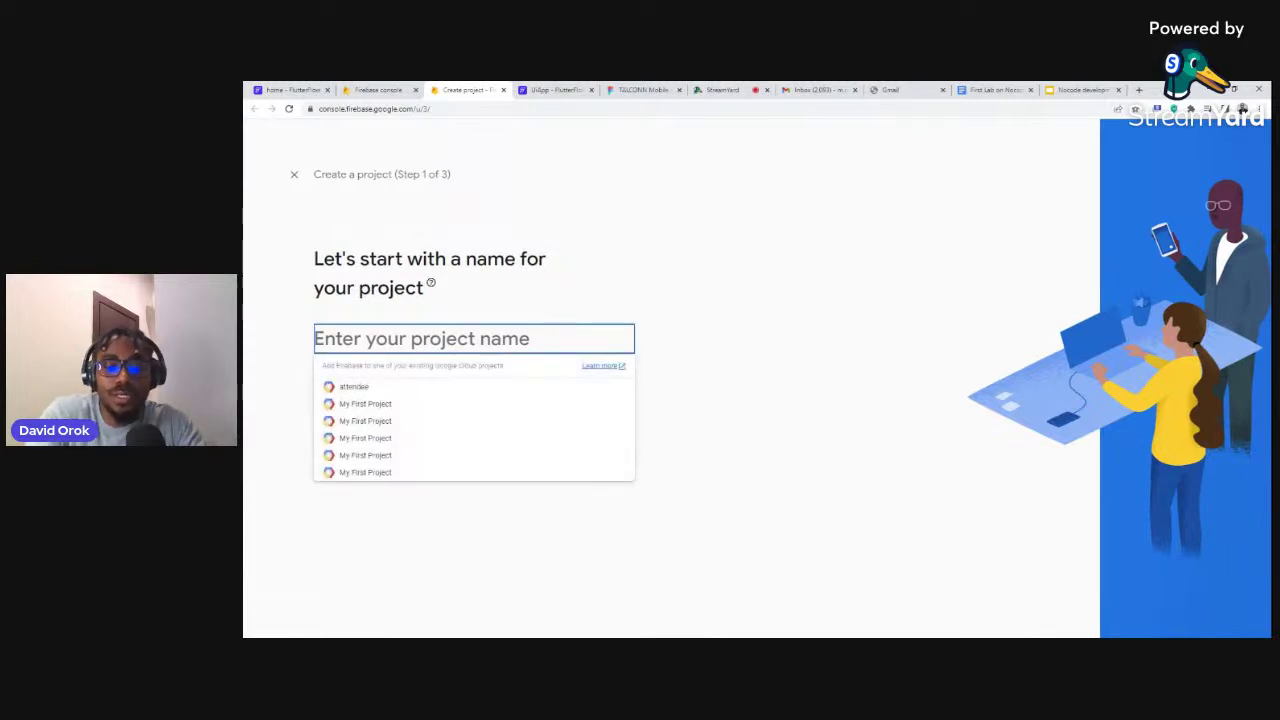
type("UiApp")
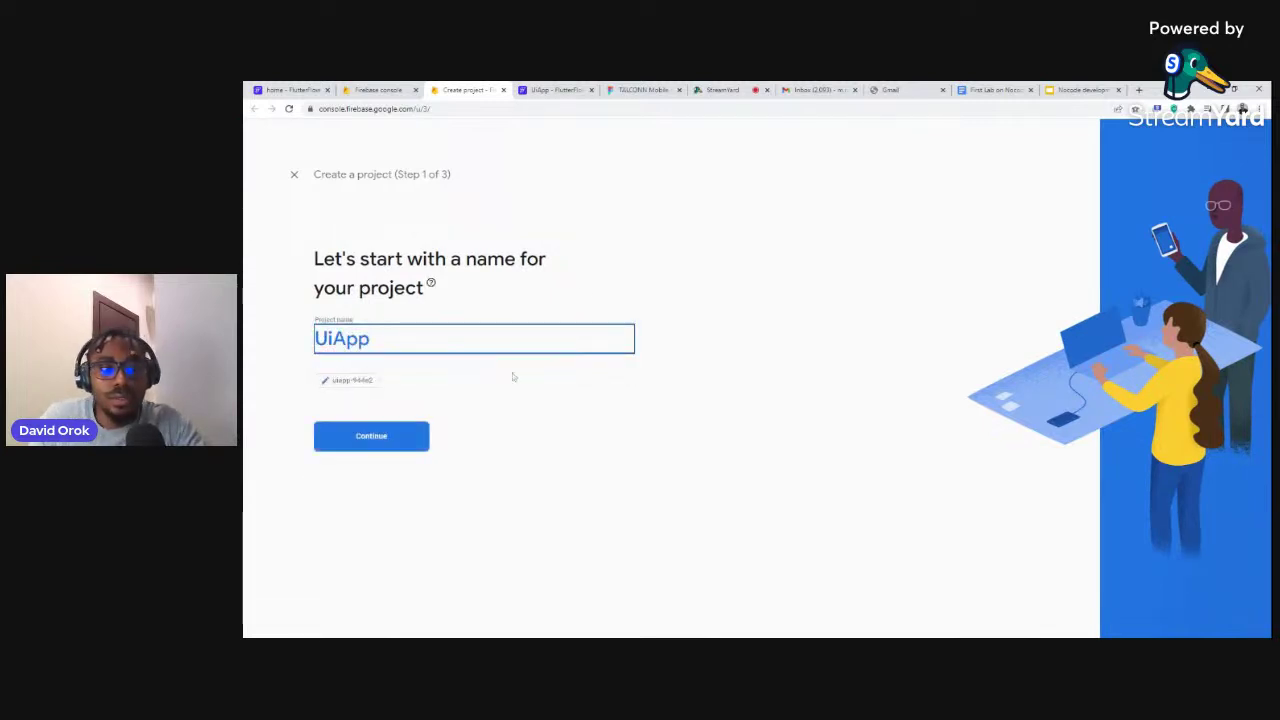
left_click(394, 442)
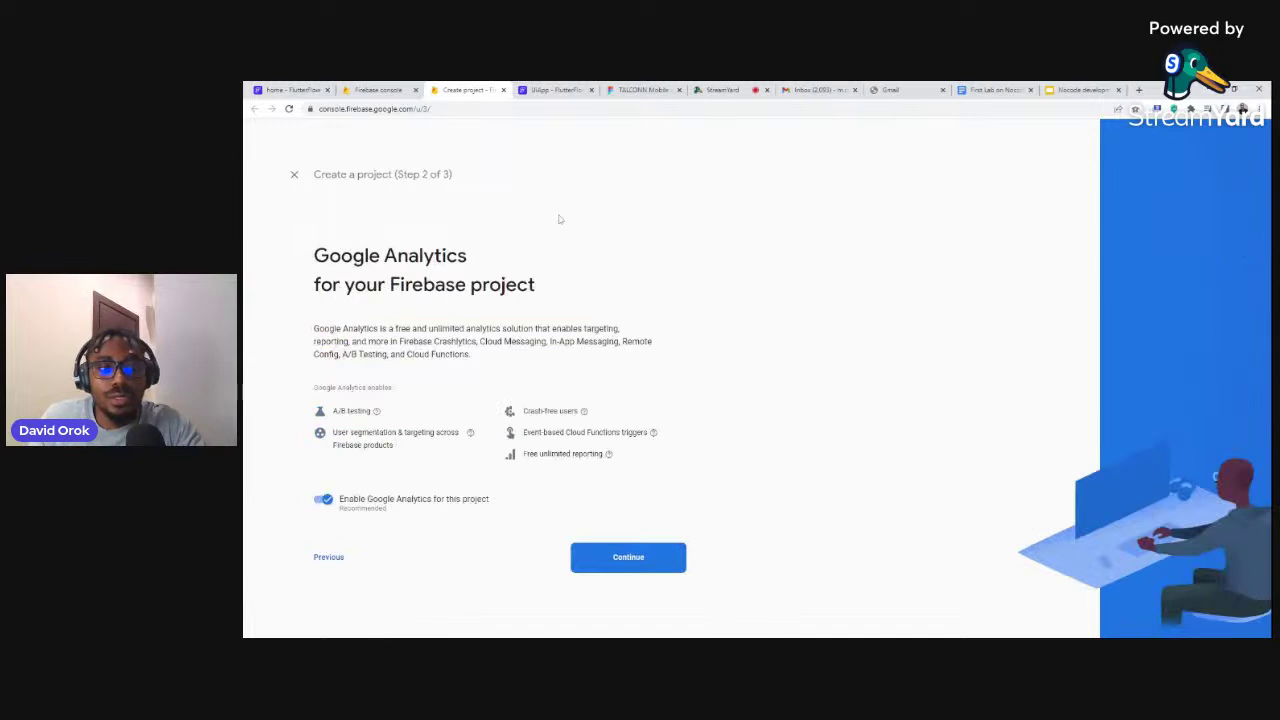
left_click(322, 500)
left_click(628, 557)
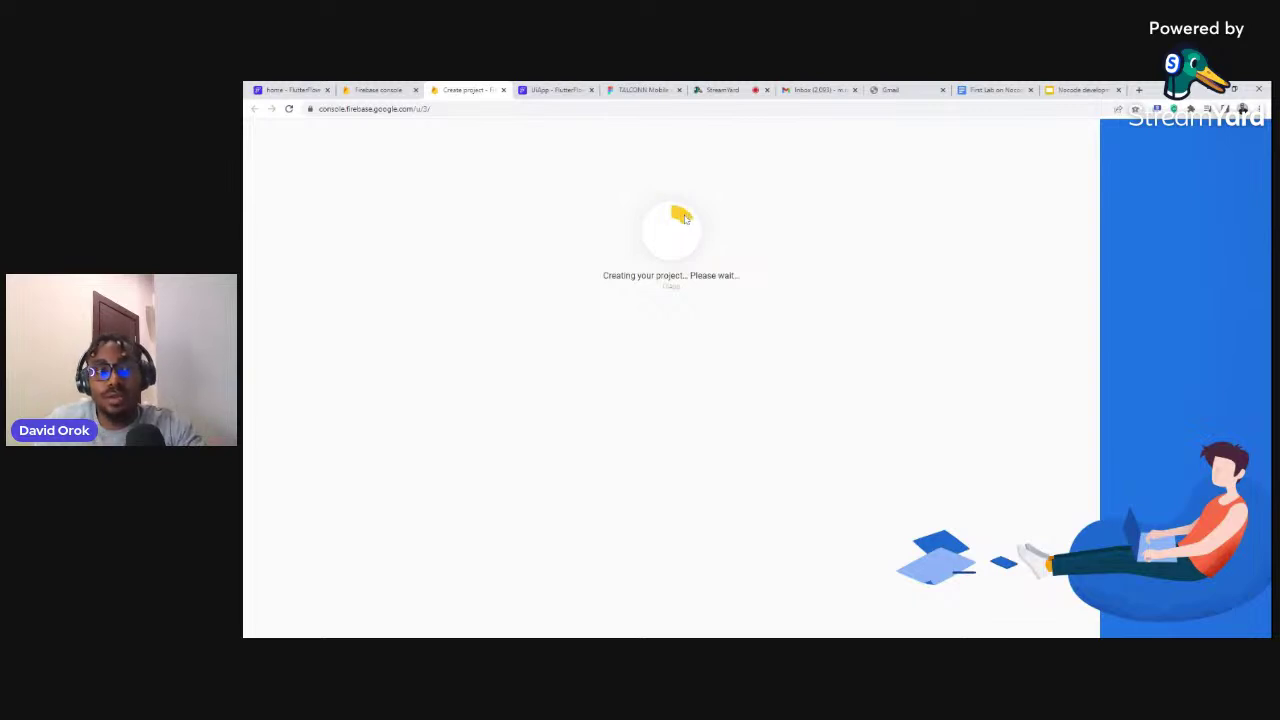
Close the old console tab, enter the ready UiApp project and open its project settings
left_click(390, 90)
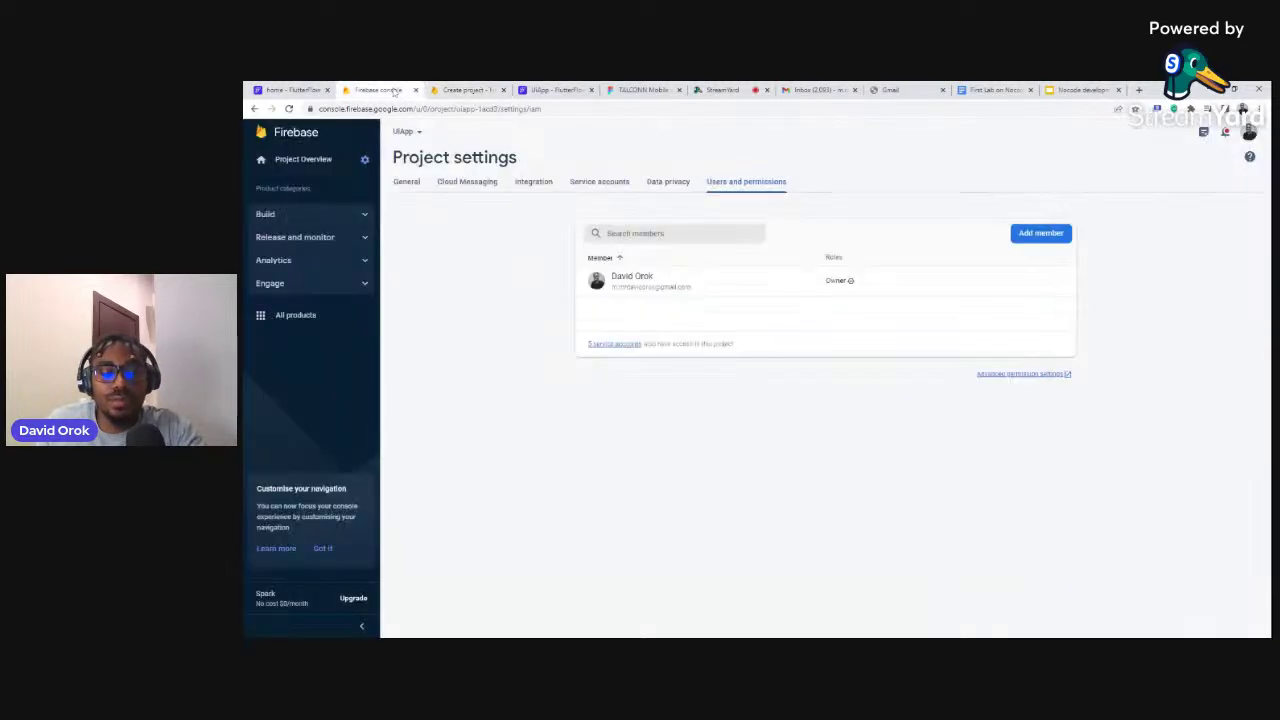
left_click(392, 90)
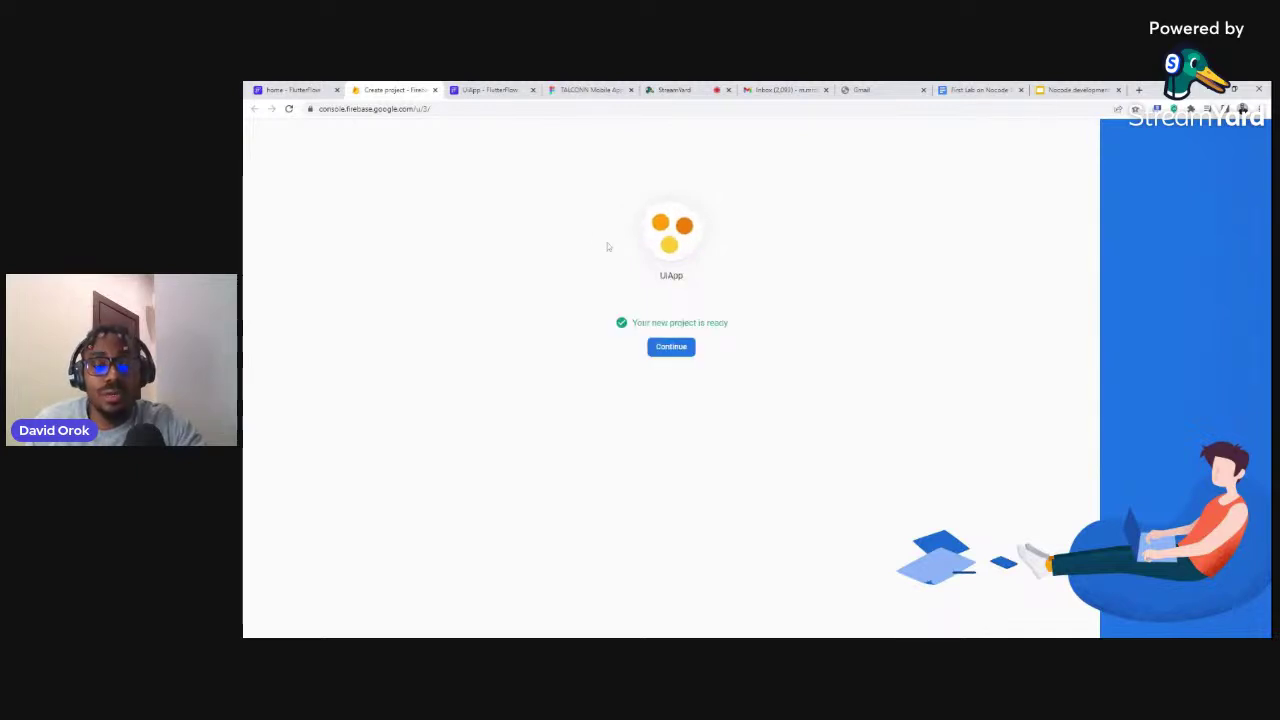
left_click(669, 350)
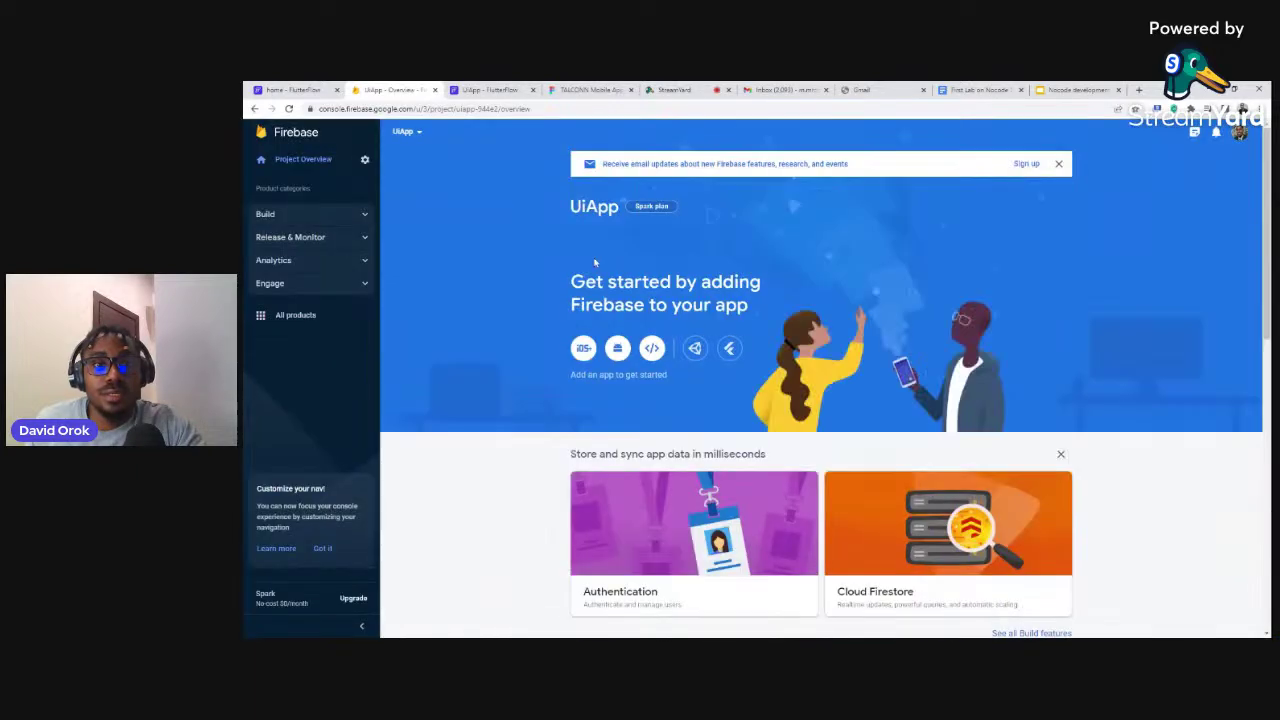
left_click(365, 162)
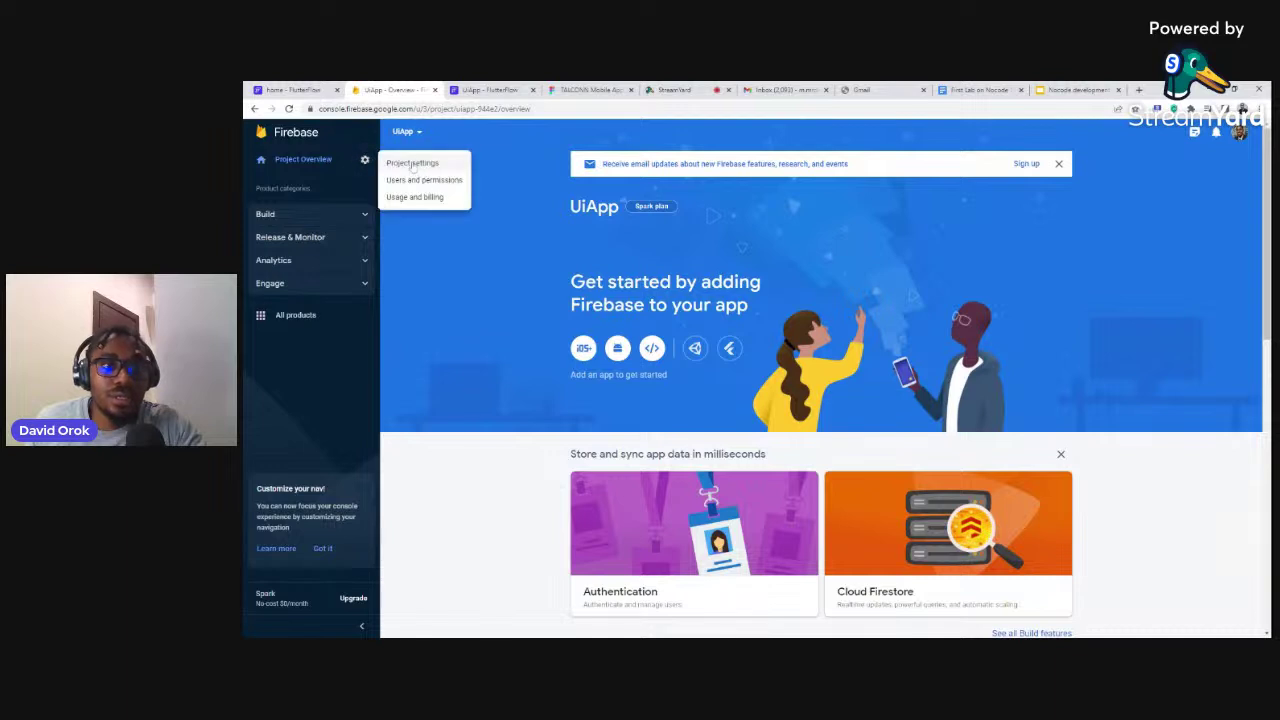
left_click(416, 166)
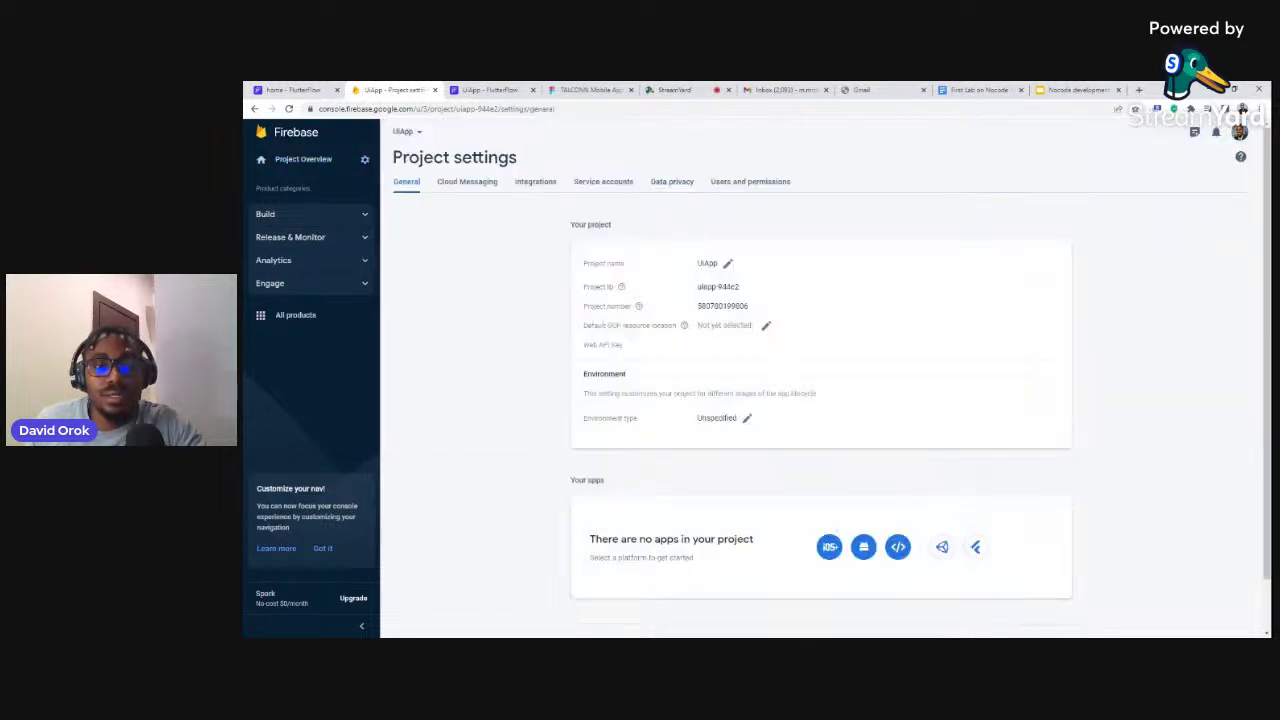
Add the FlutterFlow service e-mail as an Editor member under Users and permissions
left_click(749, 182)
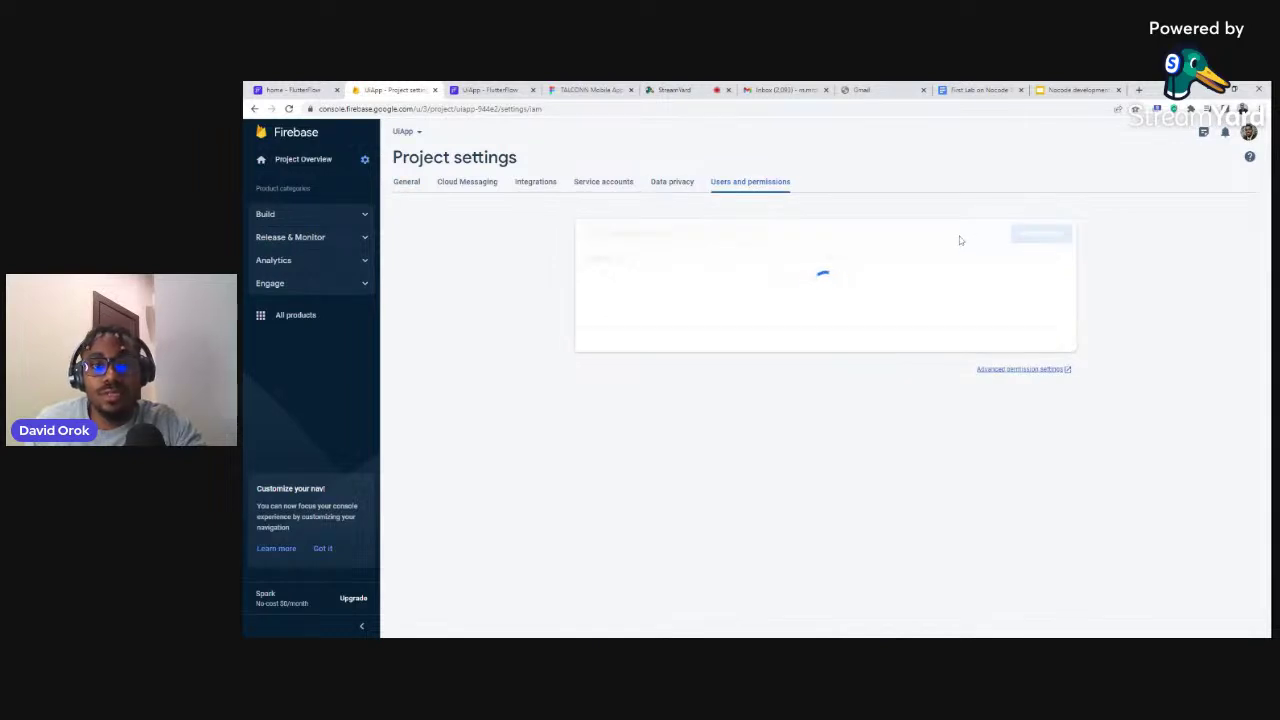
left_click(1016, 237)
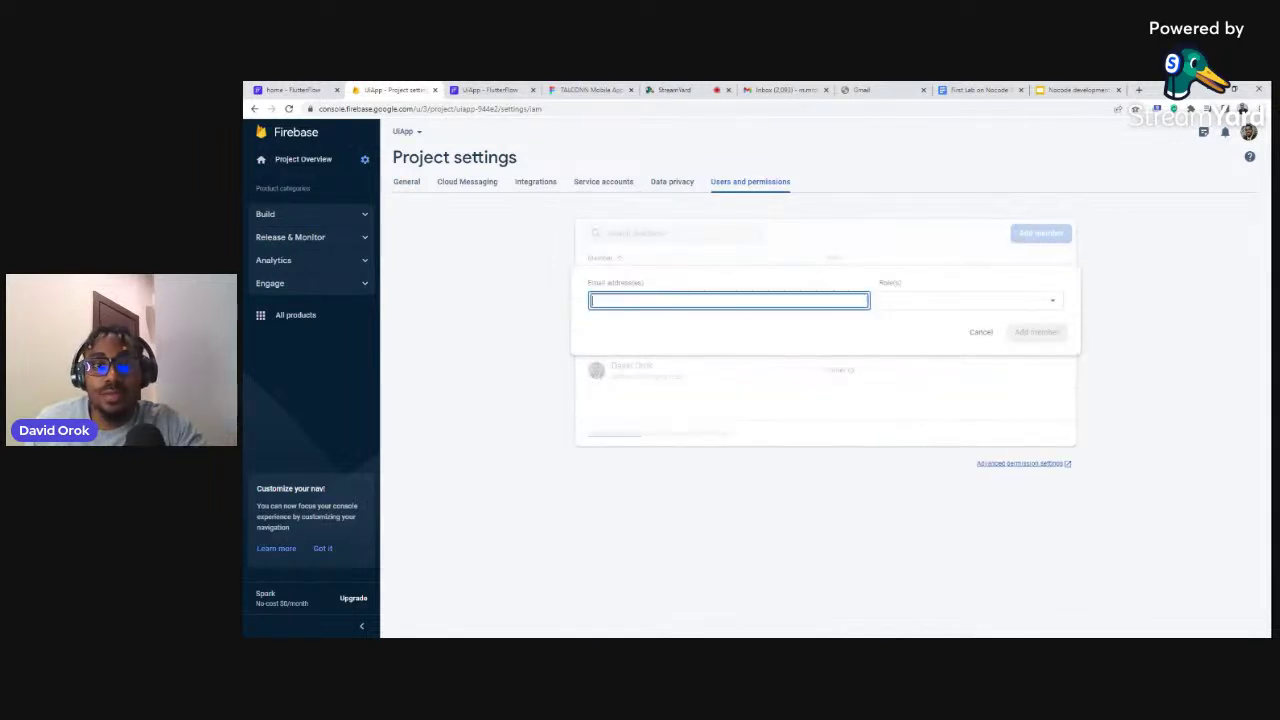
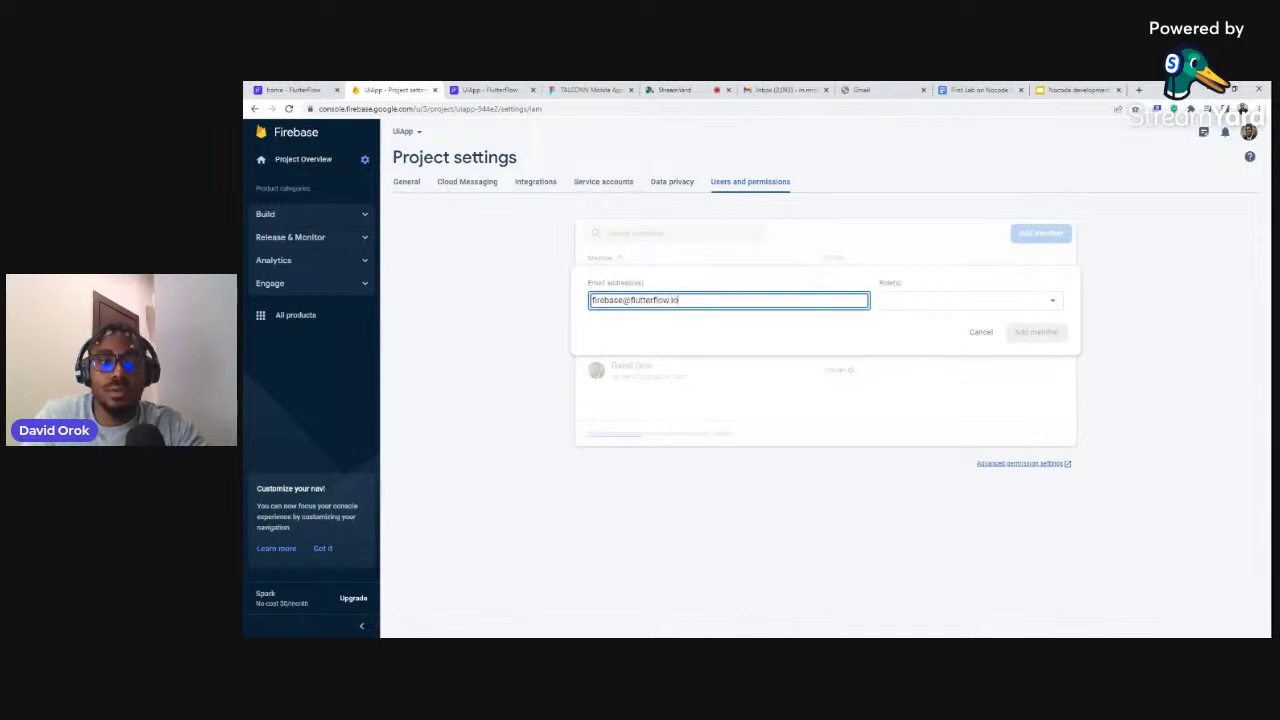
left_click(935, 306)
left_click(910, 323)
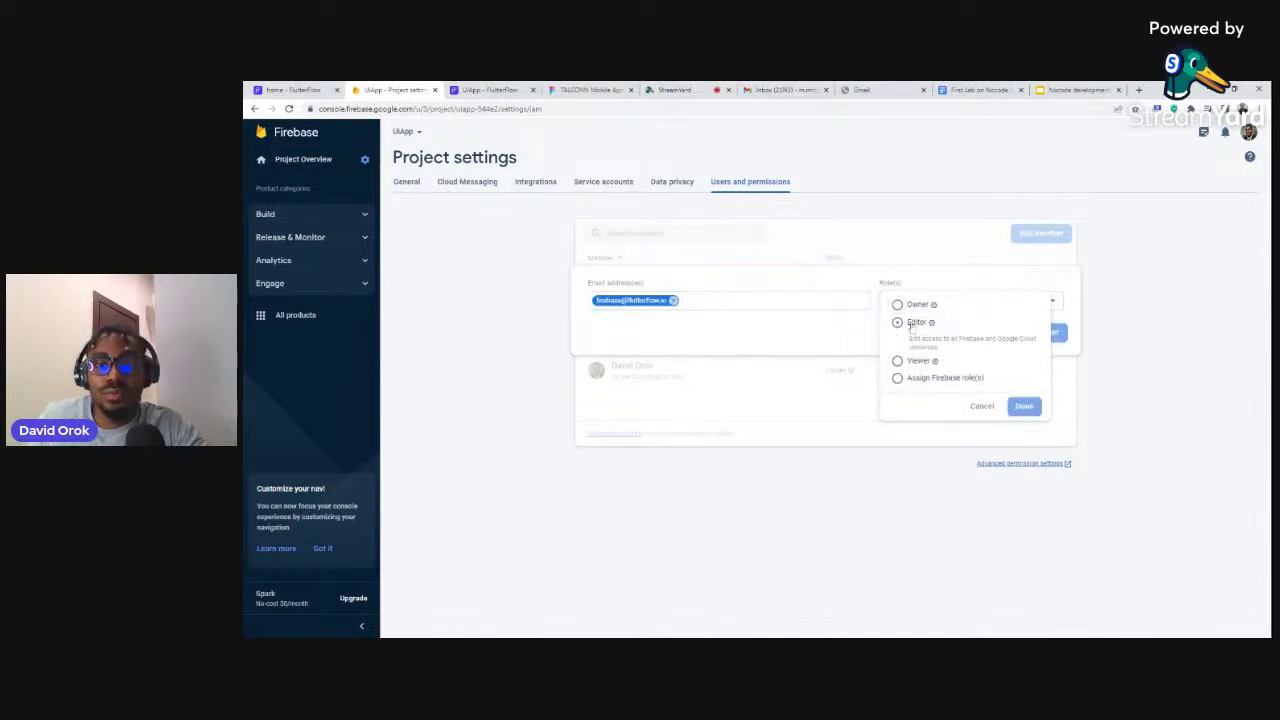
left_click(1020, 410)
left_click(1030, 336)
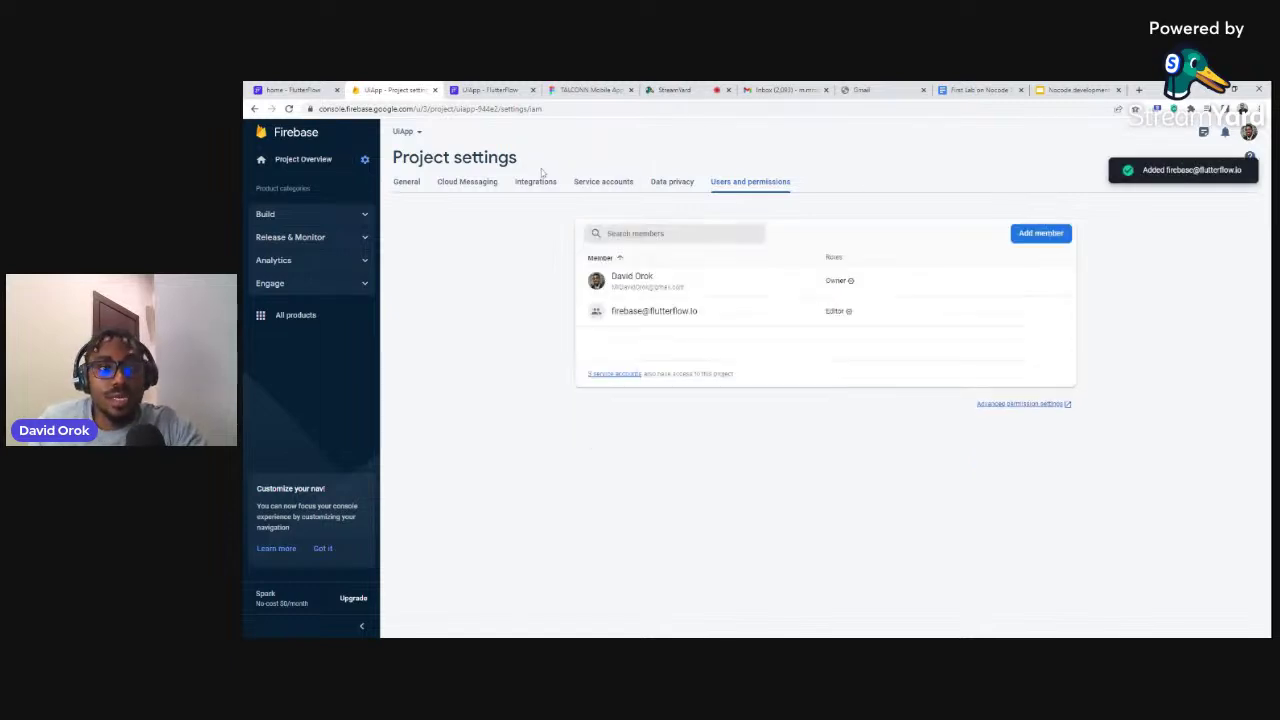
Copy the UiApp project ID from General settings and return to FlutterFlow
left_click(408, 186)
left_click_drag(740, 287, 698, 287)
key("ctrl+c")
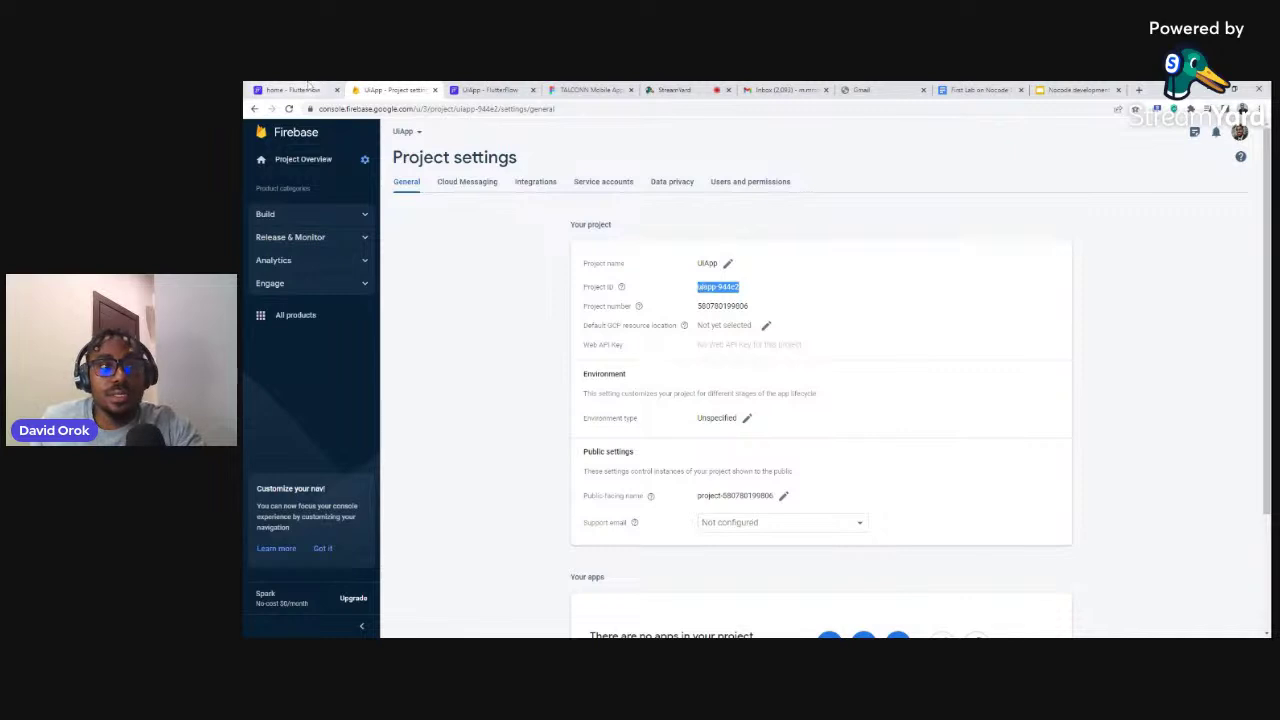
left_click(293, 89)
Replace the old Firebase project ID with the new UiApp ID and connect it
left_click(484, 89)
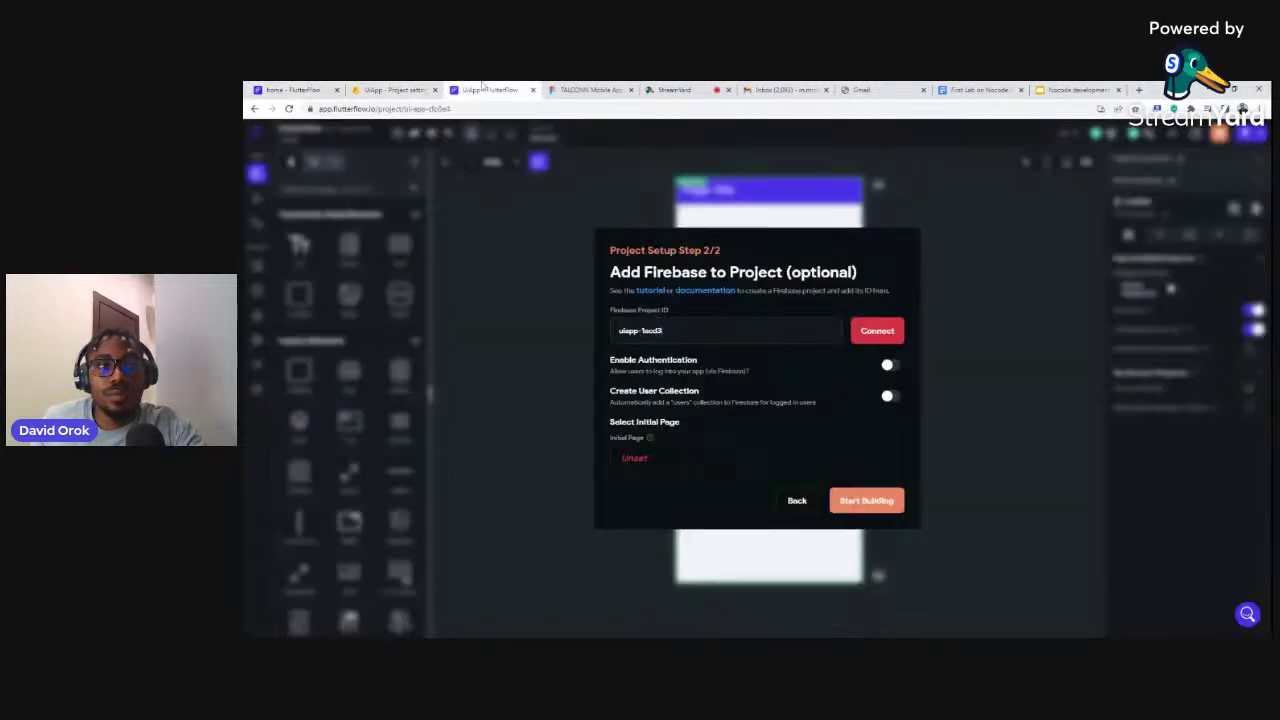
left_click_drag(664, 330, 616, 330)
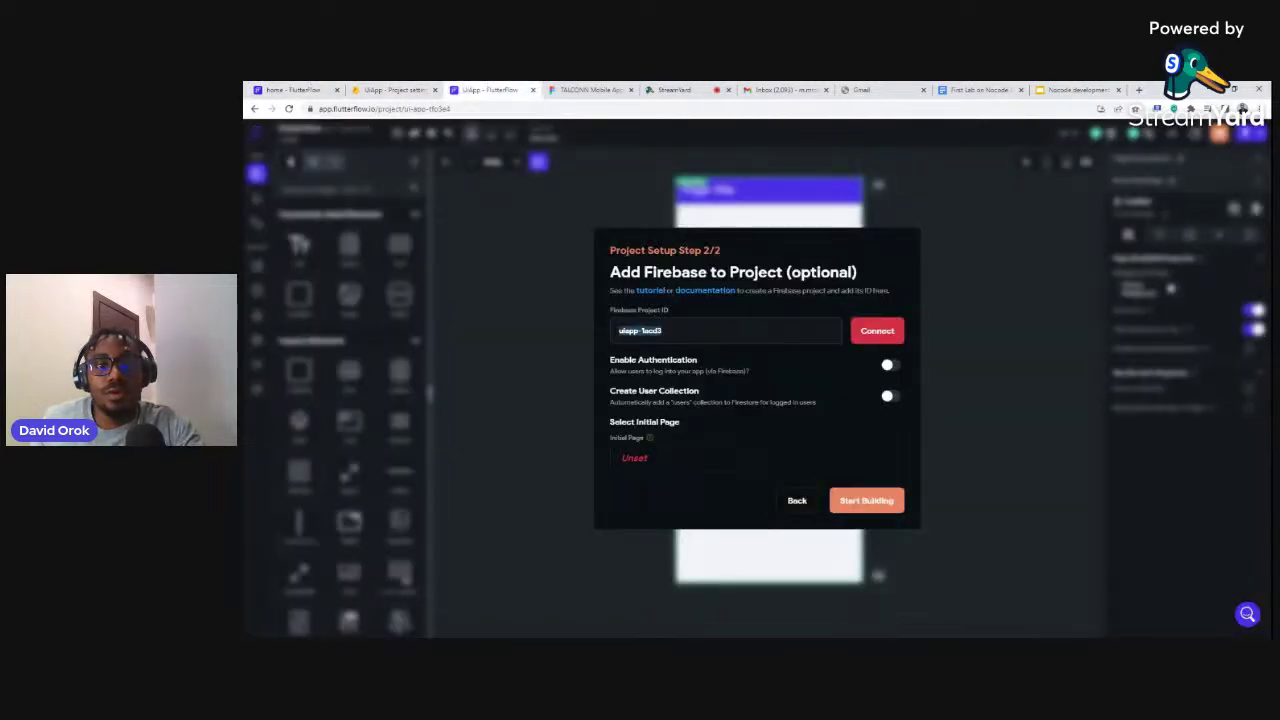
key("BackSpace")
key("ctrl+v")
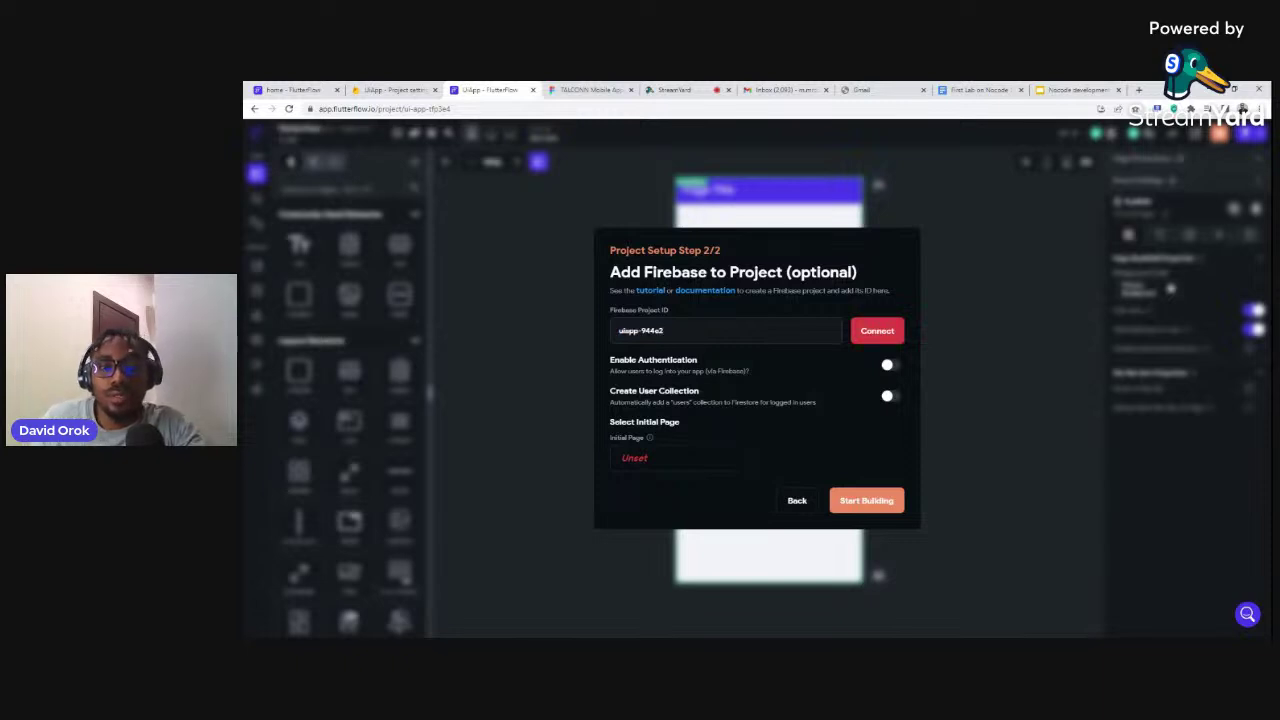
left_click(875, 336)
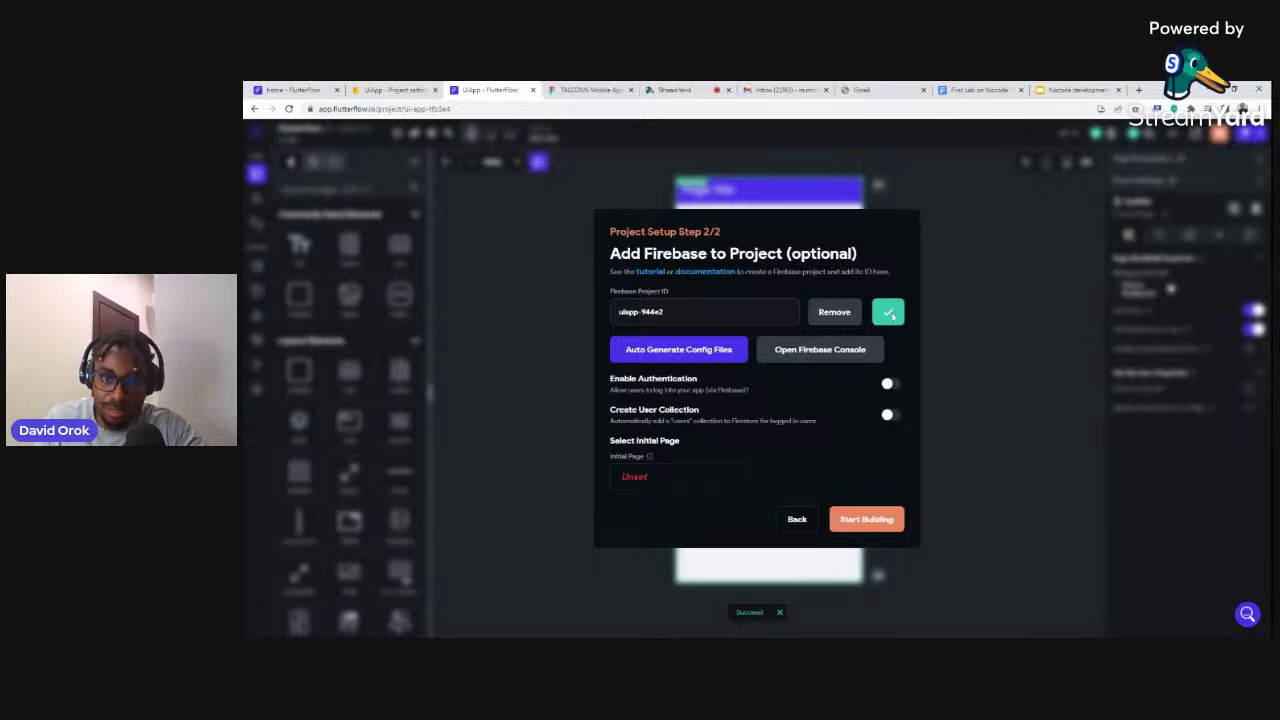
Enable Firebase authentication and an auto-created users collection, then start Auto Generate Config Files
mouse_move(889, 314)
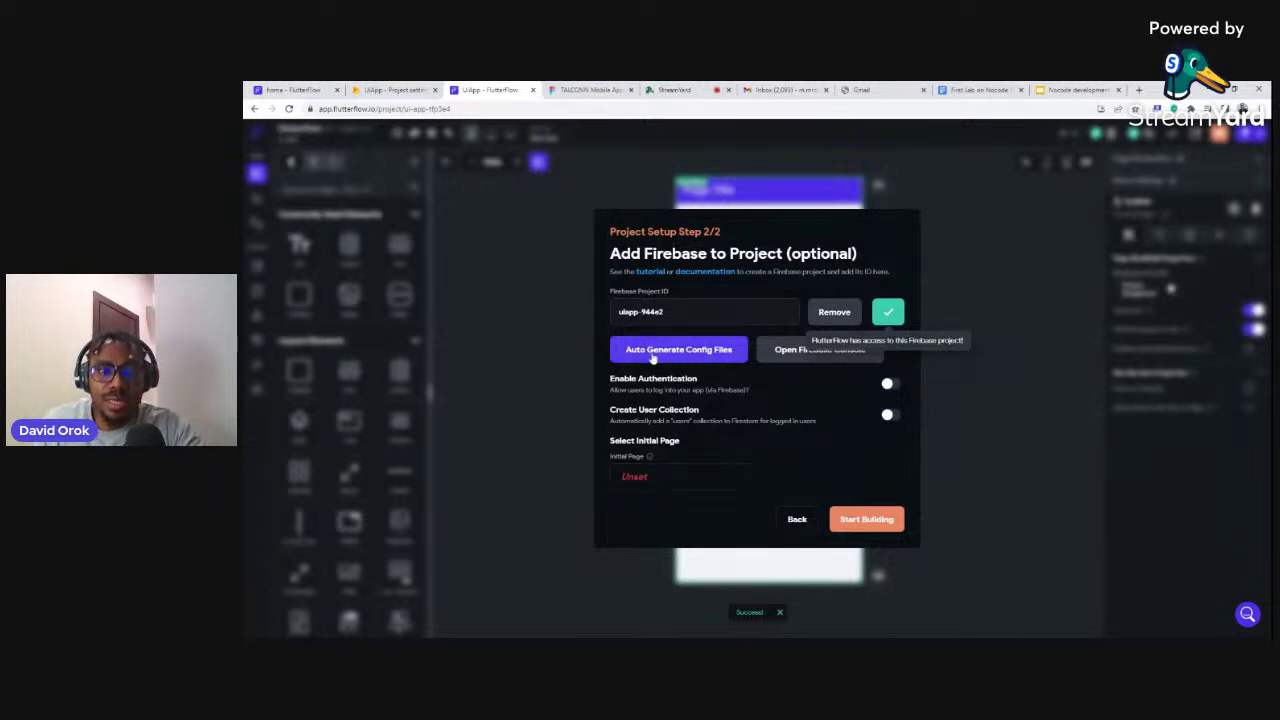
left_click(891, 385)
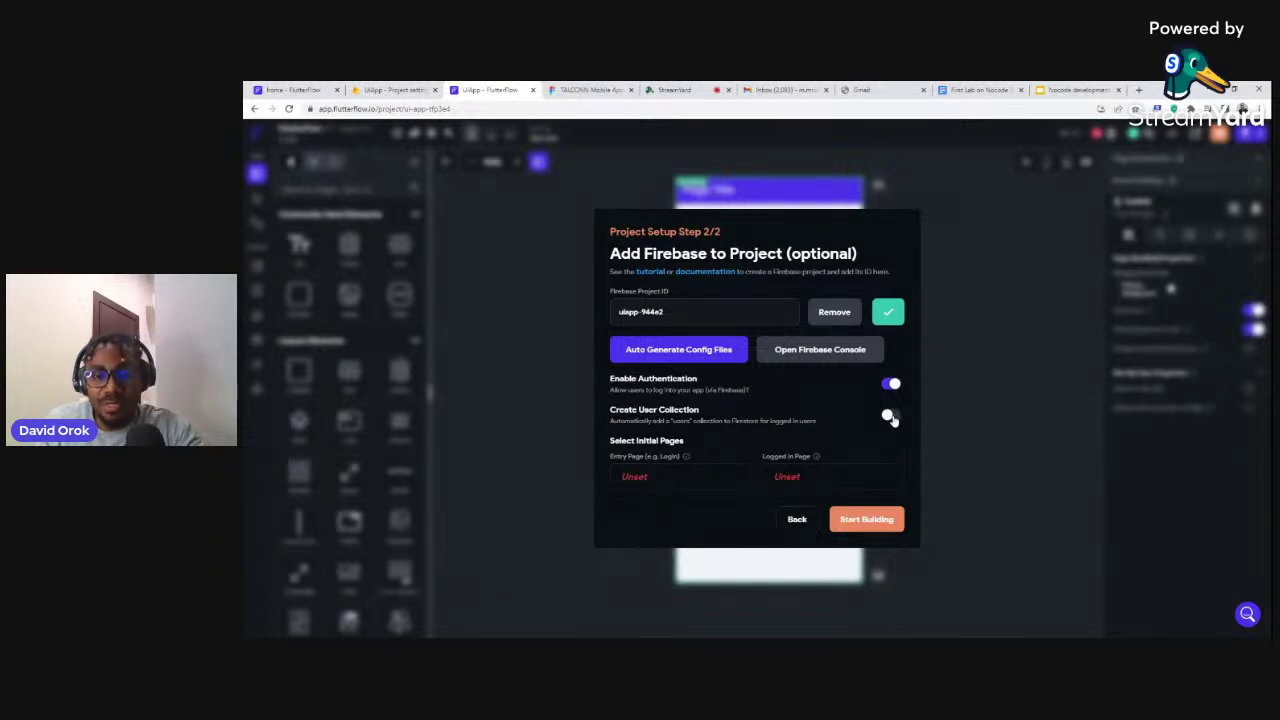
left_click(889, 416)
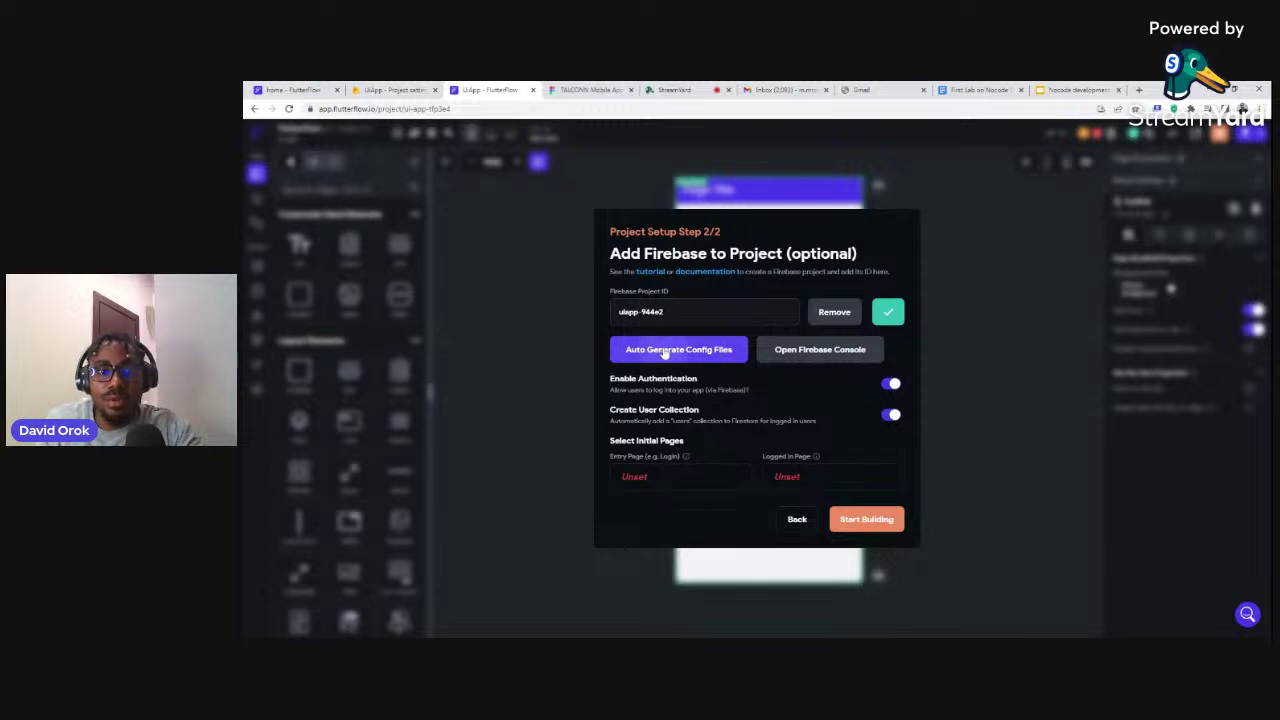
left_click(664, 352)
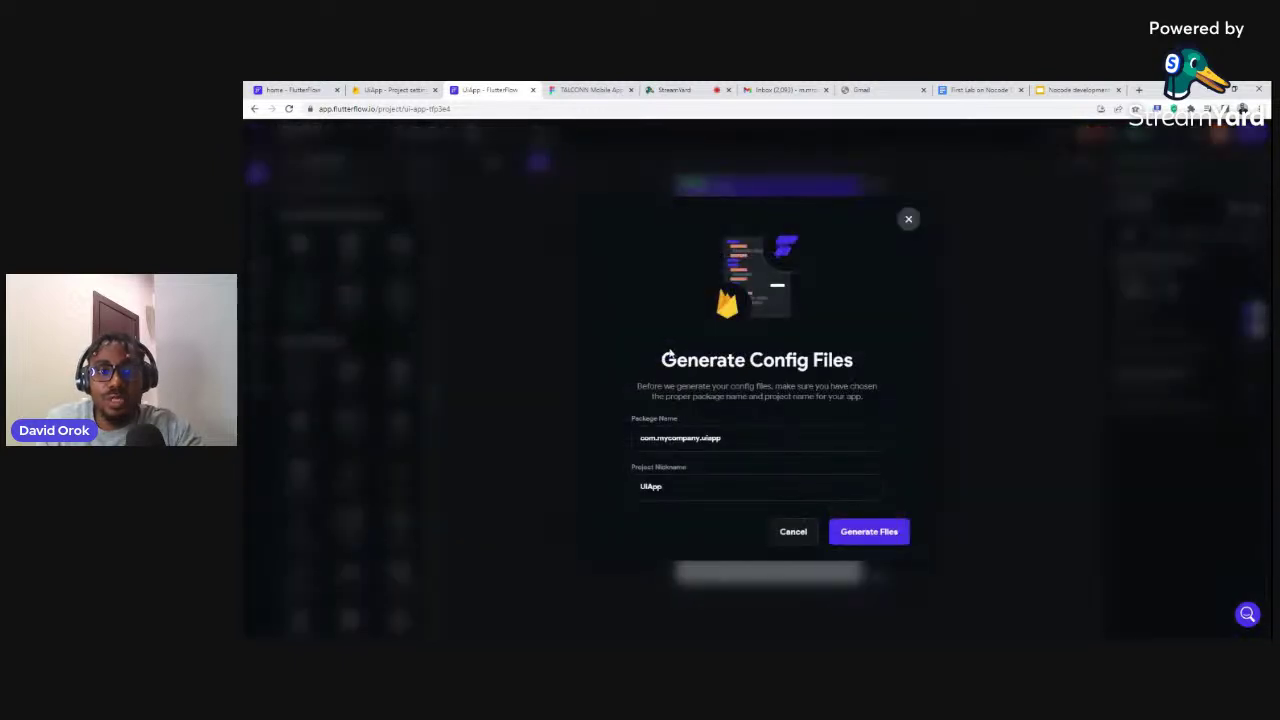
Generate the Firebase config files and wait for Firebase Setup Complete
left_click(866, 536)
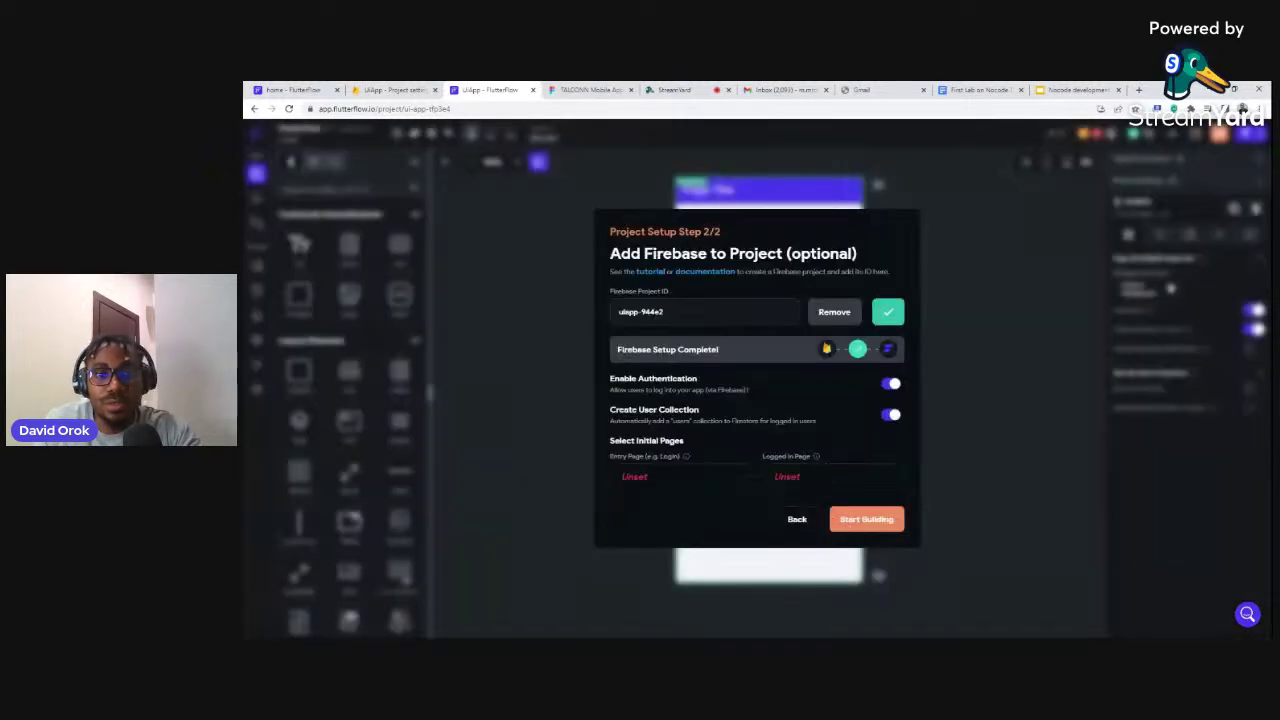
Create a login entry page from the sign-in template using the app's theme
left_click(635, 478)
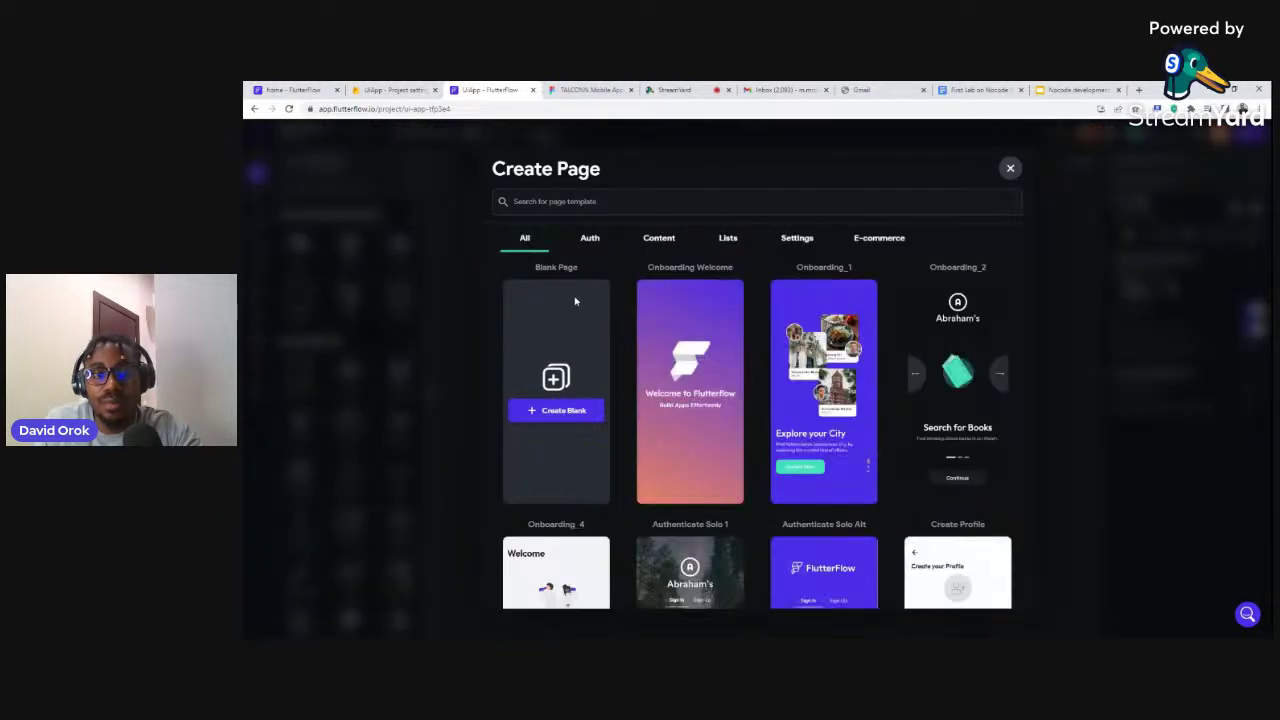
scroll(820, 366, "down", 2)
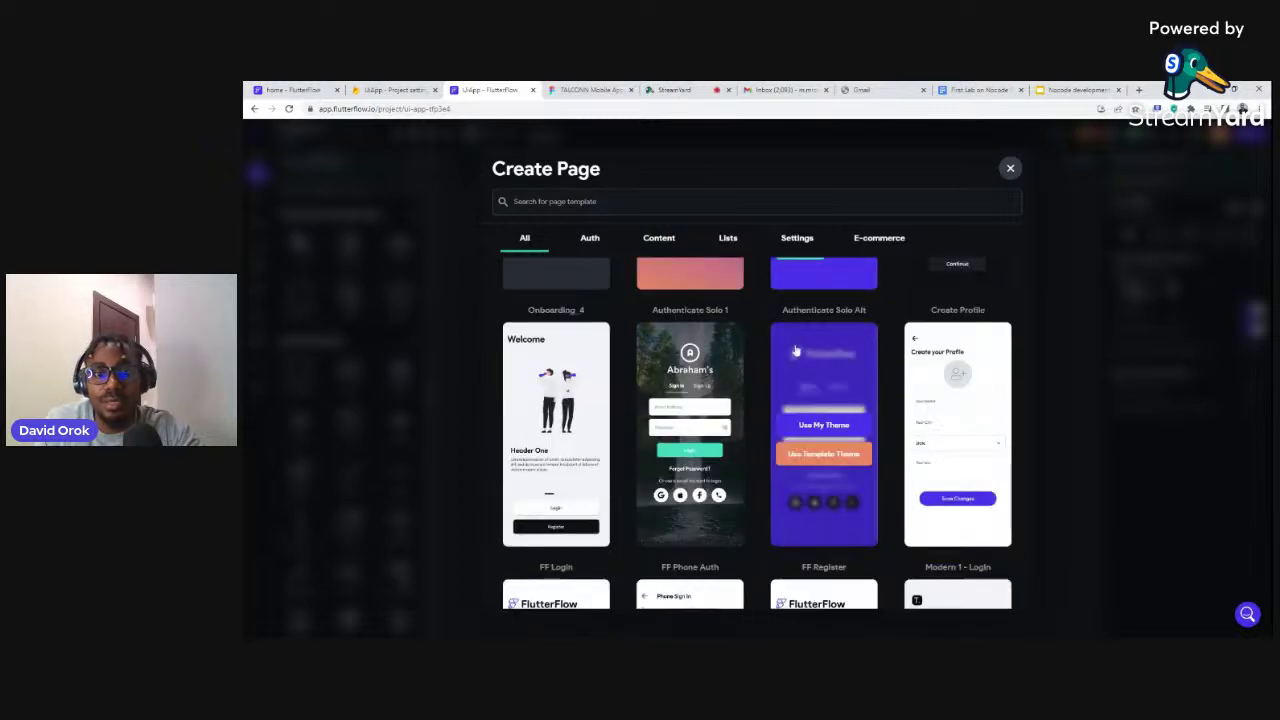
left_click(814, 428)
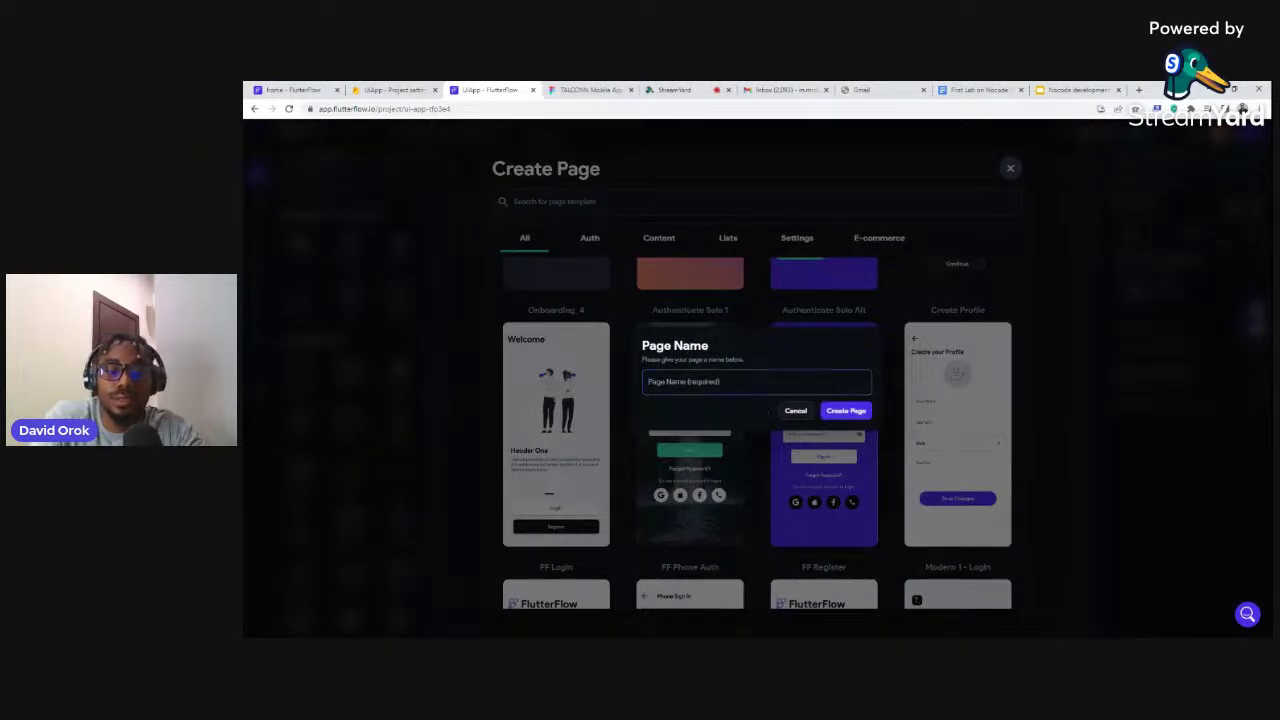
type("login")
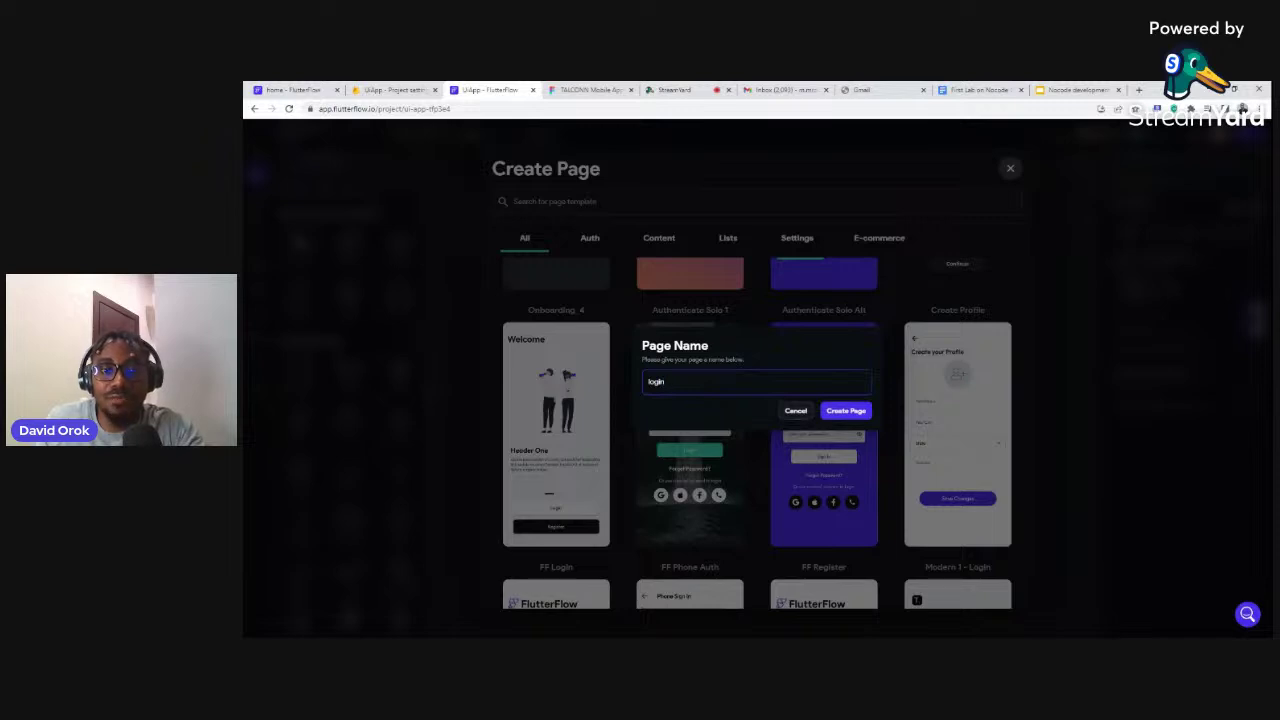
left_click(845, 411)
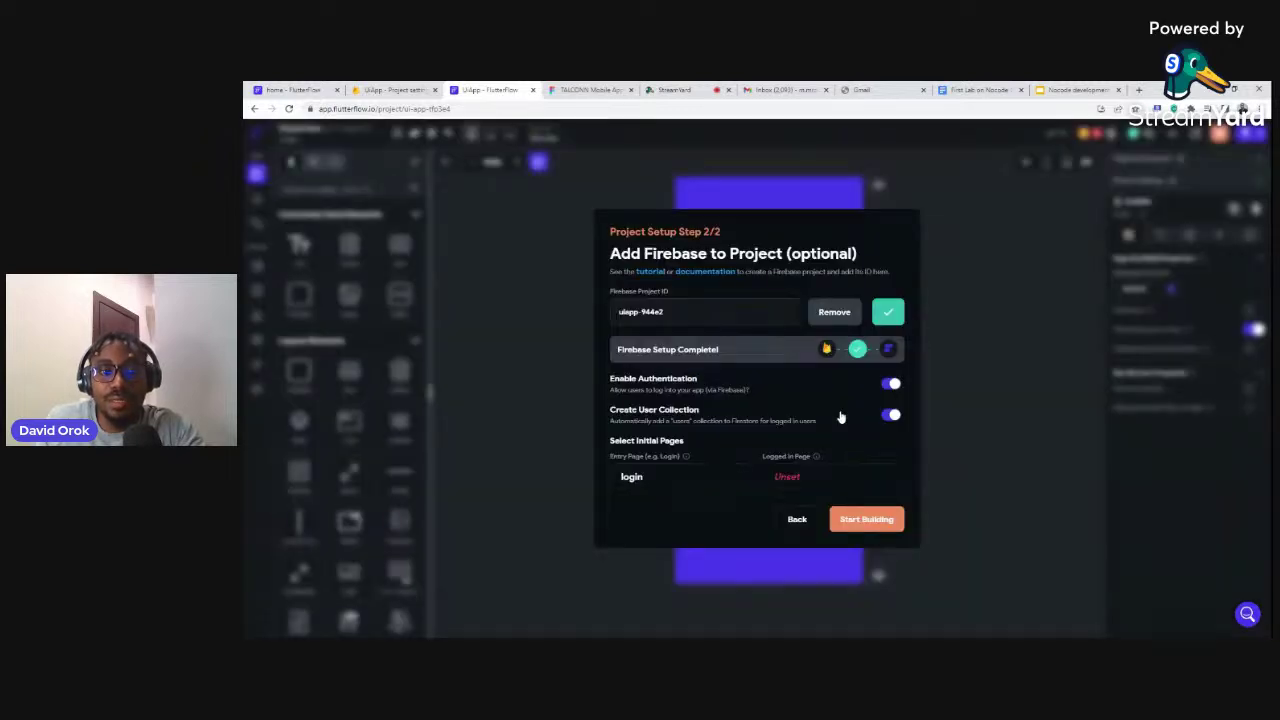
Create a blank page named 'home' as the page shown after logging in
left_click(773, 466)
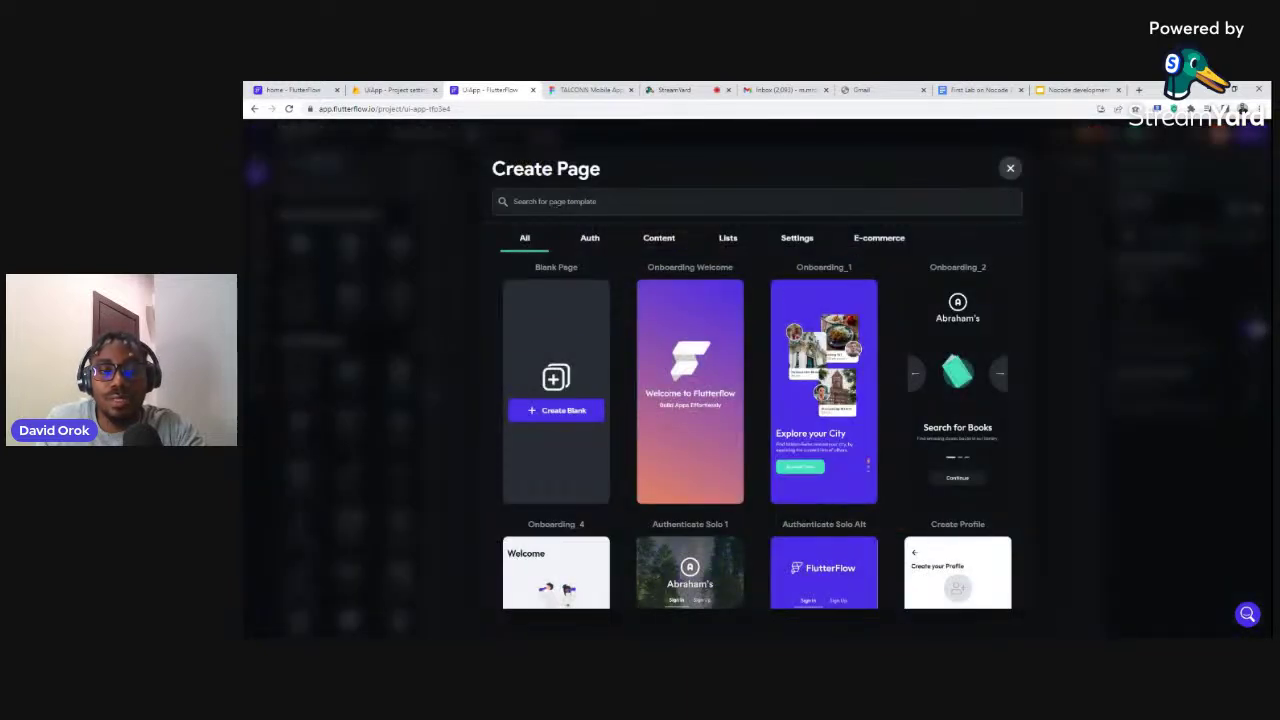
left_click(561, 412)
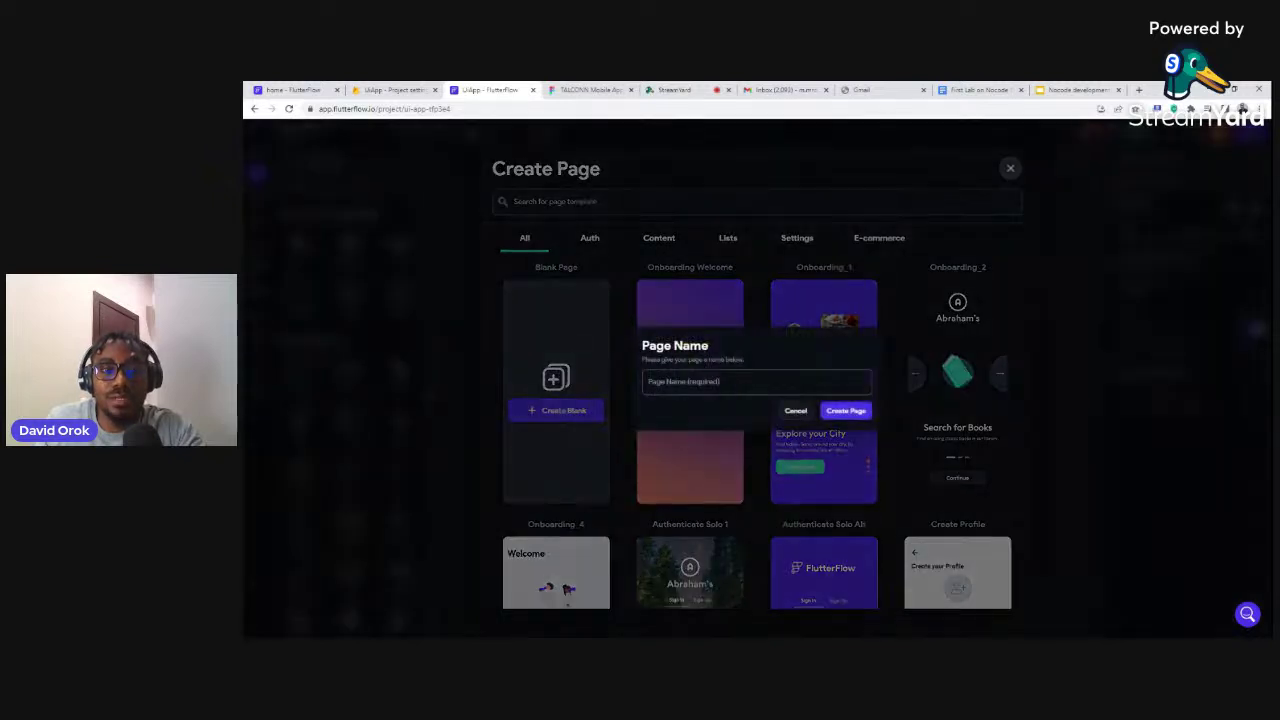
type("home")
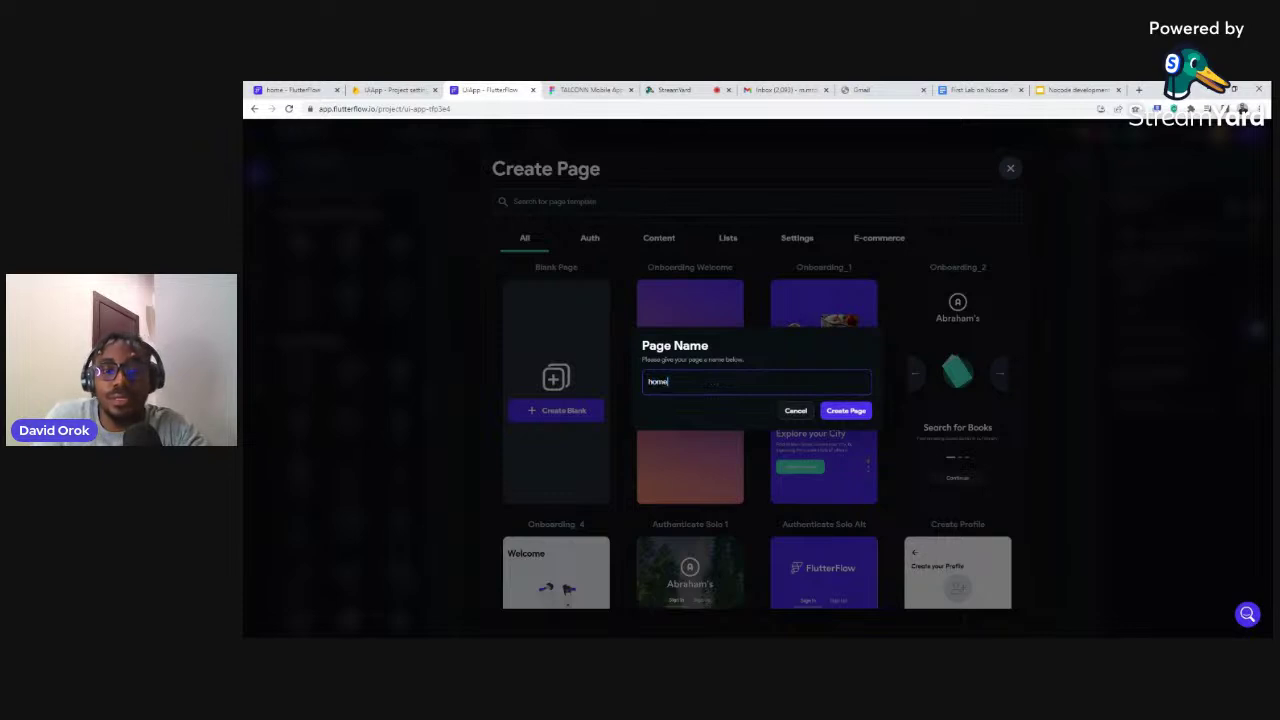
left_click(840, 410)
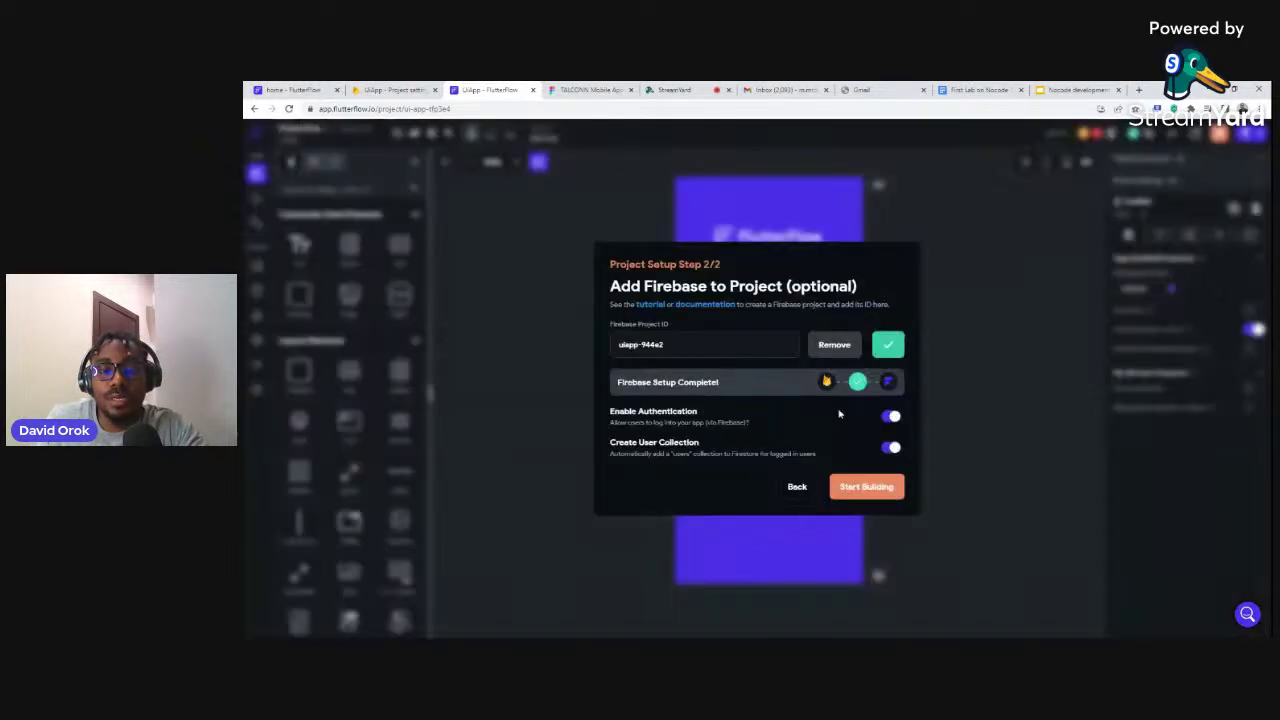
Delete the Sign In social icons row and its 'Or use a social account to login' caption
left_click(864, 488)
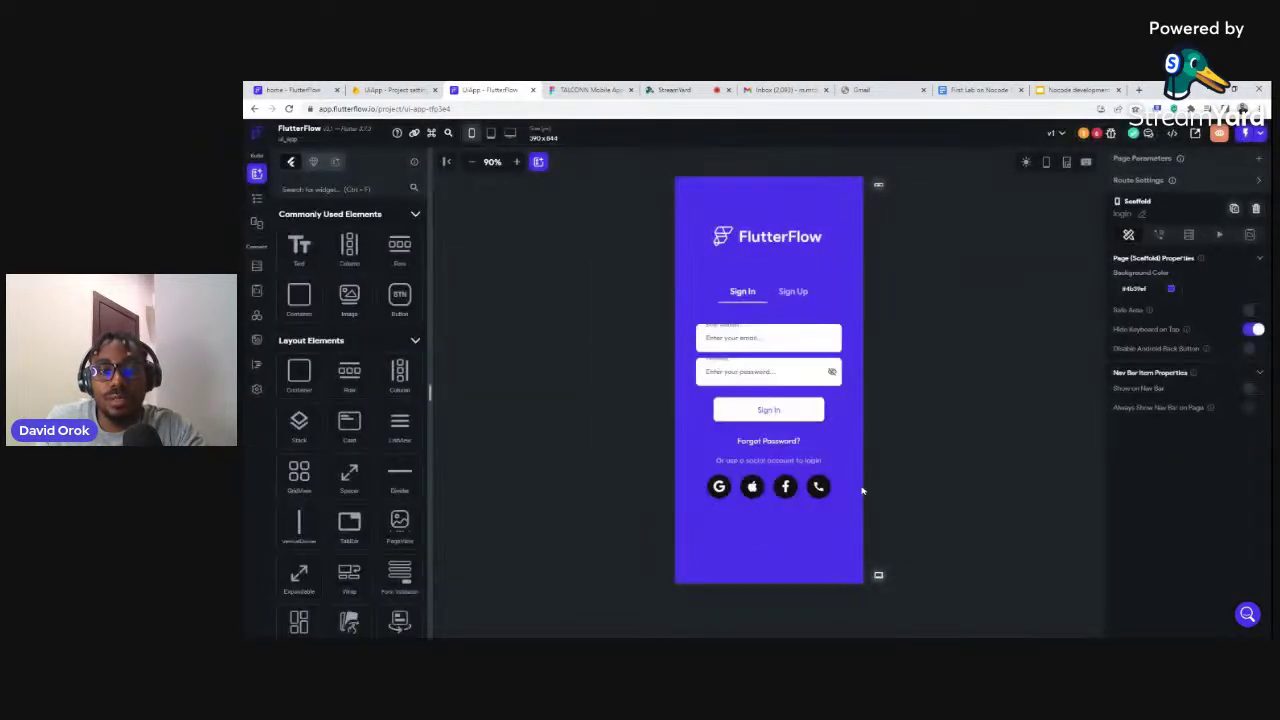
left_click(752, 246)
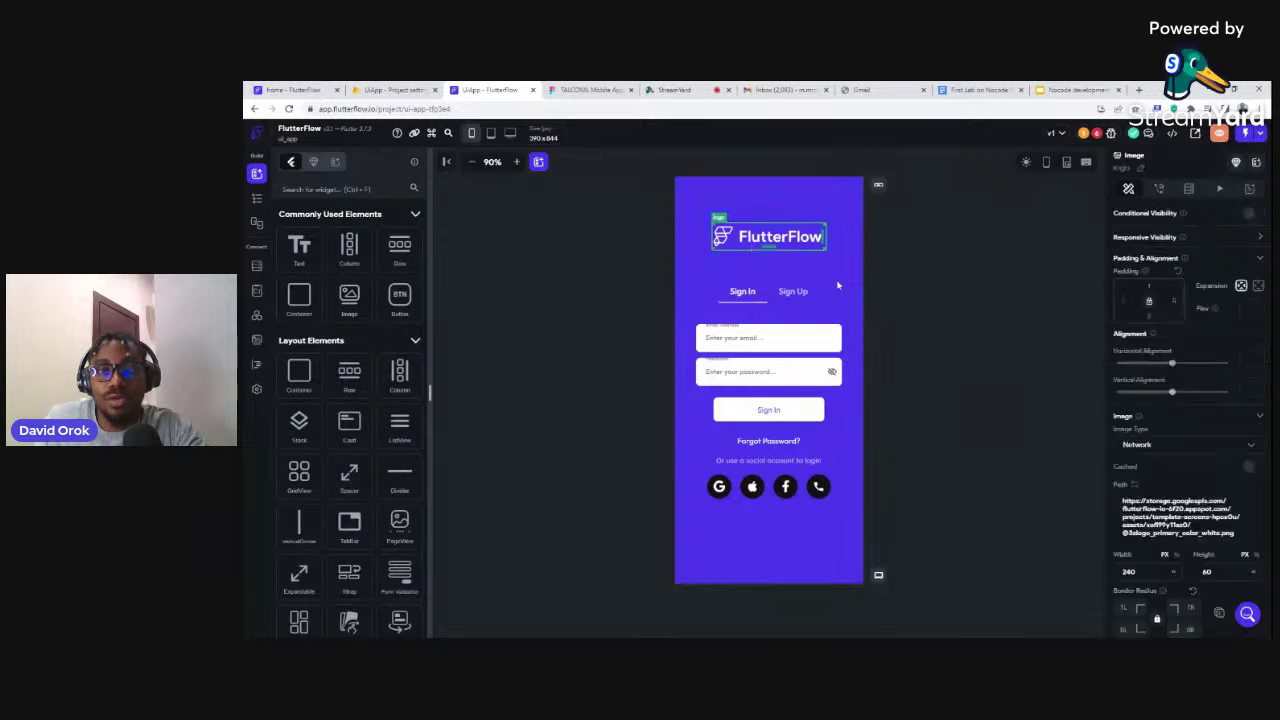
left_click(898, 301)
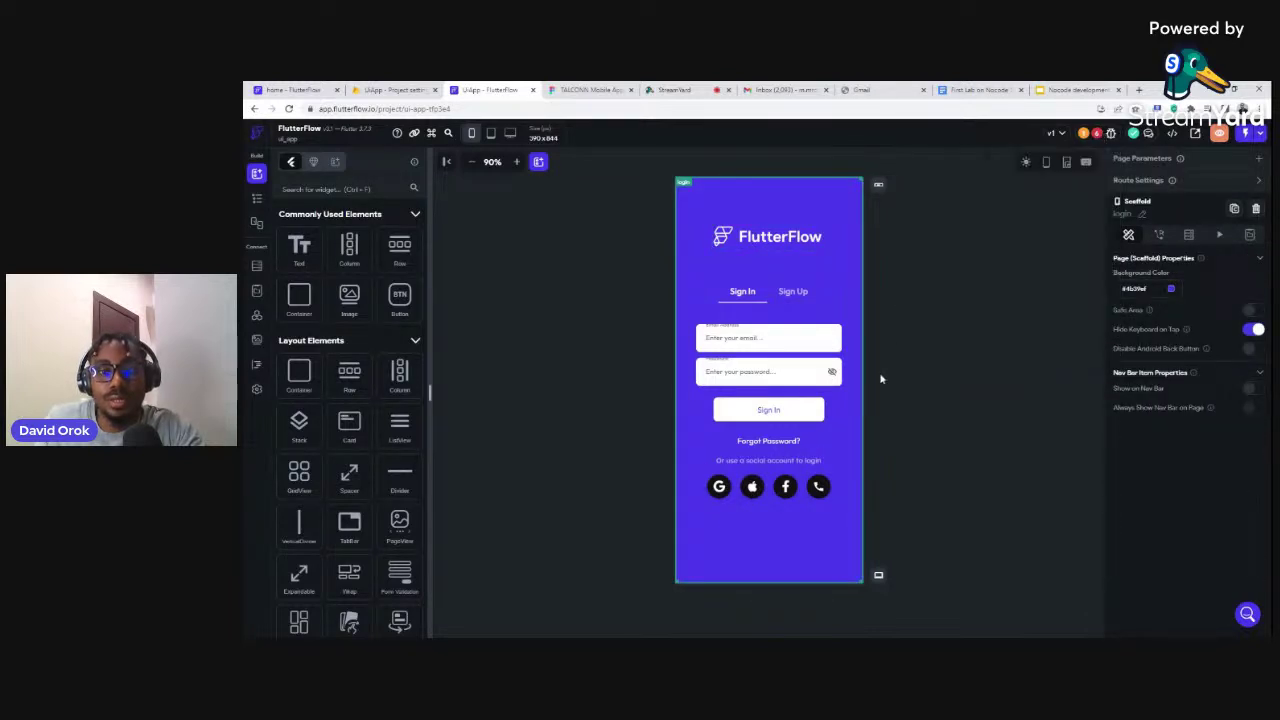
left_click(707, 489)
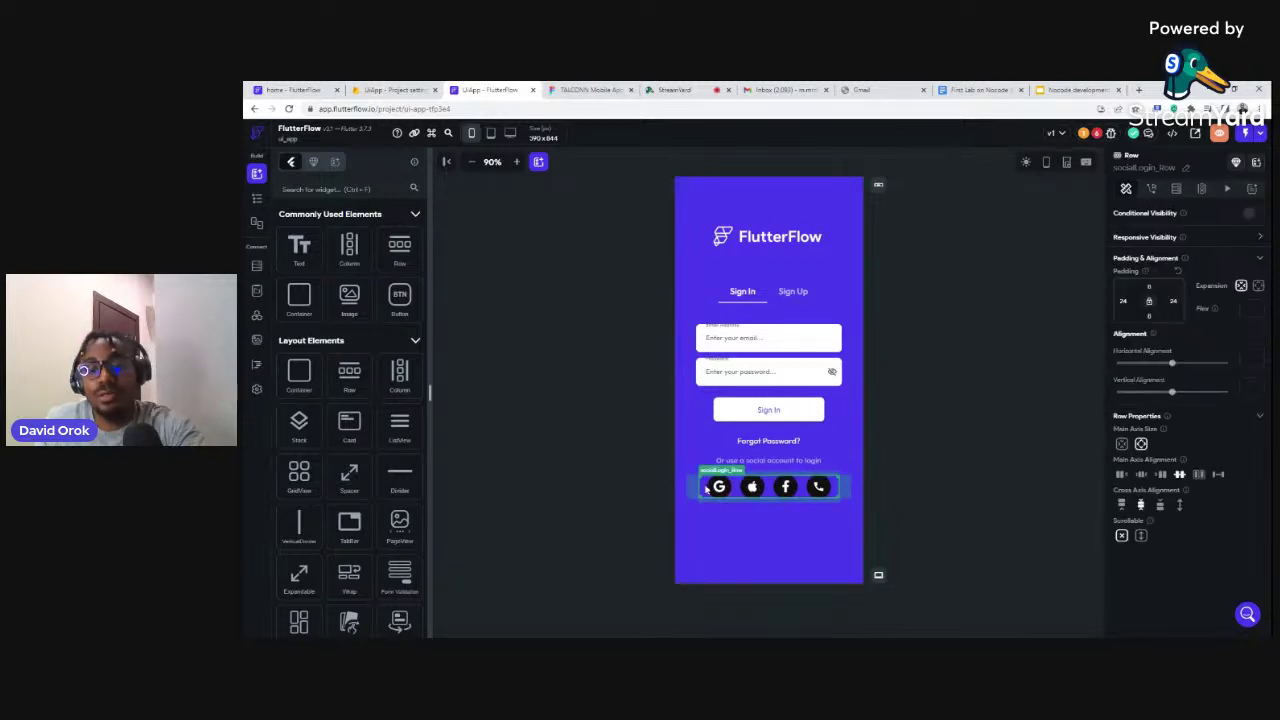
key("Delete")
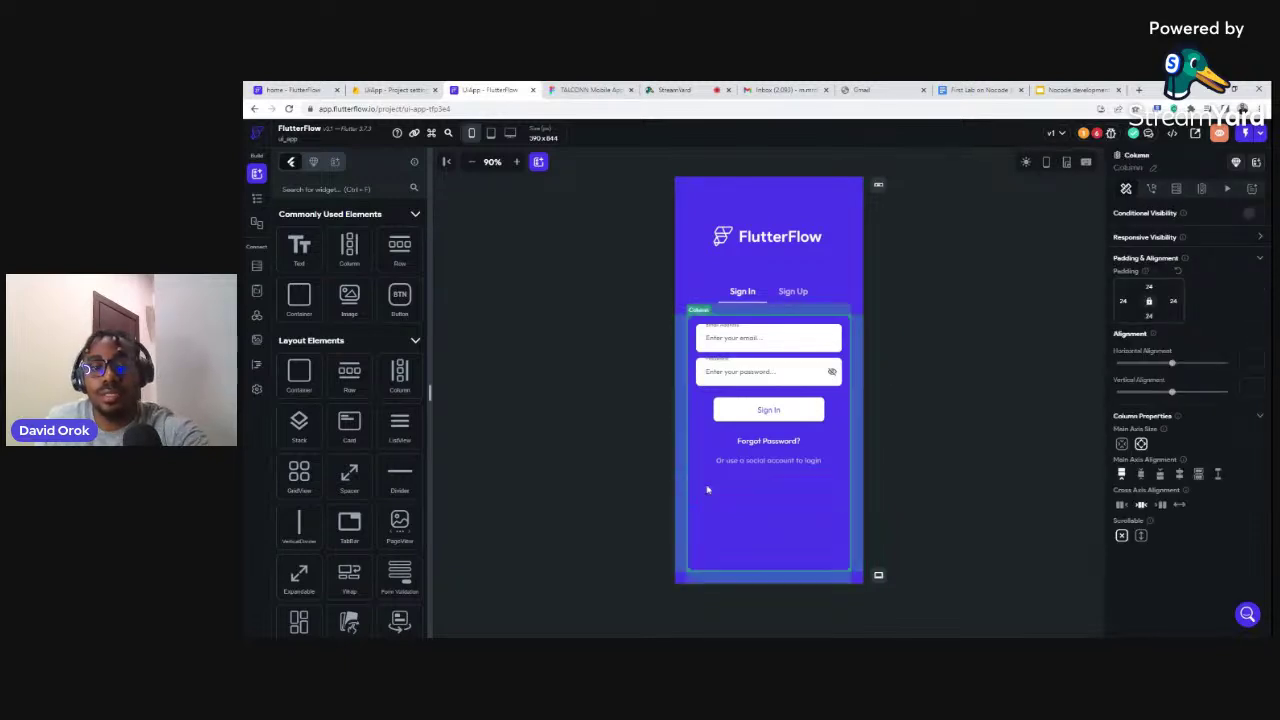
left_click(721, 462)
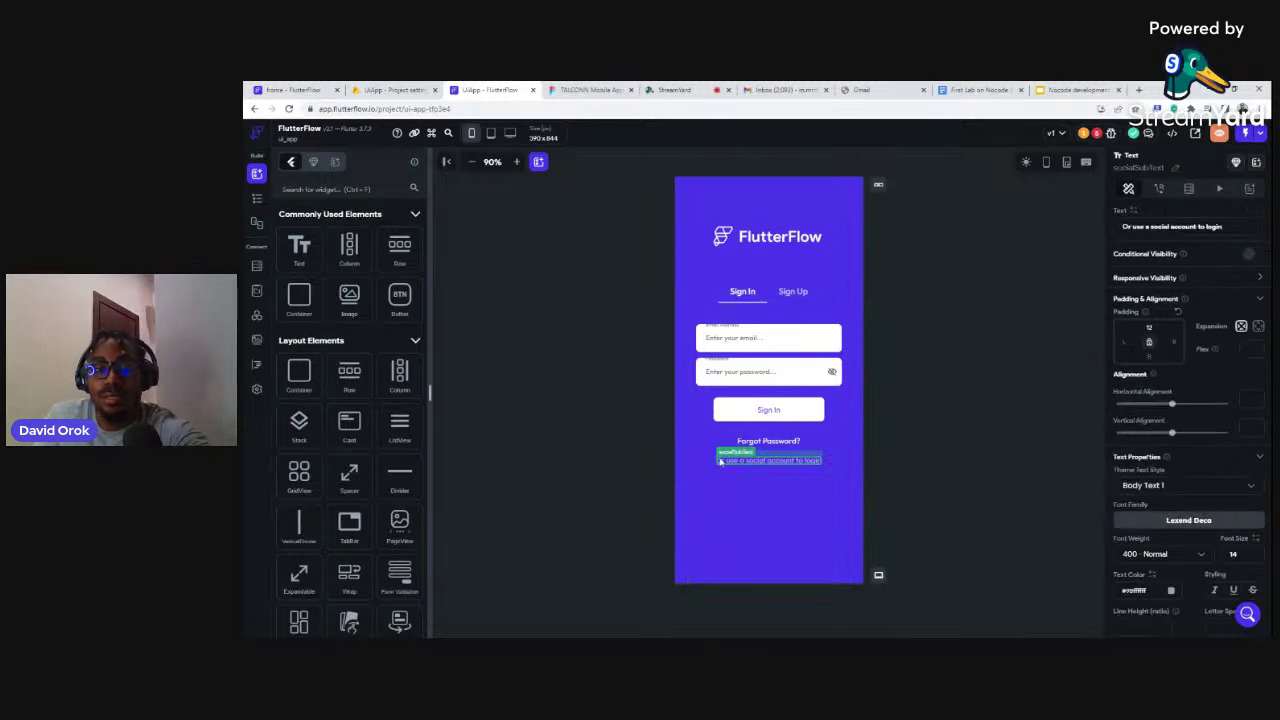
key("Delete")
key("Delete")
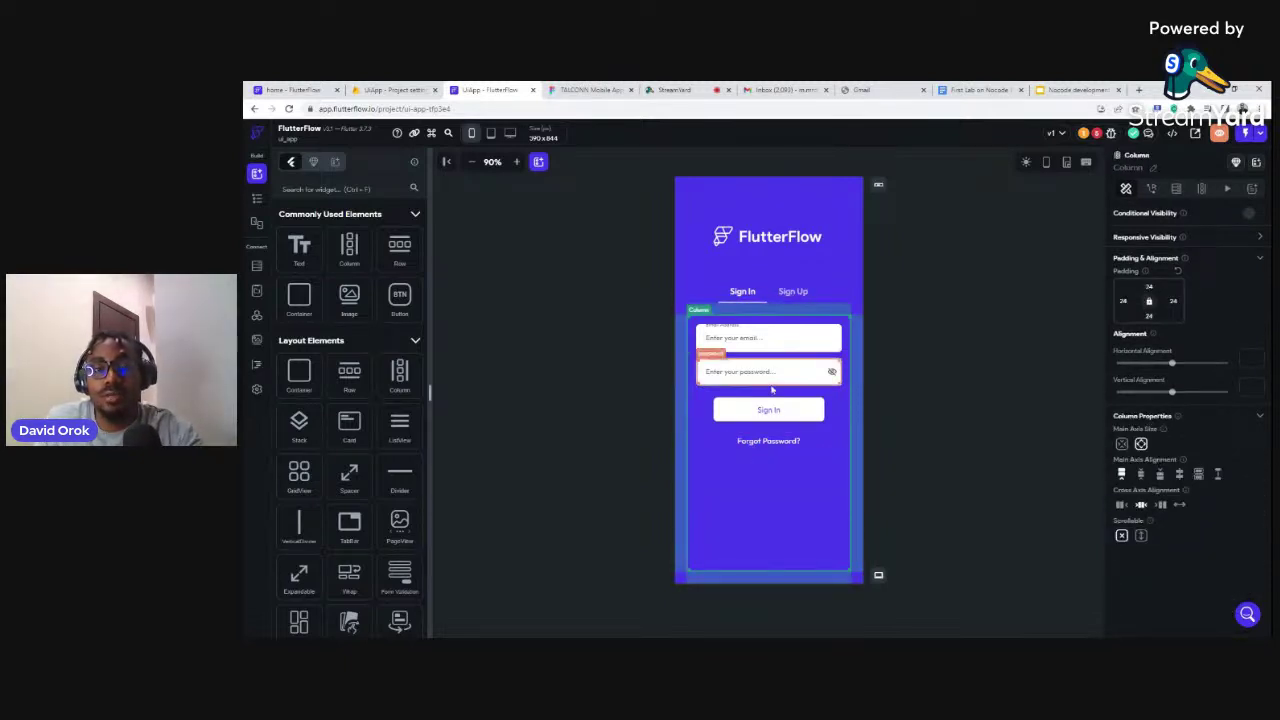
Delete the Sign Up tab's social icons row, then return to the Sign In form
left_click(790, 292)
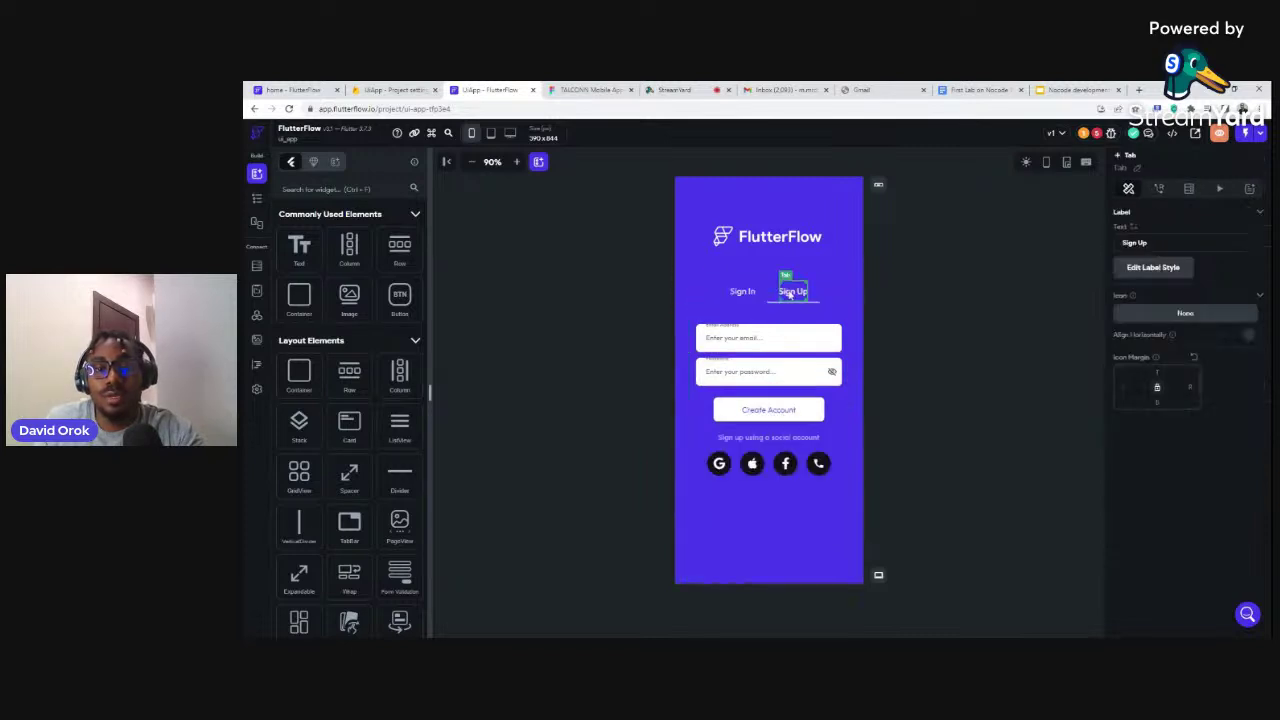
left_click(736, 474)
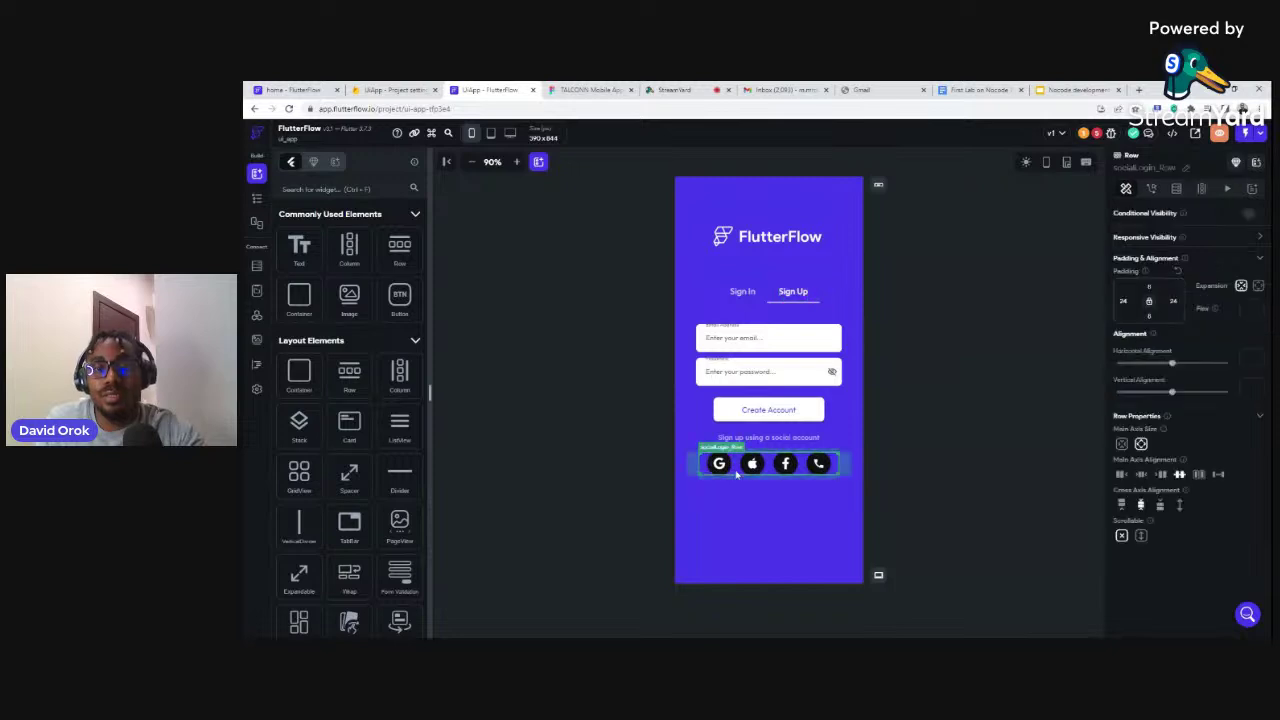
key("Delete")
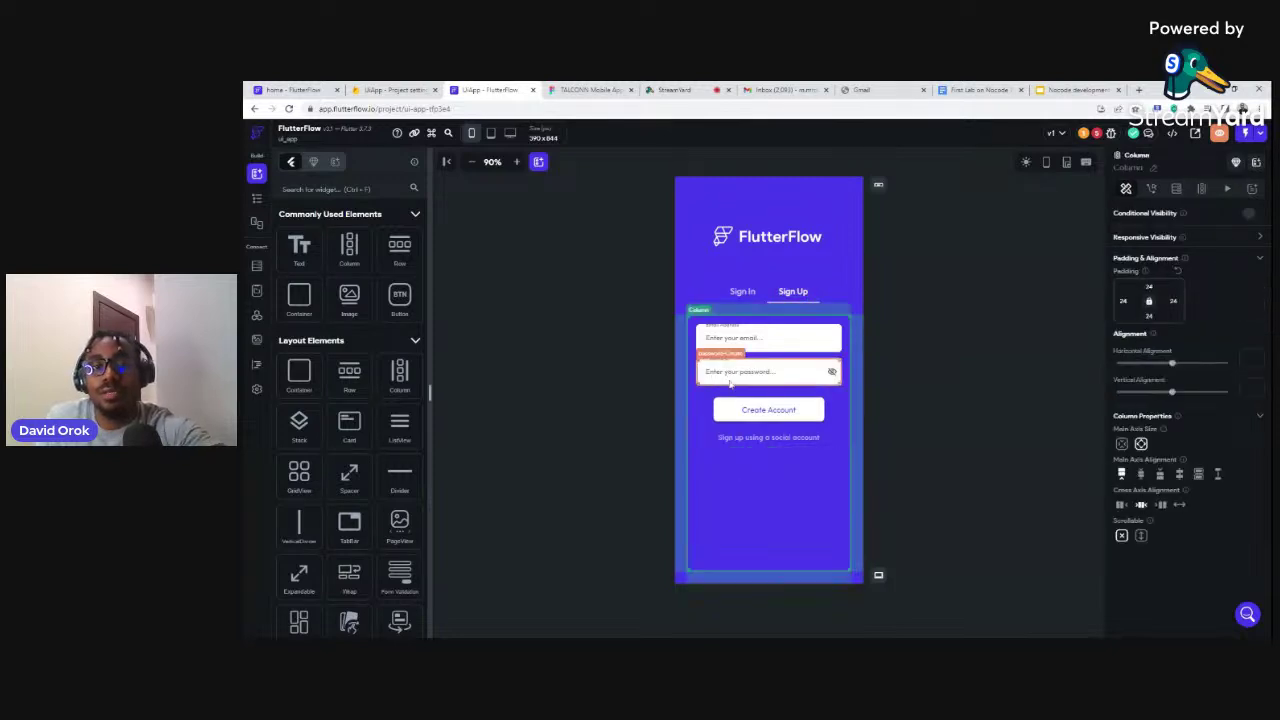
left_click(722, 376)
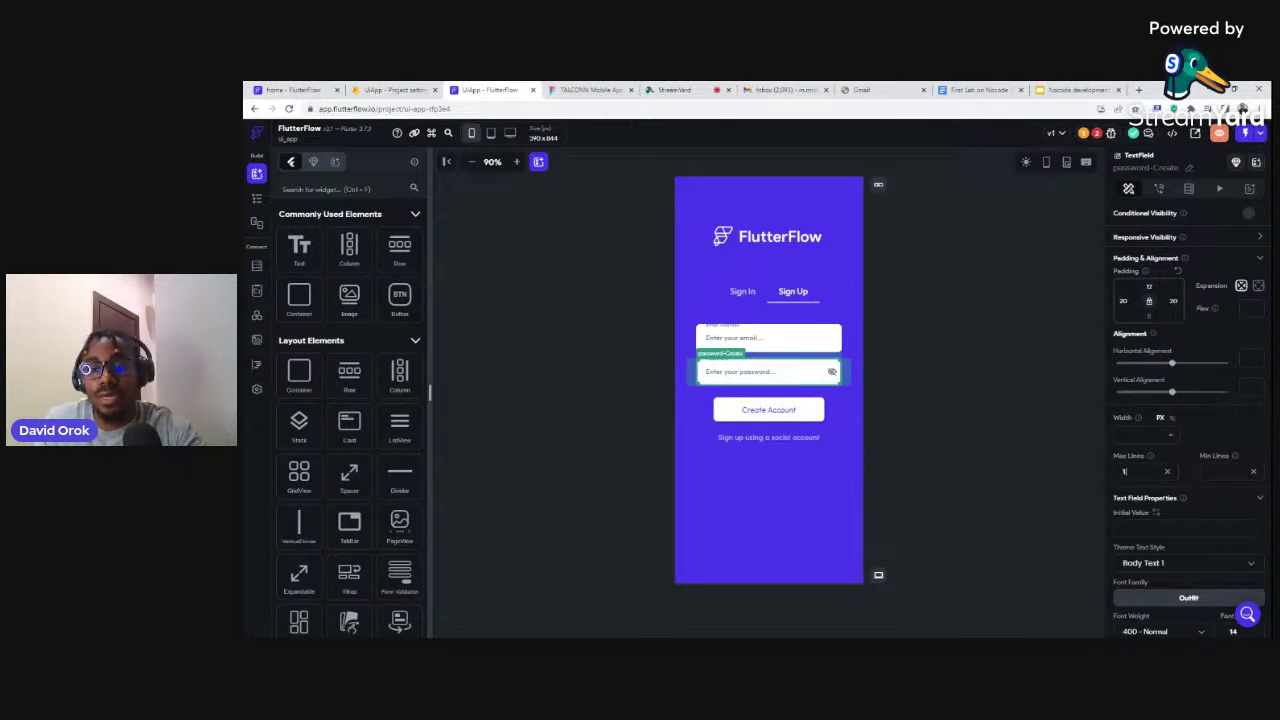
left_click(742, 291)
left_click(806, 376)
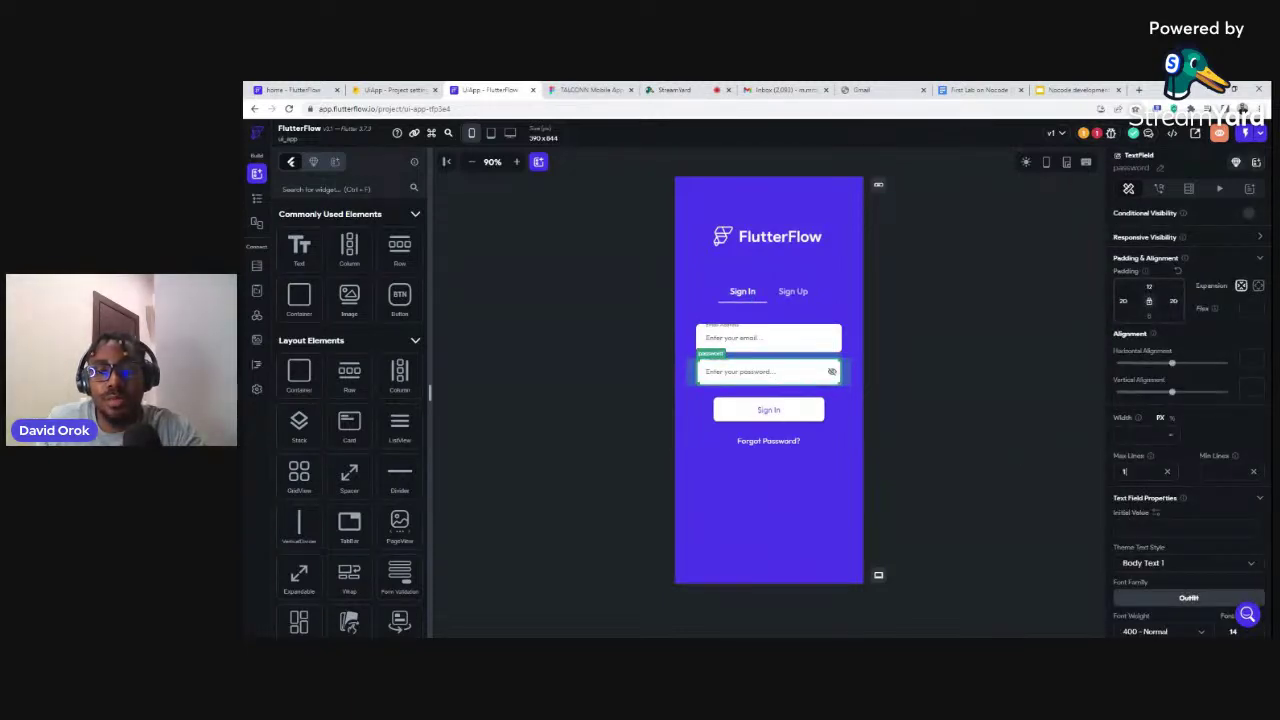
left_click(1005, 407)
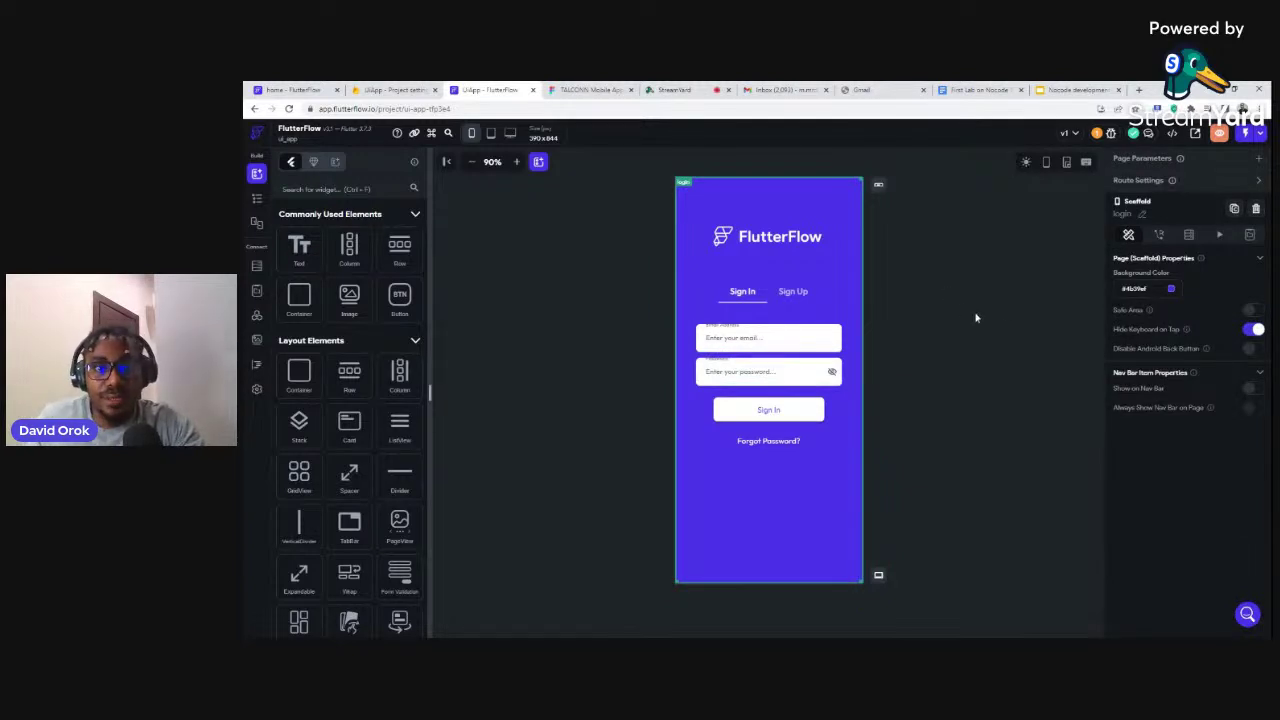
Replace the FlutterFlow logo with a Text widget reading 'UiApp' inside logoContainer
left_click(789, 236)
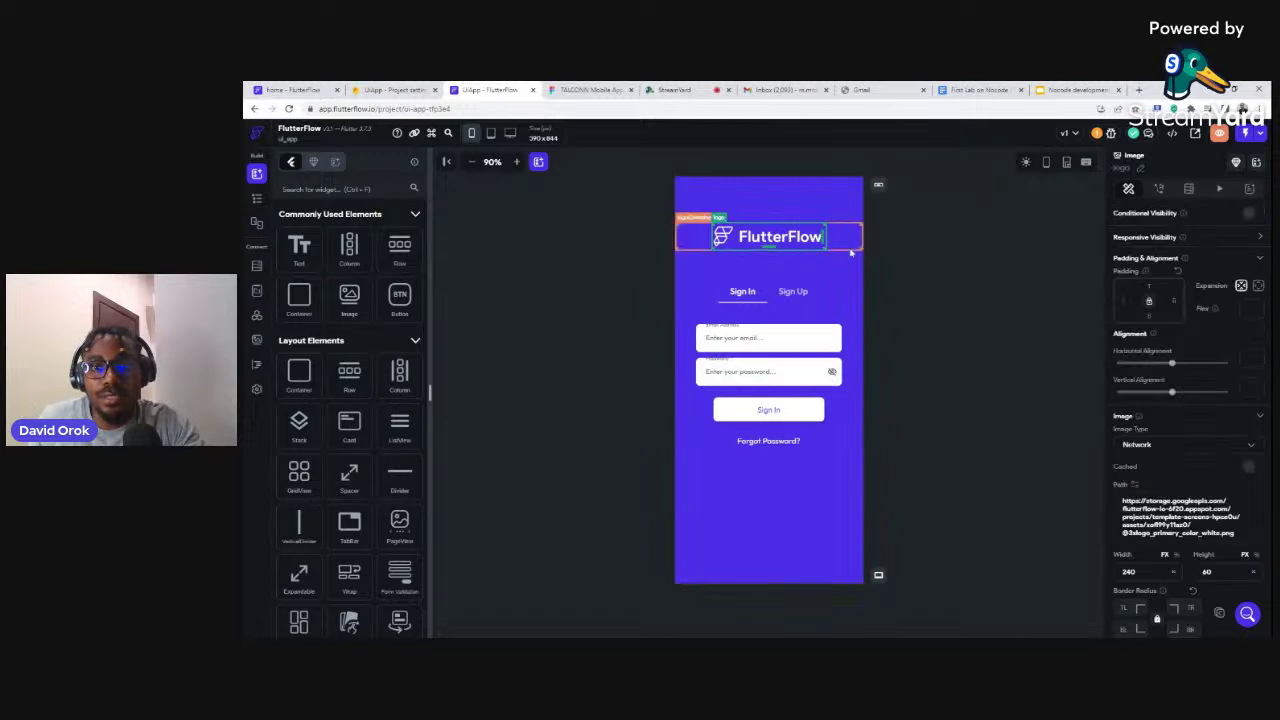
key("Delete")
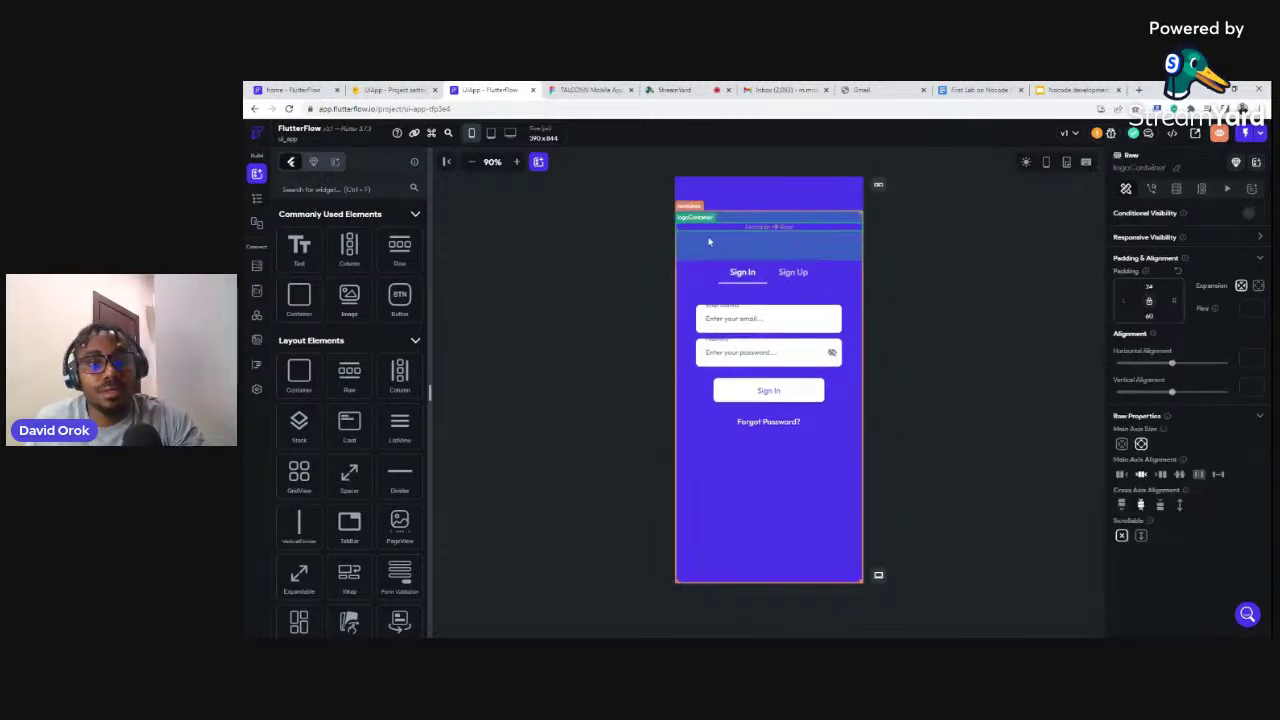
left_click(255, 200)
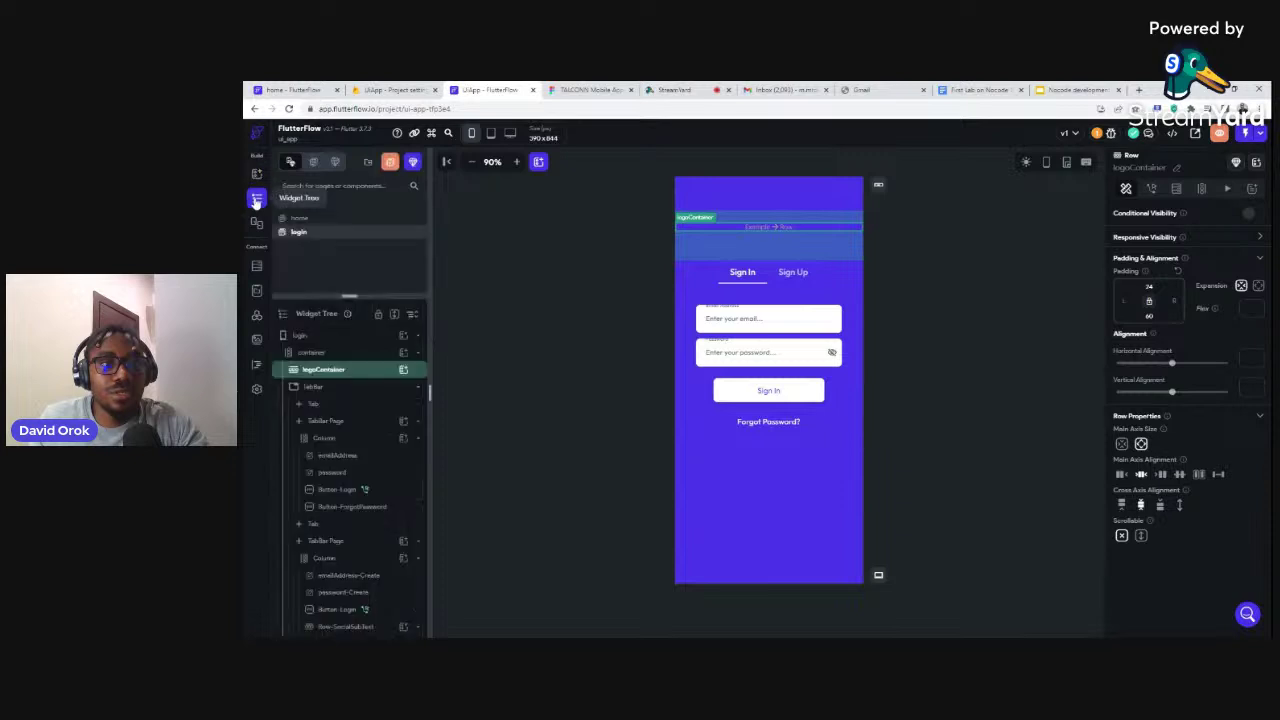
left_click(404, 371)
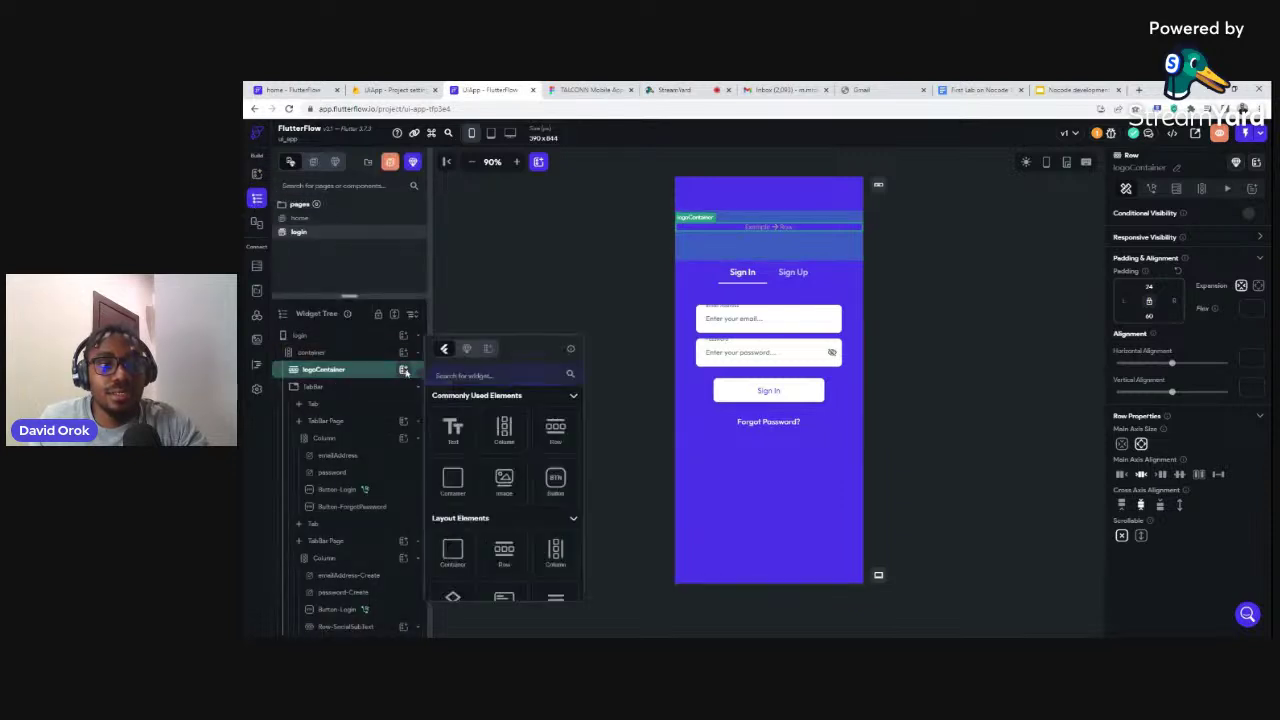
left_click(453, 428)
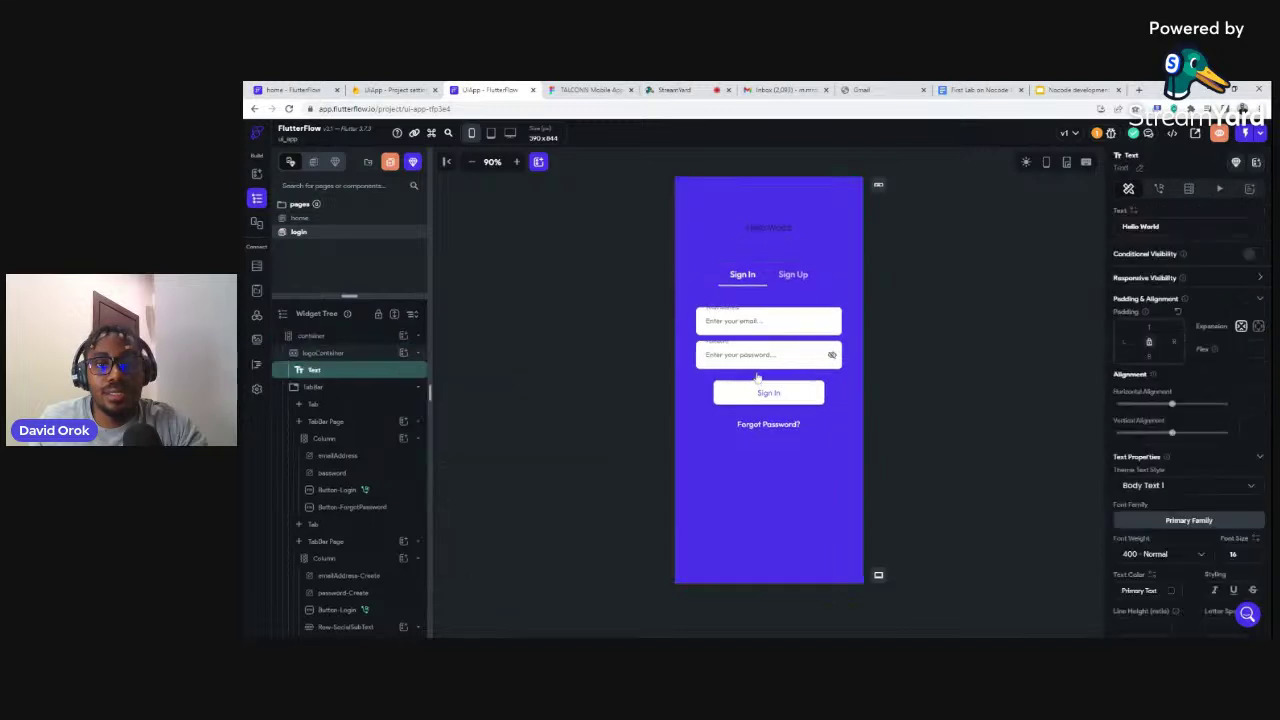
left_click_drag(1168, 227, 1113, 230)
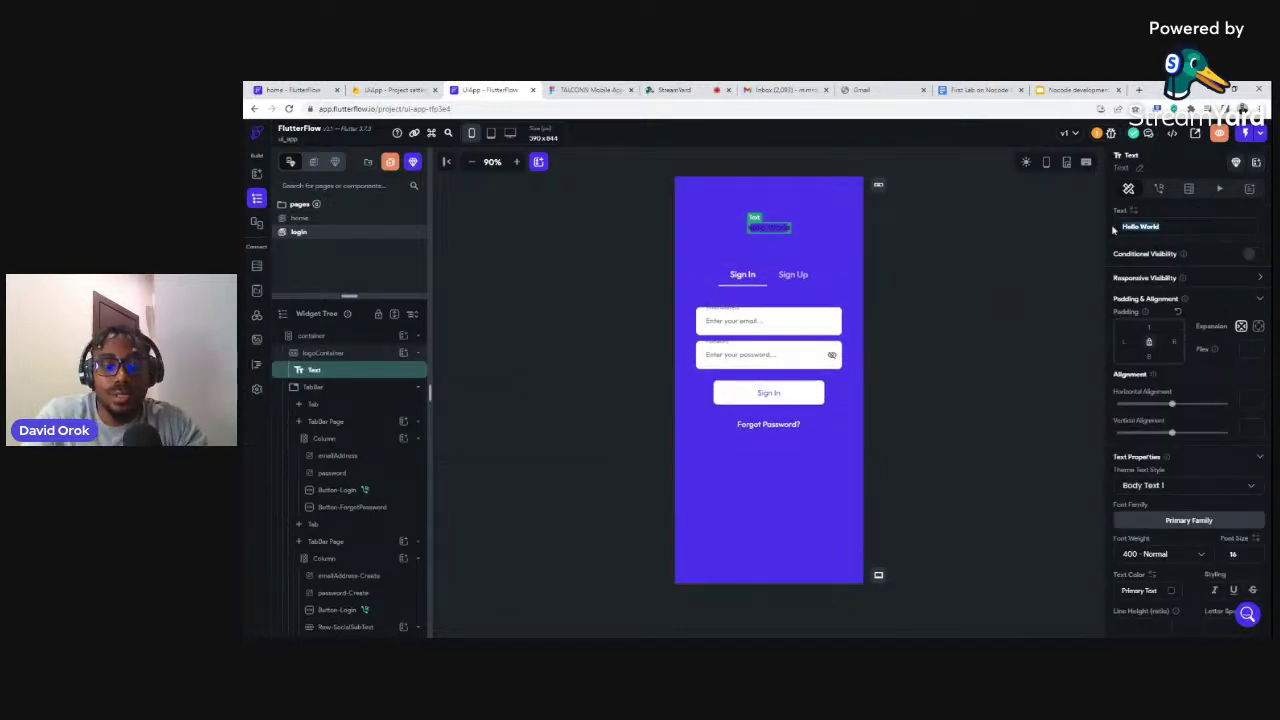
type("UiApp")
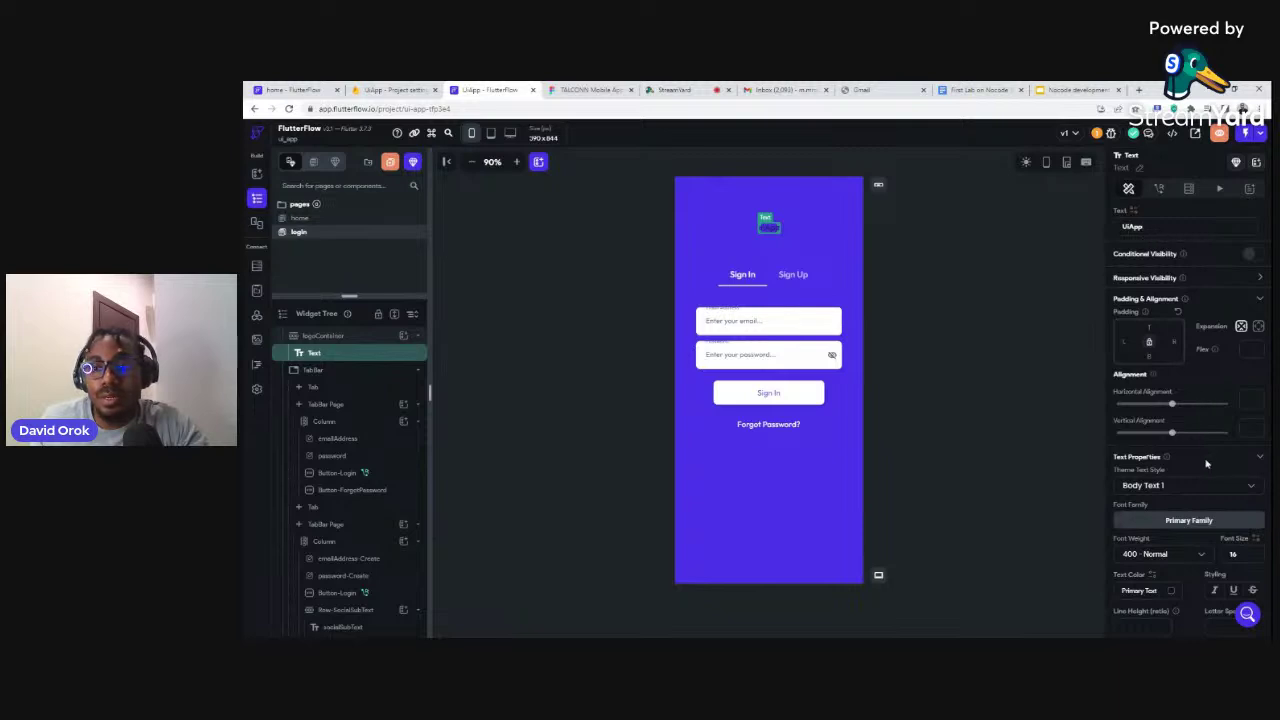
Style the UiApp text Primary Background, size 36, weight 900 Black, and enlarge the pages list
scroll(1201, 459, "down", 3)
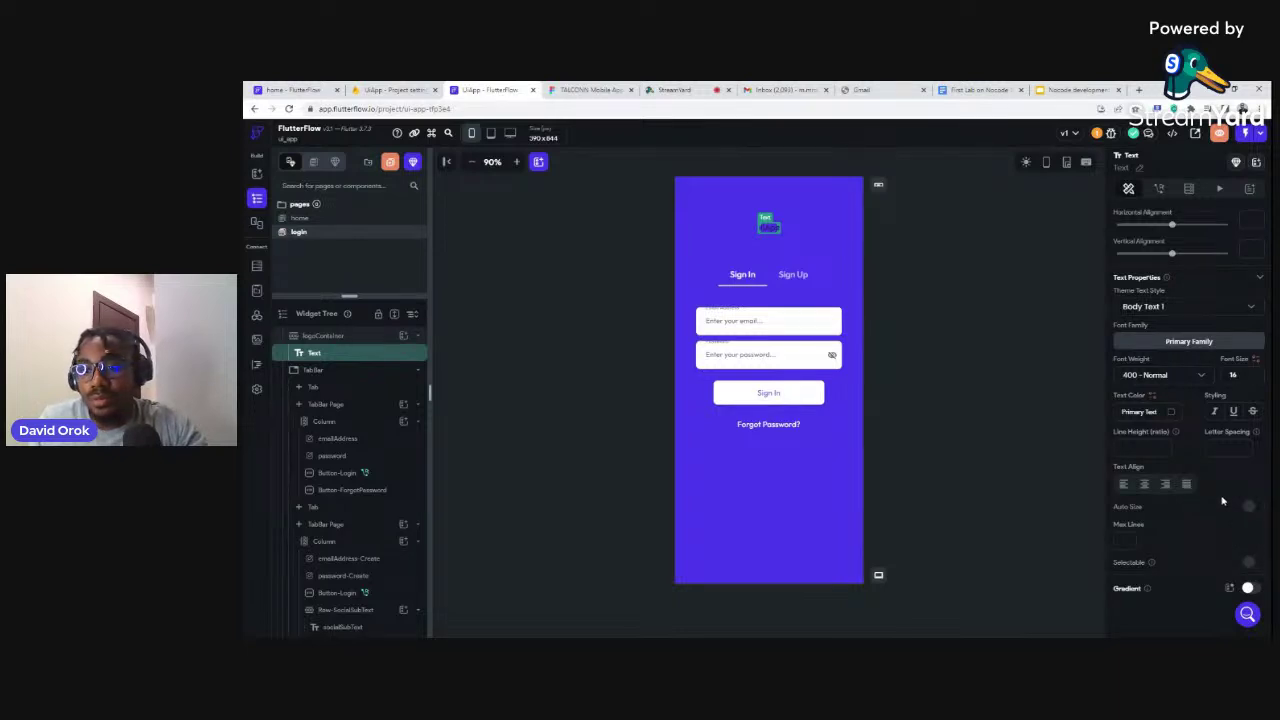
left_click(1171, 415)
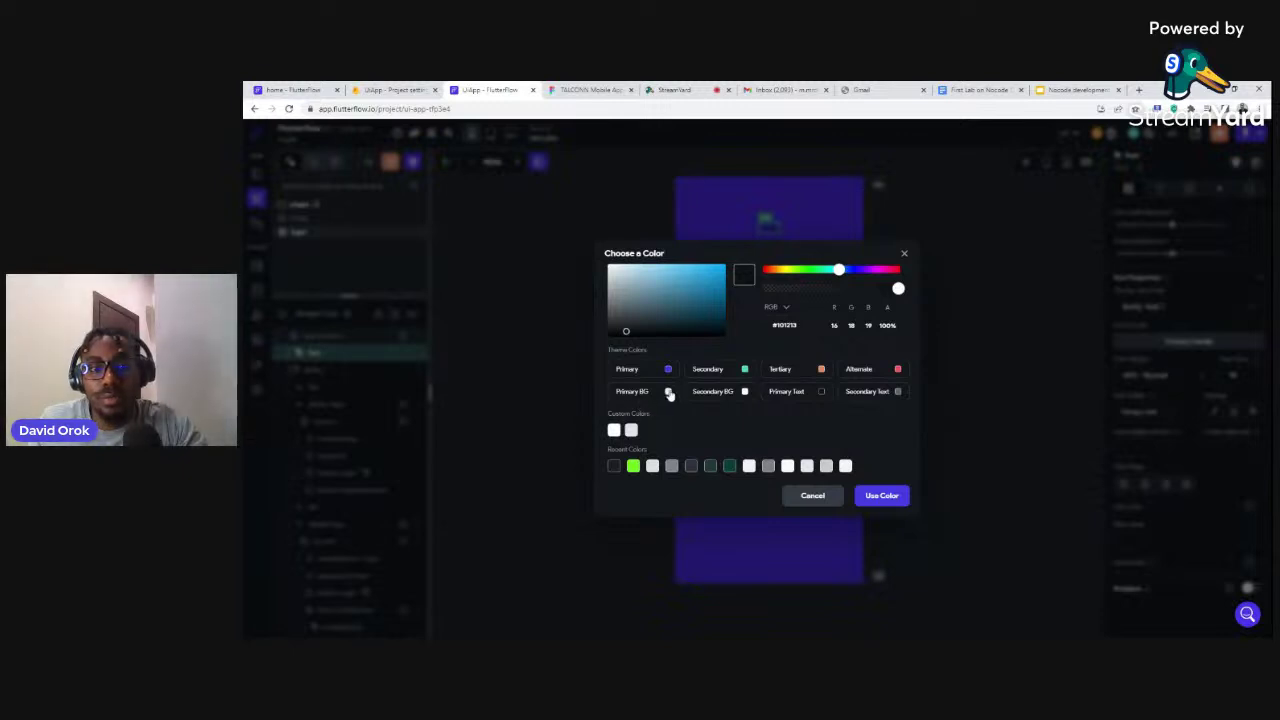
left_click(668, 392)
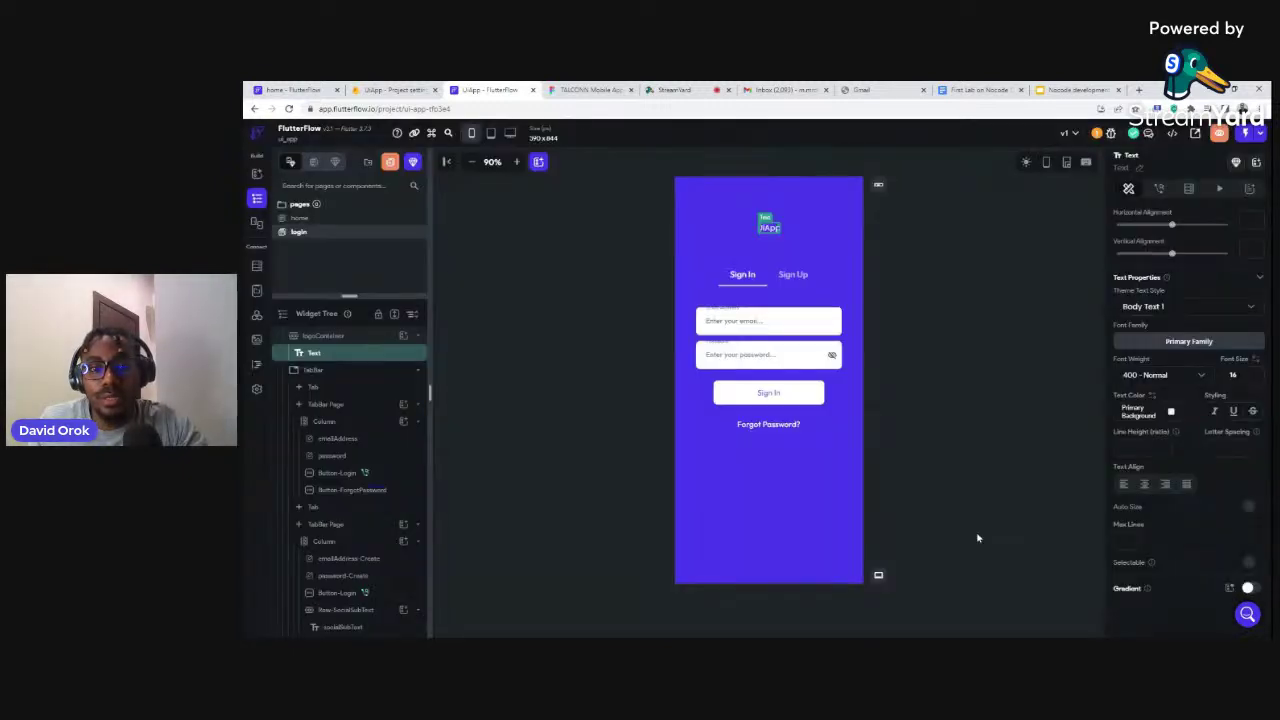
double_click(1233, 375)
type("36")
key("Return")
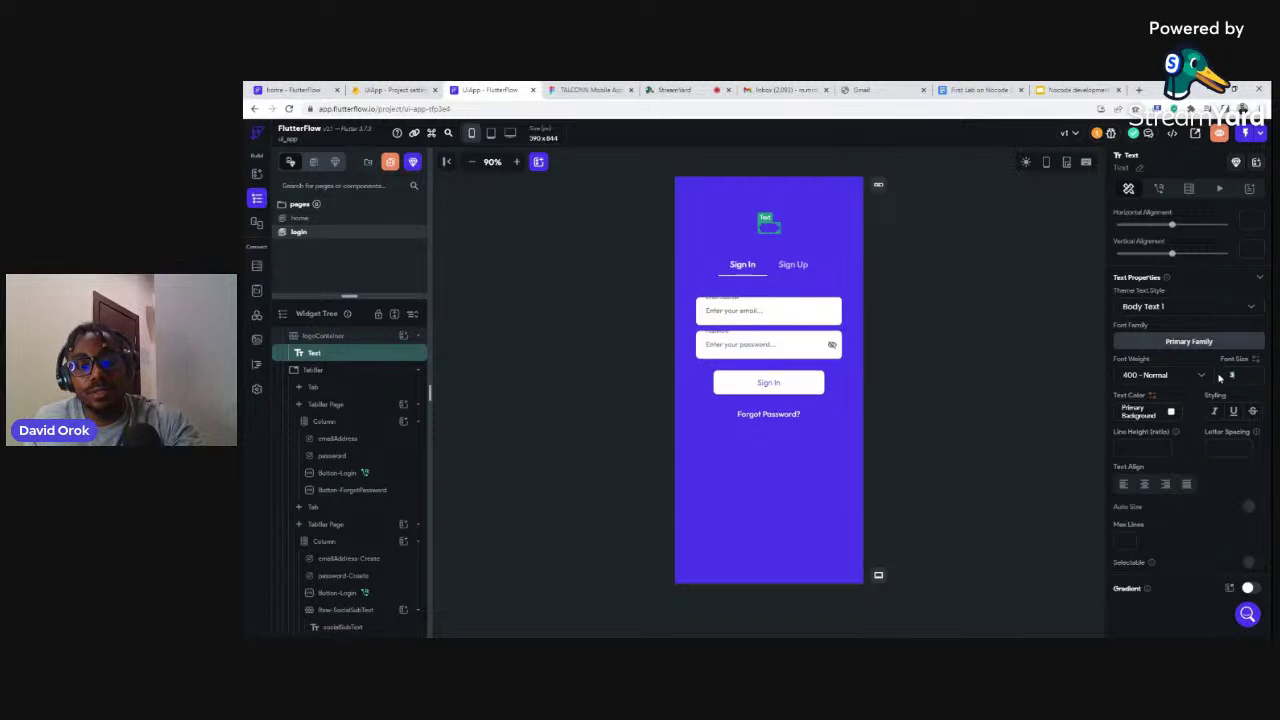
left_click(1150, 376)
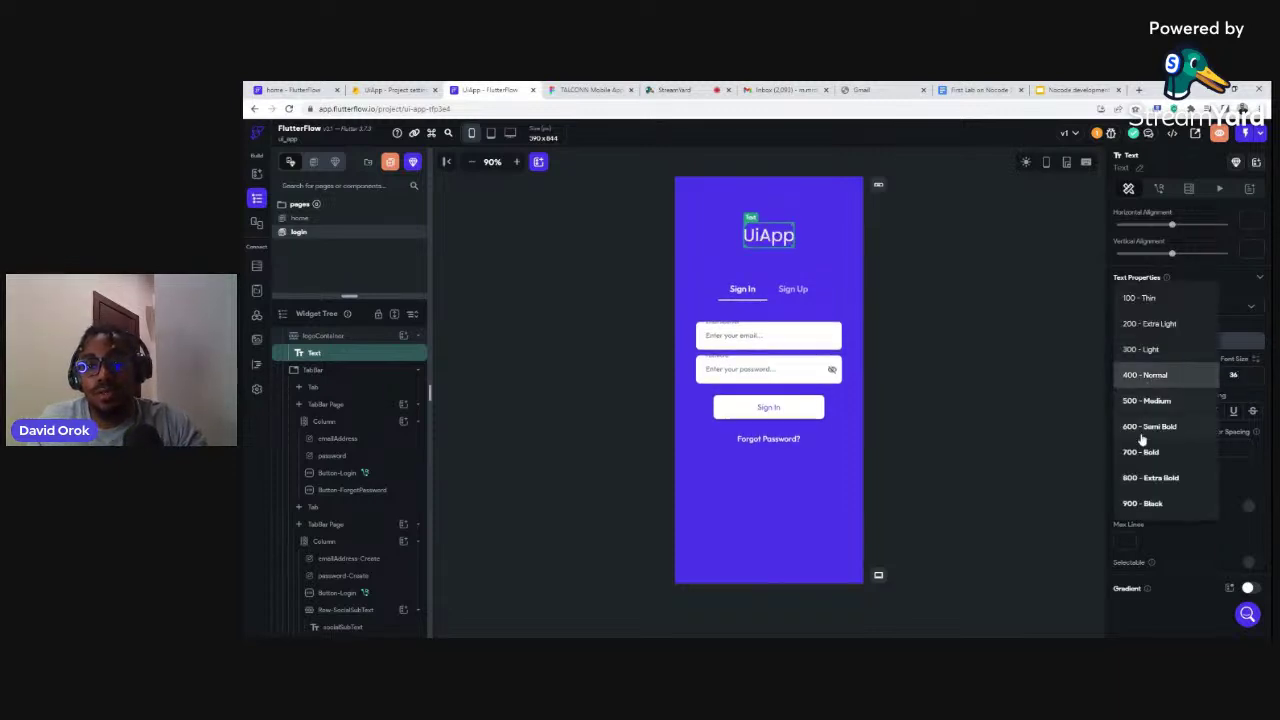
left_click(1143, 503)
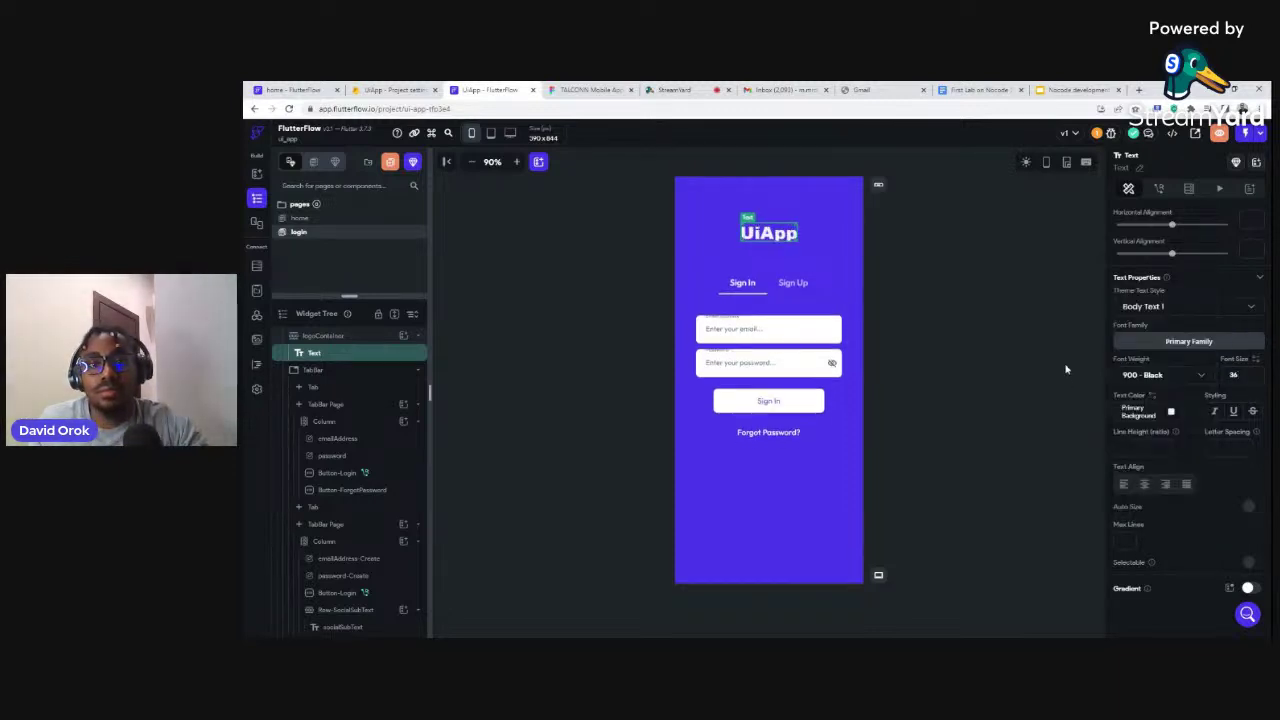
left_click(1008, 320)
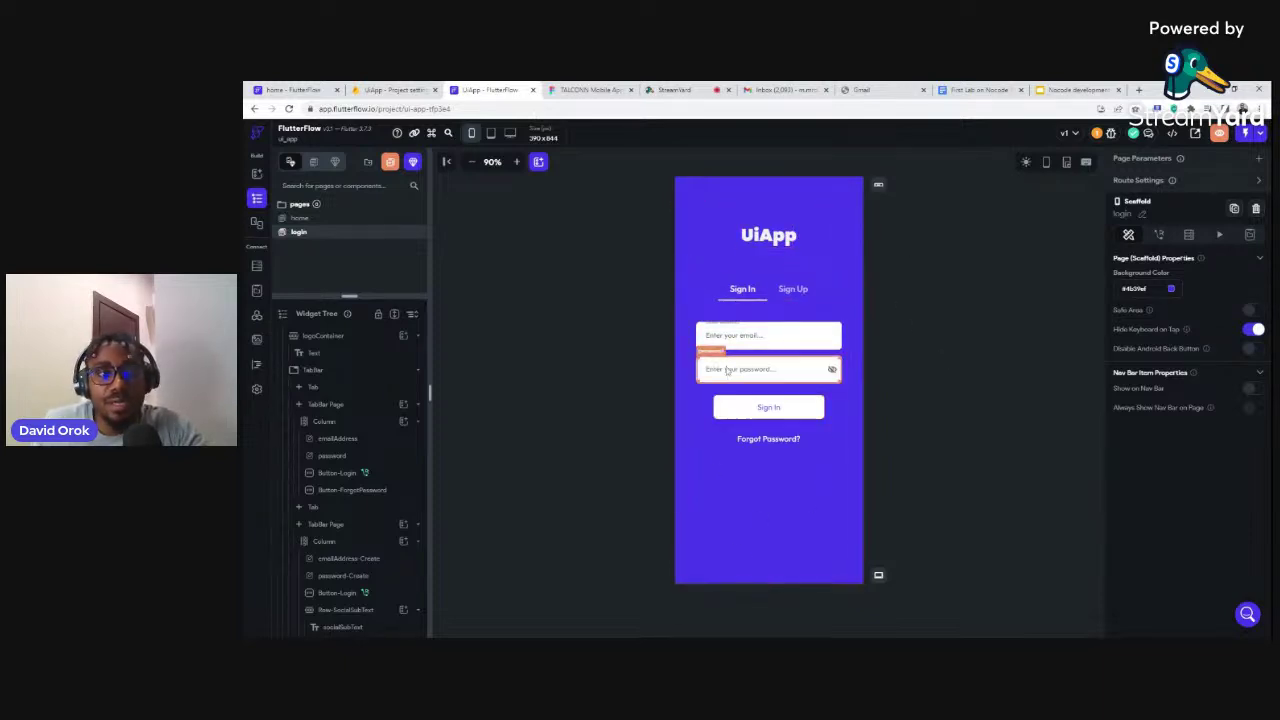
left_click_drag(349, 297, 350, 337)
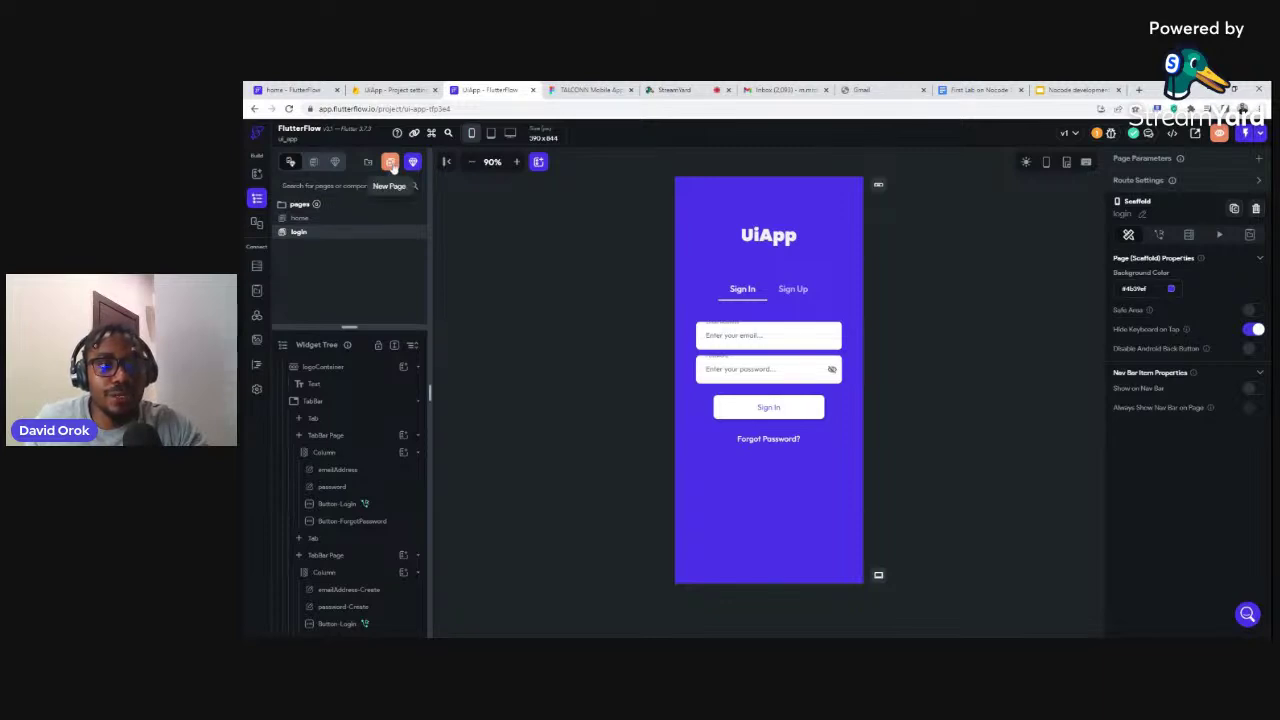
Open the Create Page dialog and view the Auth, then Chat templates like Add Chat Users and All Chats
left_click(390, 162)
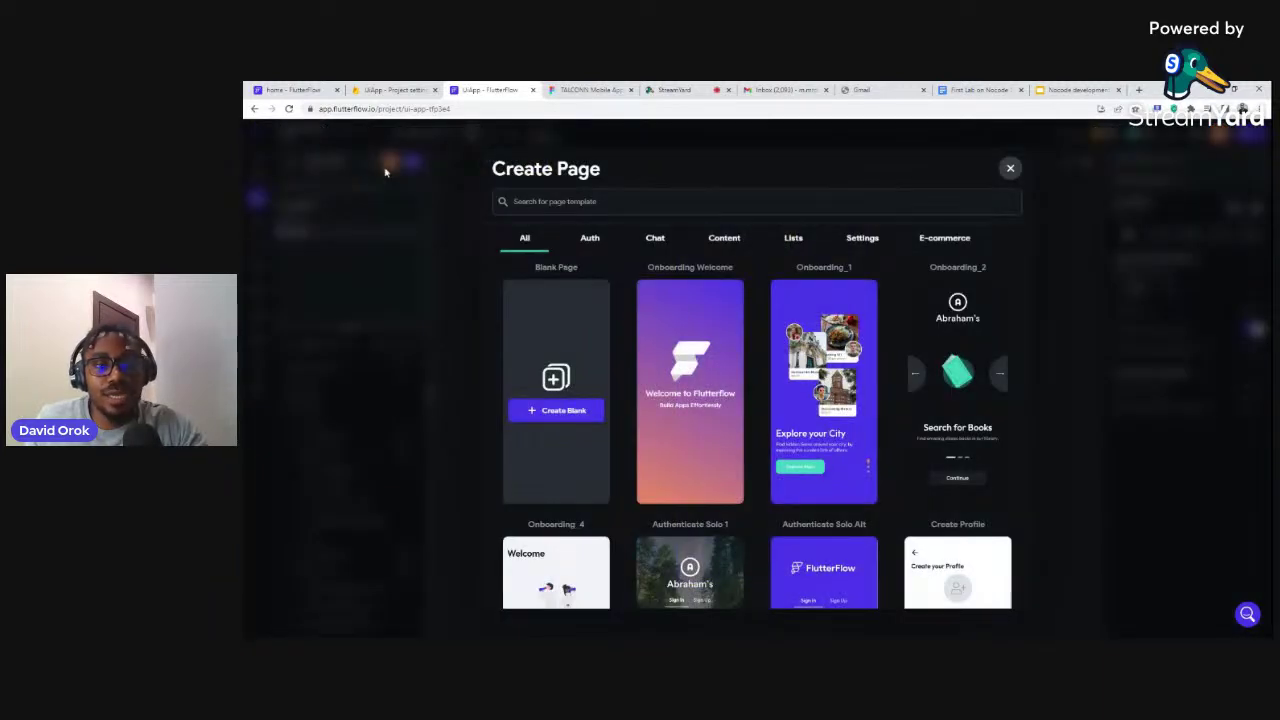
left_click(589, 241)
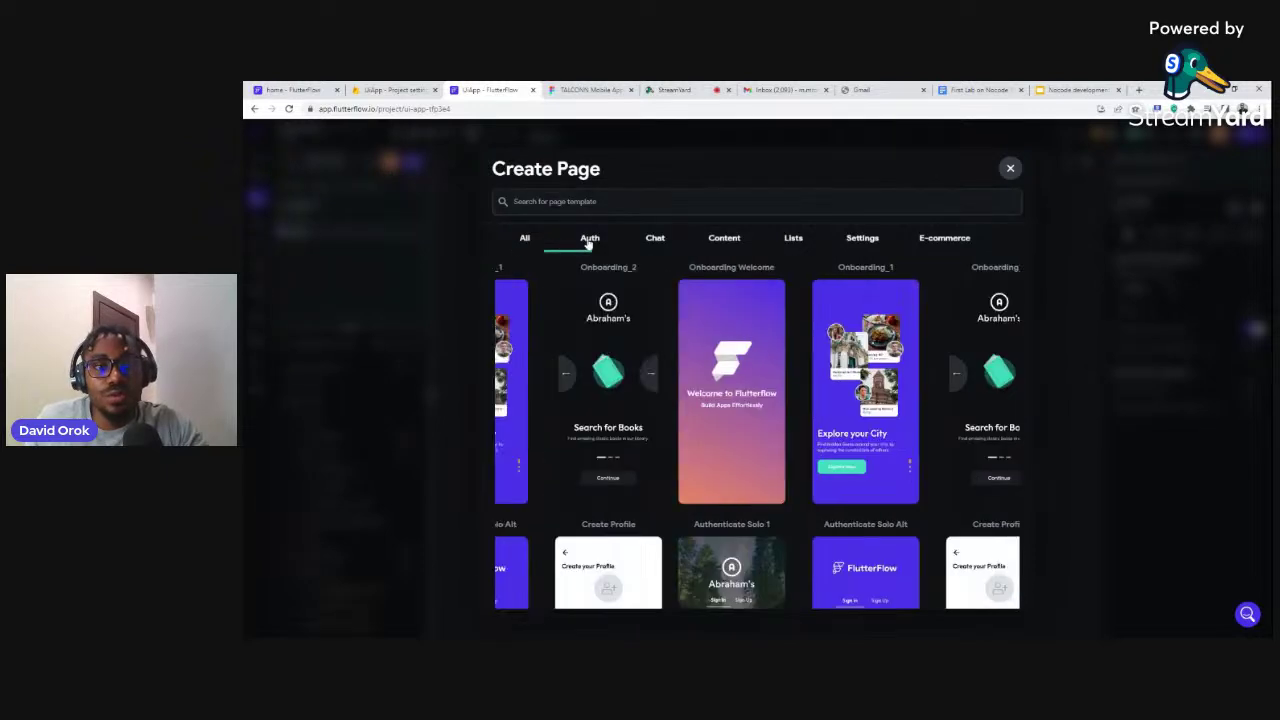
left_click(652, 240)
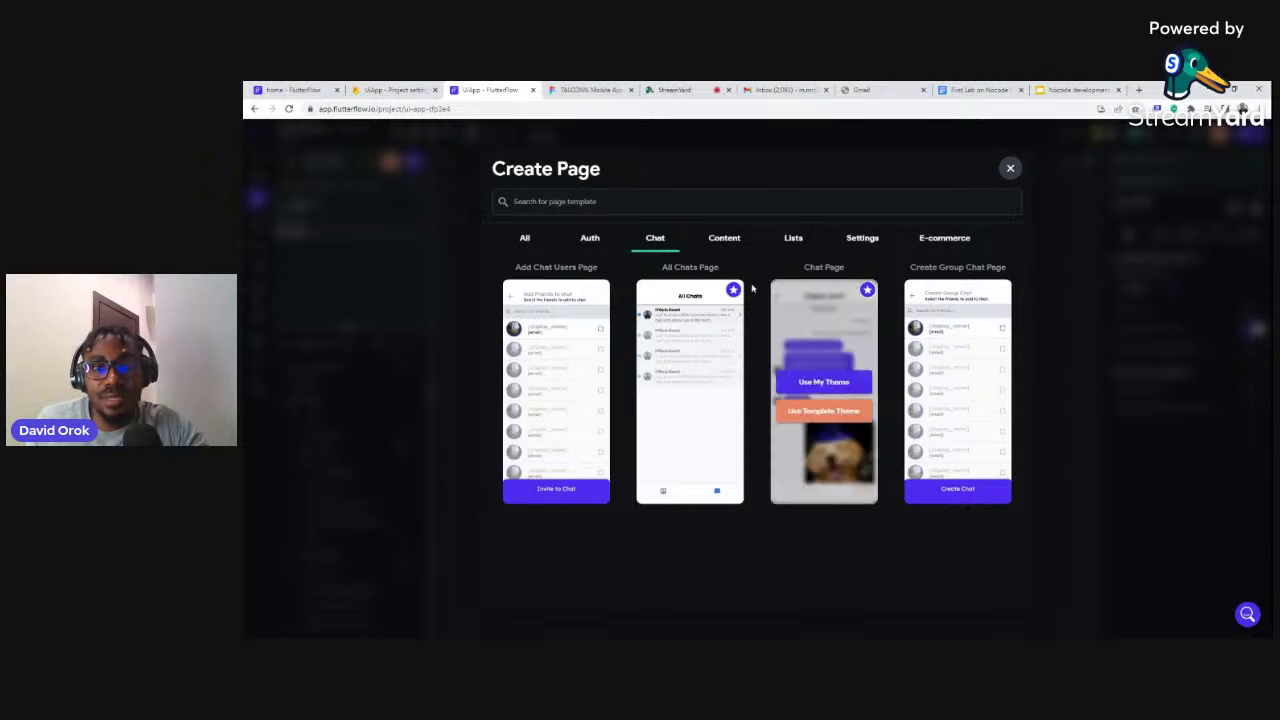
mouse_move(733, 291)
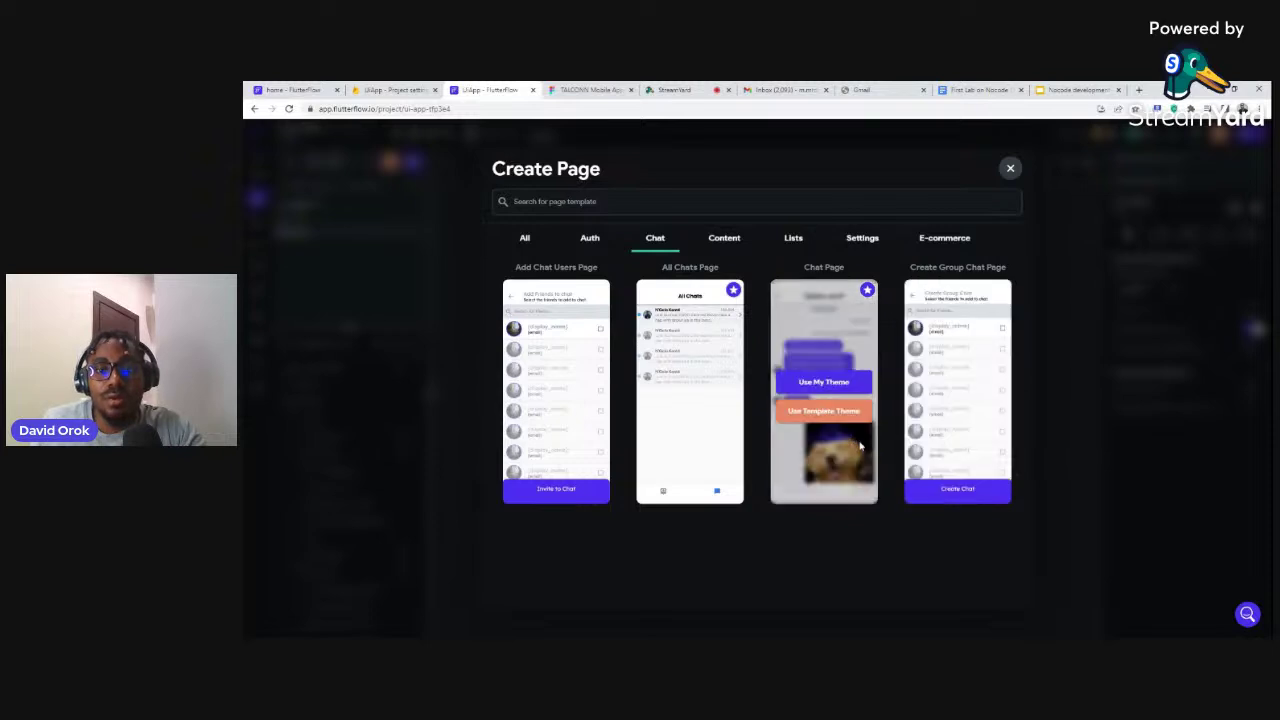
Browse the Content templates such as Car Details, Create Task, Dashboard and Details - Coffee
left_click(724, 240)
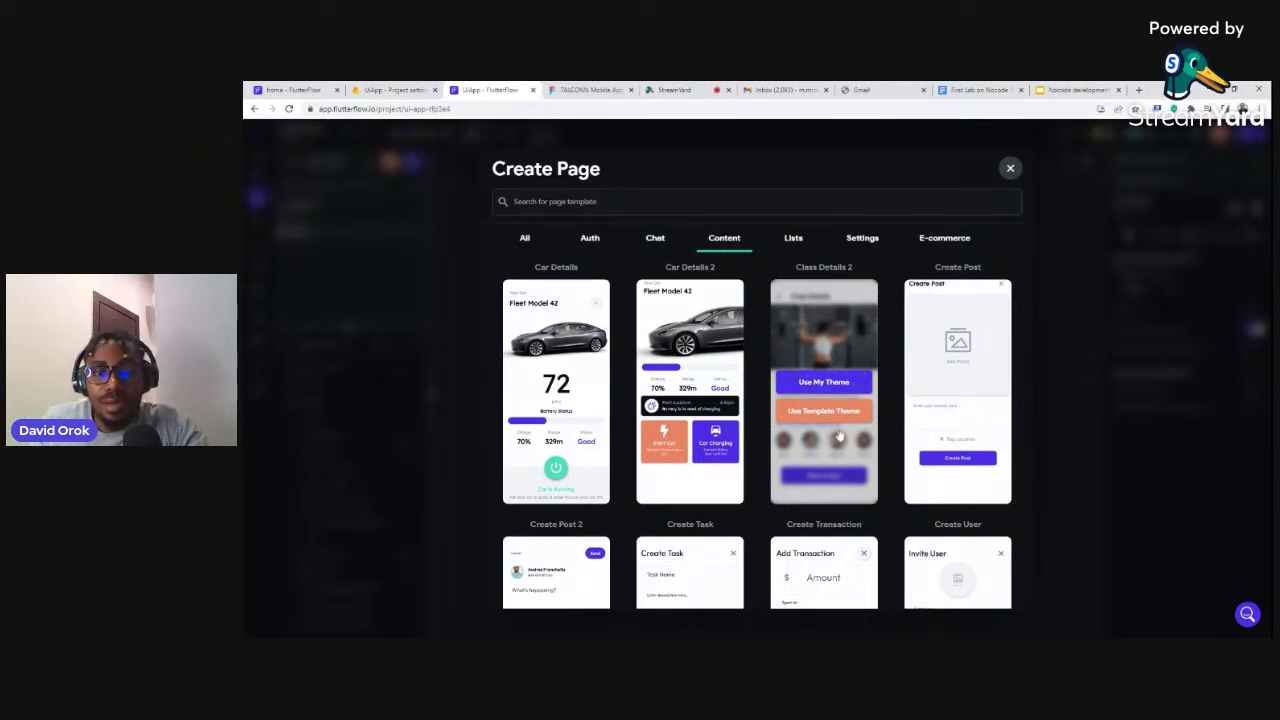
mouse_move(957, 400)
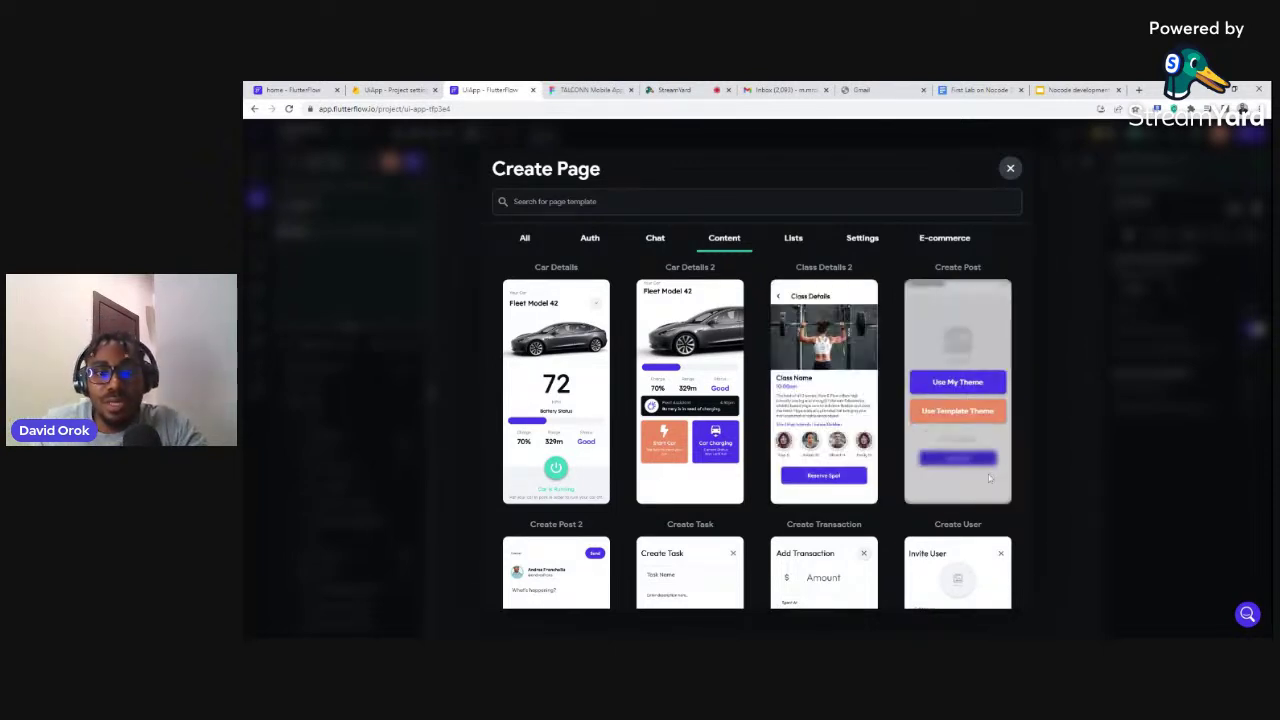
mouse_move(534, 479)
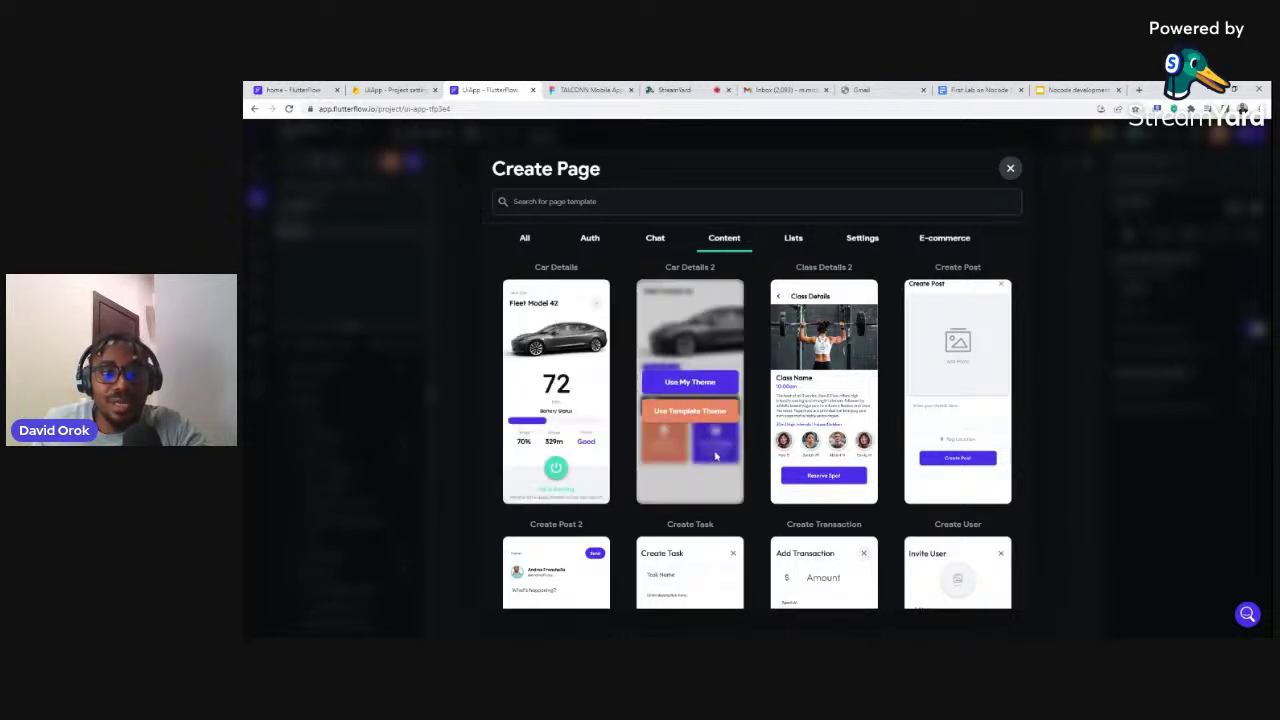
scroll(818, 495, "down", 1)
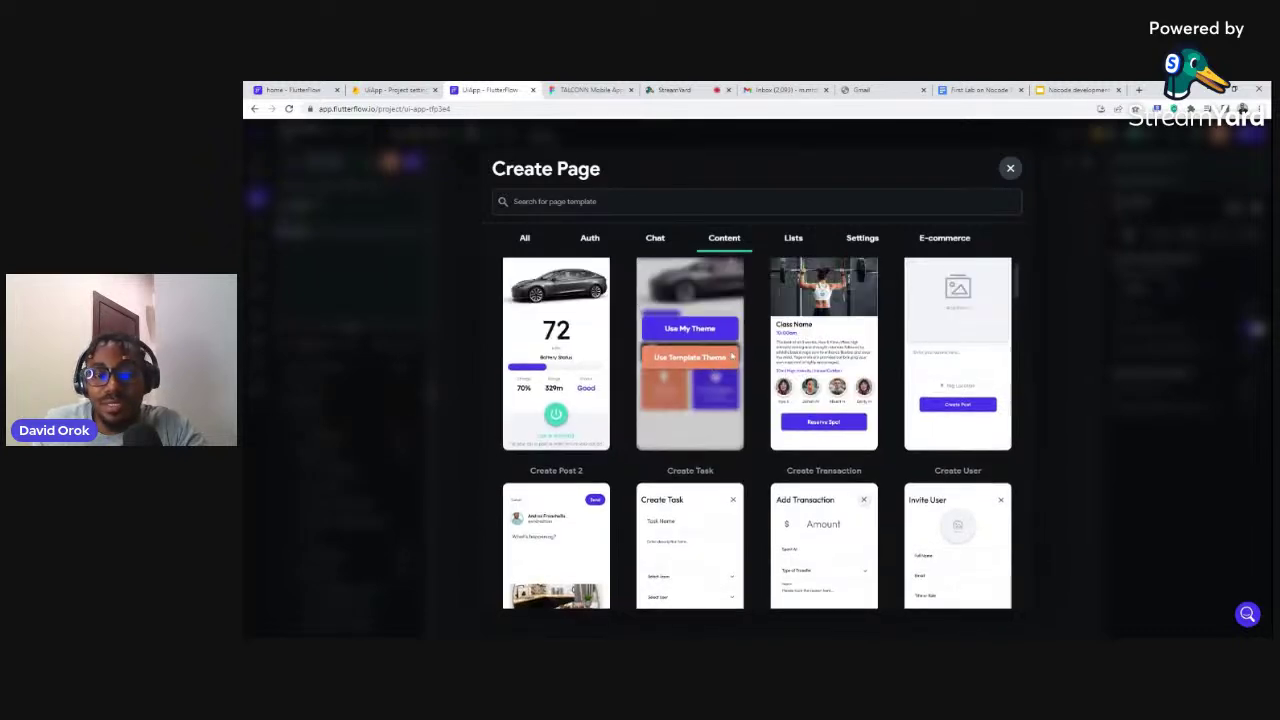
scroll(788, 310, "down", 2)
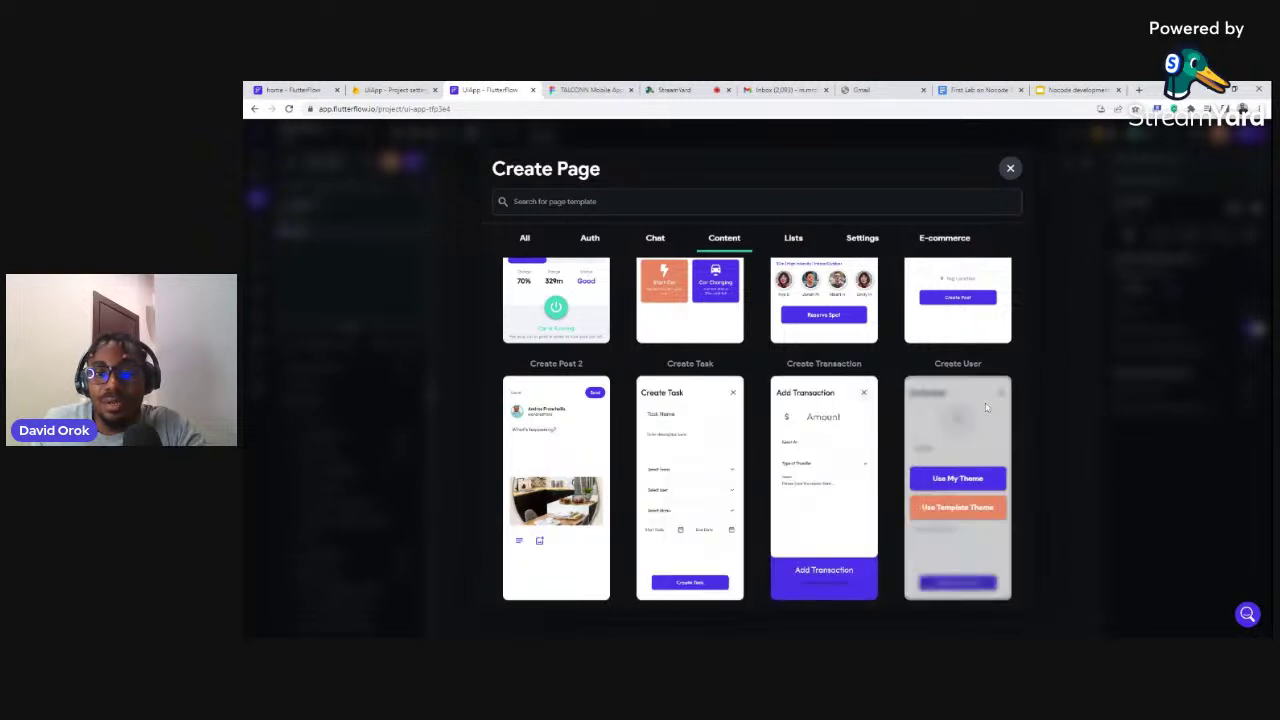
scroll(986, 480, "down", 3)
scroll(986, 486, "down", 4)
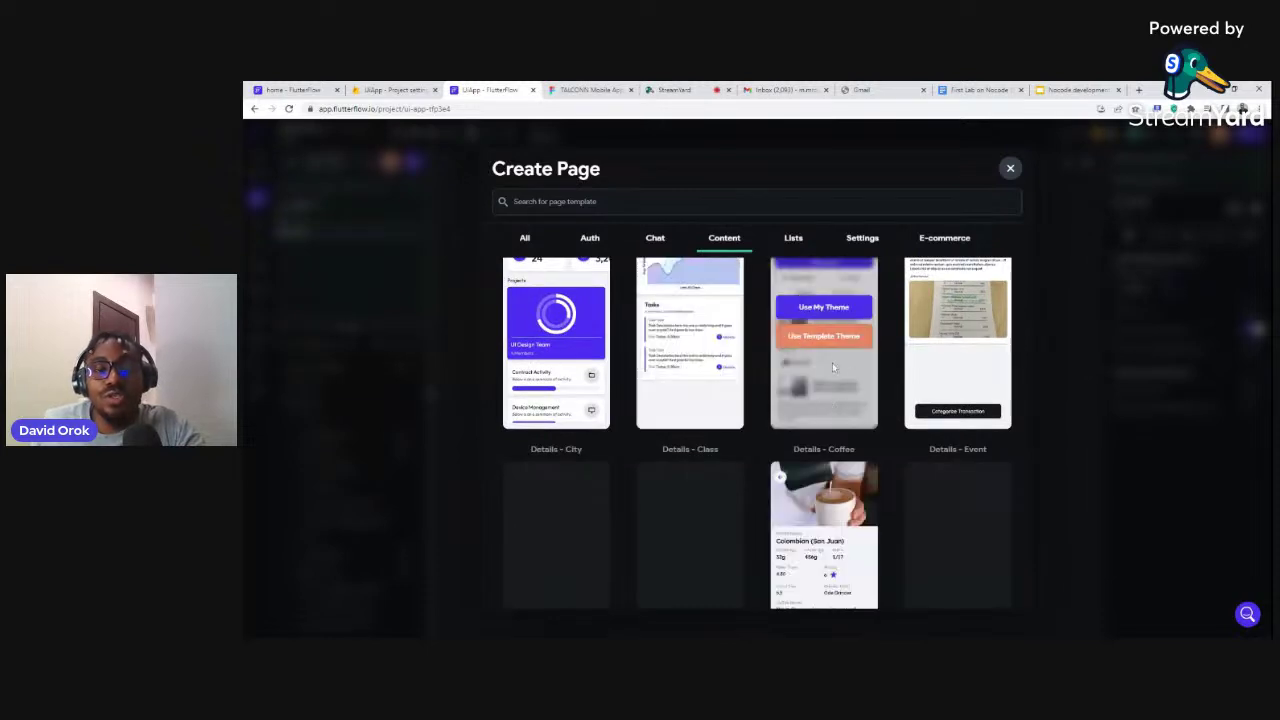
Scroll the Content templates down to Home layouts like Home Travel, HomeFinance_1 and HomeSocial 1
scroll(694, 358, "up", 2)
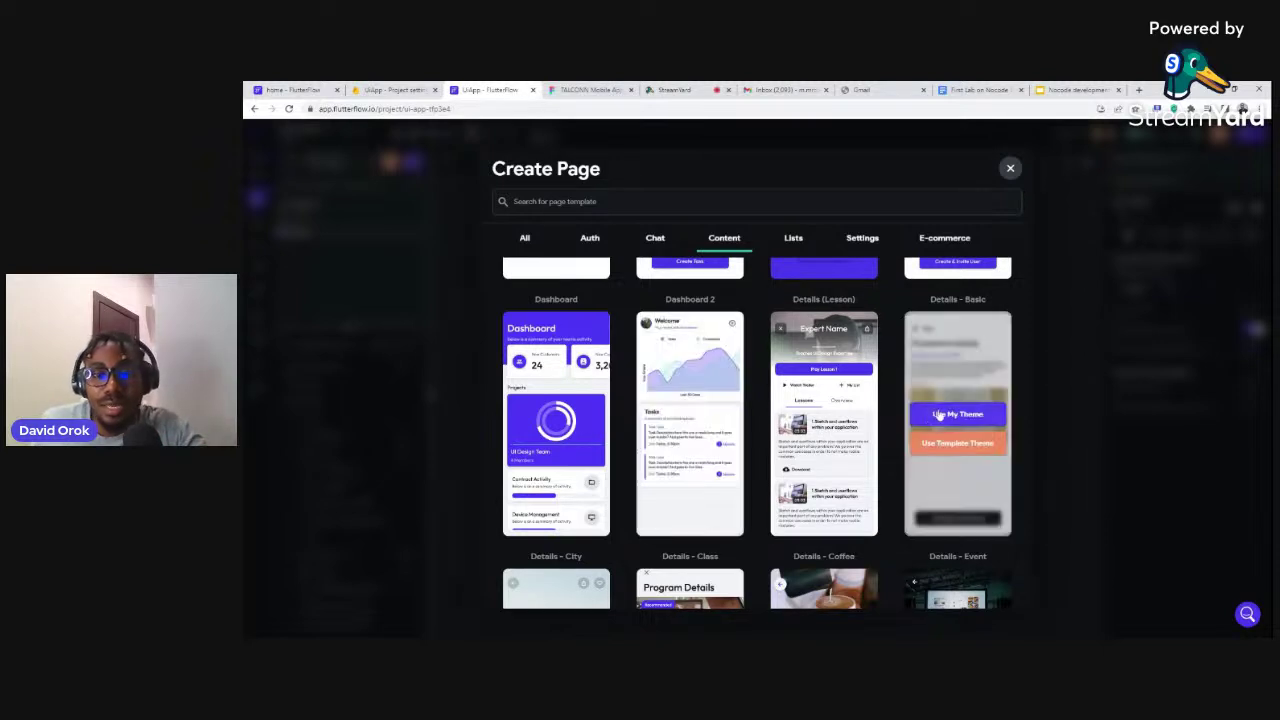
scroll(900, 395, "down", 3)
scroll(938, 404, "down", 3)
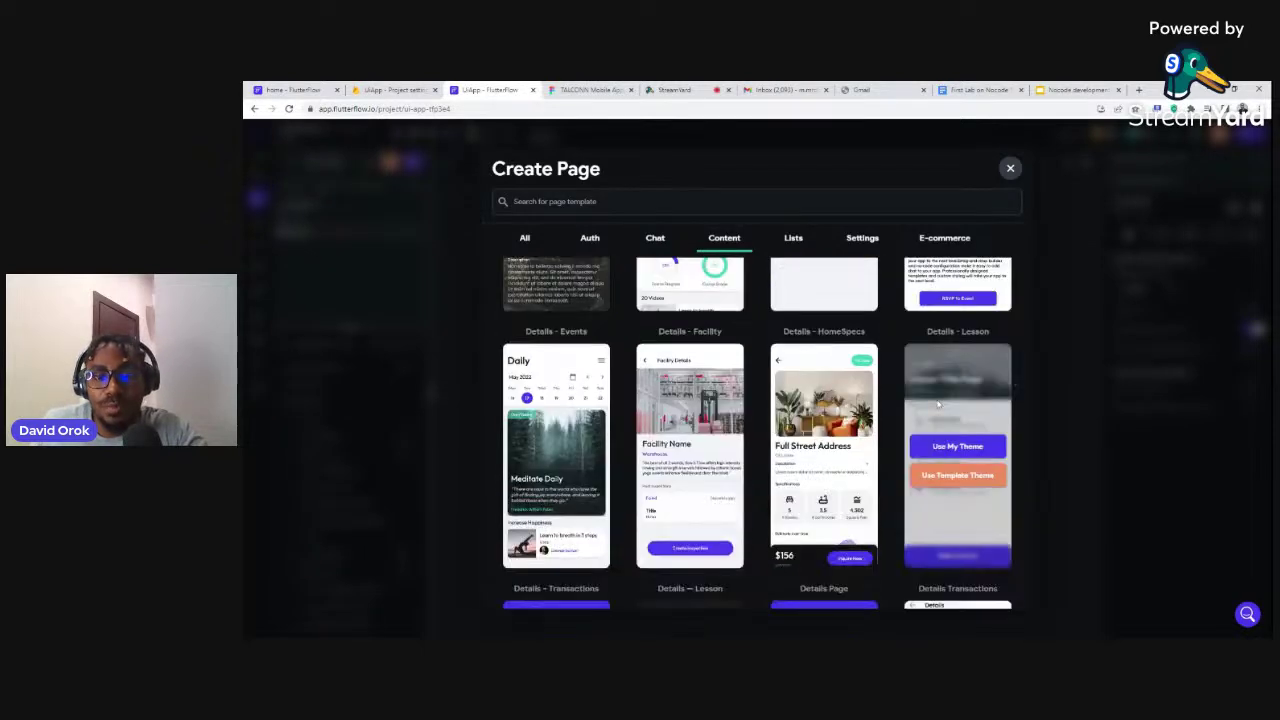
scroll(938, 404, "down", 1)
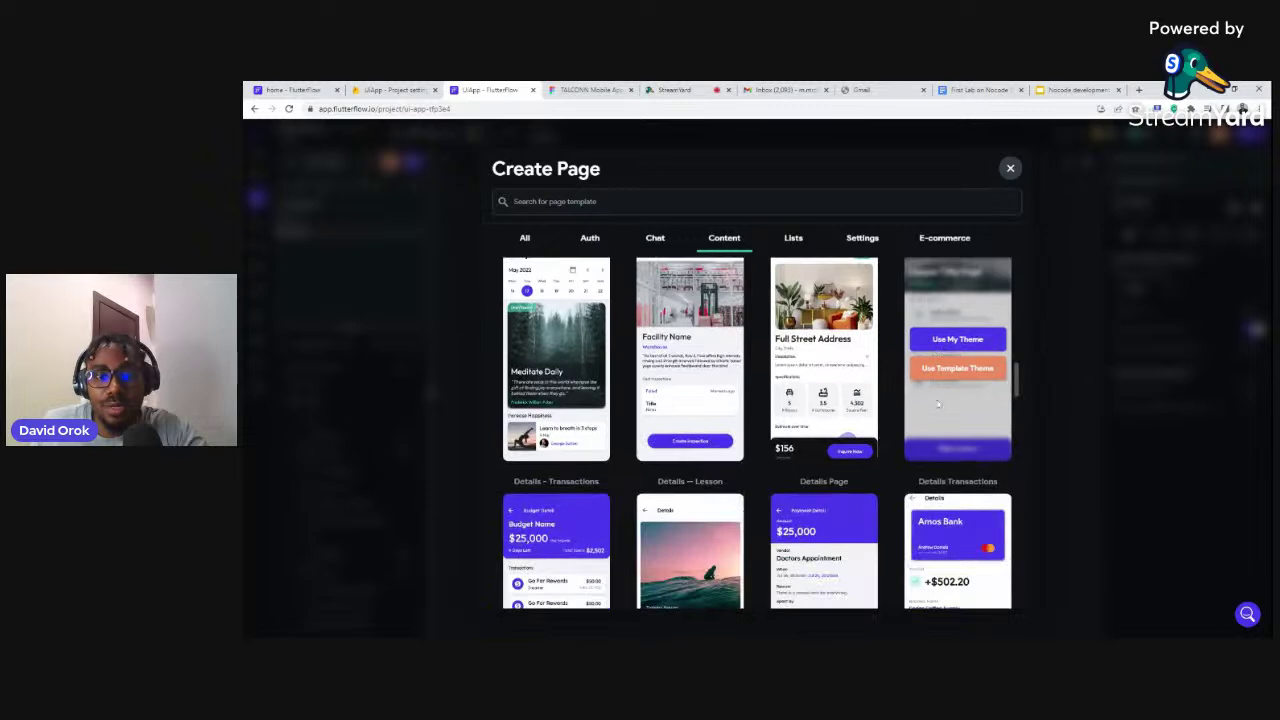
scroll(938, 404, "down", 2)
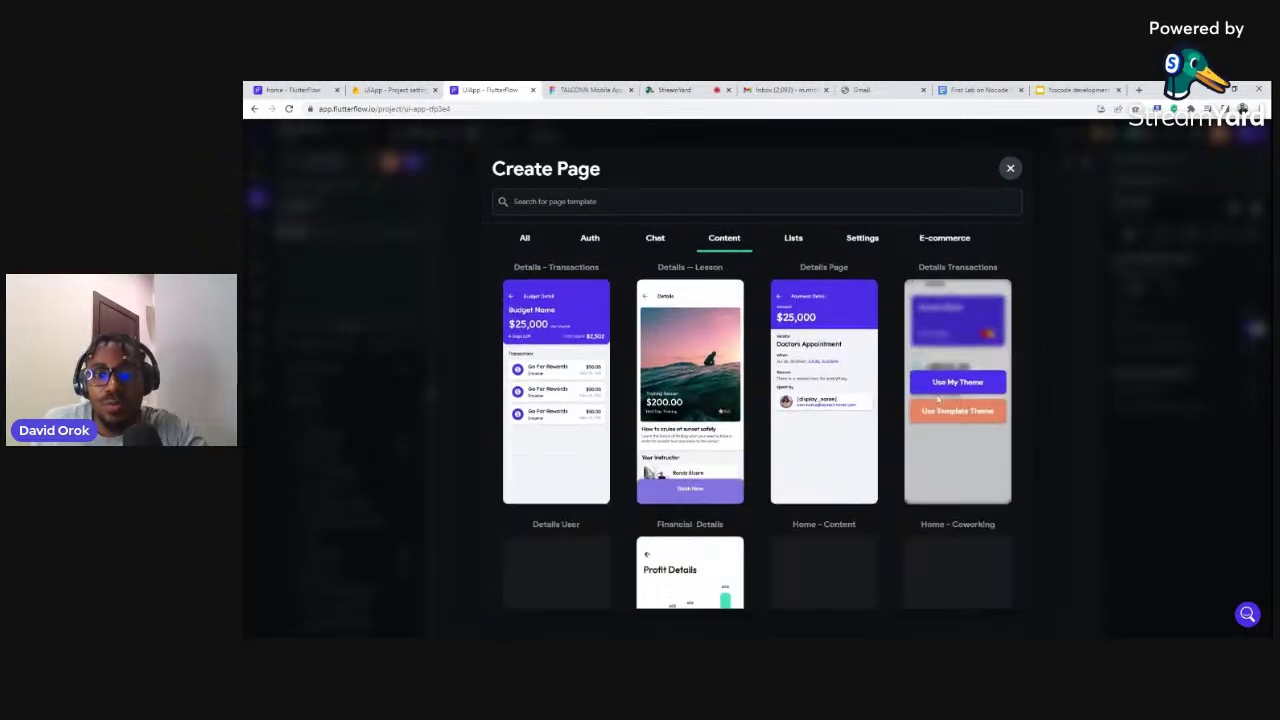
scroll(938, 399, "down", 1)
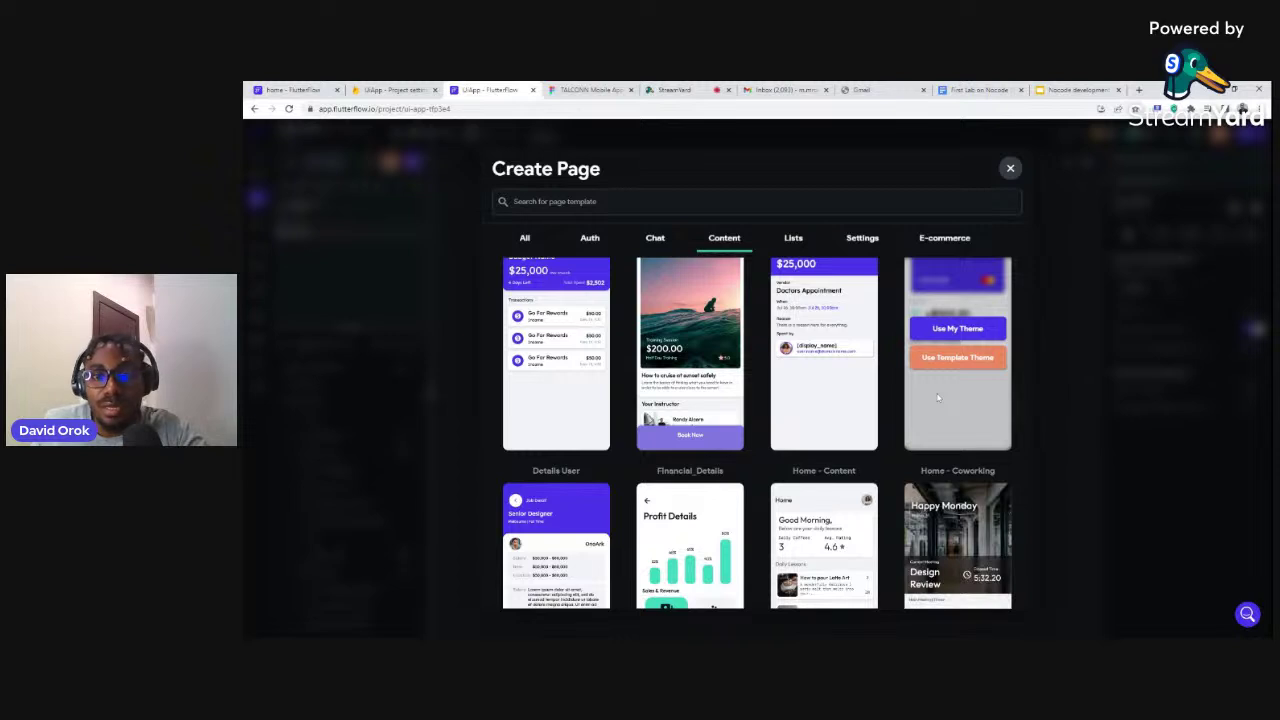
scroll(938, 399, "down", 4)
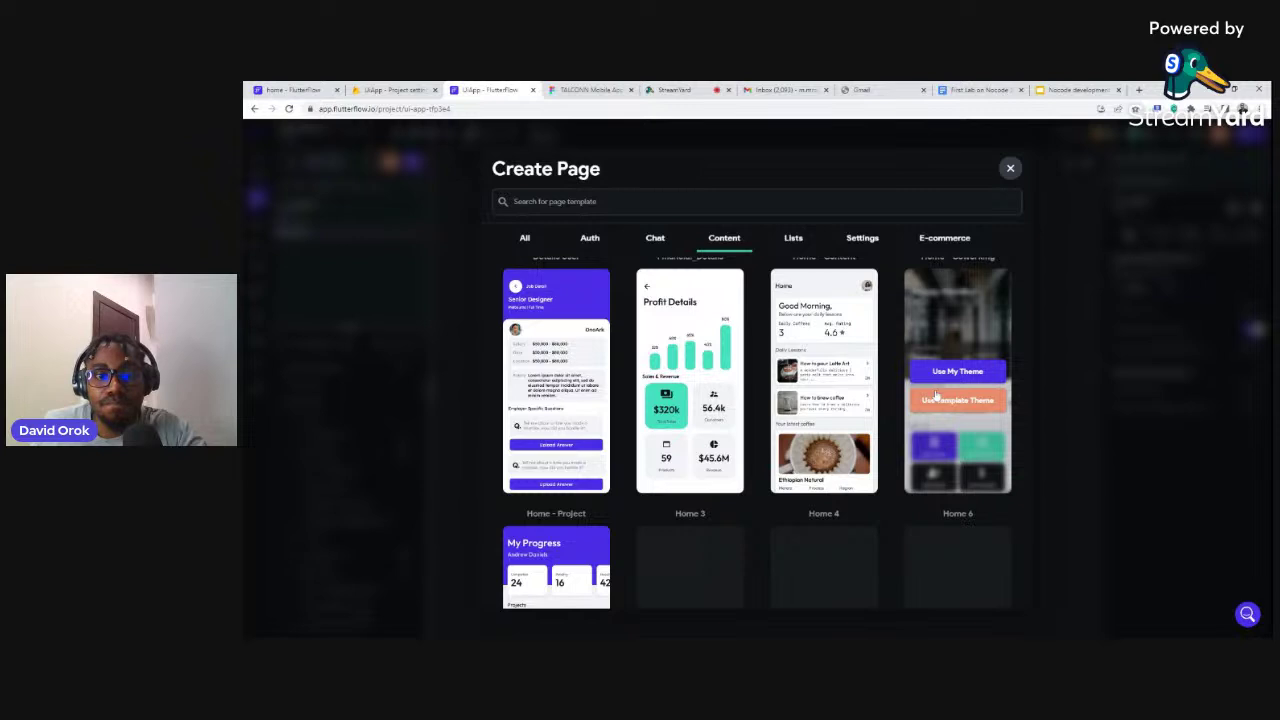
scroll(935, 397, "down", 1)
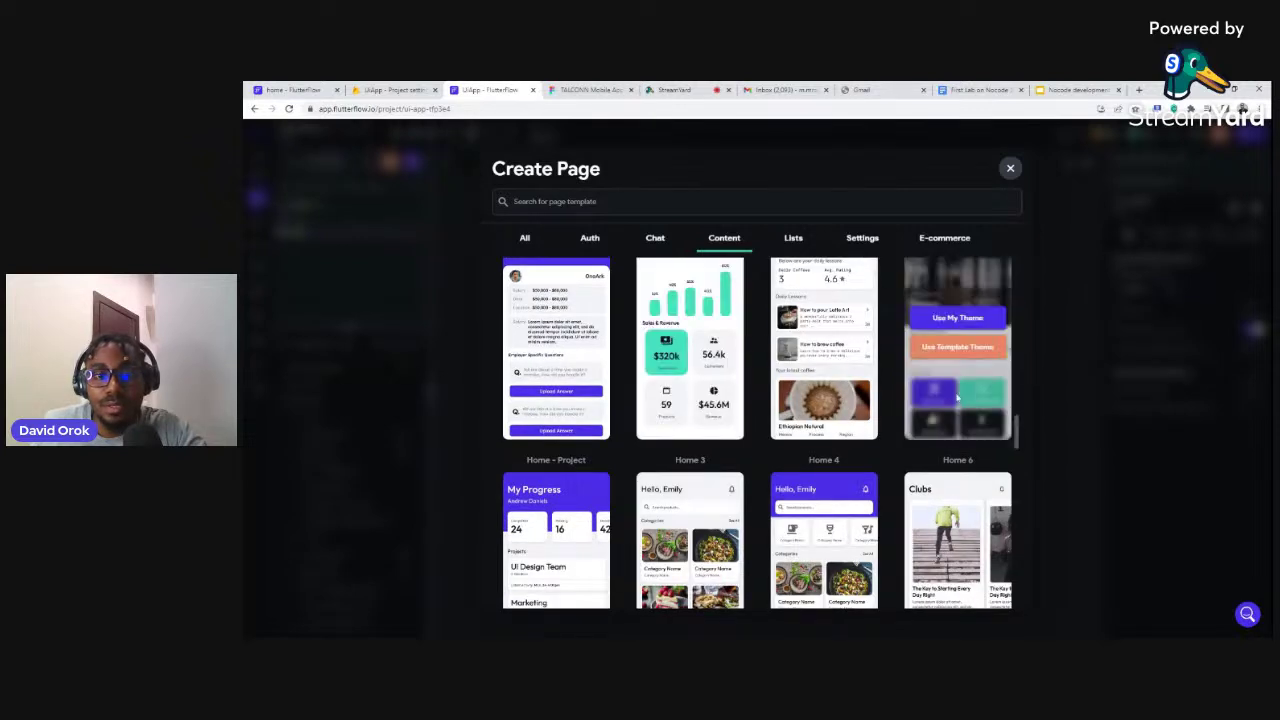
scroll(990, 445, "down", 3)
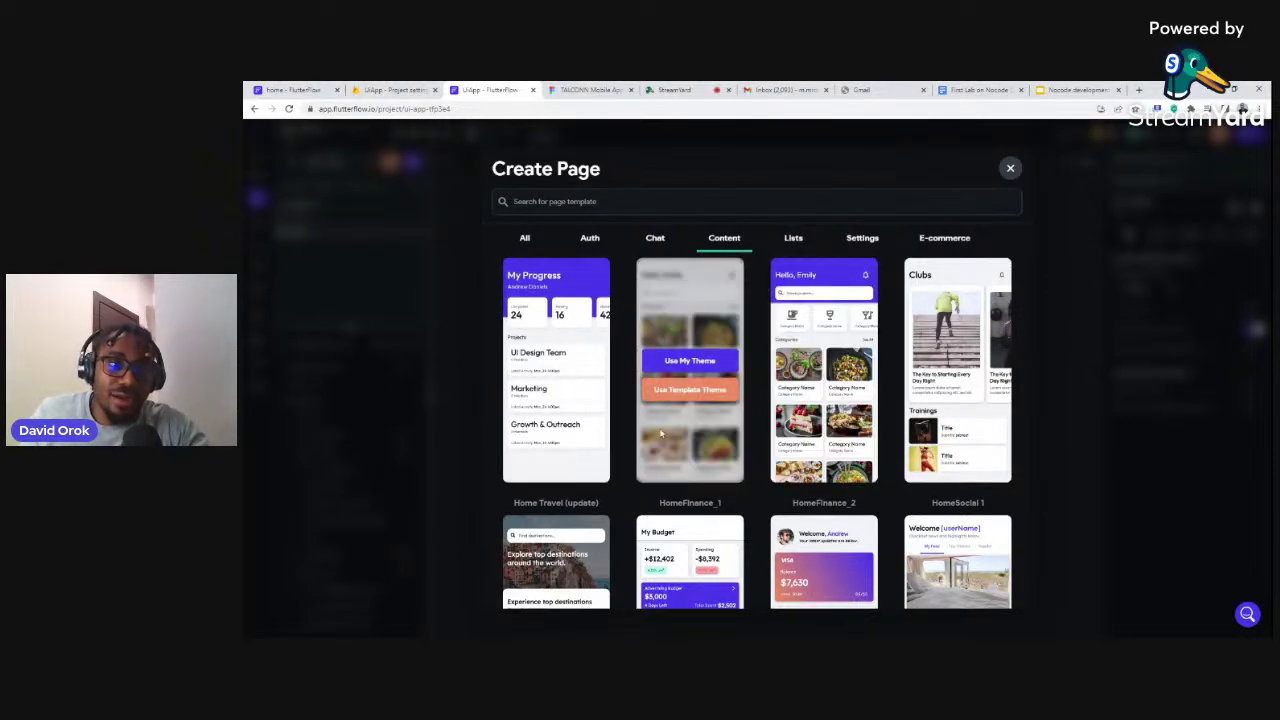
Create a page named testing1 from the My Progress template using my theme
left_click(553, 362)
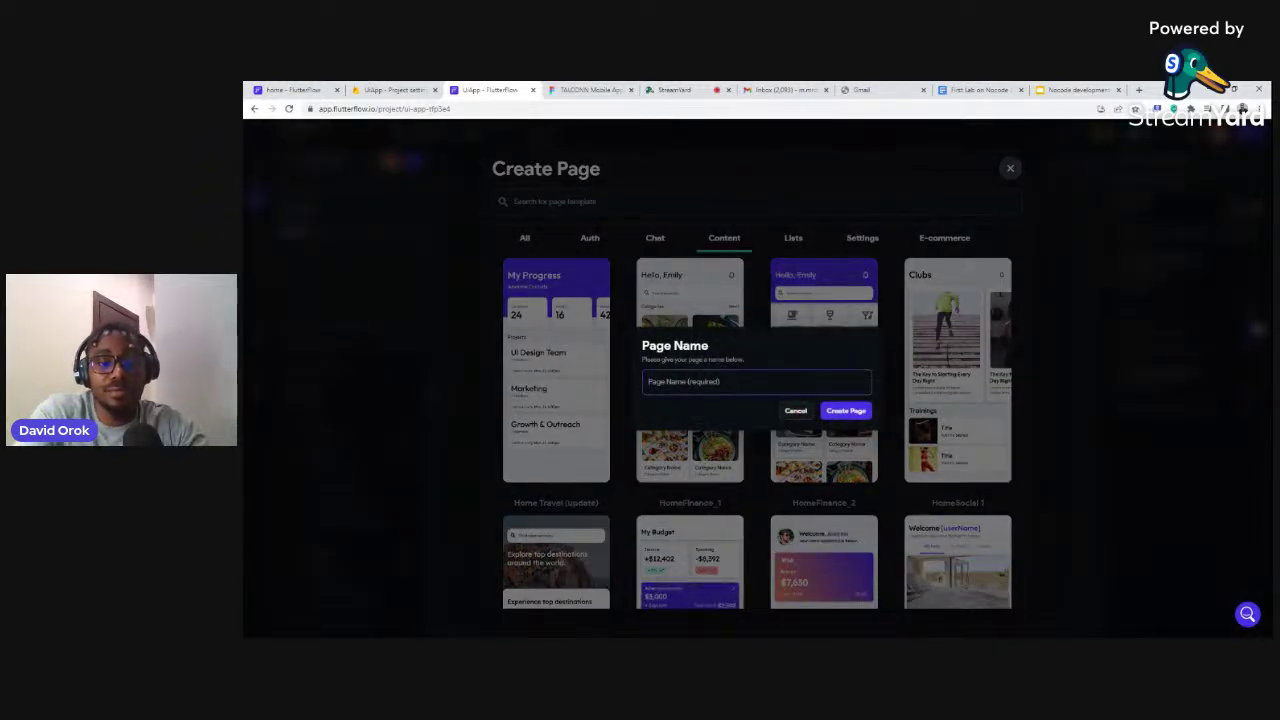
type("testing1")
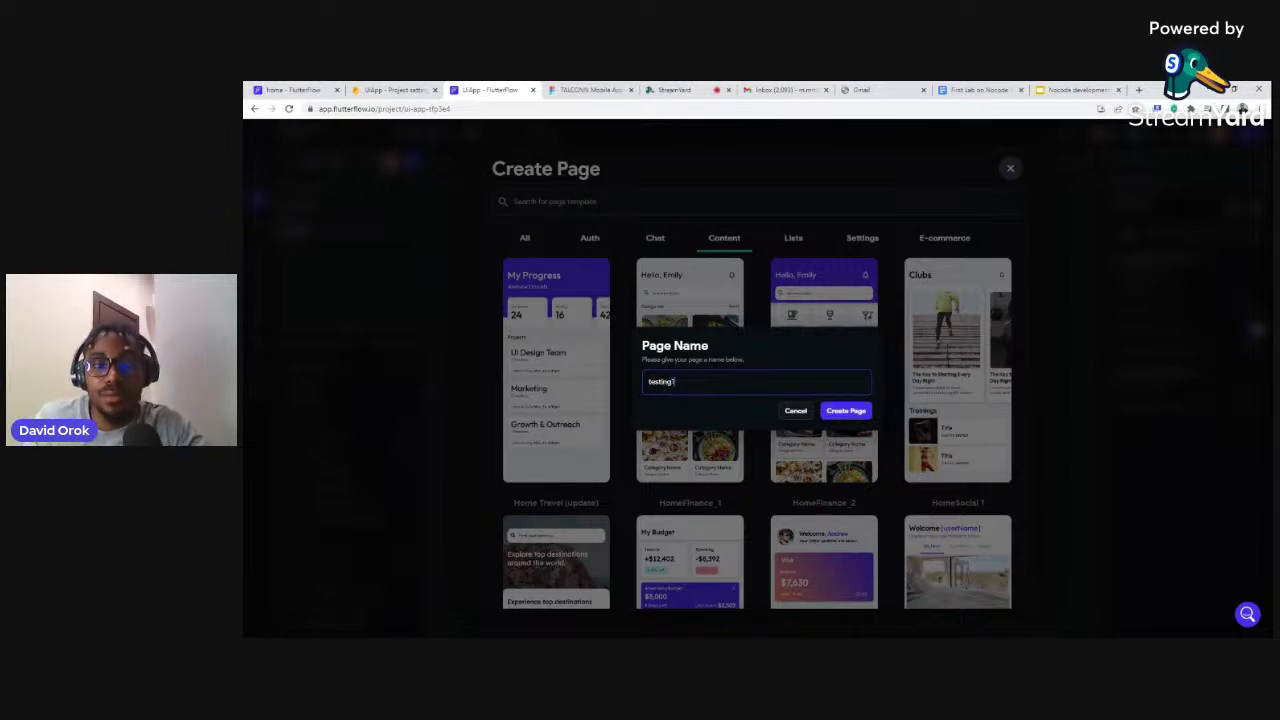
left_click(841, 418)
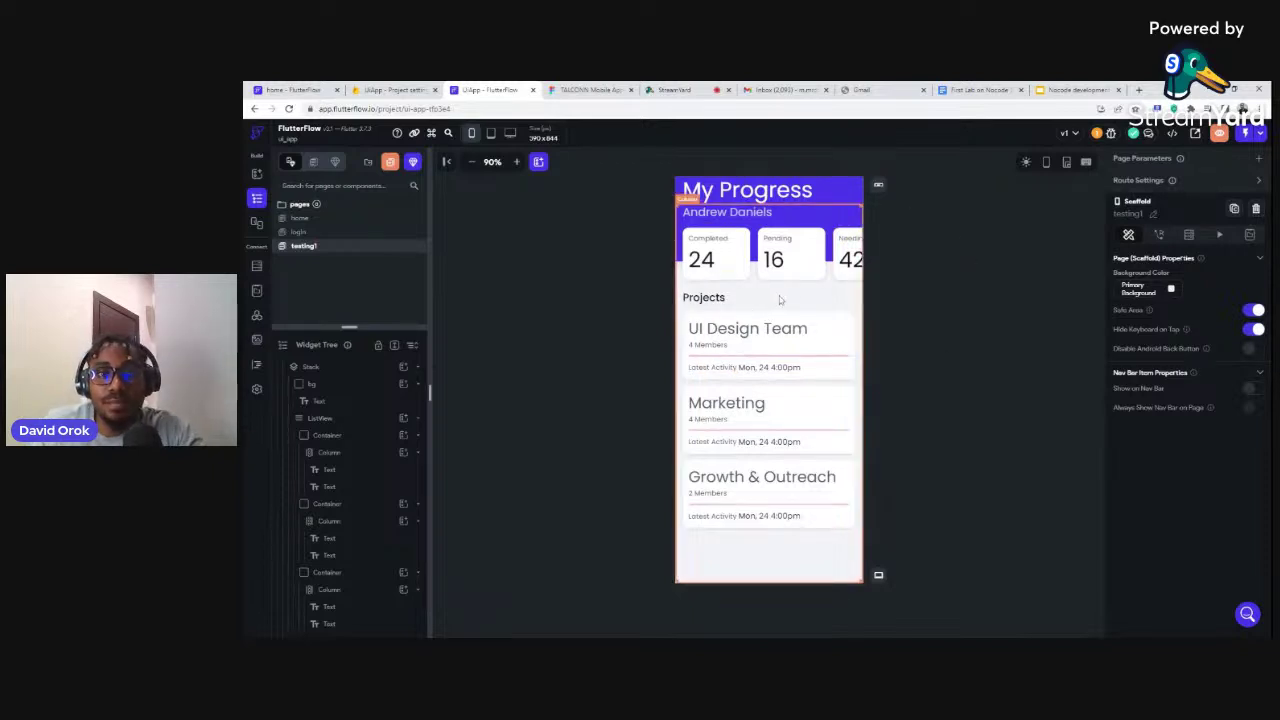
Wrap the UI Design Team card in a new Container
left_click(812, 358)
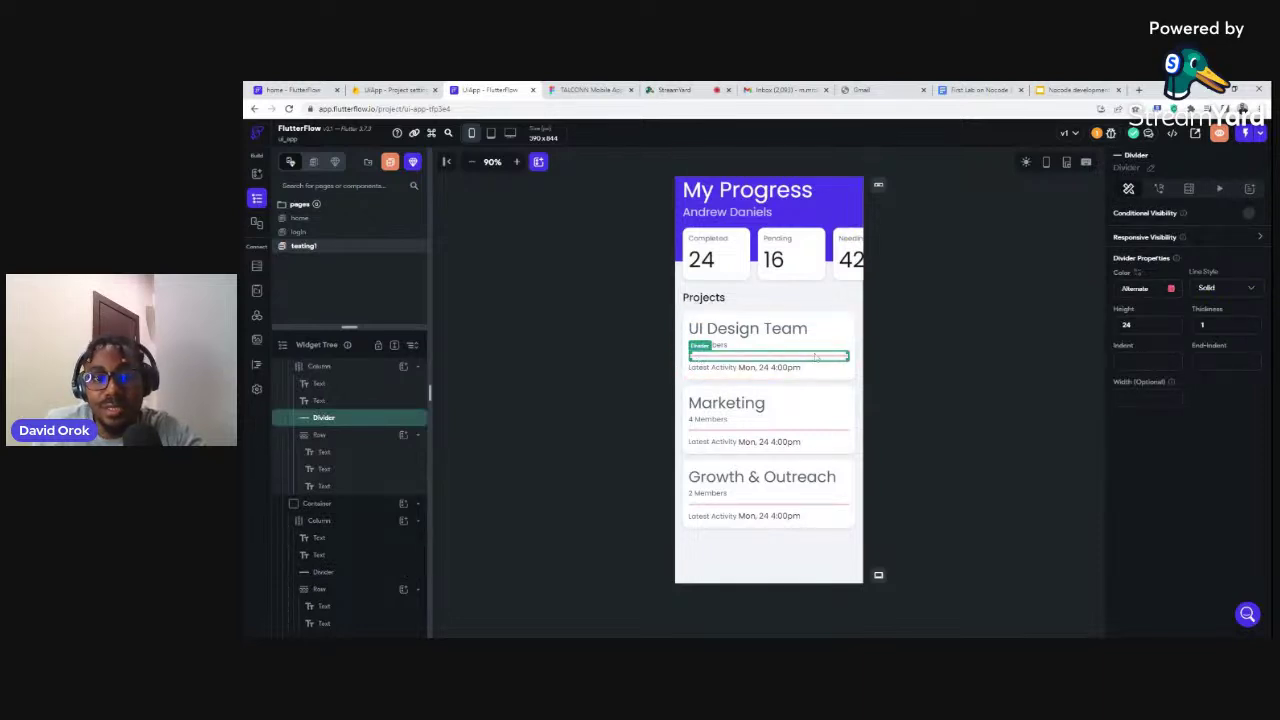
left_click(906, 286)
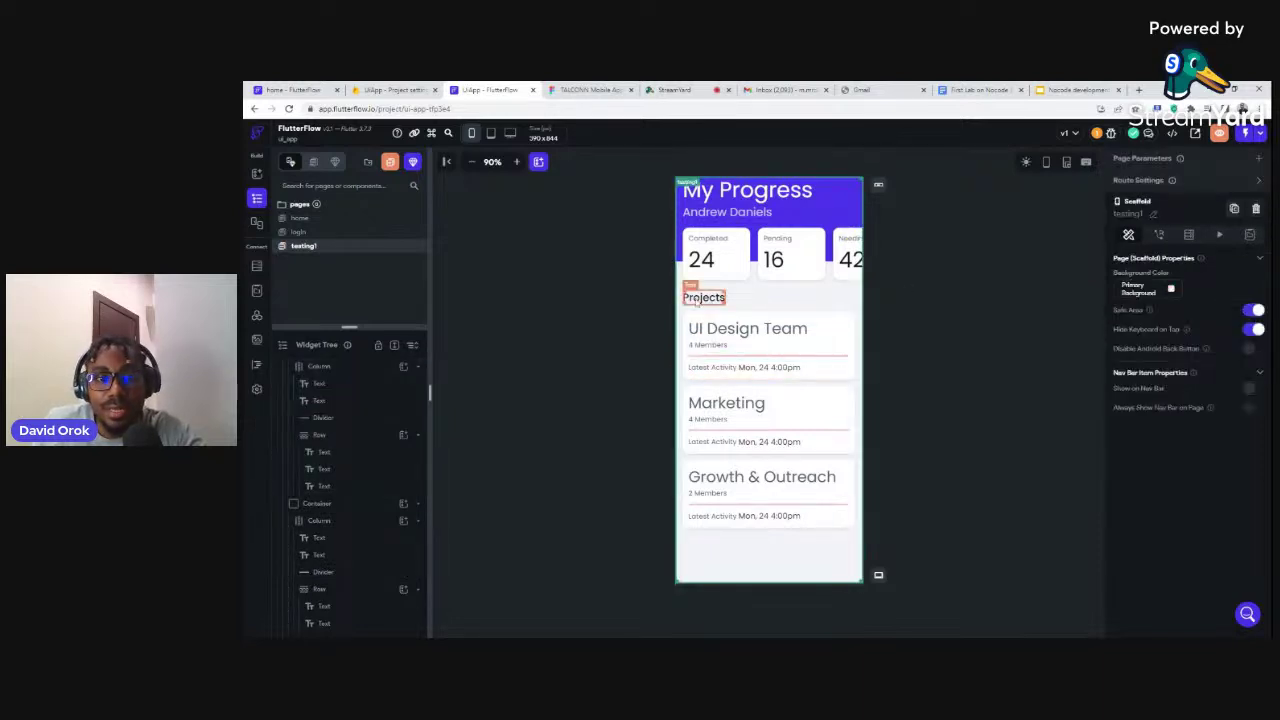
left_click(690, 321)
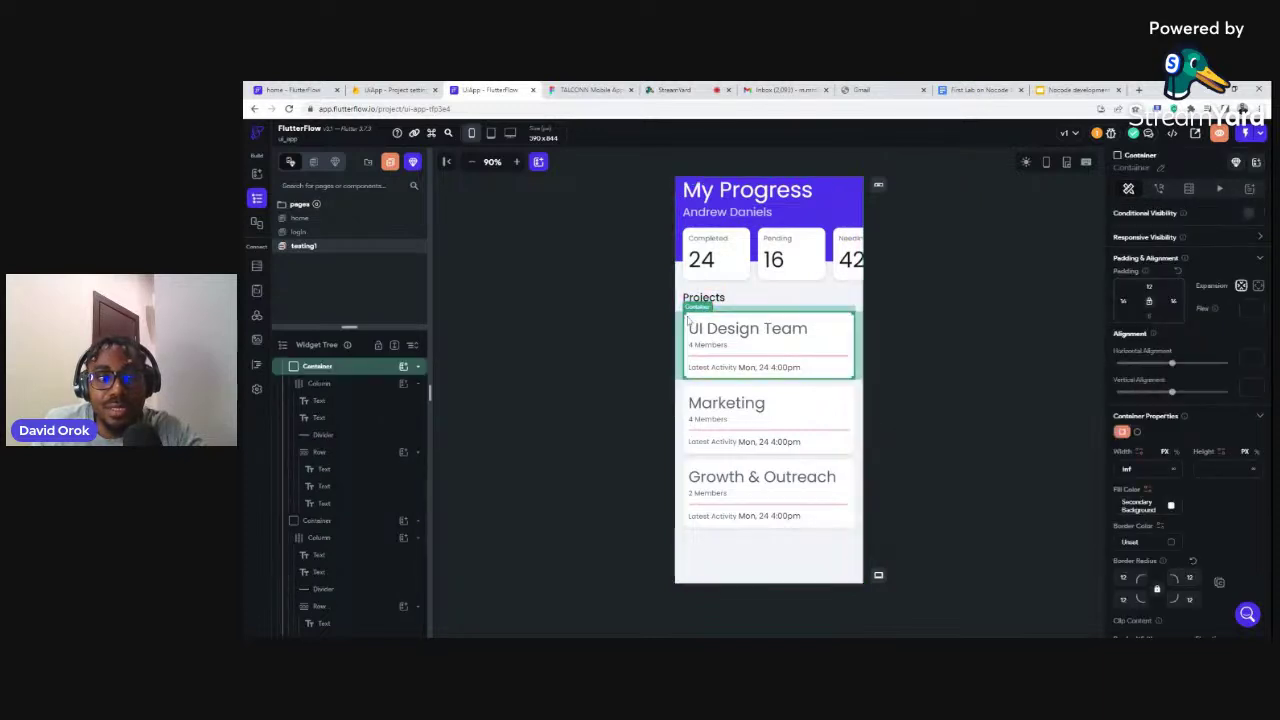
scroll(340, 420, "up", 2)
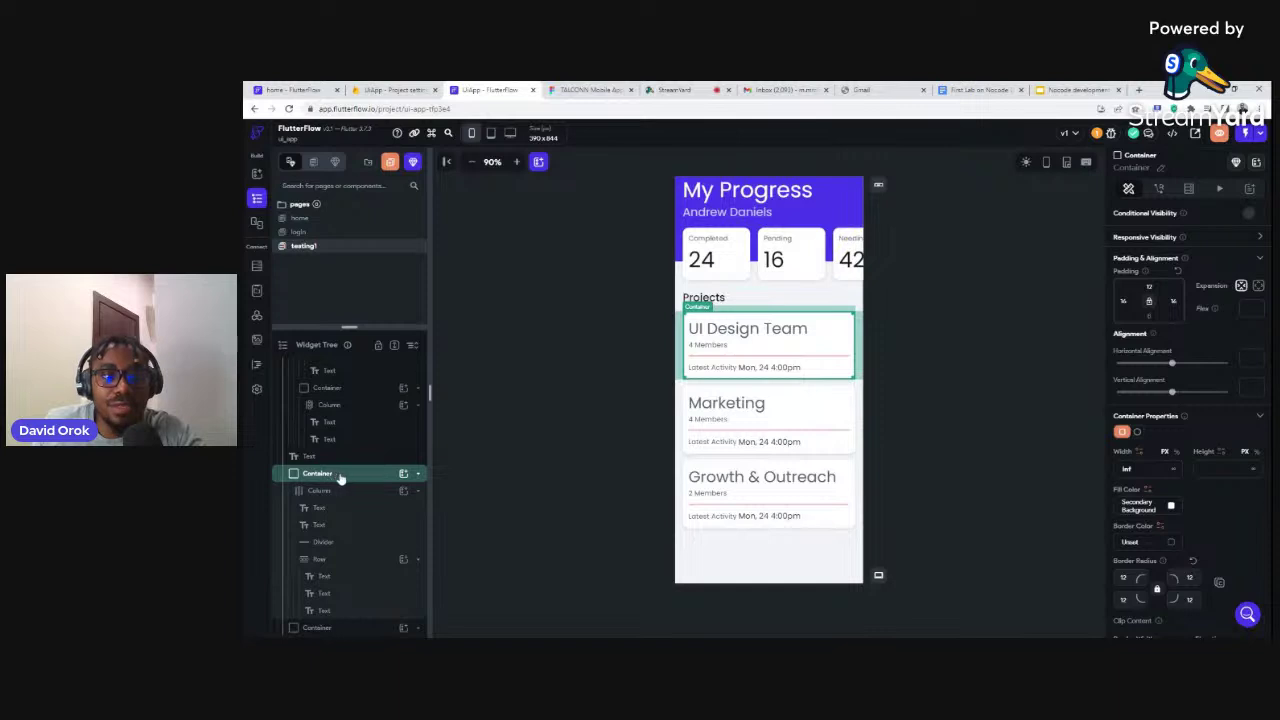
key("ctrl+d")
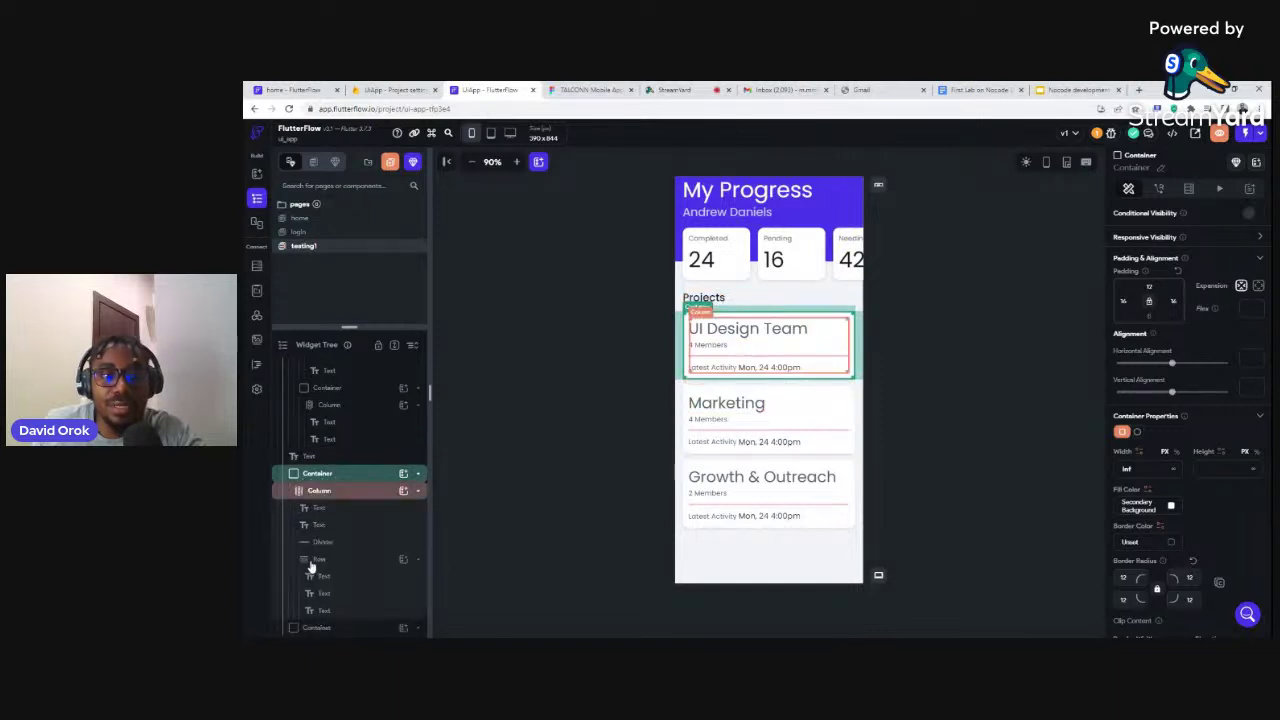
scroll(322, 590, "down", 2)
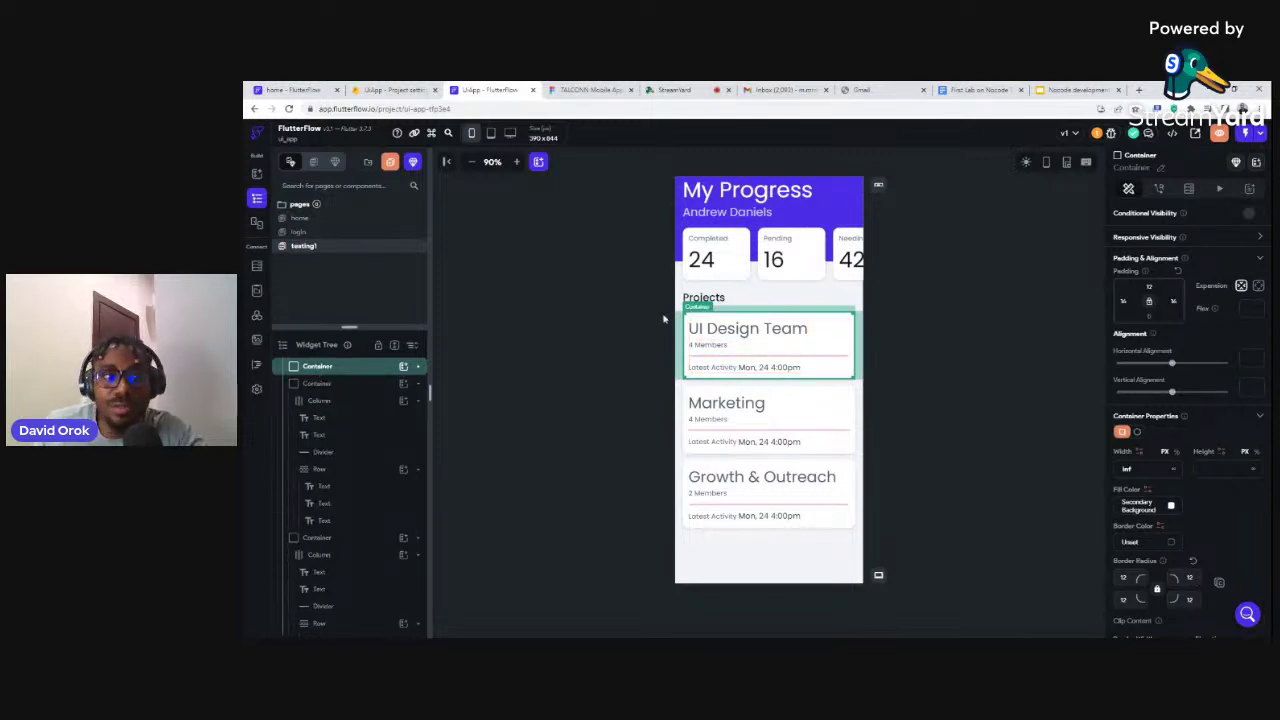
Replace the home page's 'Page Title' app bar text with 'Welcome Home', then switch to testing1
left_click(301, 221)
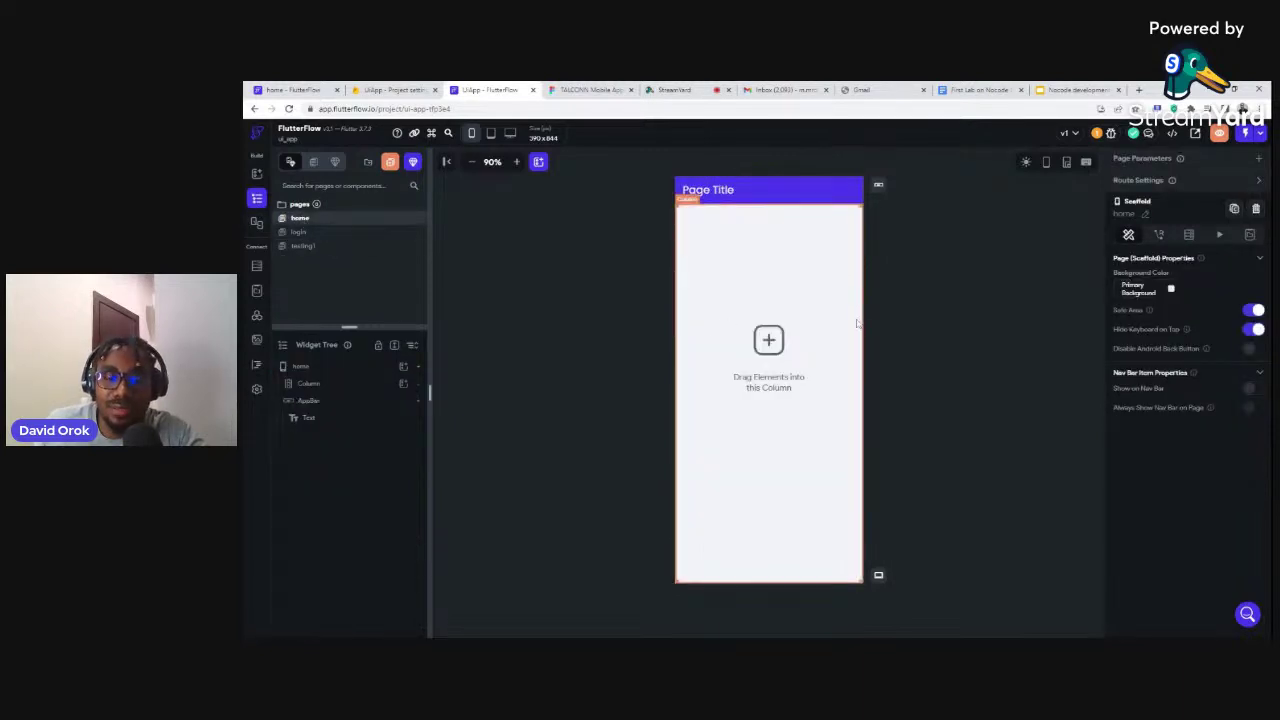
left_click(722, 192)
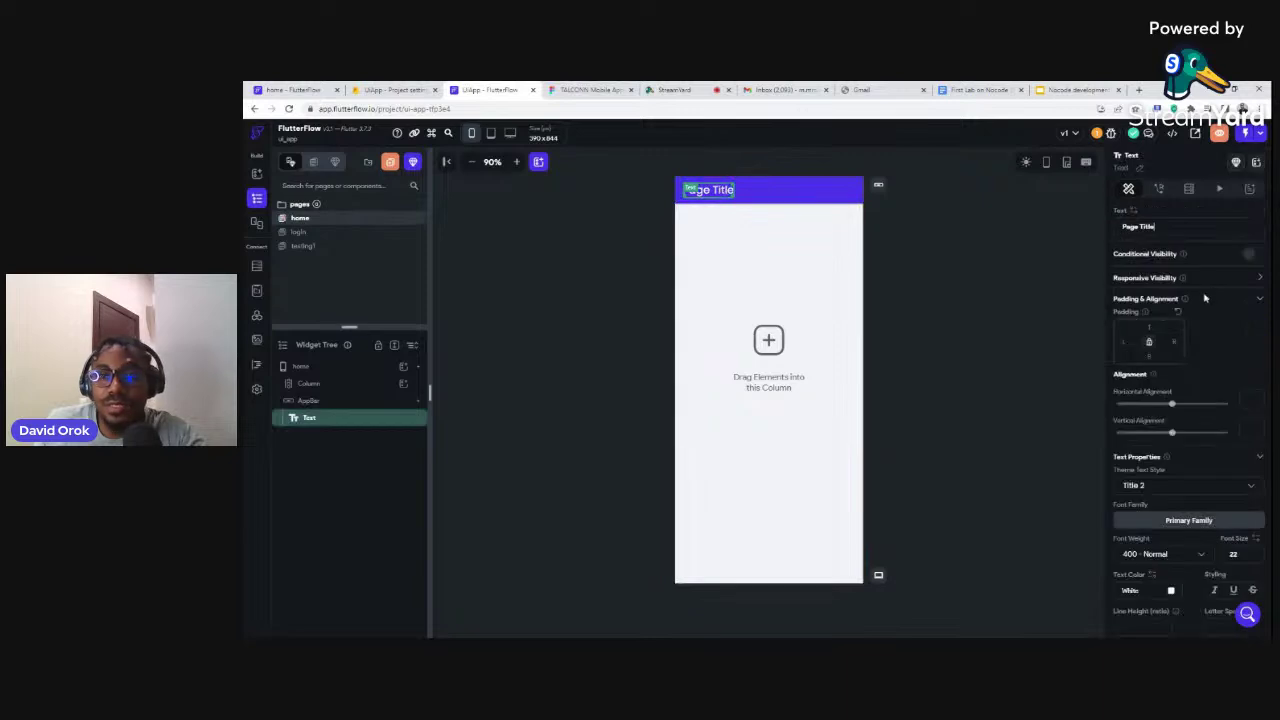
key("ctrl+a")
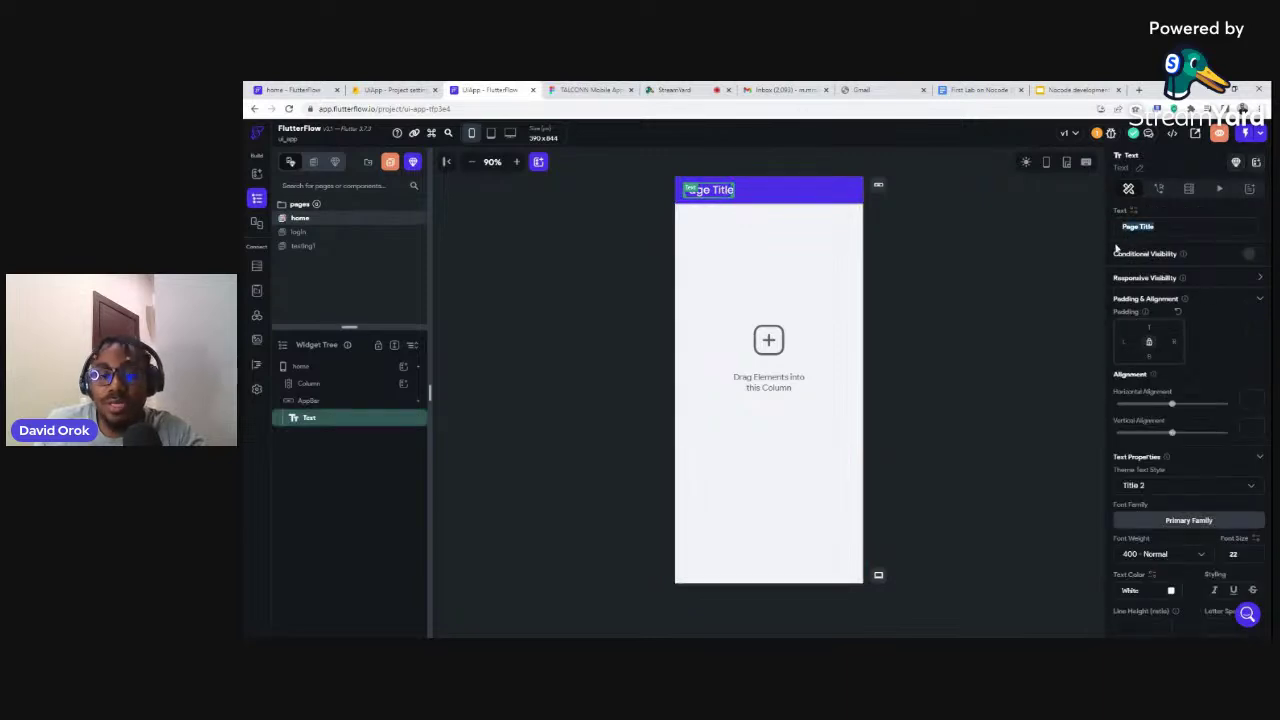
type("We")
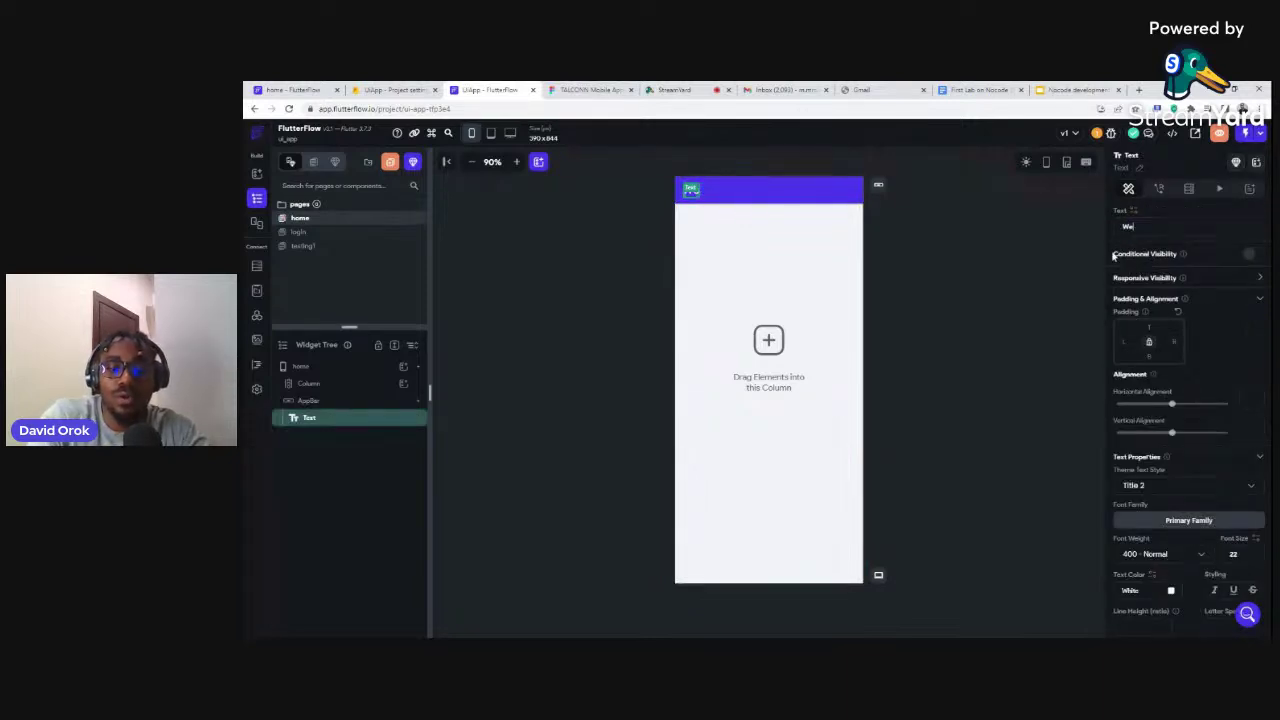
type("lcome Home")
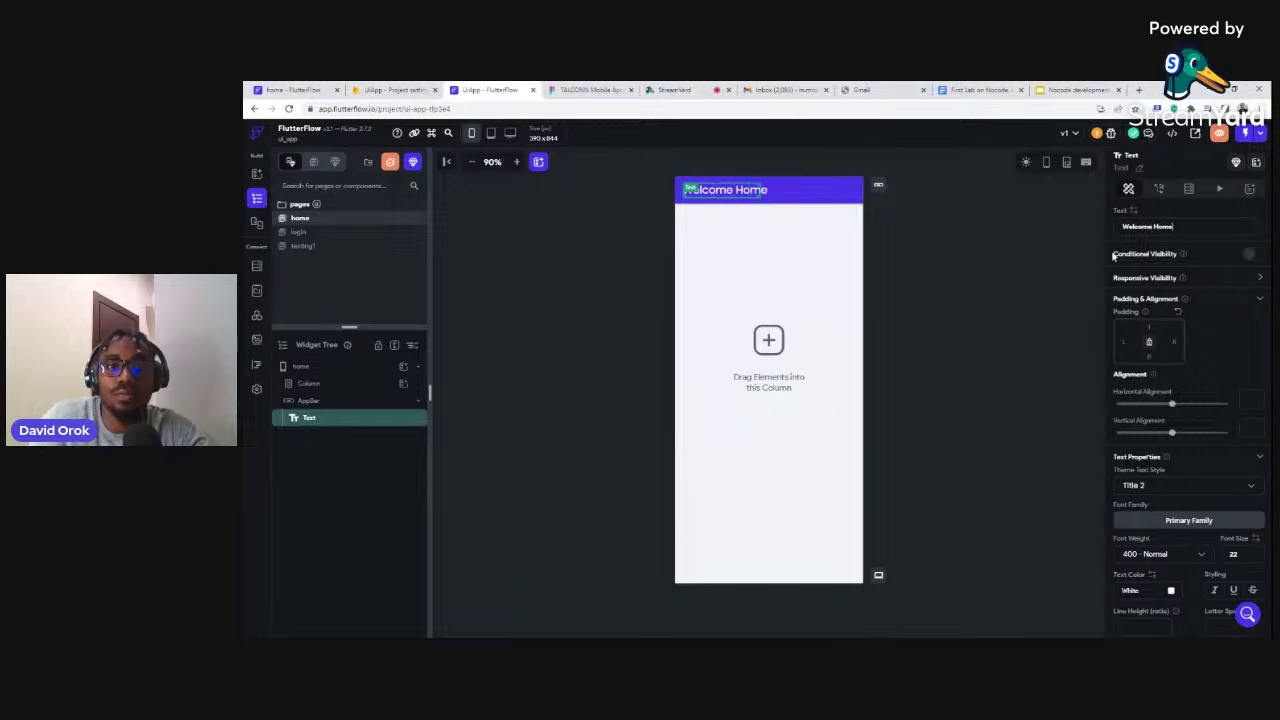
left_click(937, 285)
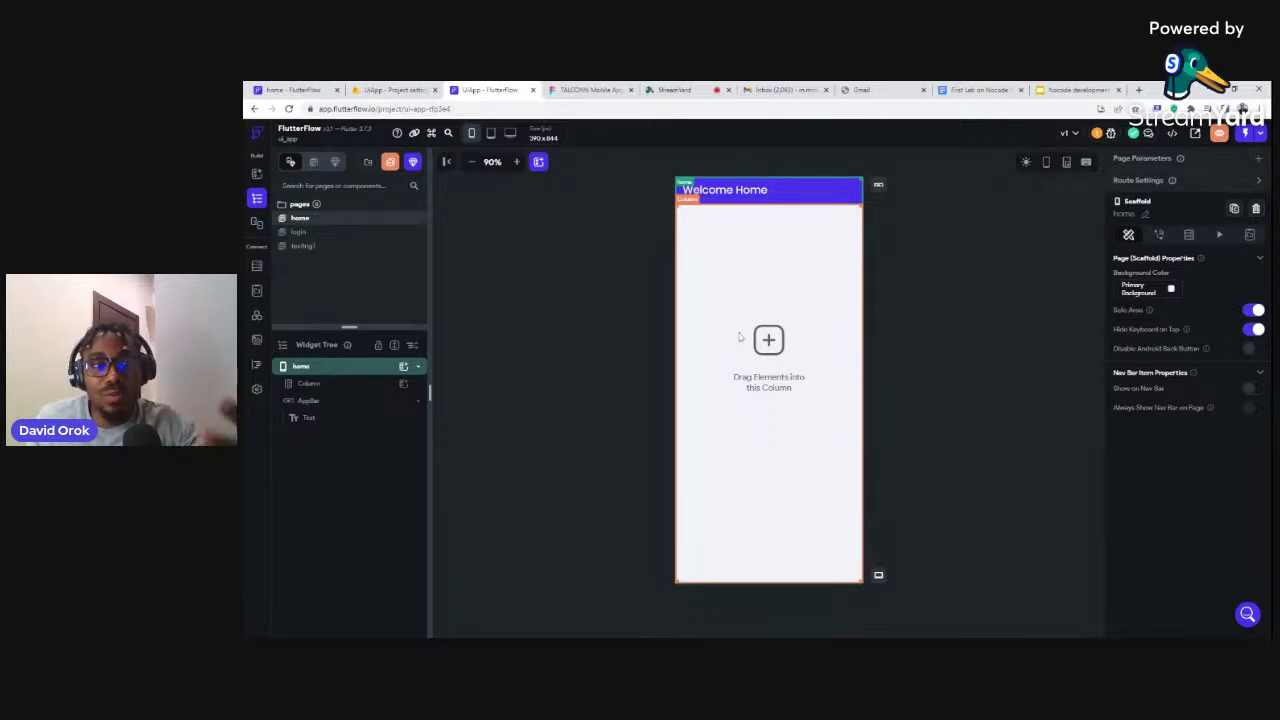
left_click(306, 246)
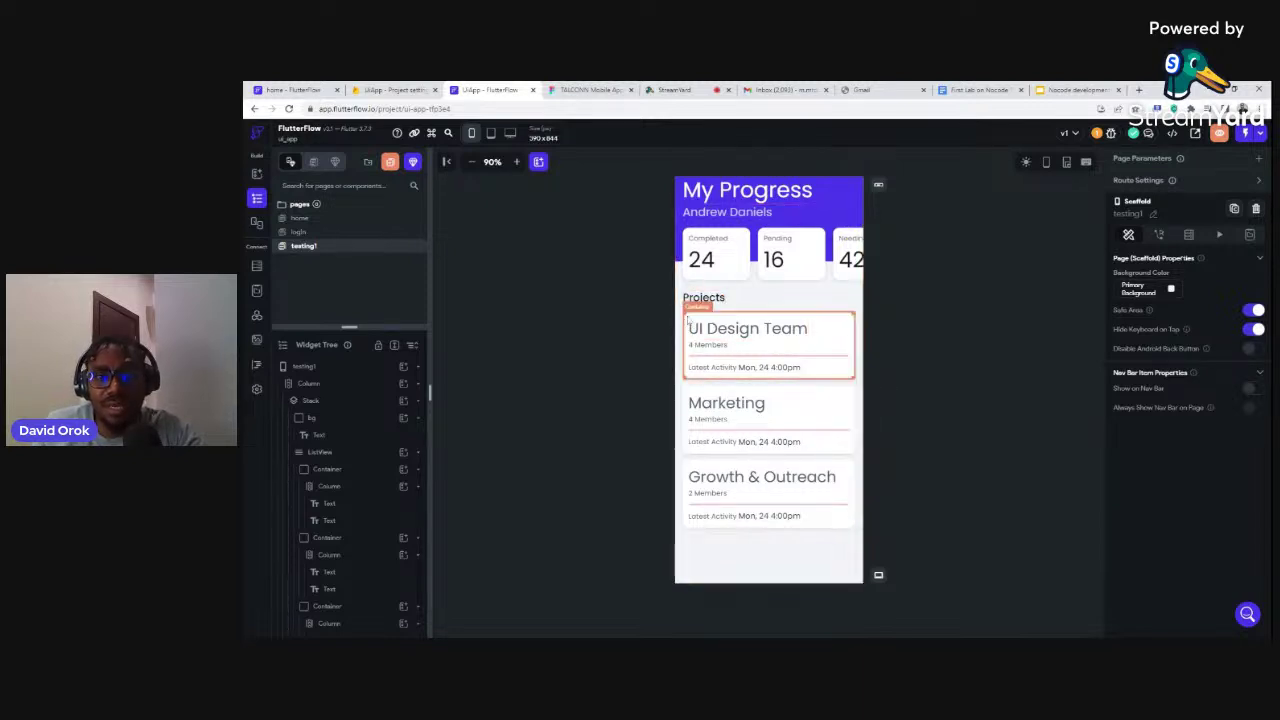
left_click(687, 319)
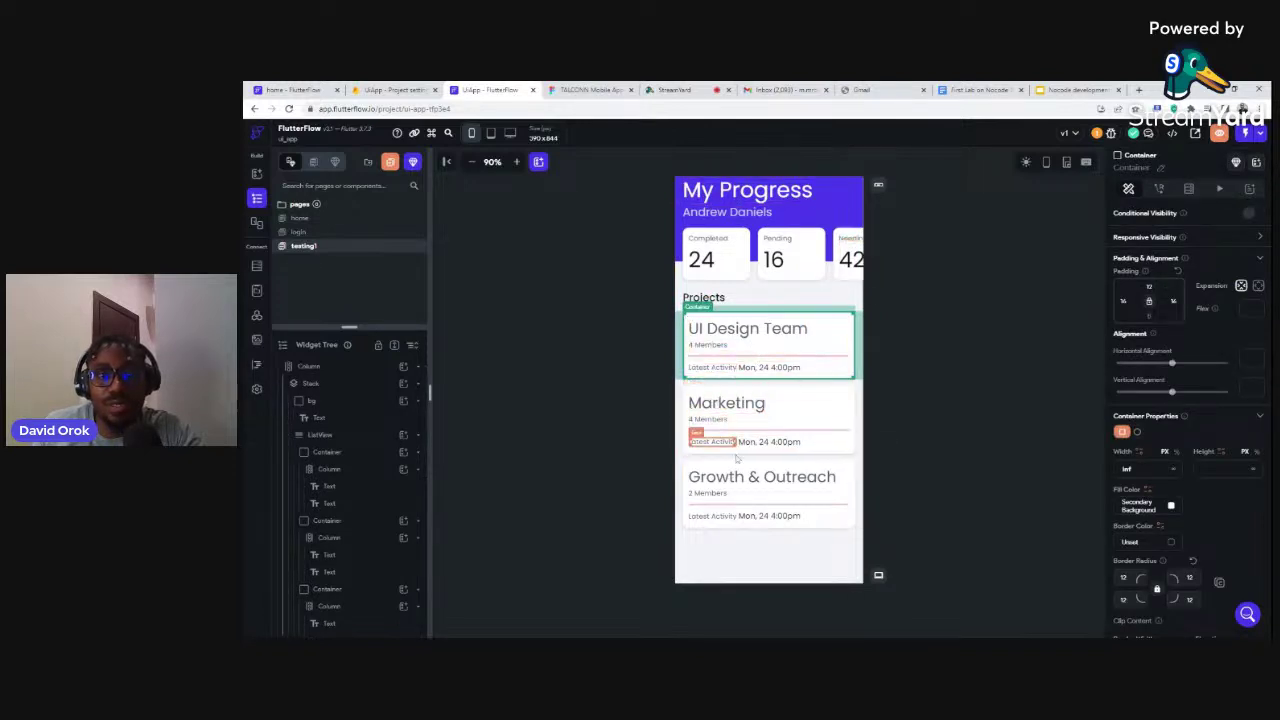
scroll(357, 478, "down", 1)
scroll(357, 478, "down", 2)
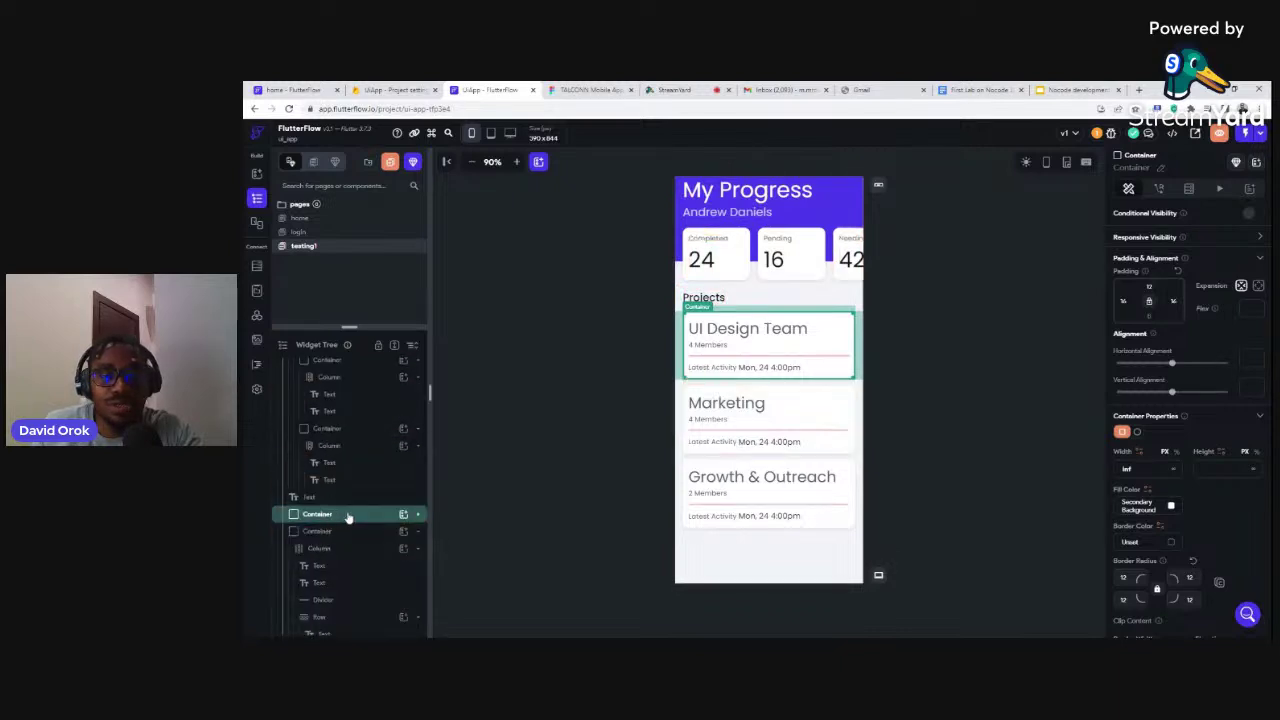
right_click(348, 517)
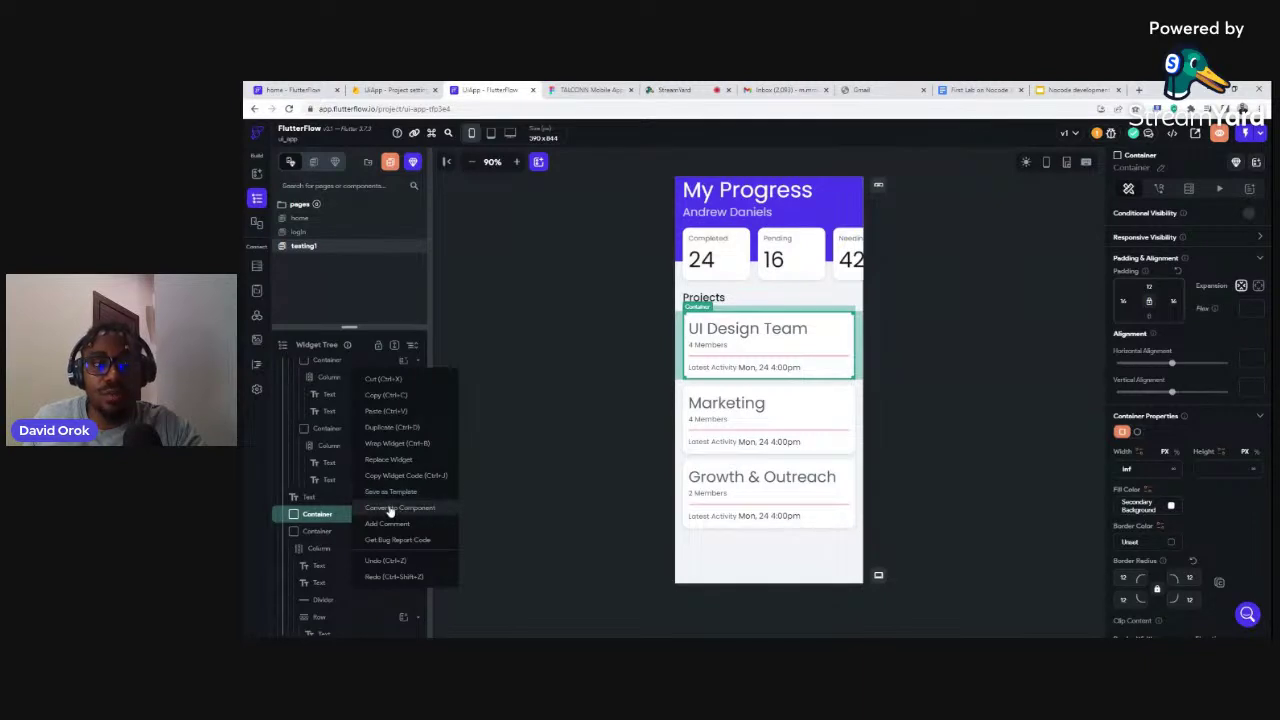
left_click(533, 360)
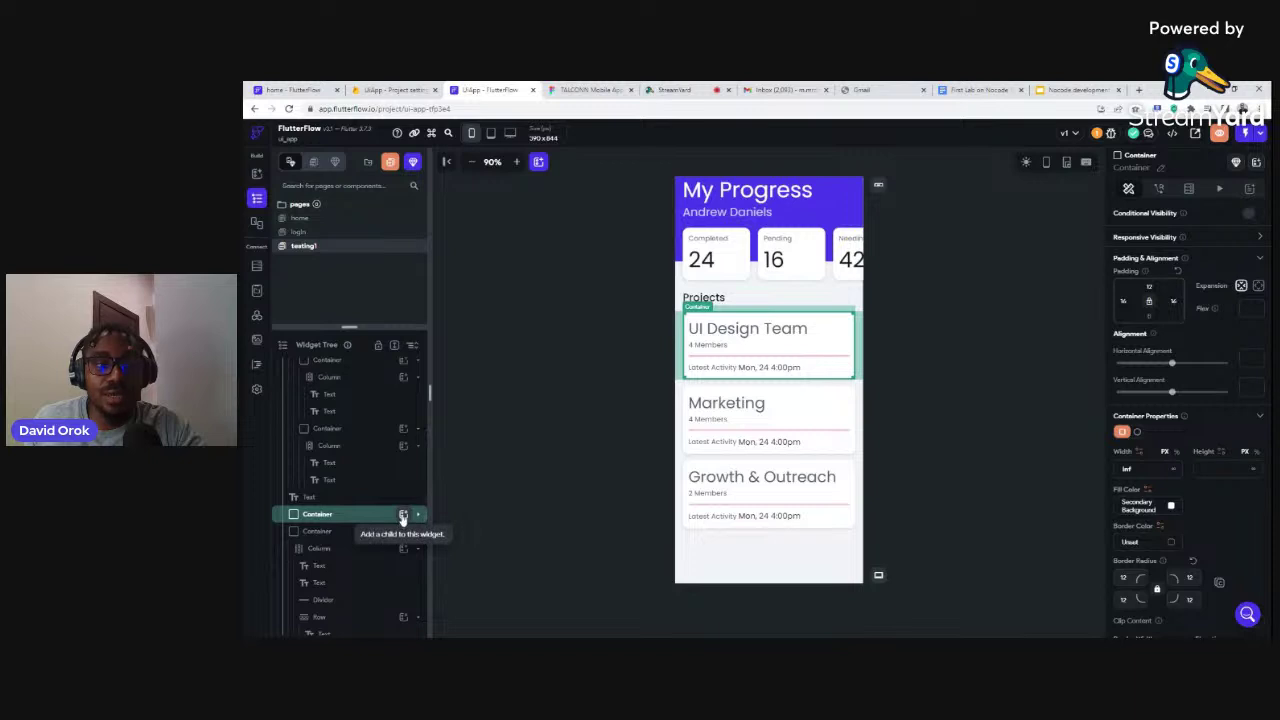
left_click(403, 515)
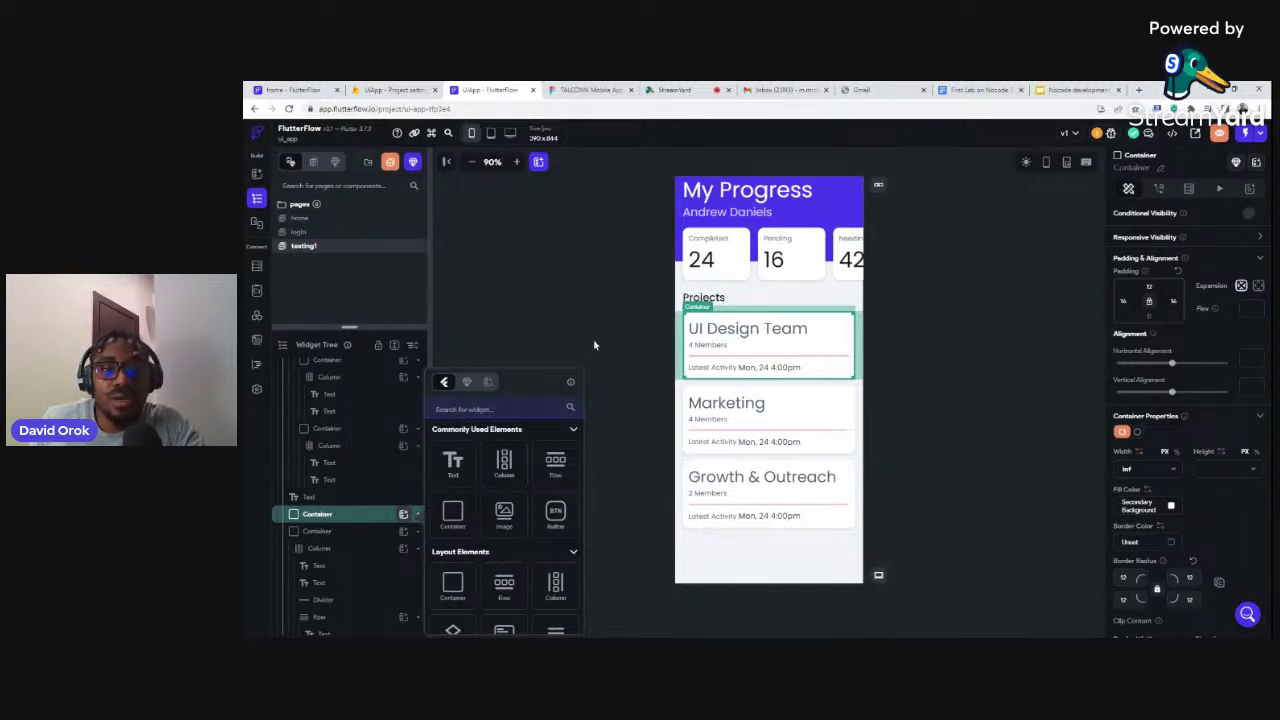
left_click(594, 307)
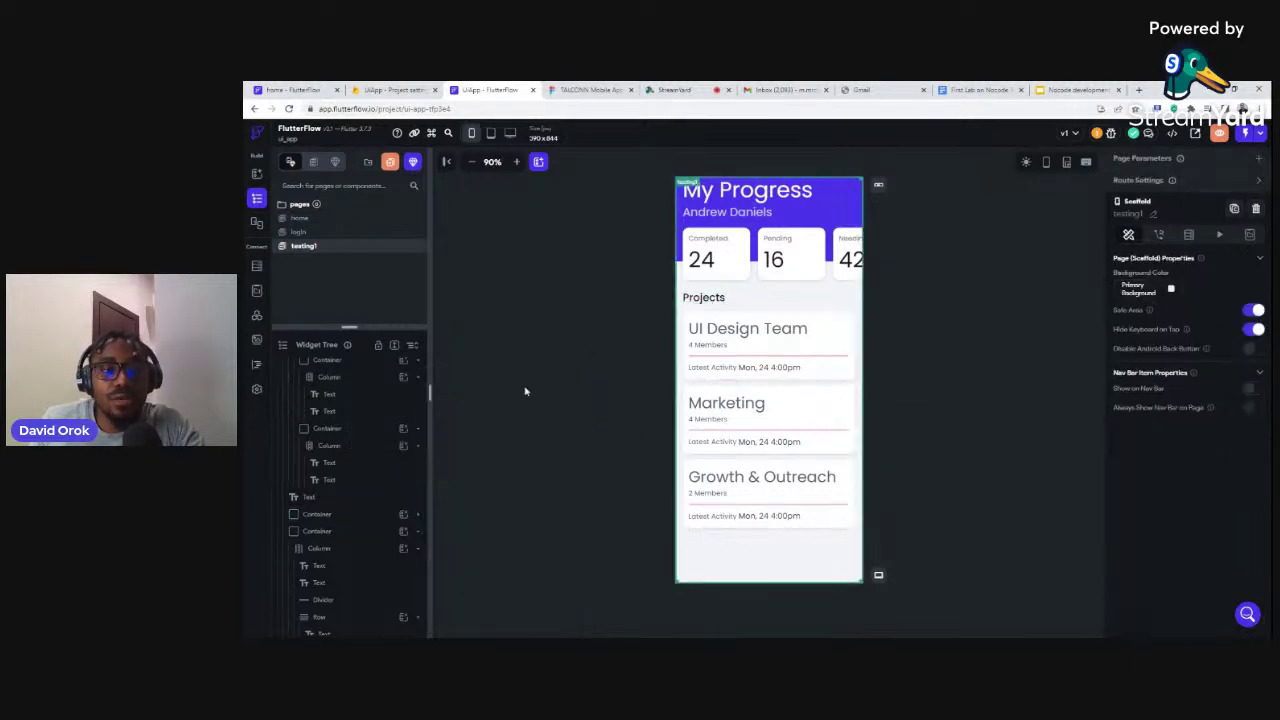
left_click(689, 325)
scroll(361, 450, "down", 3)
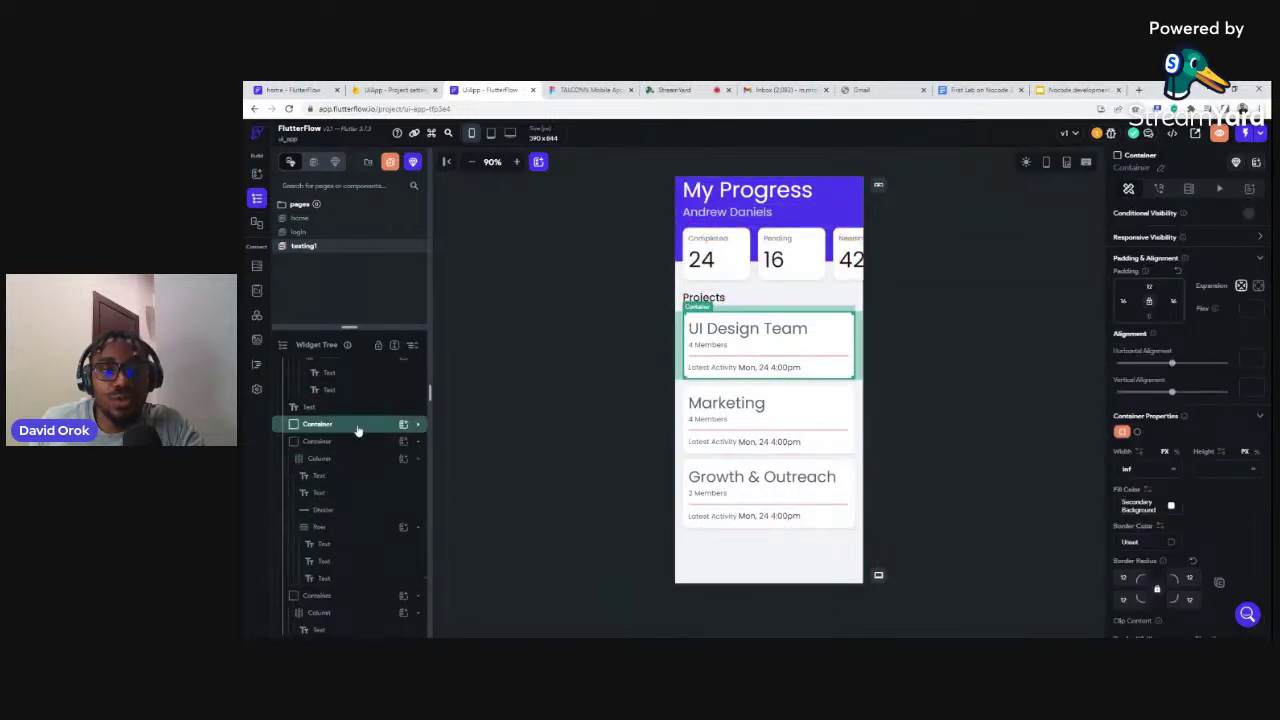
Save the UI Design Team card container as a template named 'card'
right_click(357, 429)
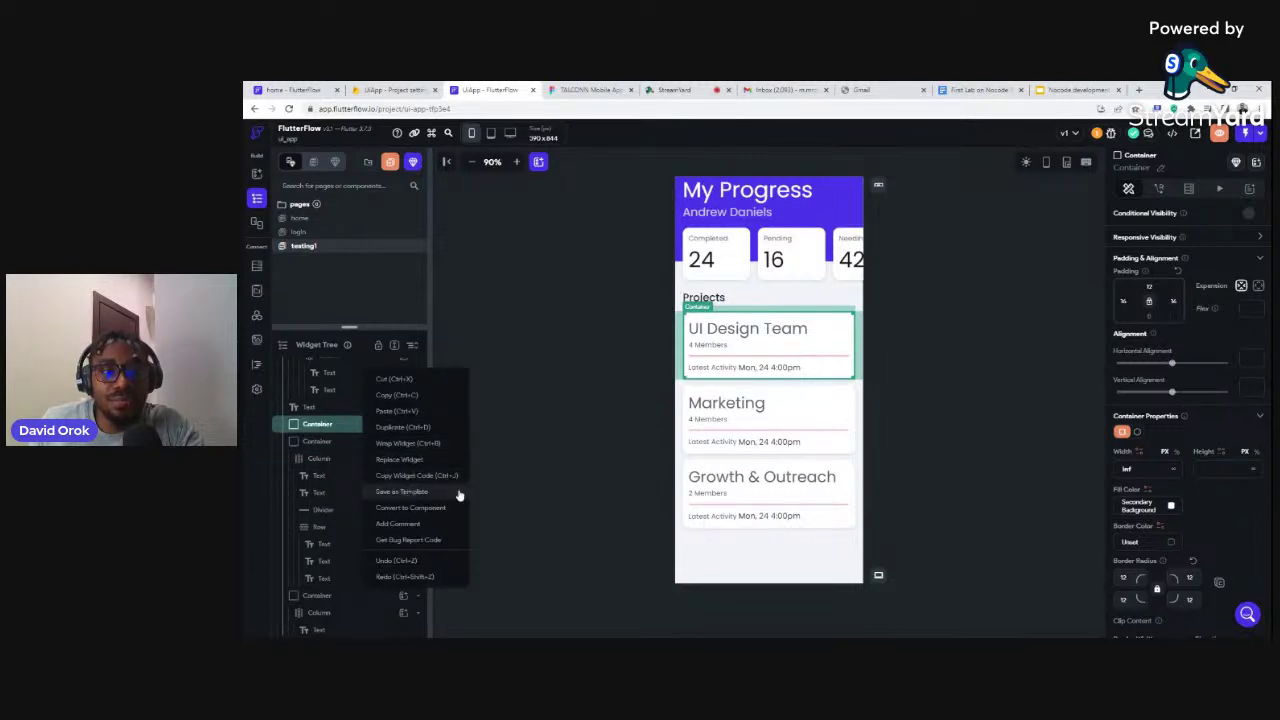
left_click(401, 491)
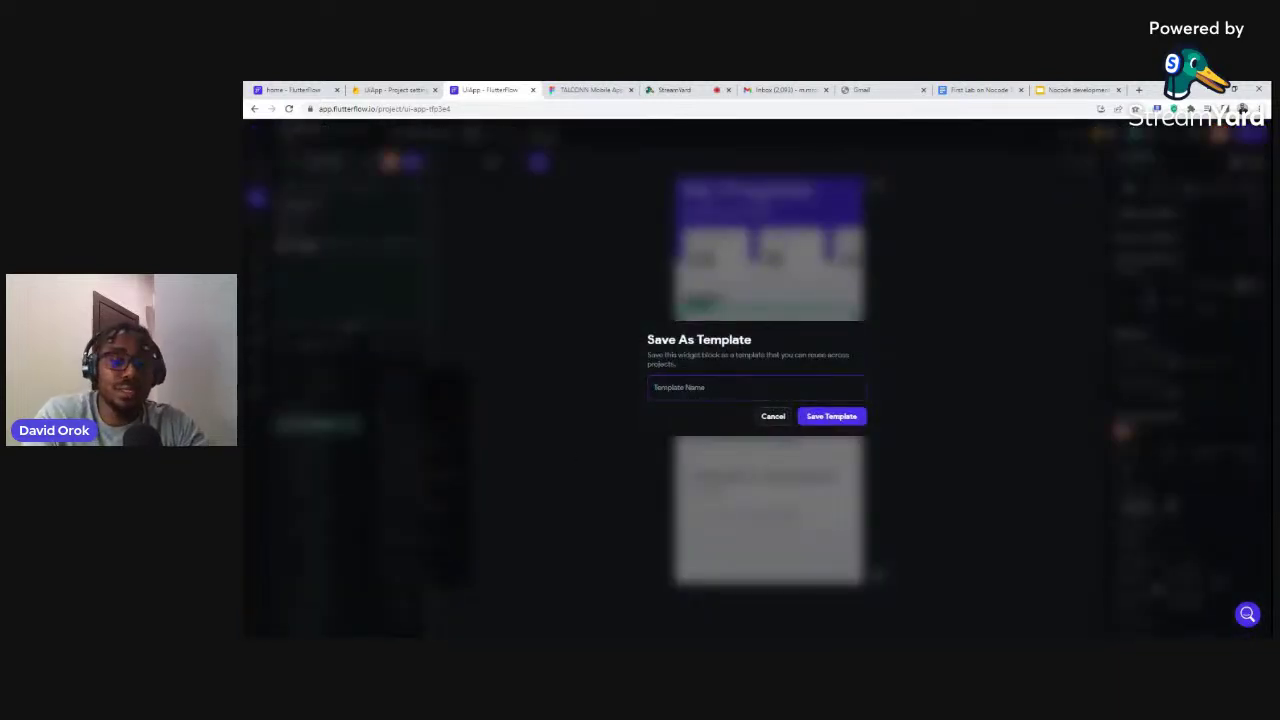
type("card")
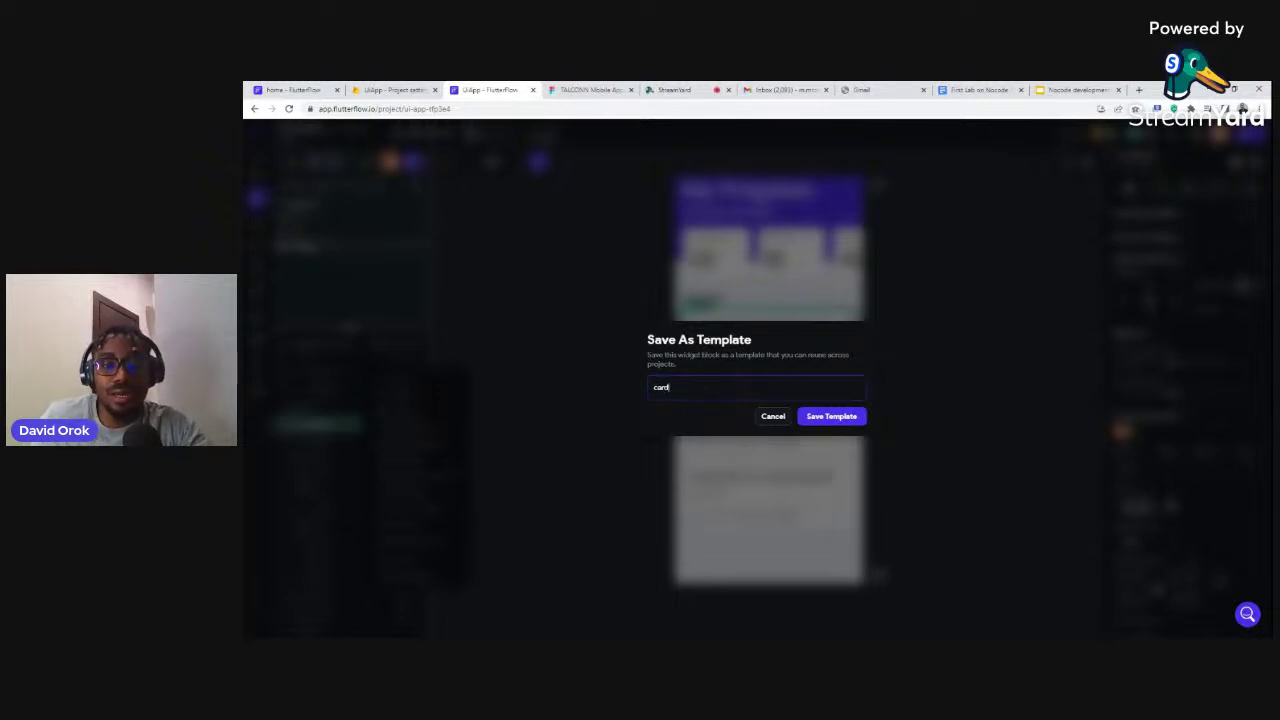
left_click(823, 422)
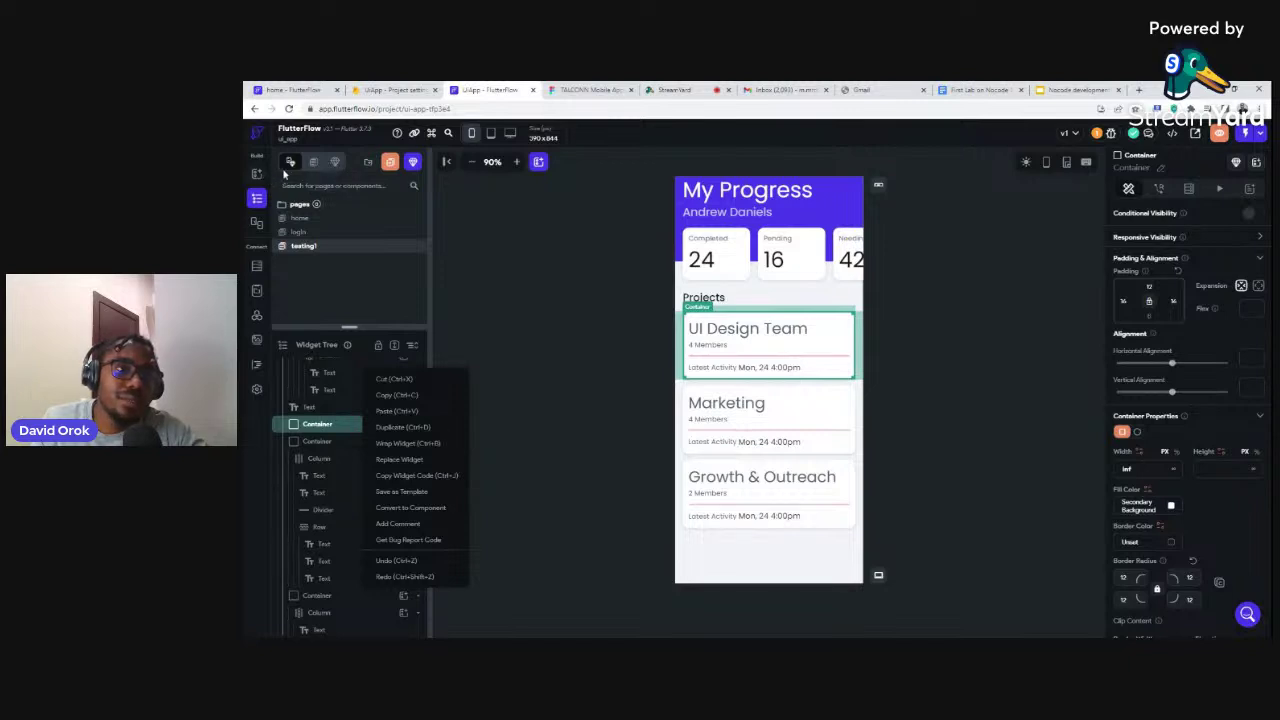
Look through the Components tab and the all-pages overview, then return to the home page
left_click(335, 163)
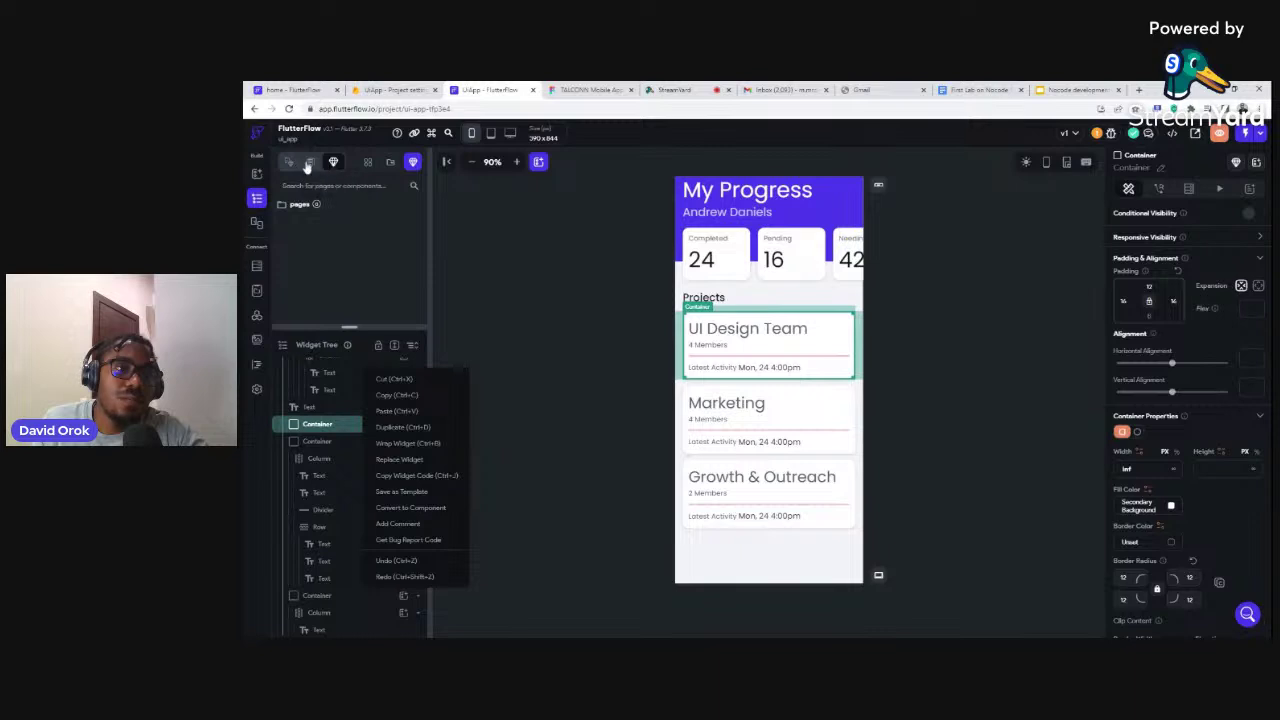
left_click(310, 162)
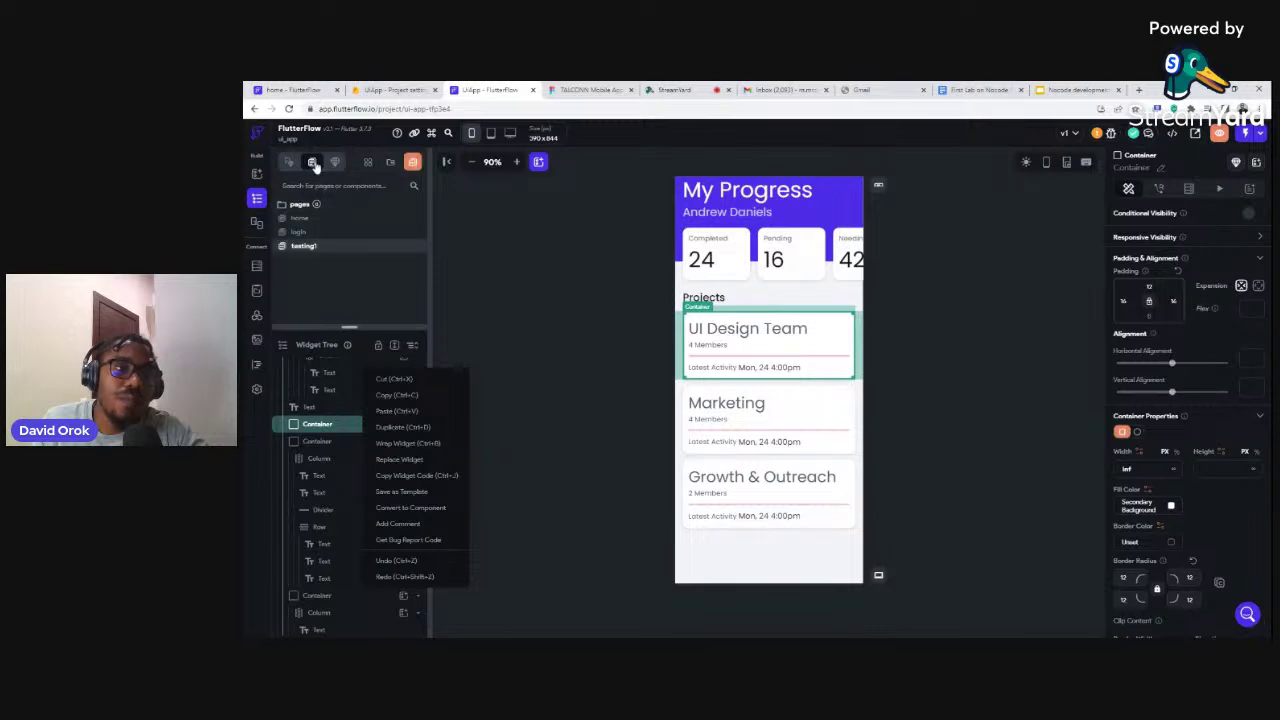
left_click(366, 165)
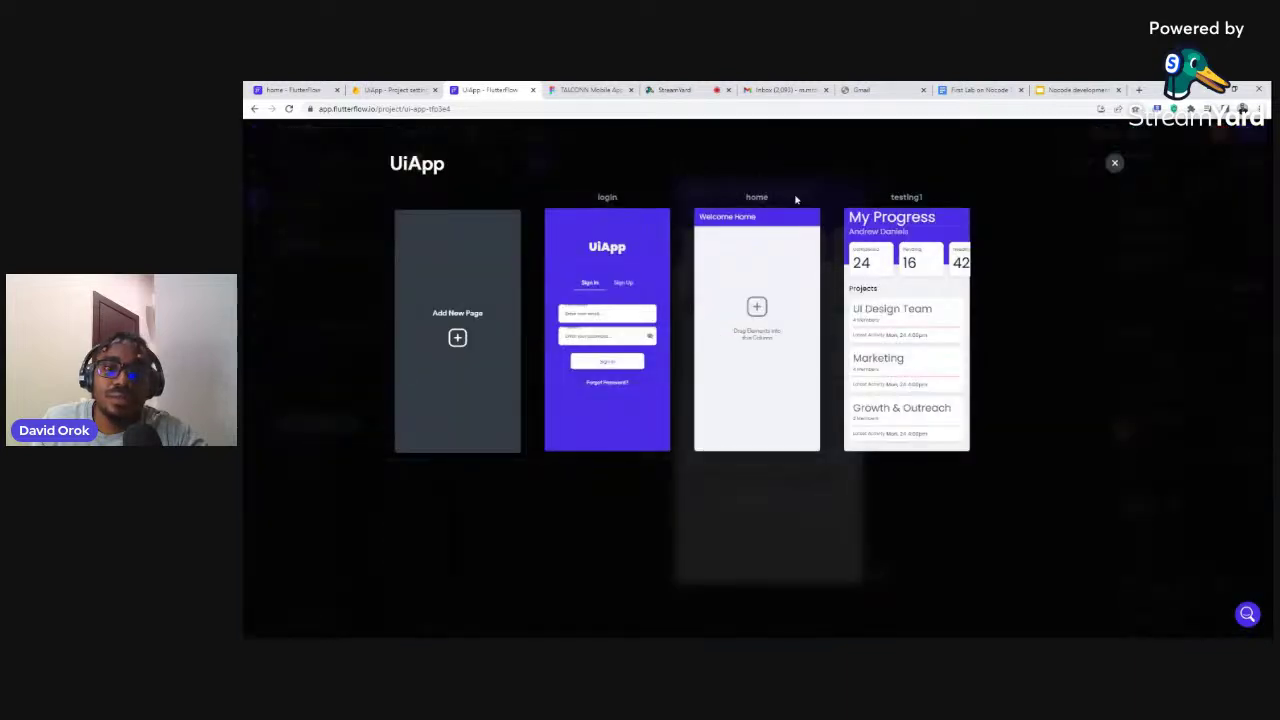
left_click(1113, 164)
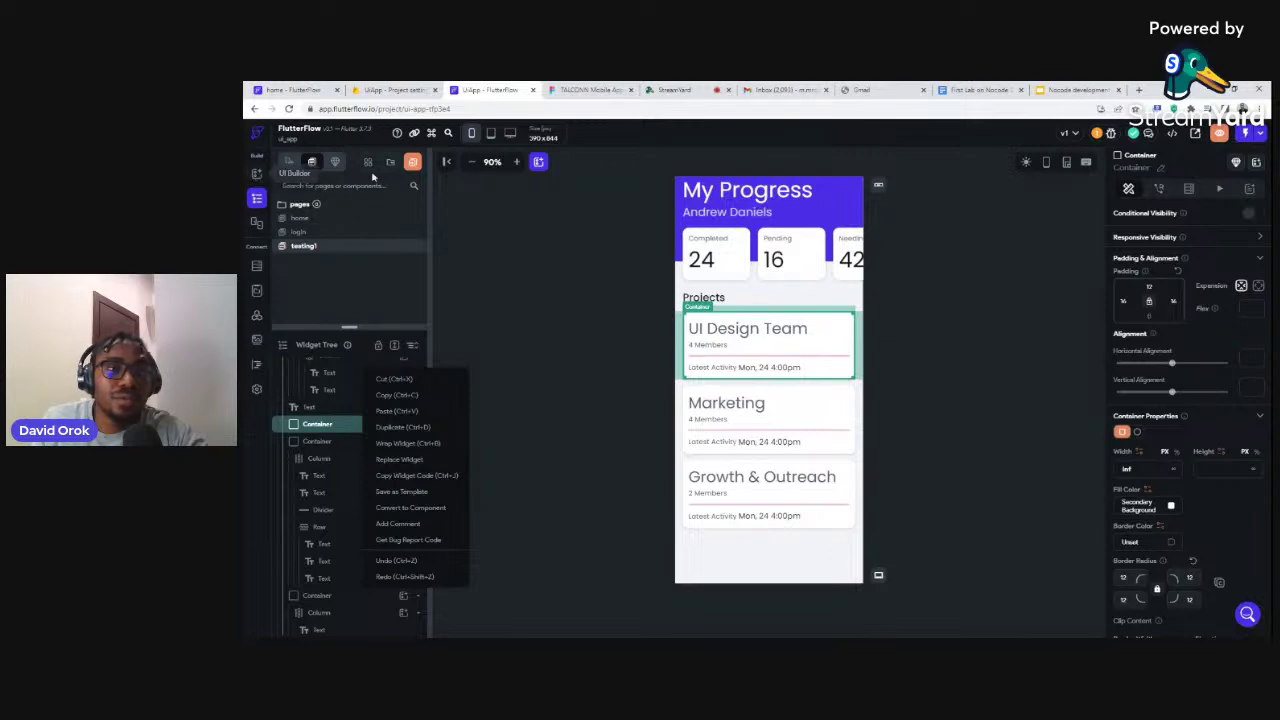
left_click(333, 163)
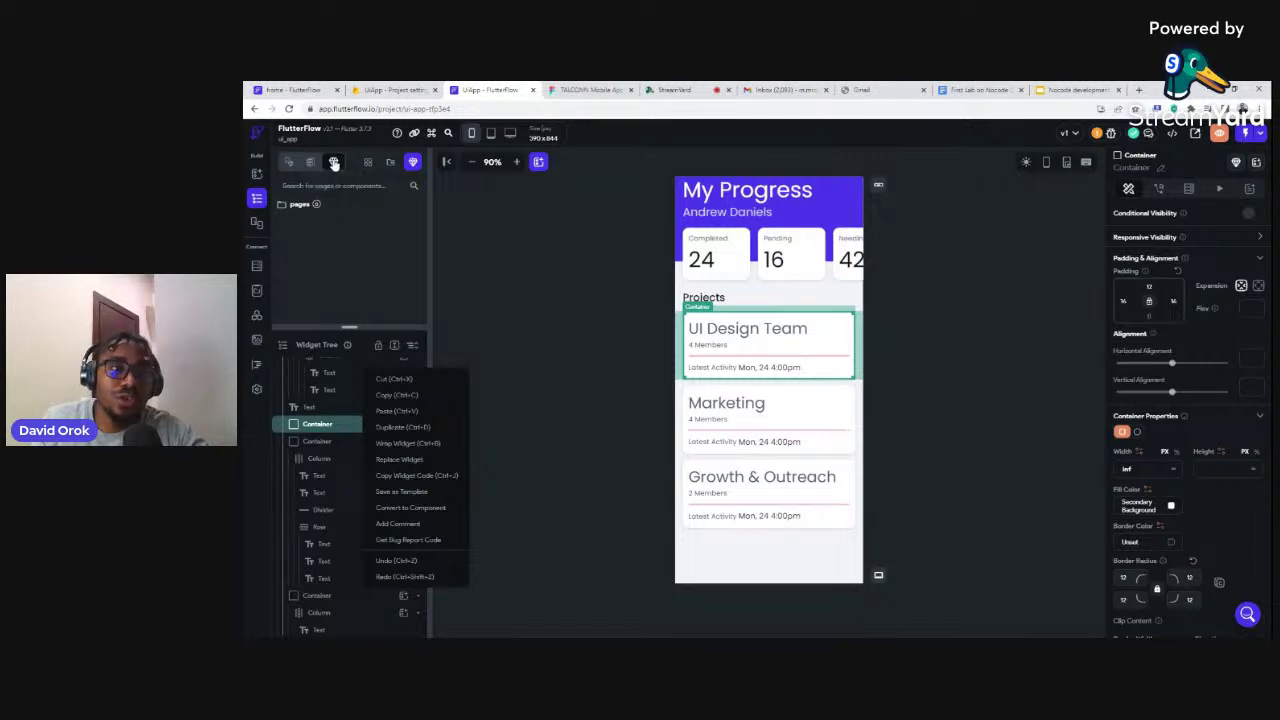
left_click(286, 165)
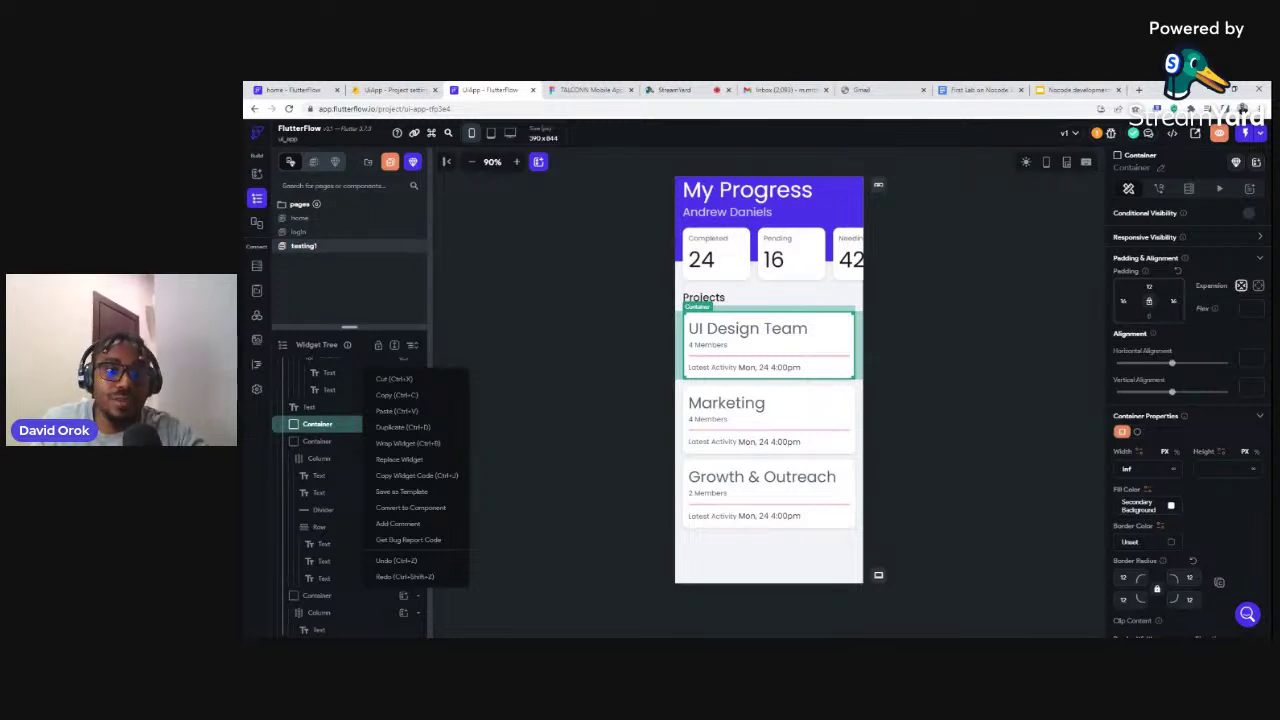
left_click(299, 218)
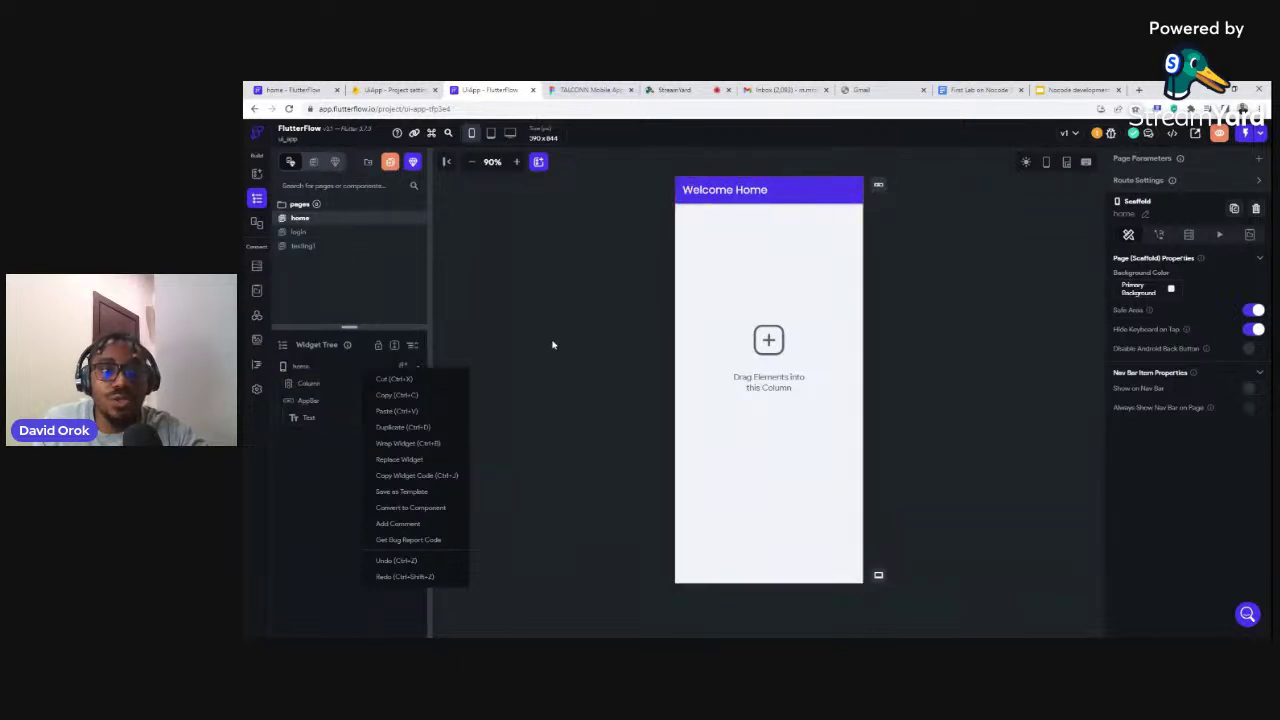
Insert the saved 'card' template into the home page's empty column
left_click(702, 266)
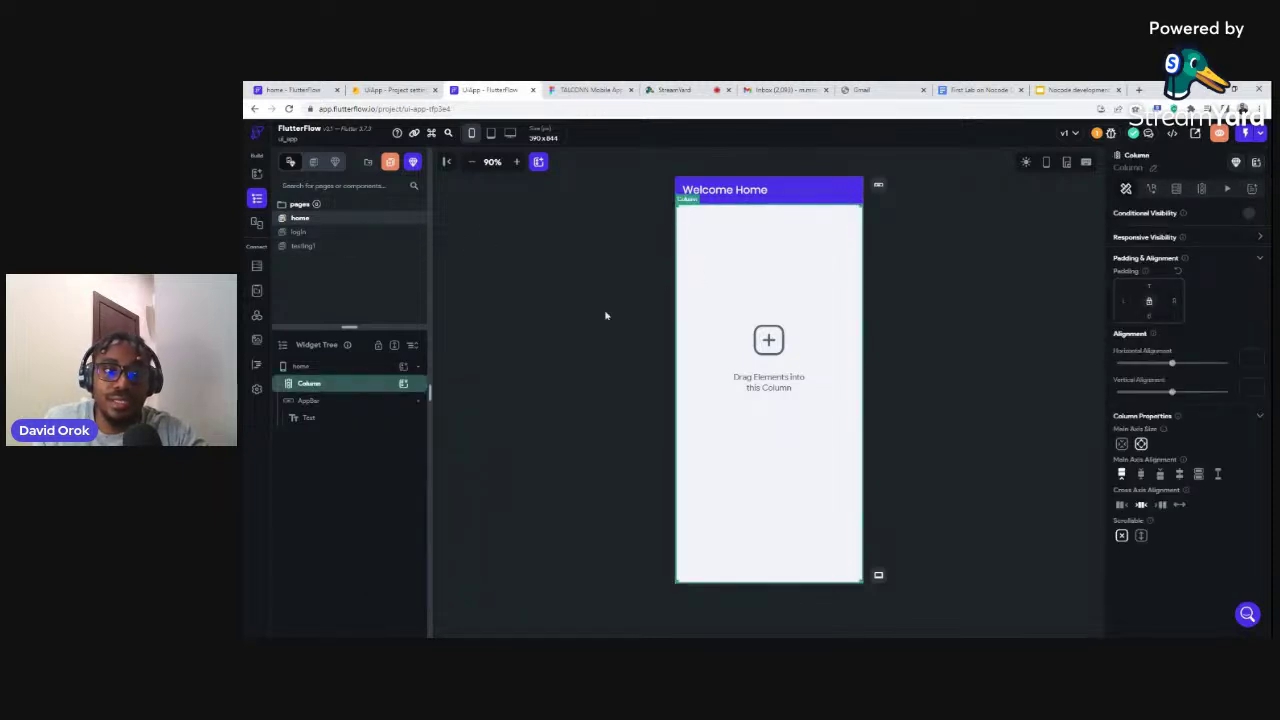
left_click(403, 384)
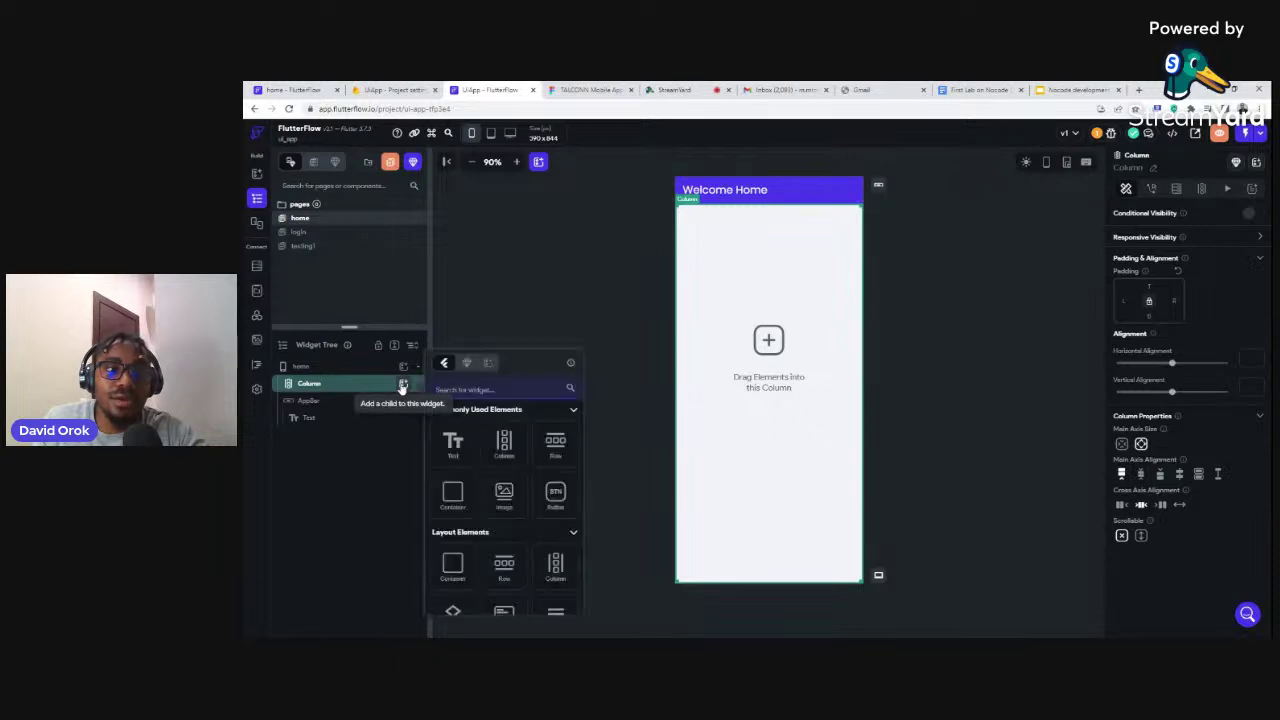
left_click(488, 365)
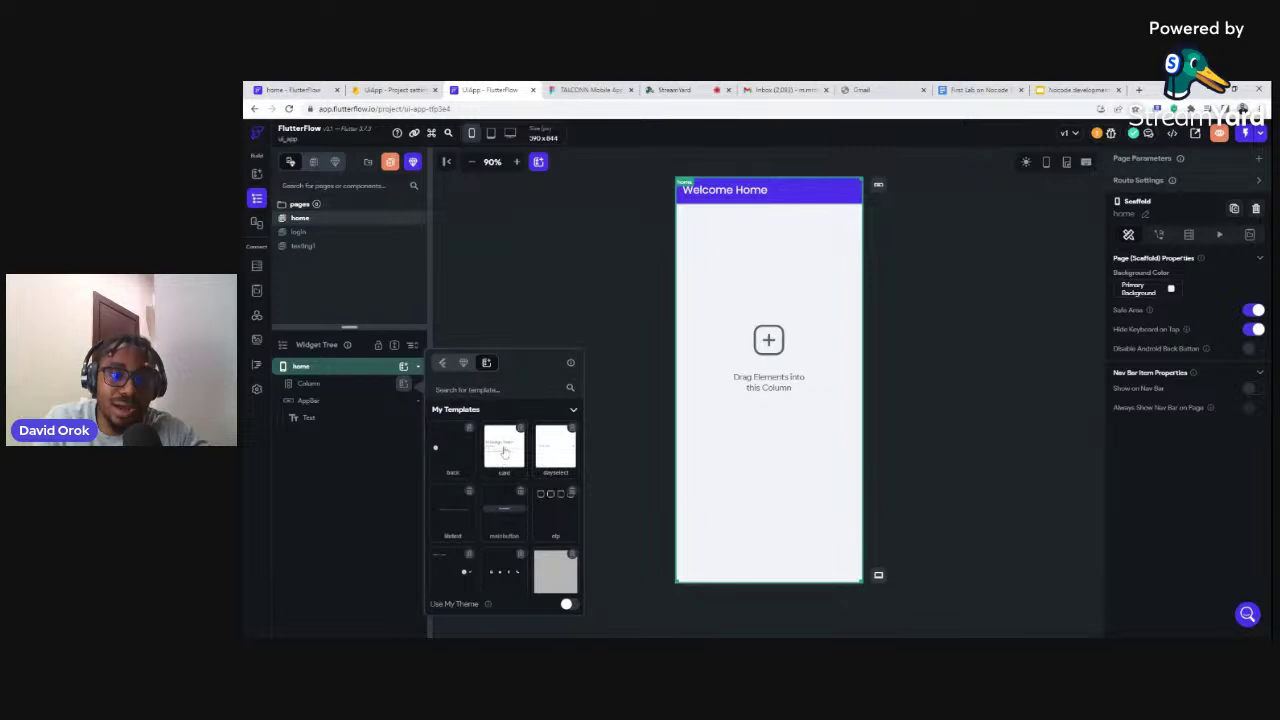
left_click(504, 452)
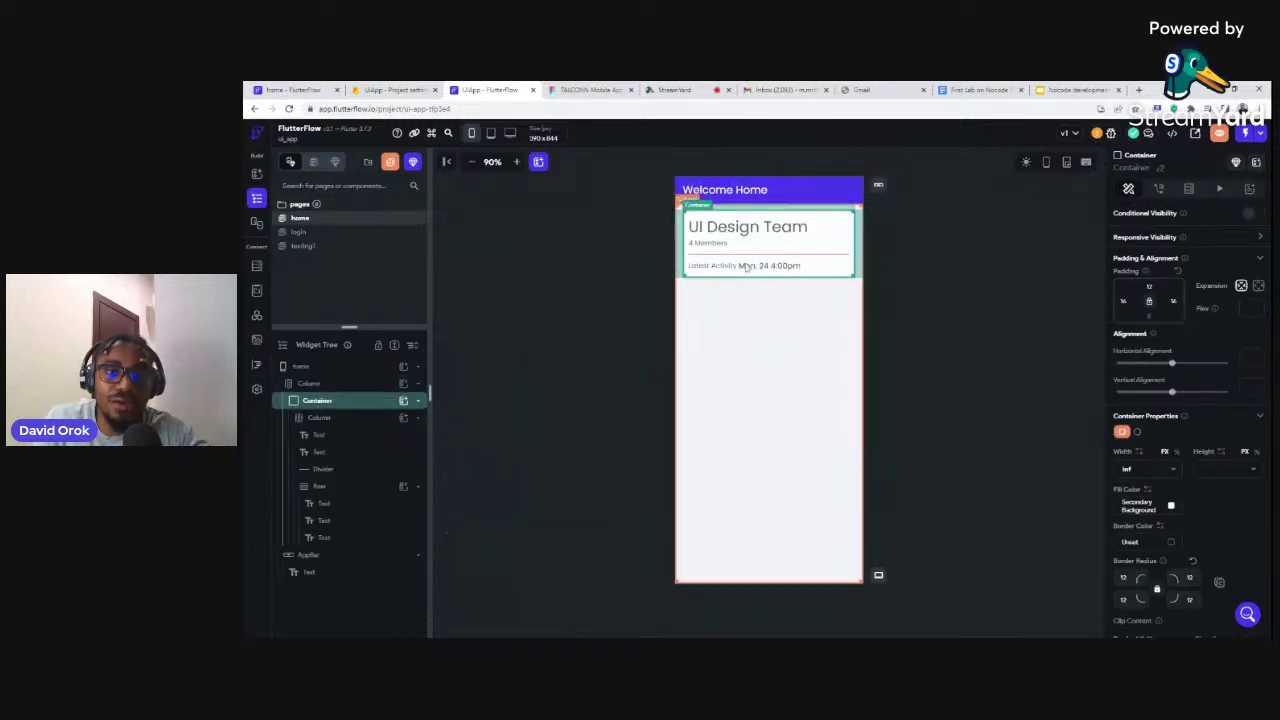
left_click(867, 298)
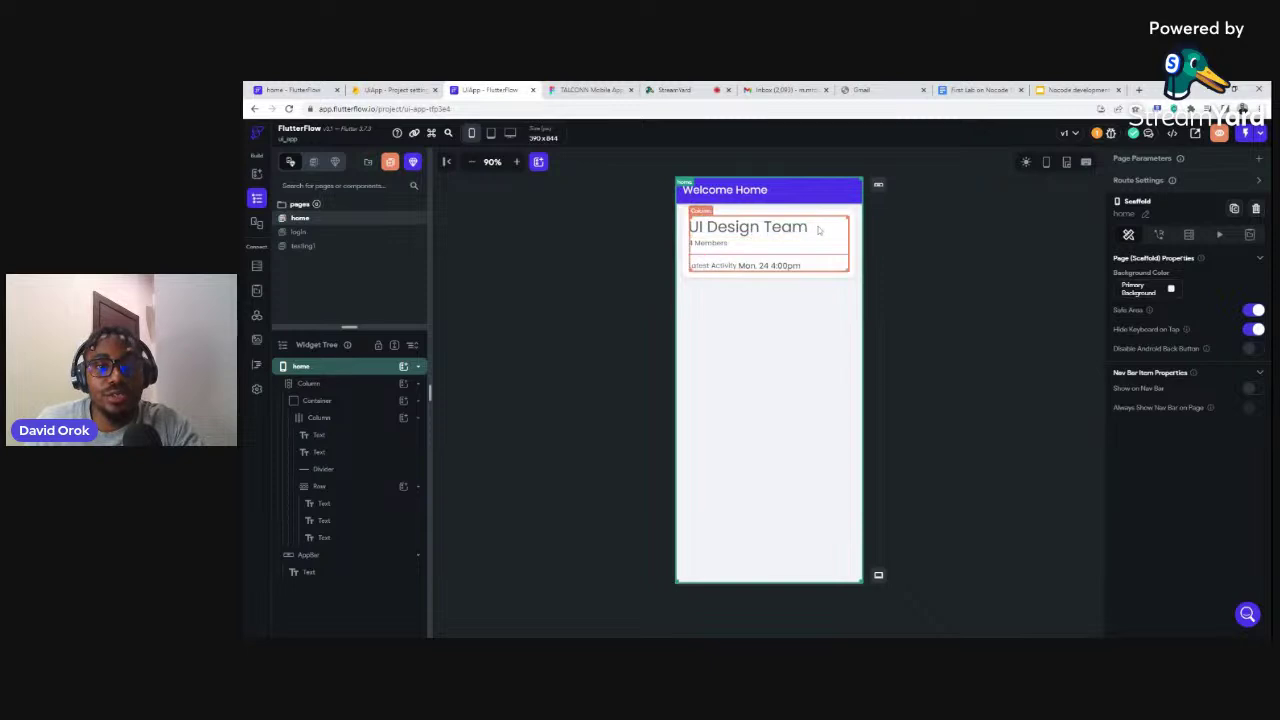
Open the new-page template gallery and scroll through the Auth templates
left_click(390, 163)
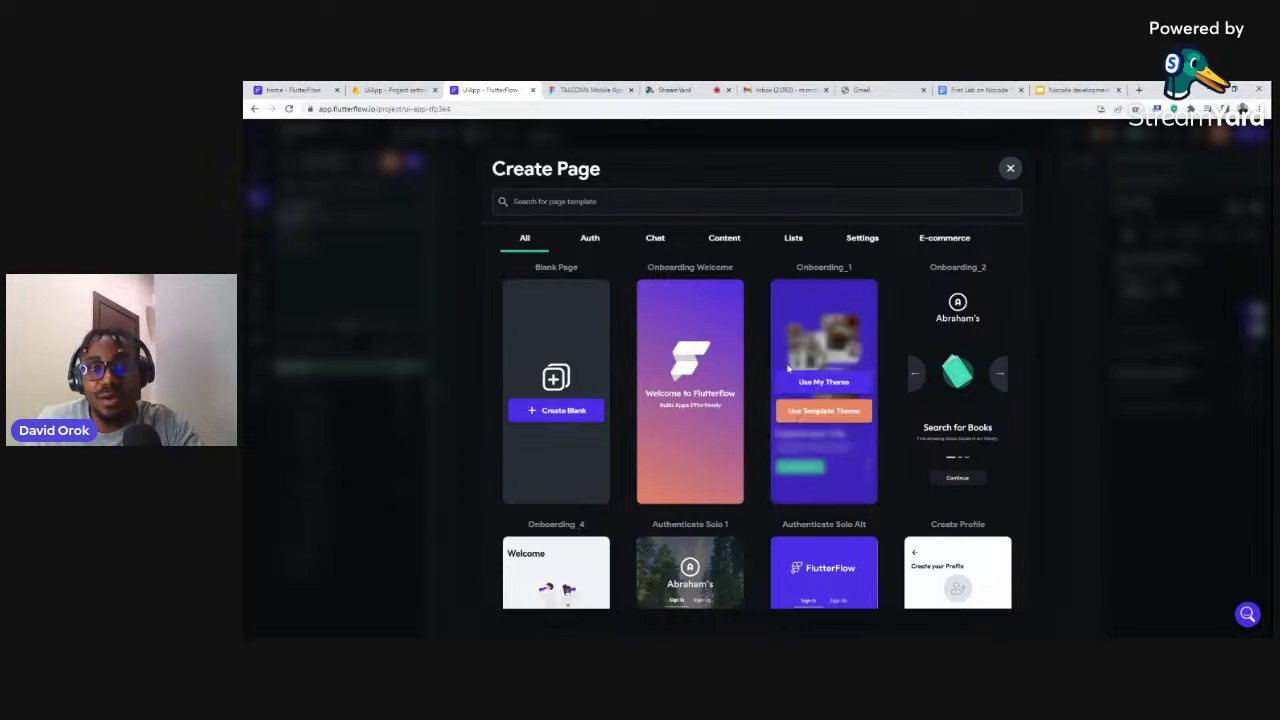
mouse_move(858, 425)
scroll(792, 433, "down", 5)
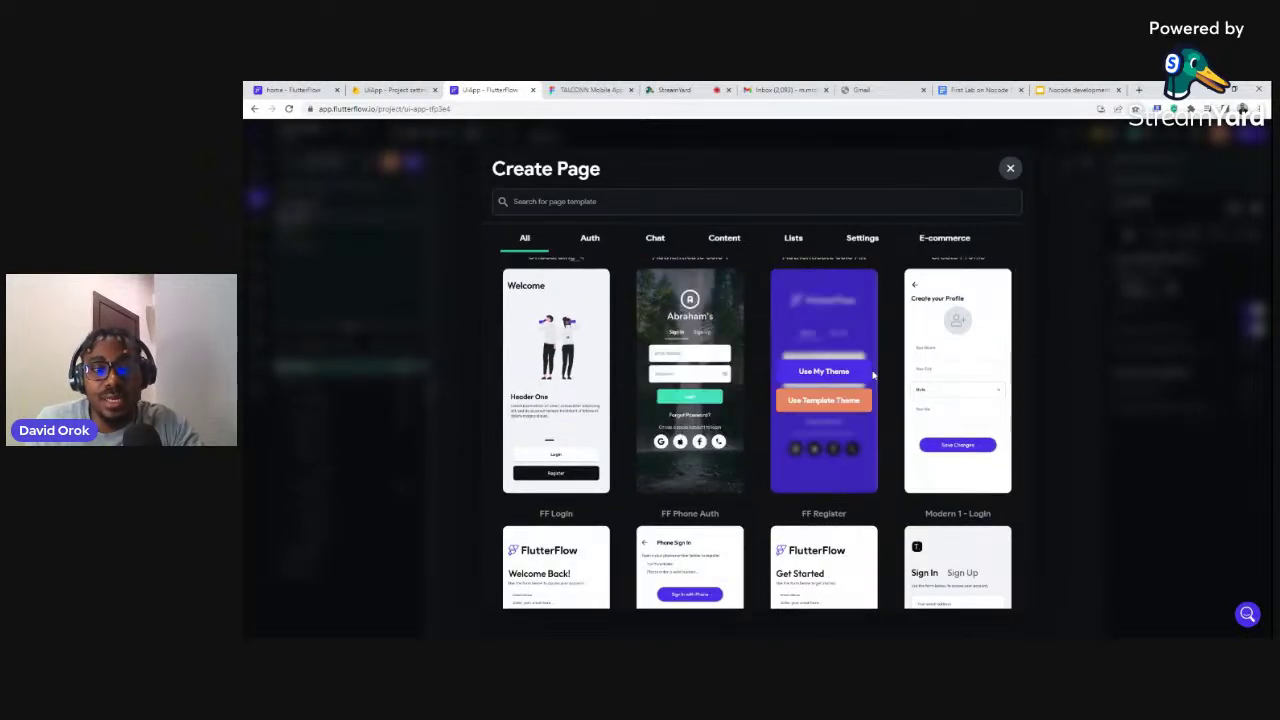
scroll(824, 380, "down", 5)
left_click(588, 240)
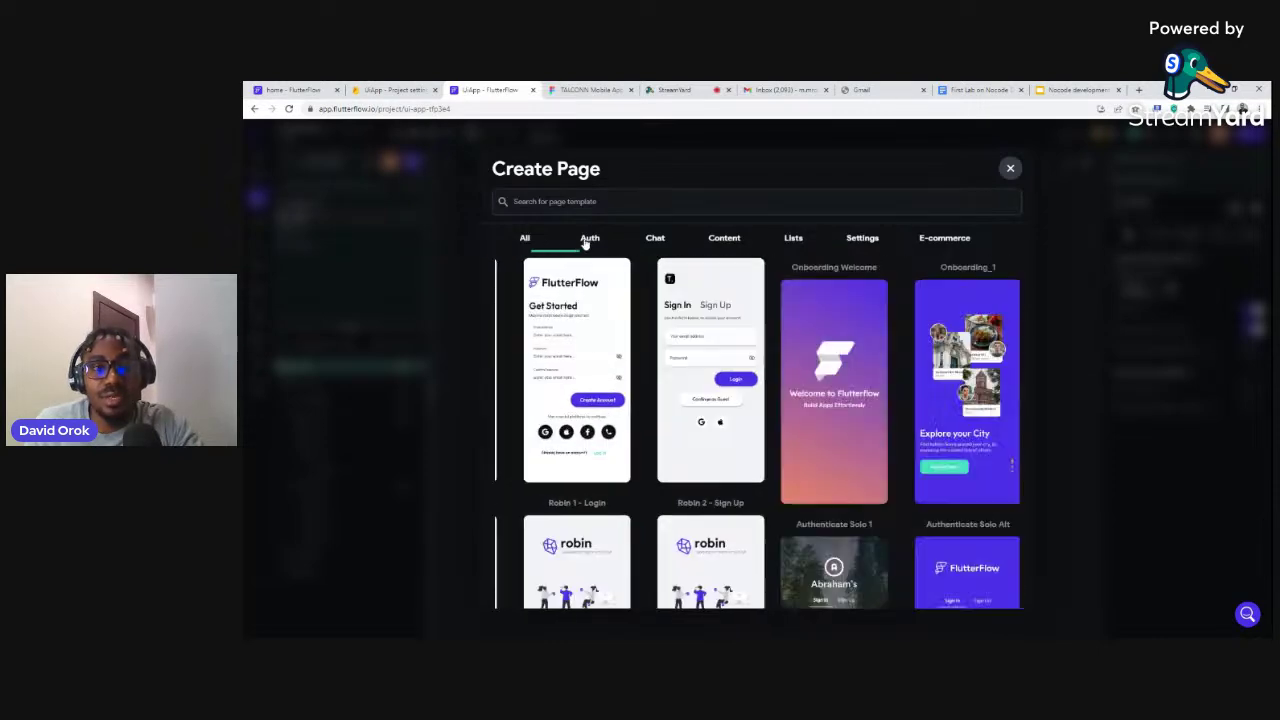
scroll(766, 398, "down", 5)
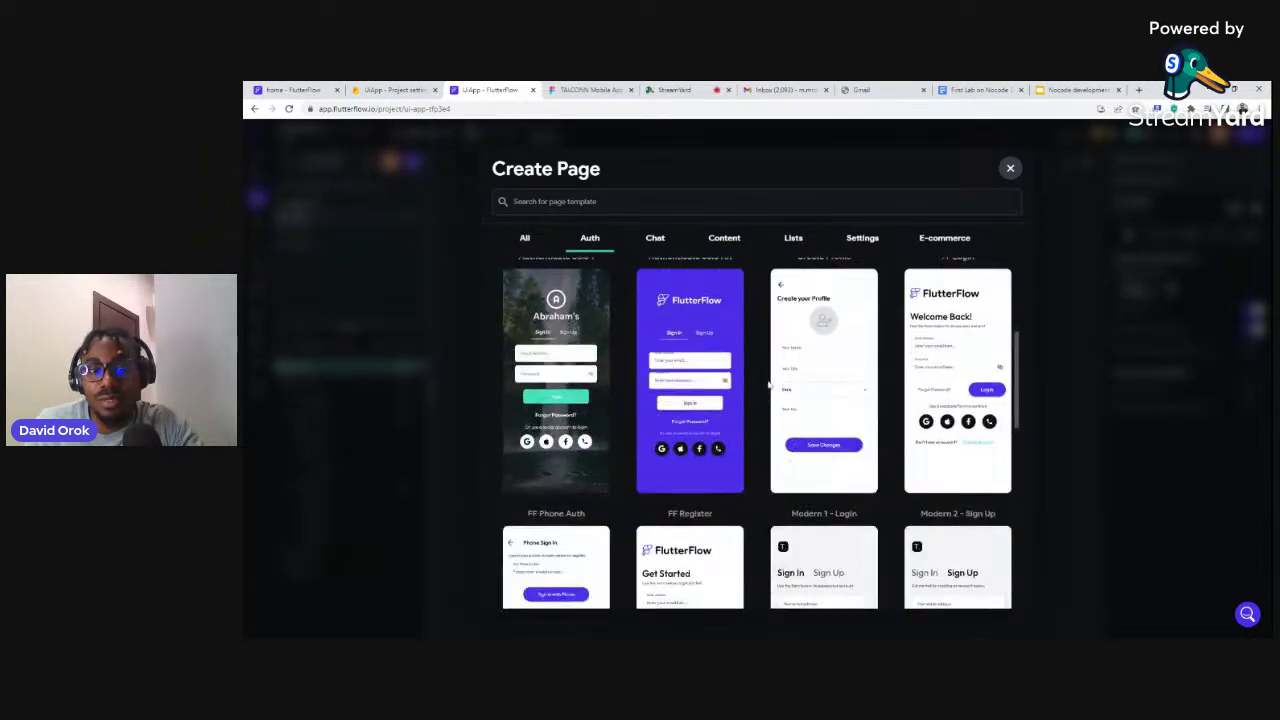
scroll(768, 385, "down", 4)
scroll(770, 370, "down", 7)
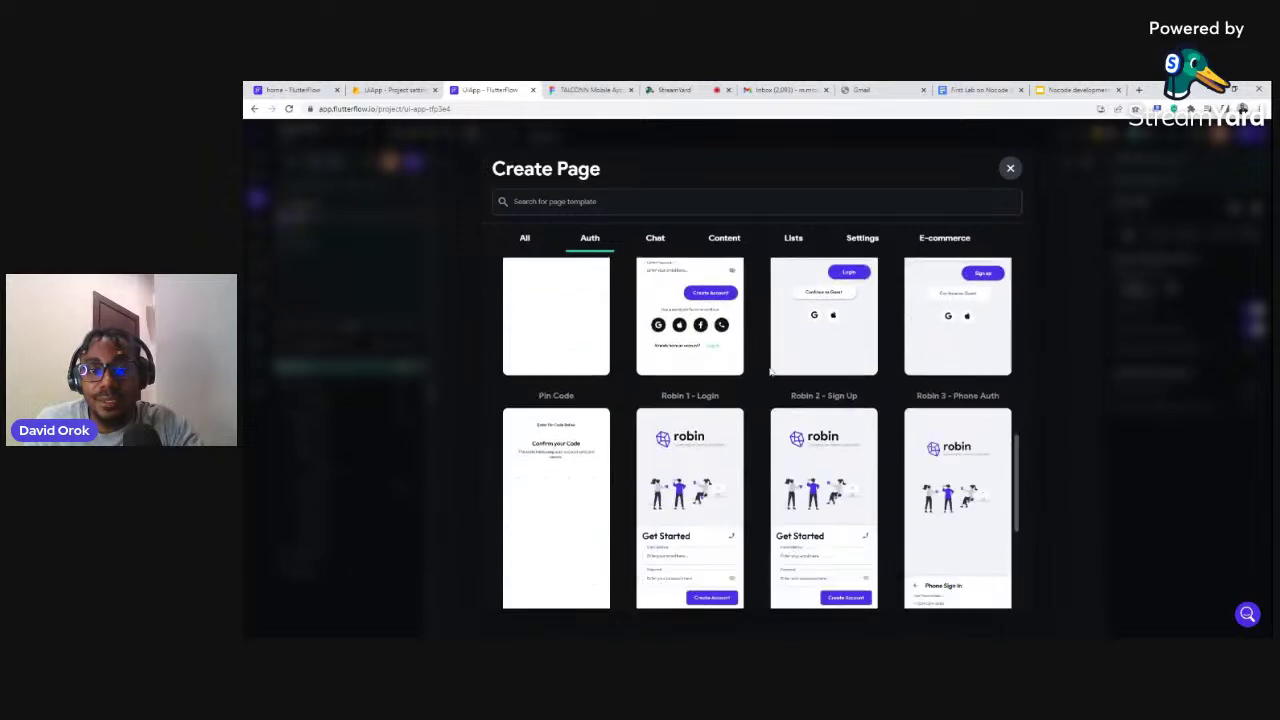
scroll(770, 368, "up", 4)
scroll(770, 368, "up", 2)
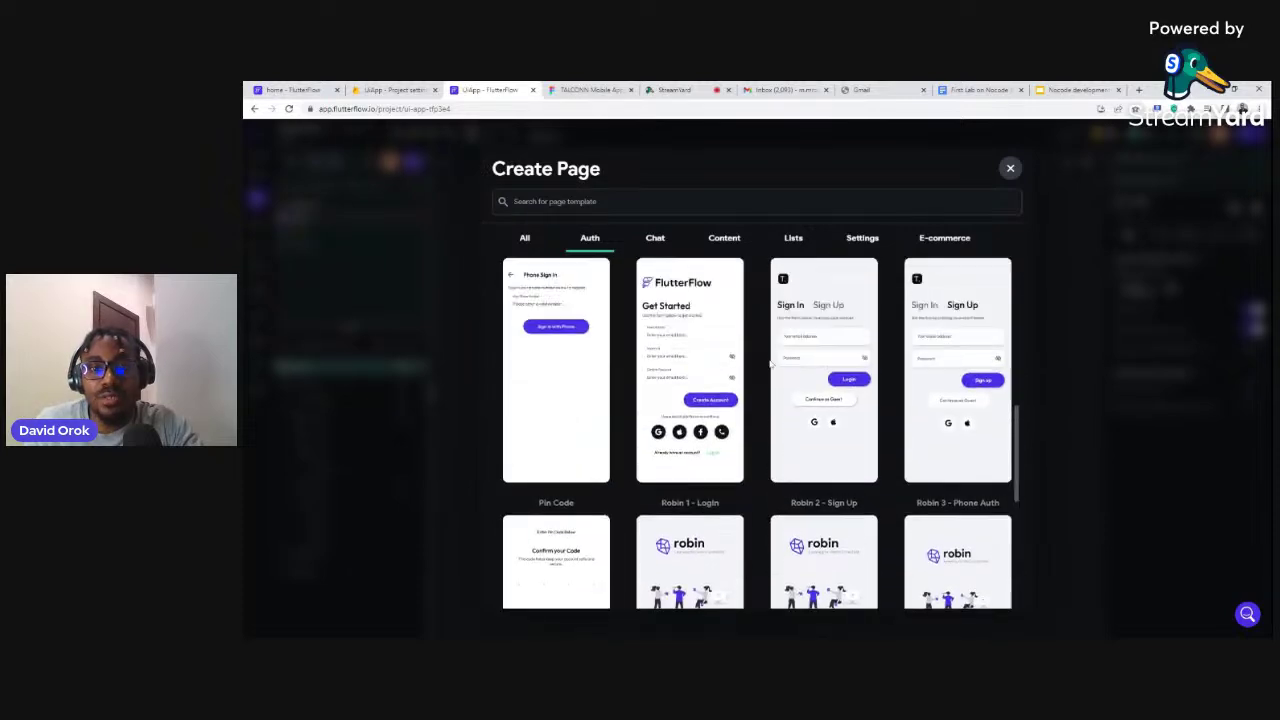
Glance at the Chat templates, then scroll through Content templates like Quiz_1 and TaskFinder
left_click(662, 240)
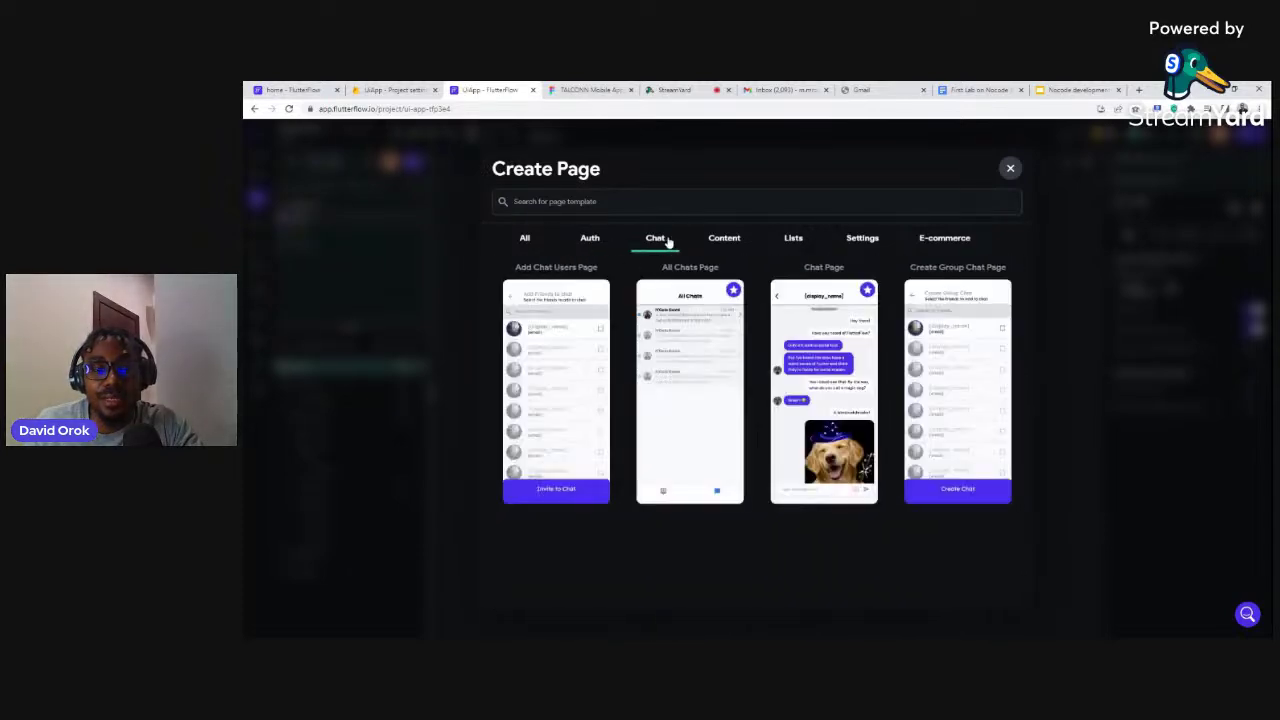
mouse_move(789, 356)
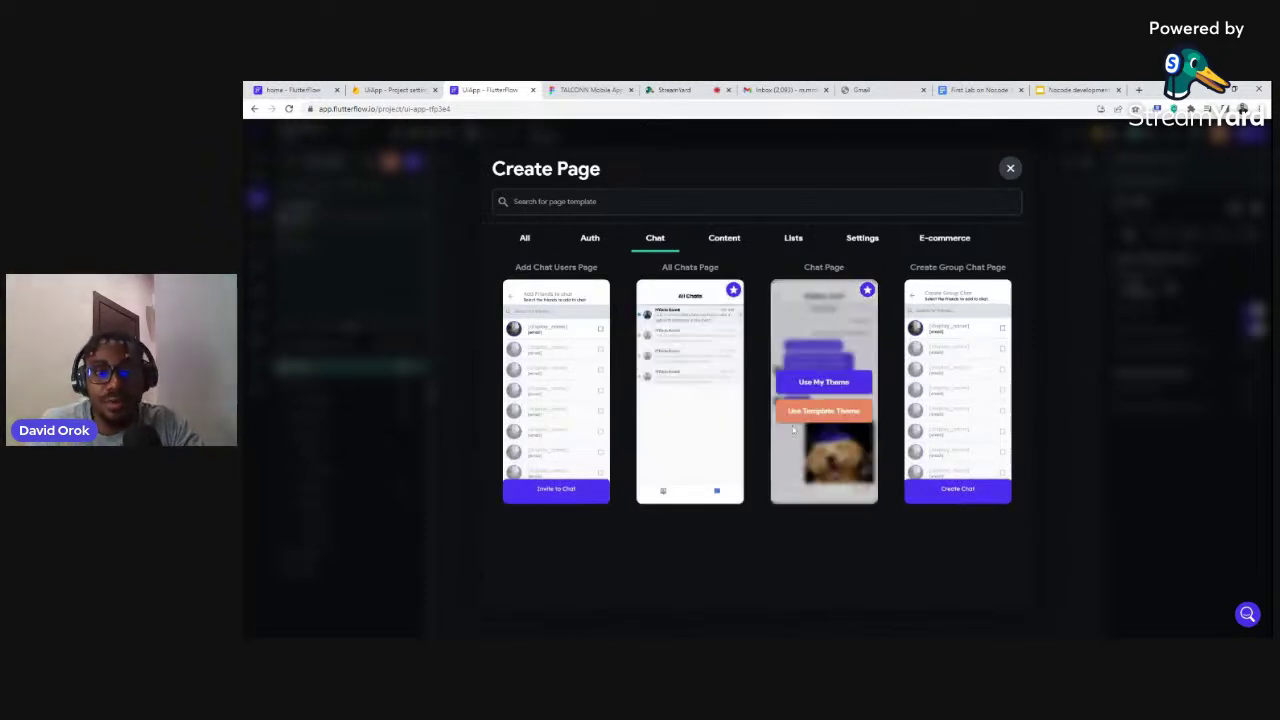
left_click(727, 239)
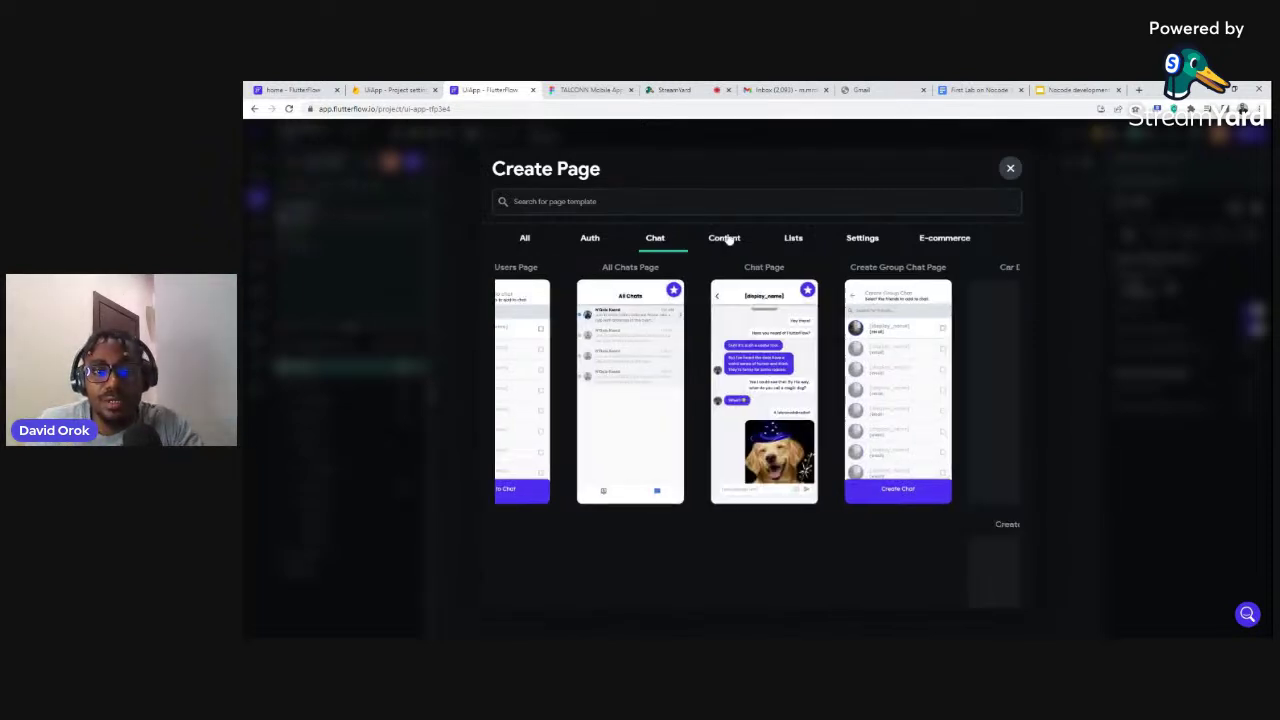
scroll(800, 440, "down", 3)
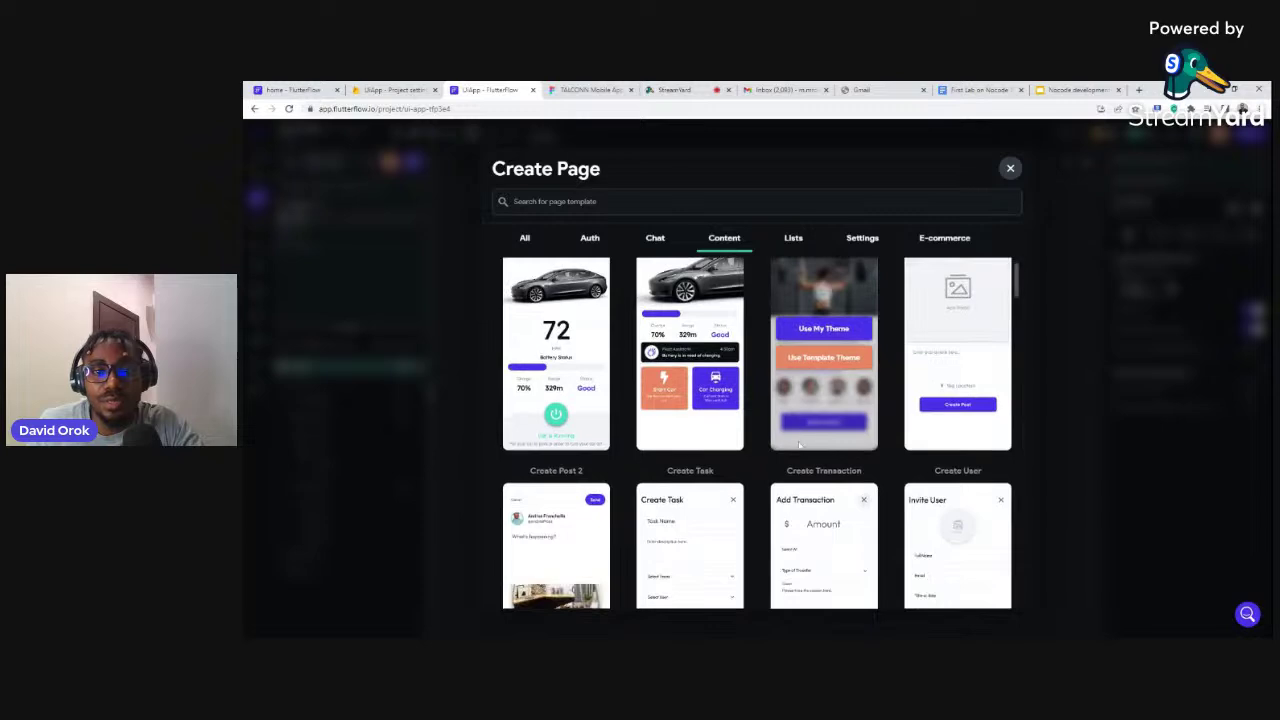
scroll(800, 441, "down", 3)
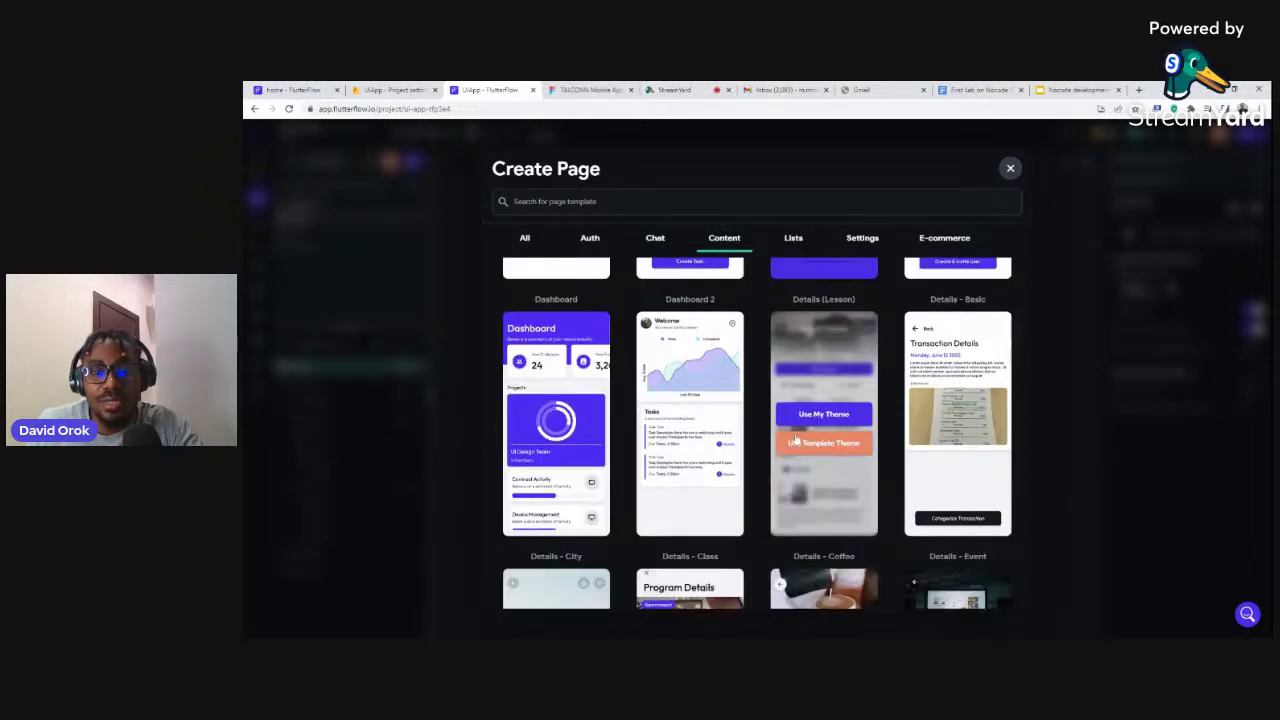
scroll(795, 432, "down", 3)
scroll(800, 436, "down", 3)
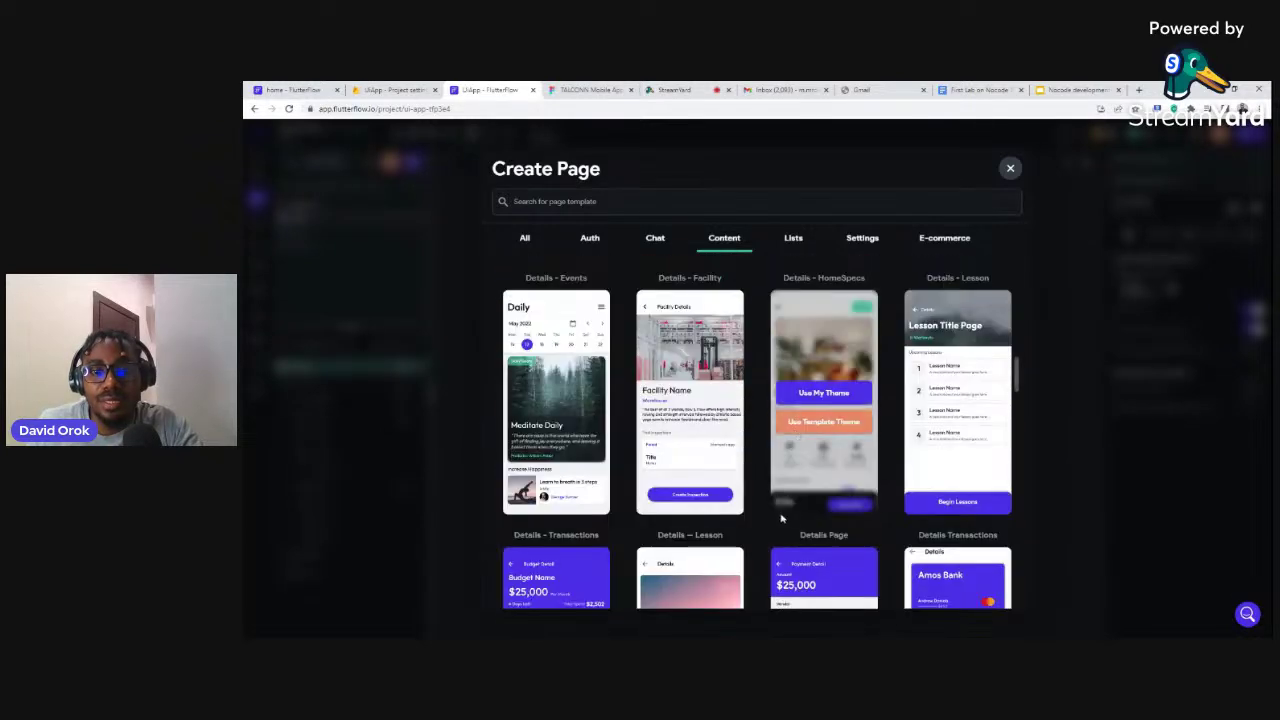
scroll(822, 443, "down", 3)
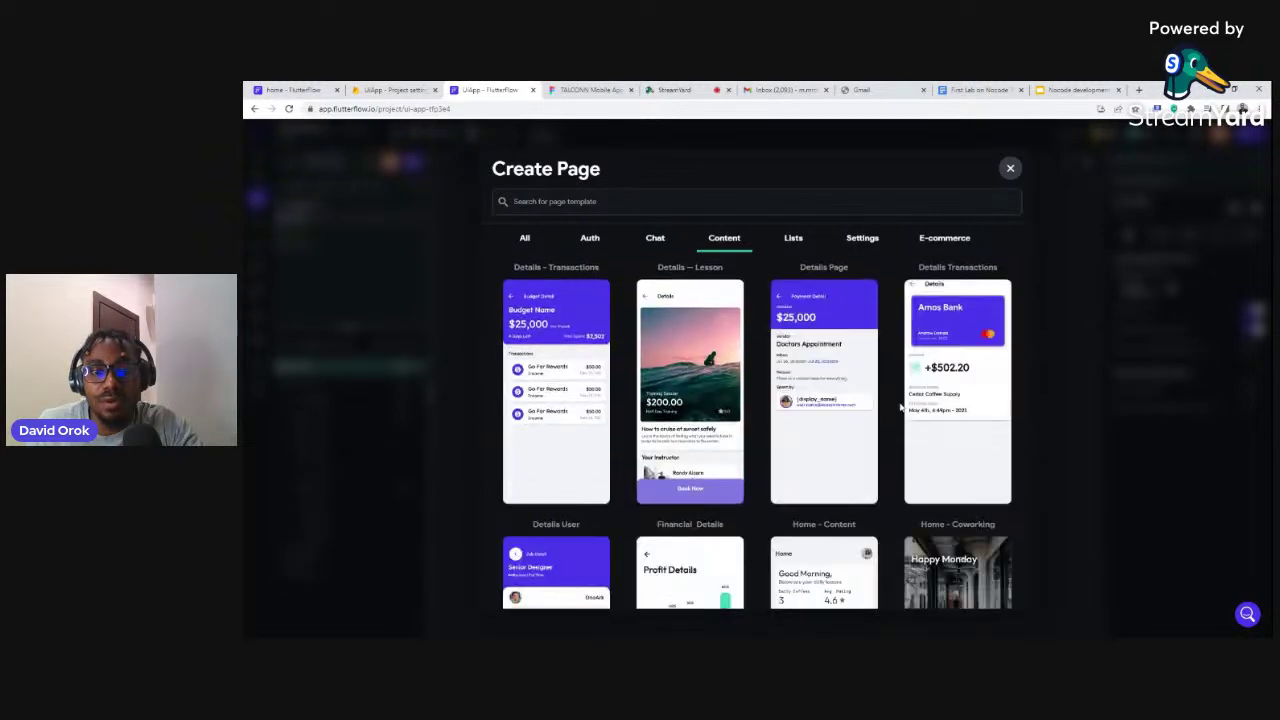
scroll(898, 407, "down", 2)
scroll(898, 407, "down", 3)
scroll(795, 410, "down", 3)
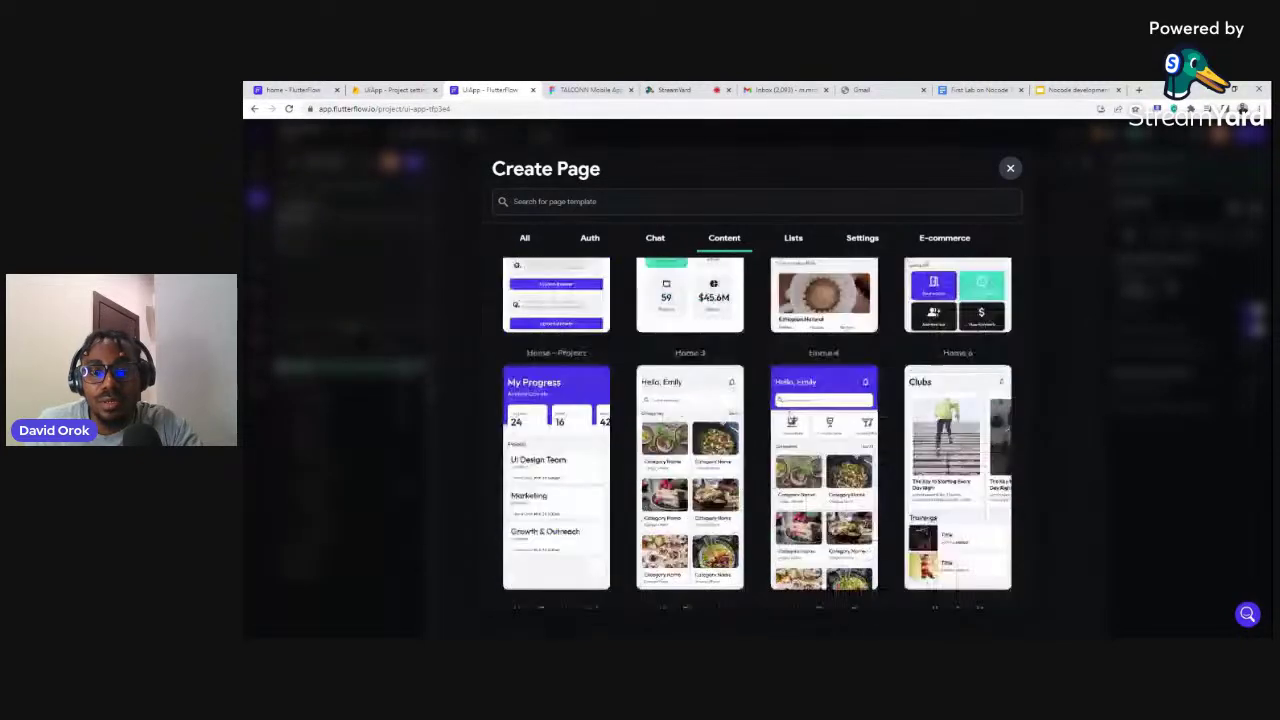
scroll(795, 410, "down", 3)
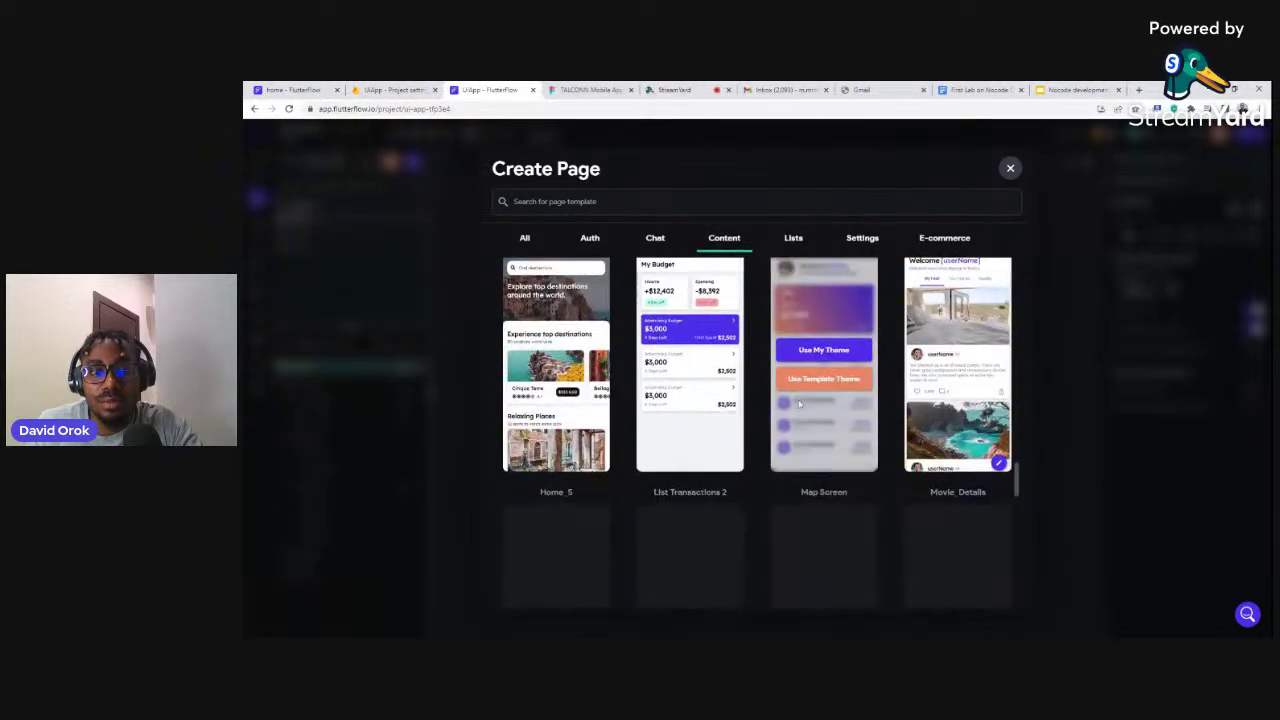
scroll(800, 400, "down", 3)
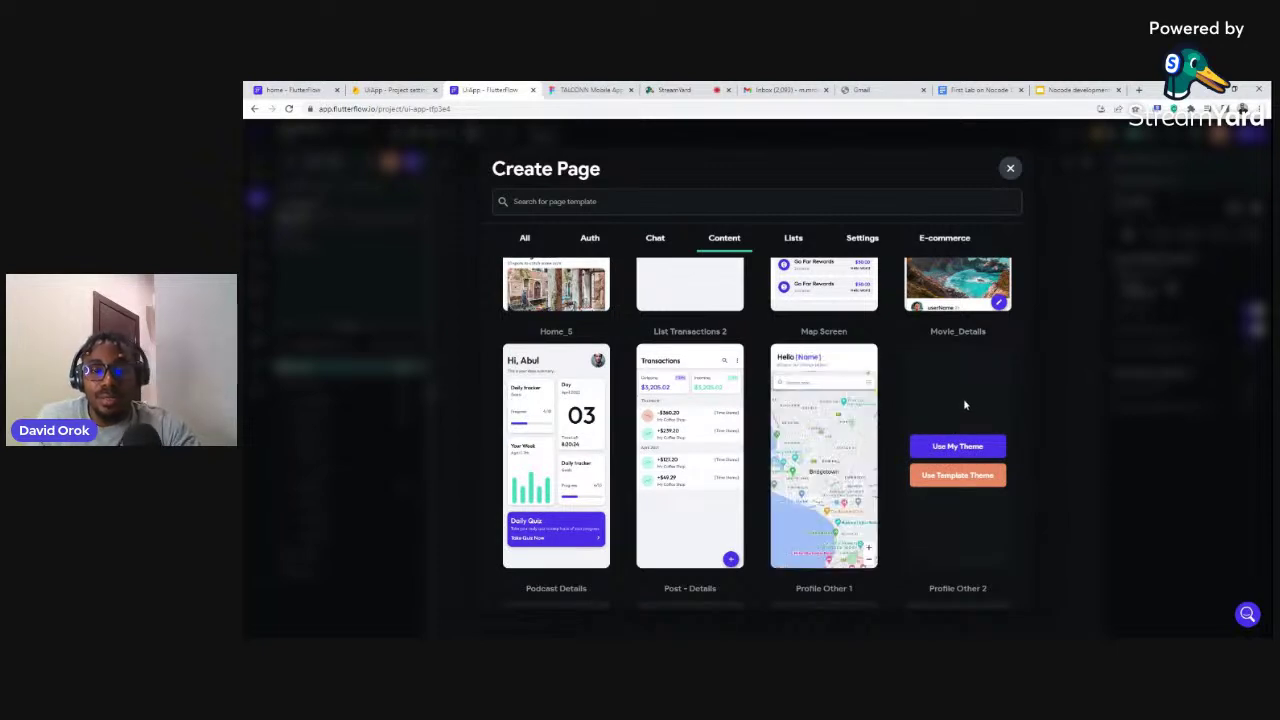
scroll(861, 424, "down", 1)
scroll(861, 424, "down", 3)
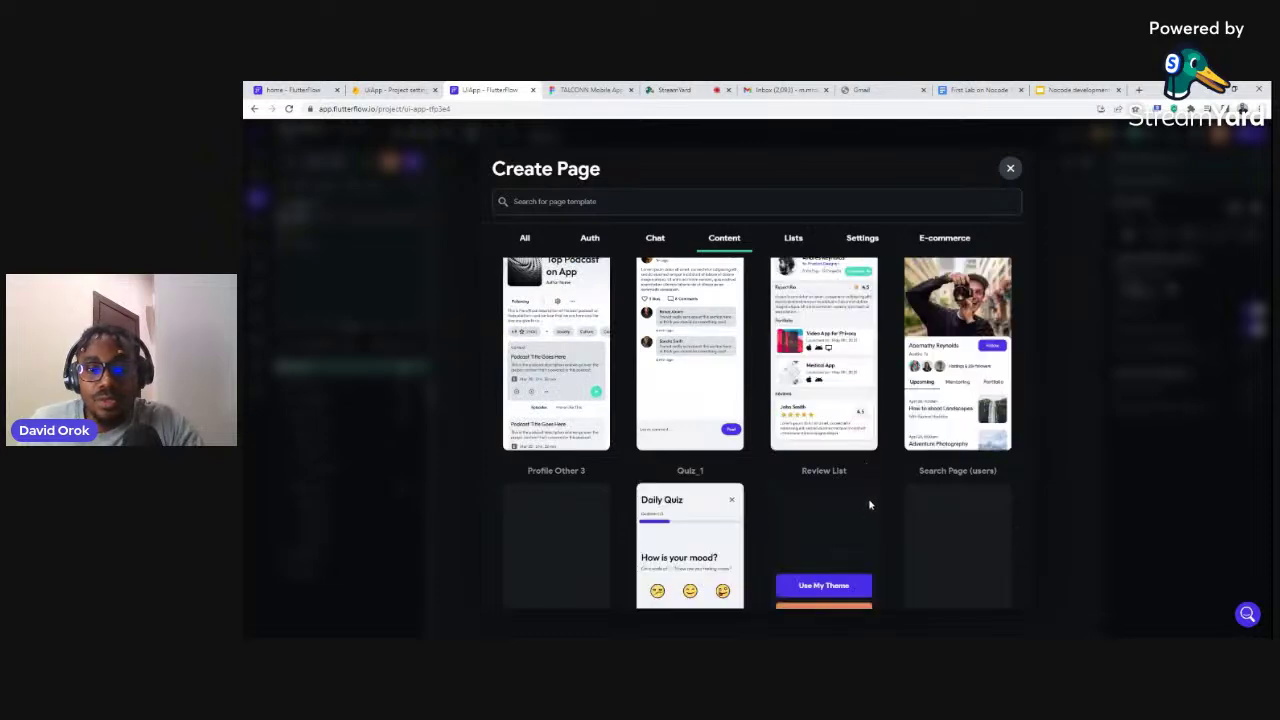
scroll(842, 481, "up", 1)
scroll(845, 490, "down", 3)
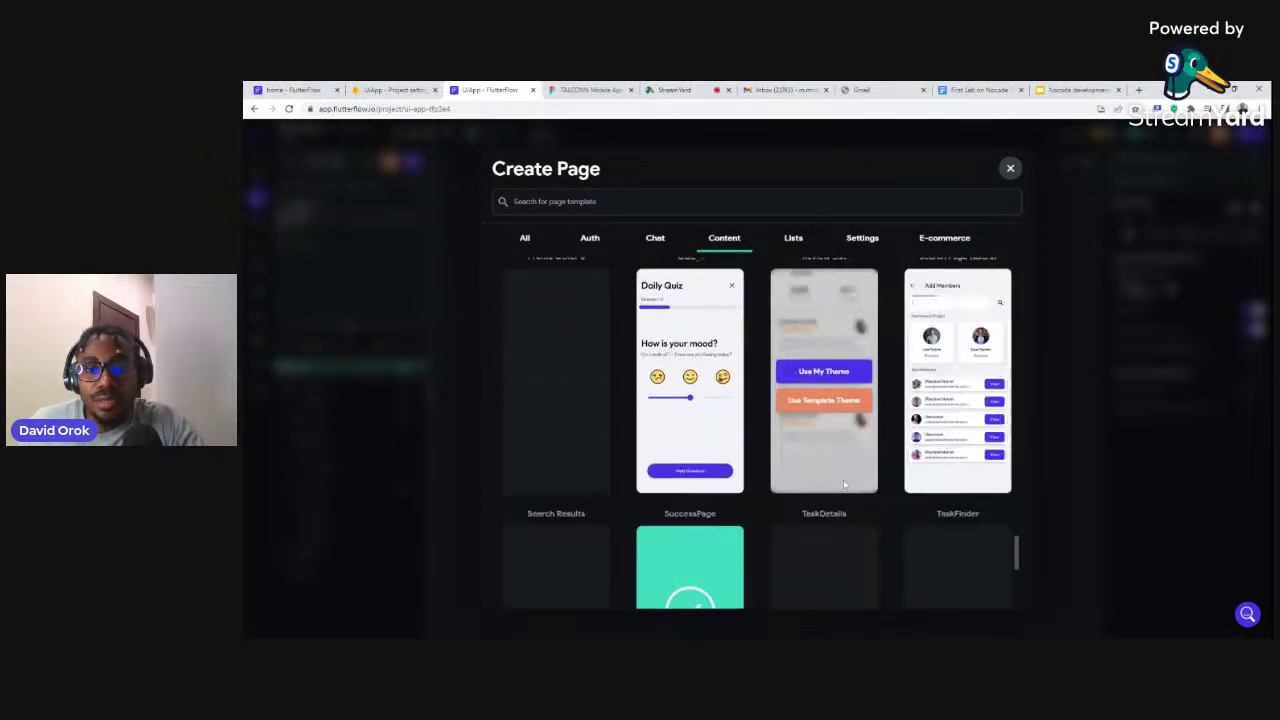
mouse_move(938, 378)
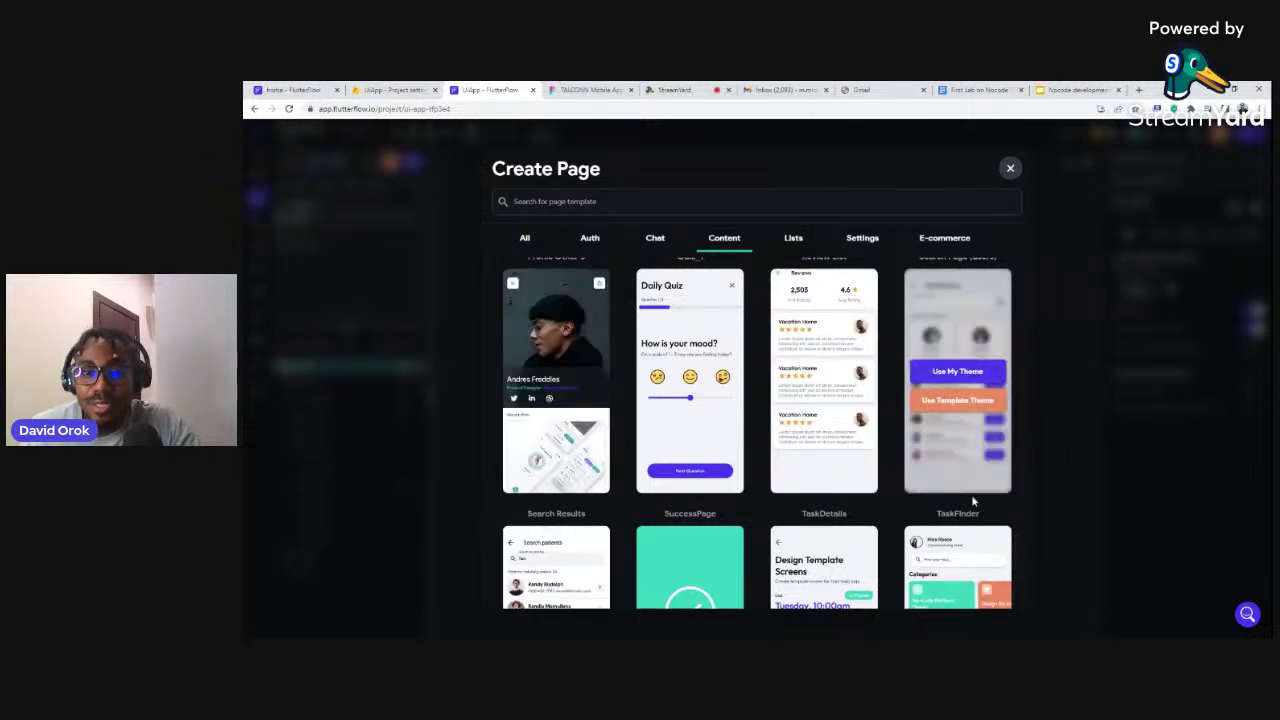
Create the Add Members template page as testing2 instead of duplicate testing1, then preview it
left_click(957, 372)
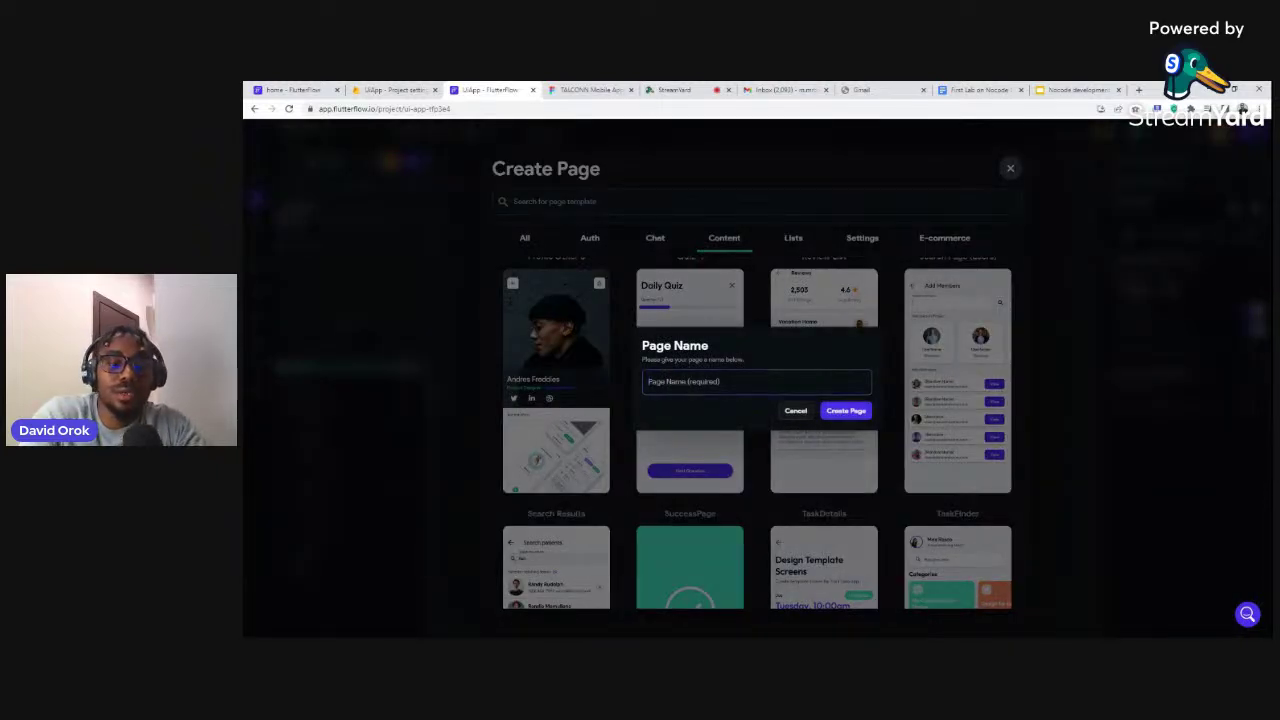
type("testing1")
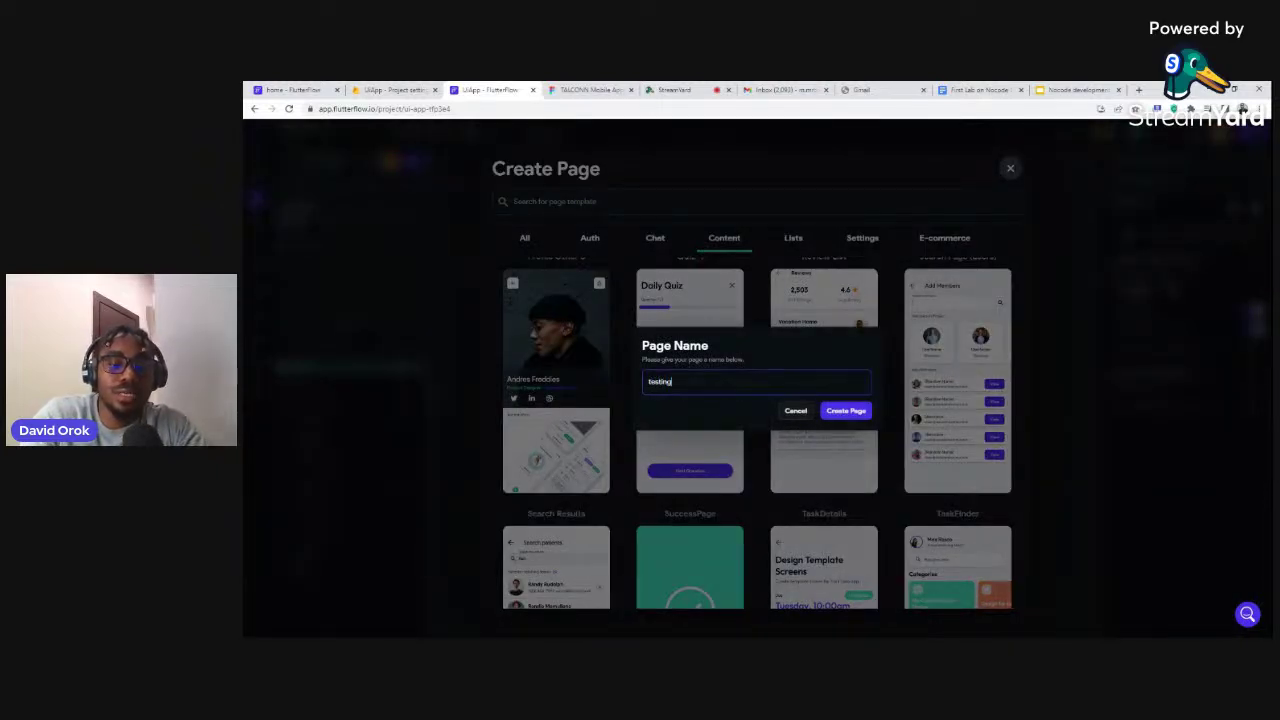
left_click(847, 412)
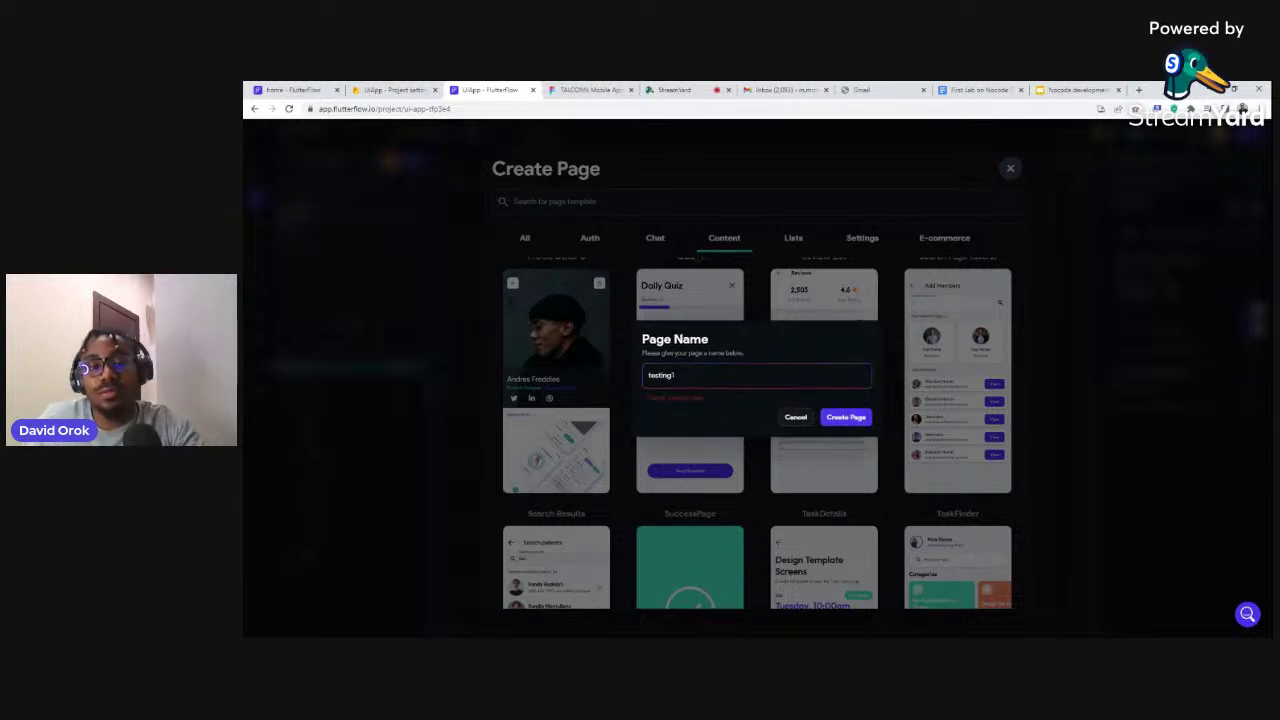
key("BackSpace")
type("2")
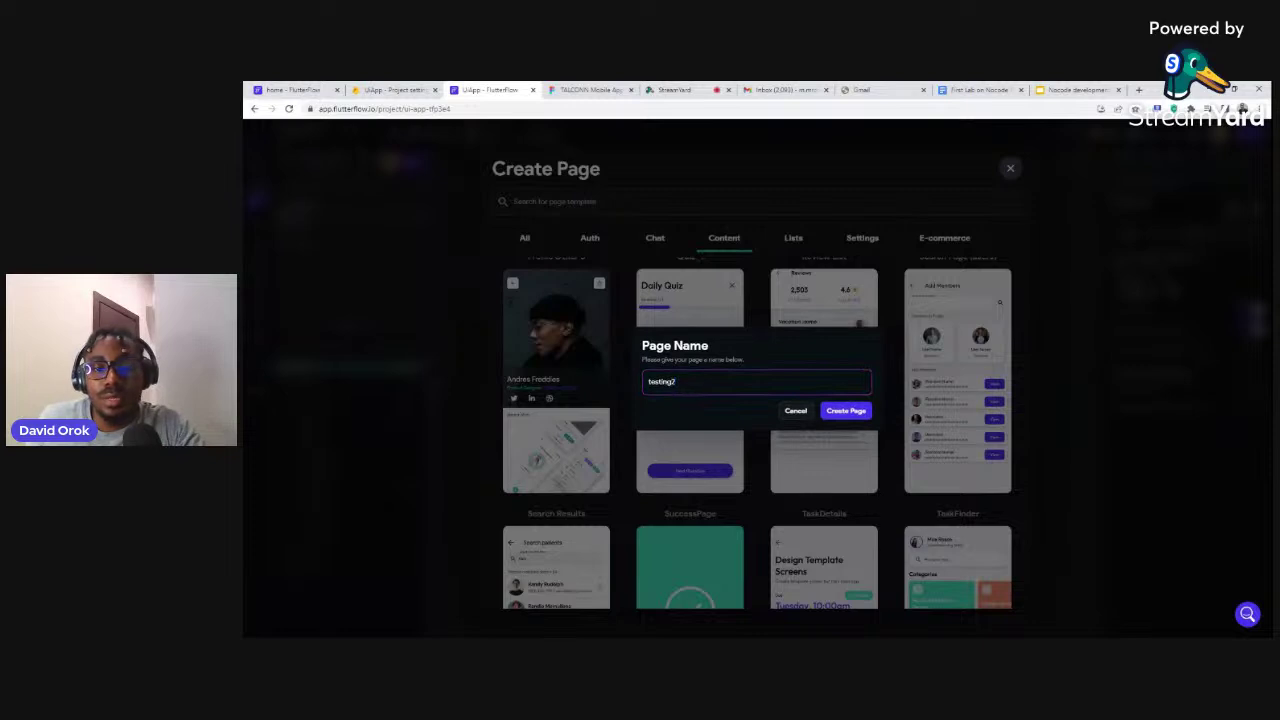
left_click(847, 411)
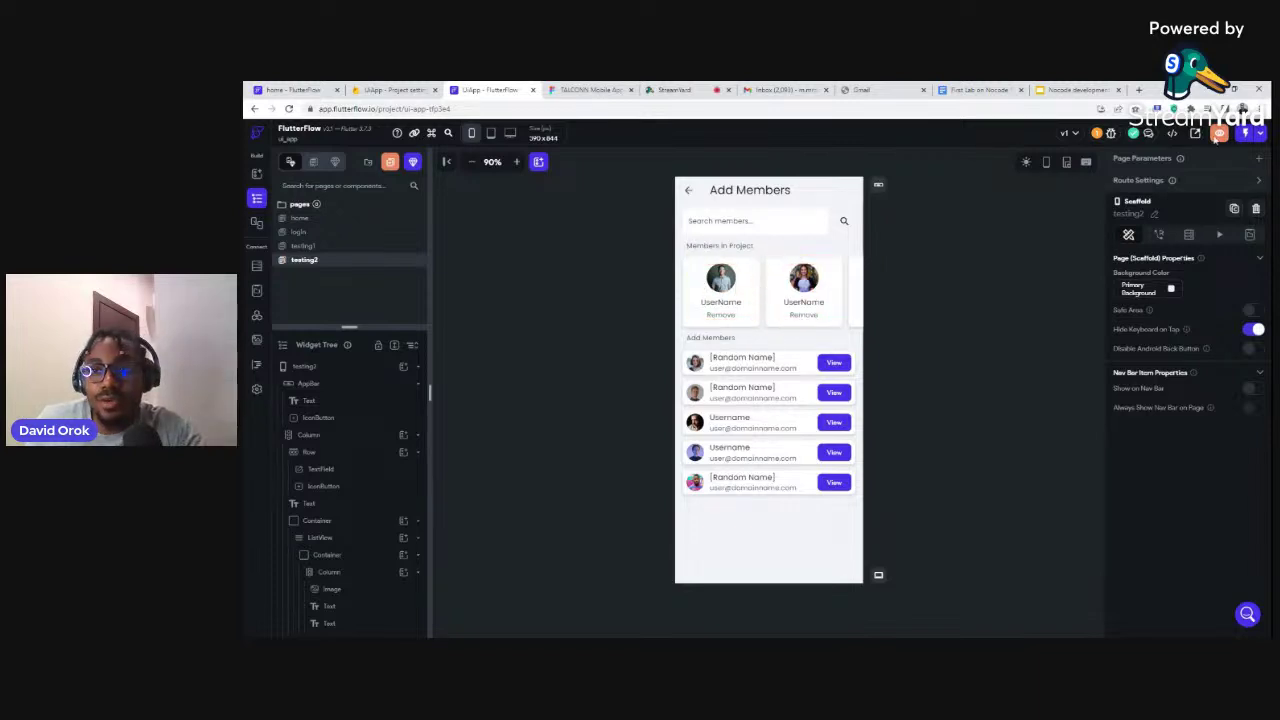
left_click(1218, 135)
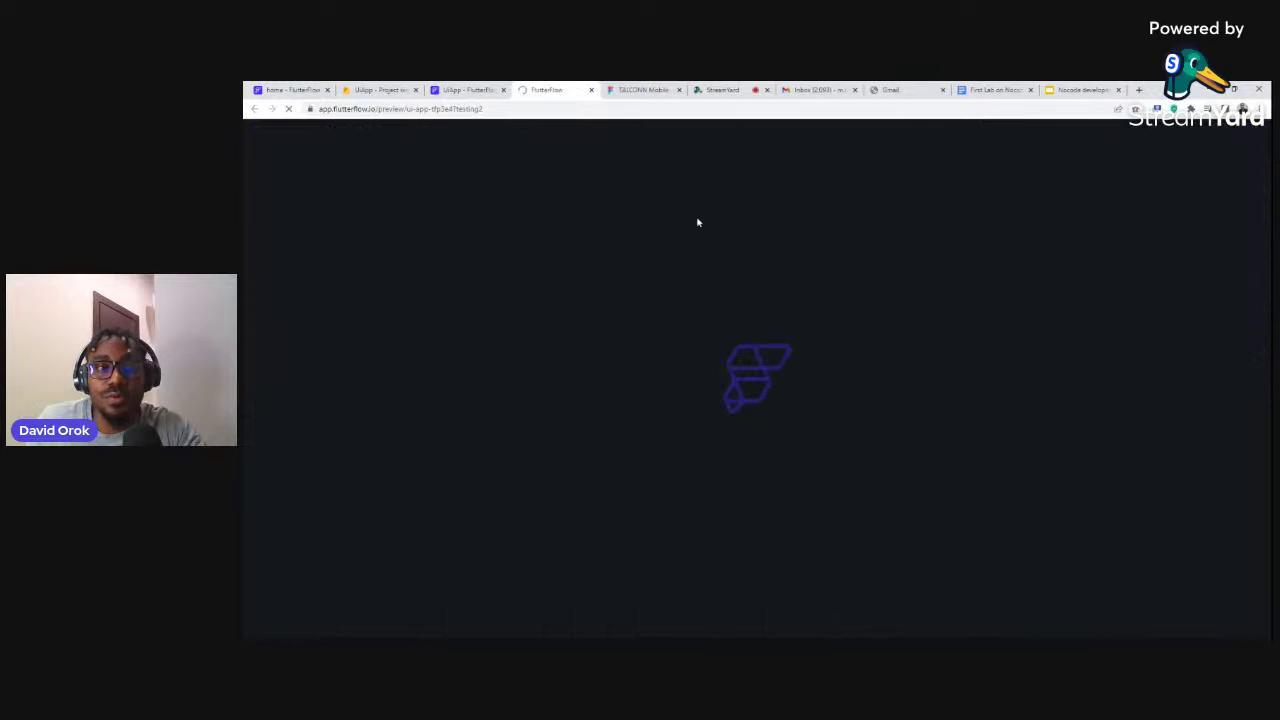
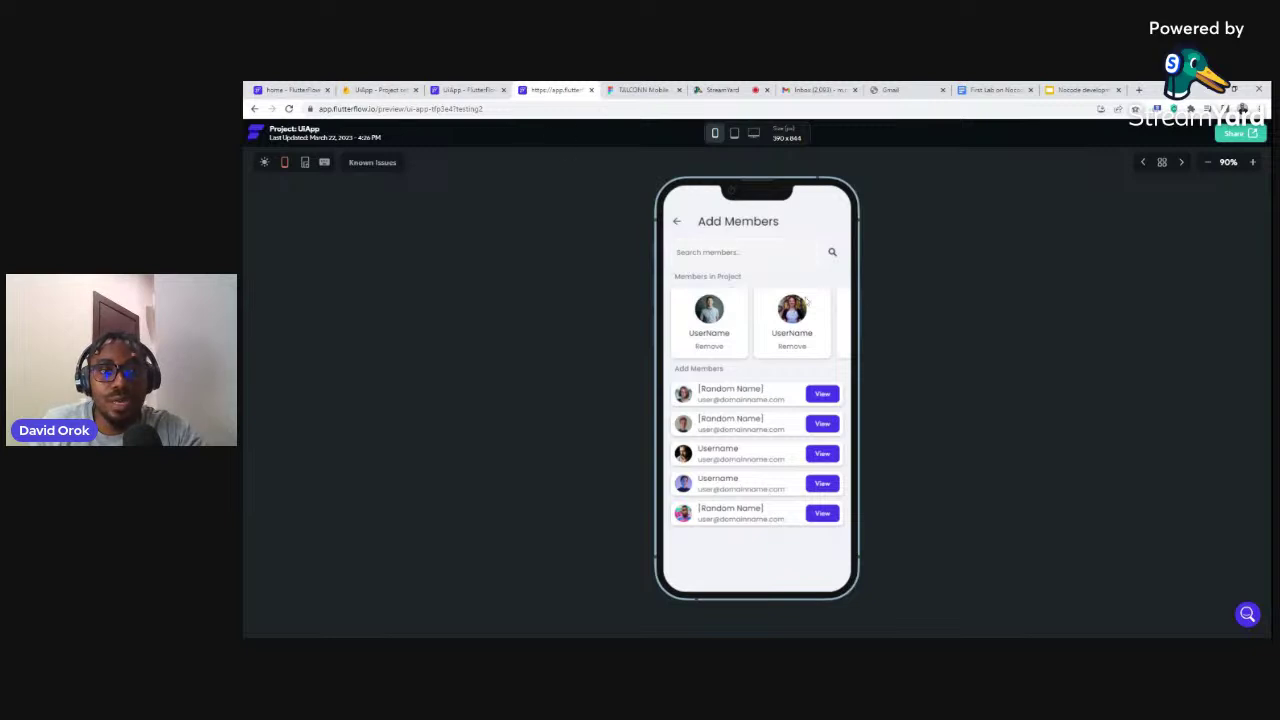
Swipe the member cards in the preview, then switch back to the FlutterFlow editor tab
left_click_drag(802, 323, 710, 330)
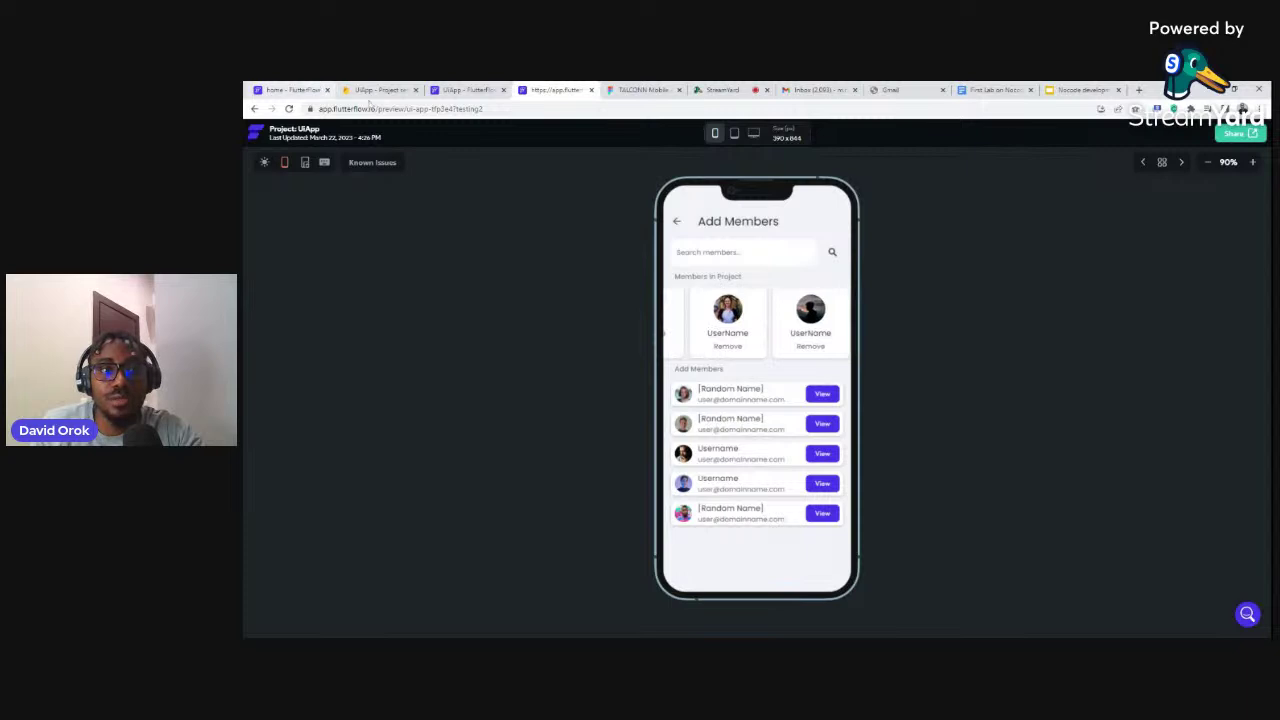
left_click(467, 90)
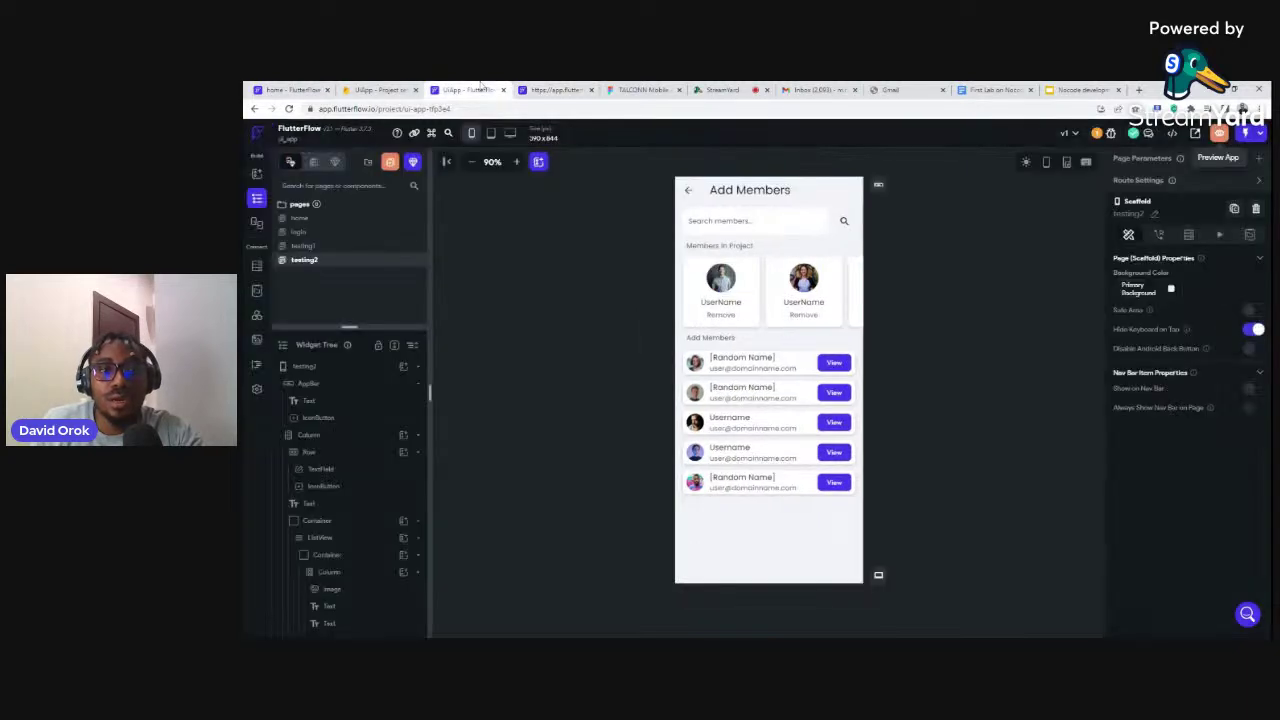
Set the members ListView axis to Vertical and back to Horizontal, then open its widget-tree actions
left_click(681, 258)
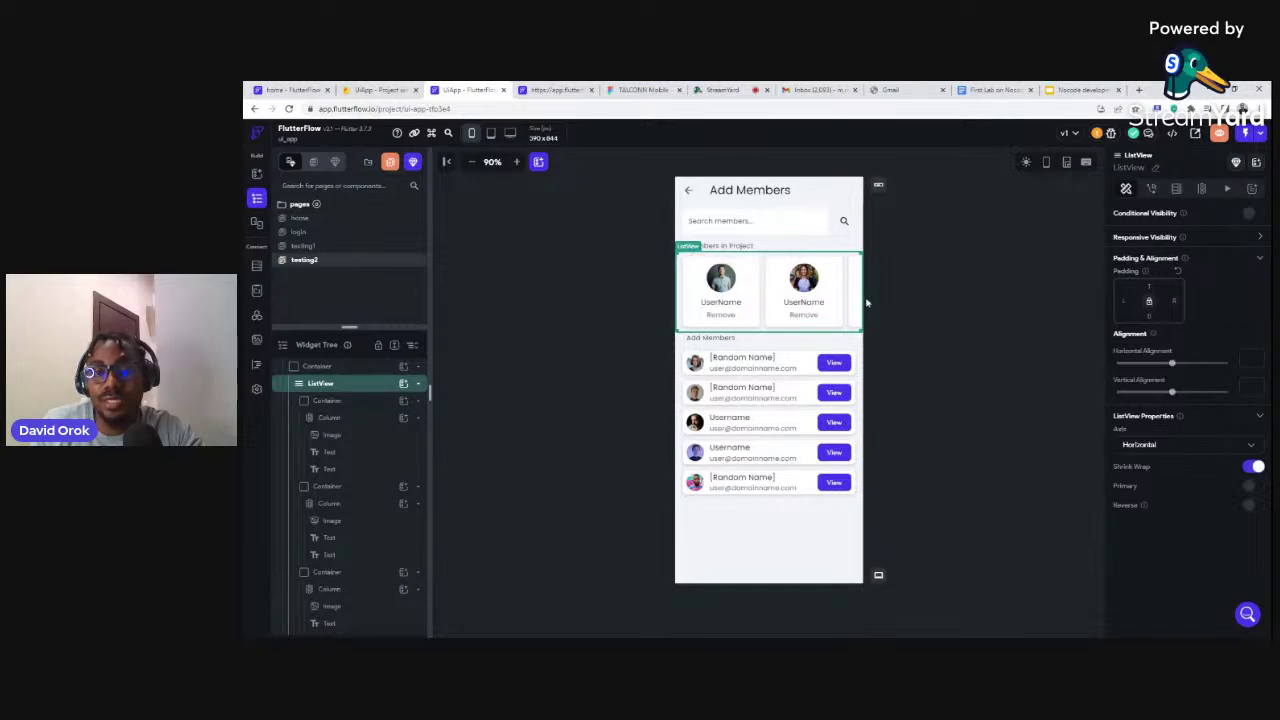
left_click(1141, 448)
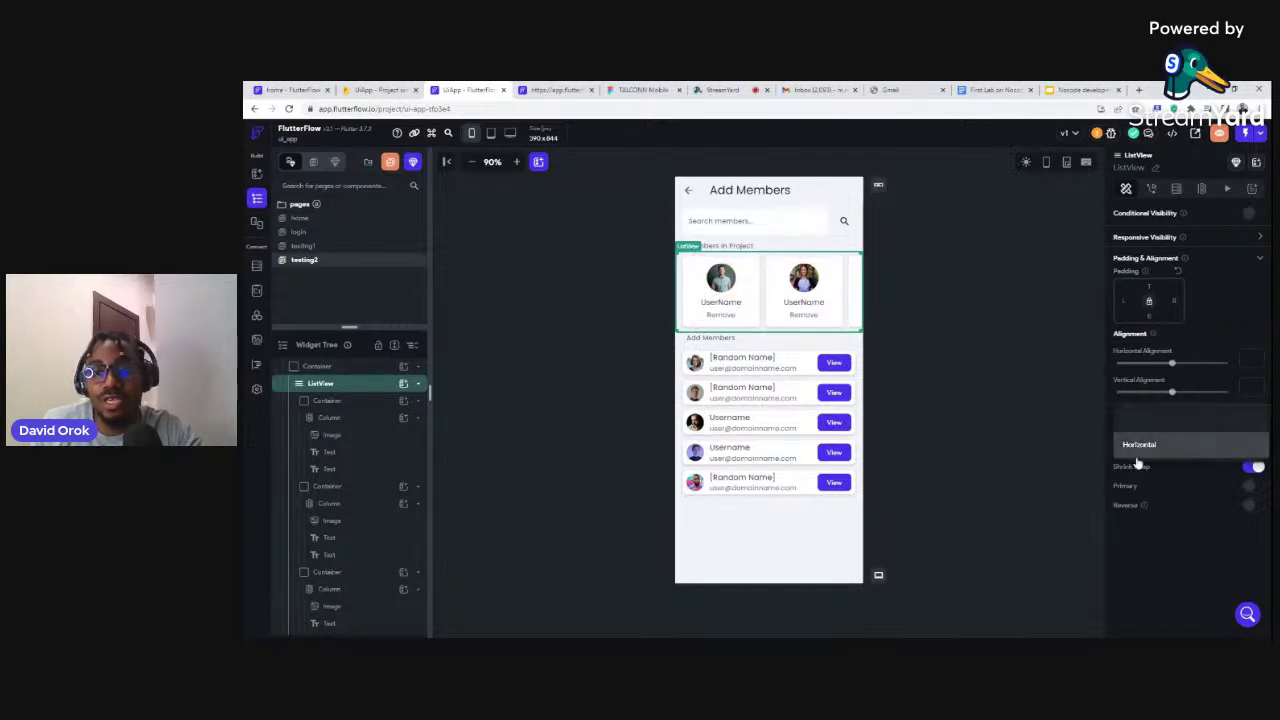
left_click(1113, 430)
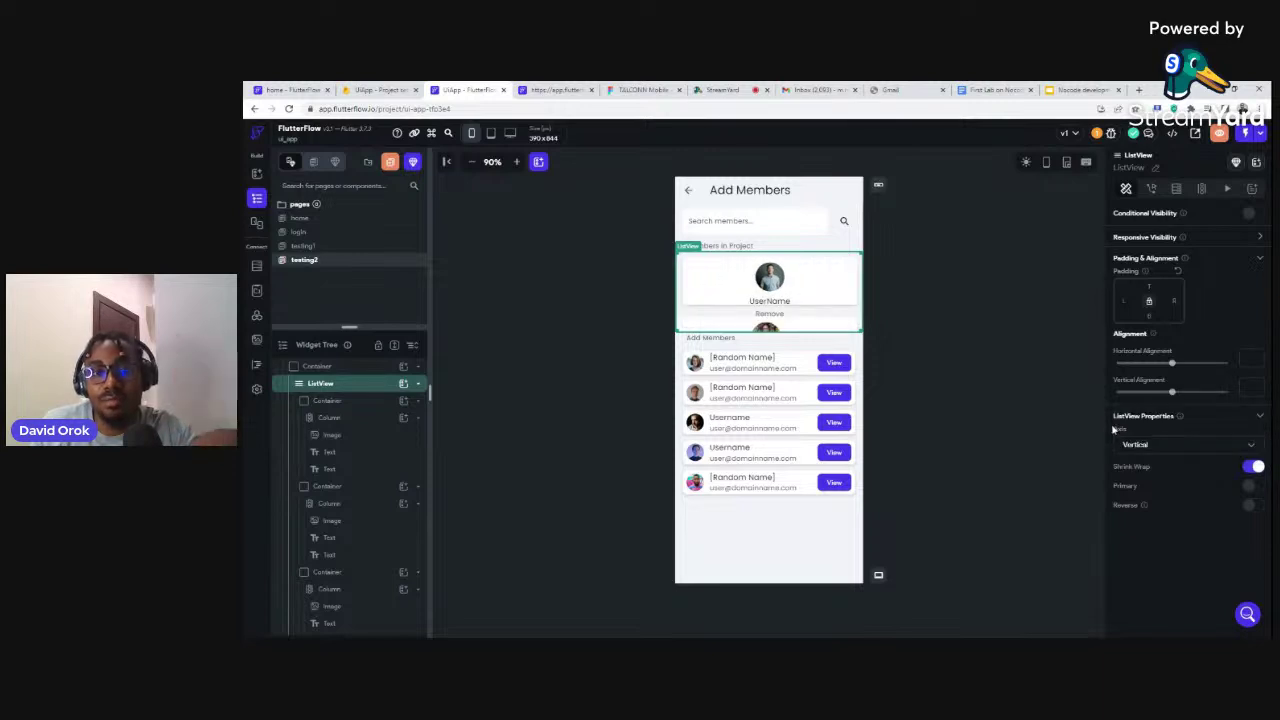
left_click(1135, 449)
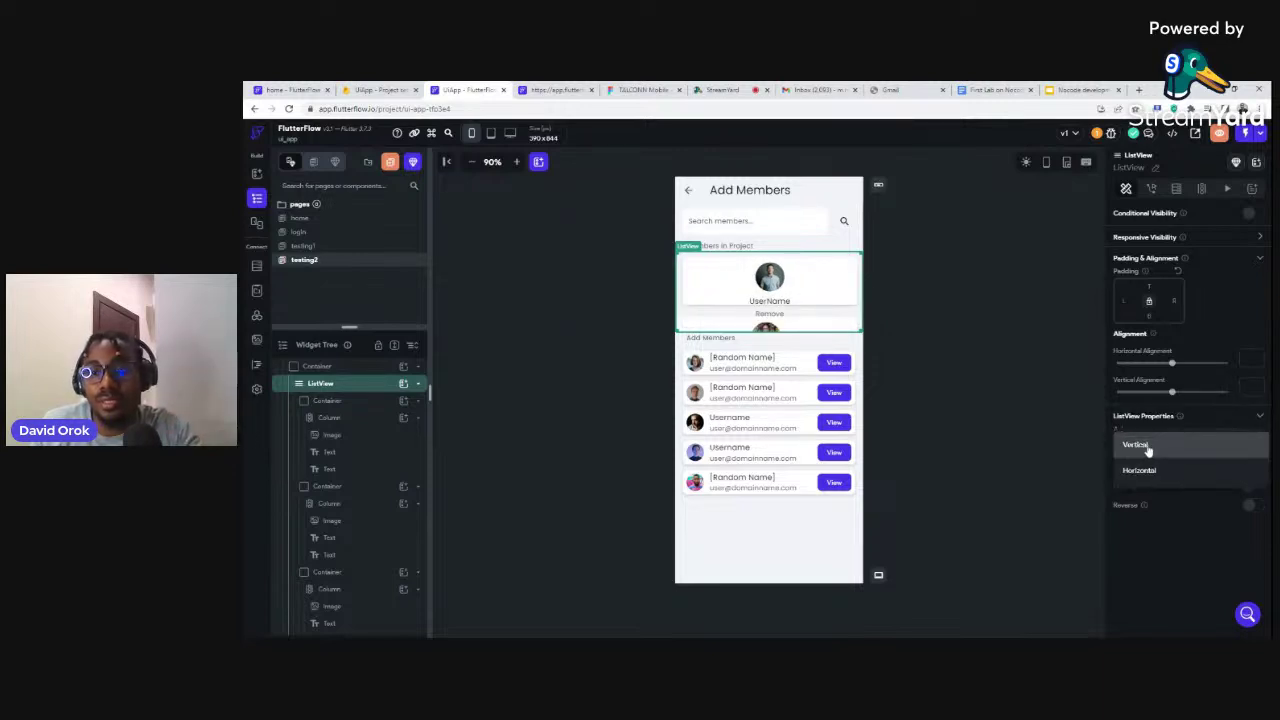
left_click(1148, 469)
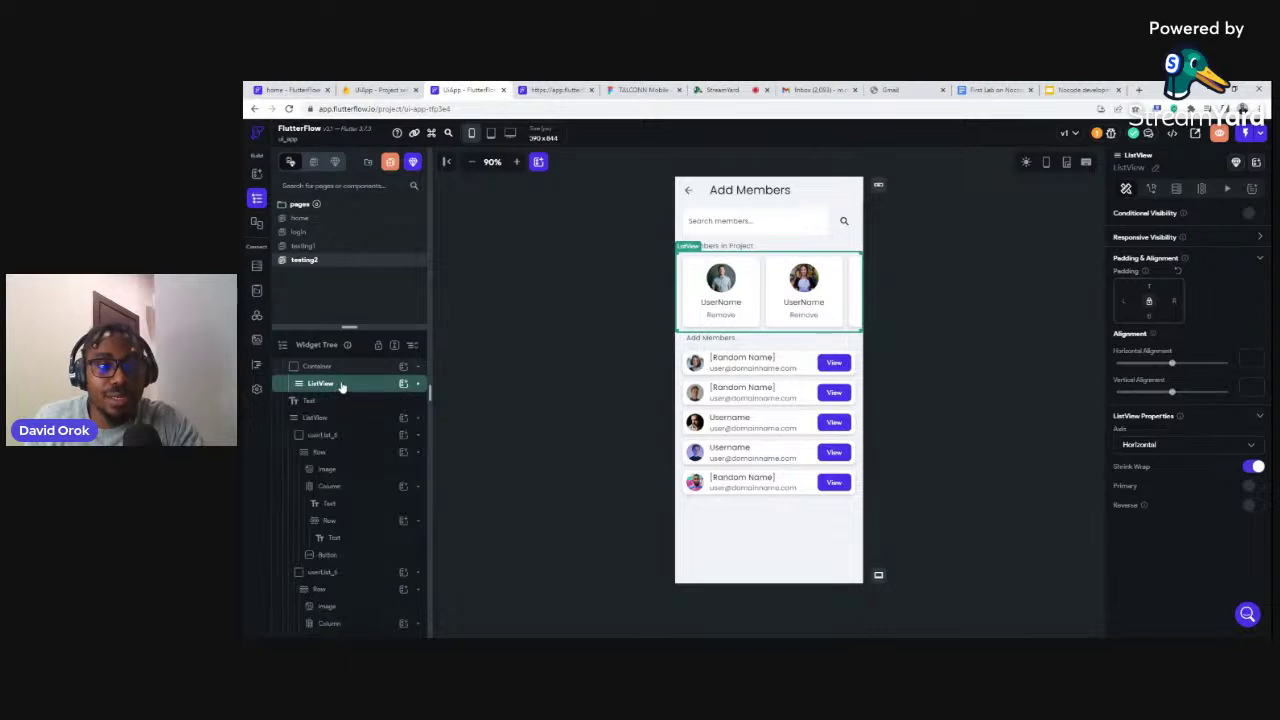
right_click(340, 387)
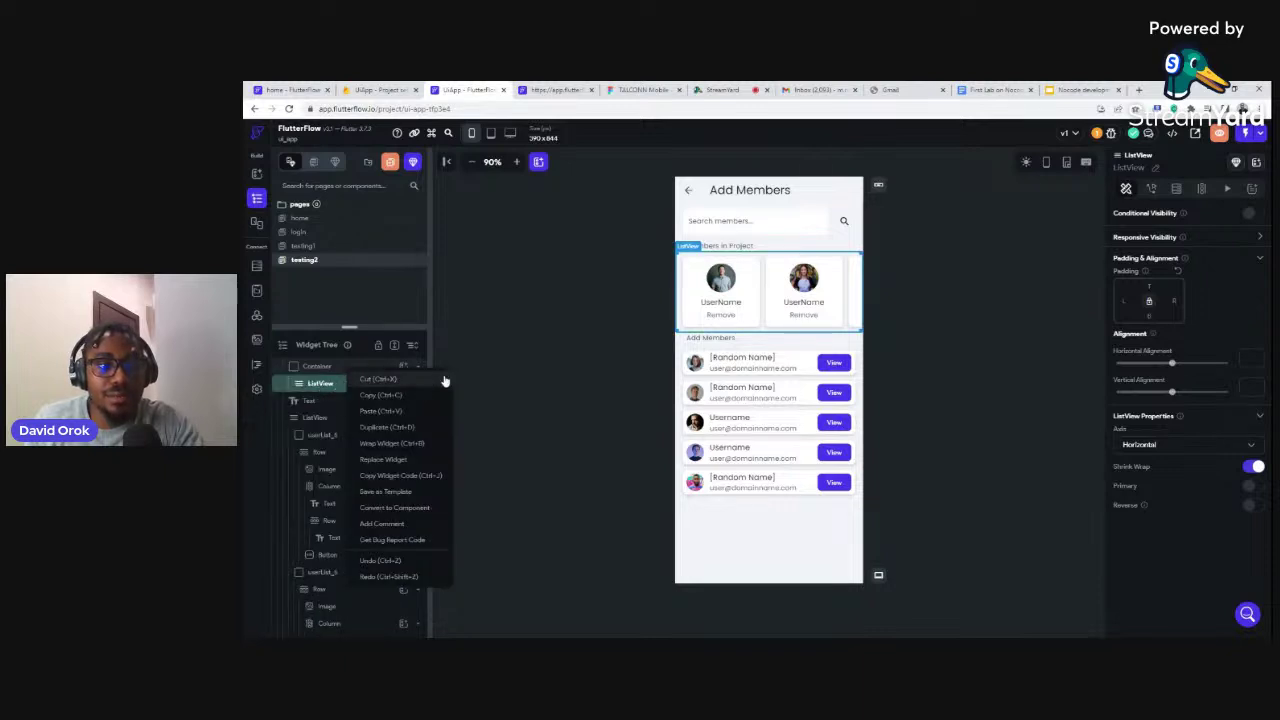
Save the ListView as a template named 'carousel', then open the home page
left_click(387, 492)
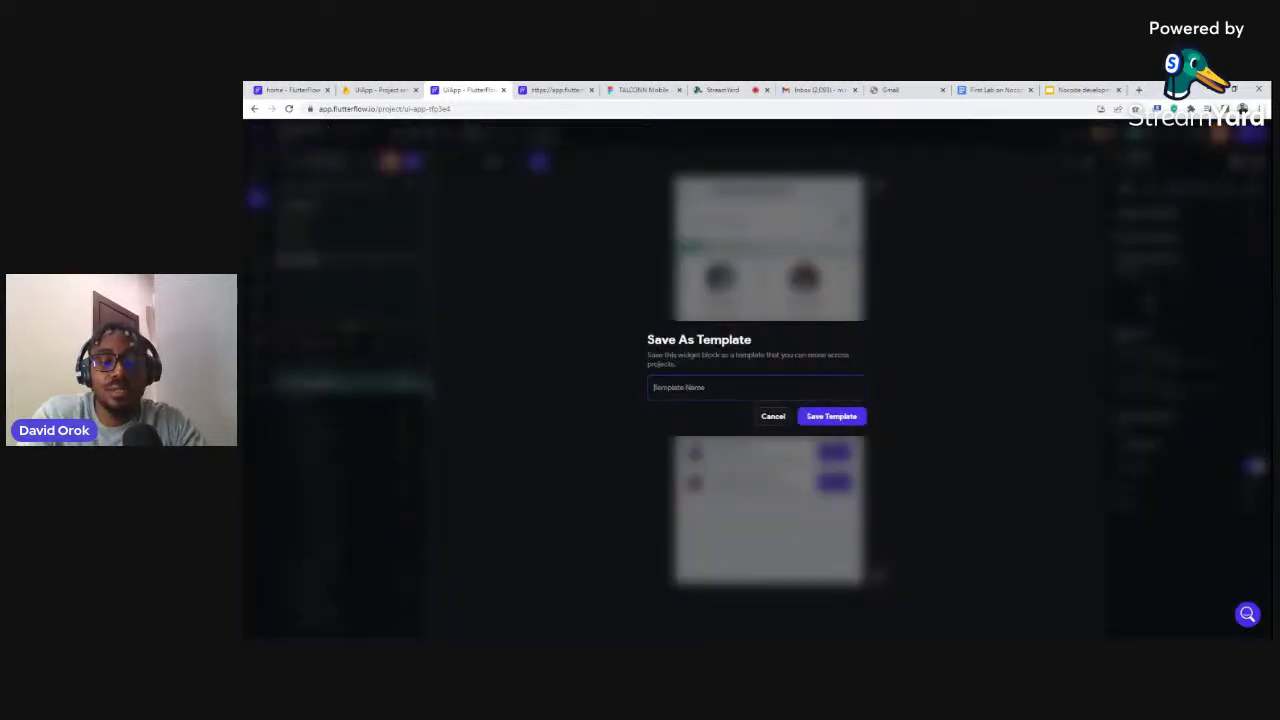
type("co")
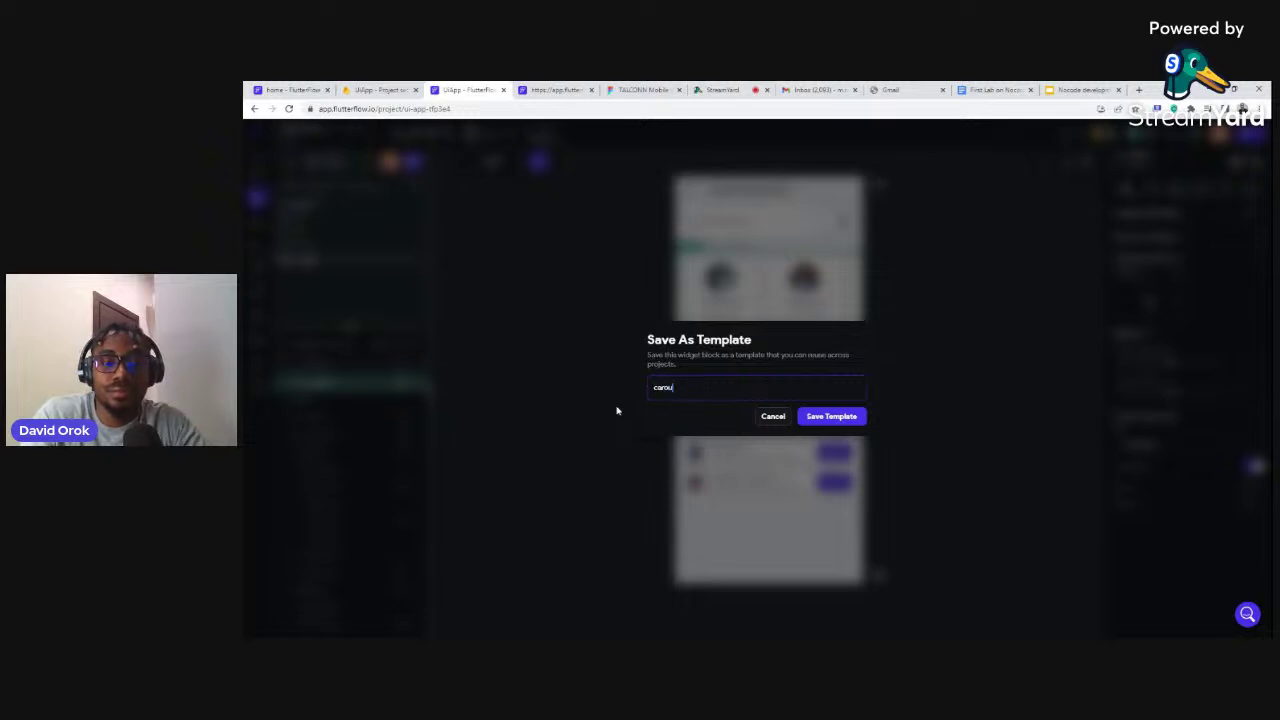
left_click(820, 417)
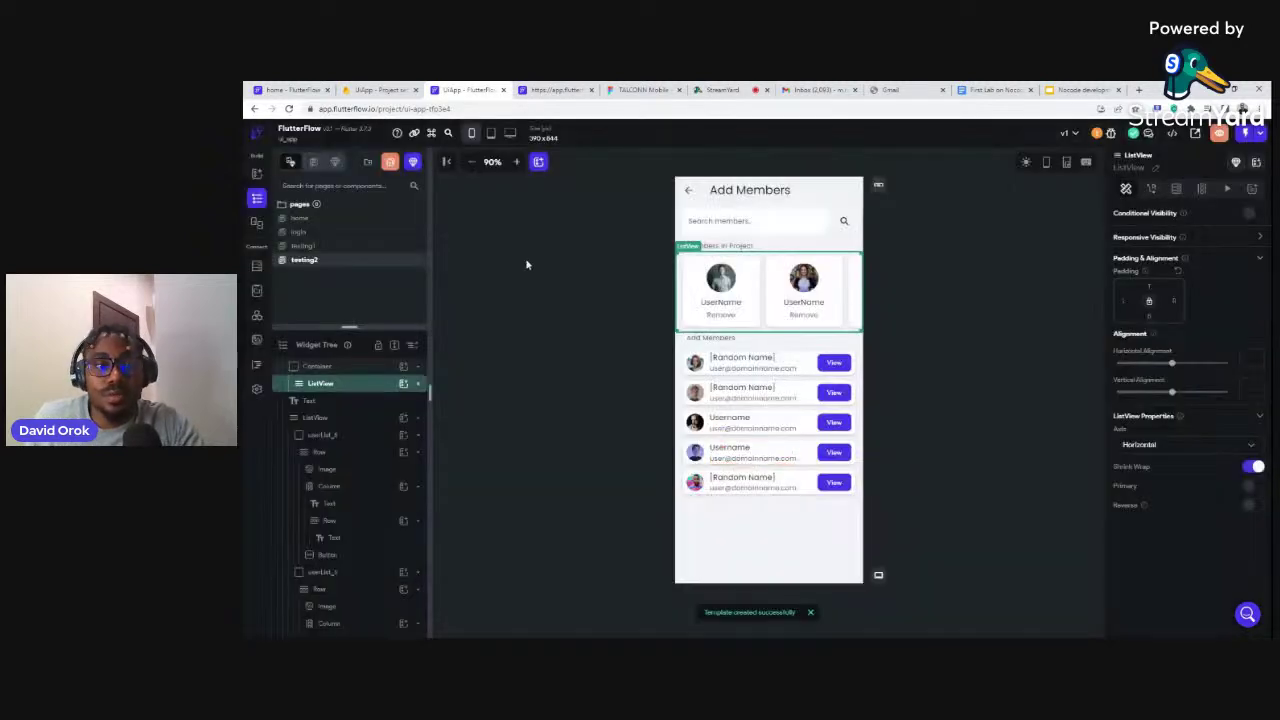
left_click(300, 220)
Insert the 'carousel' template as a child of the home page's main Column
left_click(700, 314)
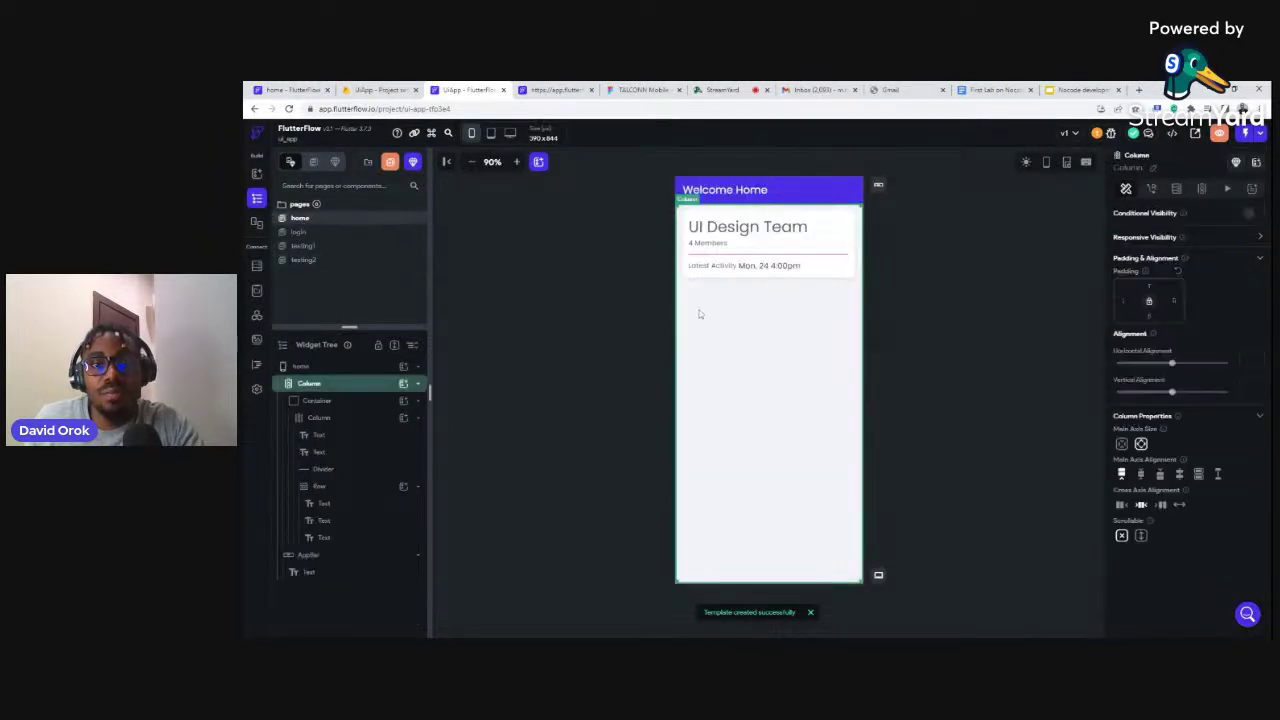
left_click(404, 384)
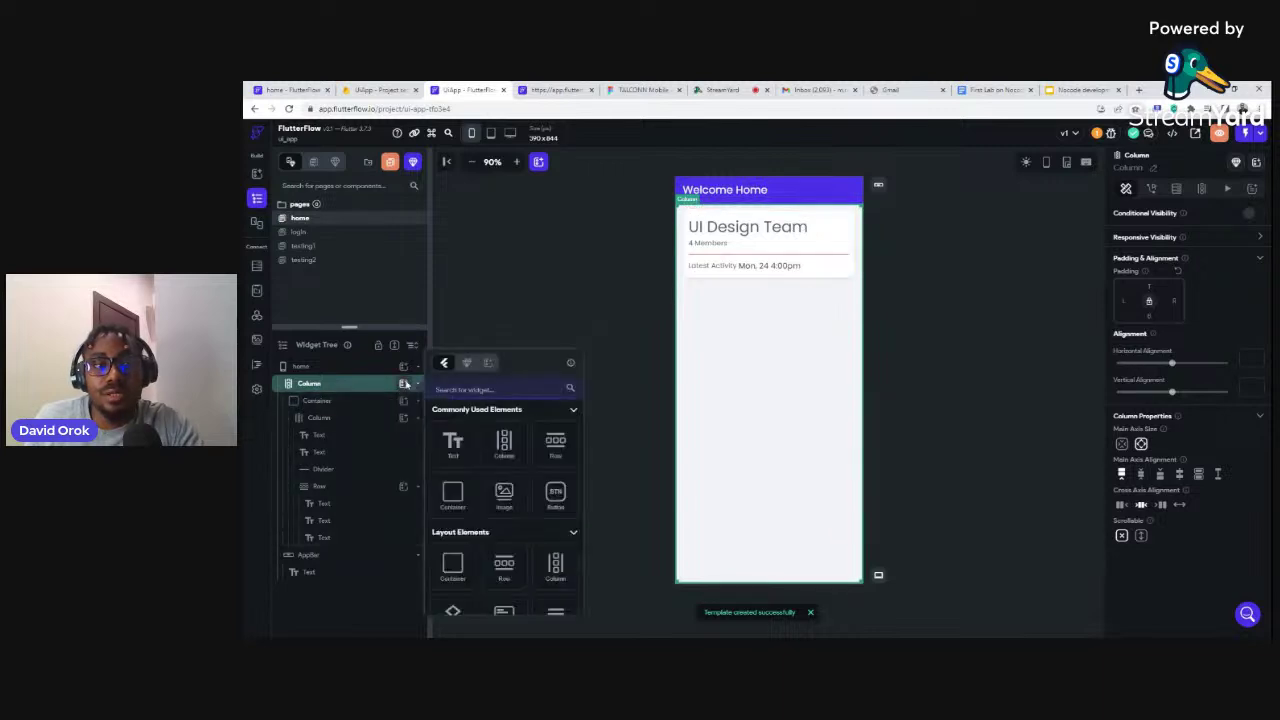
left_click(486, 364)
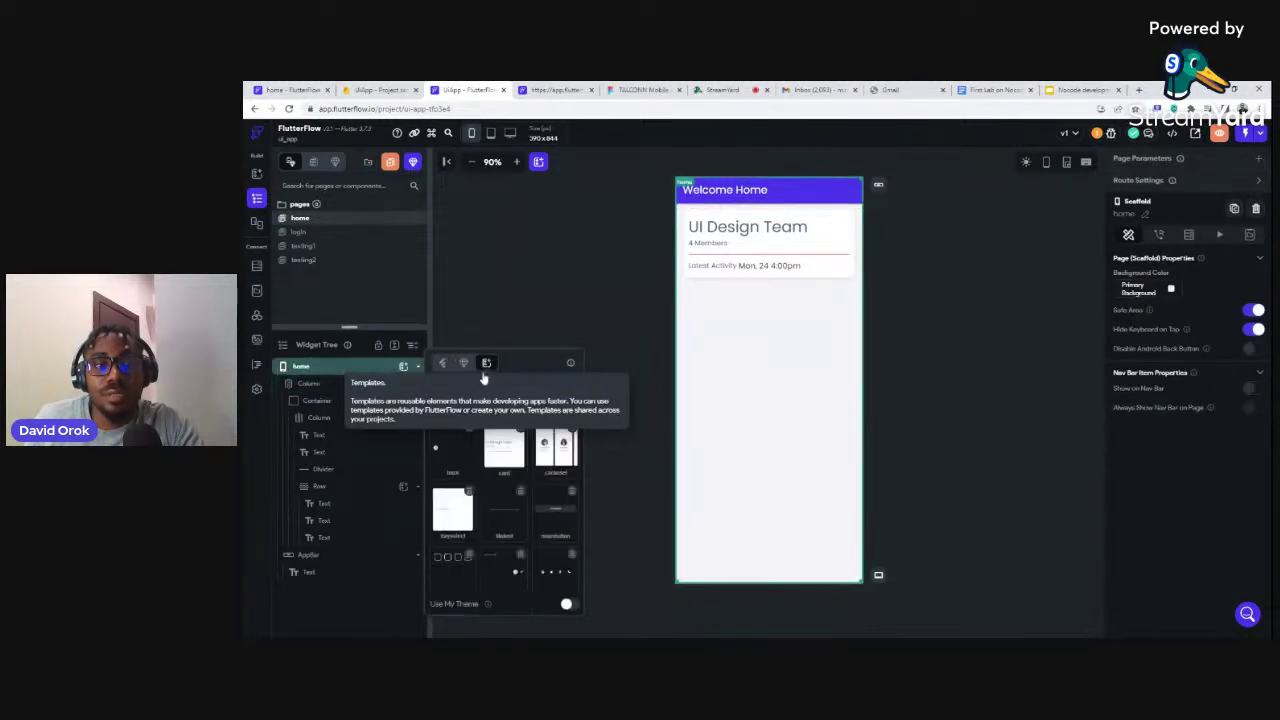
left_click(551, 453)
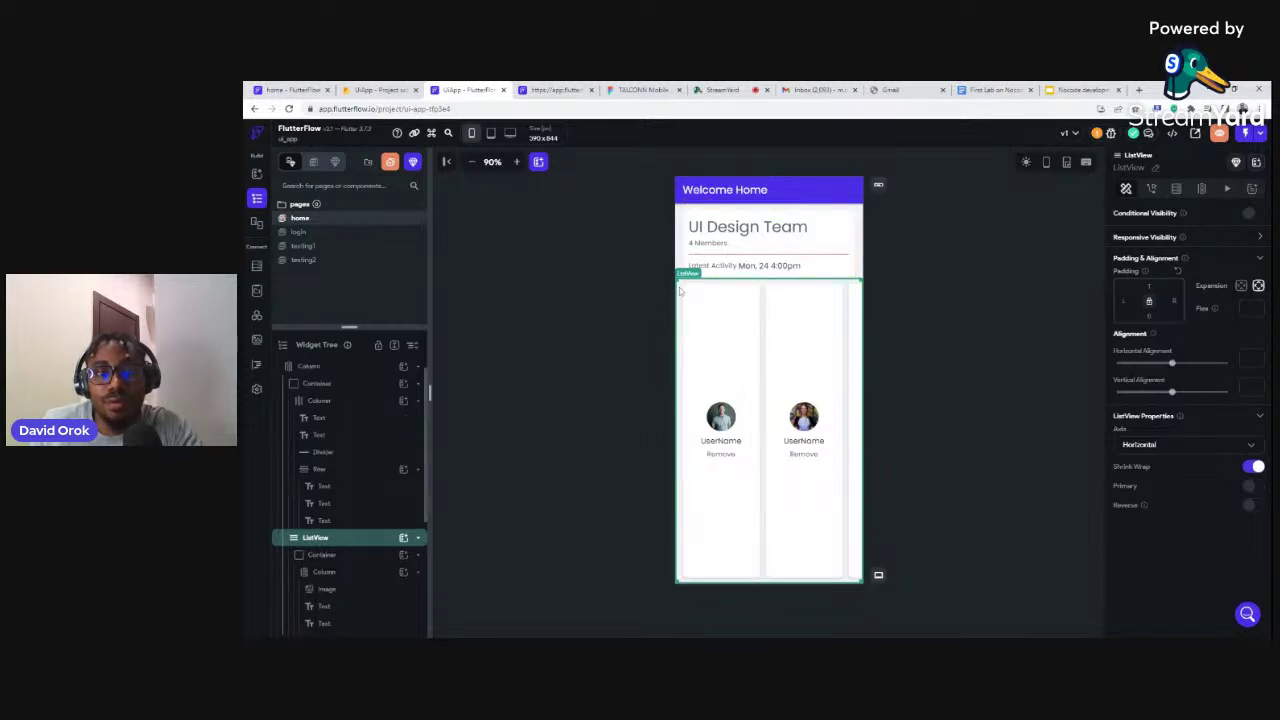
Inspect the inserted ListView and its first card Container in the tree, then open testing2
double_click(308, 540)
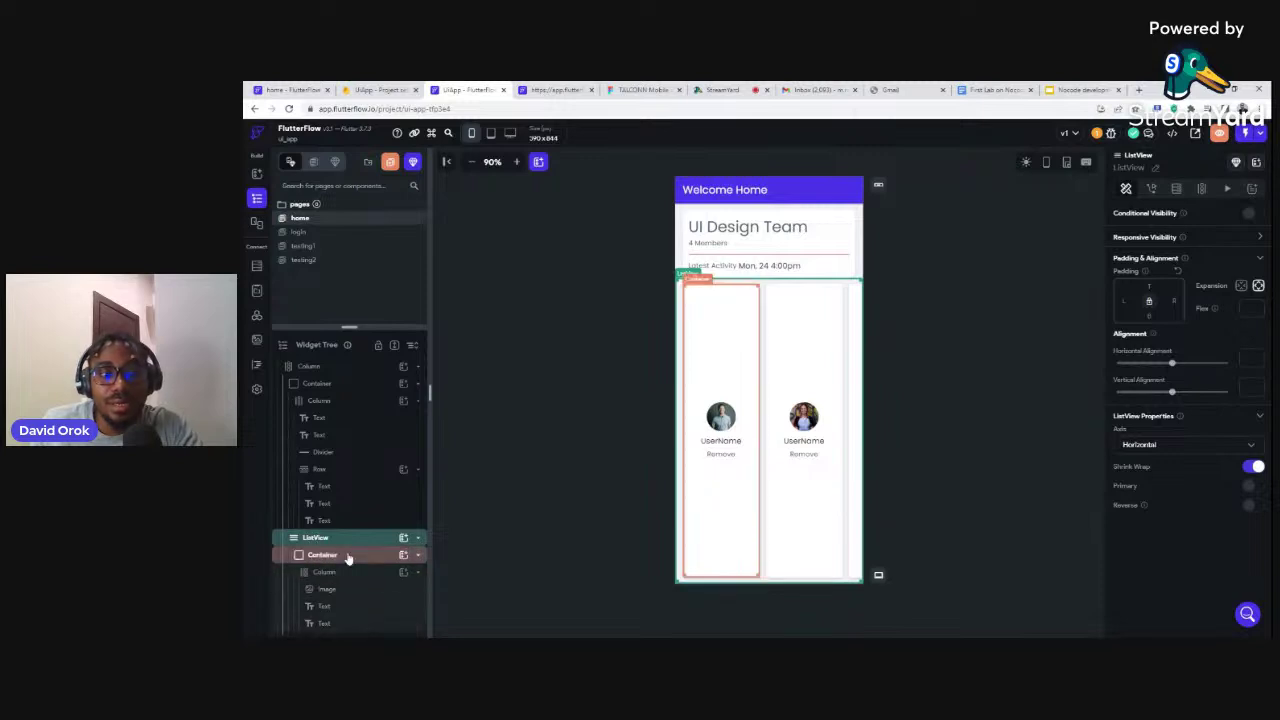
double_click(315, 556)
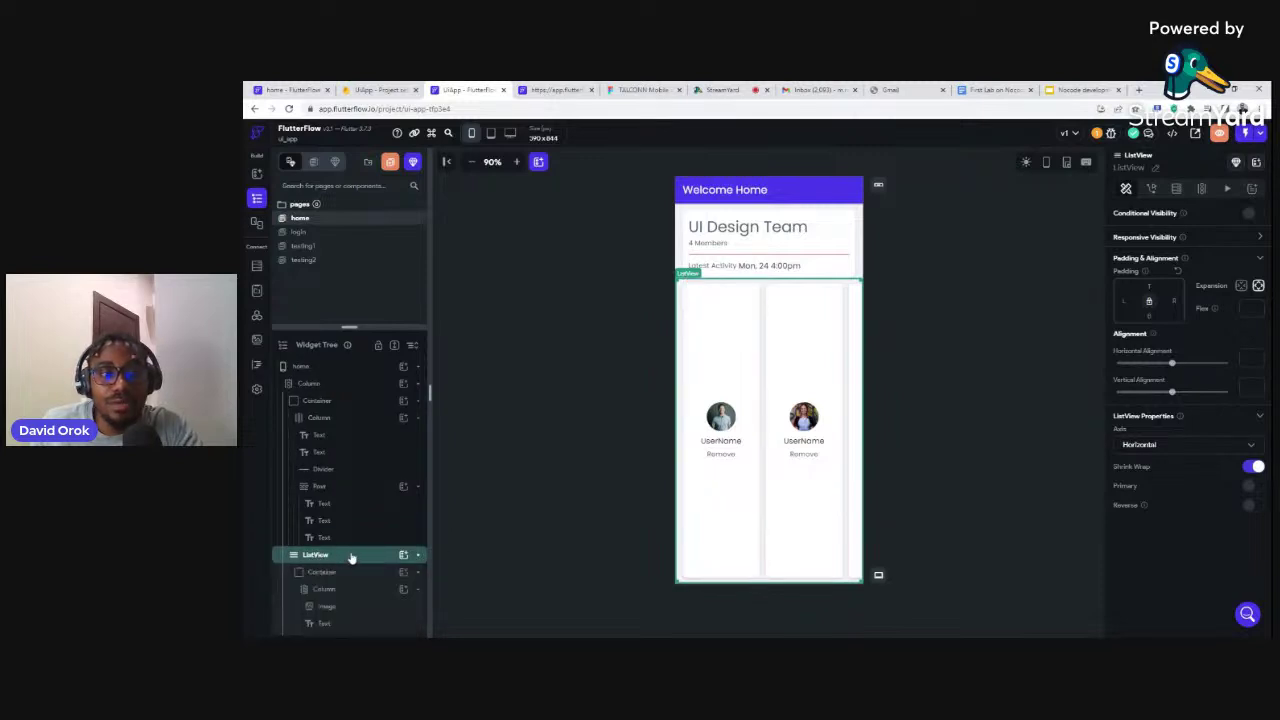
left_click(324, 573)
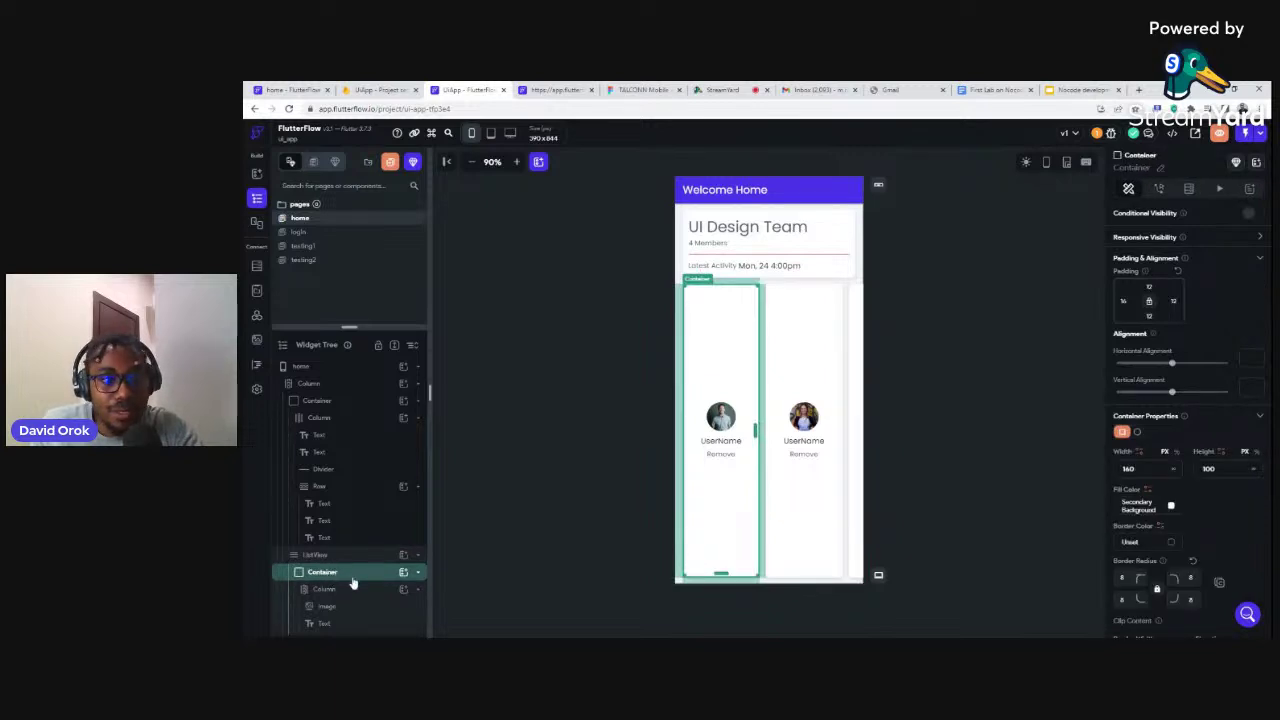
scroll(354, 584, "down", 1)
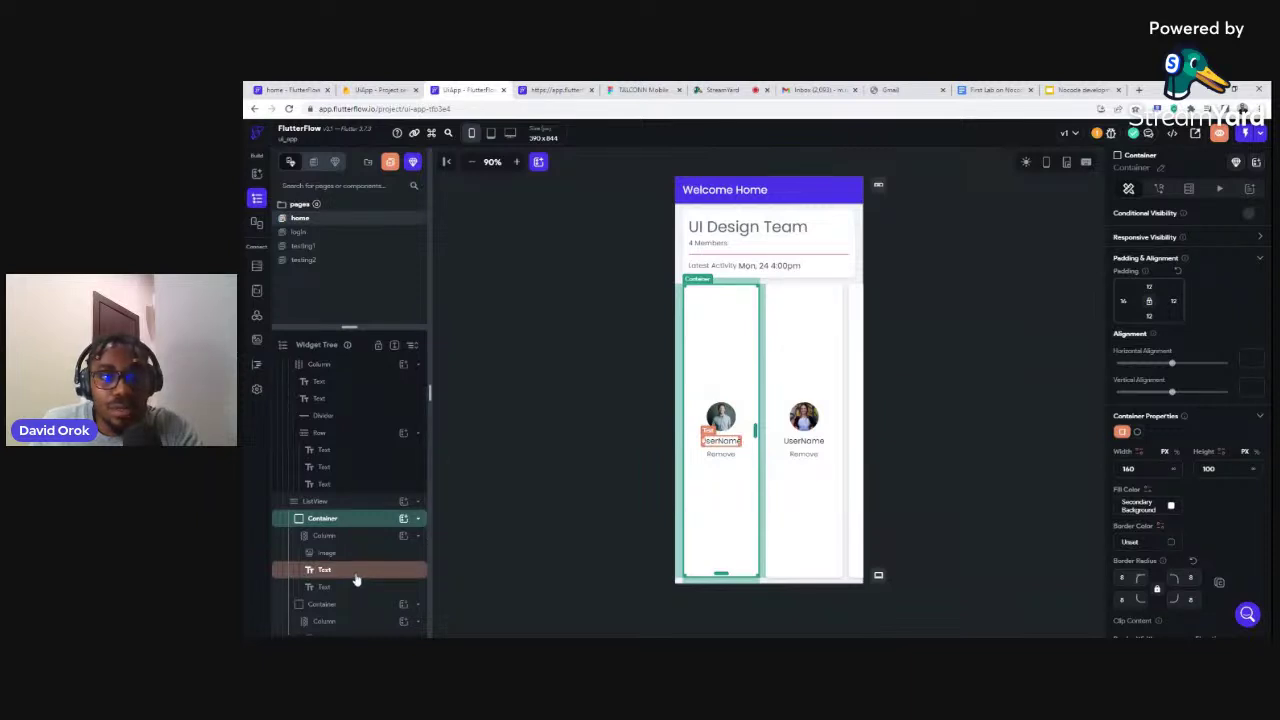
left_click(302, 260)
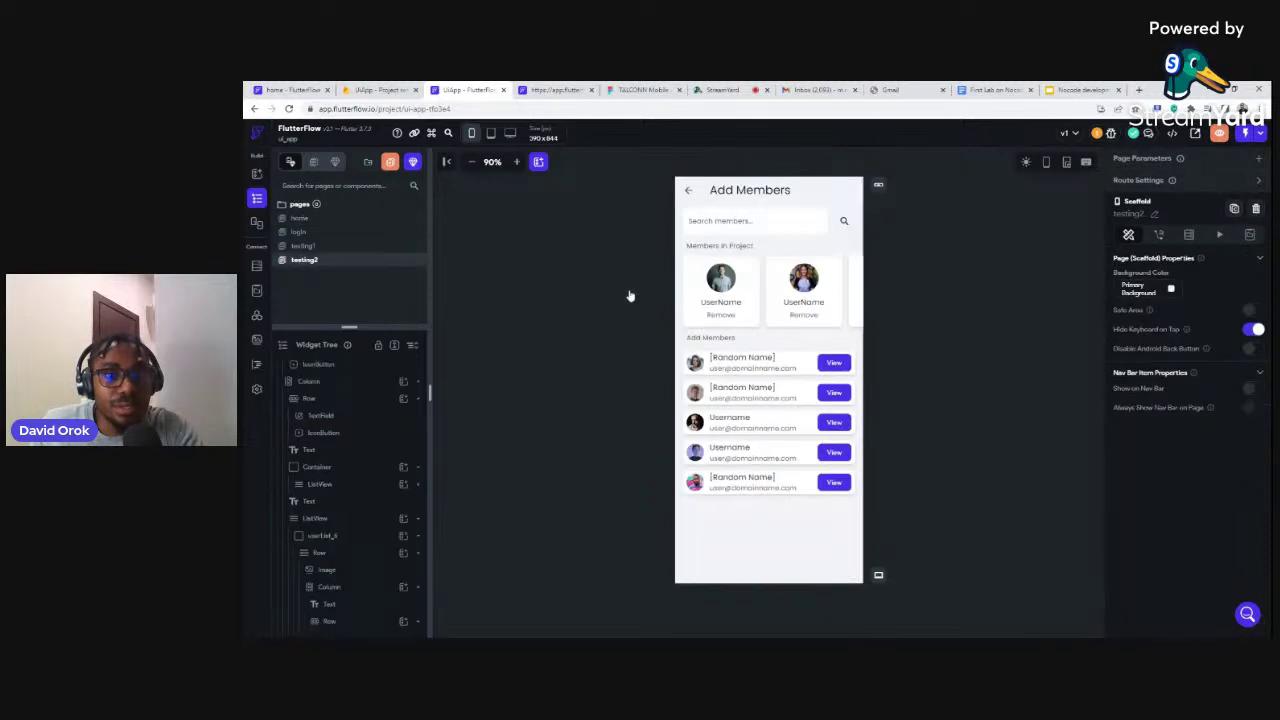
Inspect testing2's members ListView and first card Column, check the preview, and return home
left_click(681, 275)
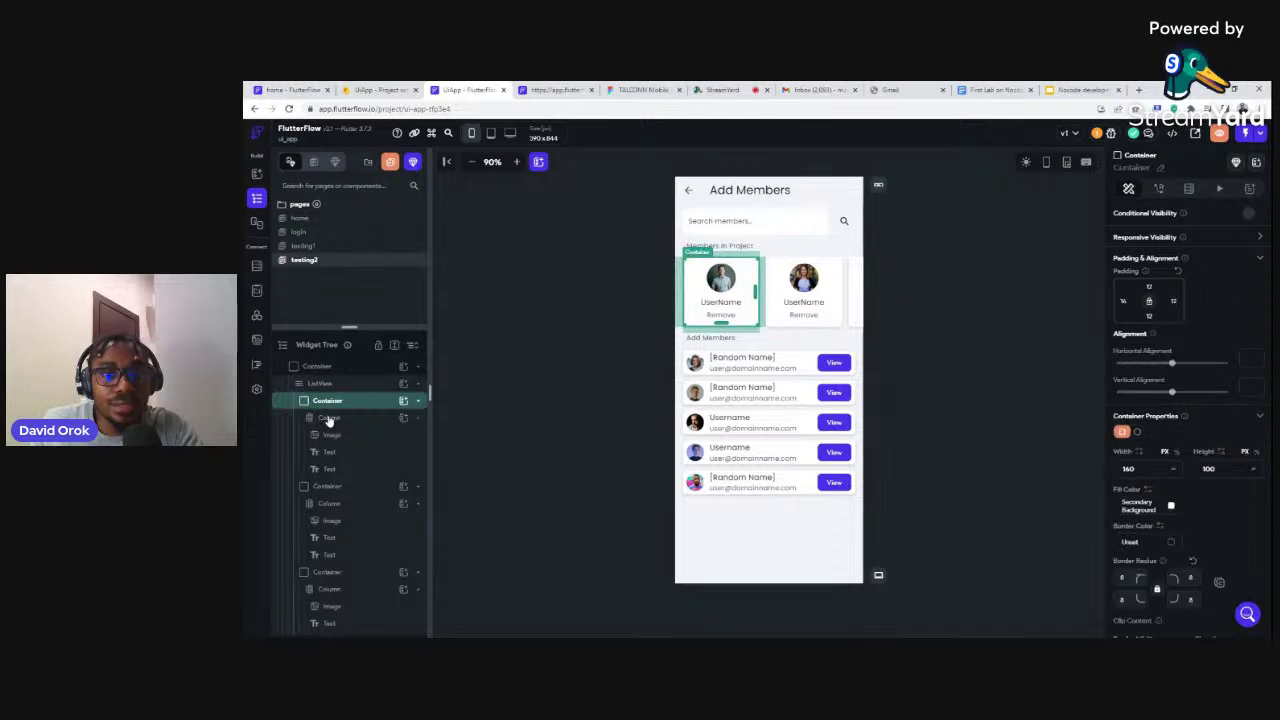
left_click(329, 419)
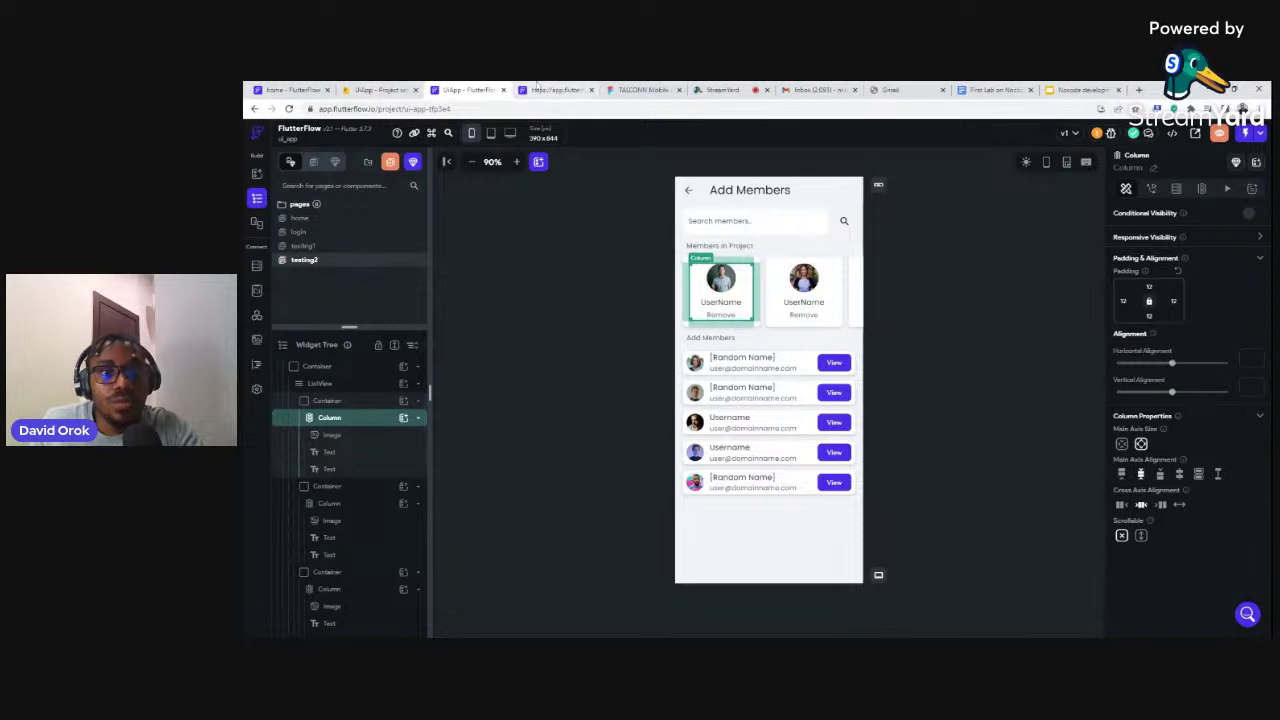
left_click(556, 90)
left_click(480, 90)
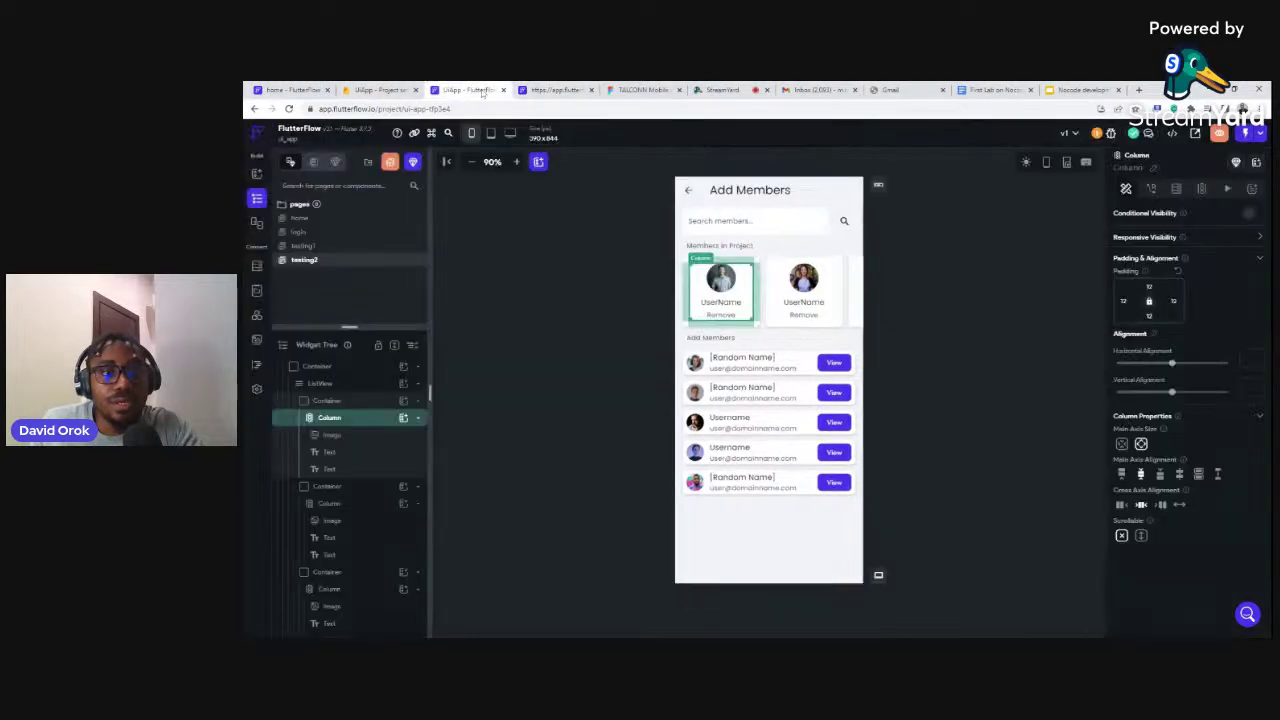
left_click(300, 217)
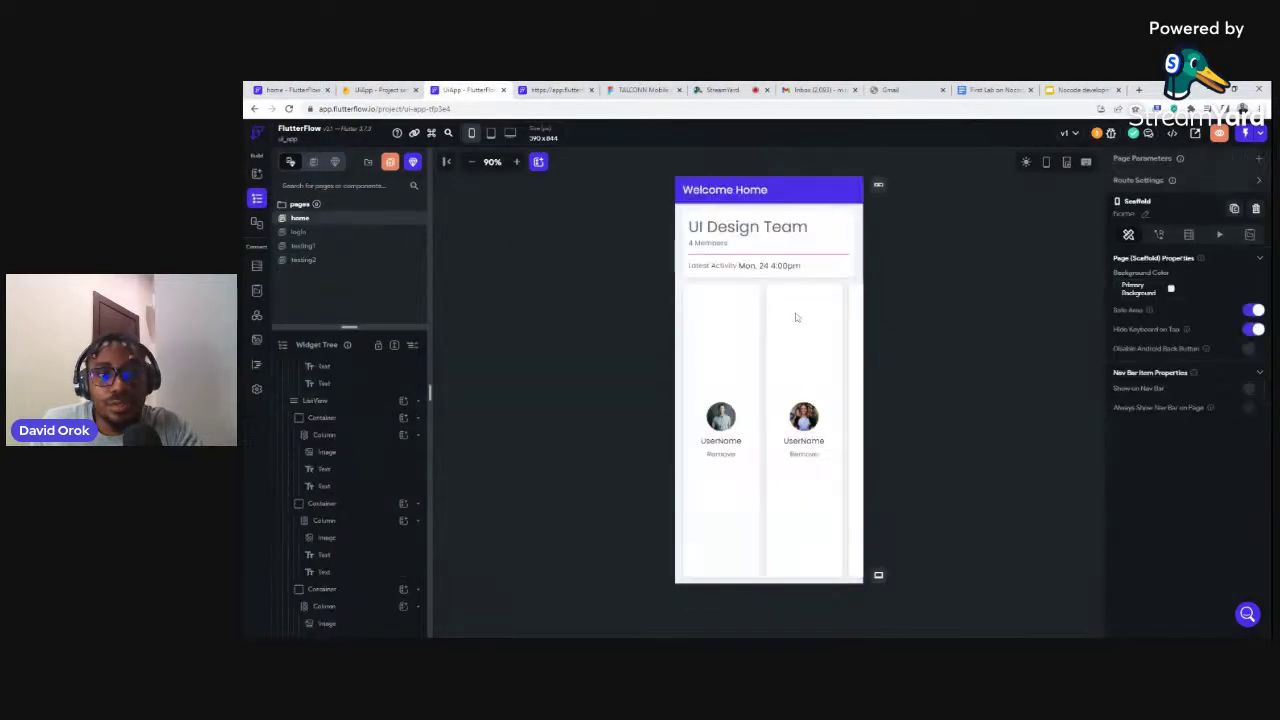
Select the carousel ListView and first card, collapsing the card, team header and ListView tree nodes
left_click(681, 306)
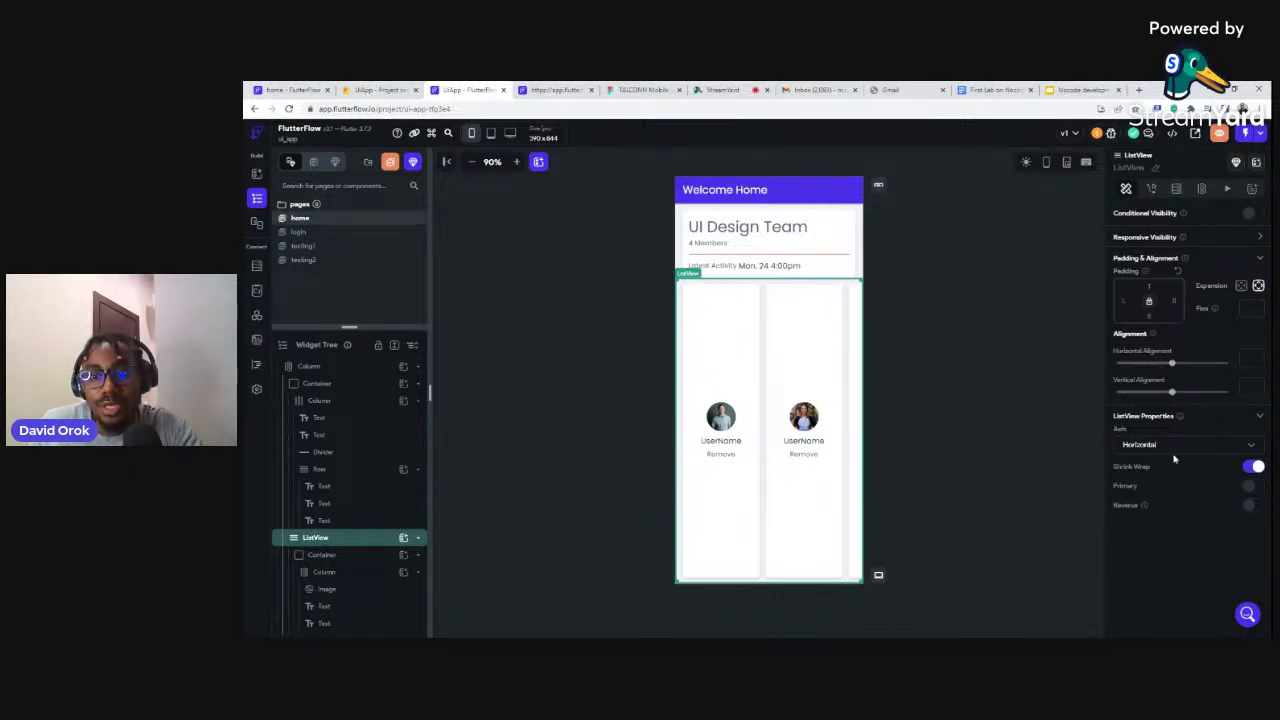
left_click(685, 297)
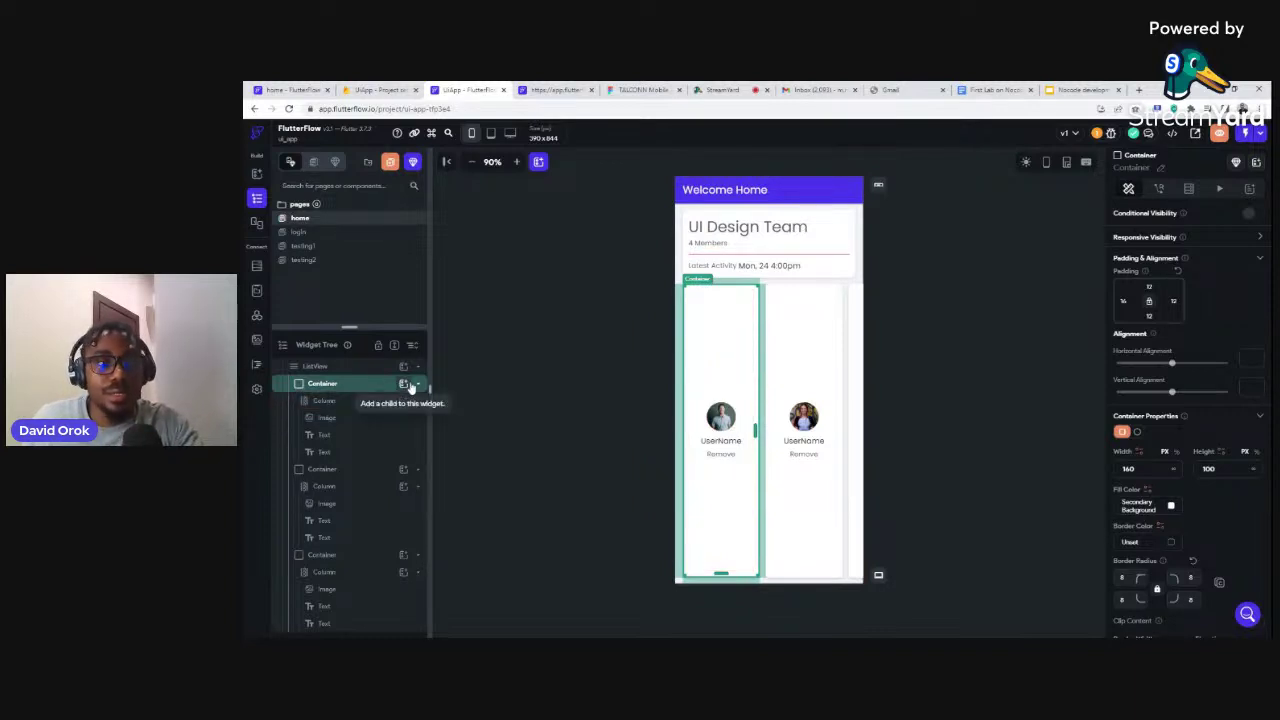
double_click(316, 385)
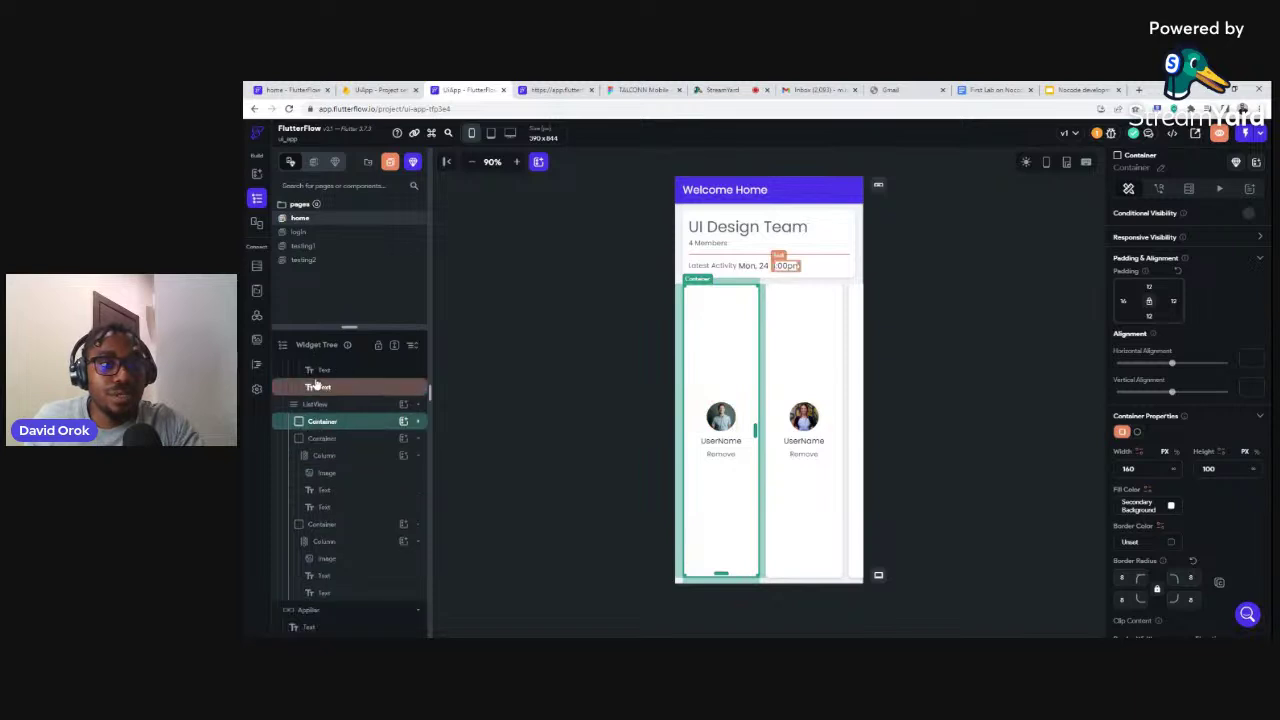
scroll(330, 410, "up", 3)
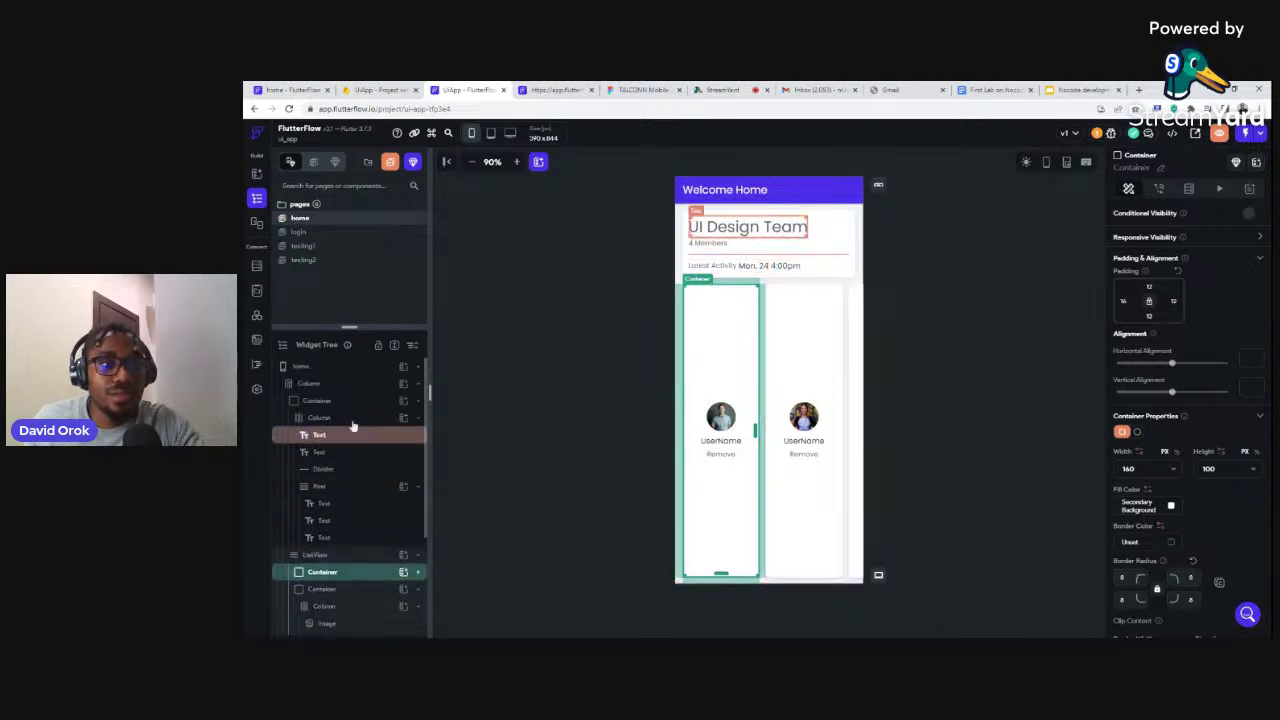
left_click(315, 401)
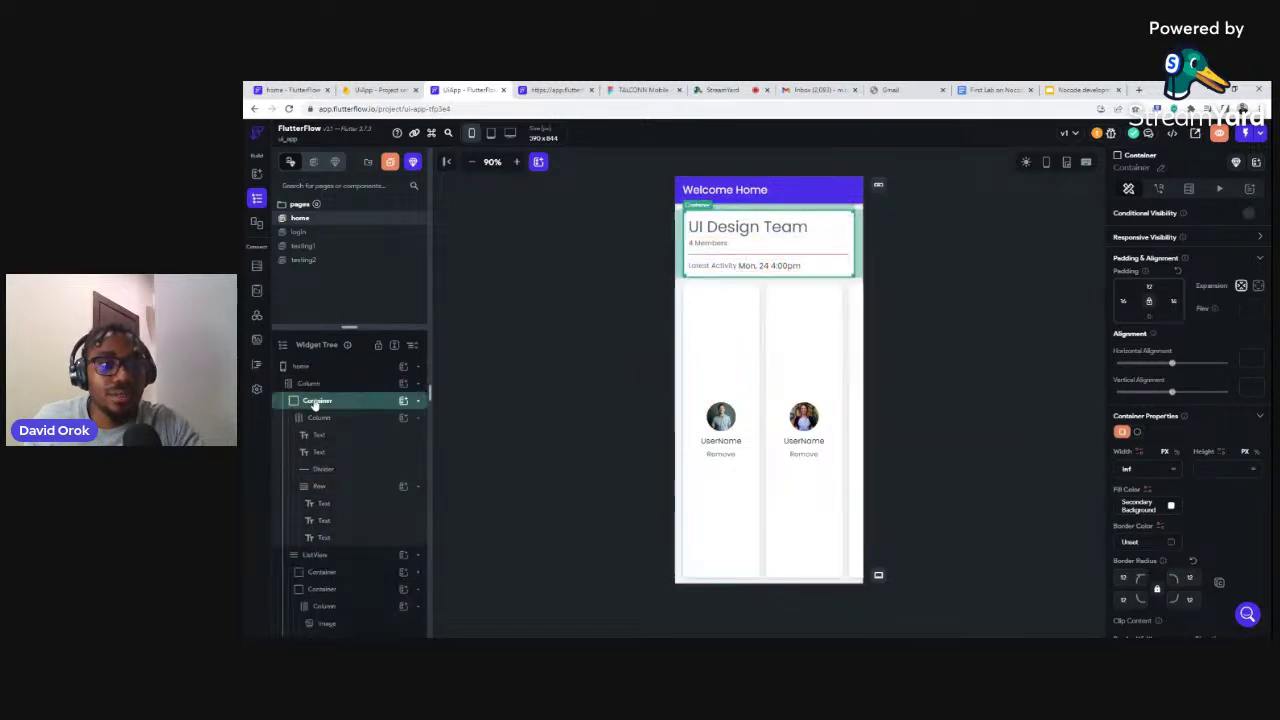
double_click(315, 401)
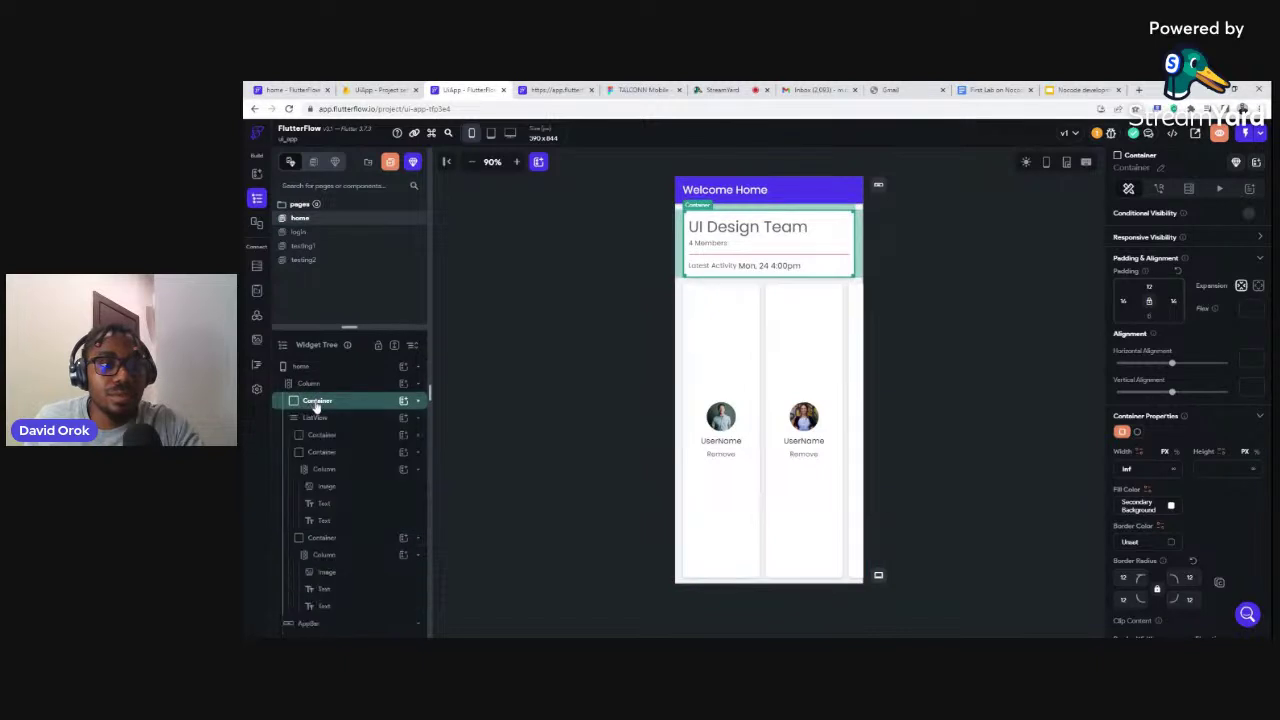
left_click(316, 420)
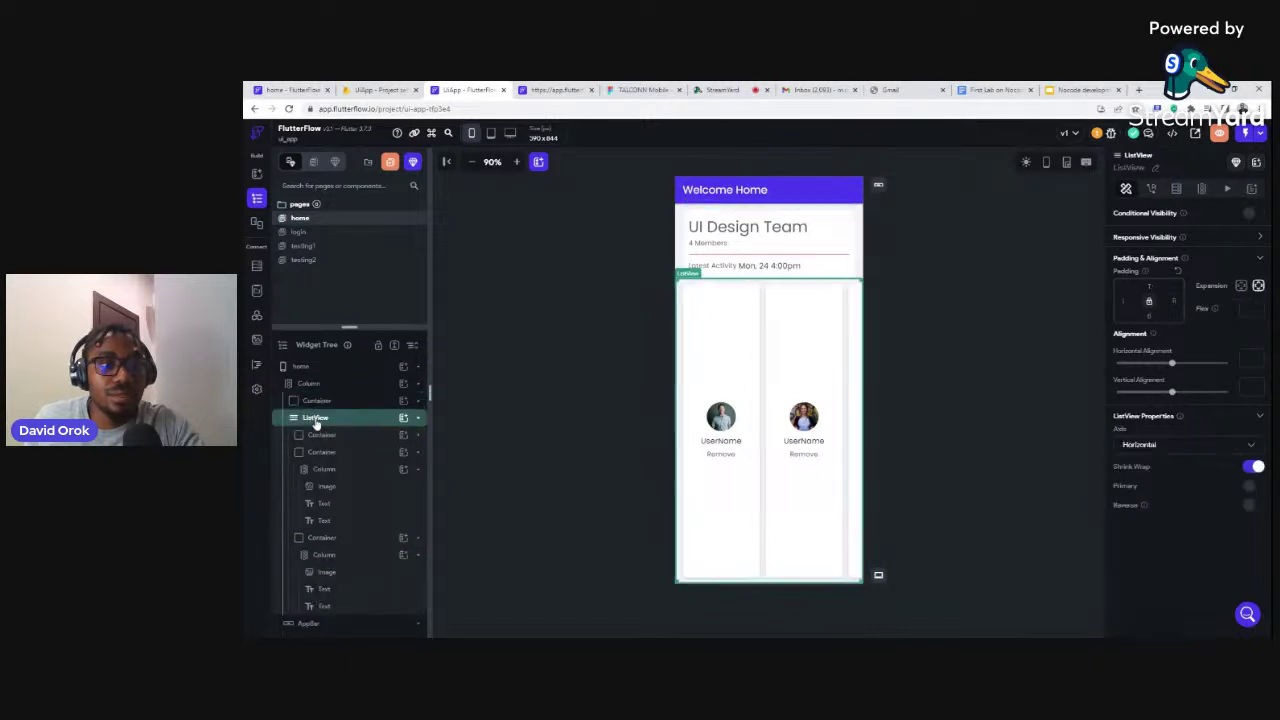
double_click(316, 420)
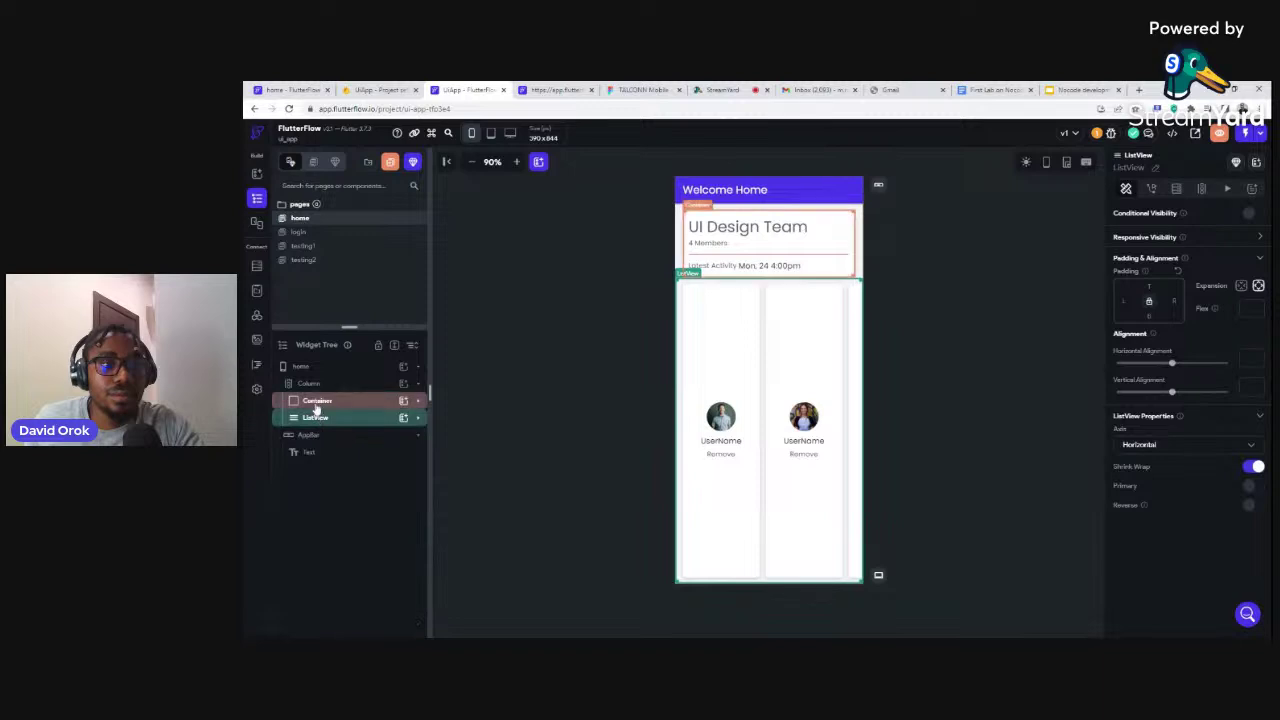
Move the UI Design Team card below the user list, then undo the move
left_click(316, 401)
left_click_drag(315, 405, 316, 421)
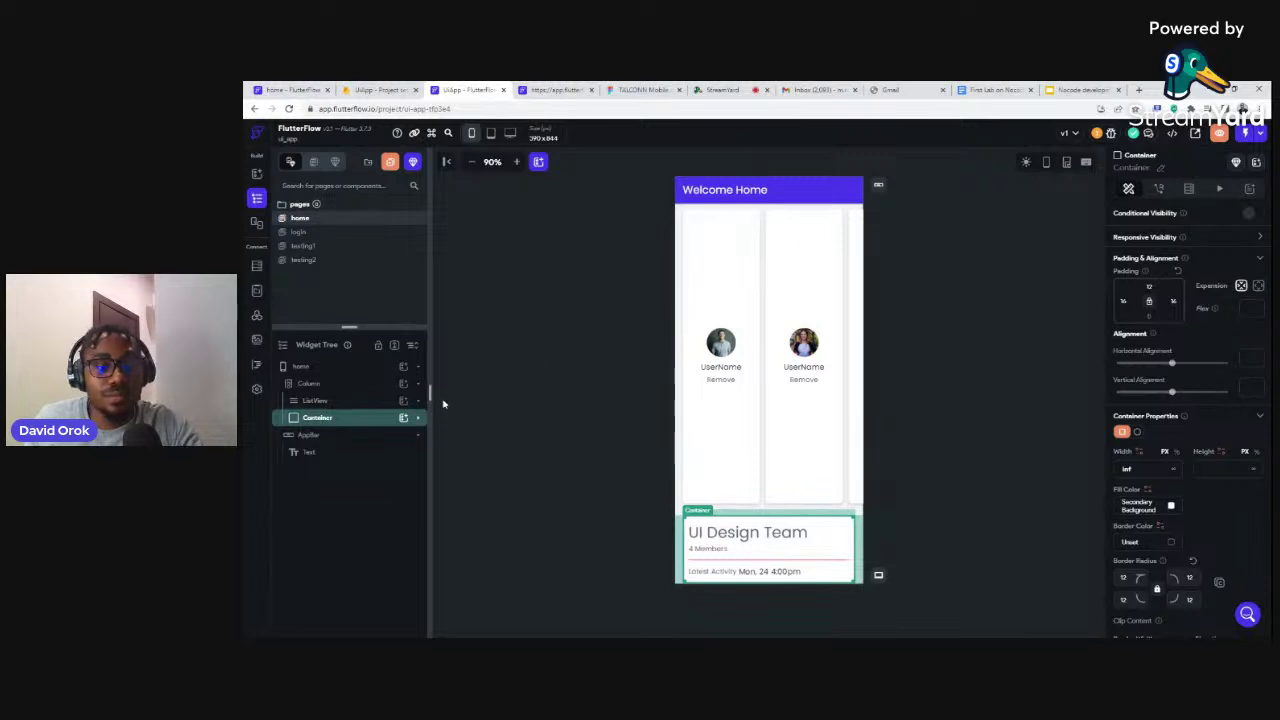
key("ctrl+z")
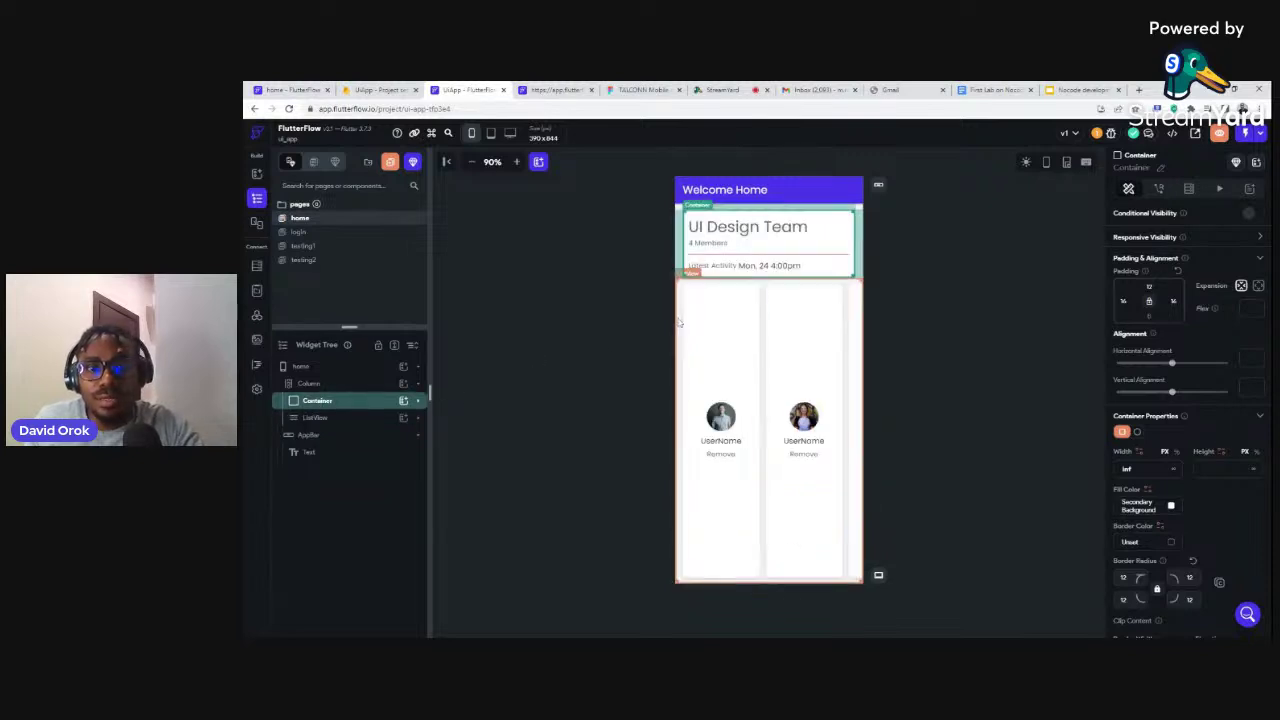
Reselect the horizontal user list and its first card, then open the login page
left_click(681, 315)
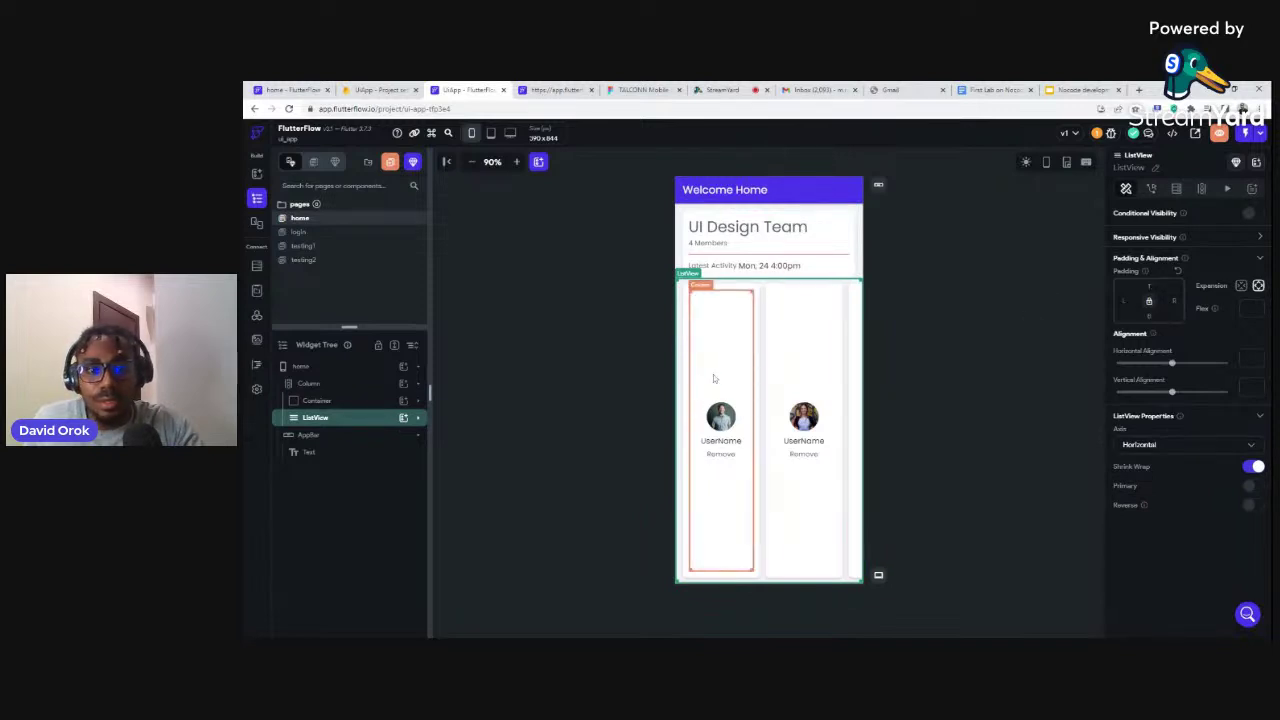
left_click(686, 296)
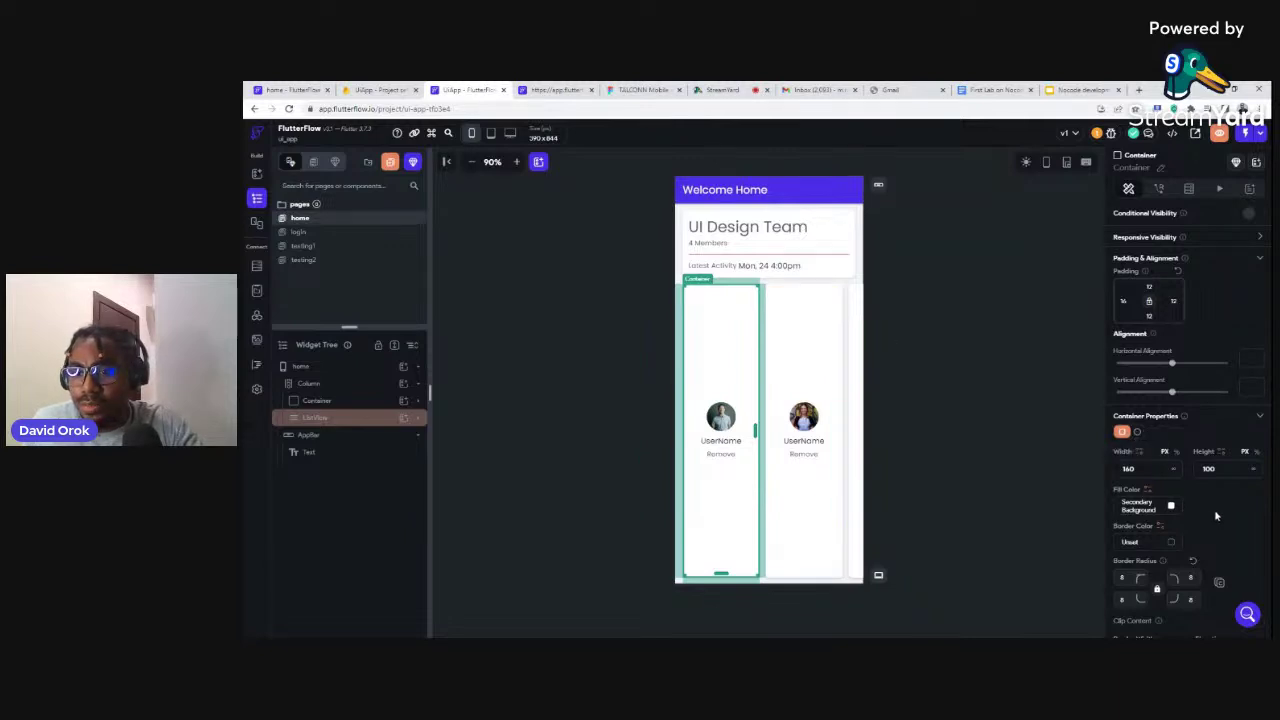
scroll(1214, 509, "down", 2)
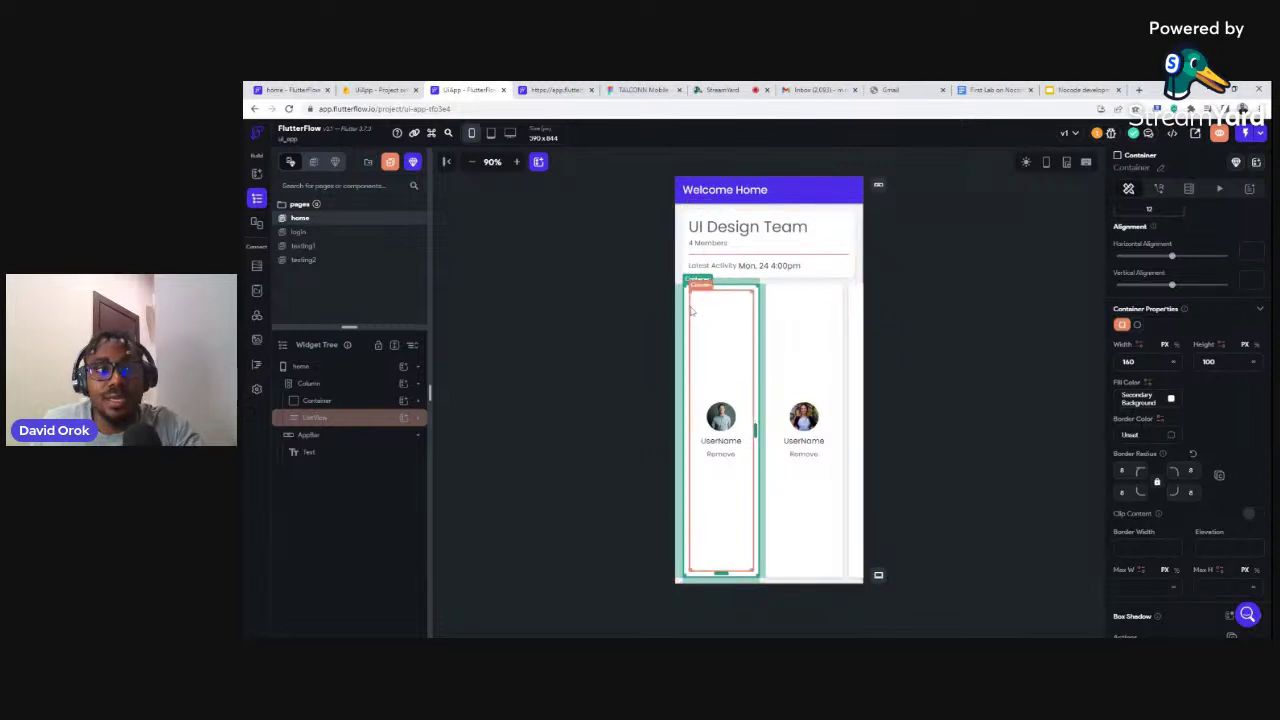
left_click(300, 232)
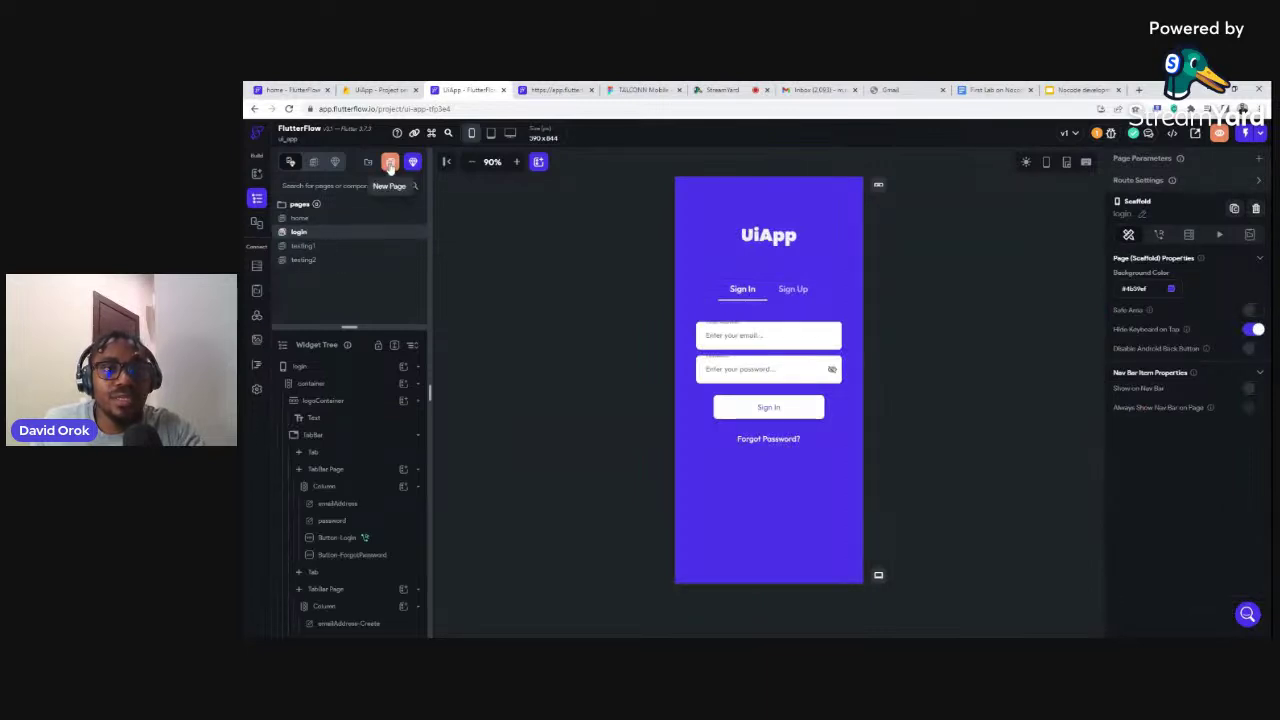
Bring up the new-page template gallery again and scroll down to the Pin Code template
left_click(390, 166)
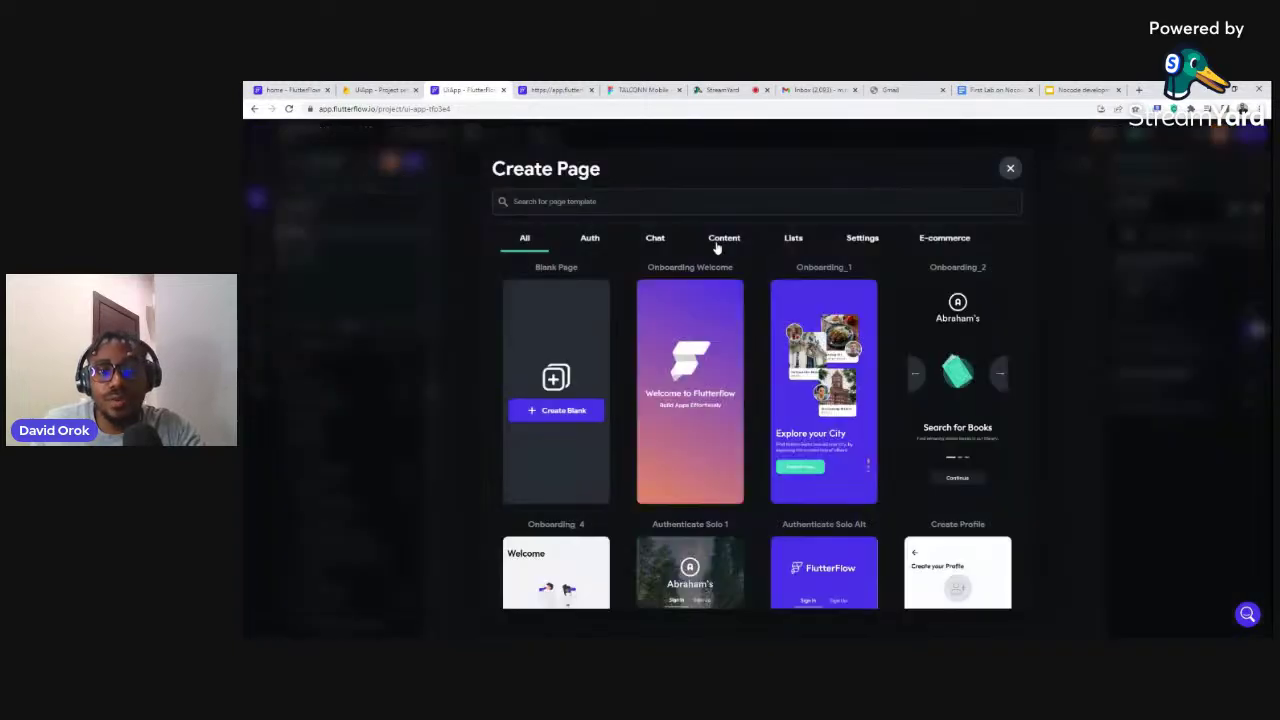
mouse_move(786, 297)
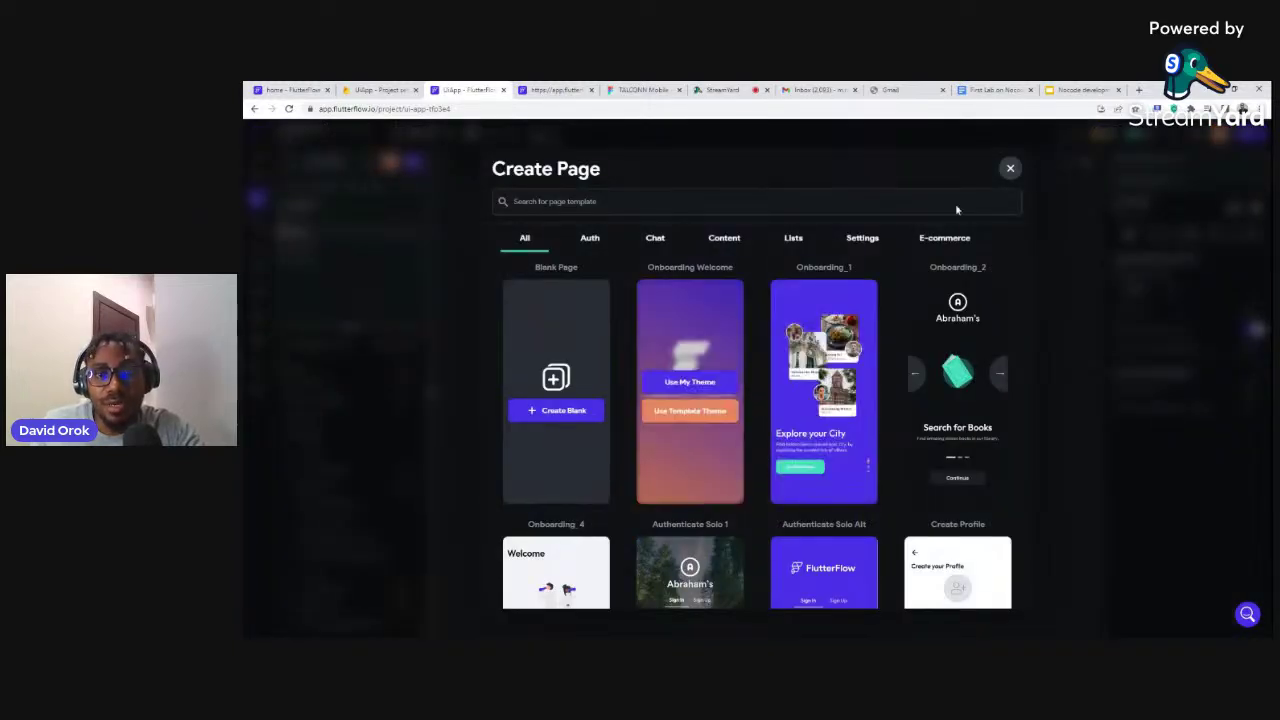
left_click(1009, 169)
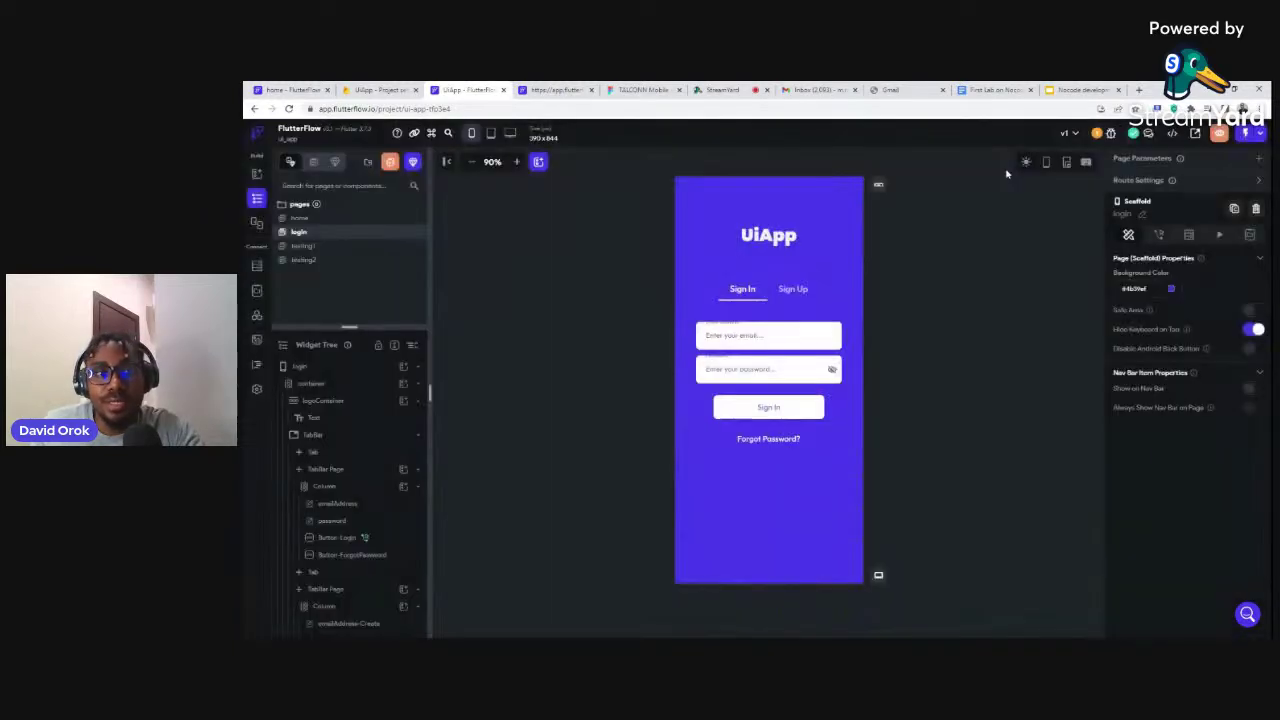
left_click(390, 163)
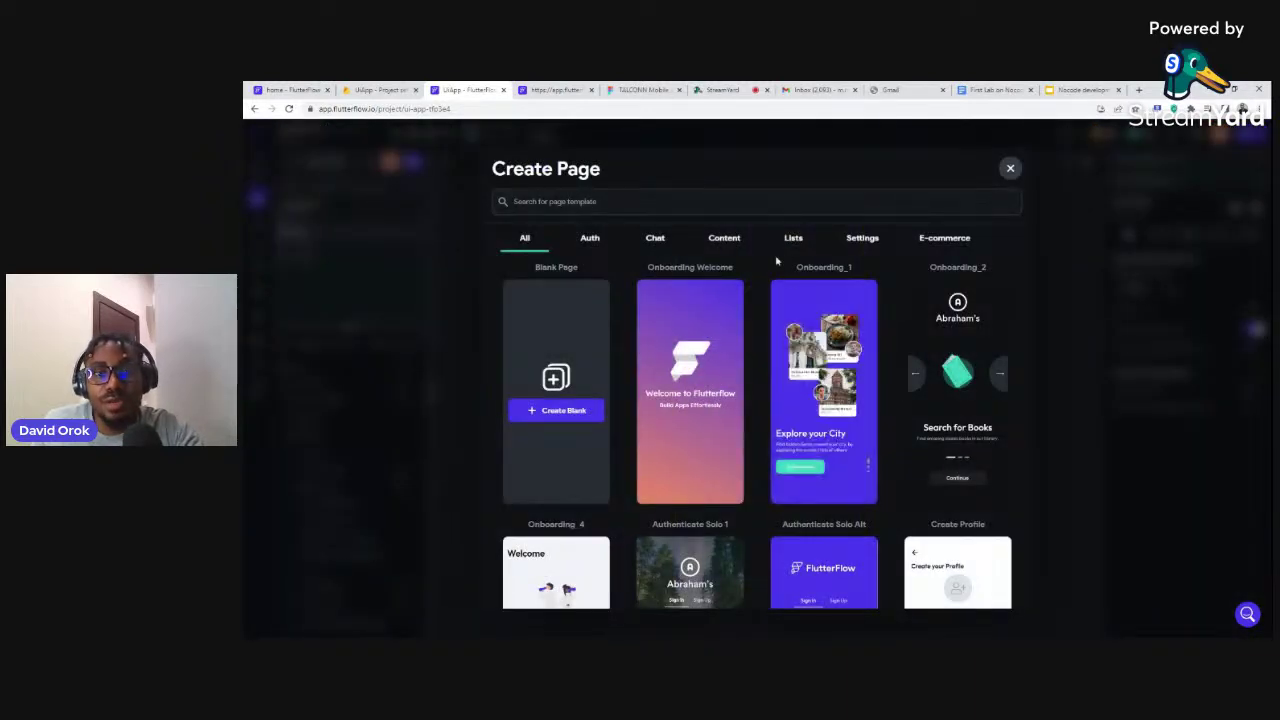
scroll(873, 395, "down", 1)
scroll(873, 395, "down", 10)
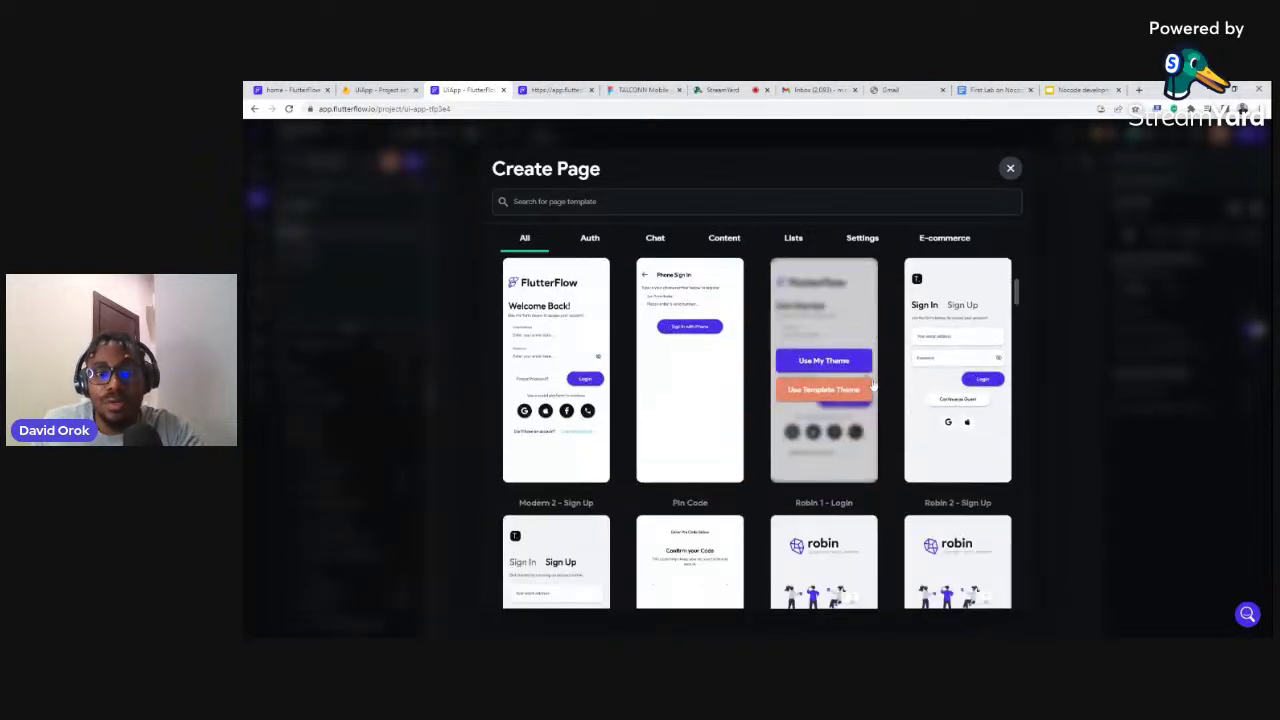
scroll(873, 386, "down", 3)
scroll(873, 375, "down", 2)
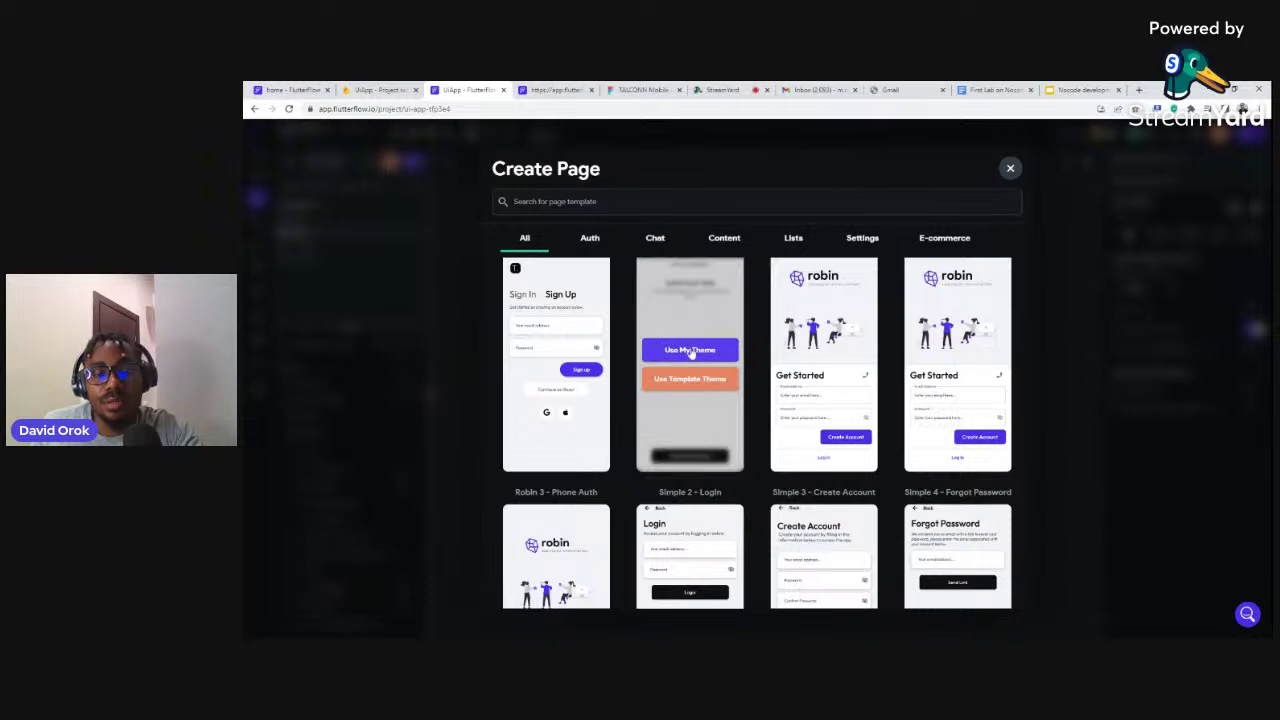
Create page 'testing3' from the Pin Code template using my theme
left_click(690, 350)
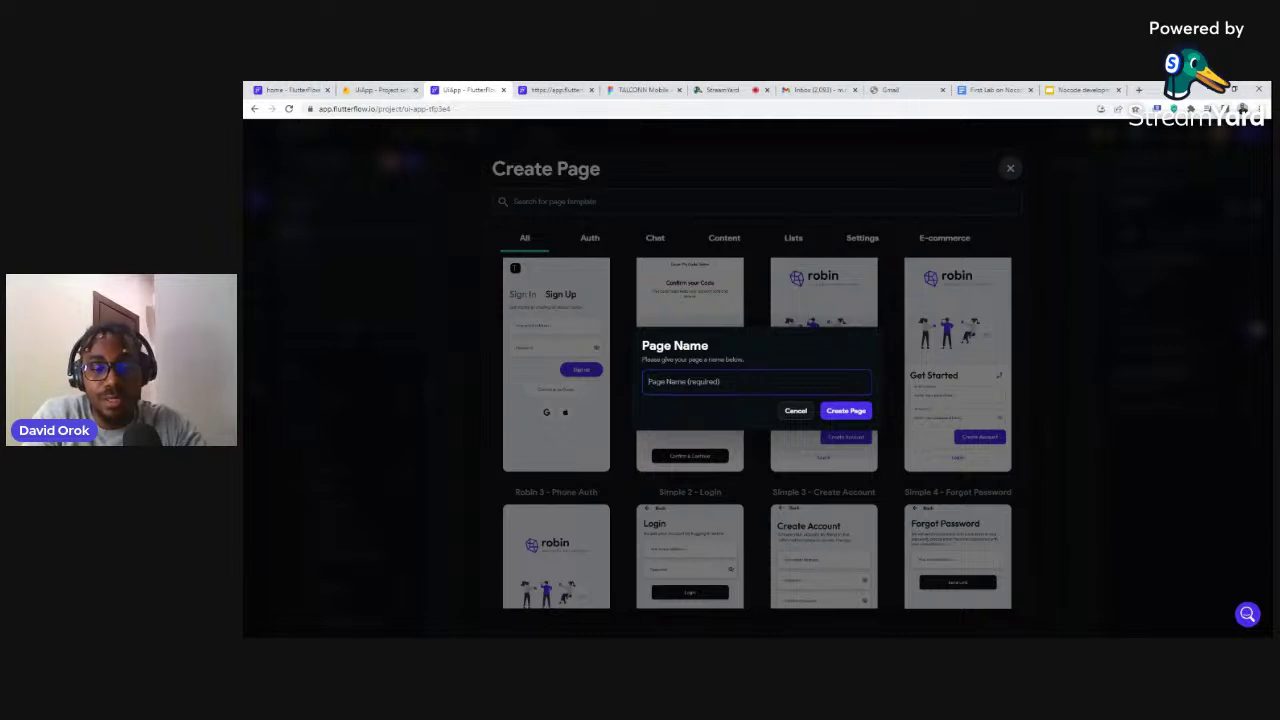
type("test")
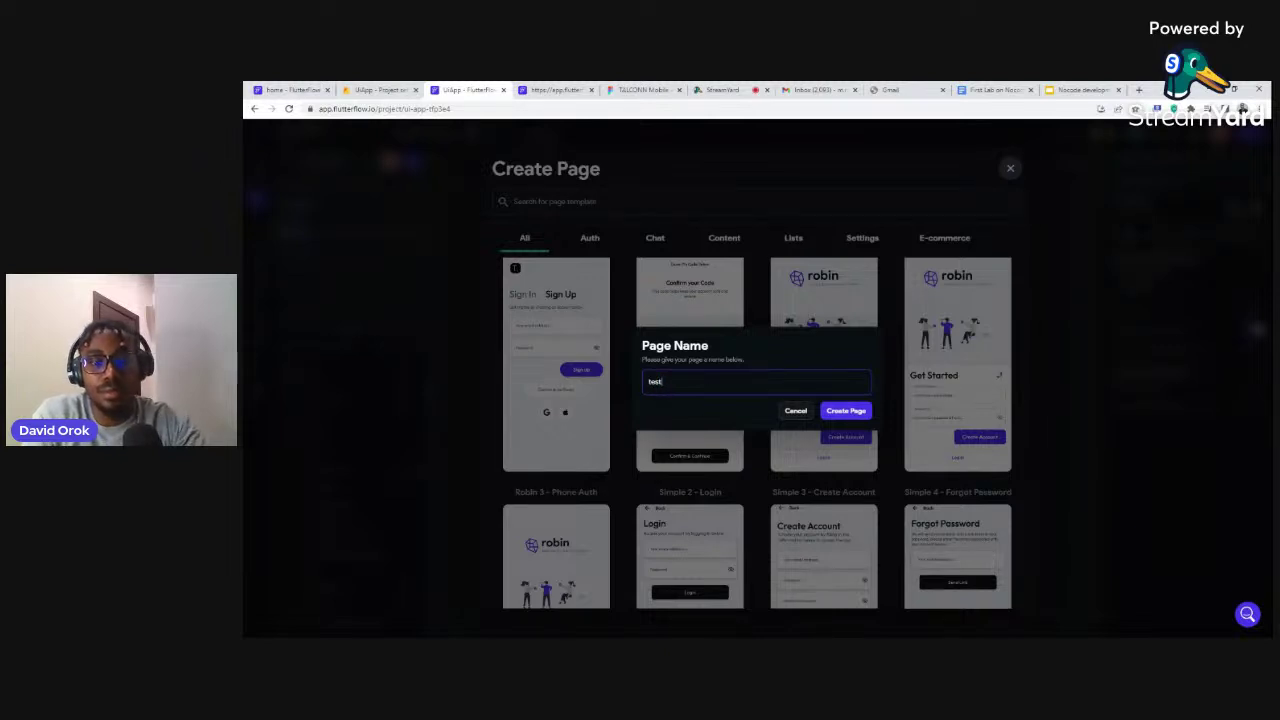
type("ing3")
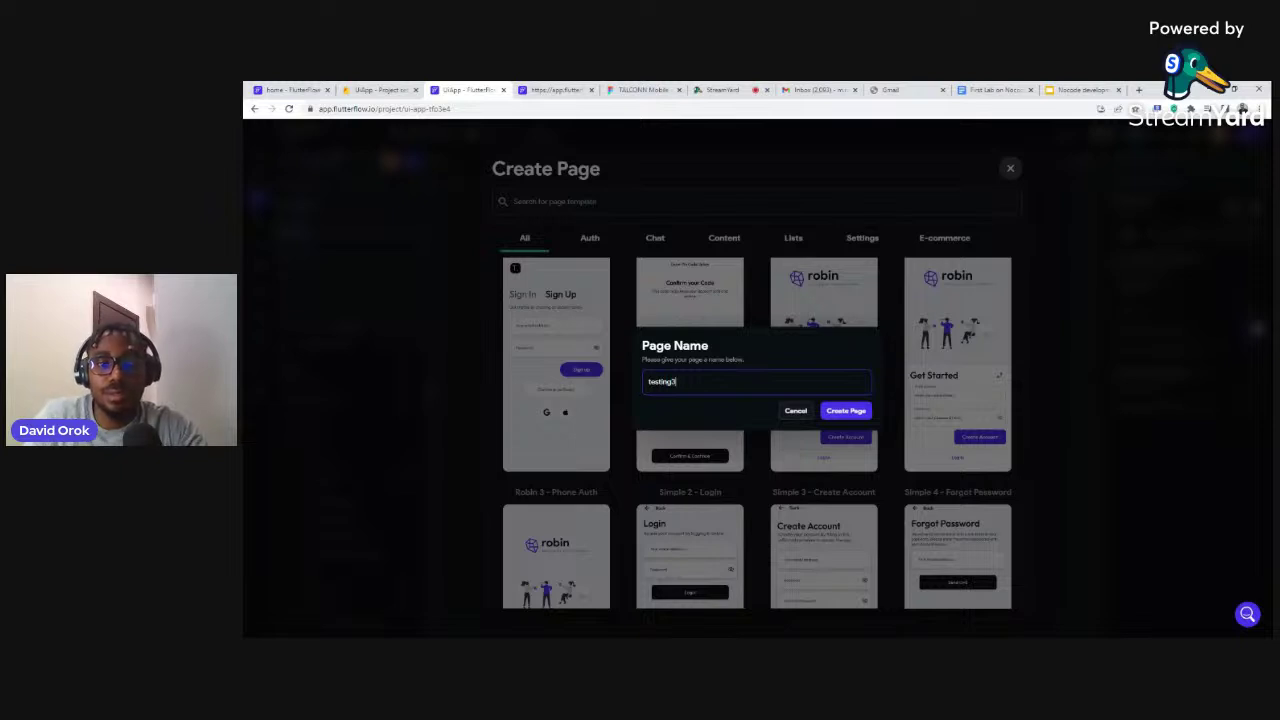
left_click(848, 411)
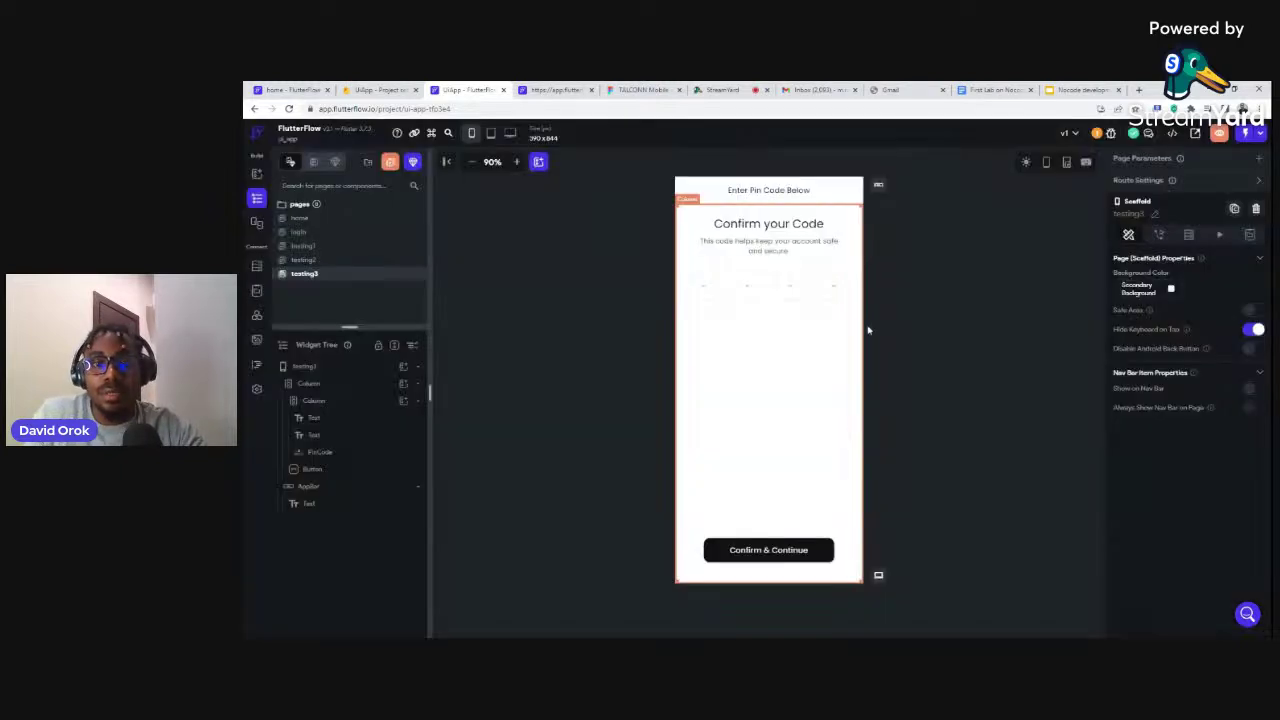
Select the PinCode field and open its widget-tree actions, then switch to the home page
left_click(689, 295)
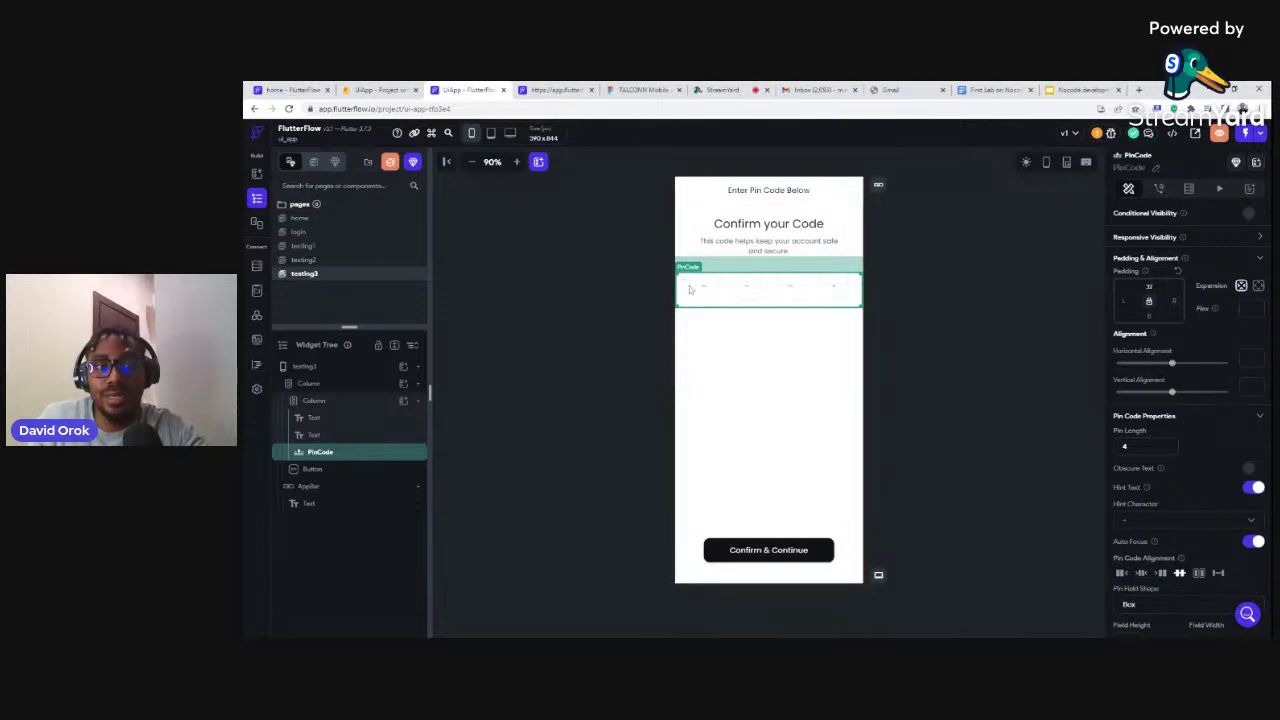
right_click(357, 452)
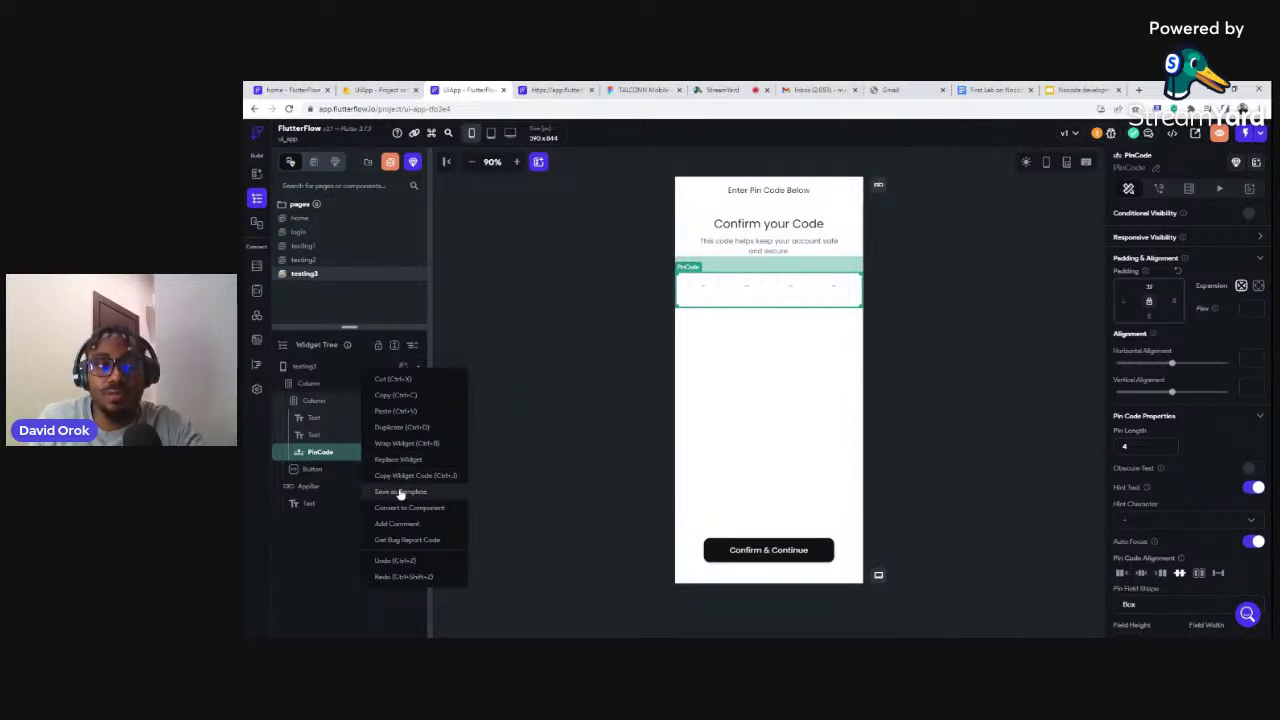
left_click(307, 220)
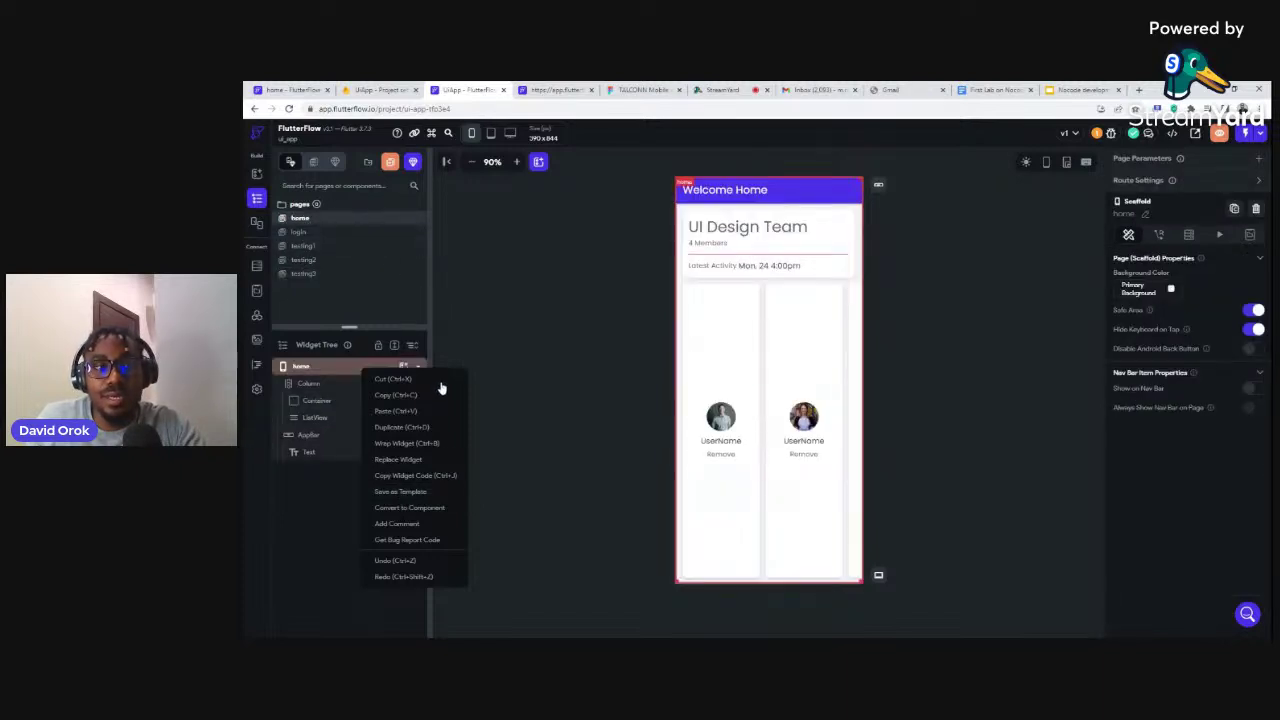
left_click(467, 329)
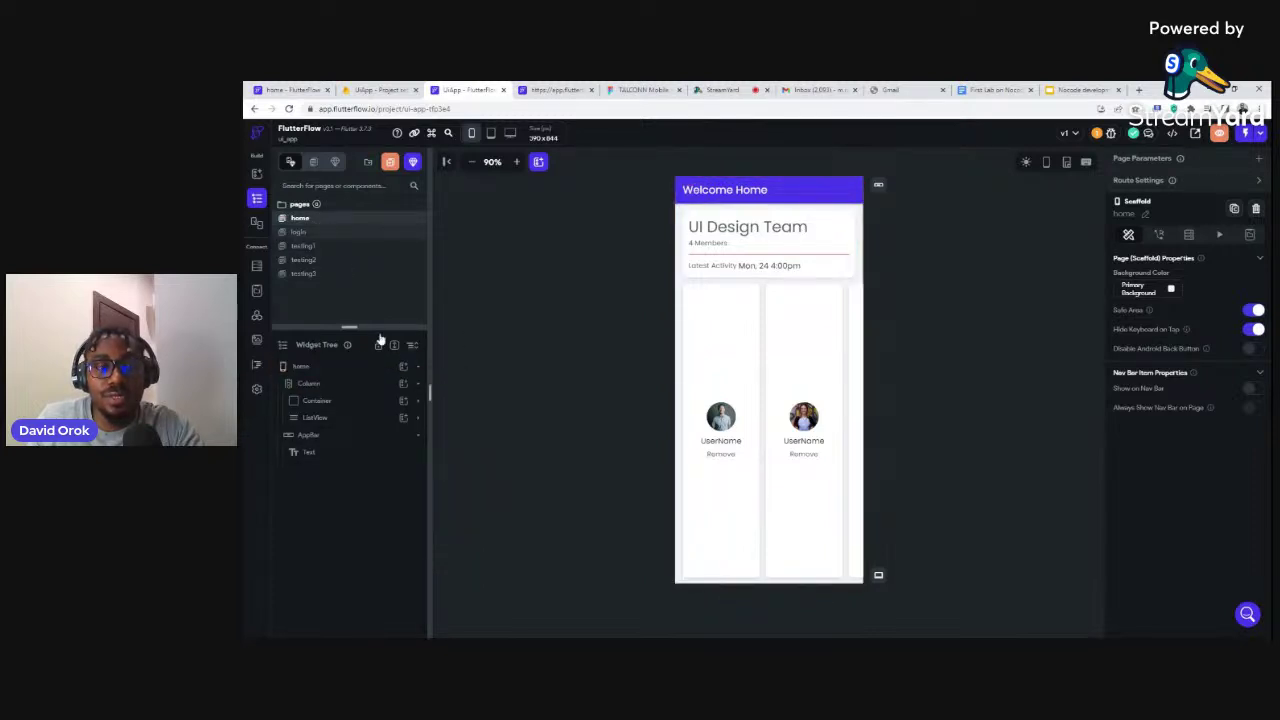
left_click(404, 386)
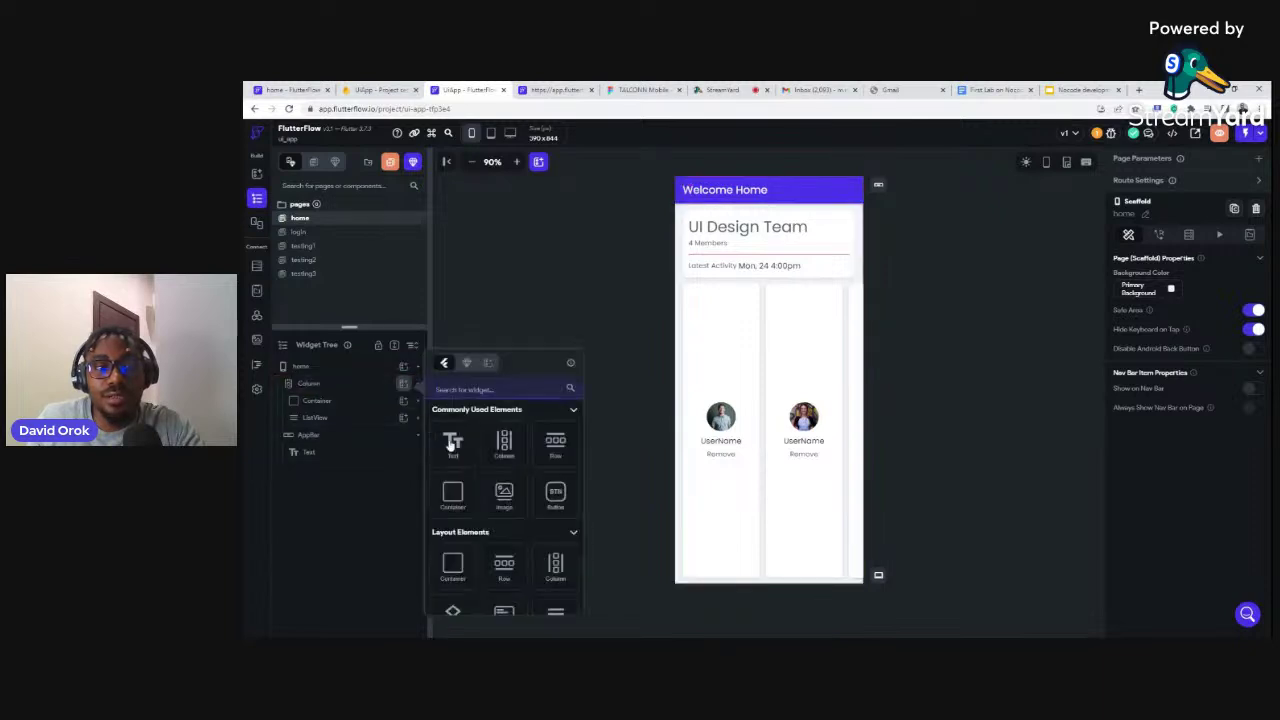
left_click(487, 363)
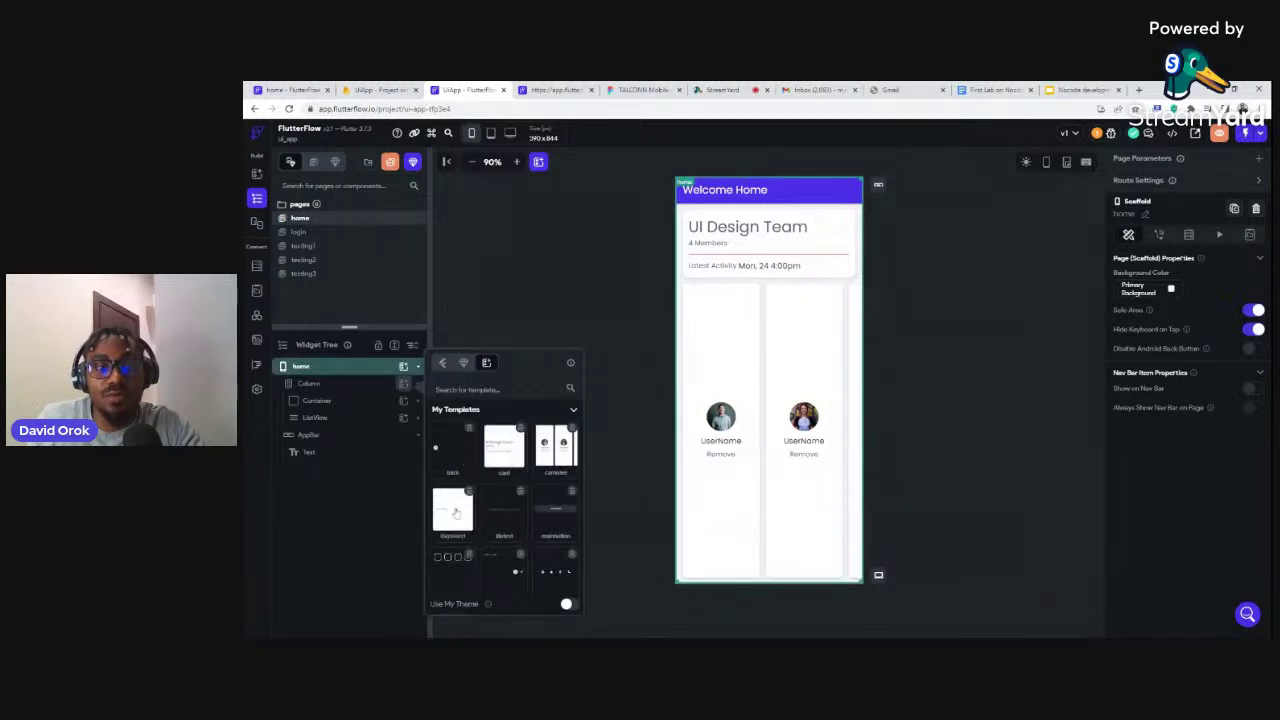
left_click(523, 256)
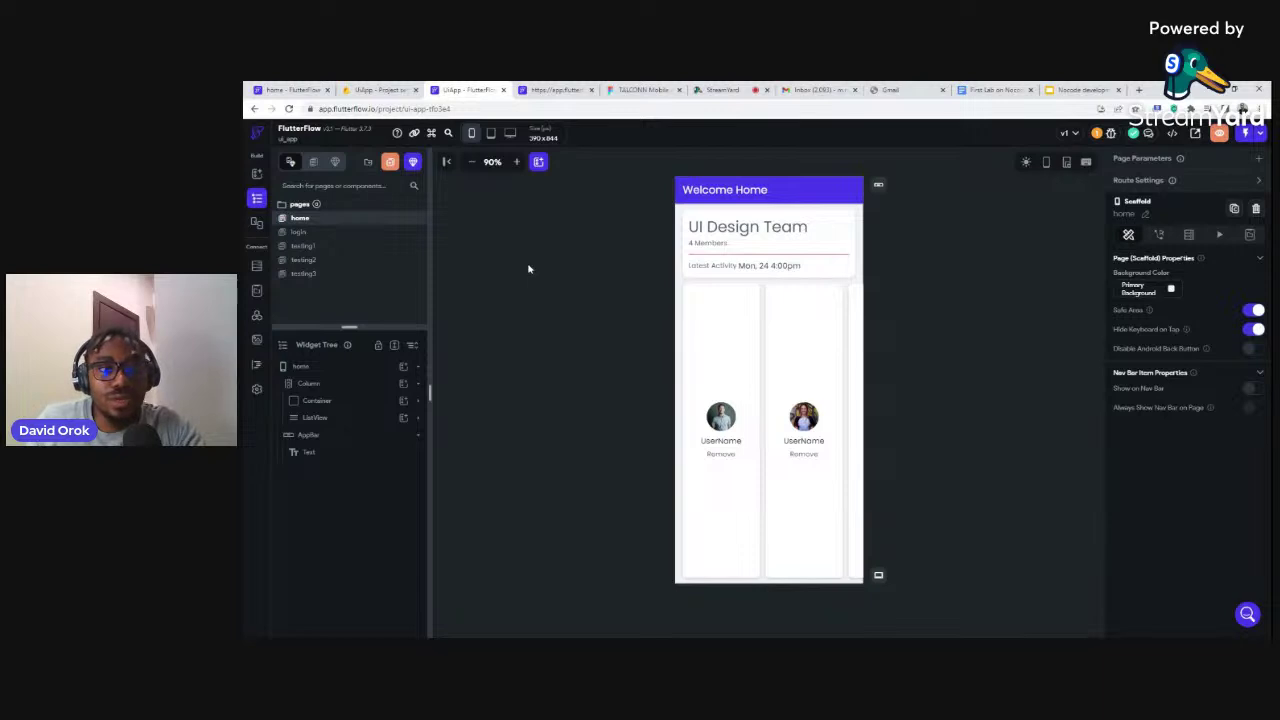
Delete the carousel ListView from the home page, then switch from pages to components
left_click(323, 418)
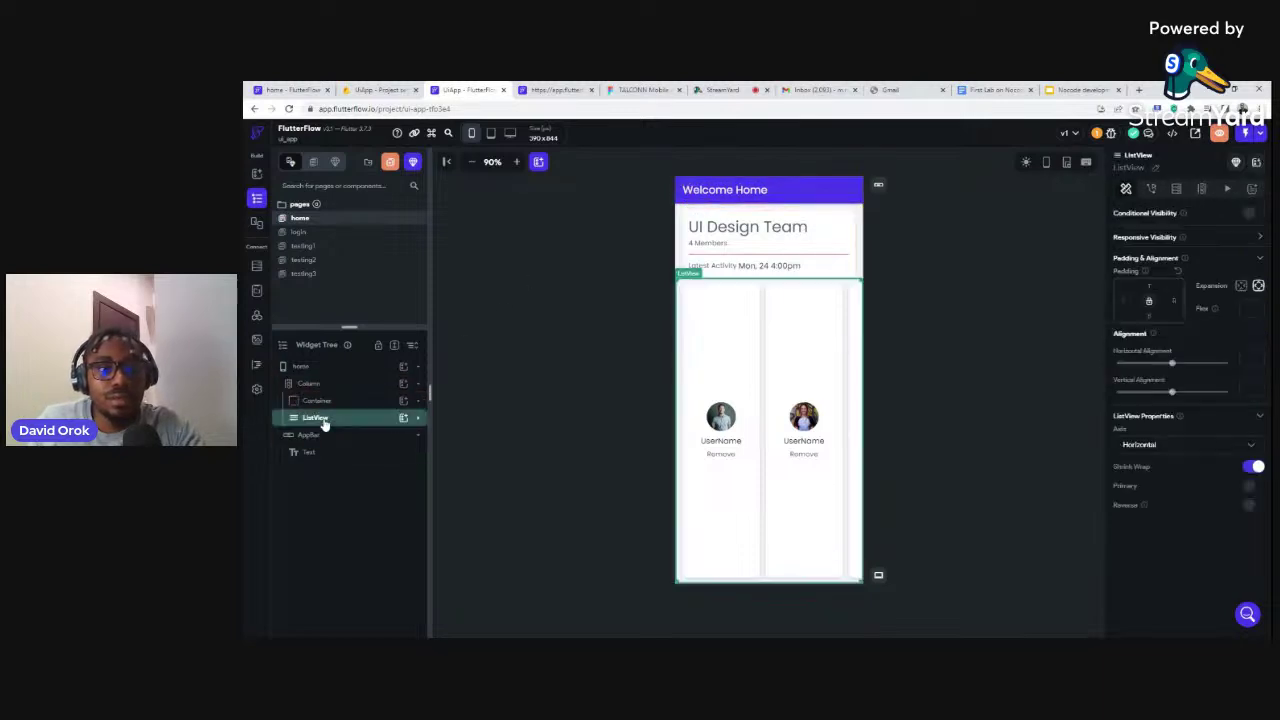
key("Delete")
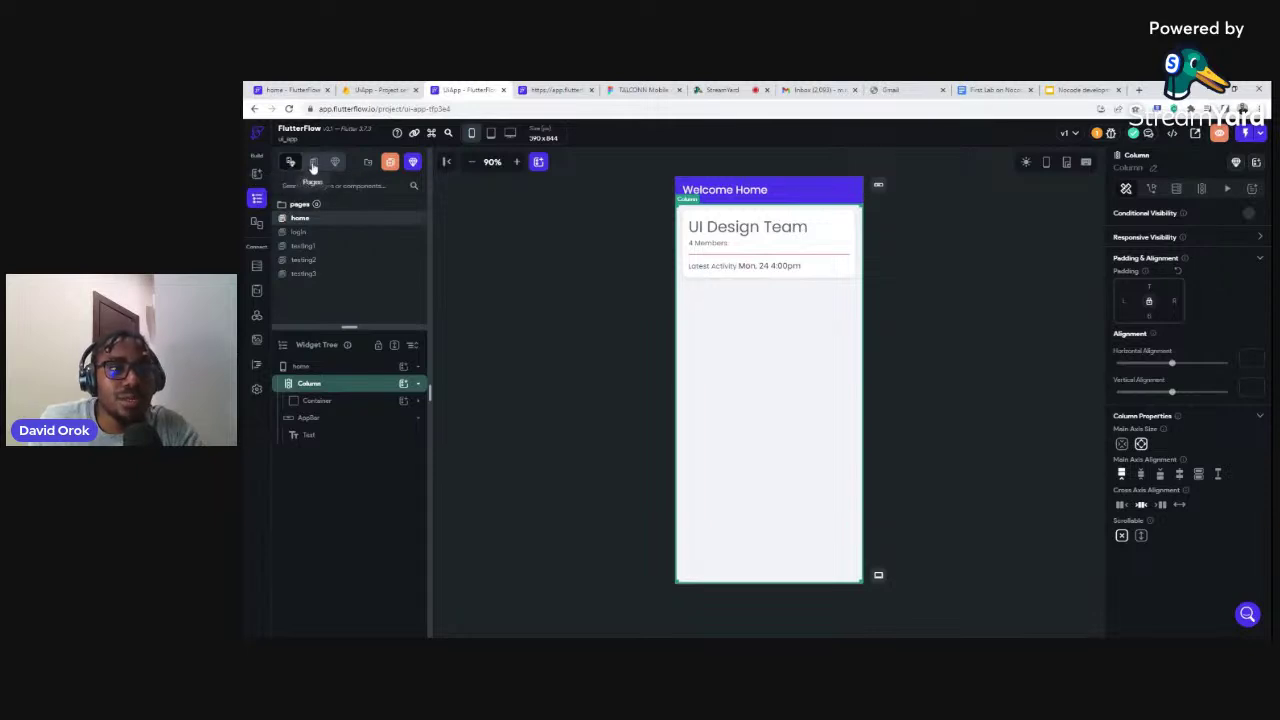
left_click(313, 166)
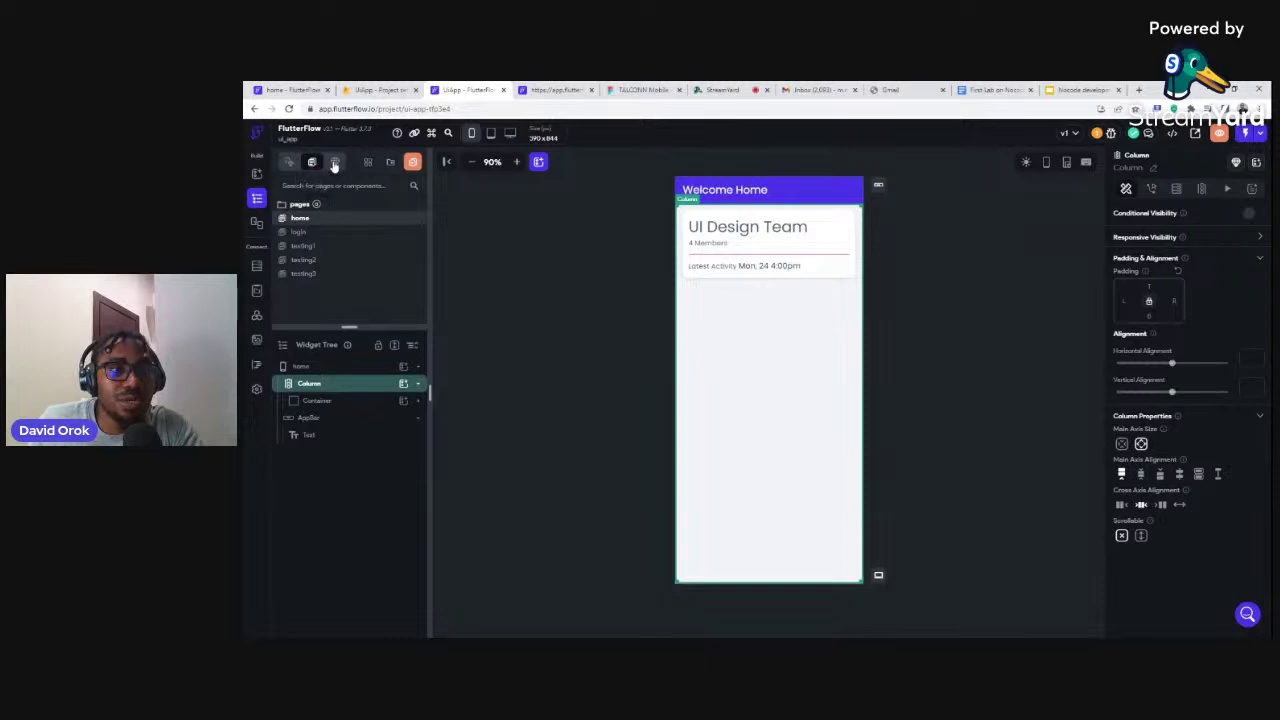
left_click(335, 164)
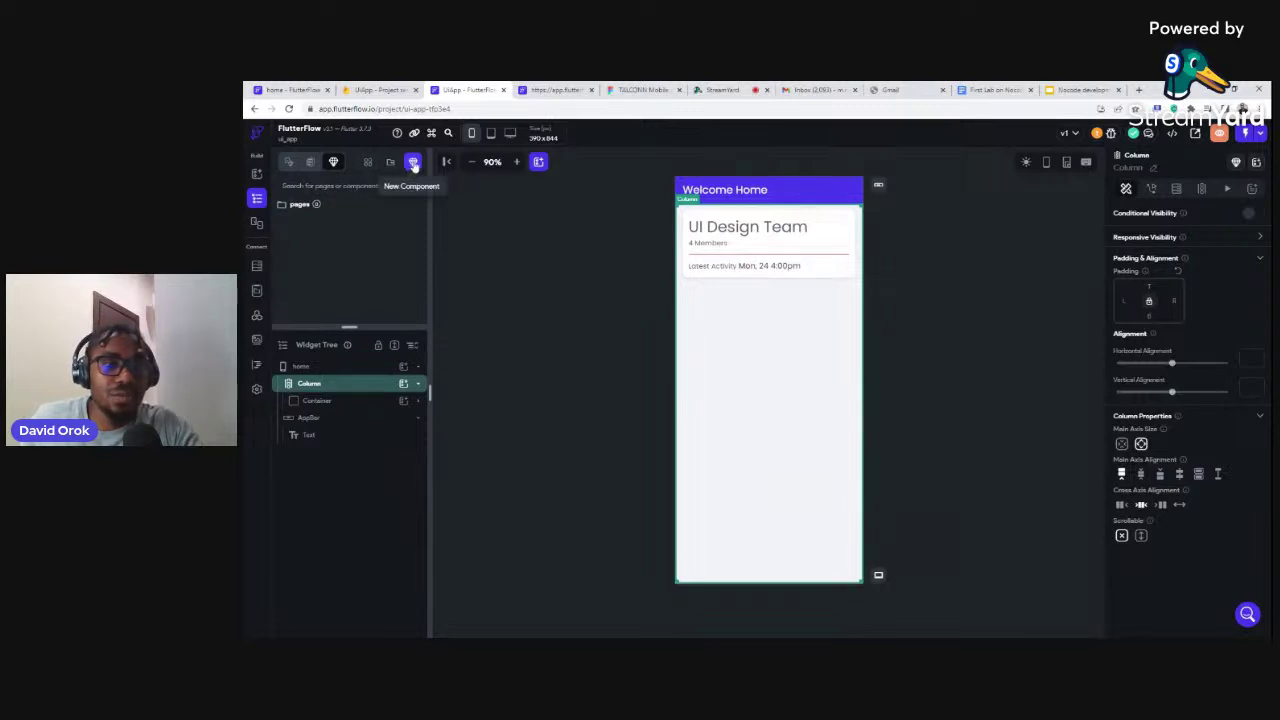
Browse the component templates, then create a blank component named 'popup'
left_click(413, 163)
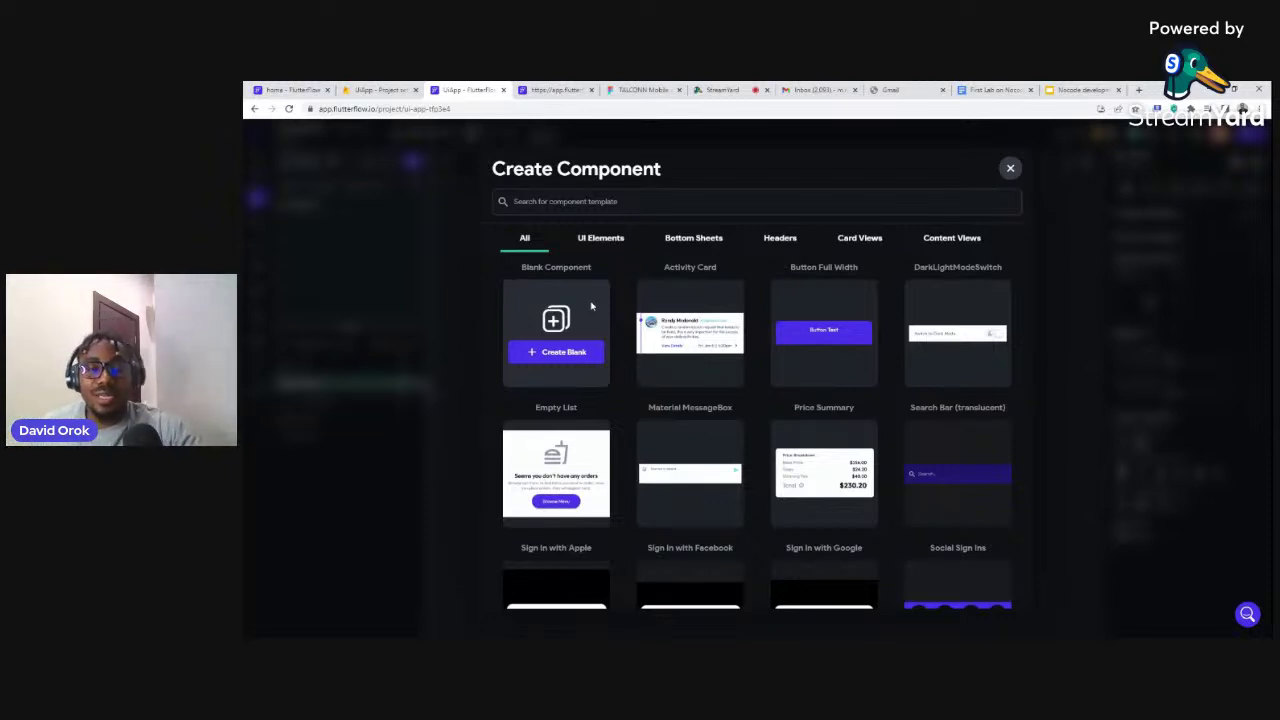
mouse_move(640, 286)
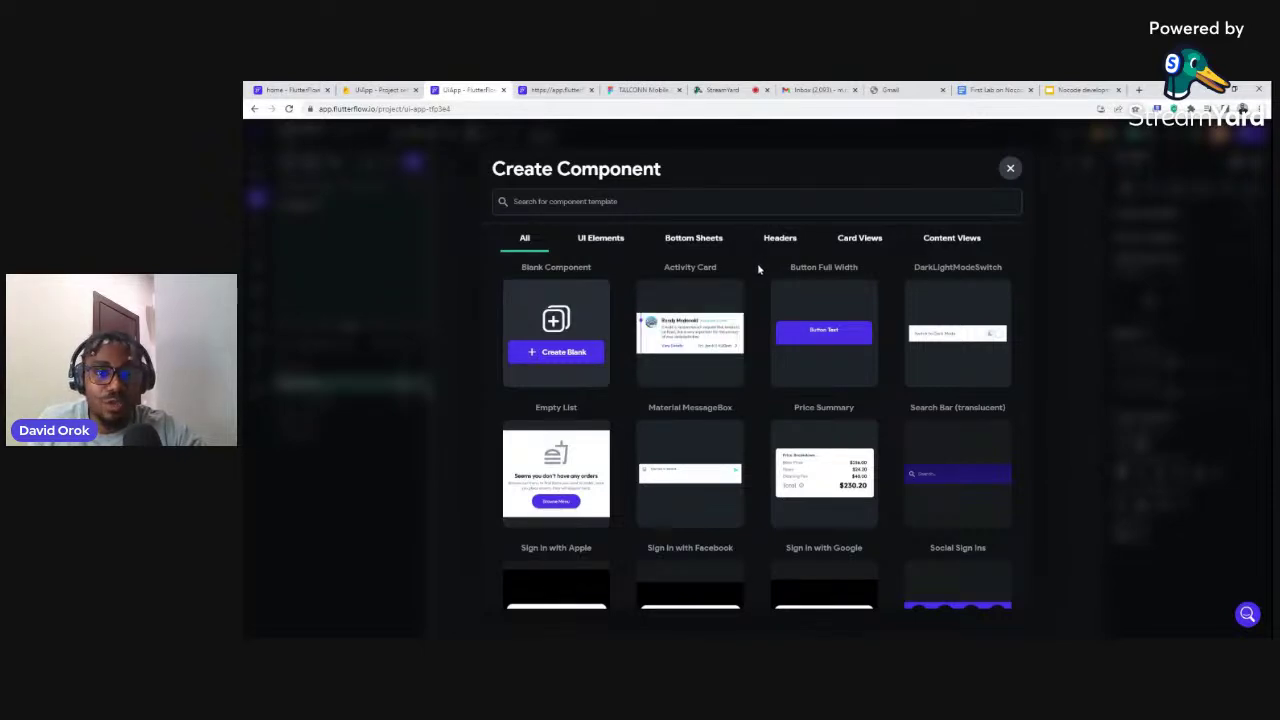
scroll(758, 297, "down", 2)
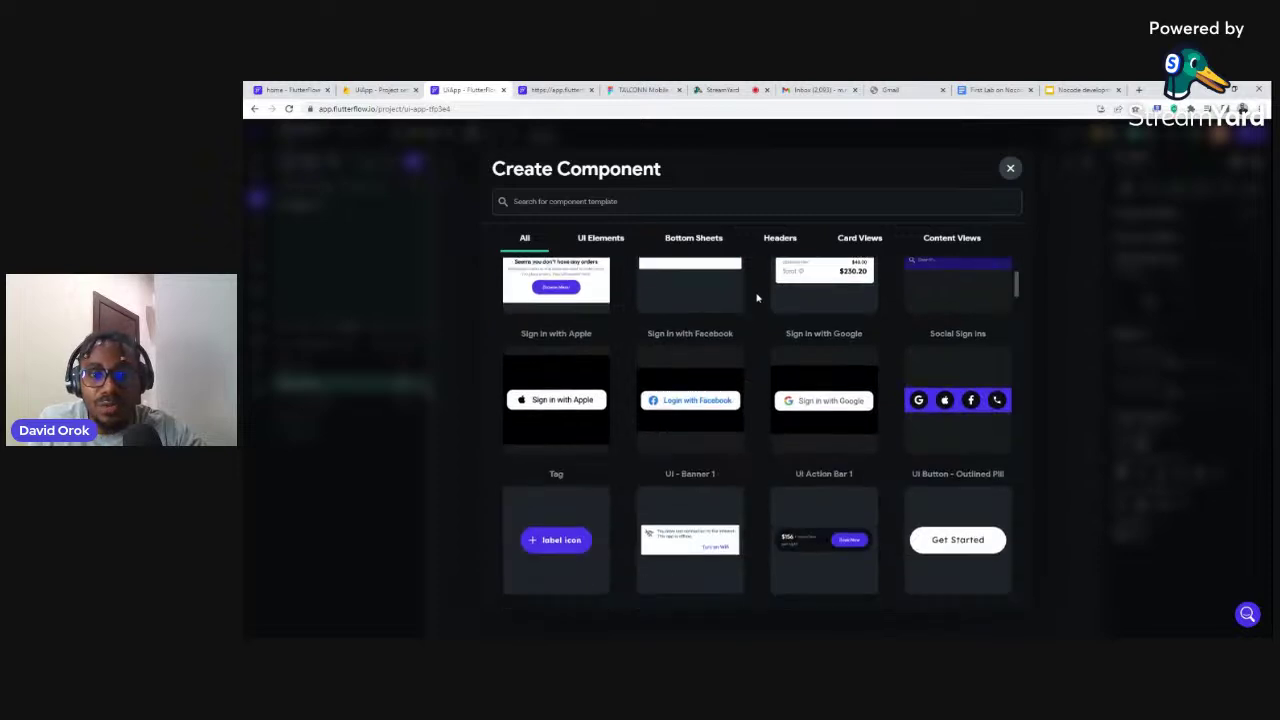
scroll(757, 297, "down", 3)
scroll(757, 297, "down", 2)
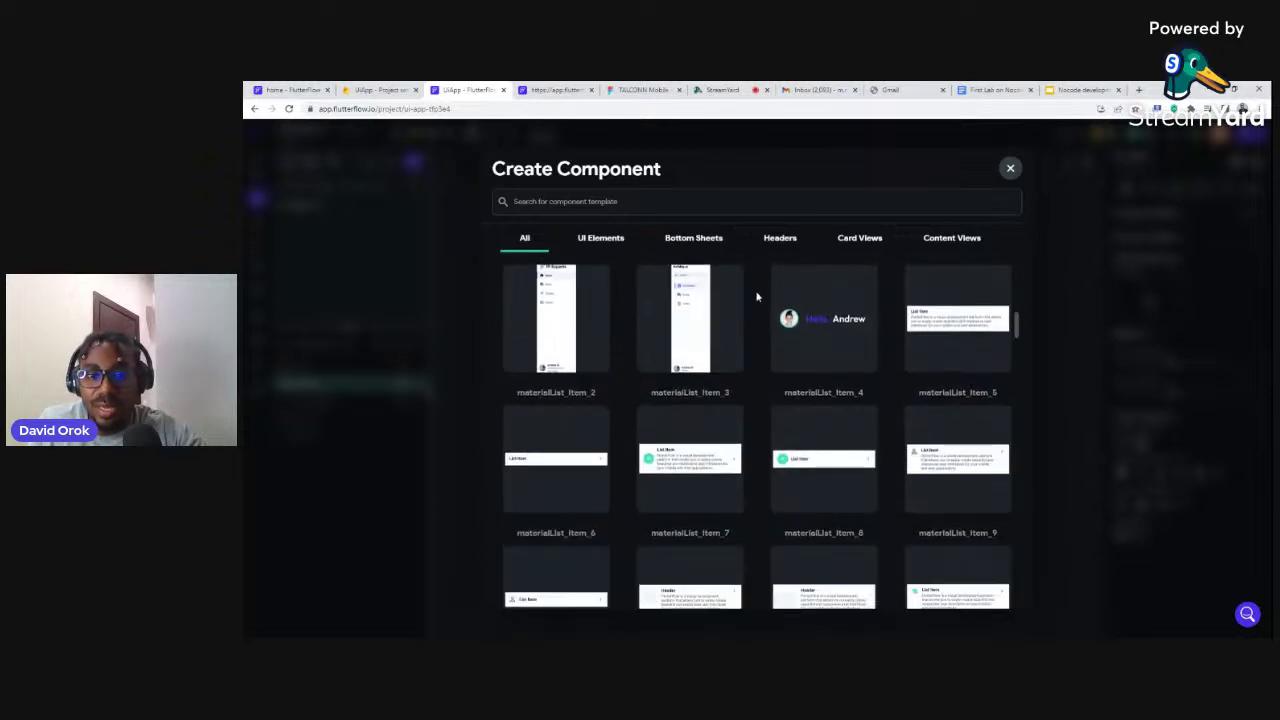
scroll(757, 297, "up", 10)
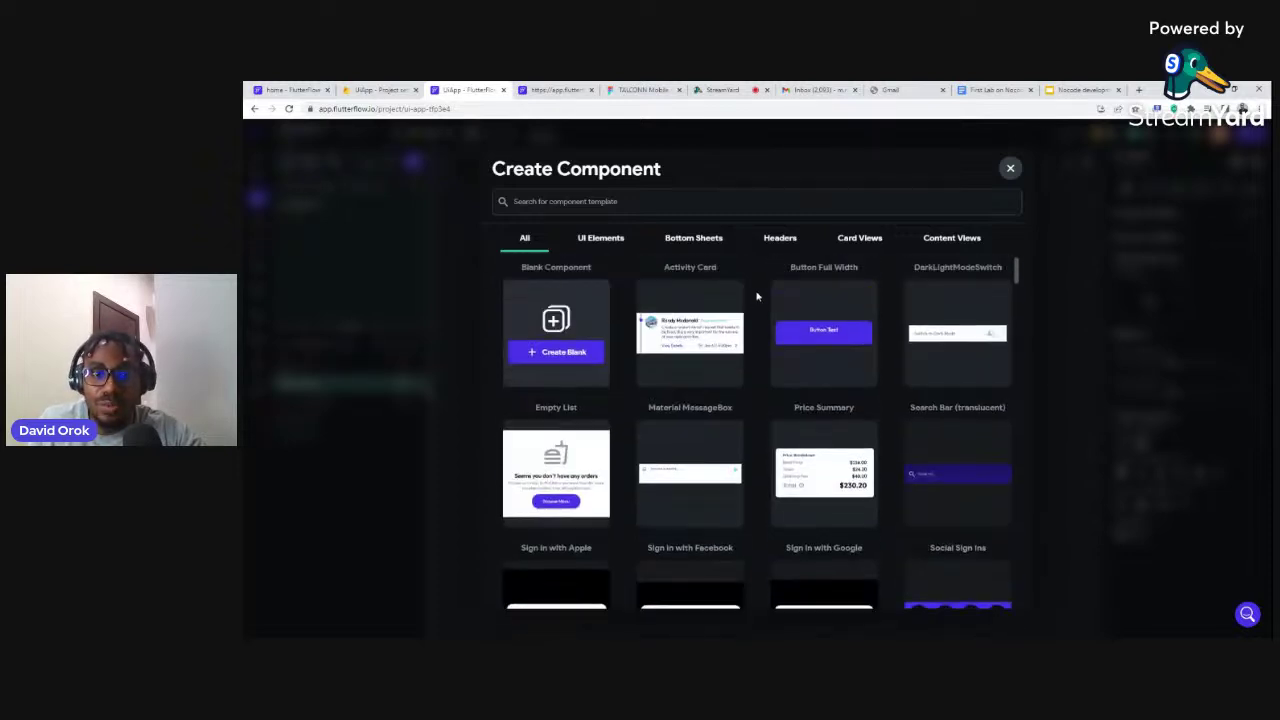
left_click(556, 356)
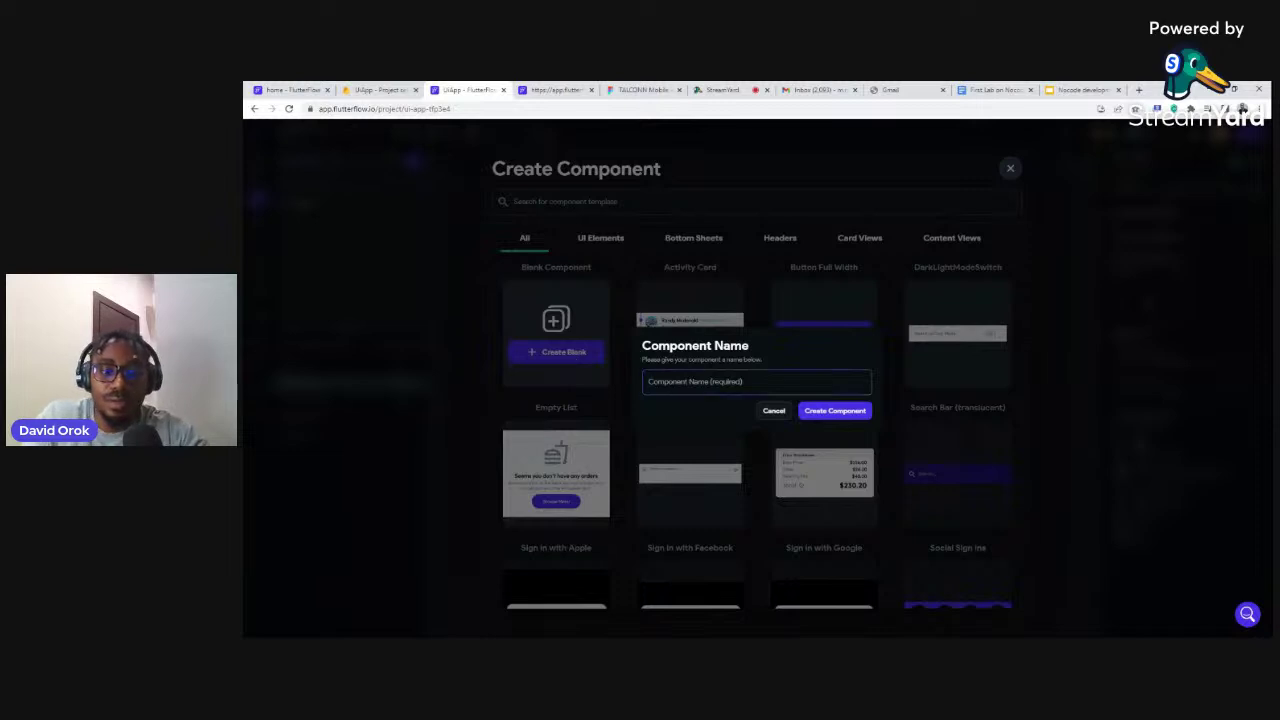
type("pop")
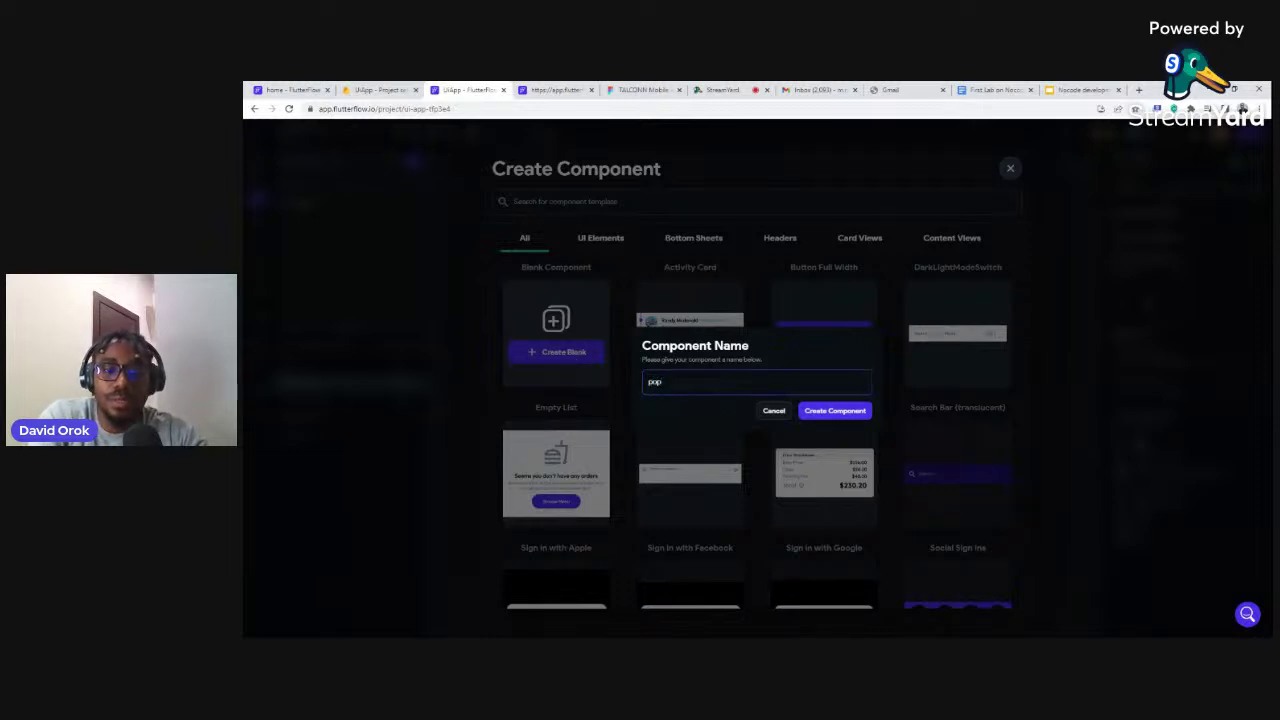
type("up")
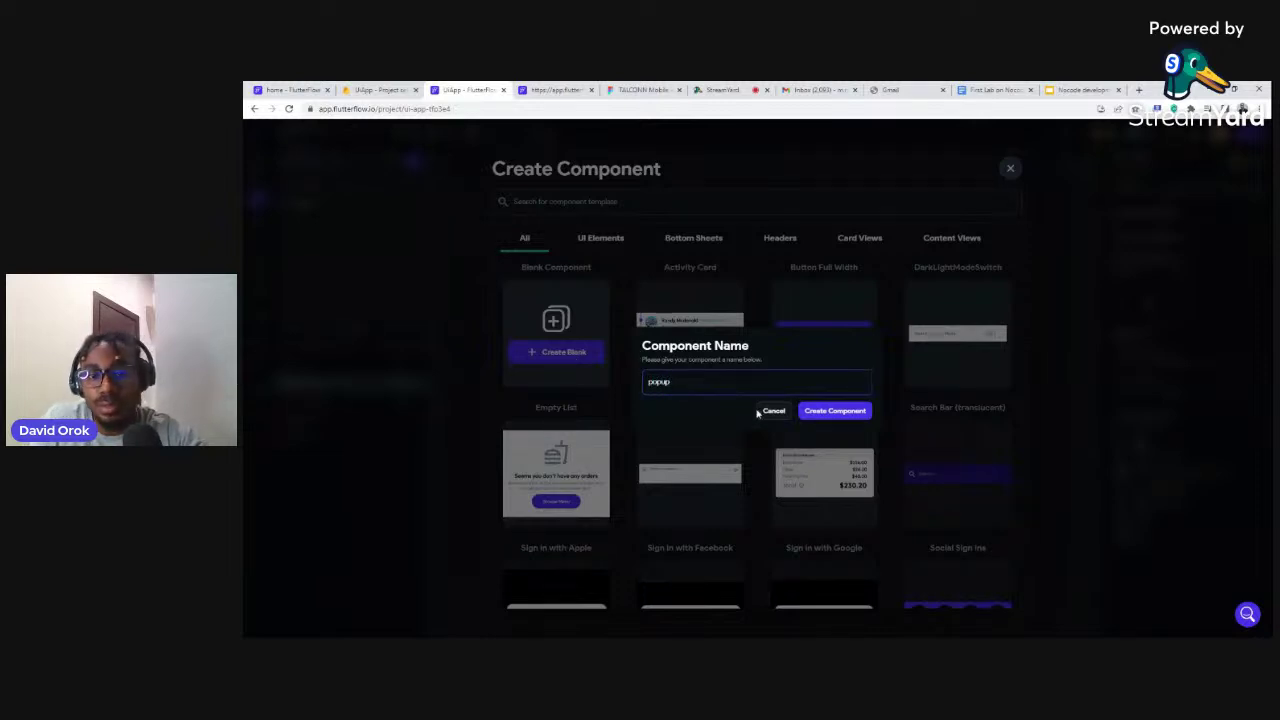
left_click(830, 411)
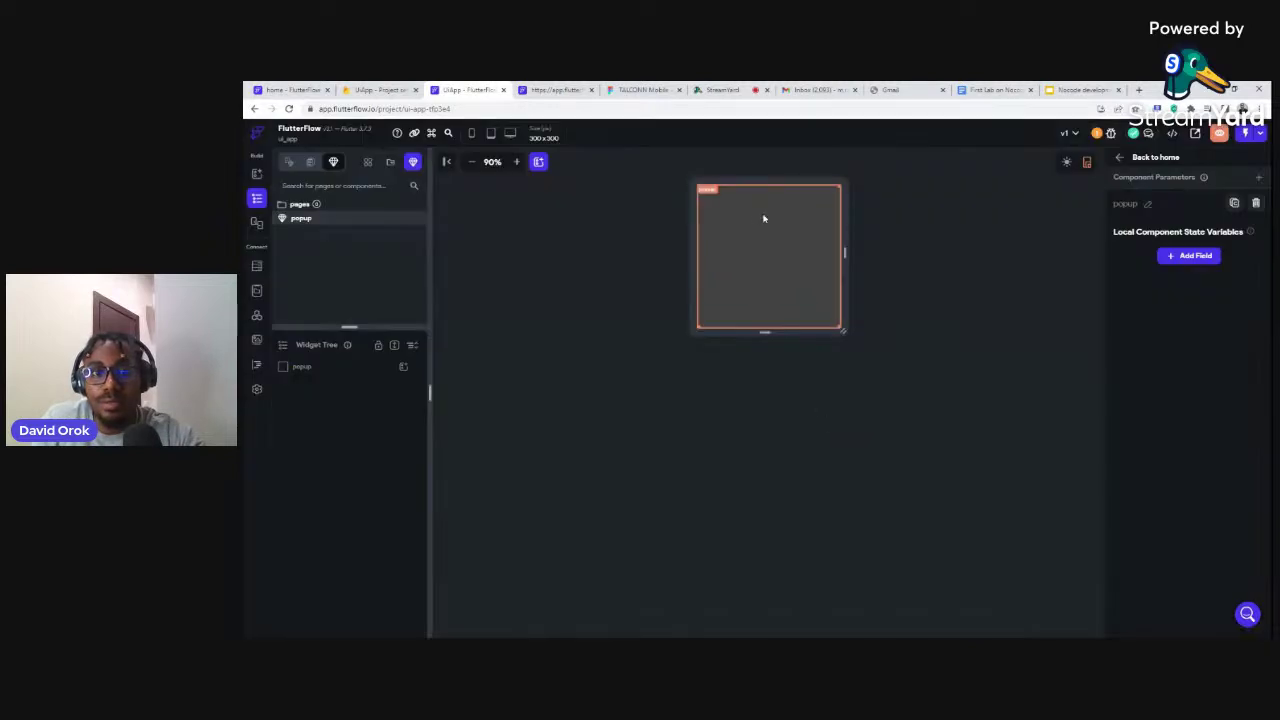
Widen the popup component by dragging its right edge, then ease it slightly narrower
left_click(730, 225)
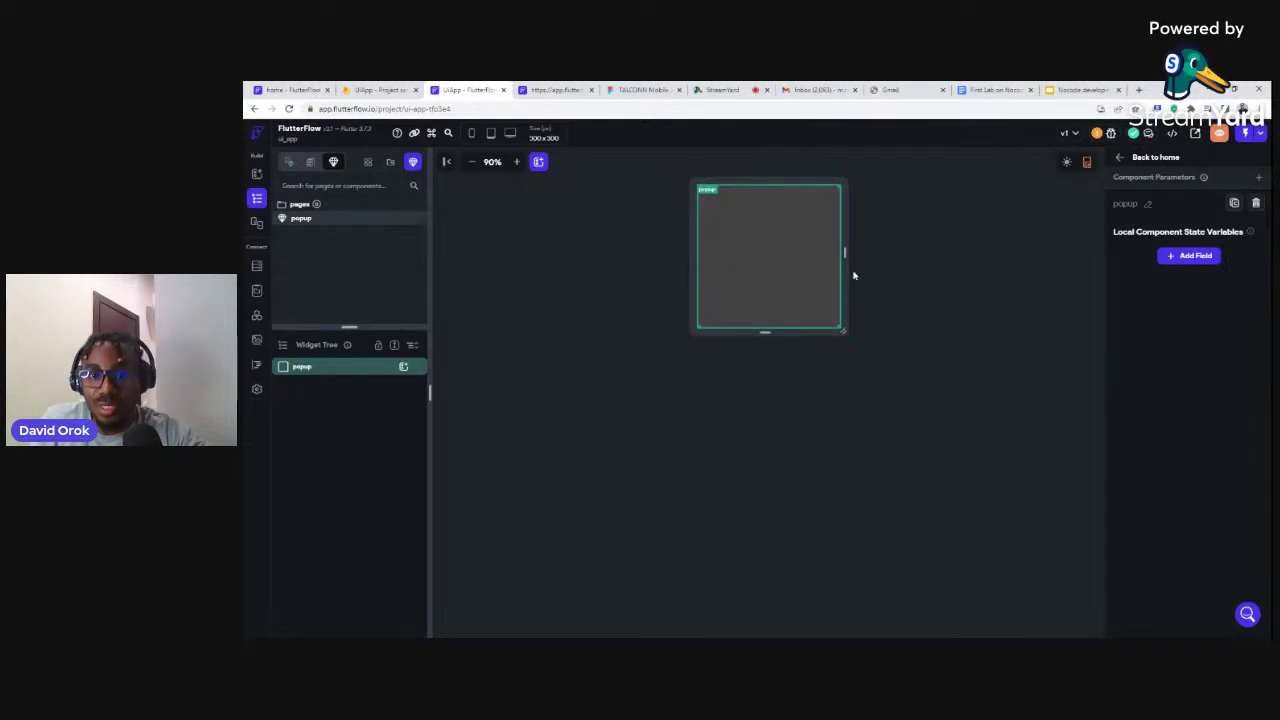
left_click_drag(844, 253, 892, 253)
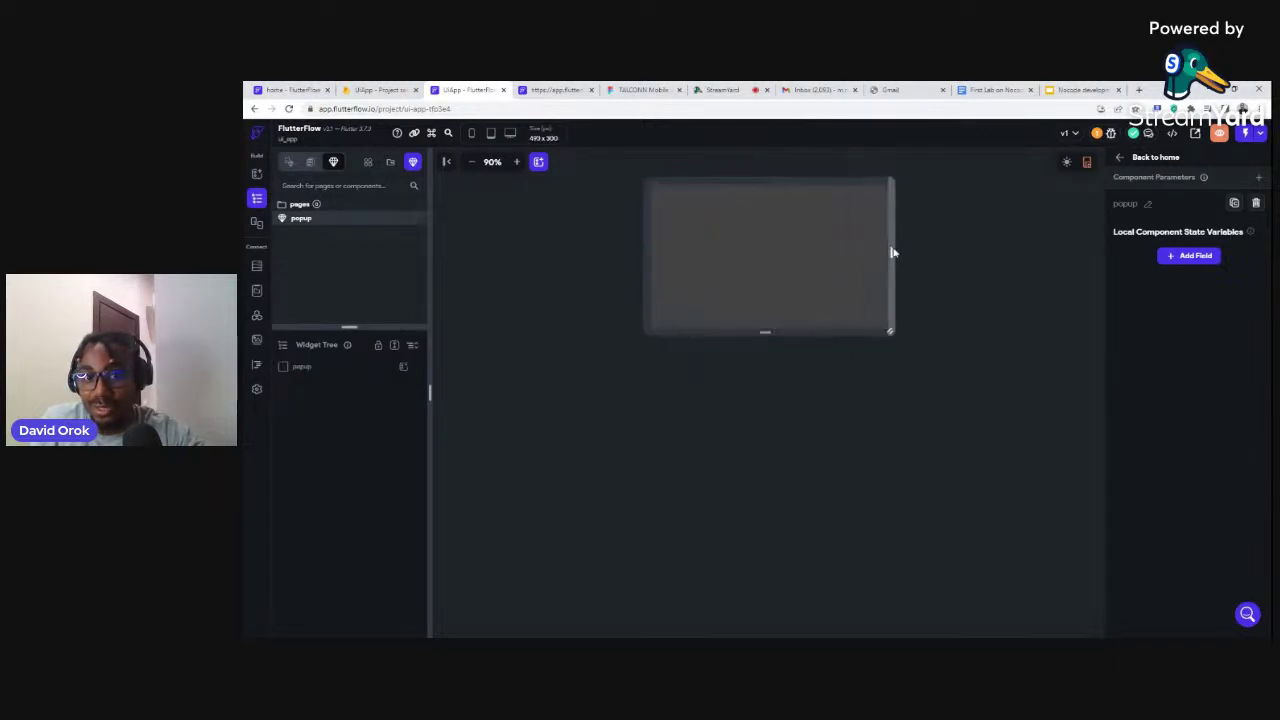
key("ctrl+z")
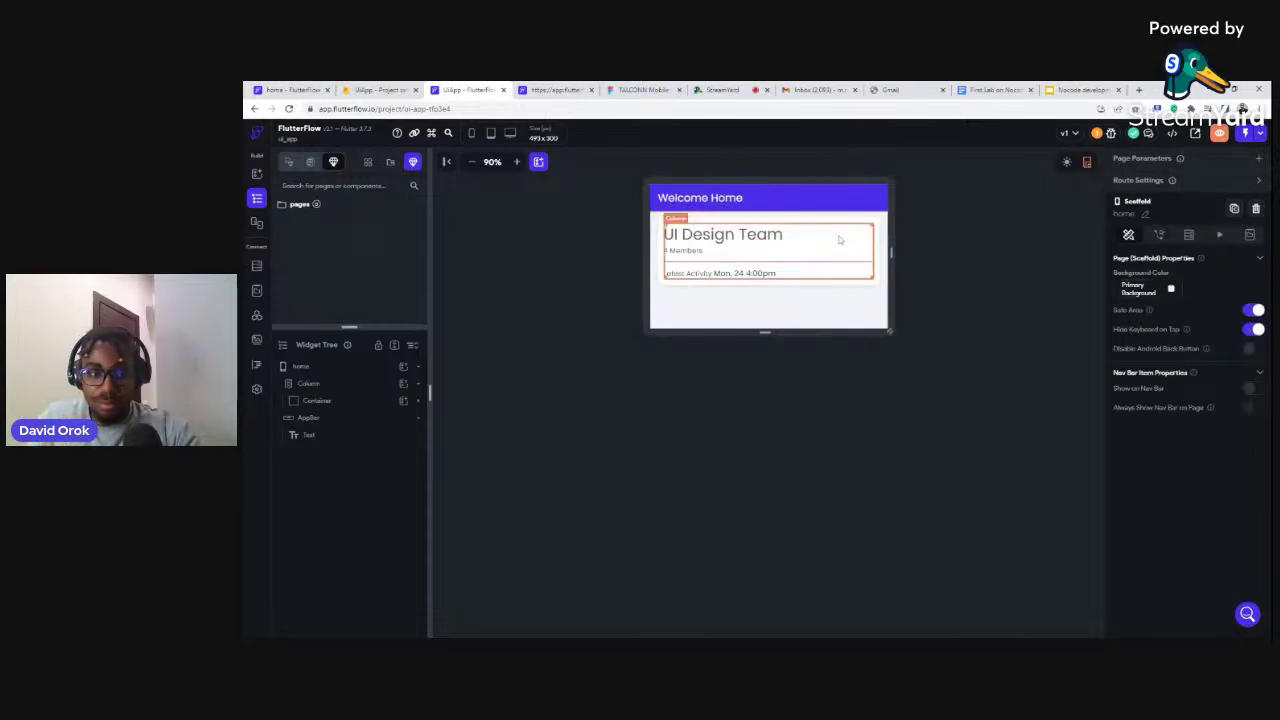
key("ctrl+shift+z")
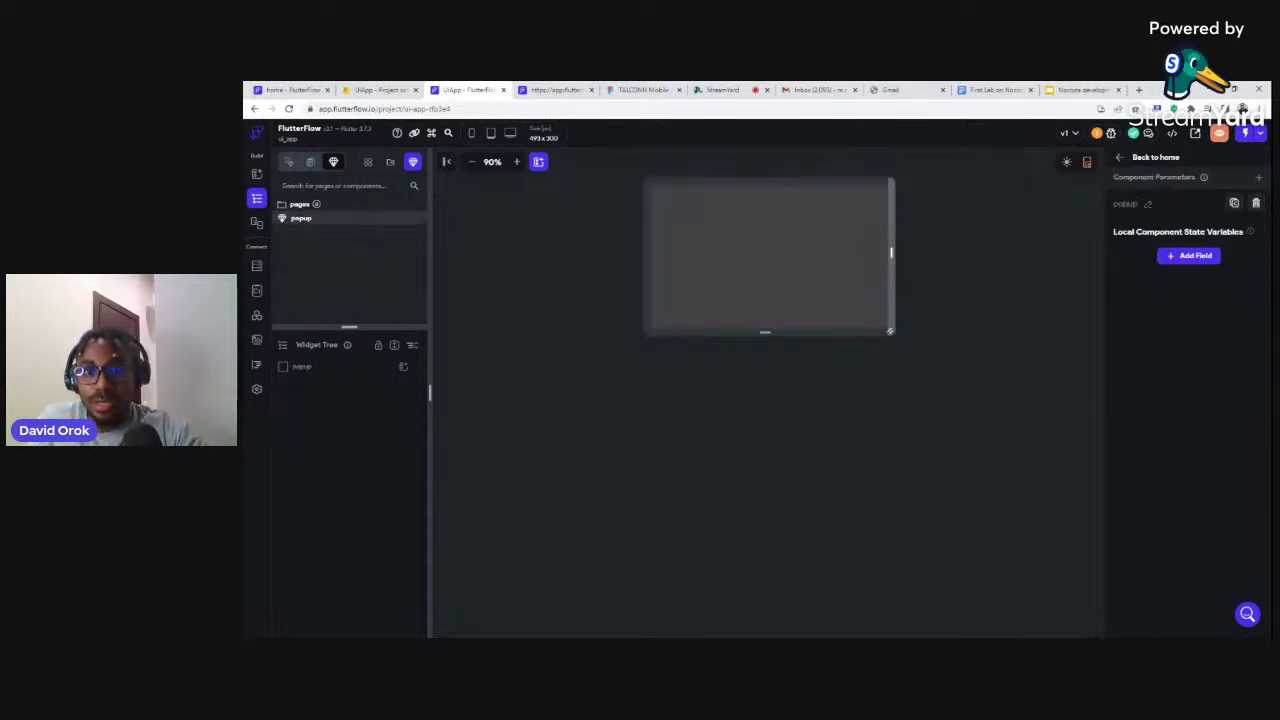
left_click_drag(891, 252, 862, 254)
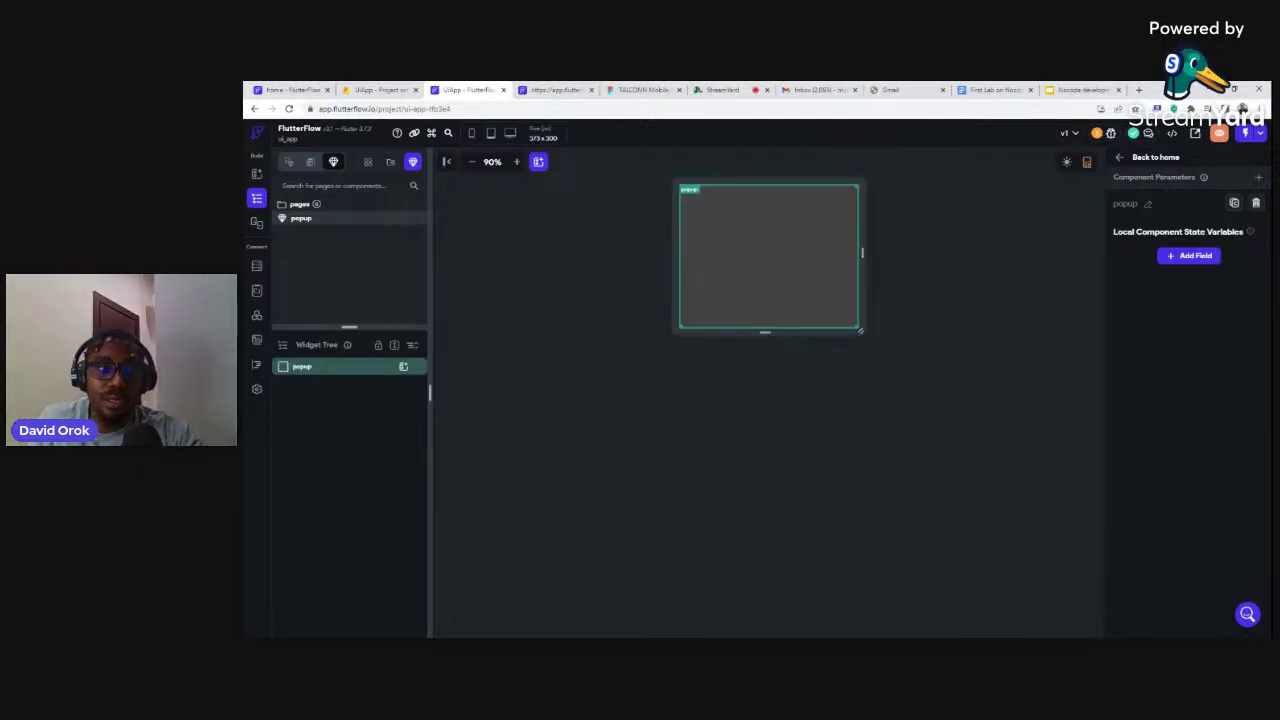
Add a Column to the popup and put a Container inside the Column
left_click(402, 368)
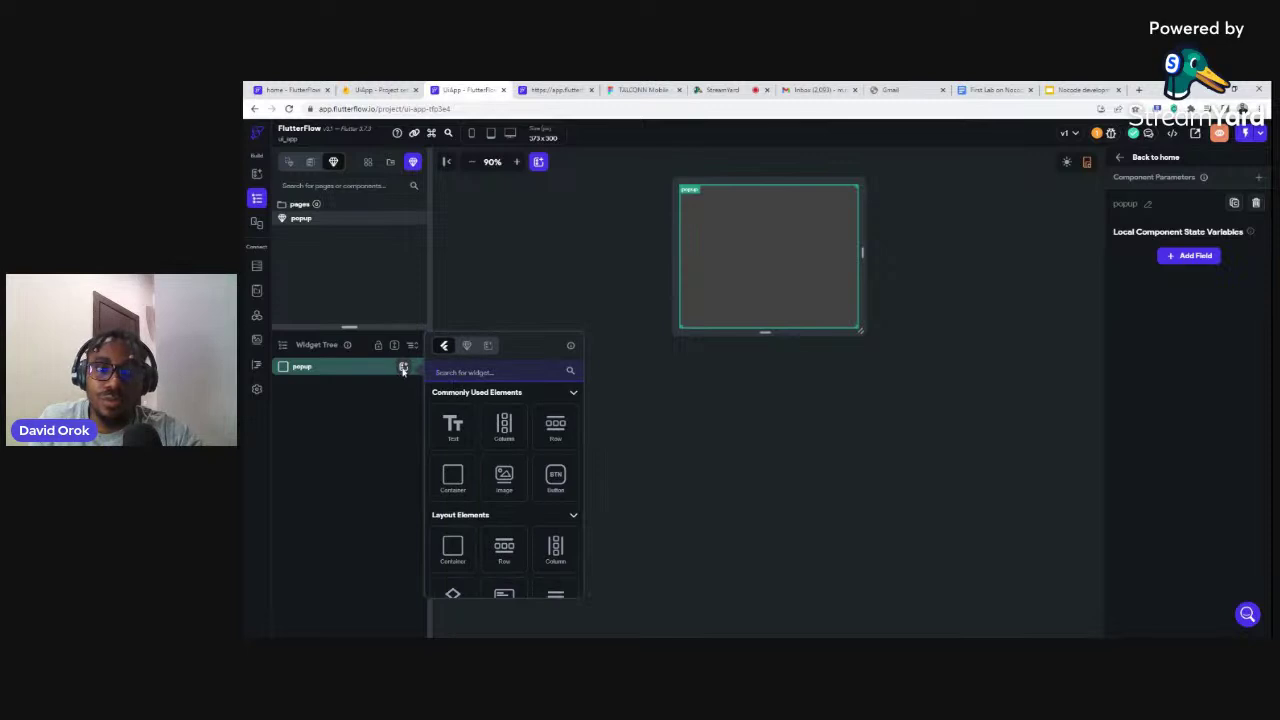
left_click(505, 426)
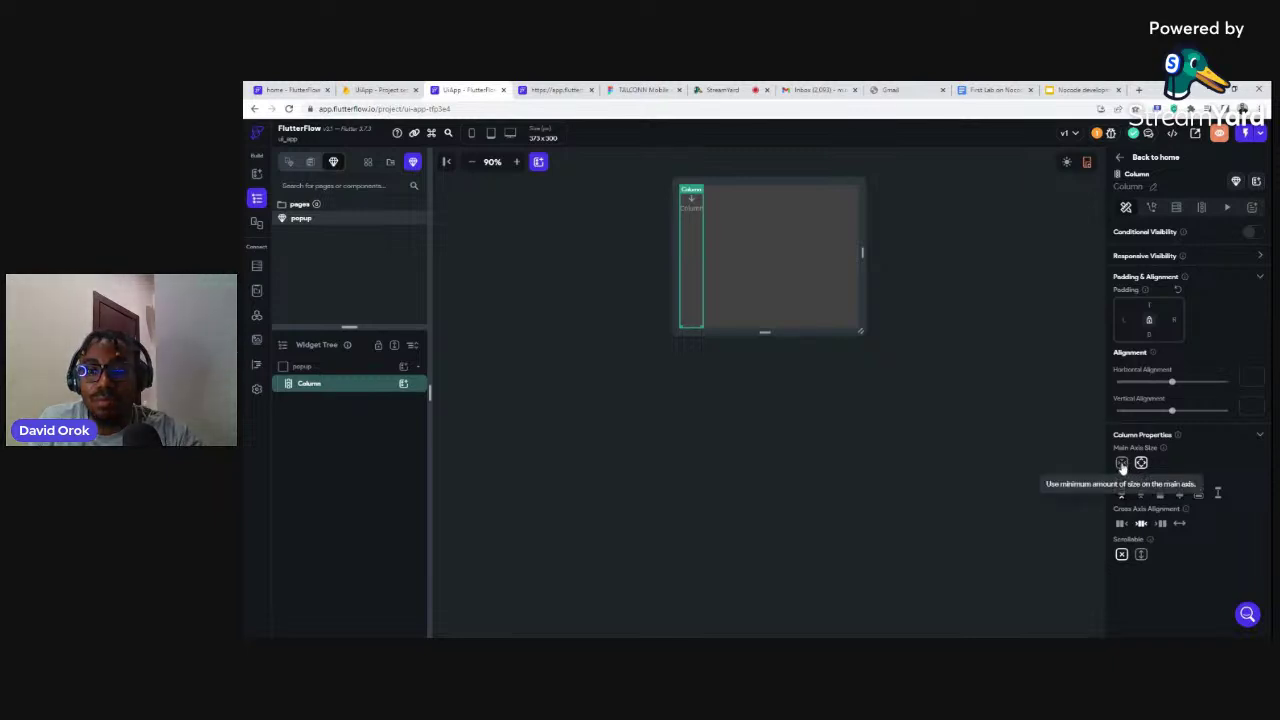
left_click(404, 385)
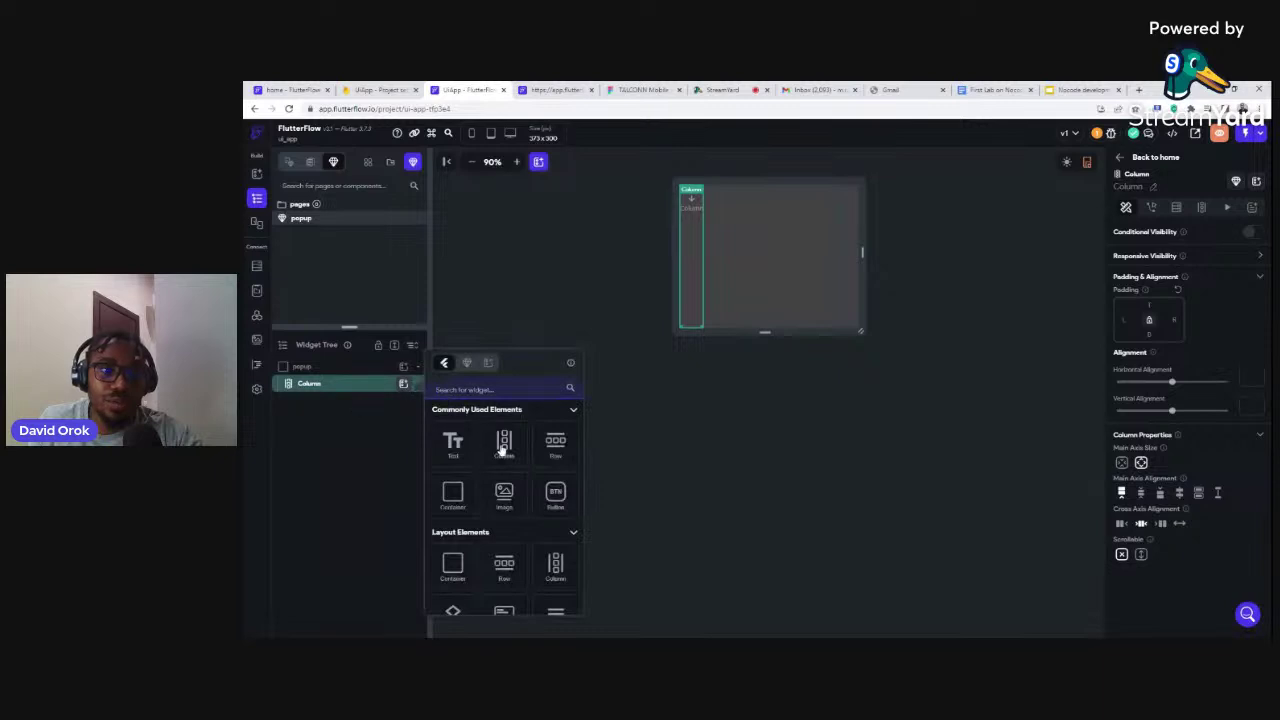
left_click(455, 489)
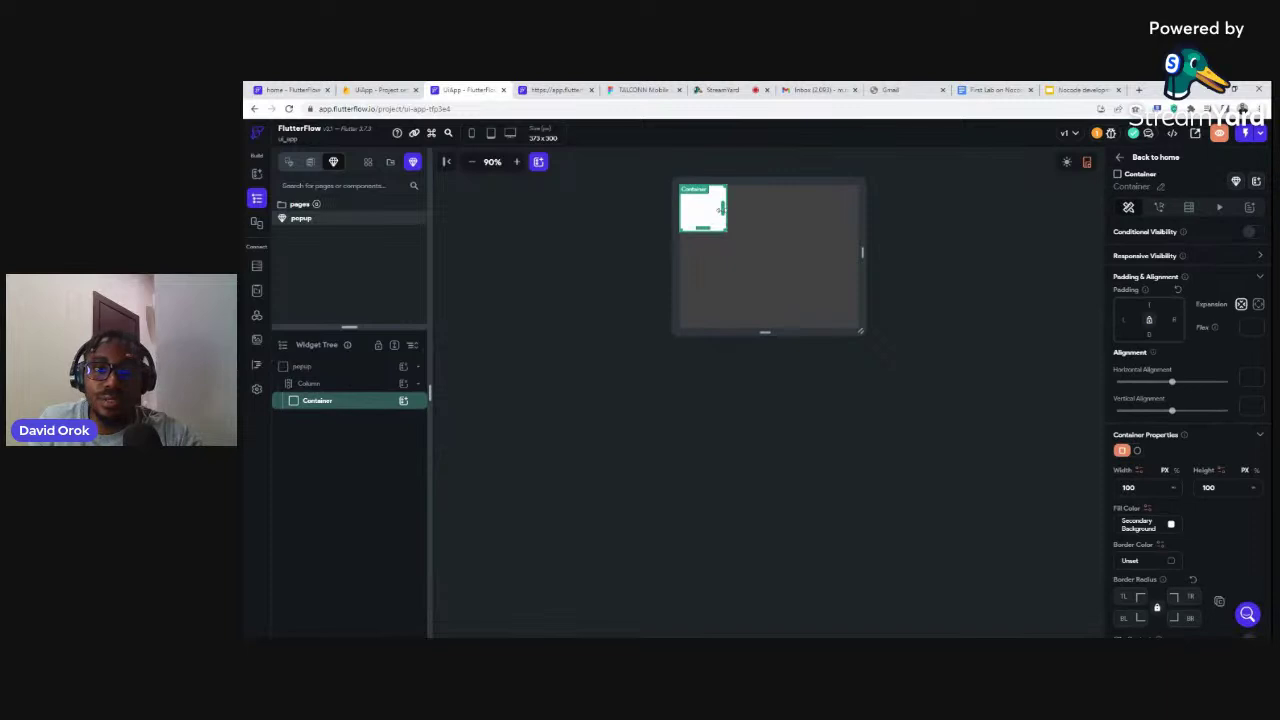
Stretch the Container across the whole popup and give it grey #7F8185 fill colour
left_click_drag(722, 207, 857, 211)
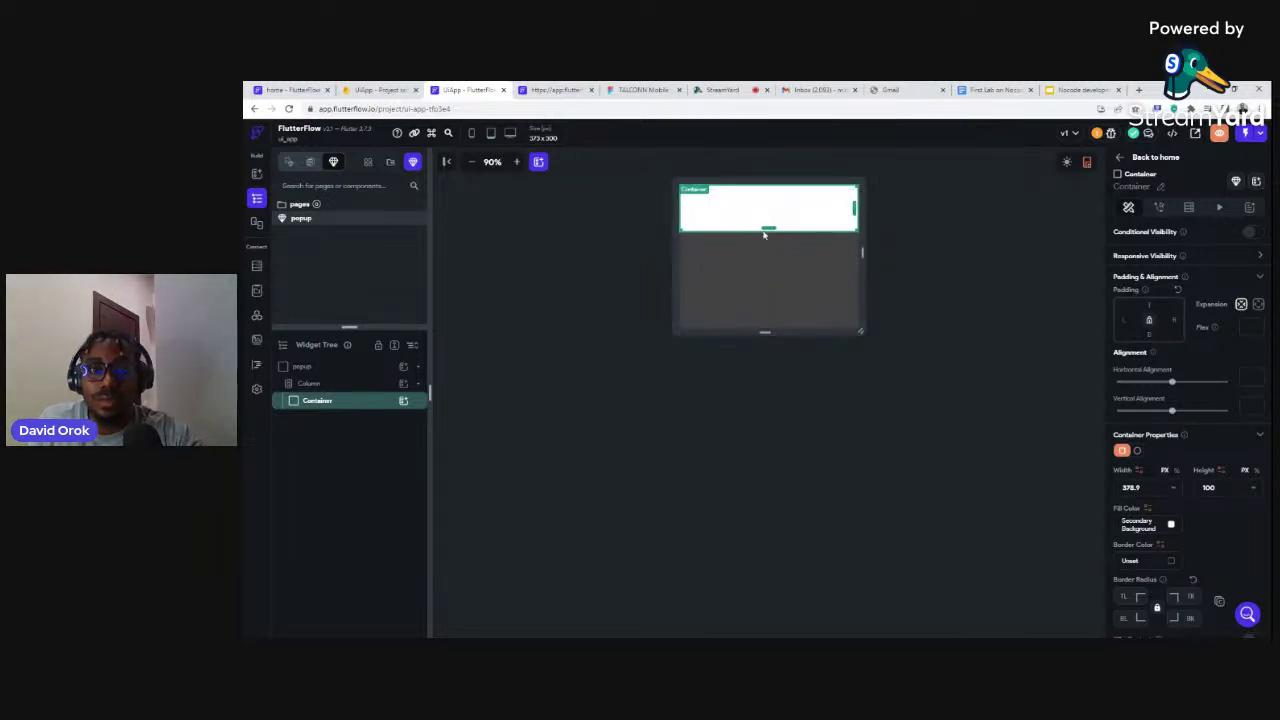
left_click_drag(770, 231, 766, 332)
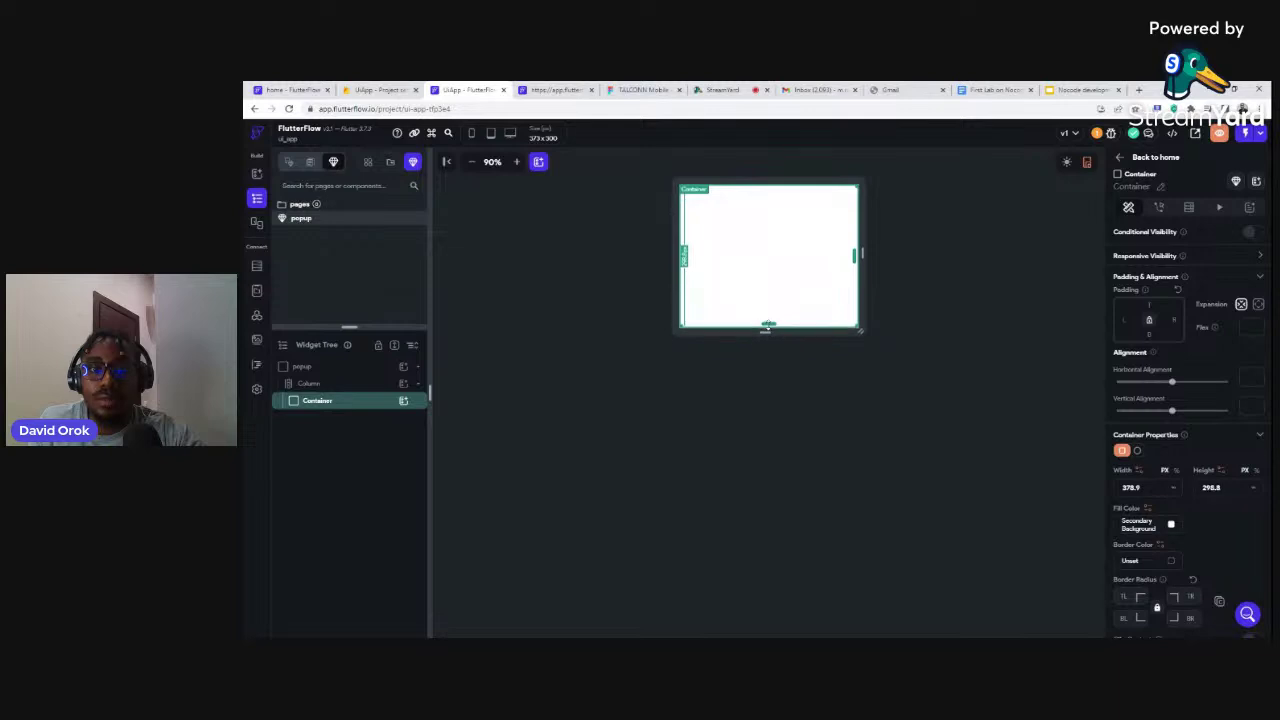
left_click(1171, 525)
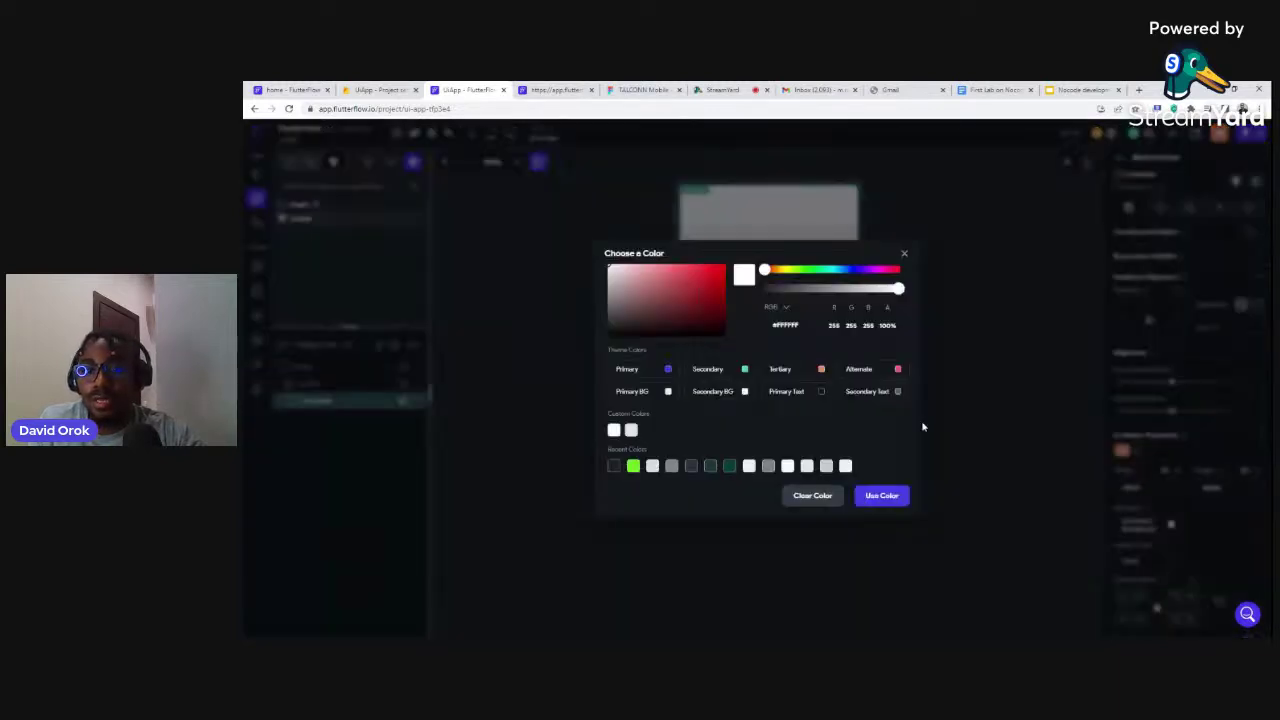
left_click(768, 466)
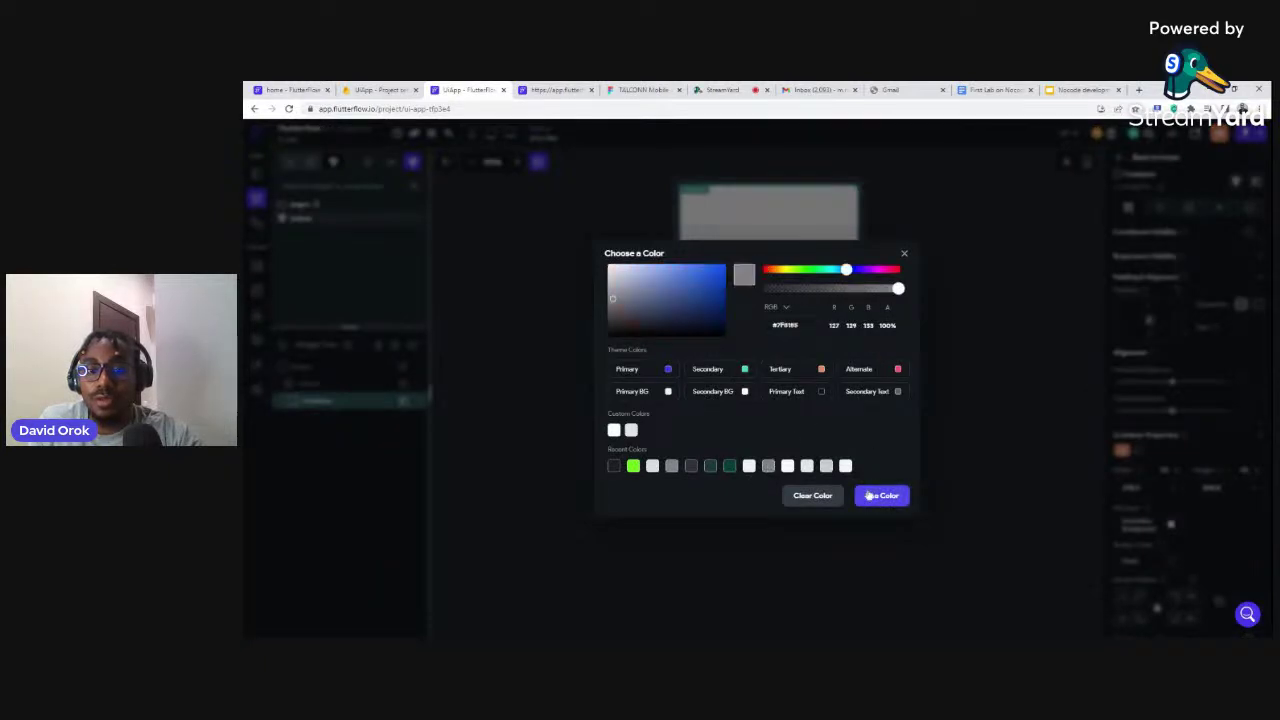
left_click(875, 495)
left_click(954, 269)
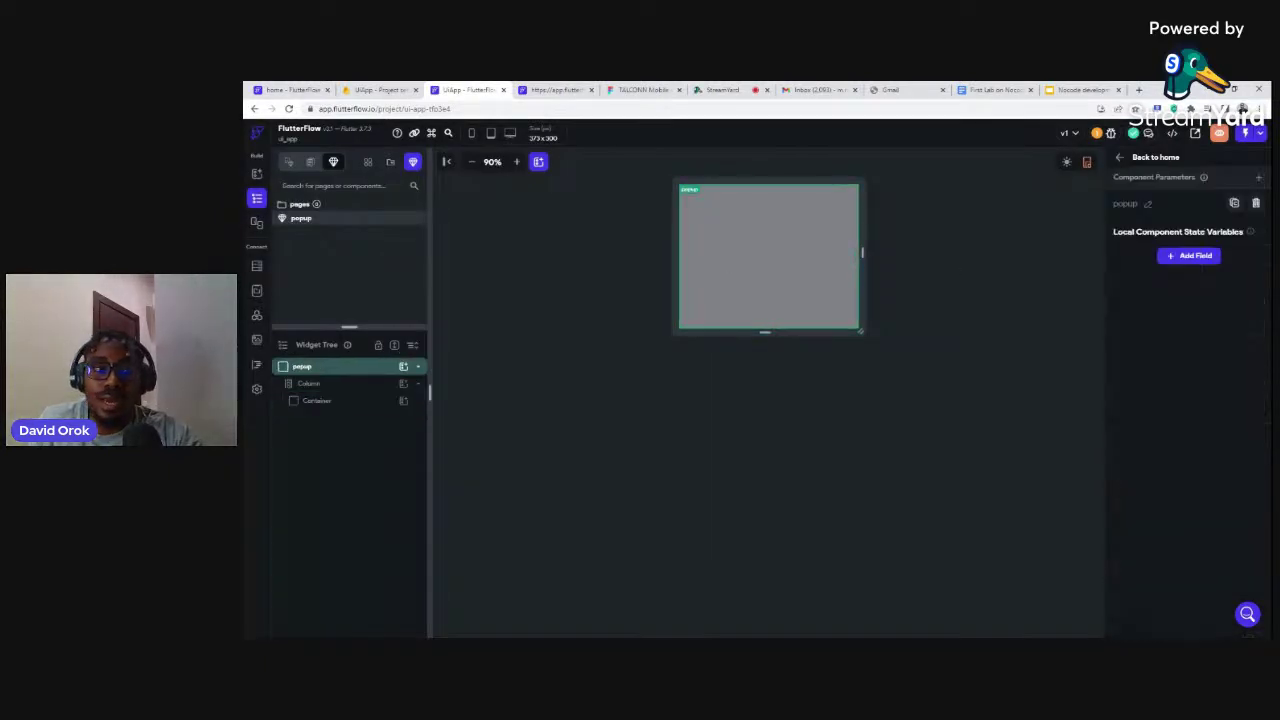
Add a Text widget inside the grey Container and change its text to 'Welcome Nocoders'
left_click(403, 366)
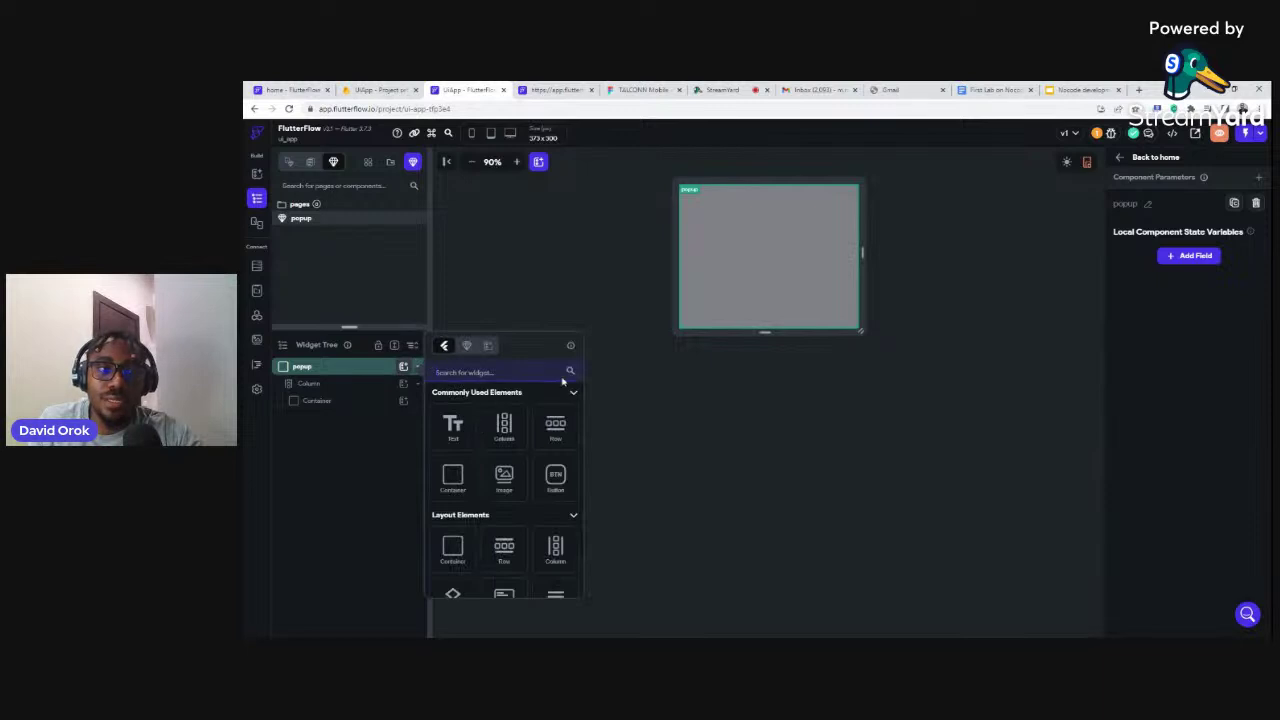
left_click(450, 424)
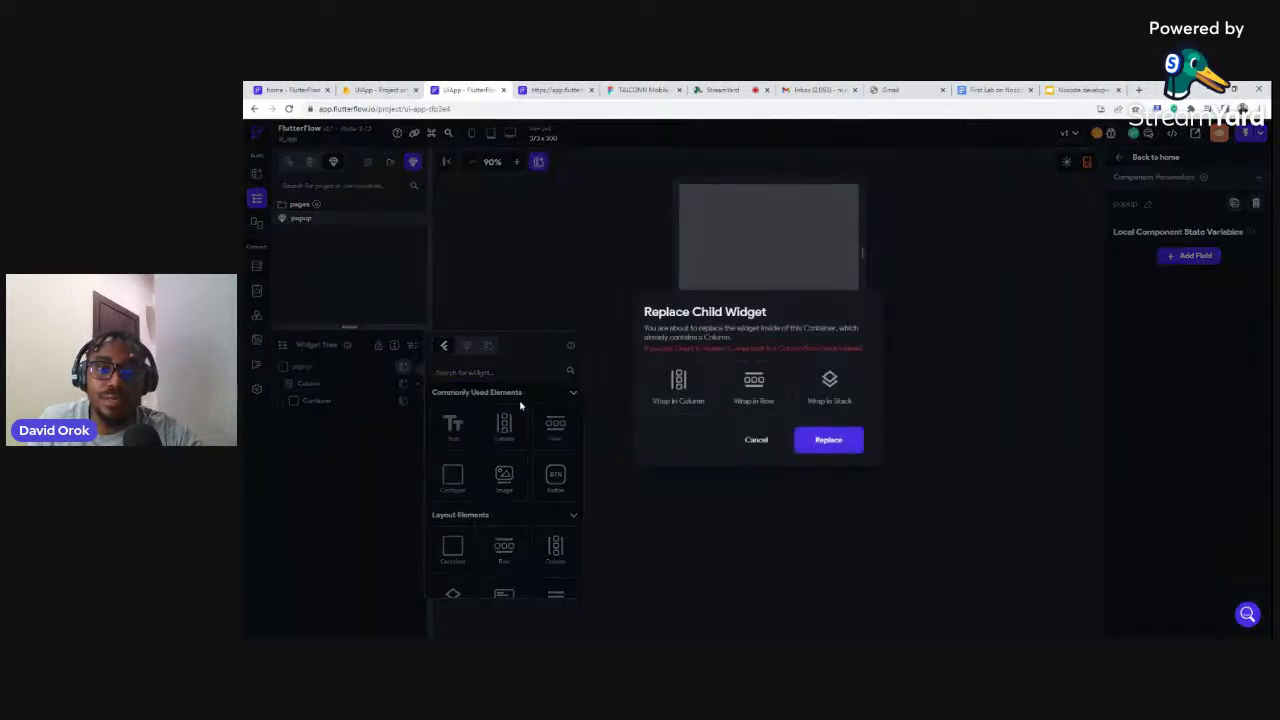
left_click(756, 440)
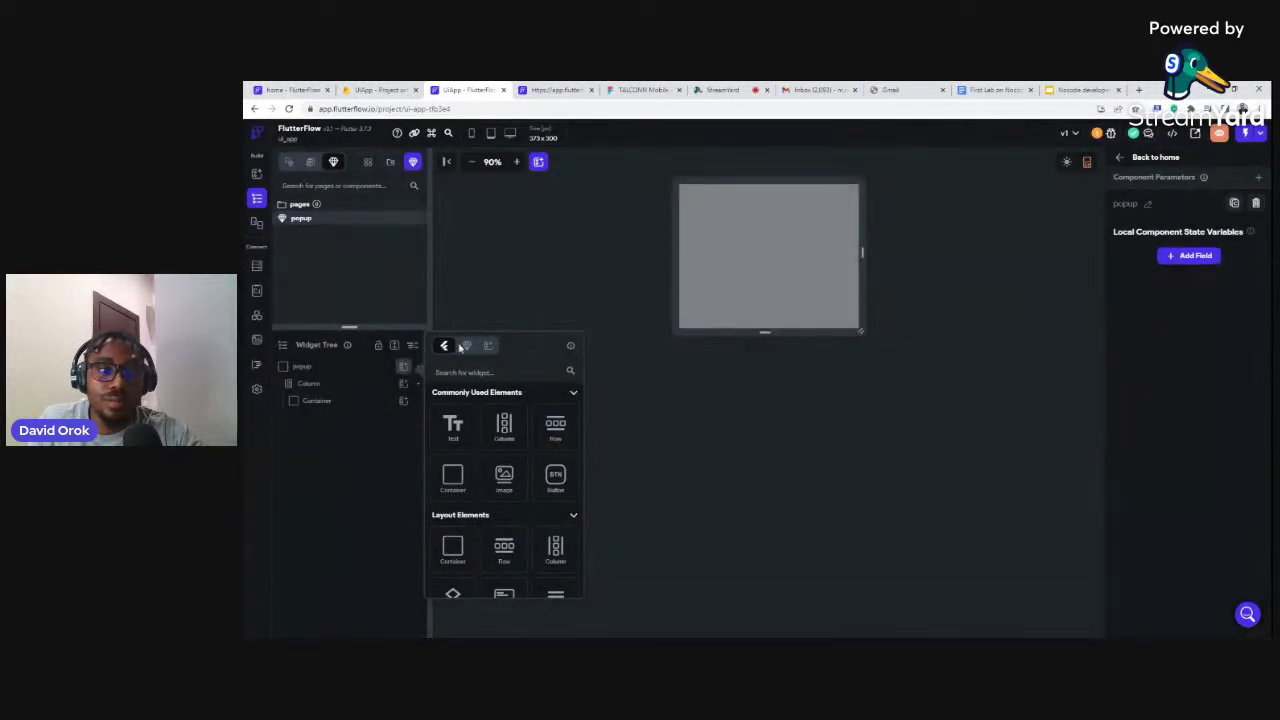
left_click(348, 386)
left_click(348, 387)
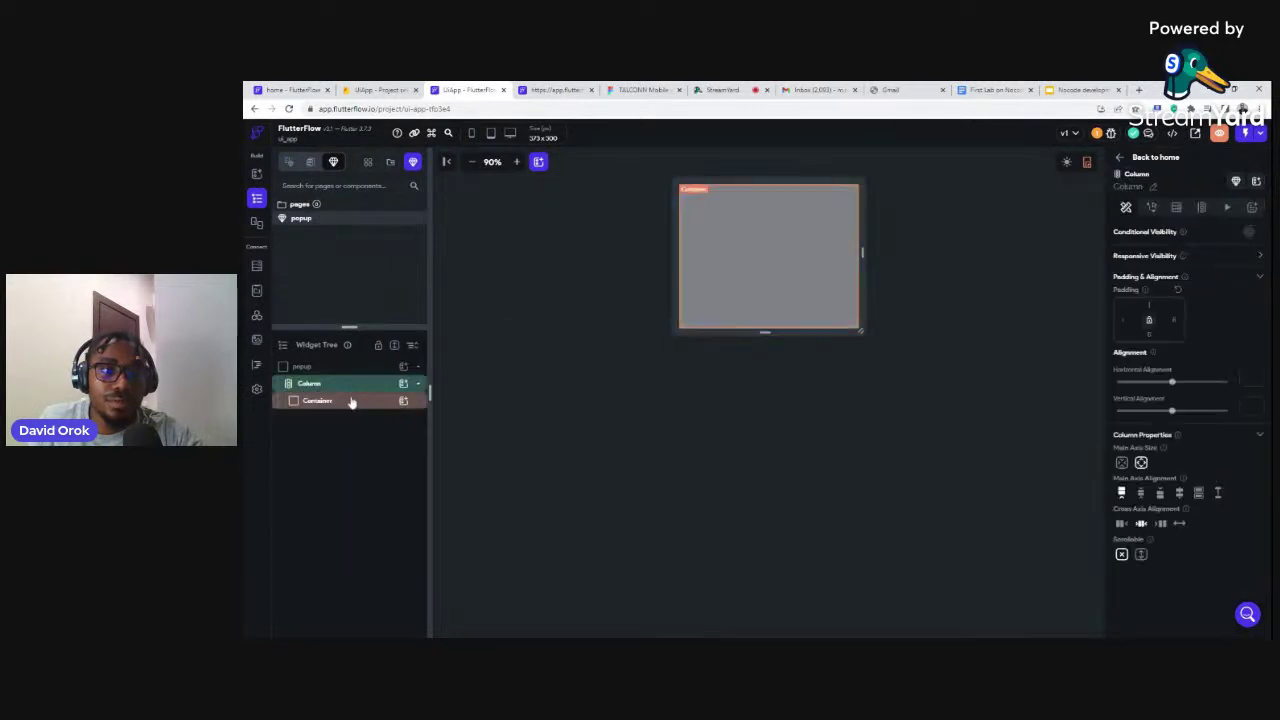
left_click(361, 406)
left_click(403, 400)
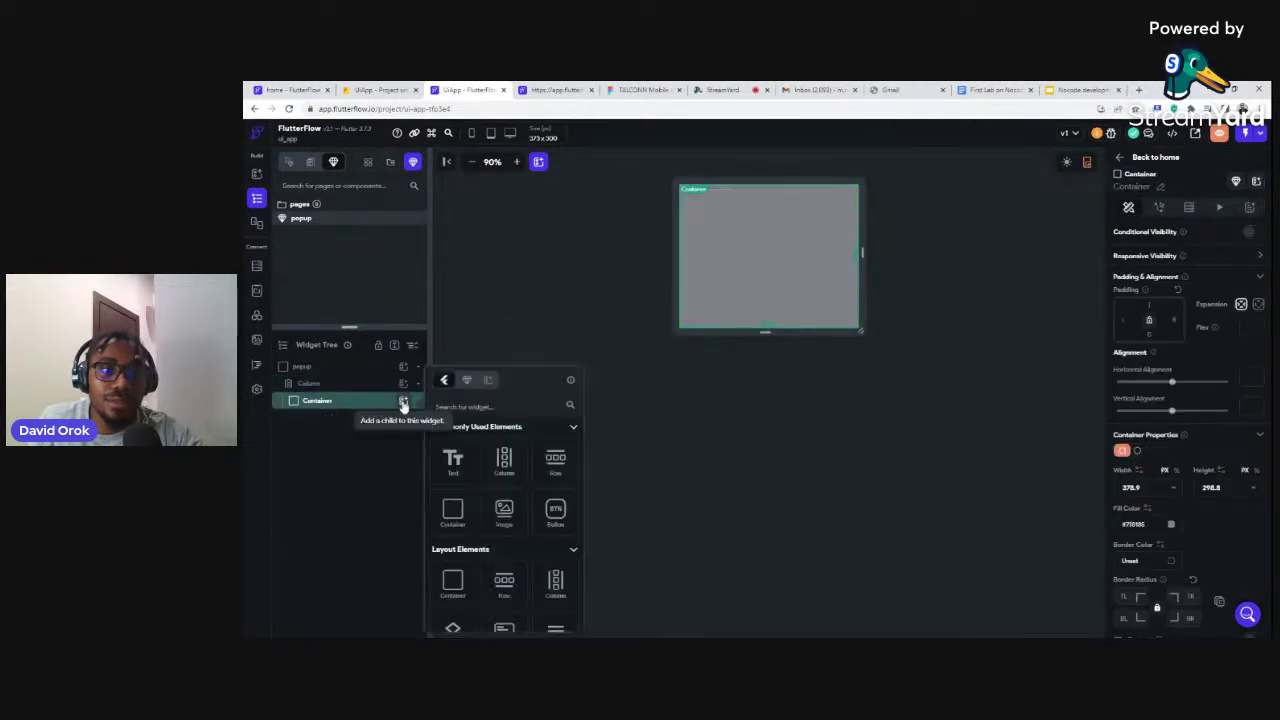
left_click(453, 462)
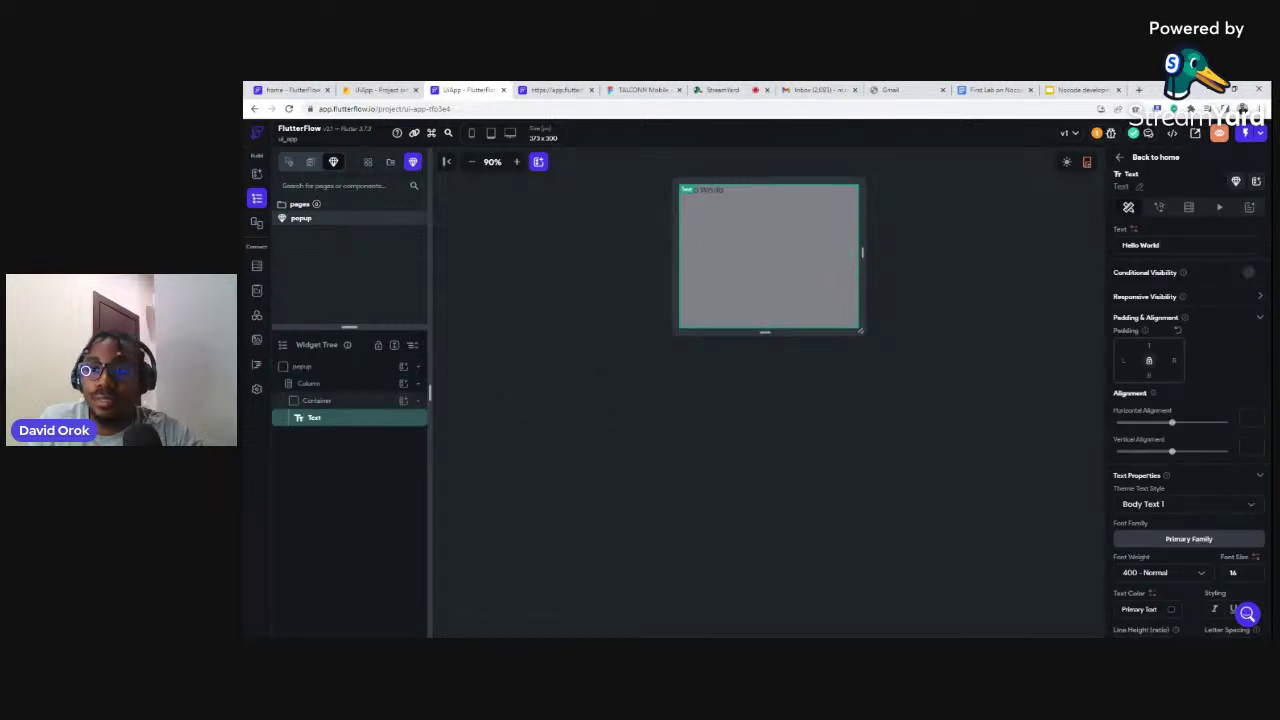
triple_click(1140, 245)
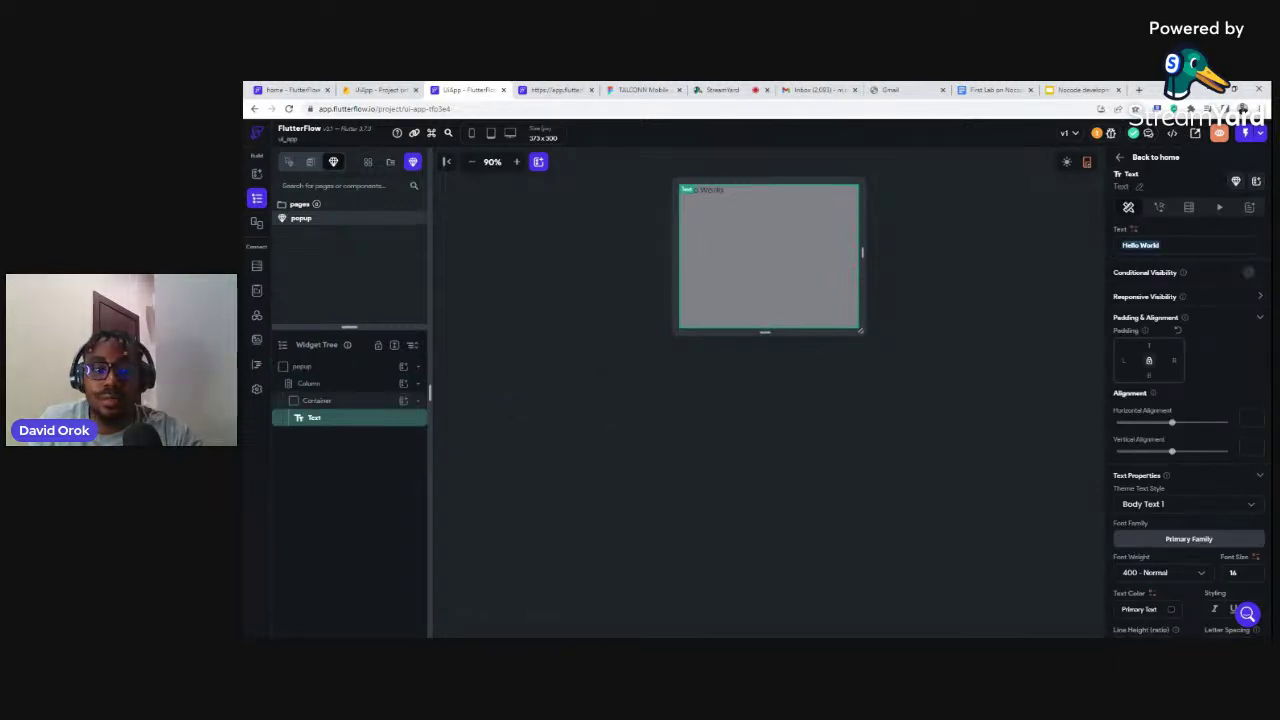
type("Wel")
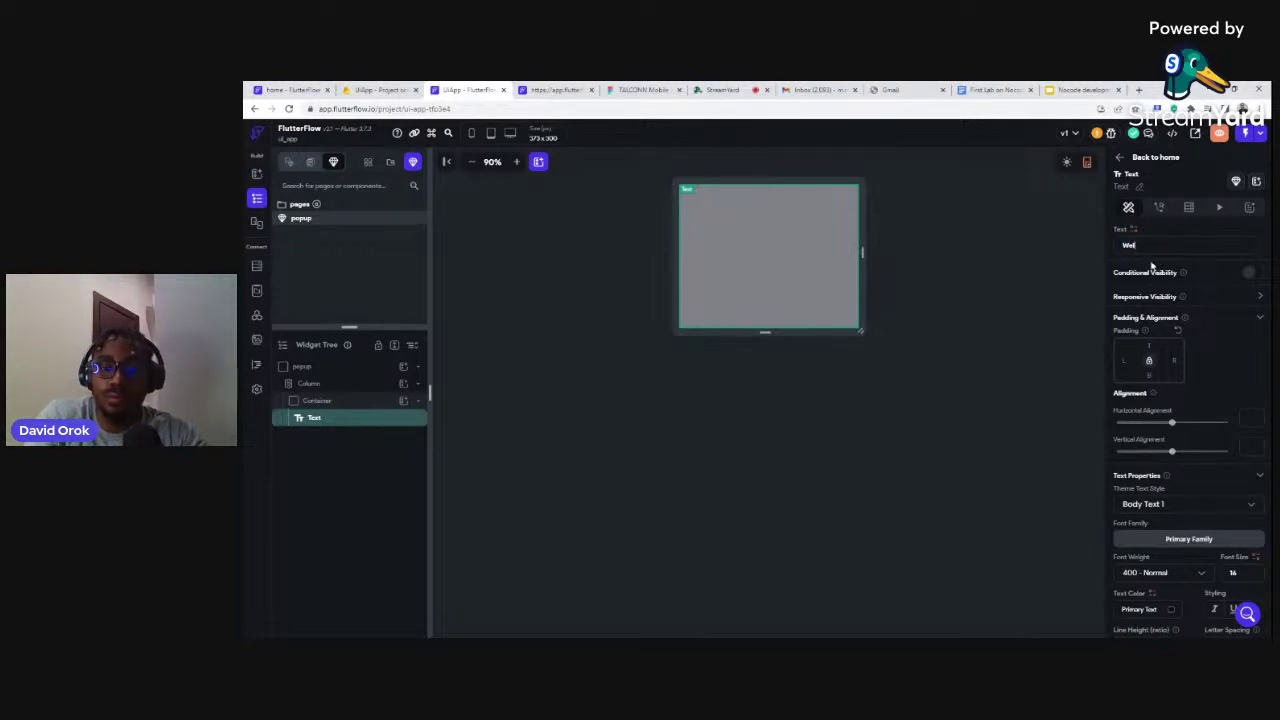
type("come Nocod")
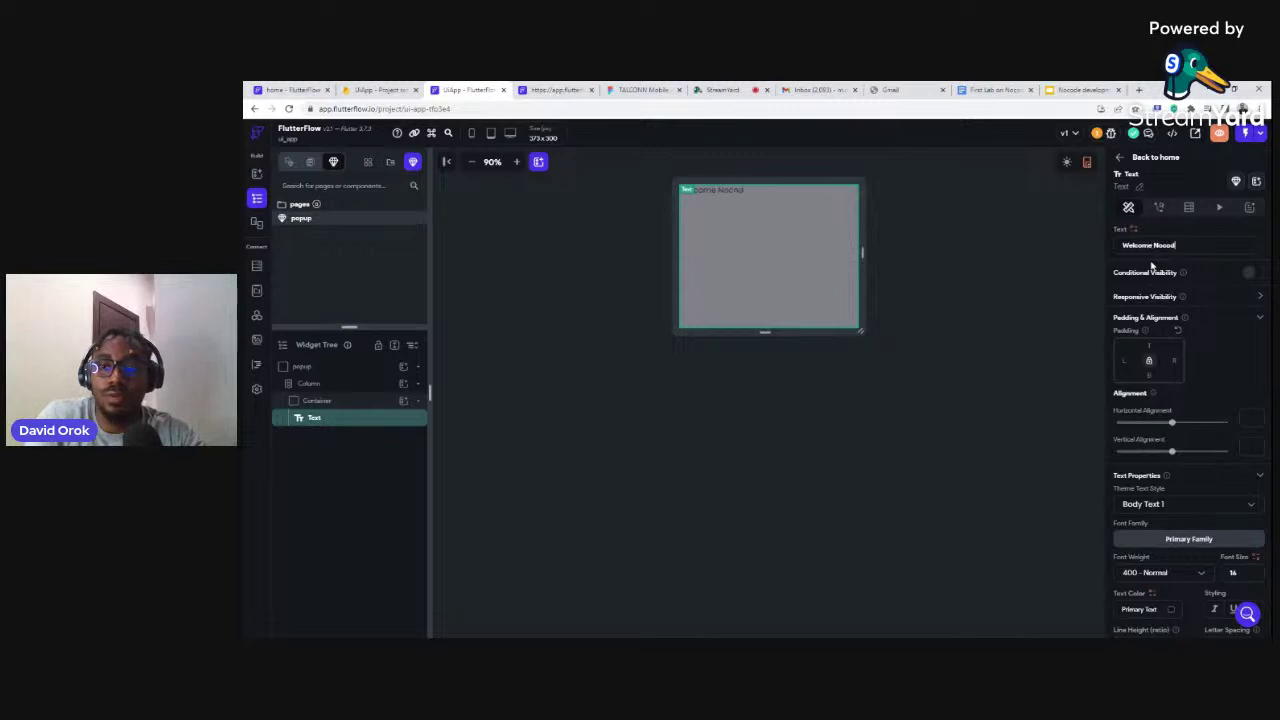
type("ers")
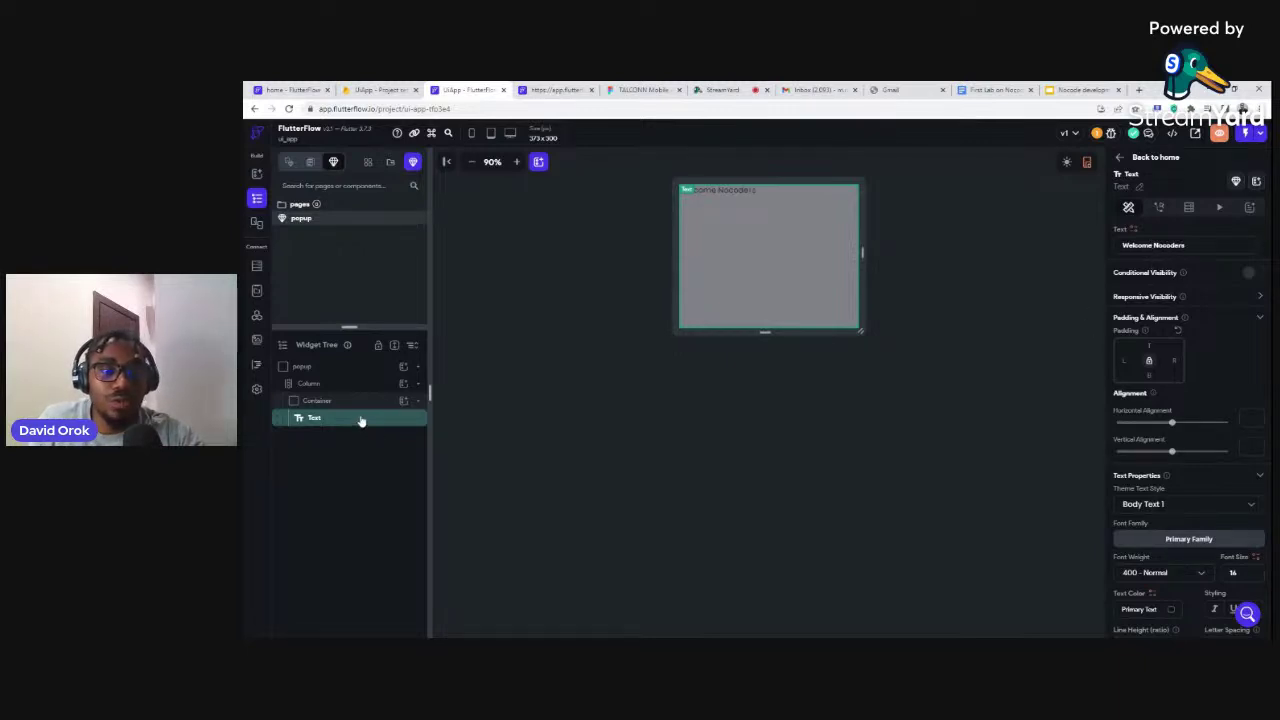
right_click(361, 421)
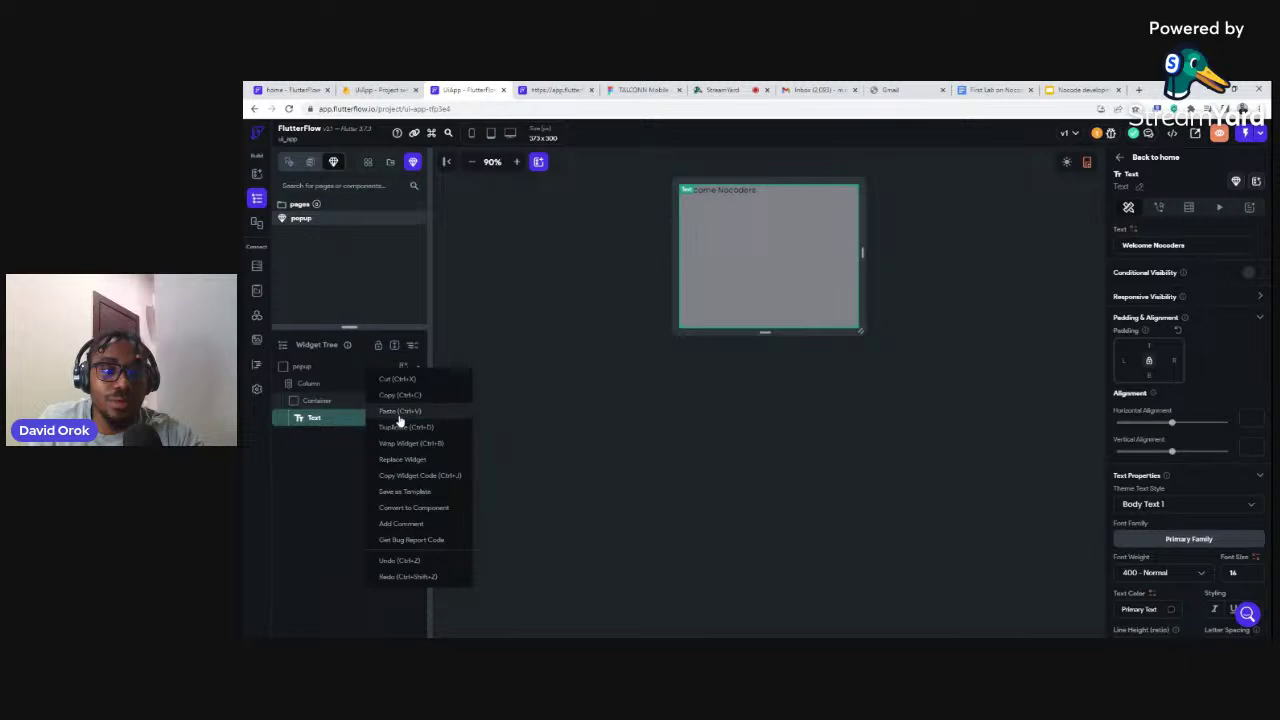
Wrap the Welcome Nocoders text in a Row with center main-axis alignment
left_click(401, 444)
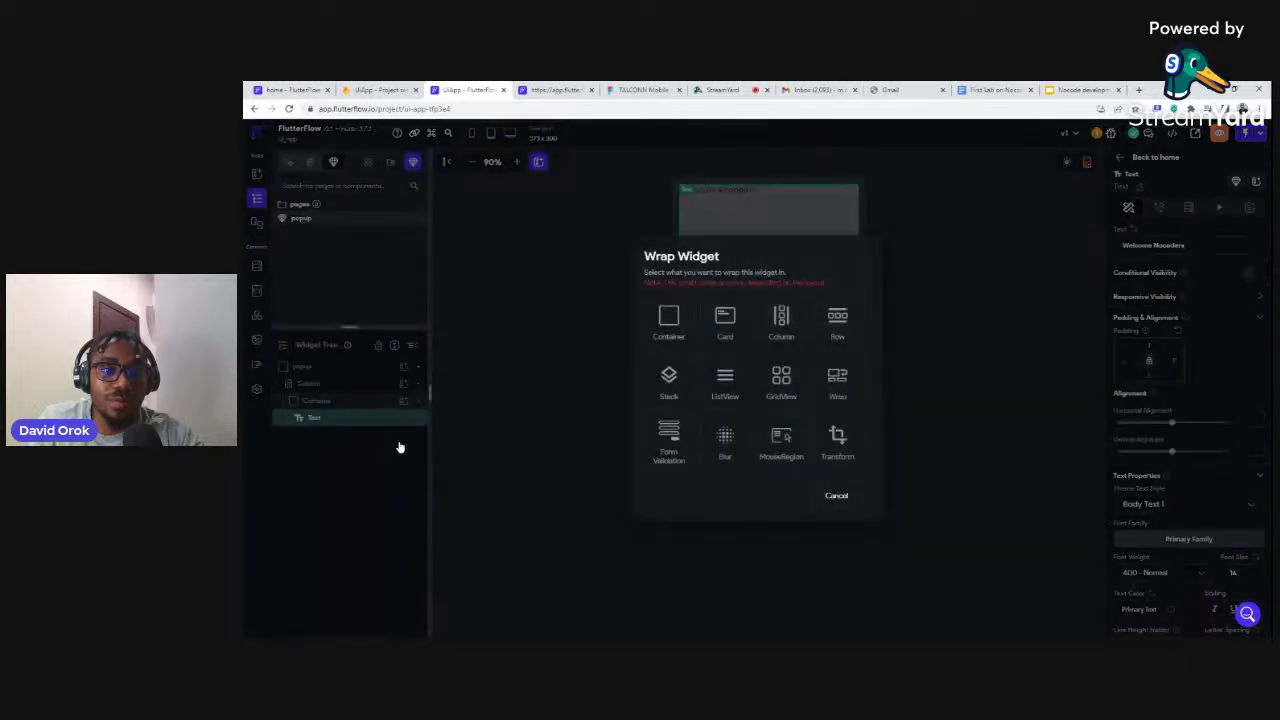
left_click(833, 322)
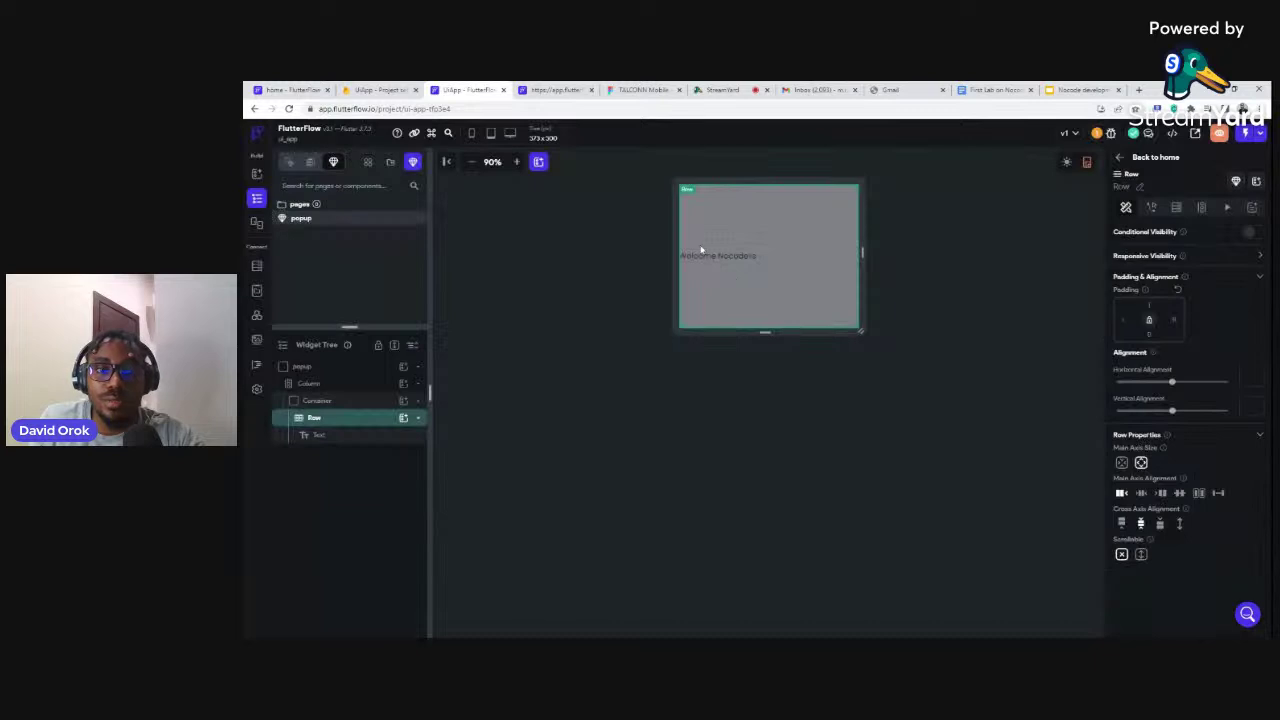
left_click(359, 418)
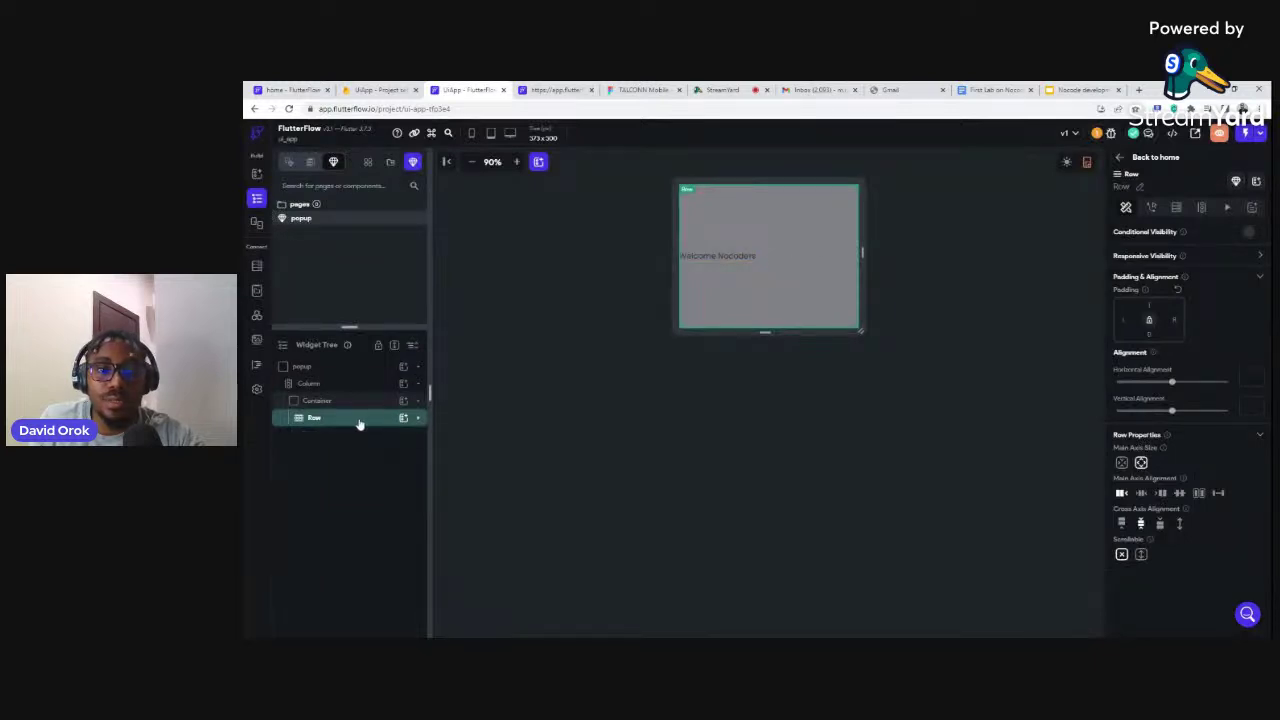
left_click(1141, 492)
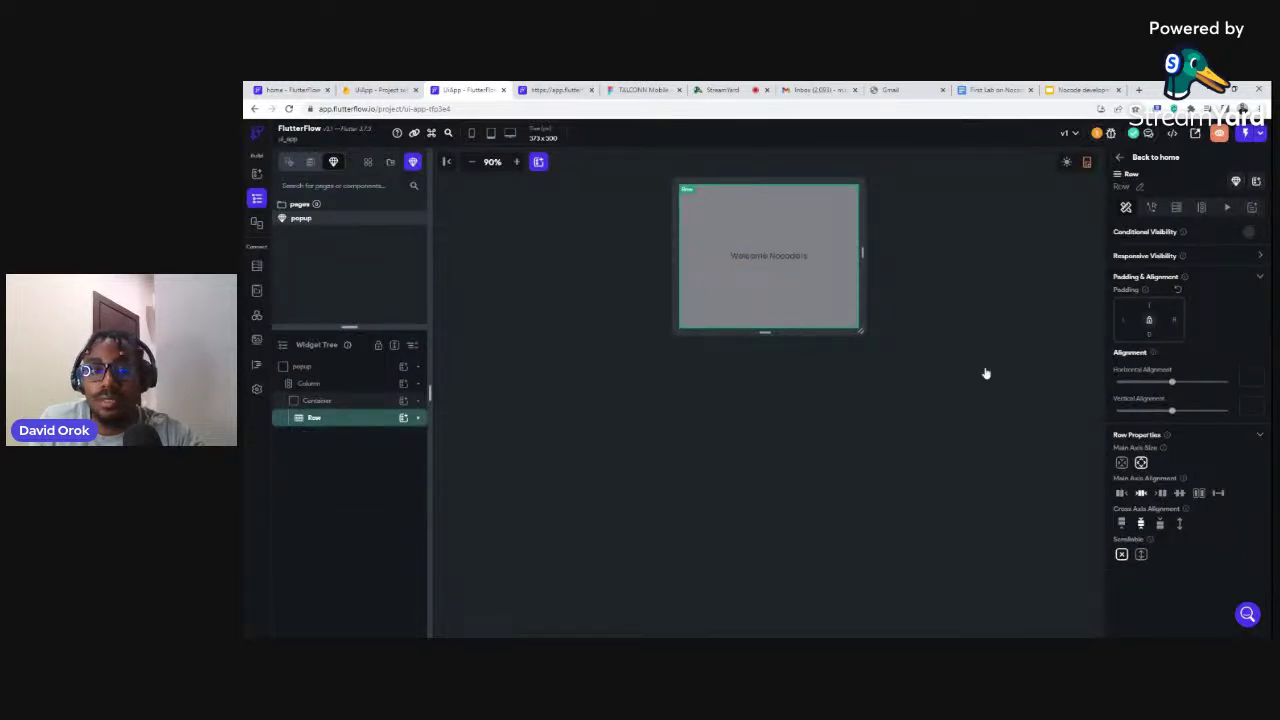
left_click(775, 260)
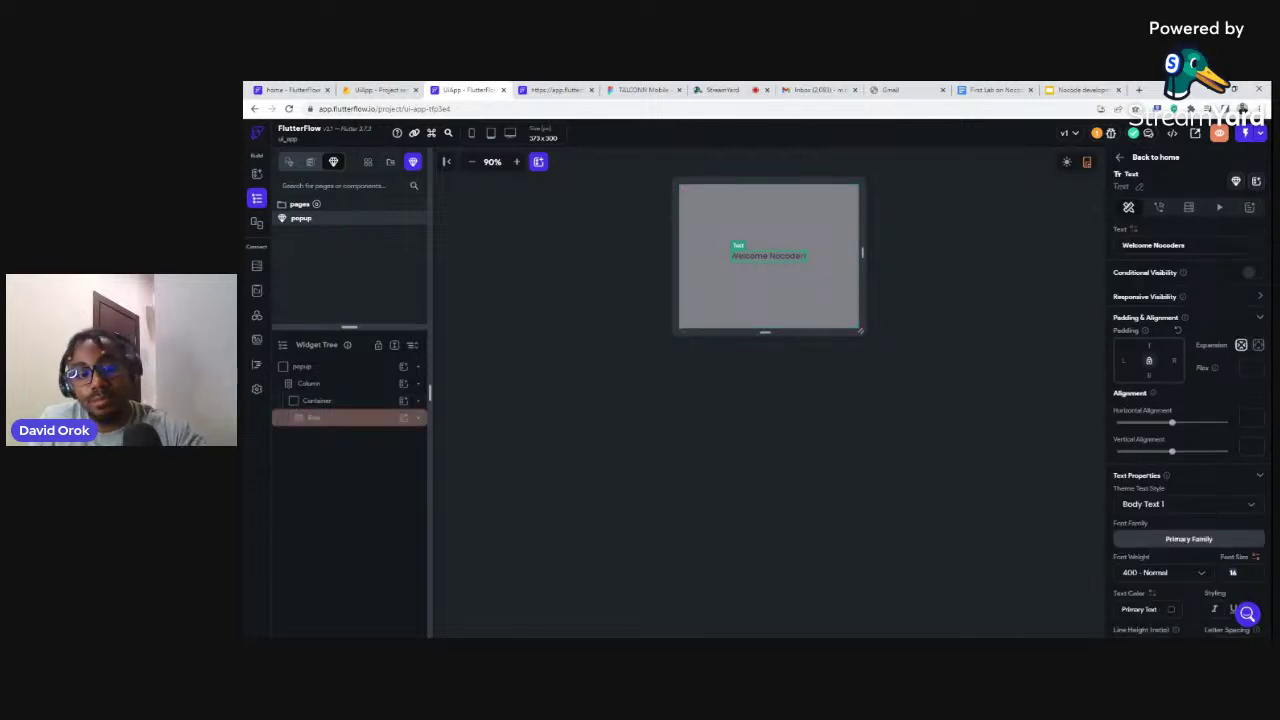
Set the Welcome Nocoders font size to 30 and weight to 800 - Extra Bold
type("40")
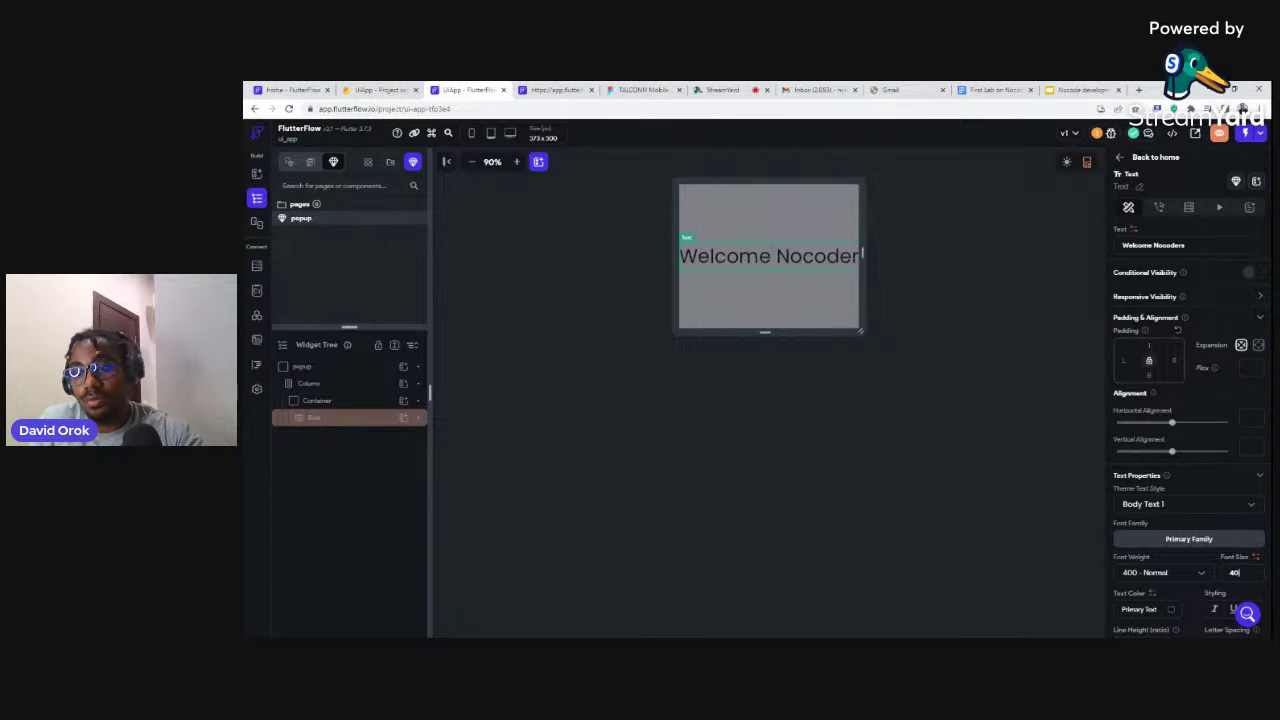
key("BackSpace")
key("BackSpace")
type("36")
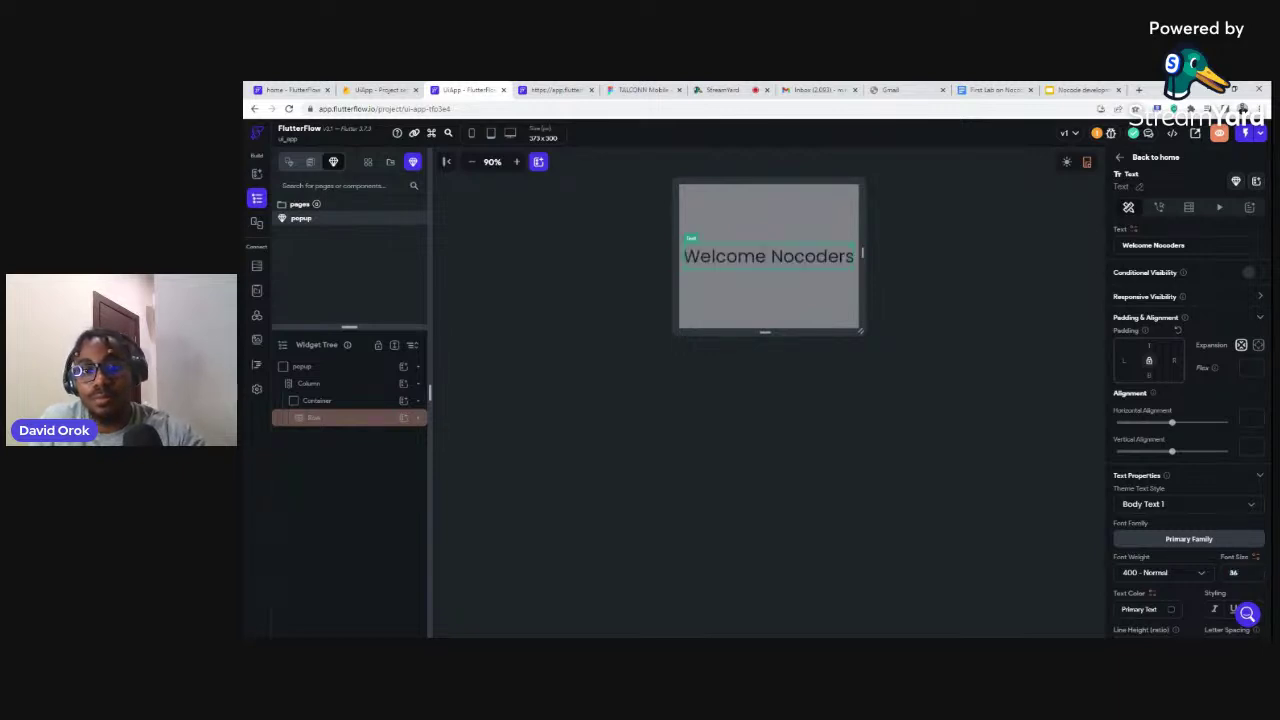
key("BackSpace")
key("BackSpace")
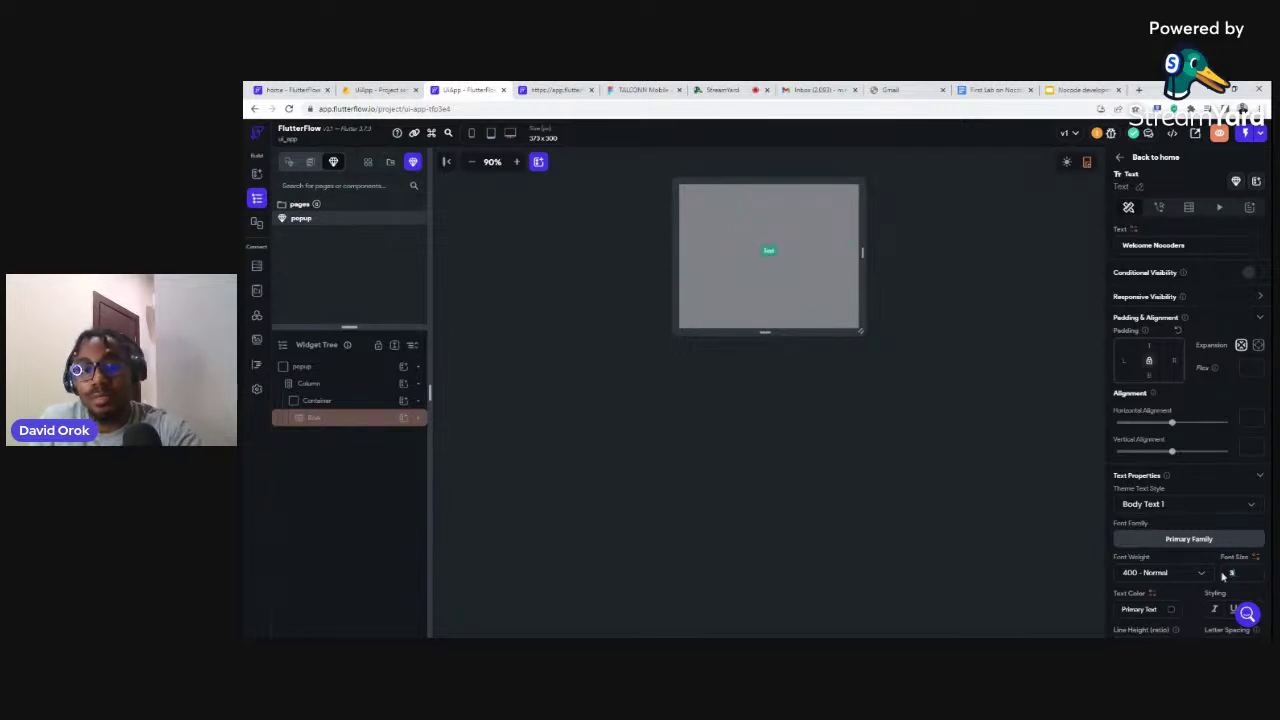
type("30")
left_click(1180, 578)
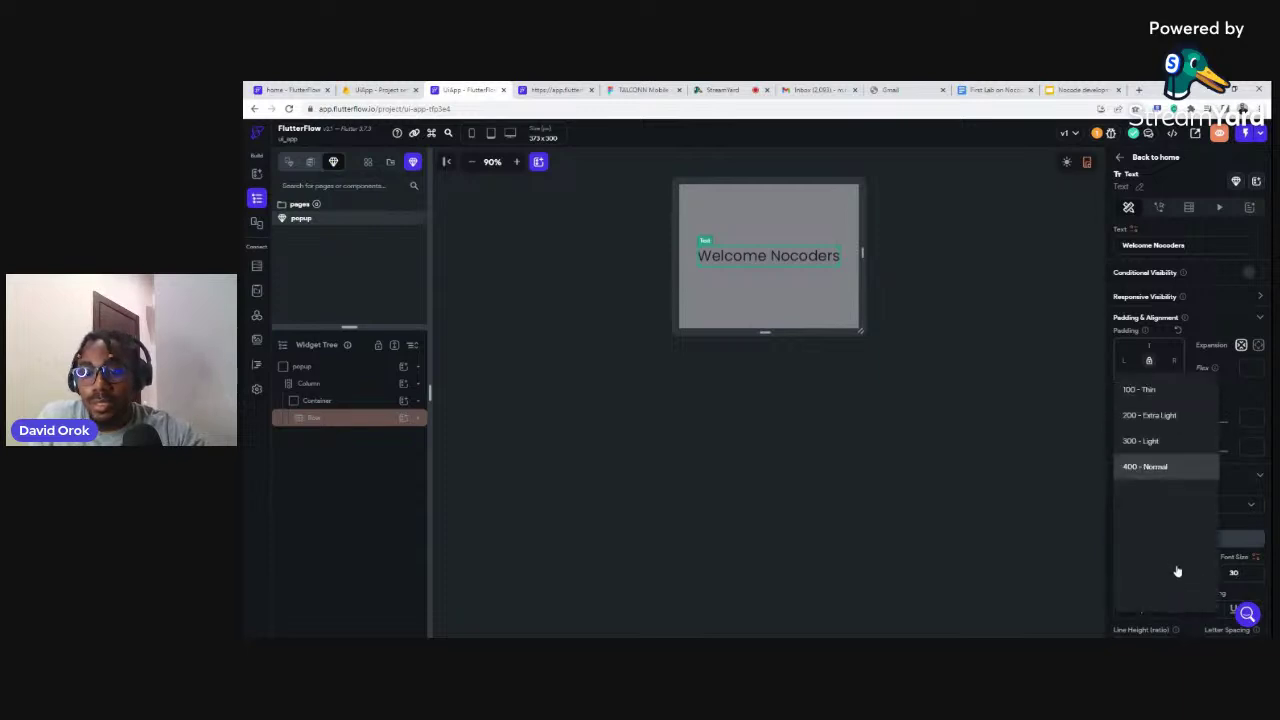
left_click(1153, 577)
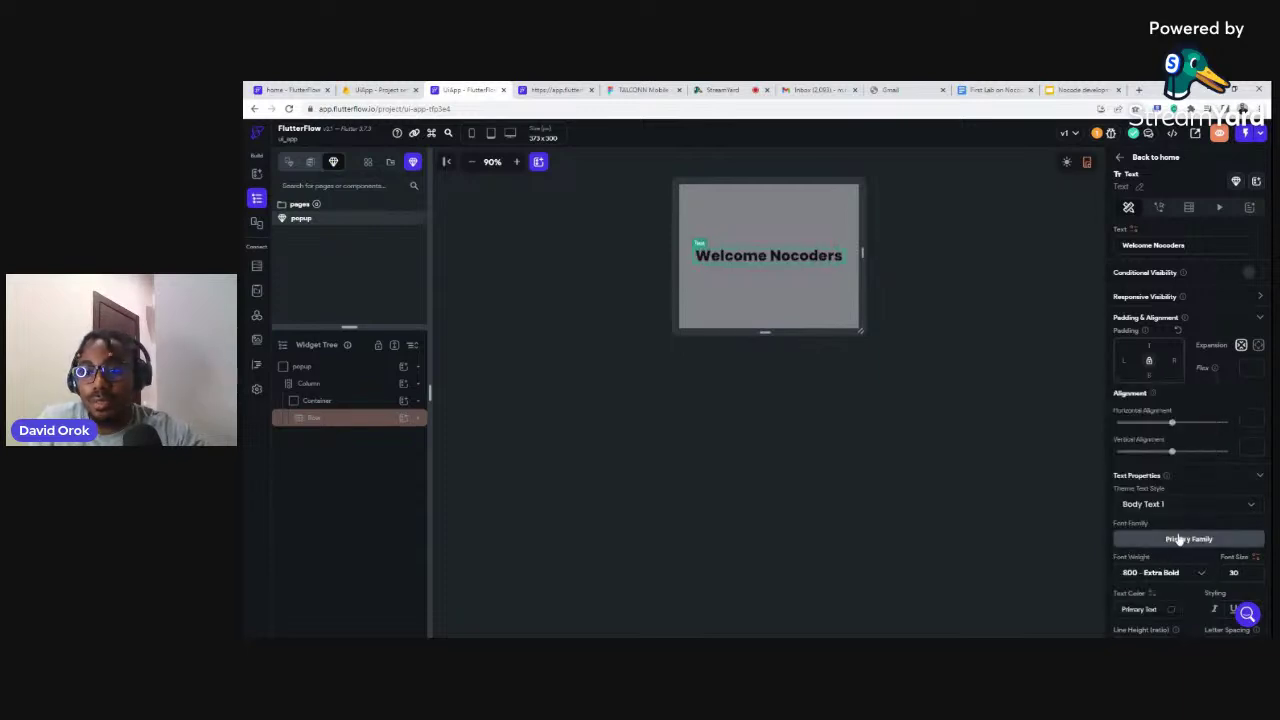
Change the text colour to near-white #F1F1F3
scroll(1229, 537, "down", 1)
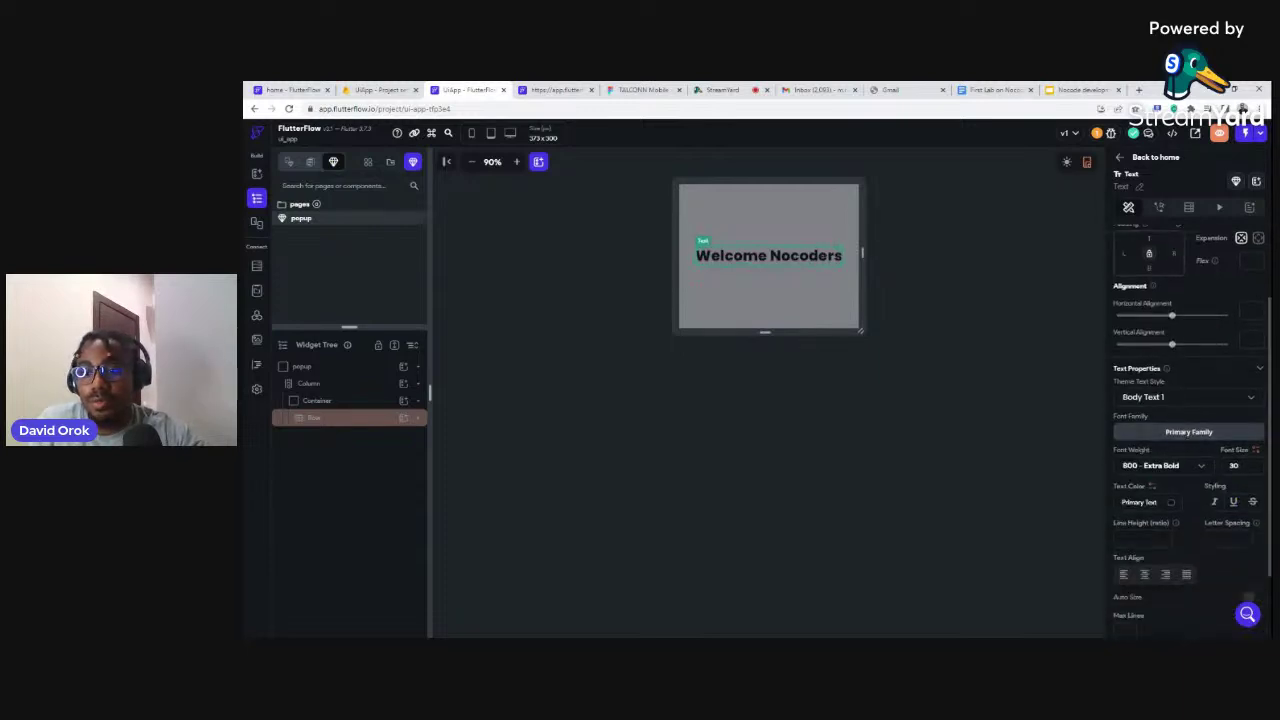
left_click(1171, 503)
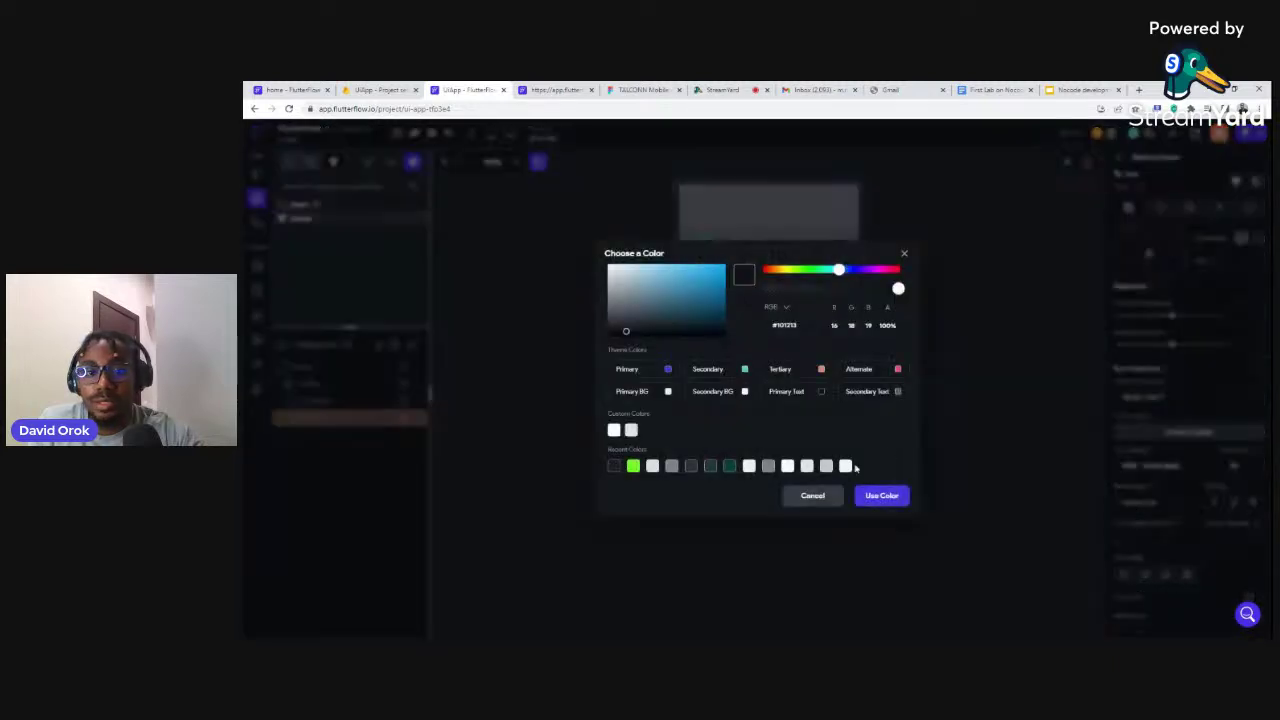
left_click(748, 465)
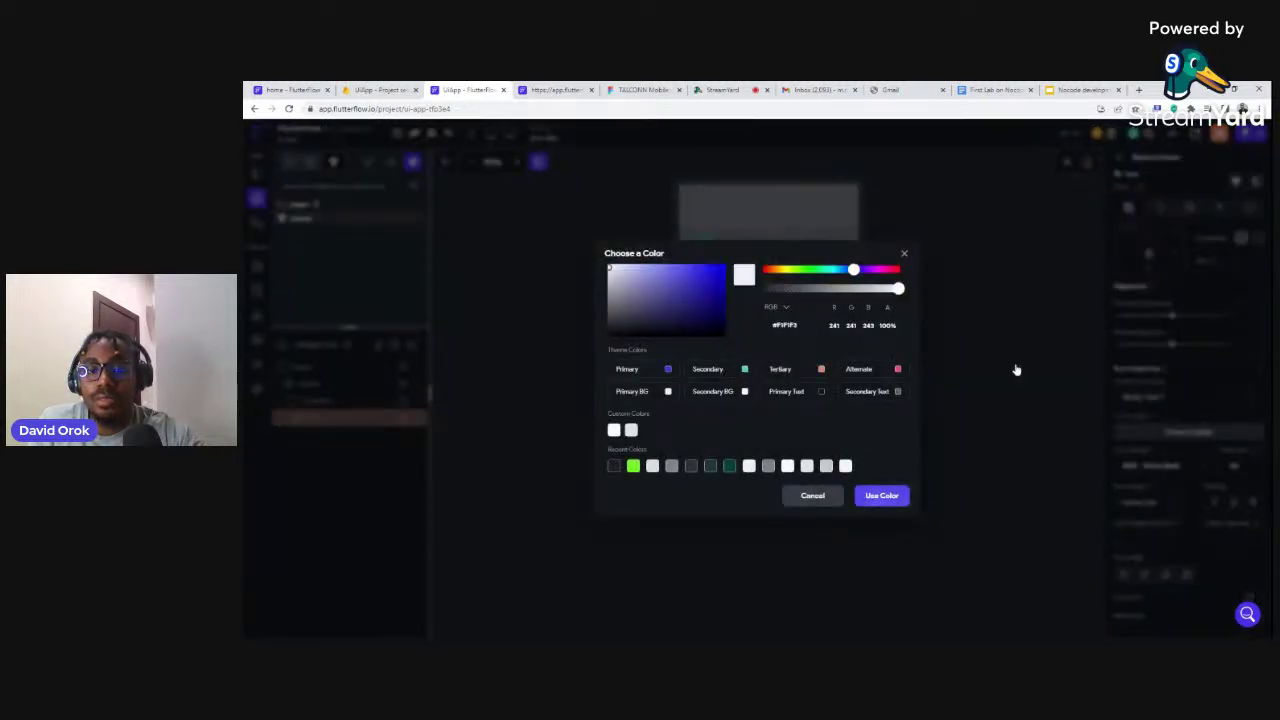
left_click(1016, 370)
left_click(1016, 337)
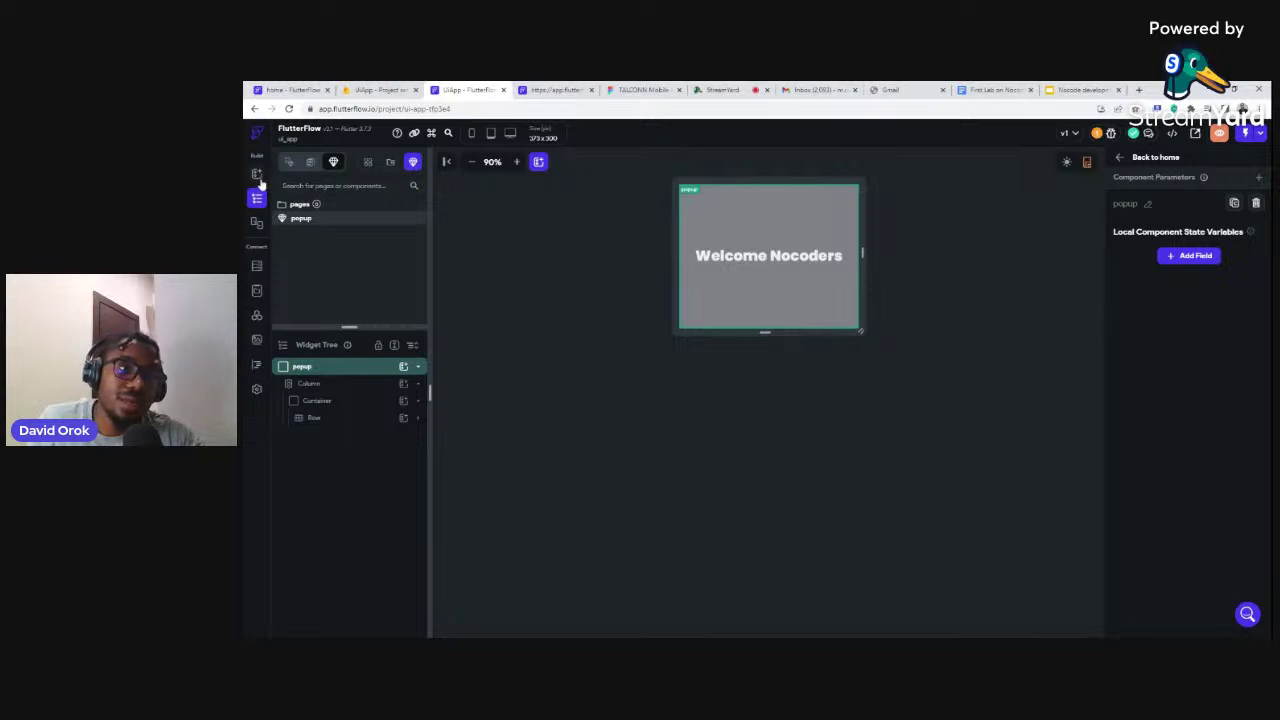
On the home page, add a Button to the Column below the UI Design Team card
left_click(312, 162)
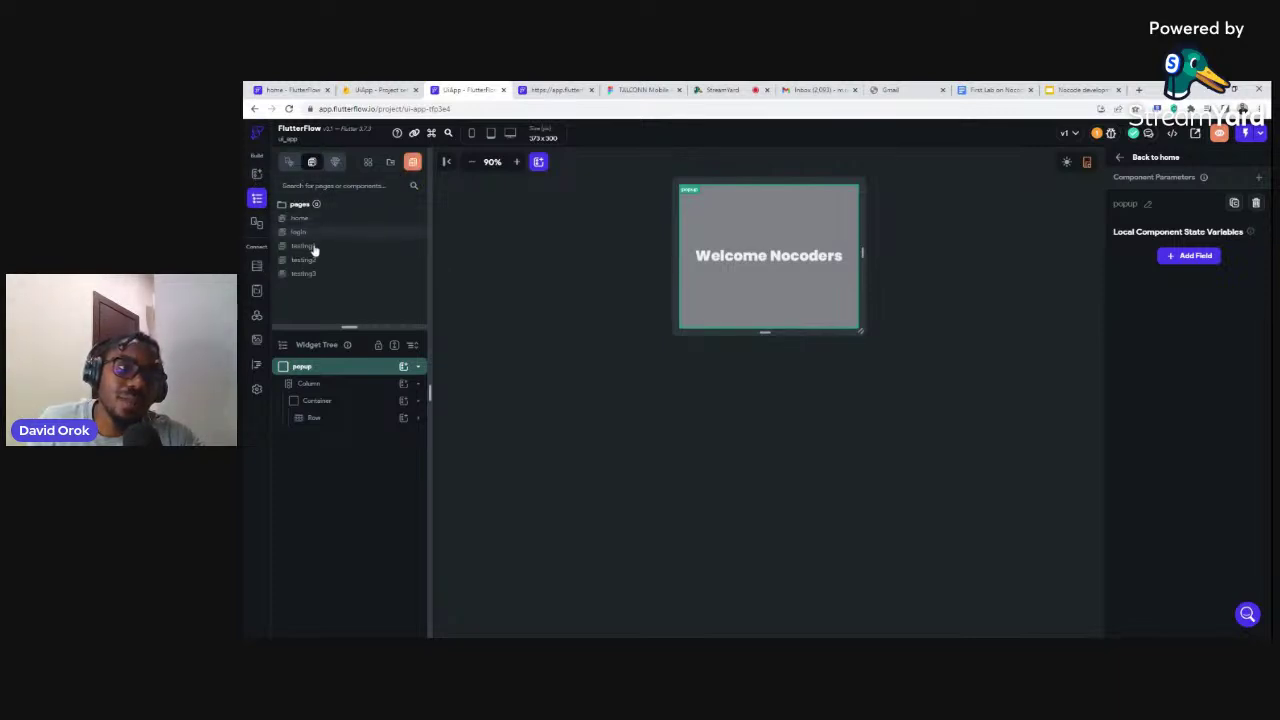
left_click(302, 218)
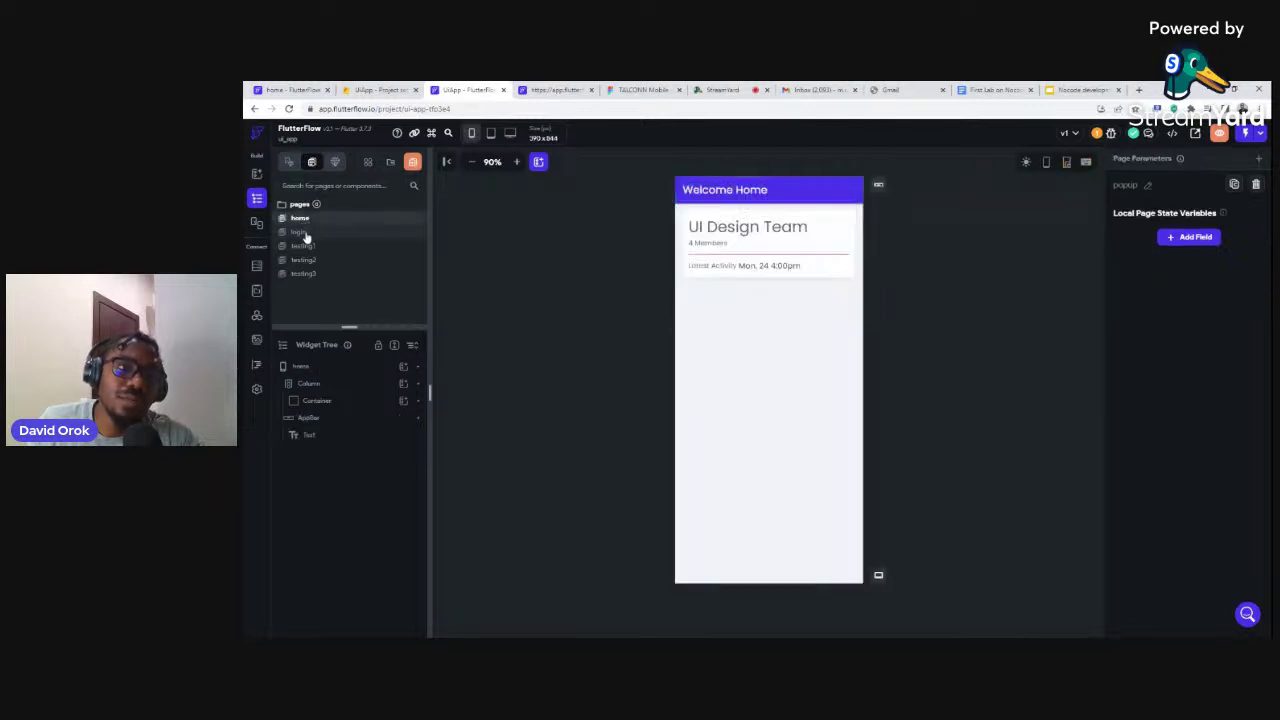
left_click(687, 306)
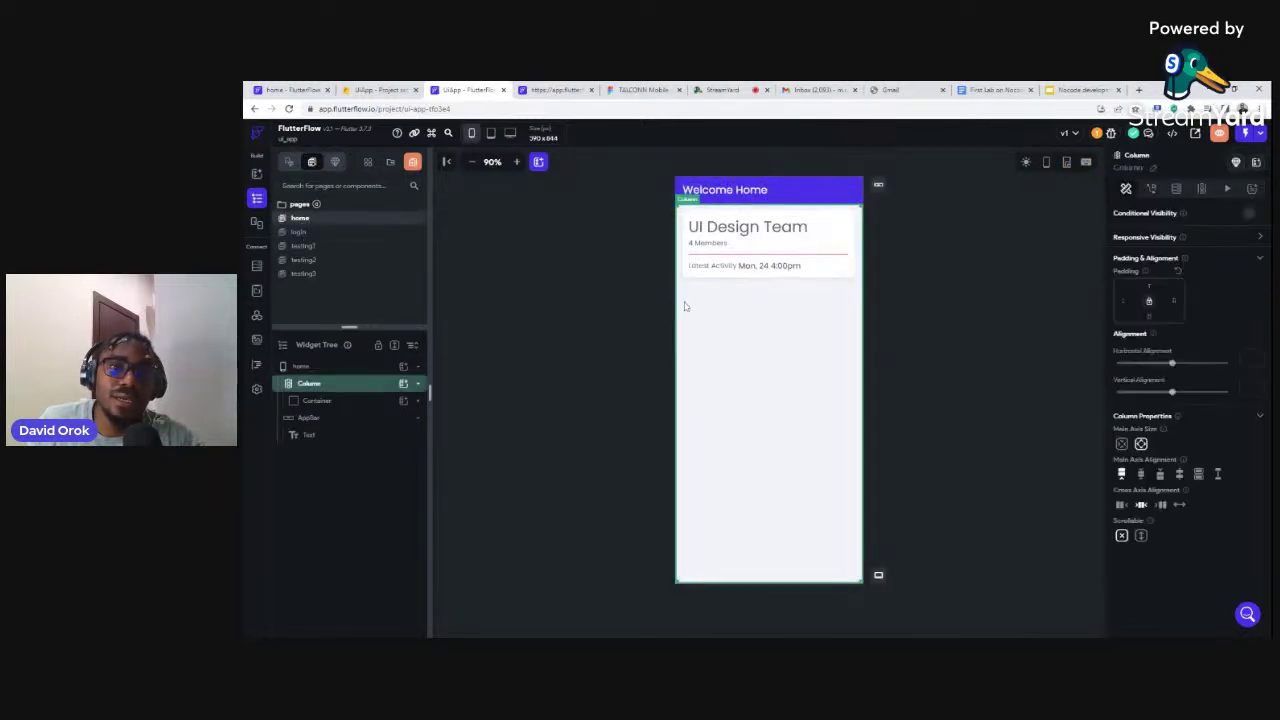
left_click(404, 385)
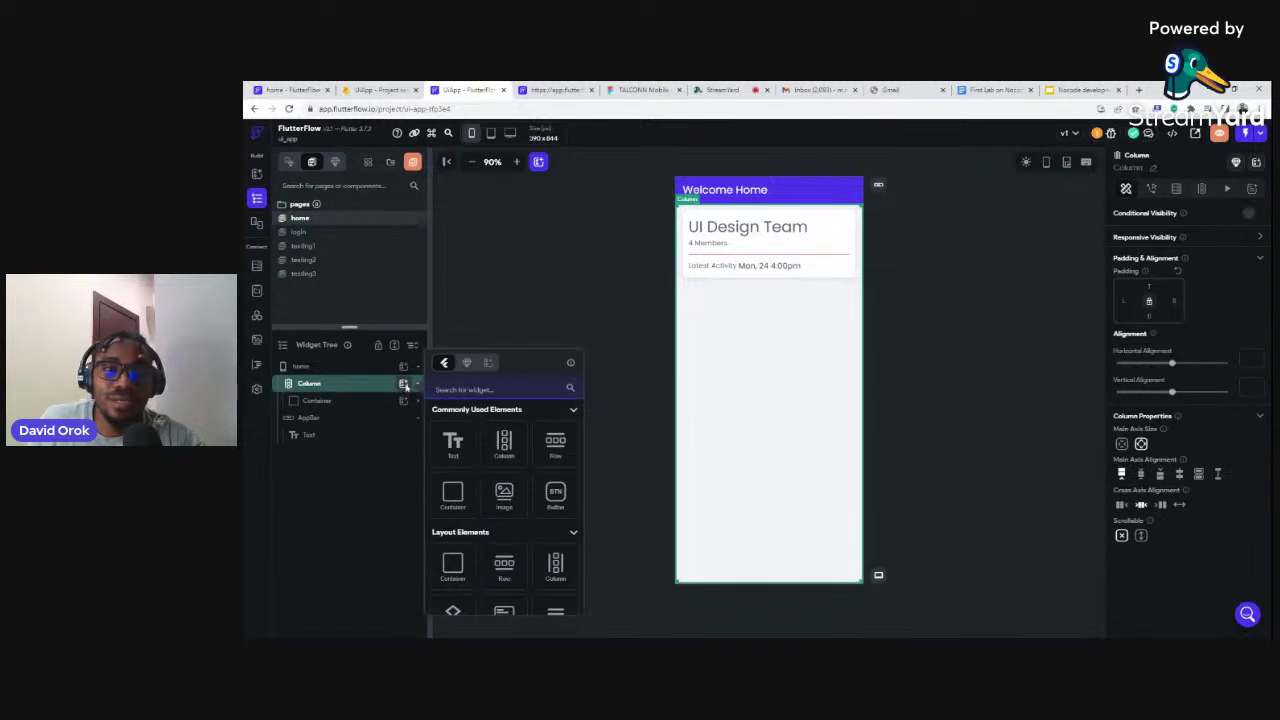
left_click(555, 491)
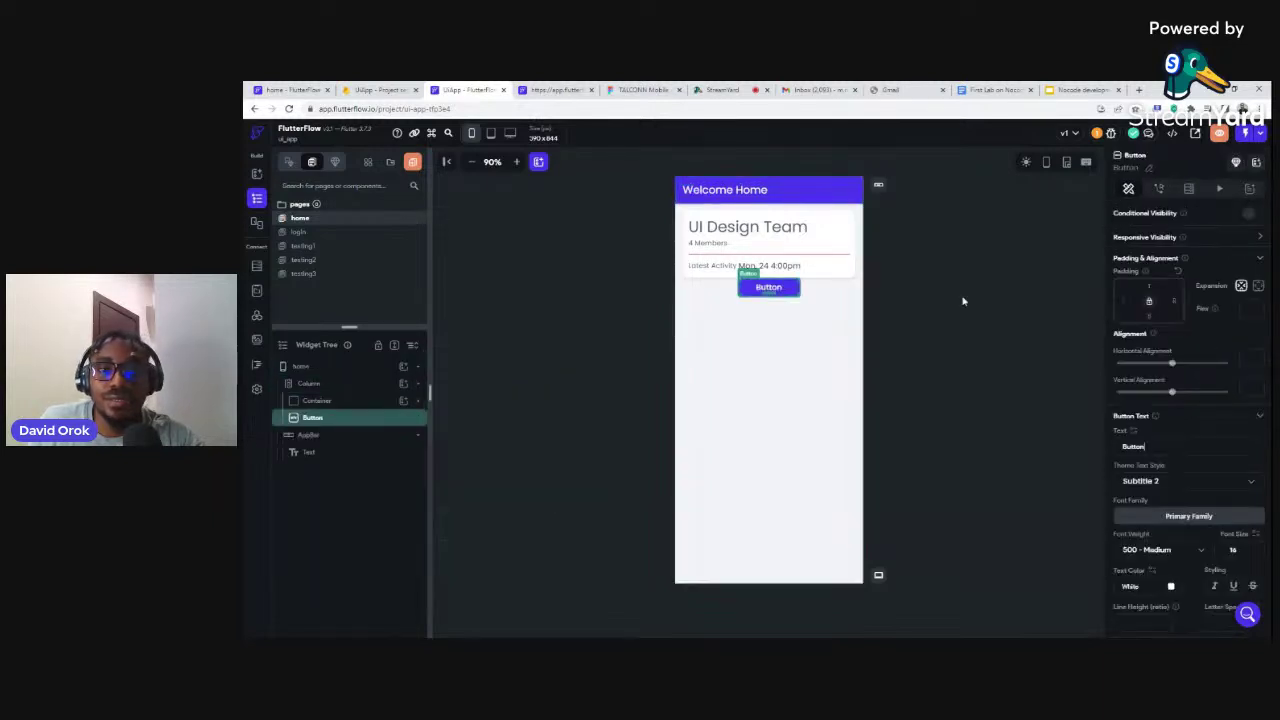
Label the button 'Greet me' and set its width to 360
left_click(1146, 448)
left_click_drag(1146, 448, 1104, 453)
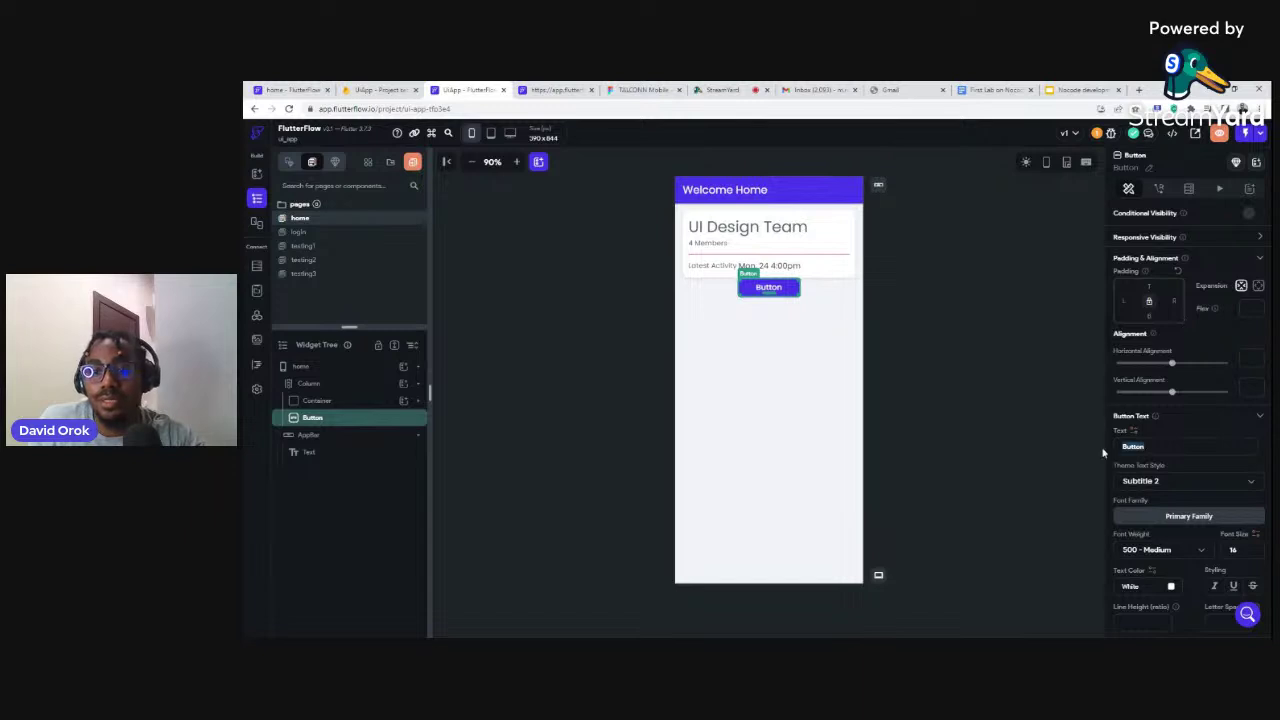
type("Great")
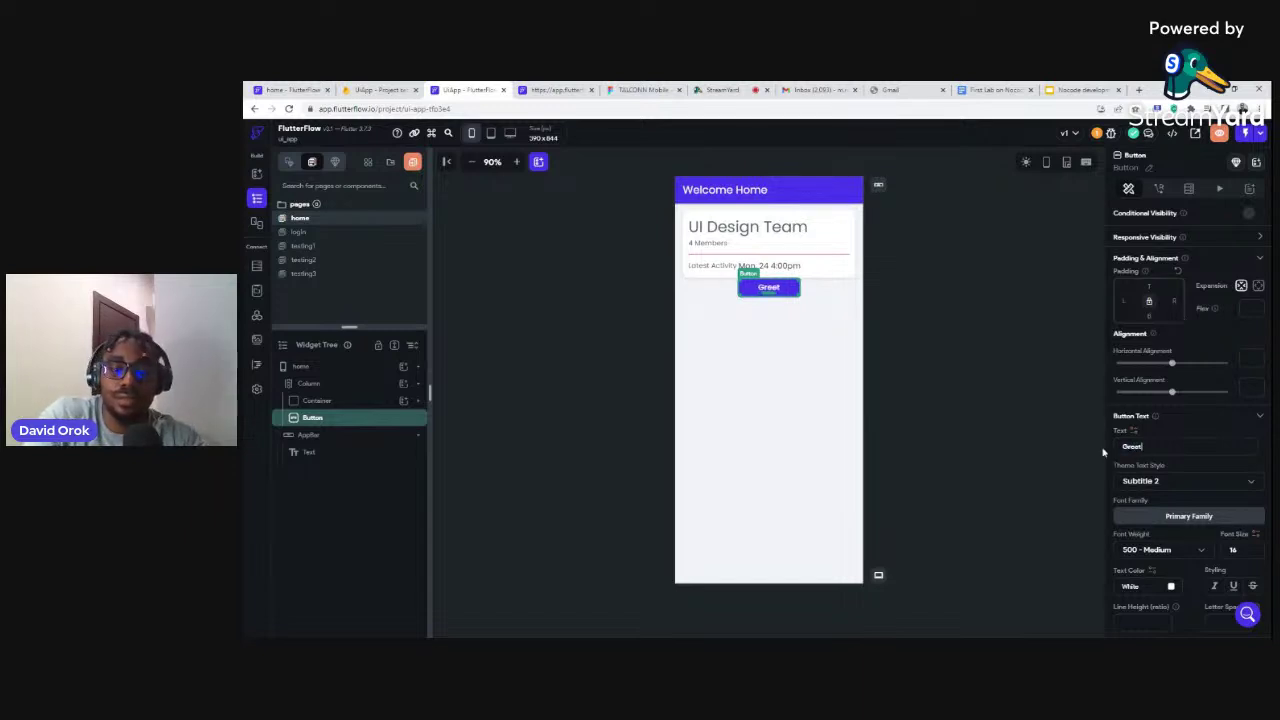
type(" me")
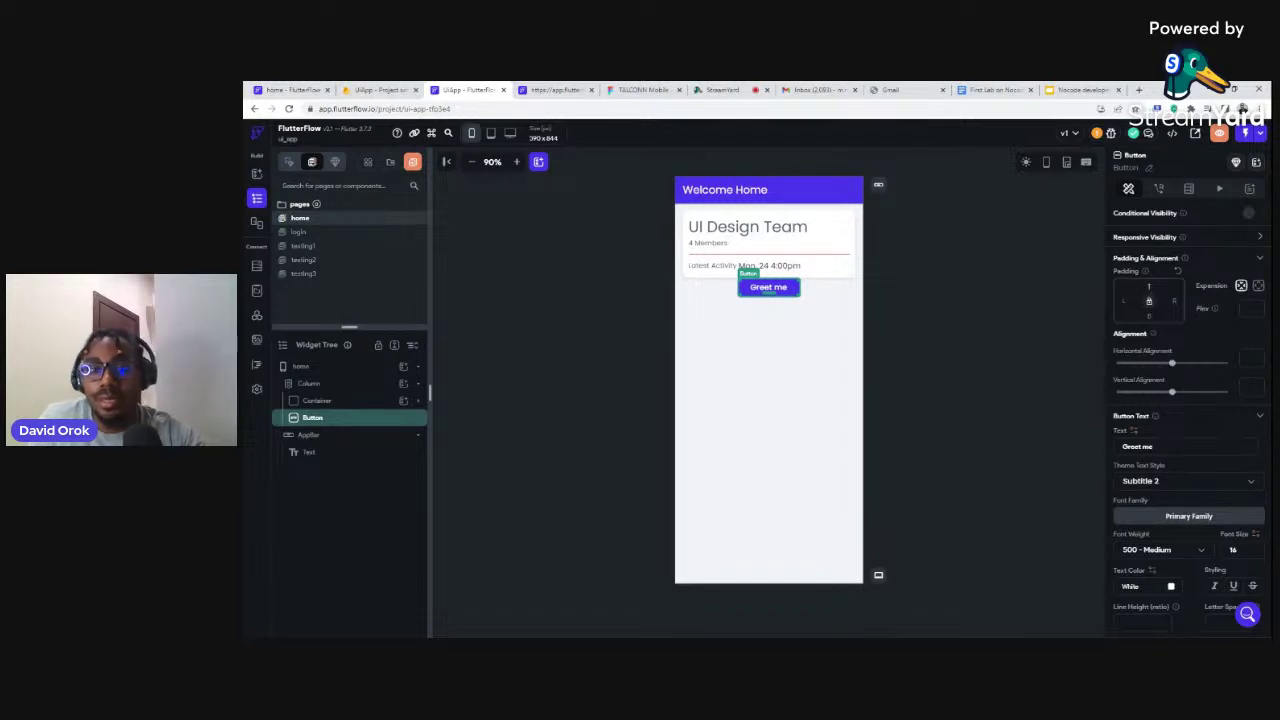
type("10")
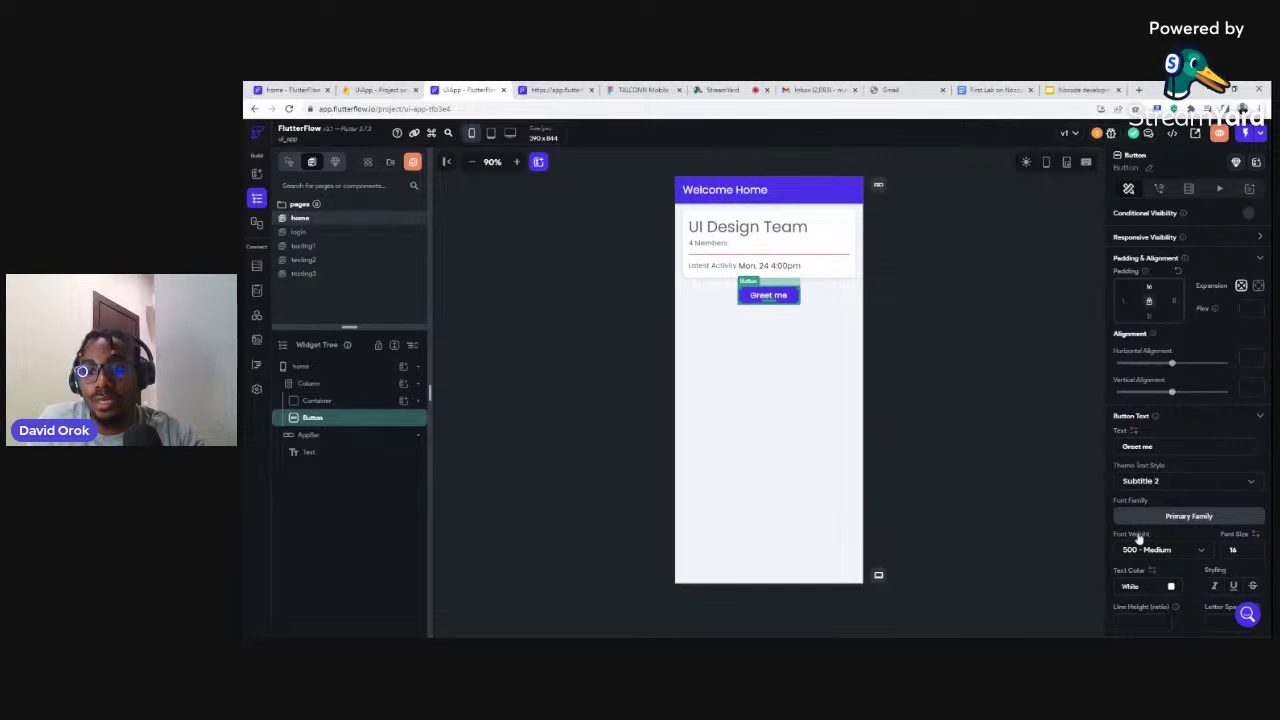
scroll(1148, 580, "down", 2)
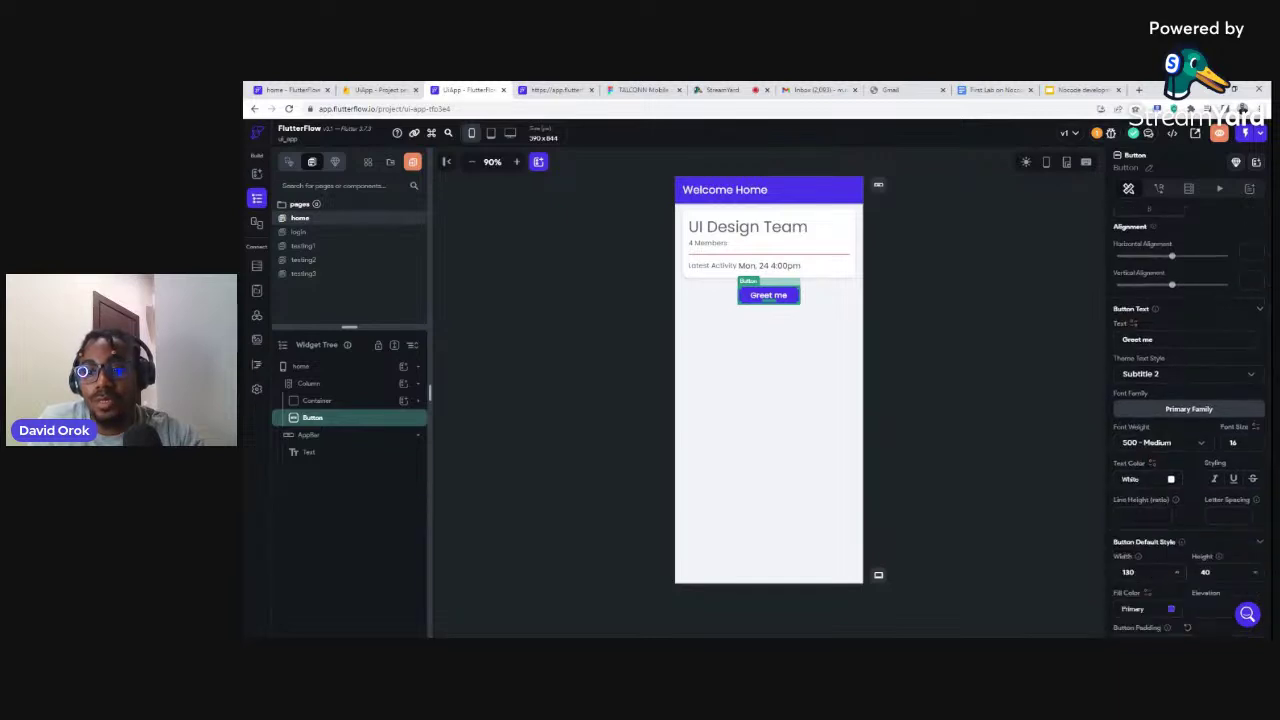
type("360")
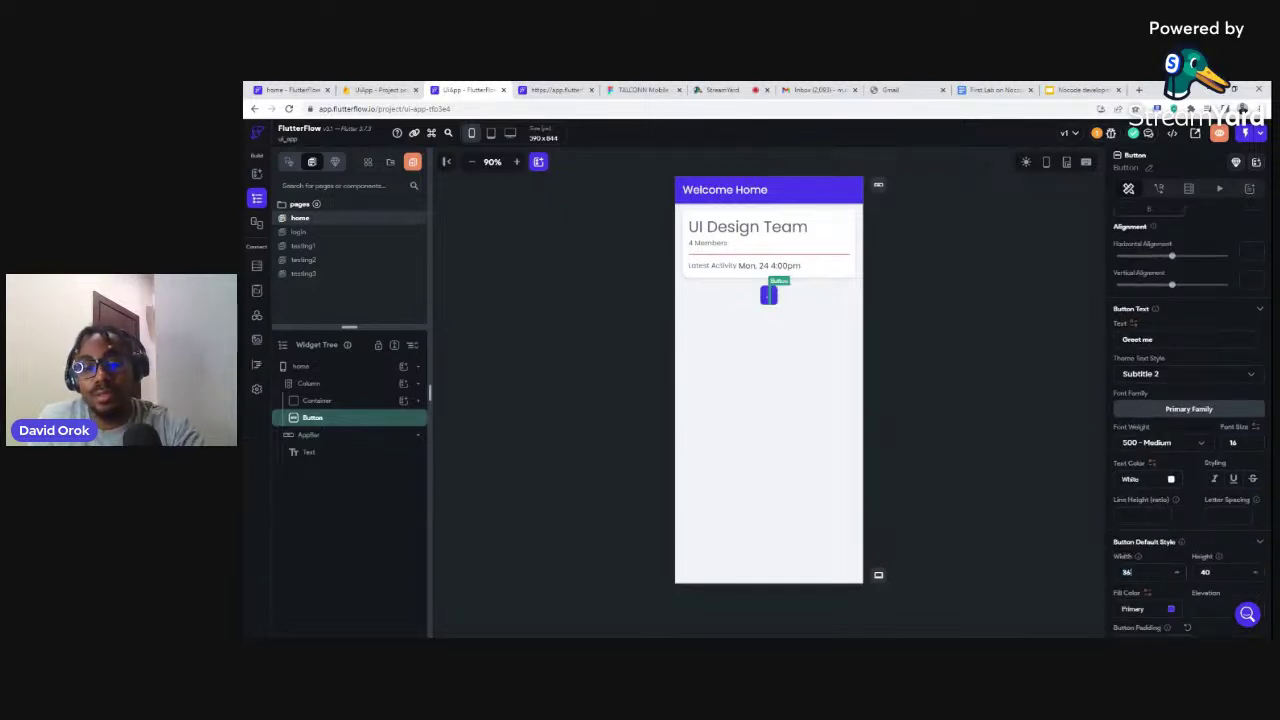
left_click(908, 348)
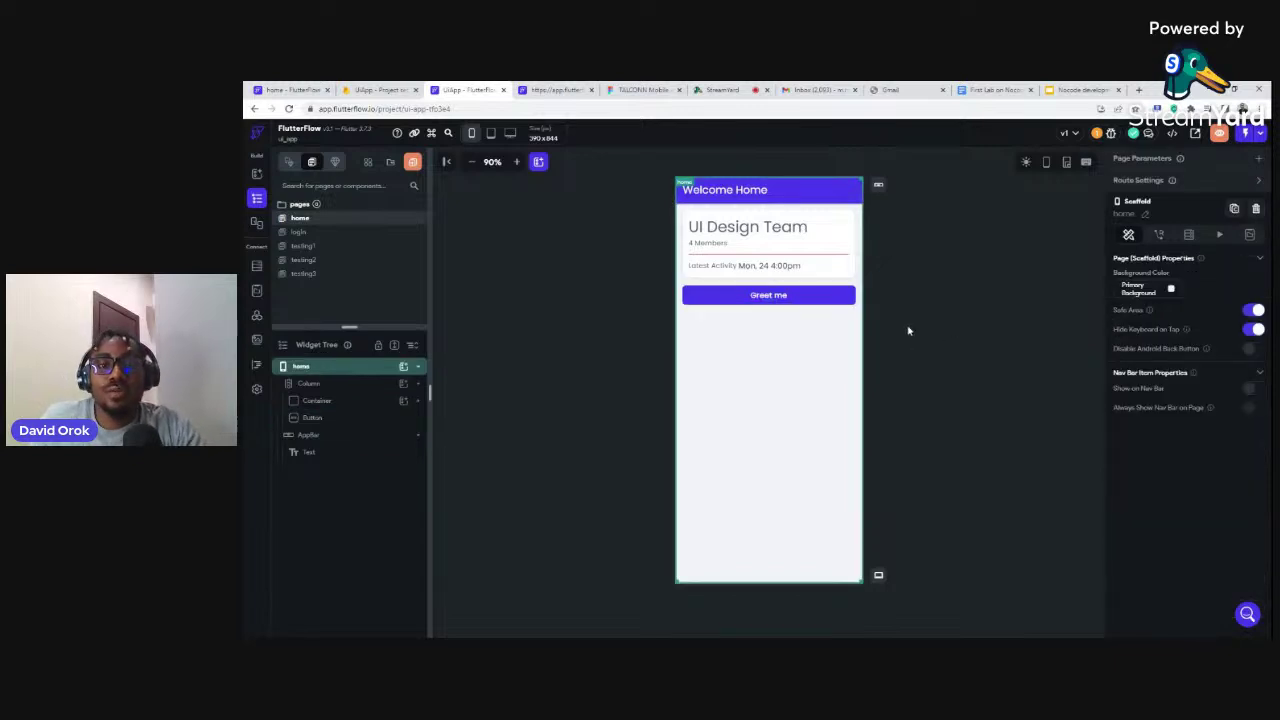
left_click(788, 297)
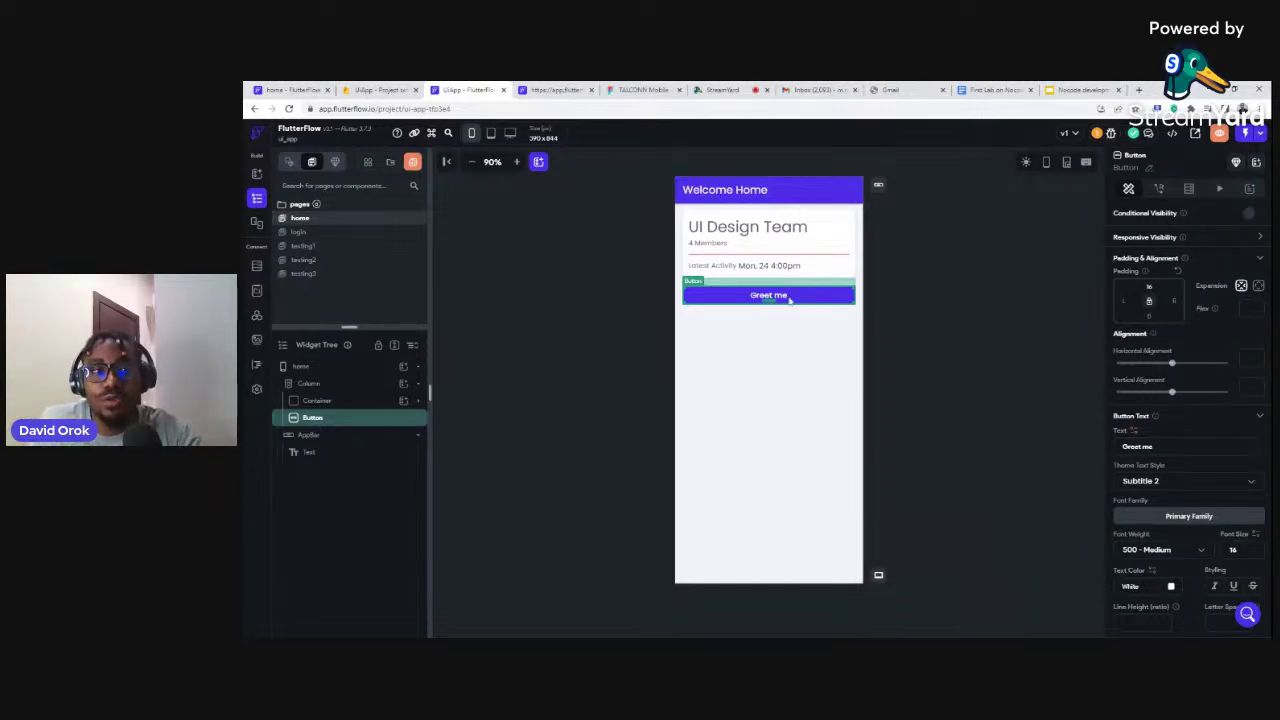
Add a new on-tap action to the Greet me button
left_click(334, 161)
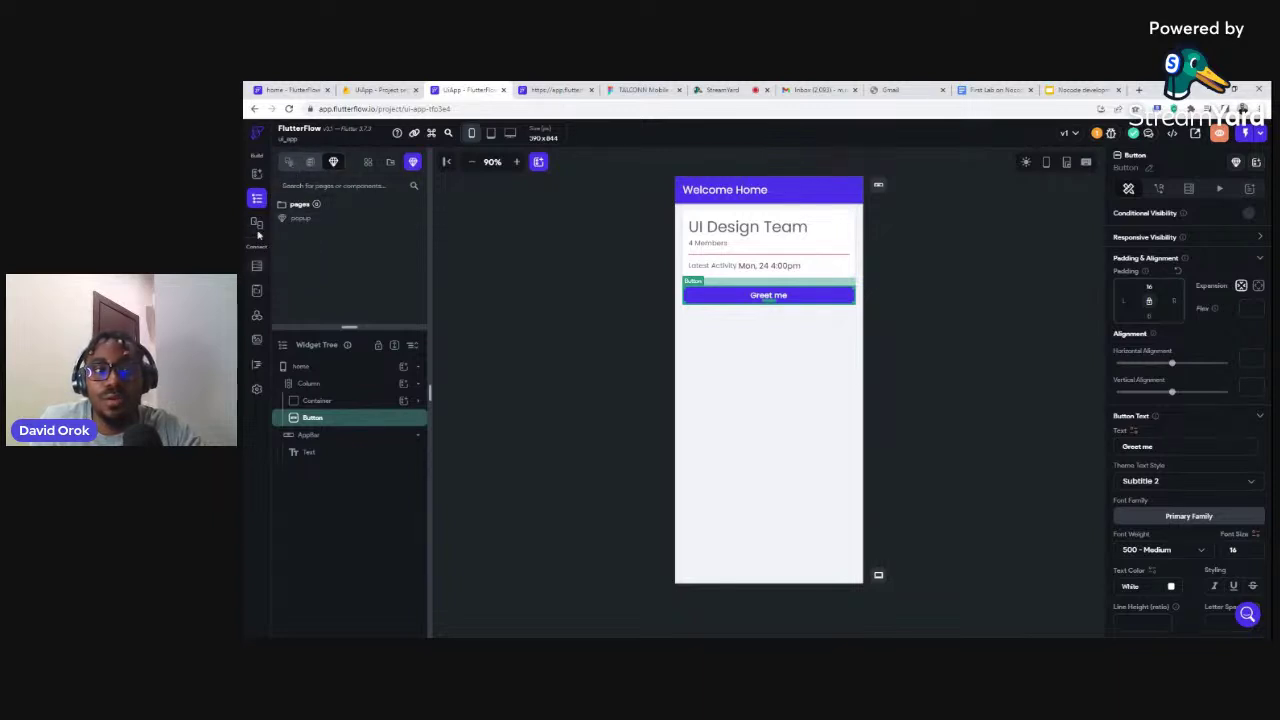
left_click(311, 161)
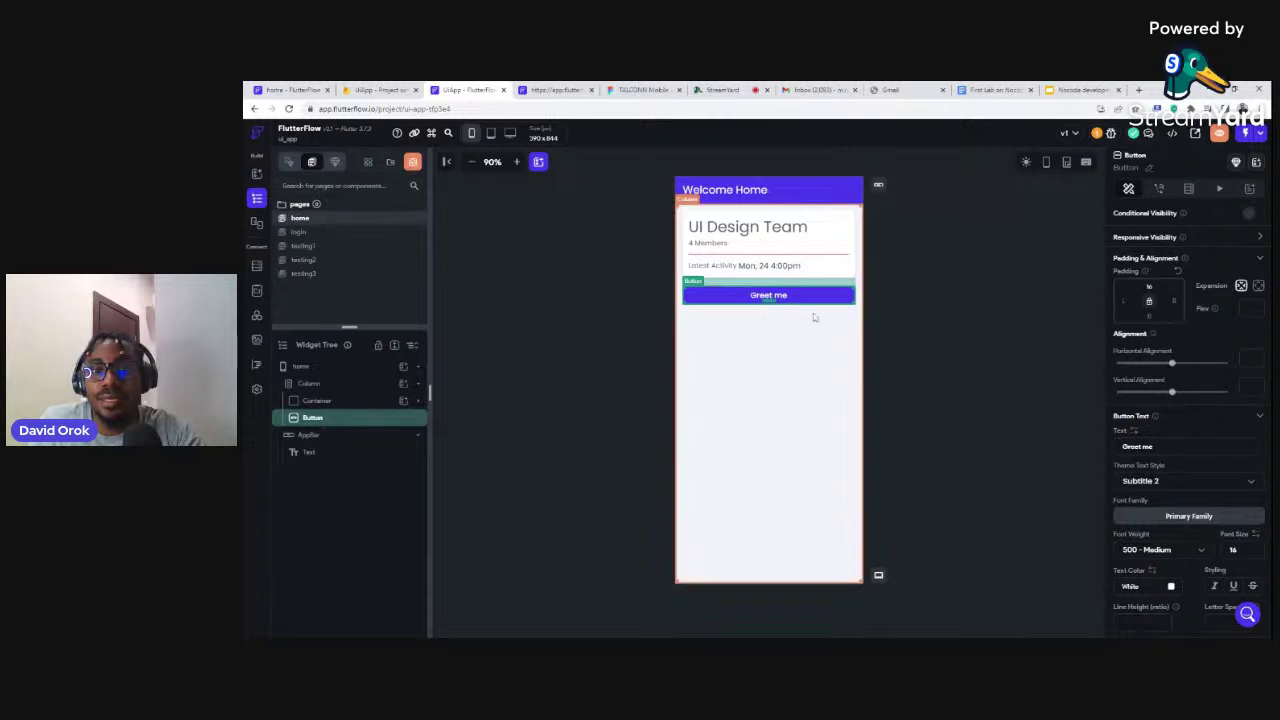
left_click(1158, 189)
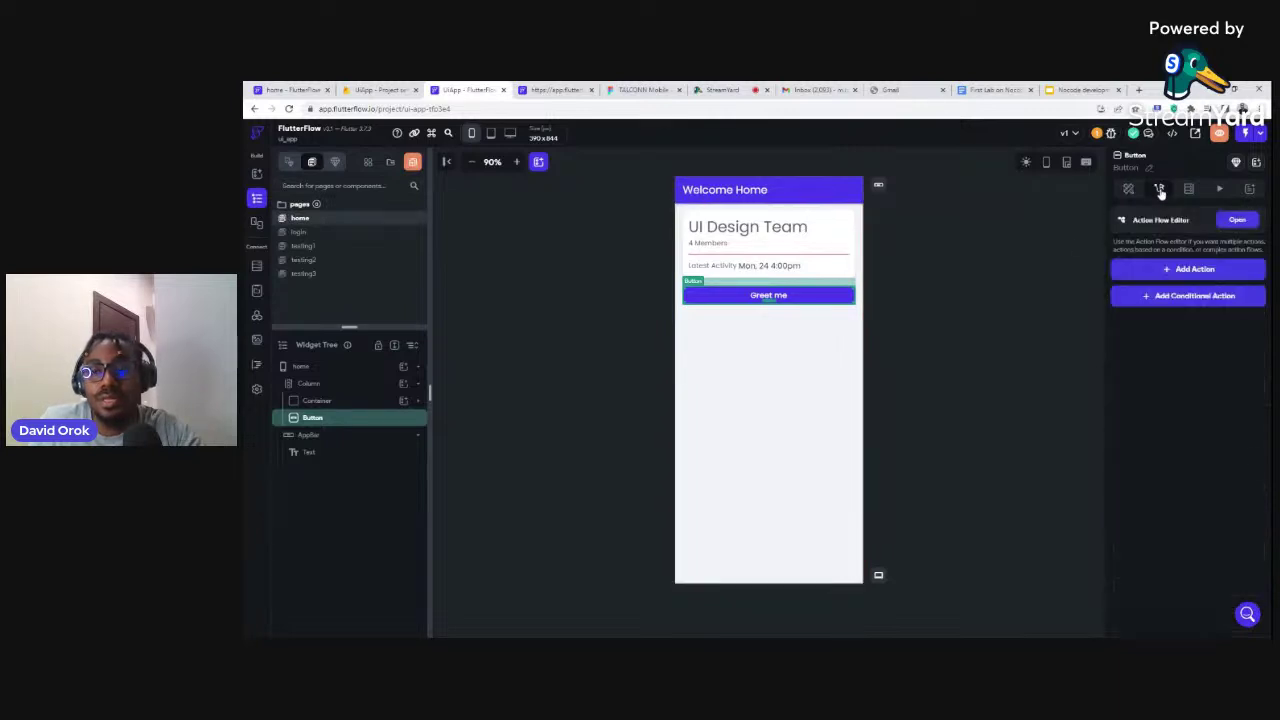
left_click(1184, 274)
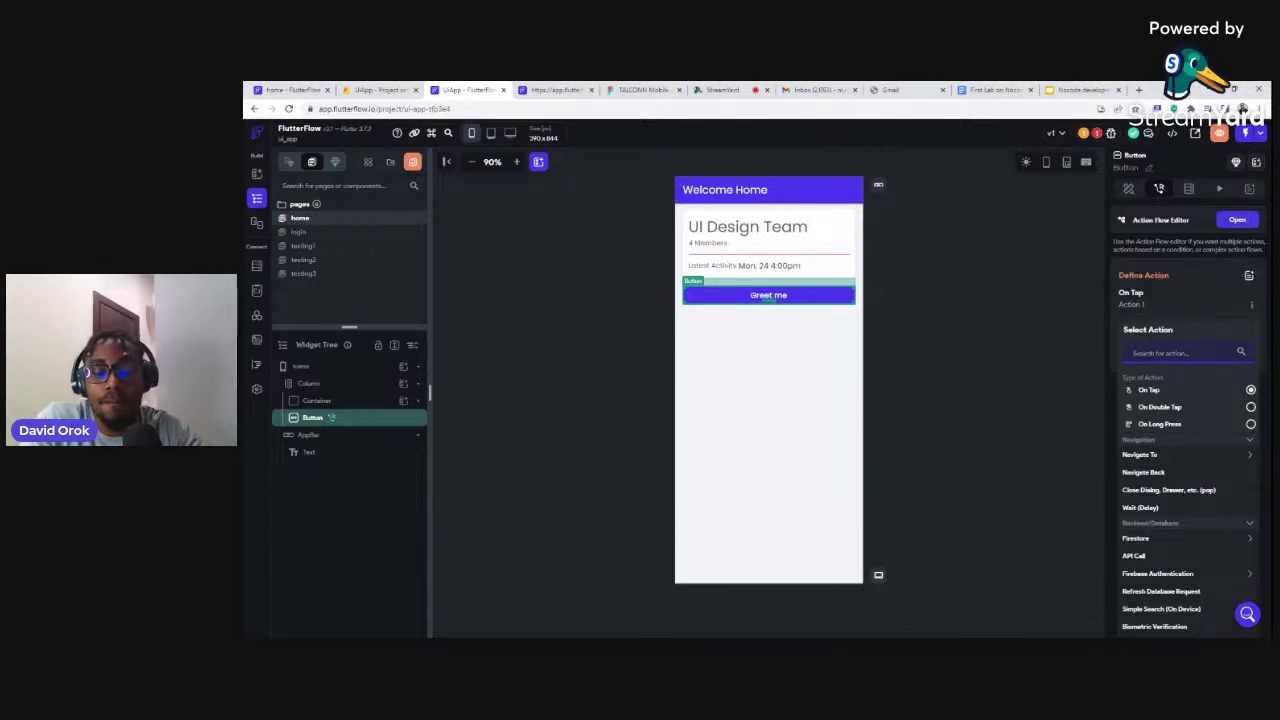
Make the action a Bottom Sheet displaying the popup component, then launch Run/Test preview
type("bot")
key("BackSpace")
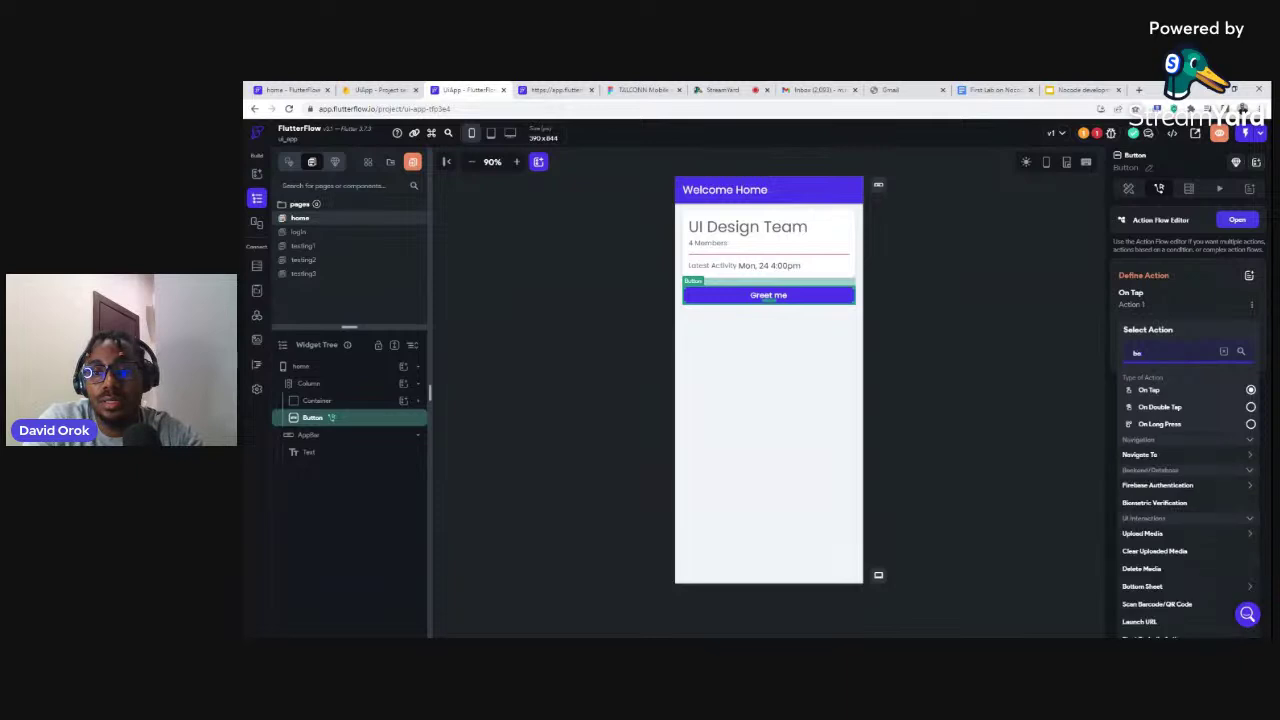
type("t")
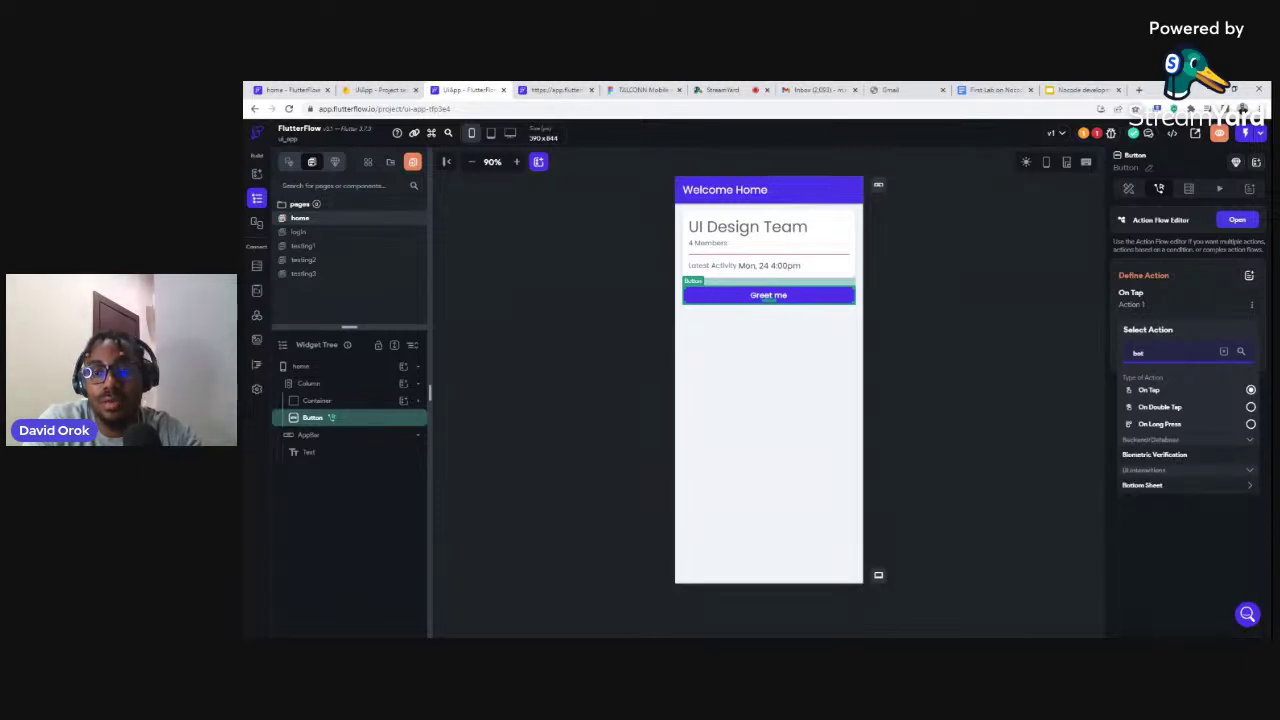
left_click(1143, 487)
left_click(1143, 504)
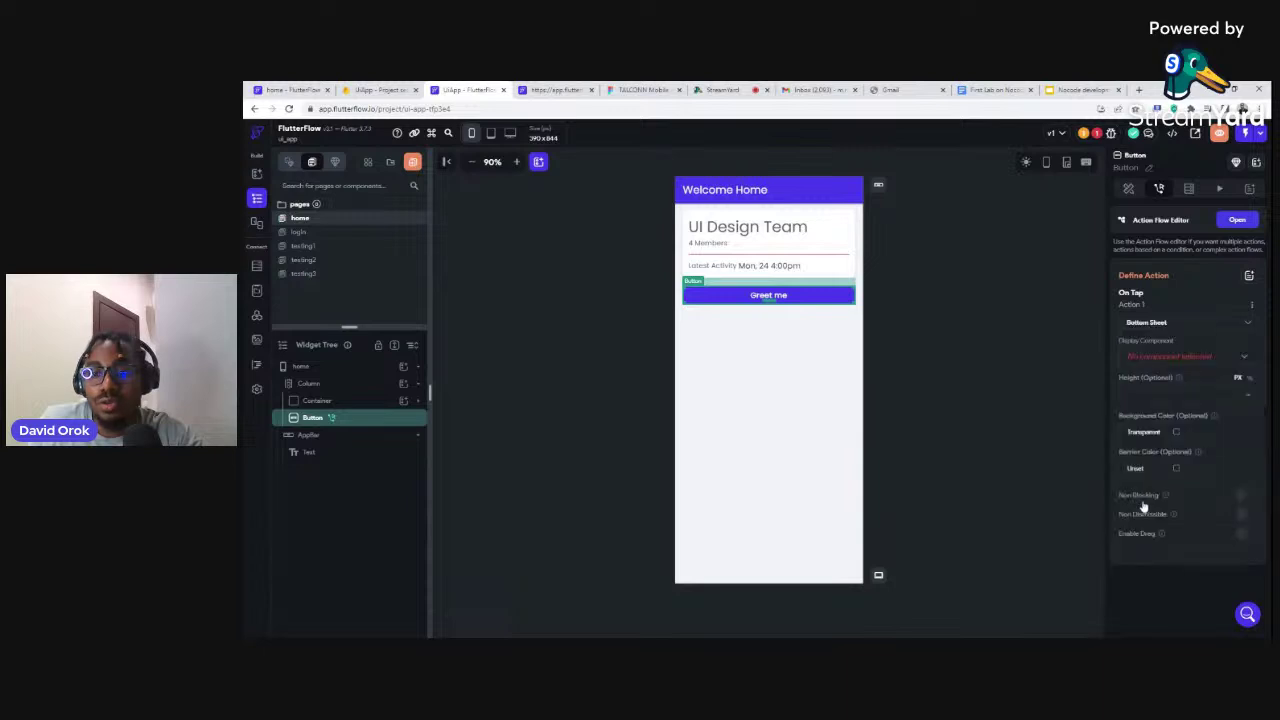
left_click(1140, 360)
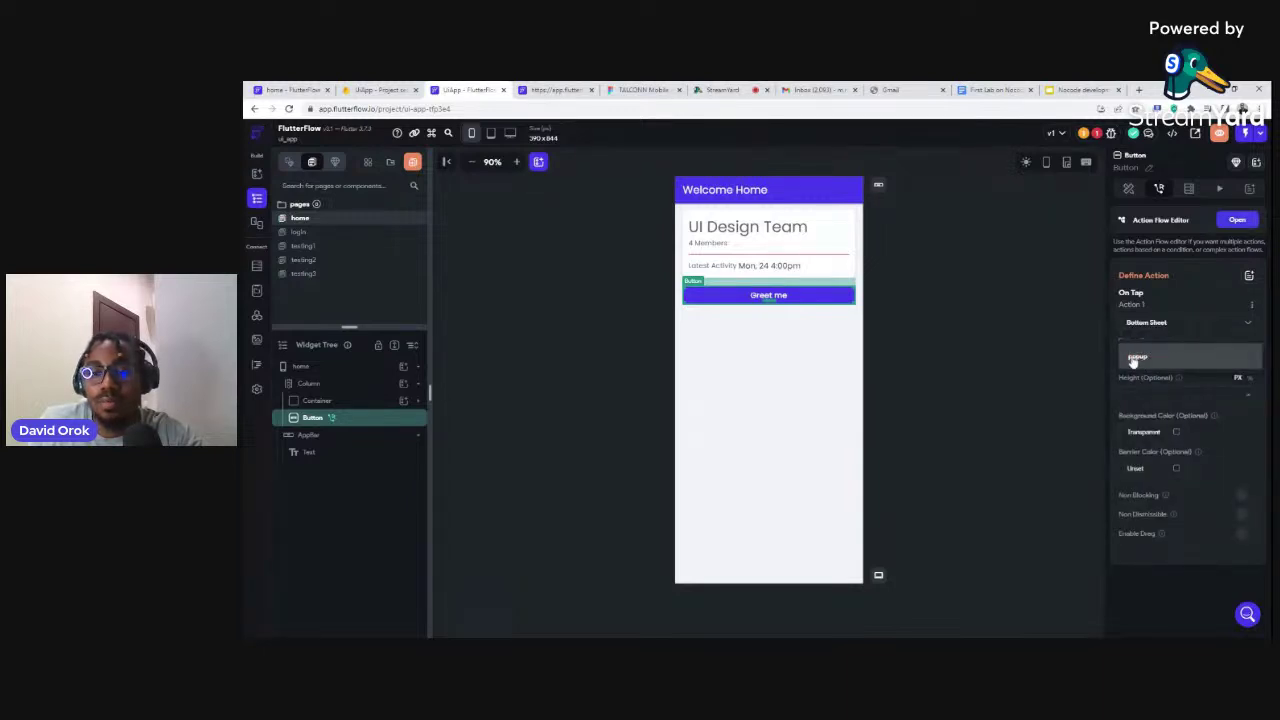
left_click(1133, 358)
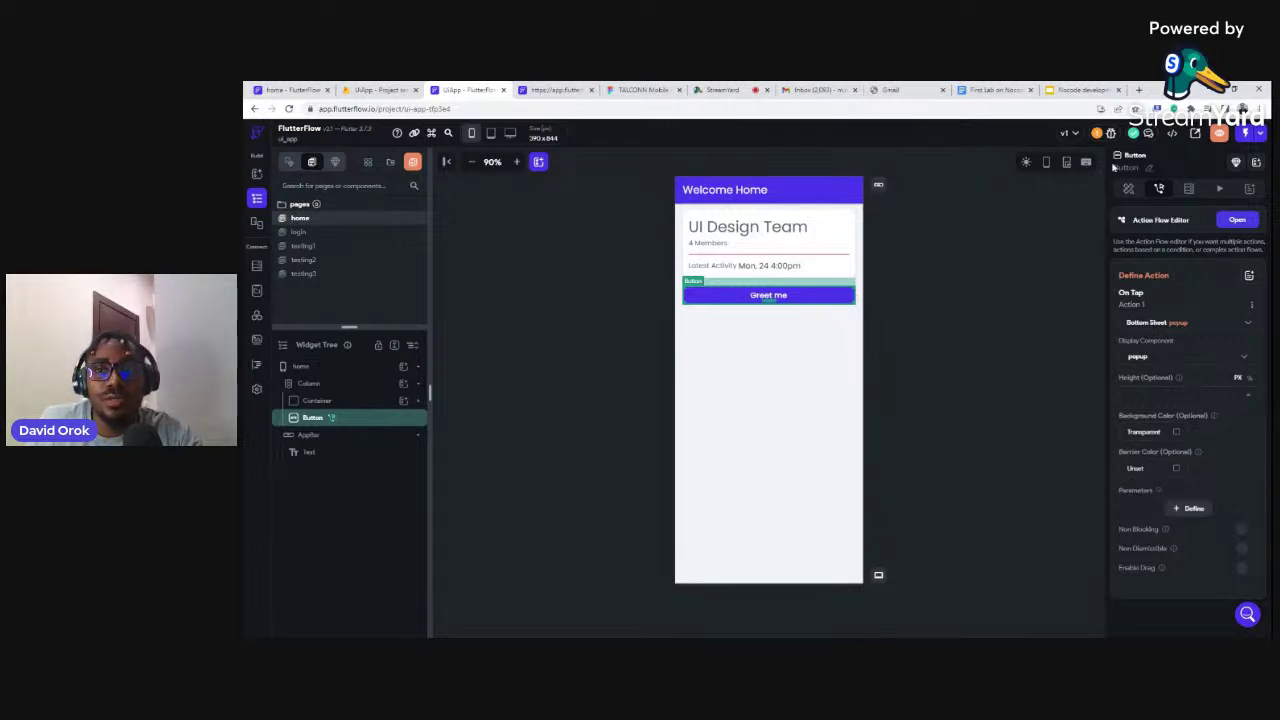
left_click(1220, 135)
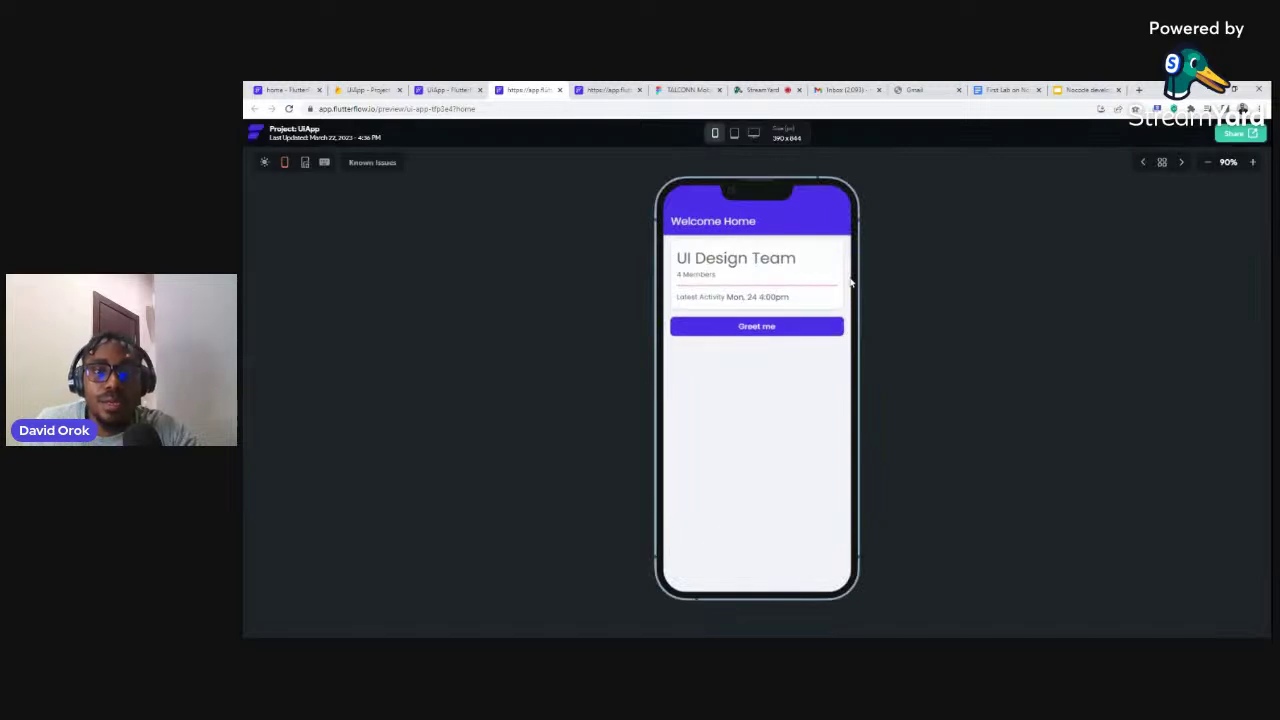
Tap Greet me in the preview to show the Welcome Nocoders sheet, then return to the editor
left_click(772, 331)
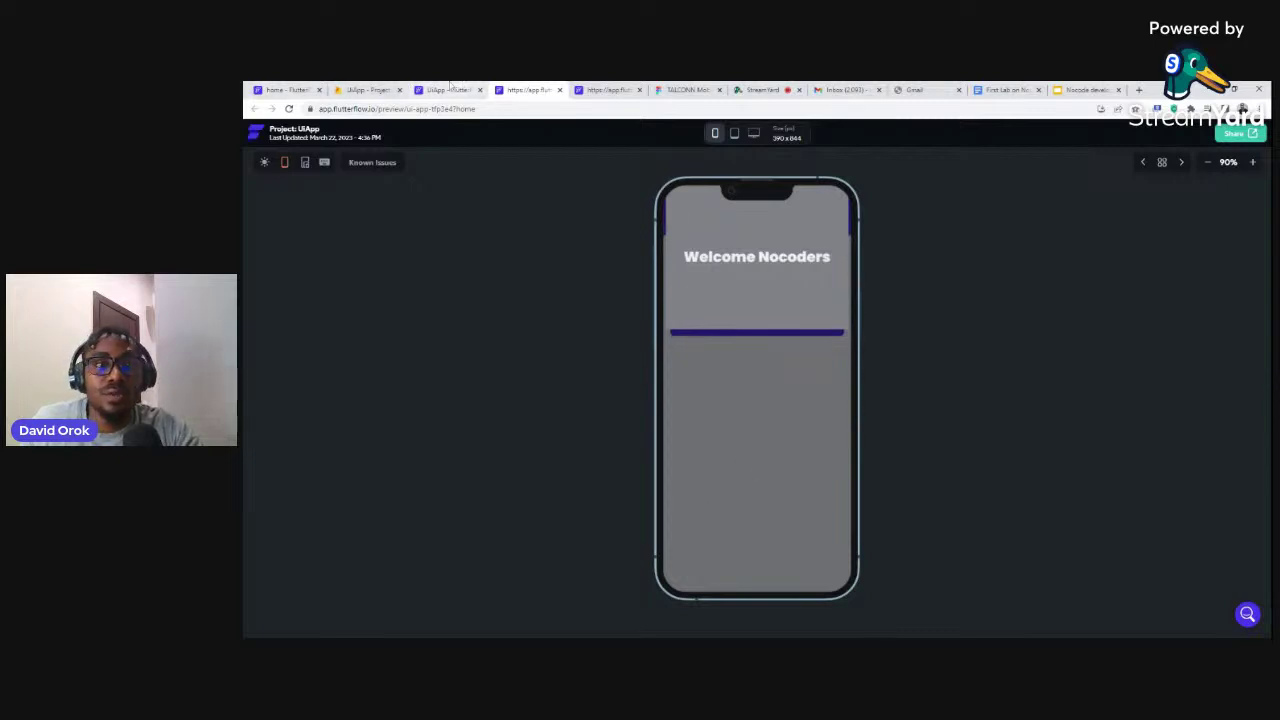
left_click(452, 89)
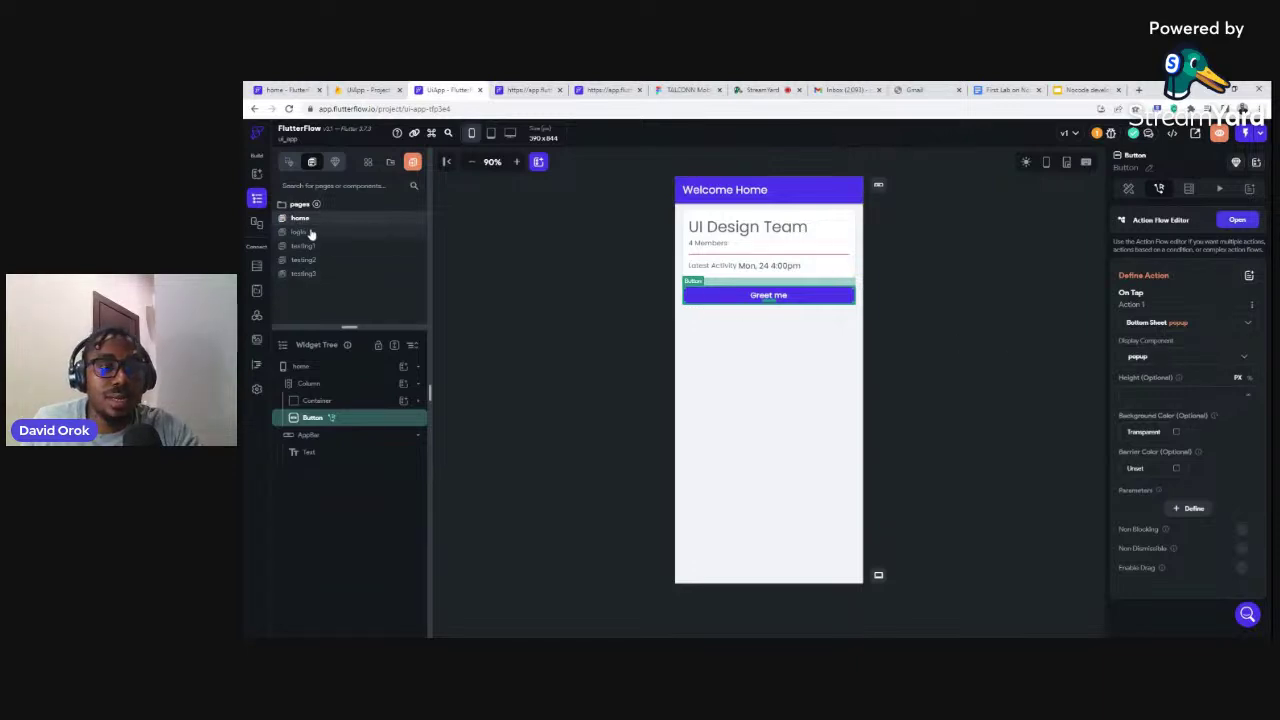
In the popup component, set the Container's height to 300
left_click(336, 162)
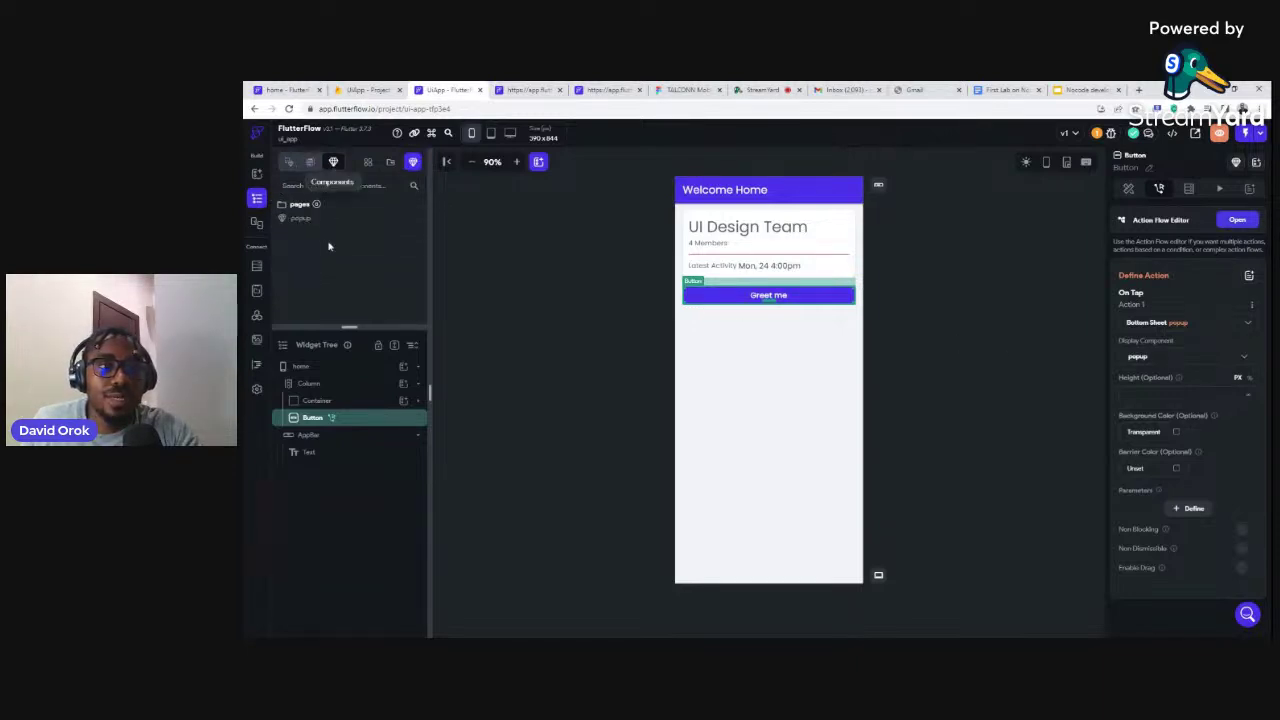
left_click(318, 219)
left_click(726, 218)
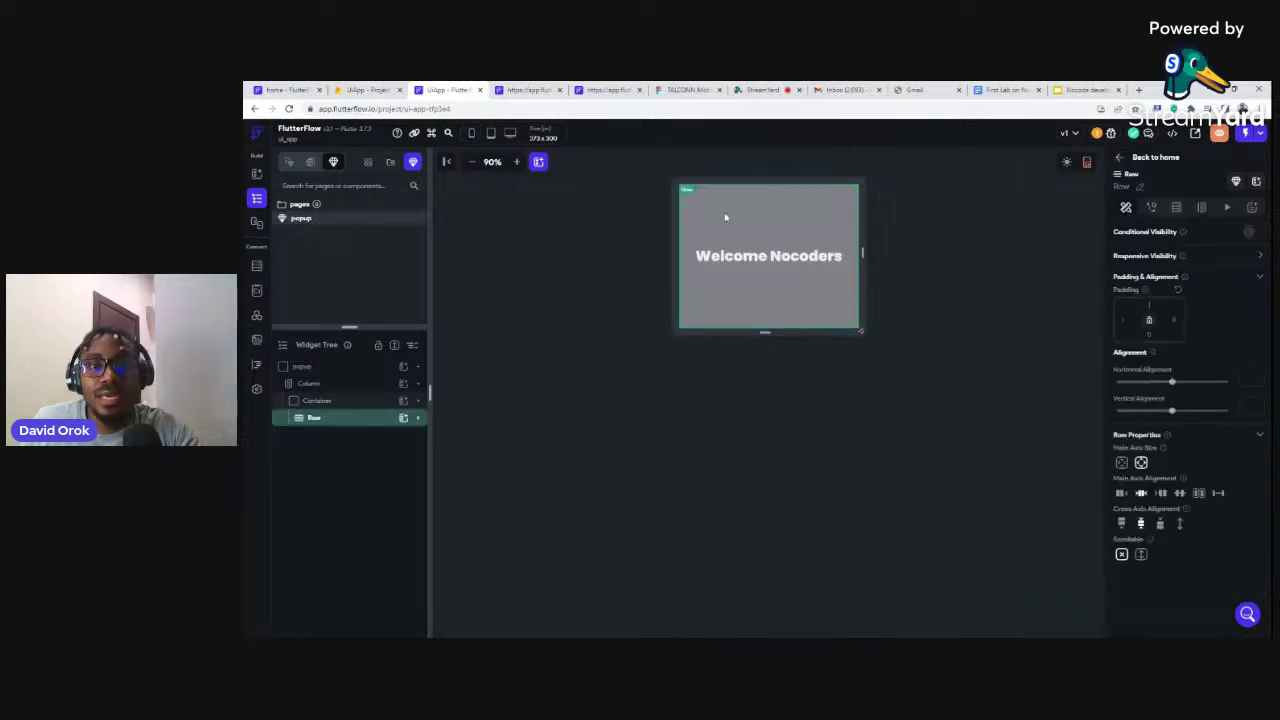
left_click(324, 402)
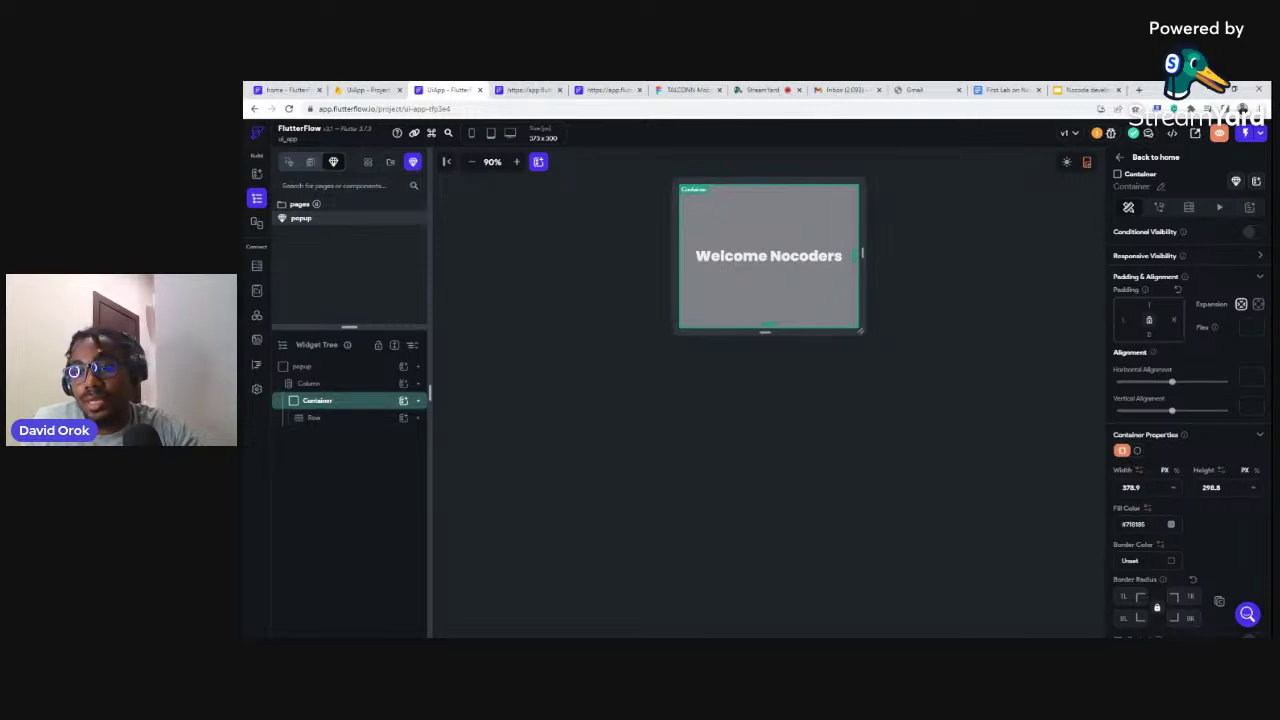
left_click(1211, 487)
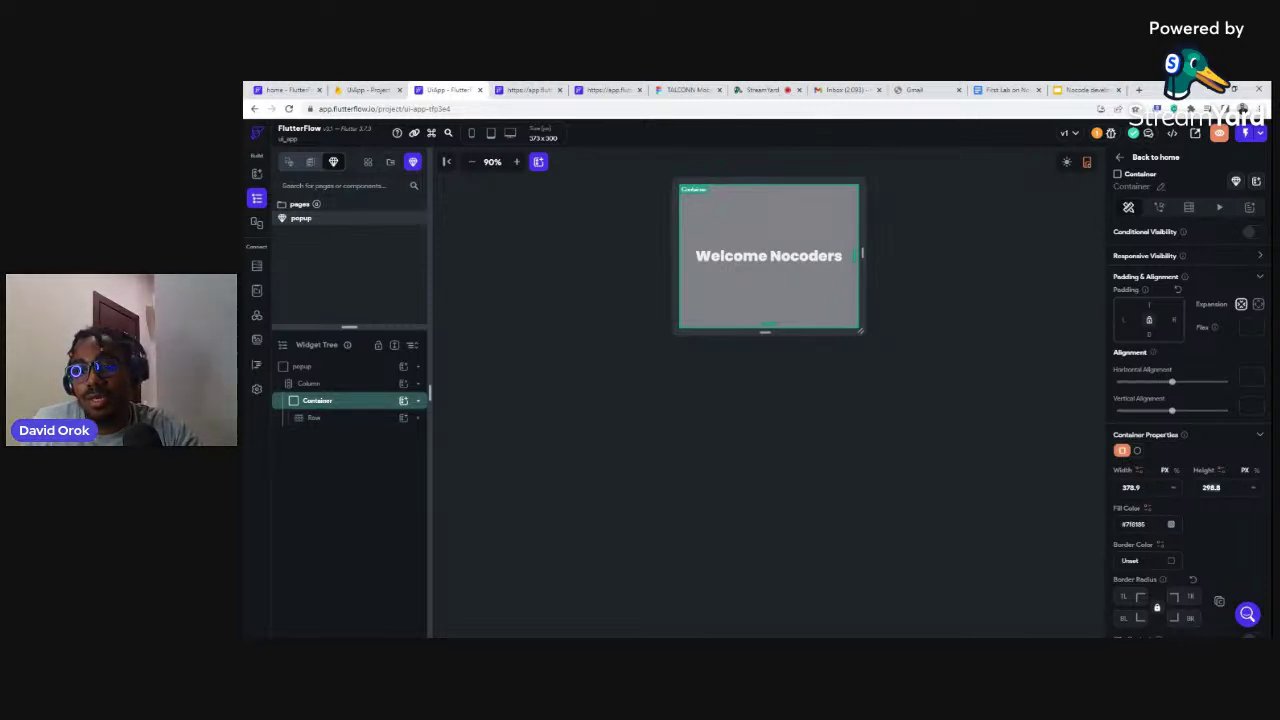
type("300")
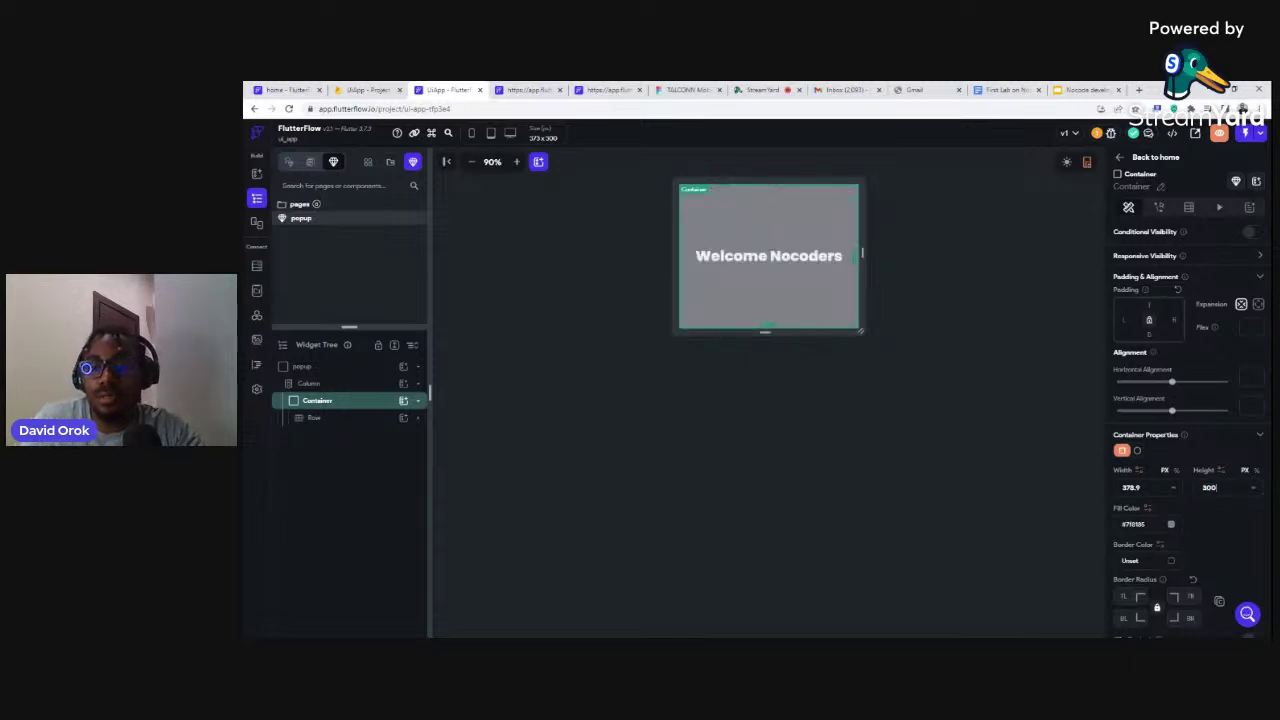
left_click(1006, 437)
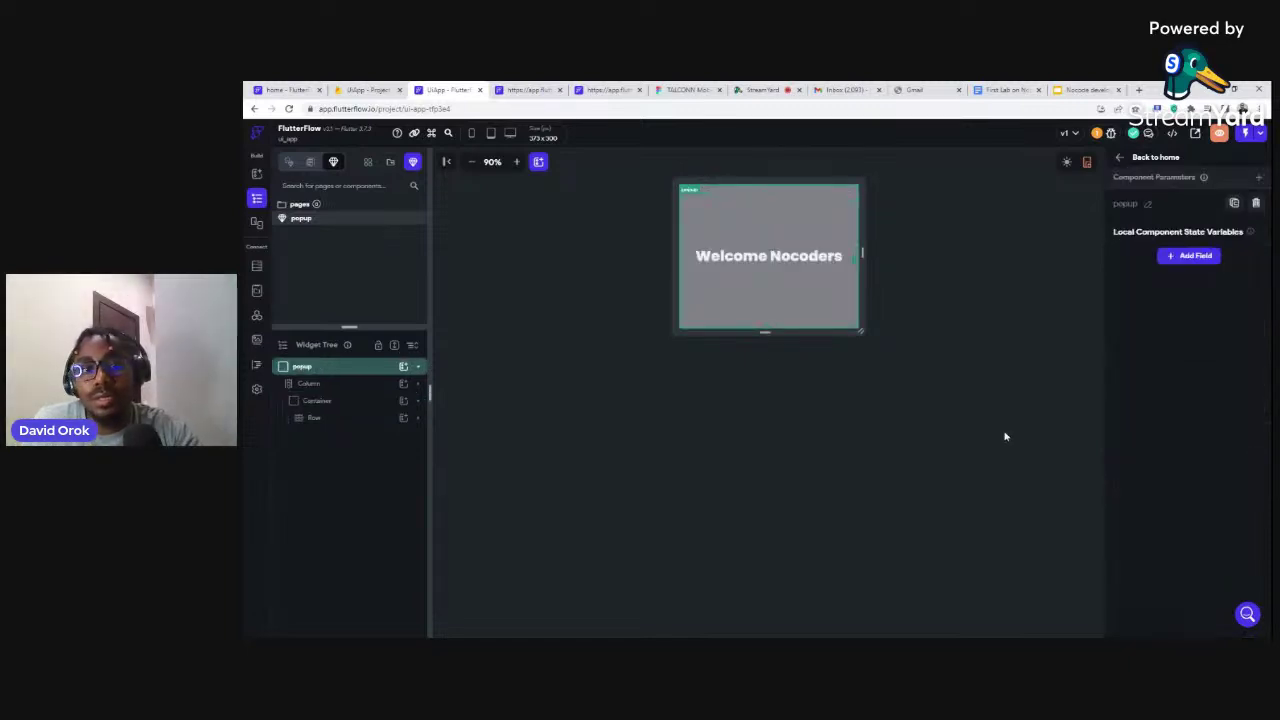
left_click(699, 393)
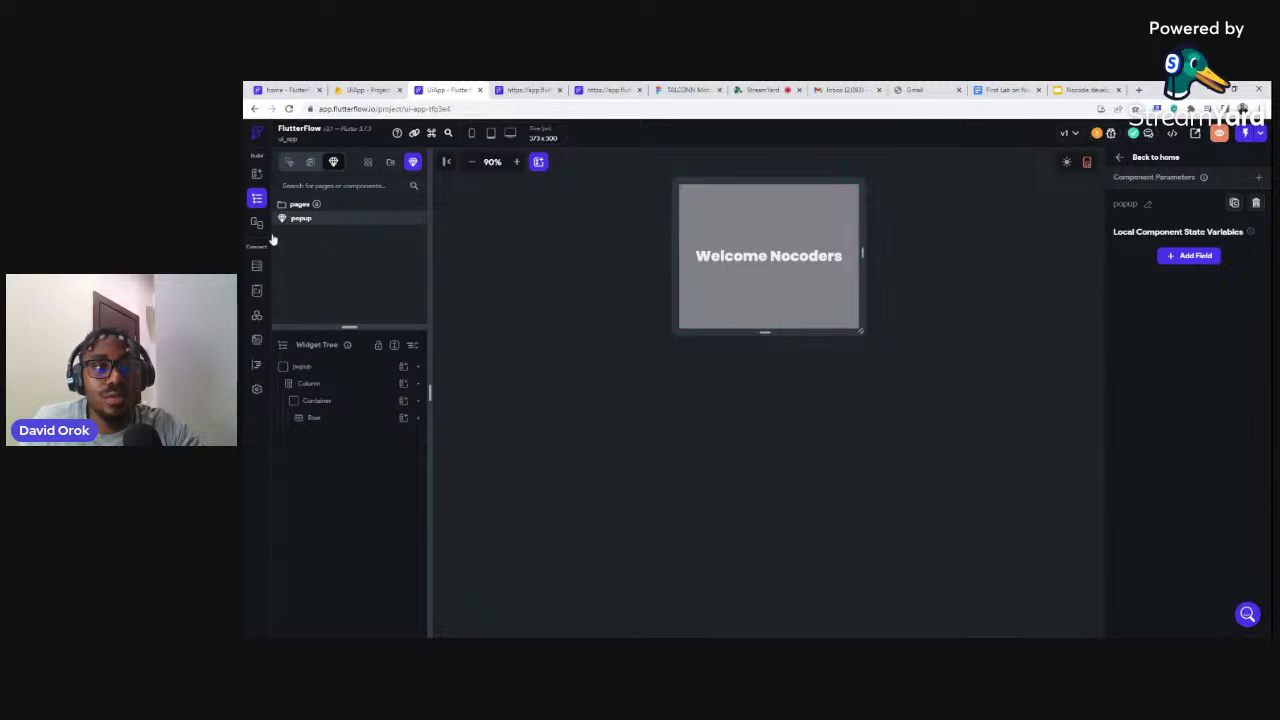
Go back to the home page from the Pages list
left_click(312, 163)
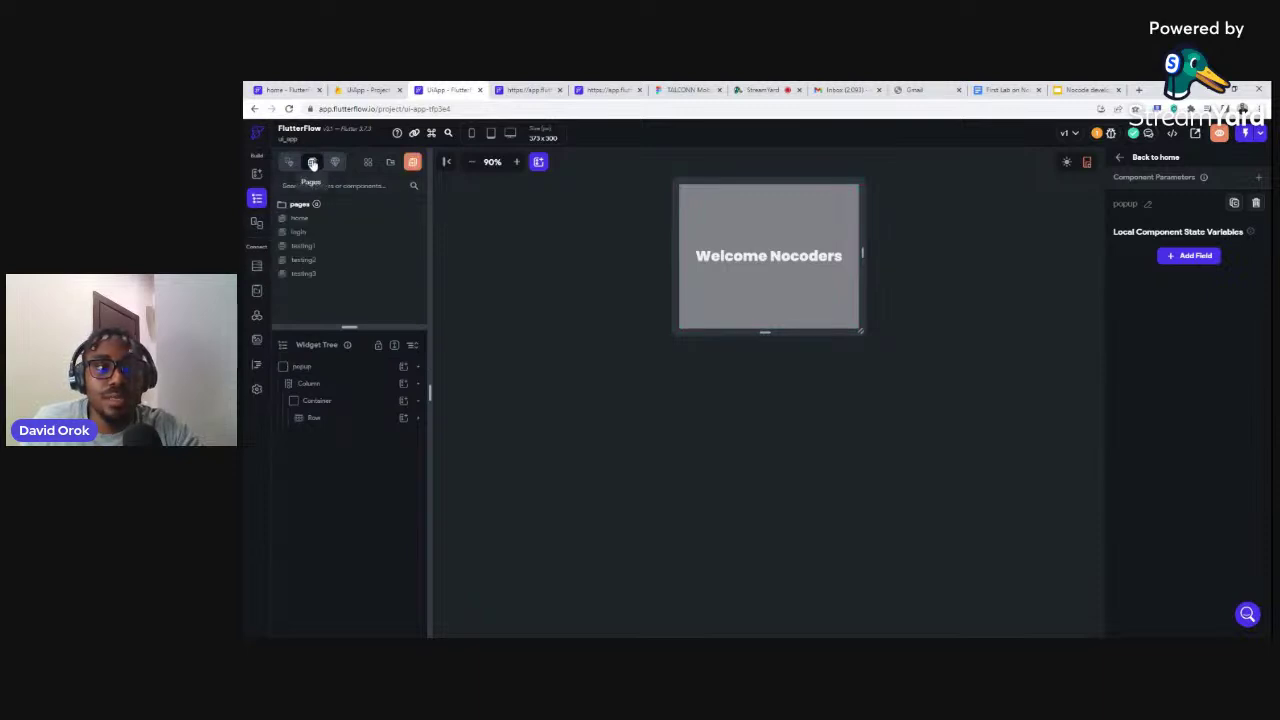
left_click(304, 235)
left_click(300, 218)
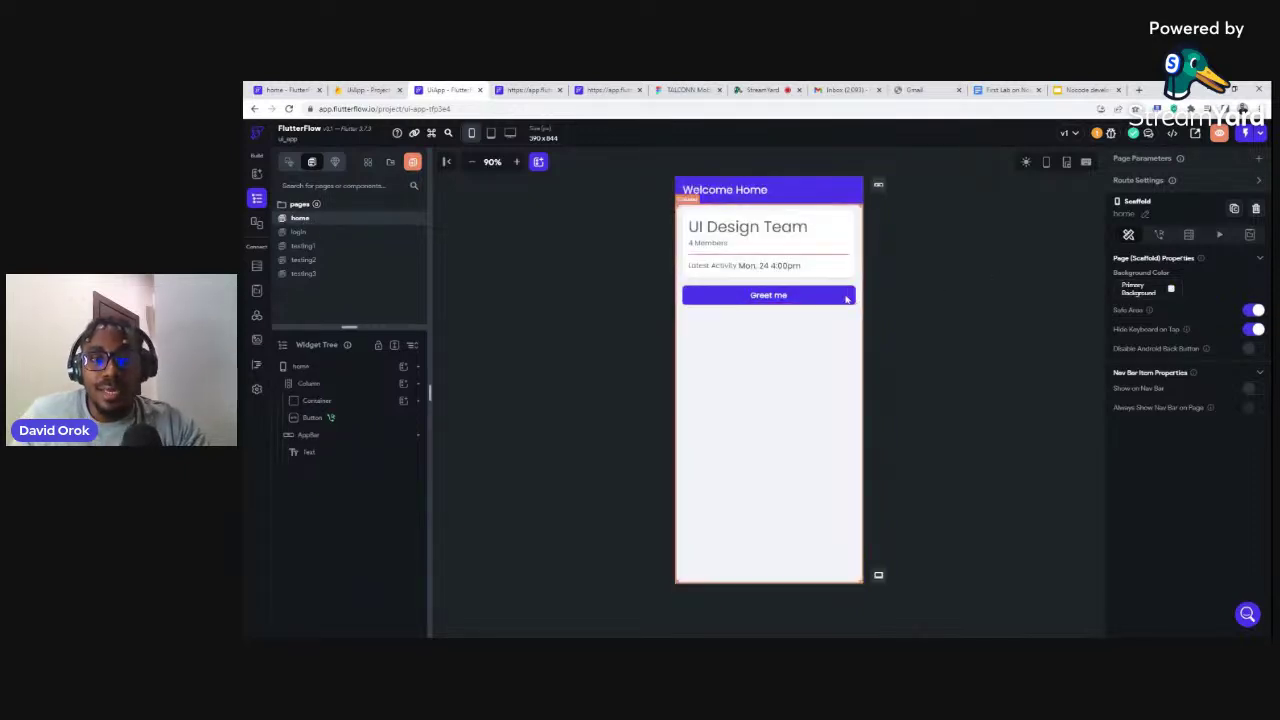
Set the Greet me bottom sheet height to 300 and start a new Run/Test preview
left_click(833, 300)
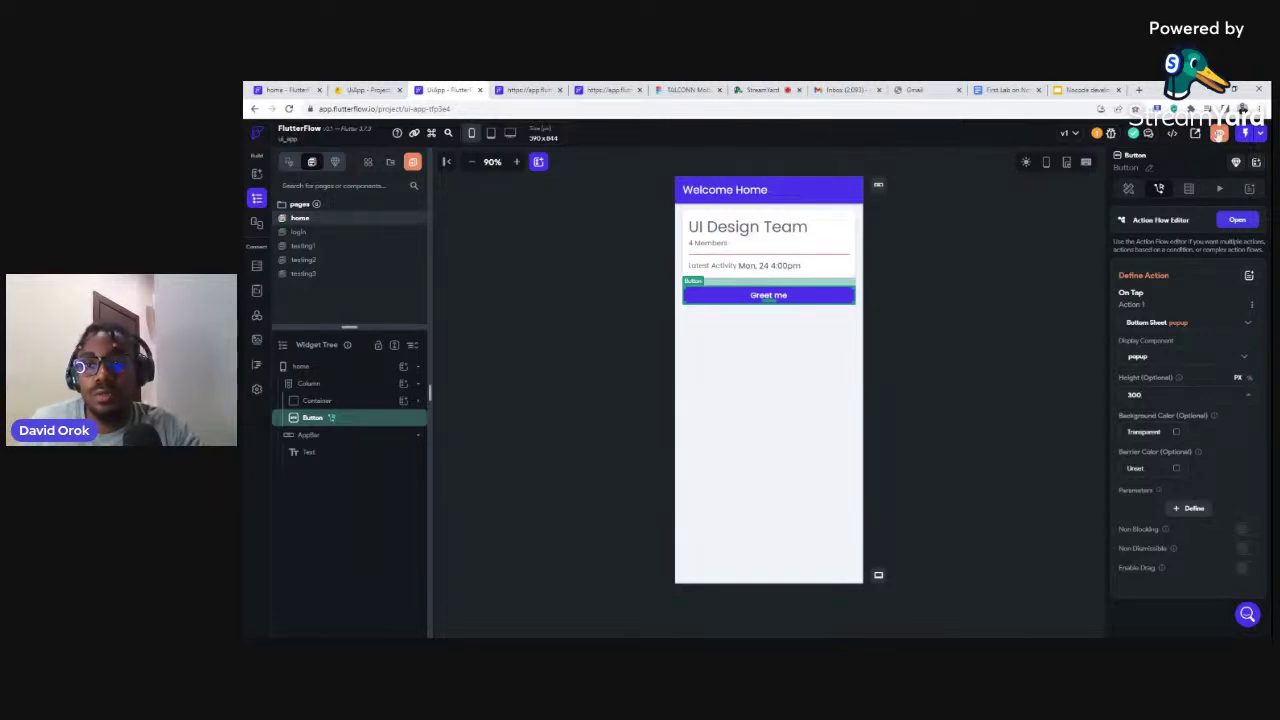
left_click(1219, 134)
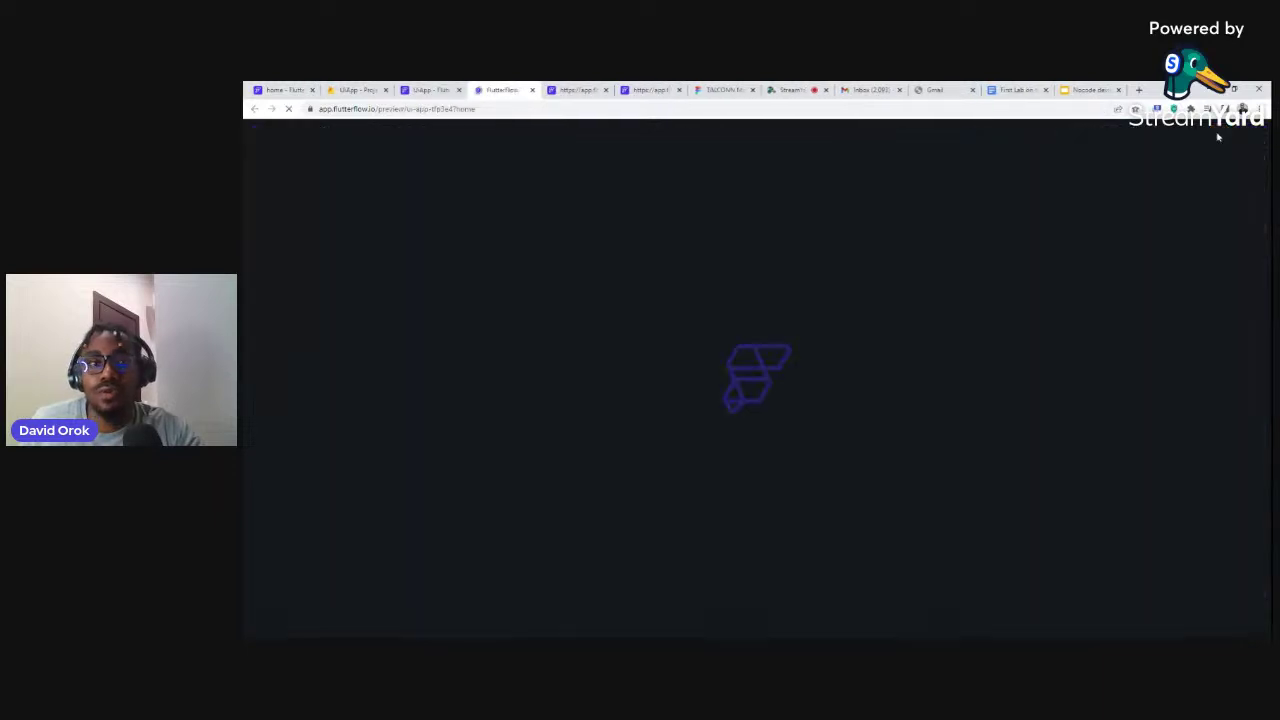
Close the duplicate preview tab, confirm Greet me shows the Welcome Nocoders sheet, then switch to the OTP project
left_click(605, 90)
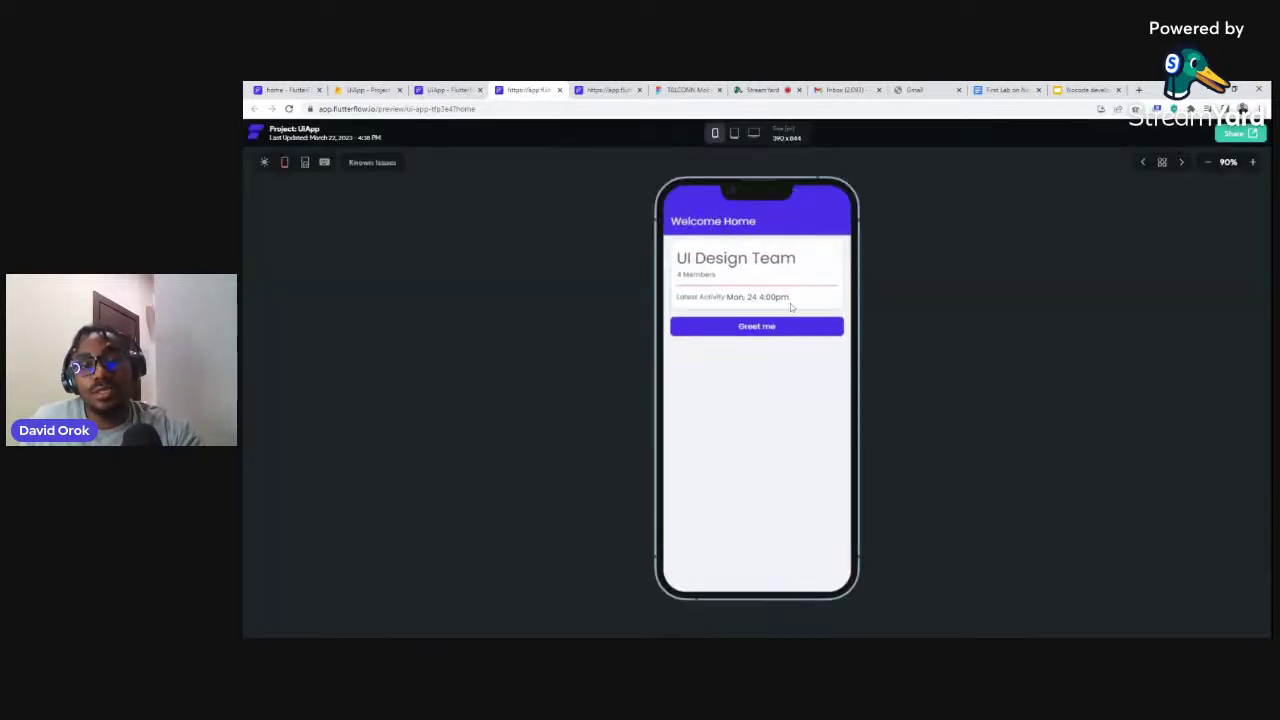
left_click(782, 331)
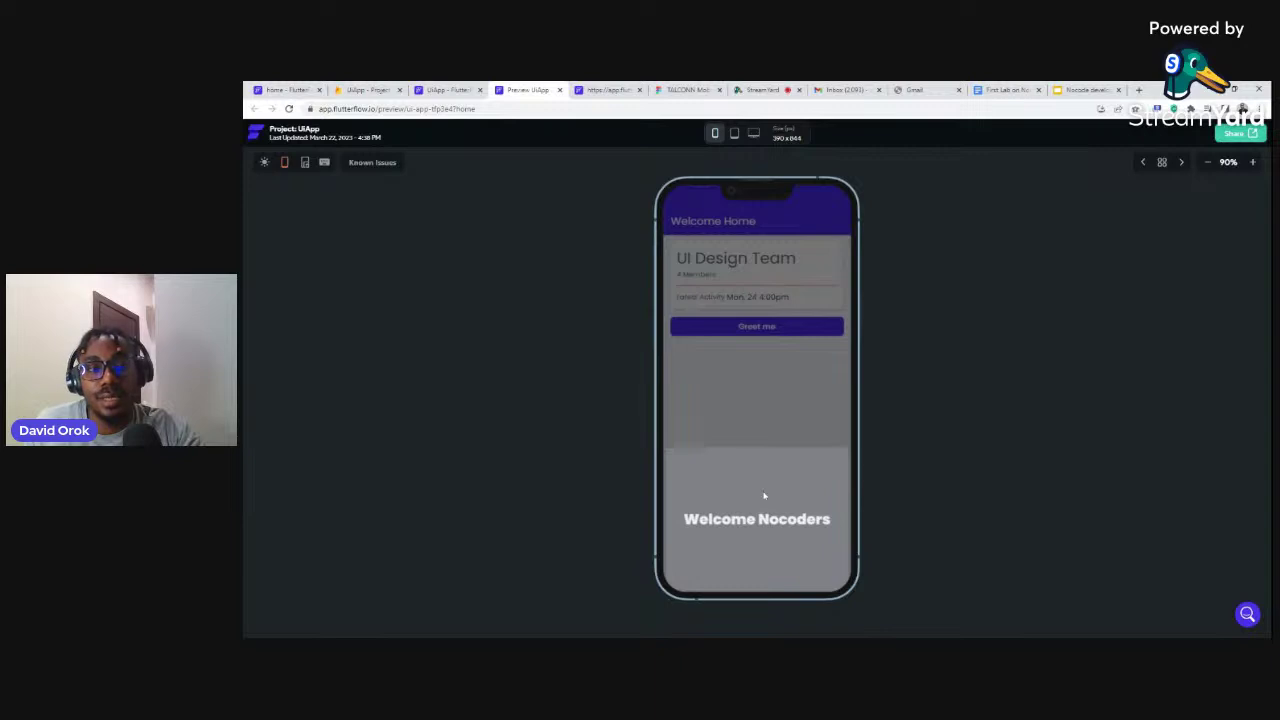
left_click(300, 89)
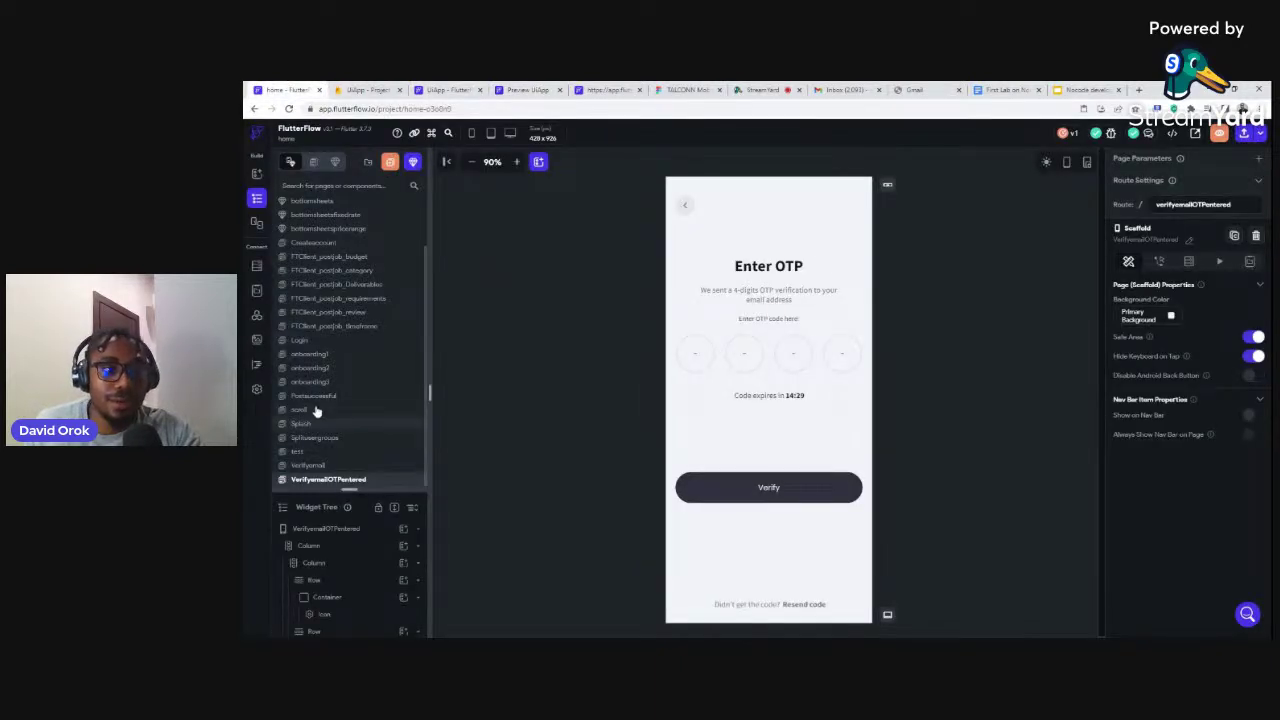
Browse onboarding2 and the FTClient_postjob requirements, Deliverables, category and budget pages
left_click(310, 368)
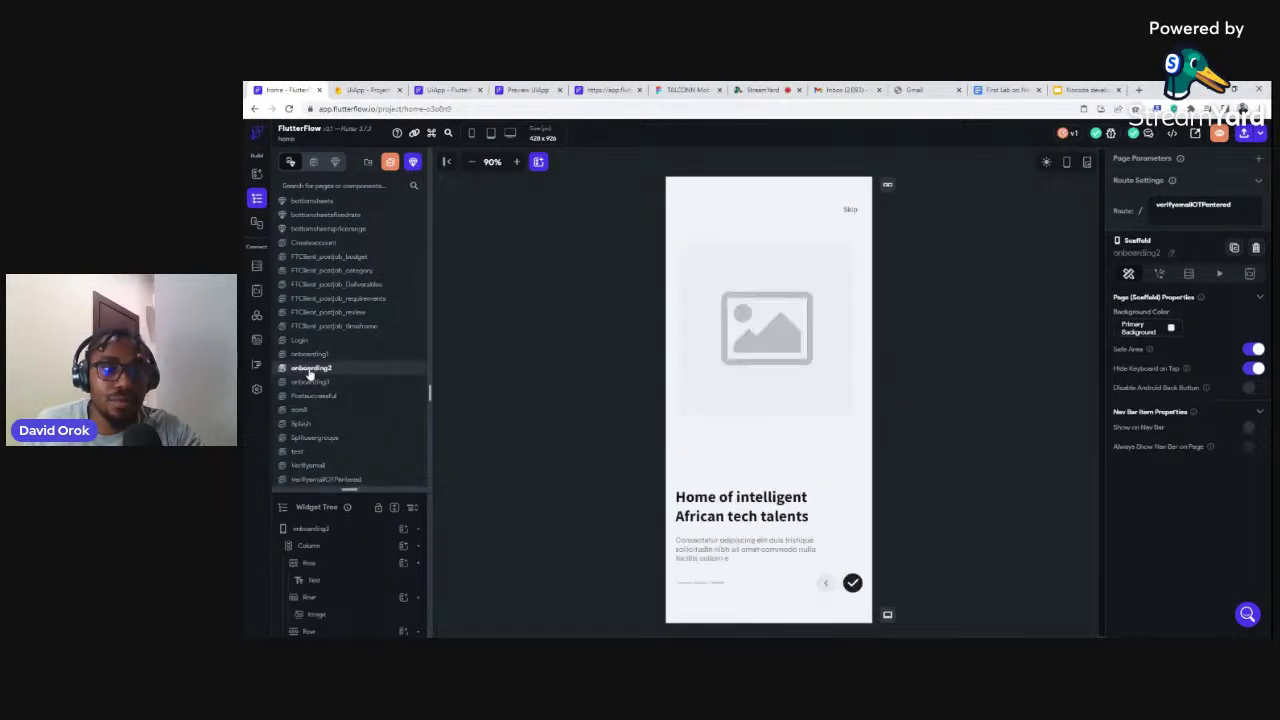
left_click(340, 299)
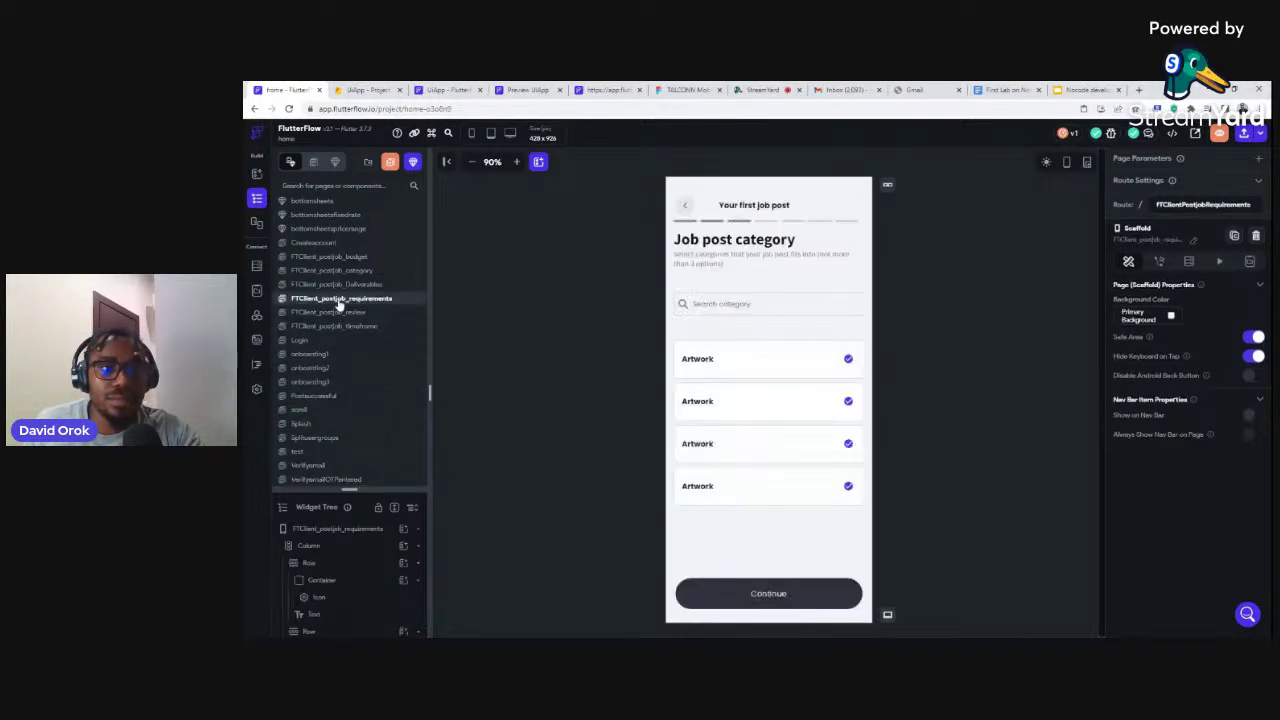
left_click(341, 286)
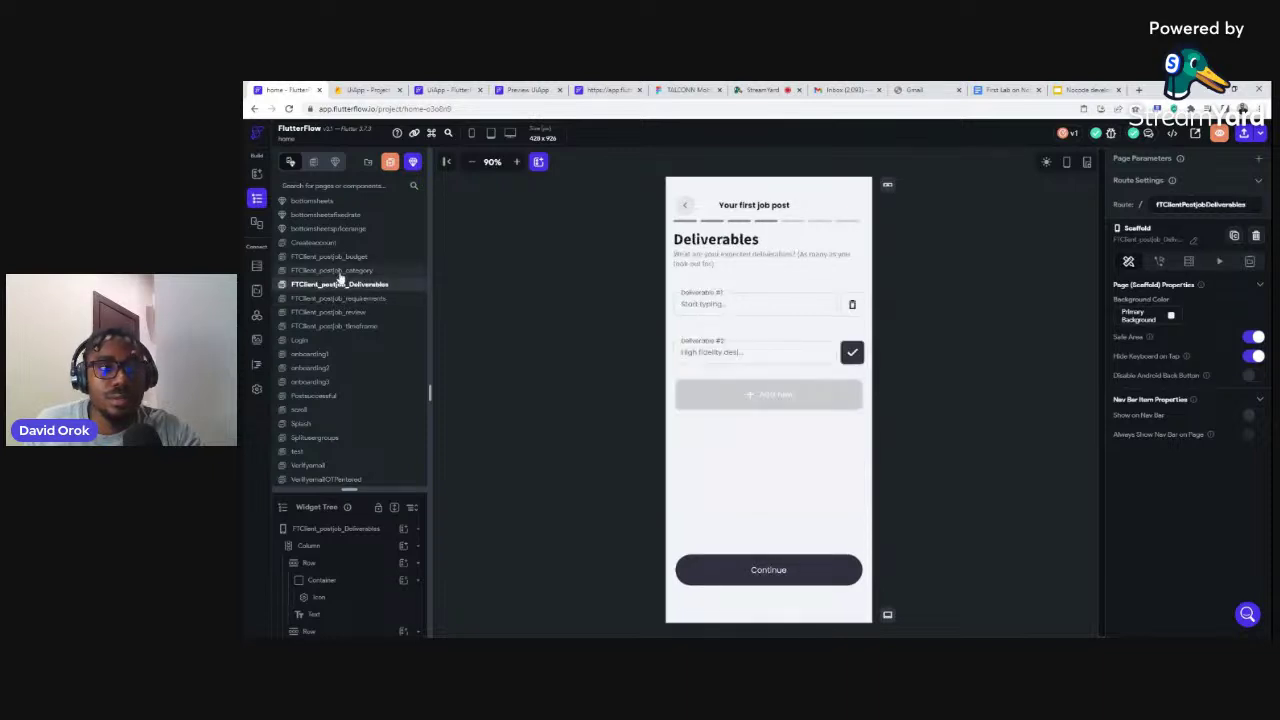
left_click(338, 271)
left_click(340, 256)
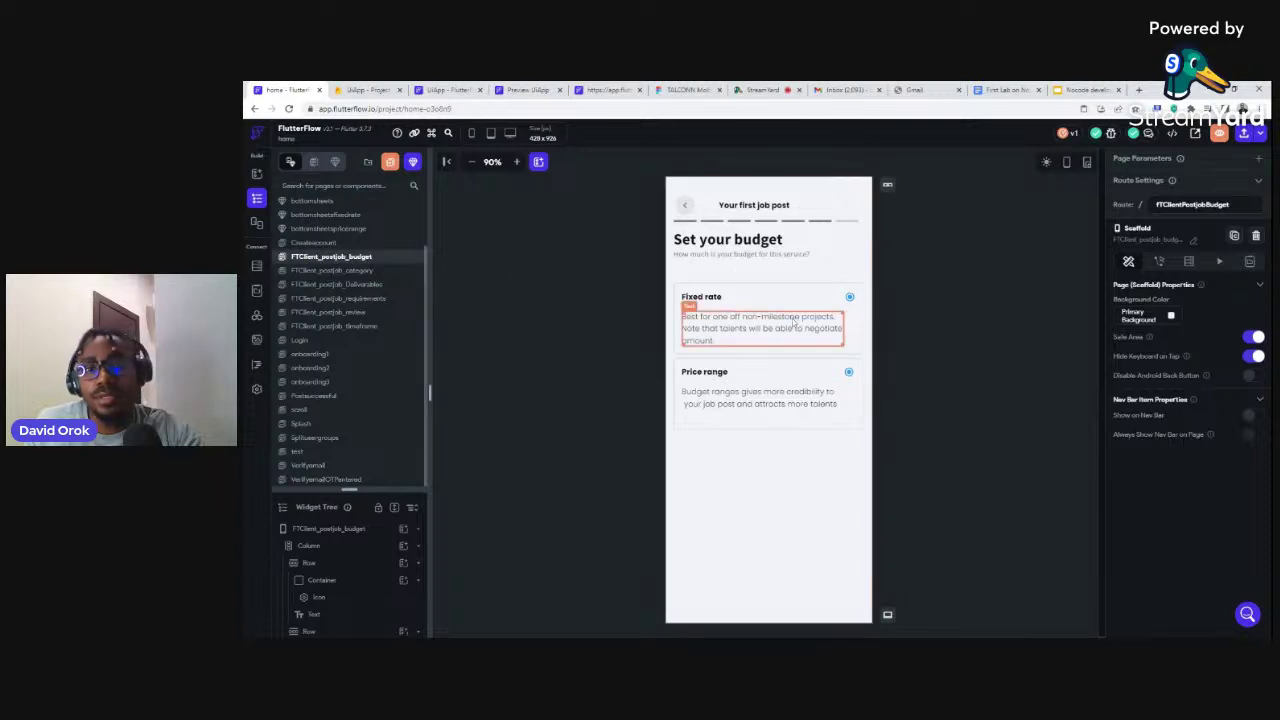
Preview the budget page, enter 122343 in the Fixed rate sheet, close it, and return to UiApp
left_click(1219, 134)
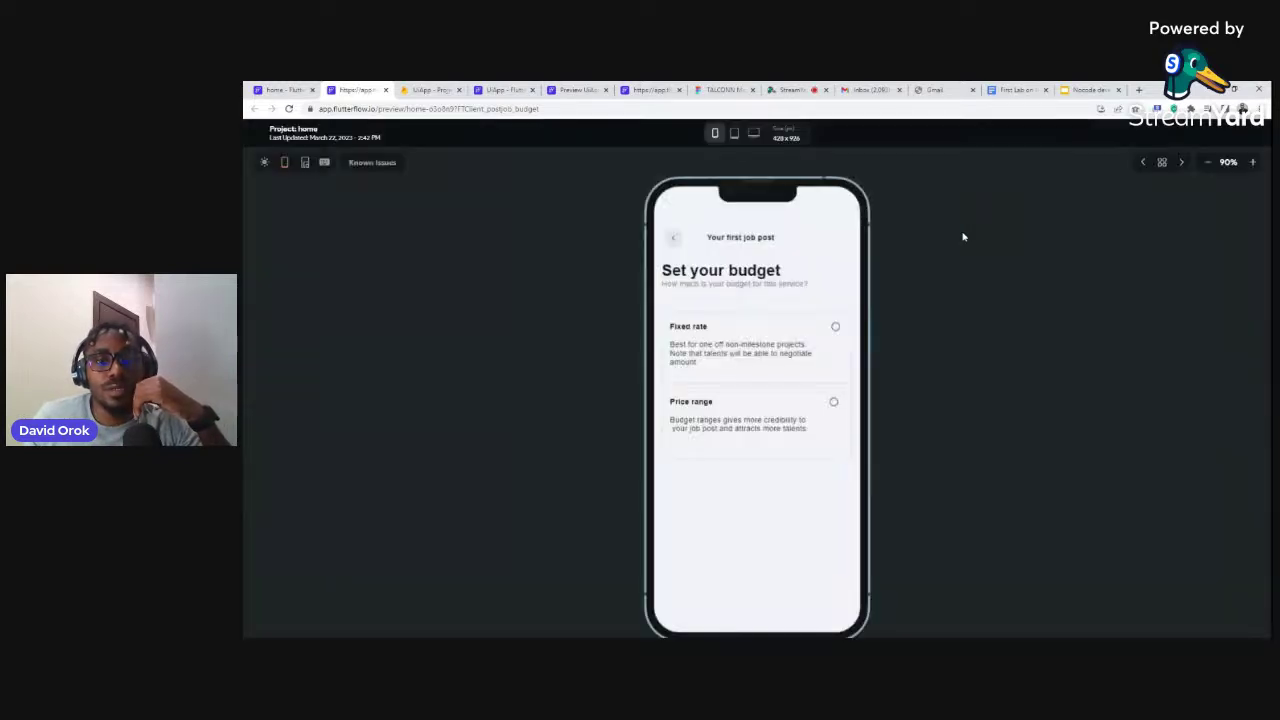
left_click(680, 340)
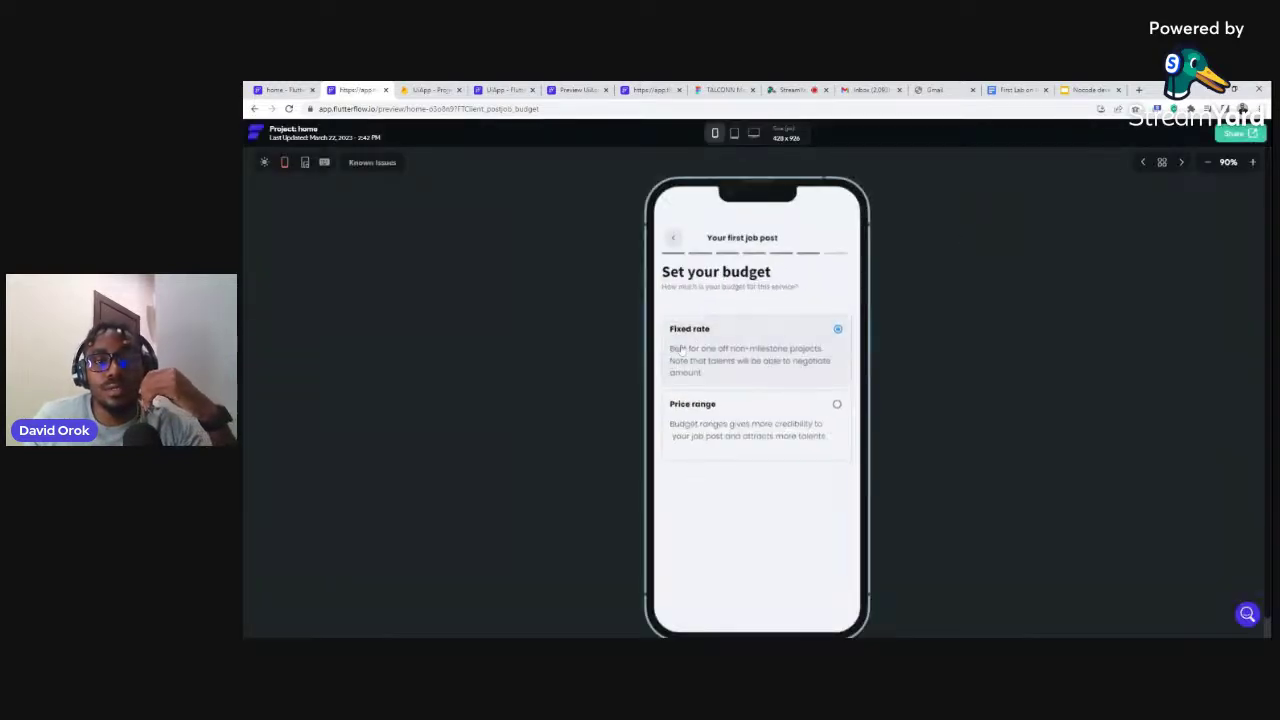
left_click(680, 347)
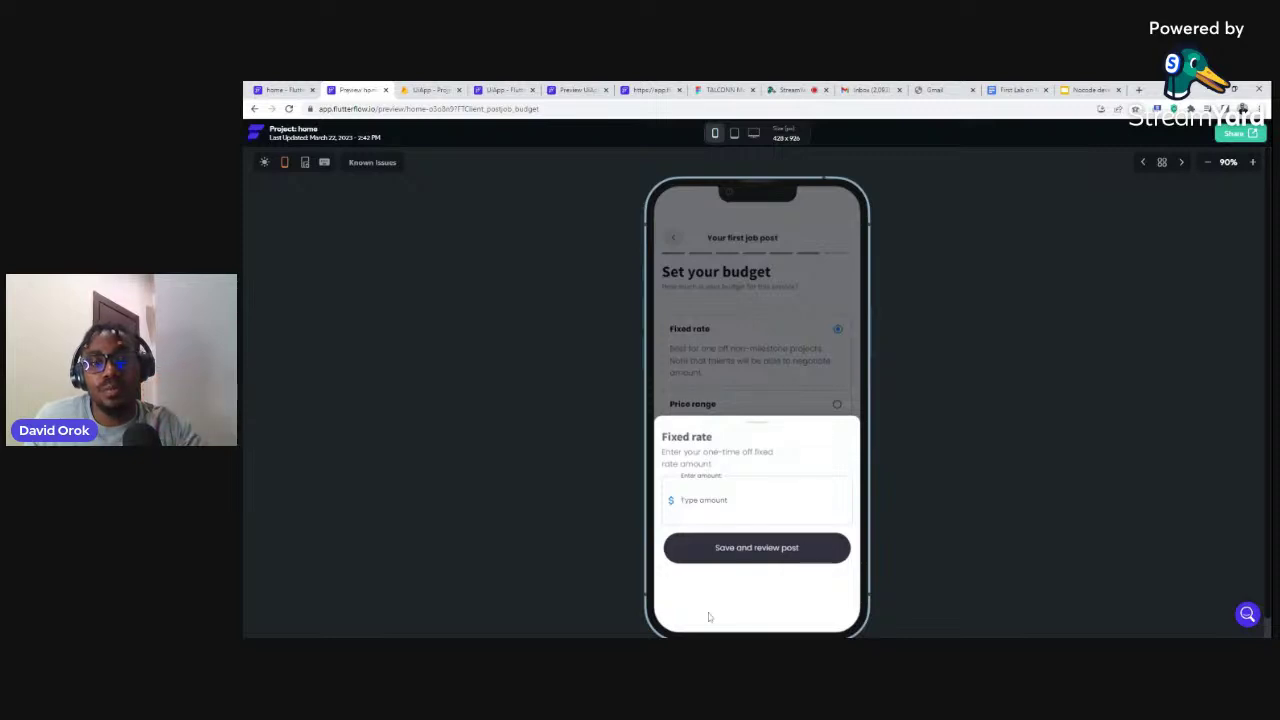
type("99")
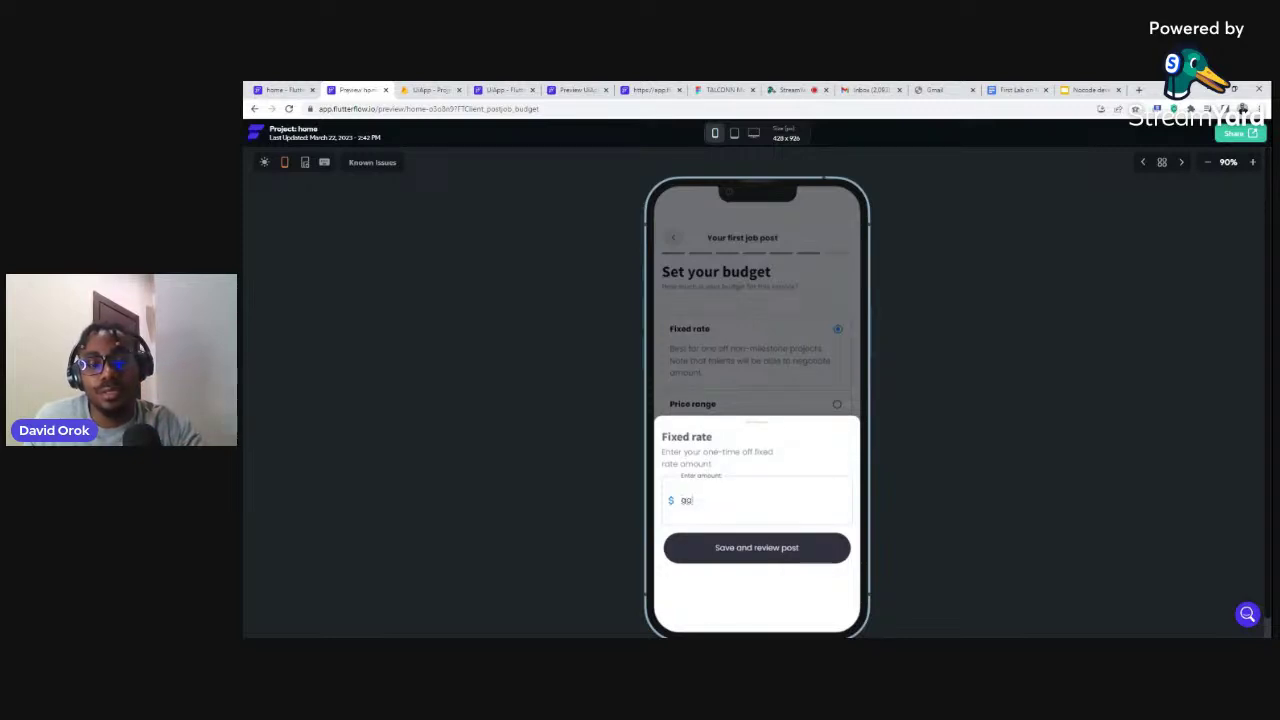
key("BackSpace")
key("BackSpace")
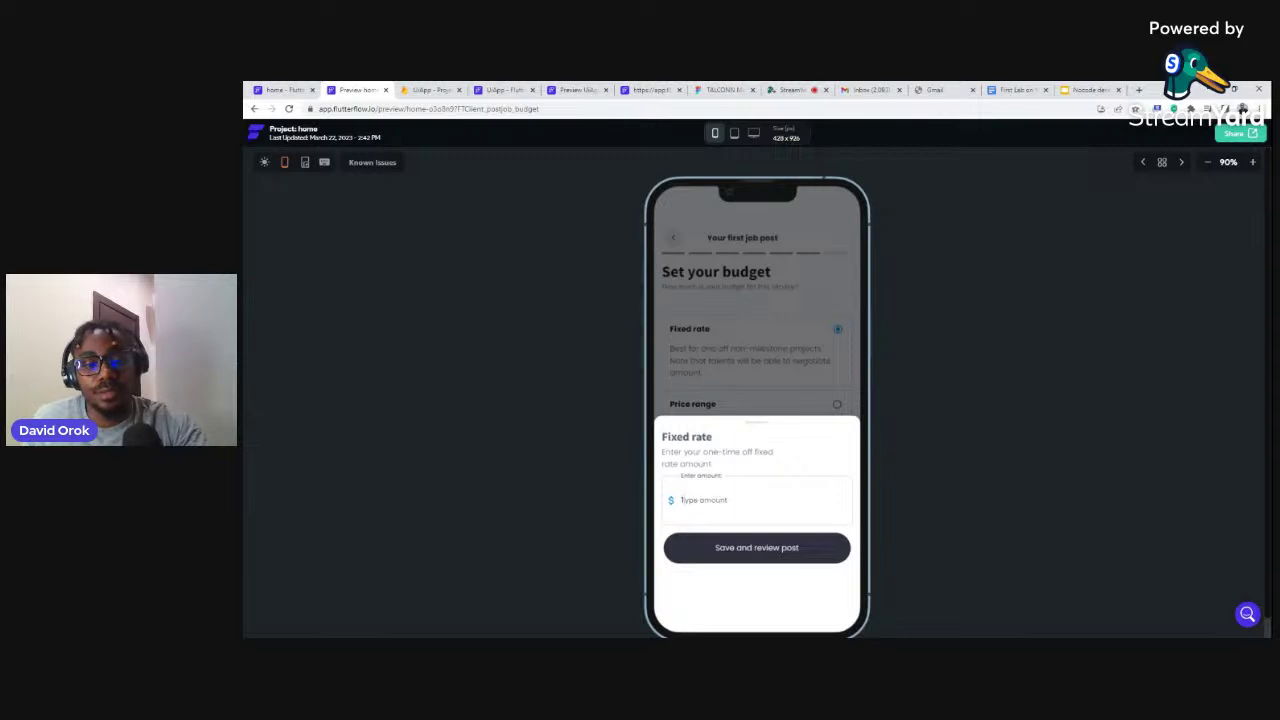
type("1223")
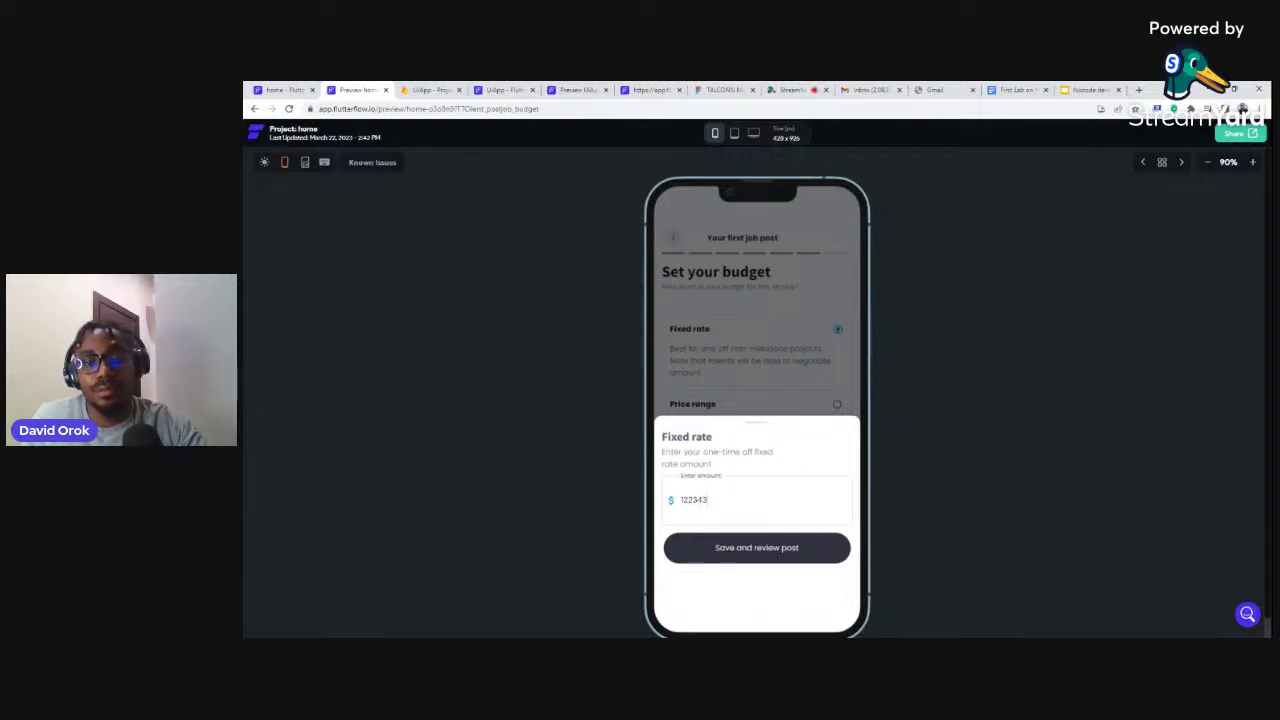
type("43")
left_click(796, 381)
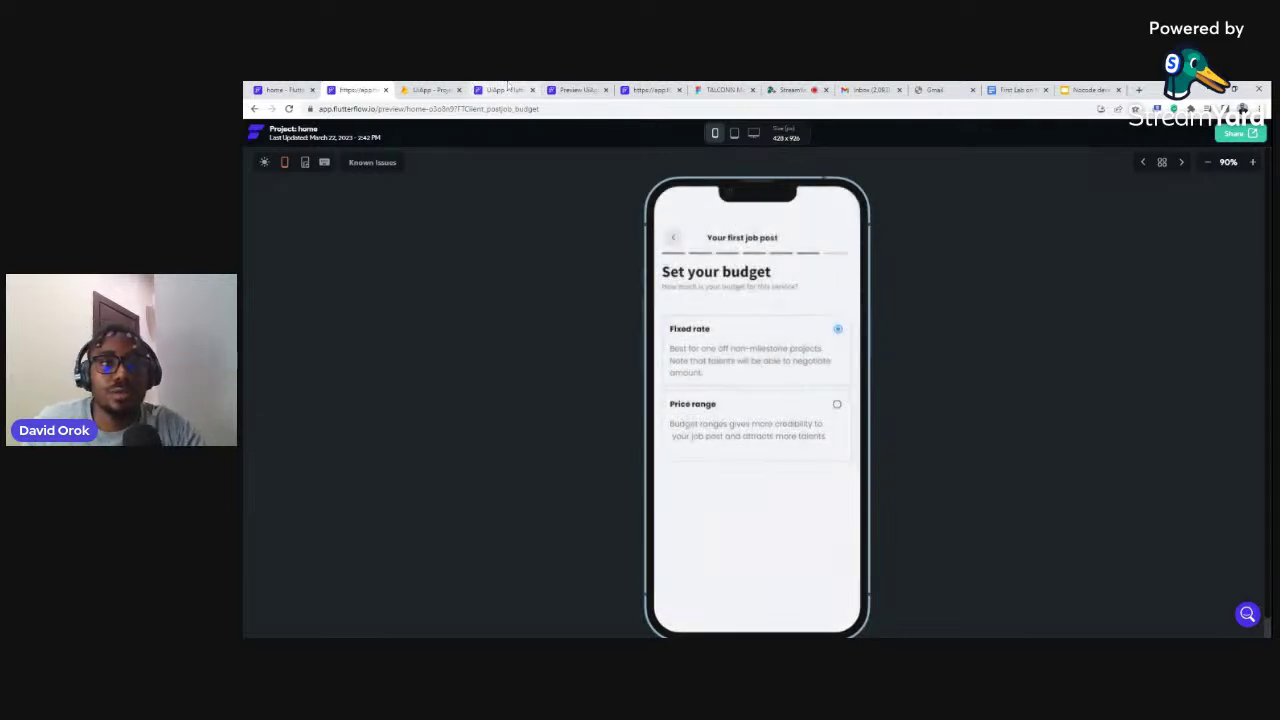
left_click(490, 89)
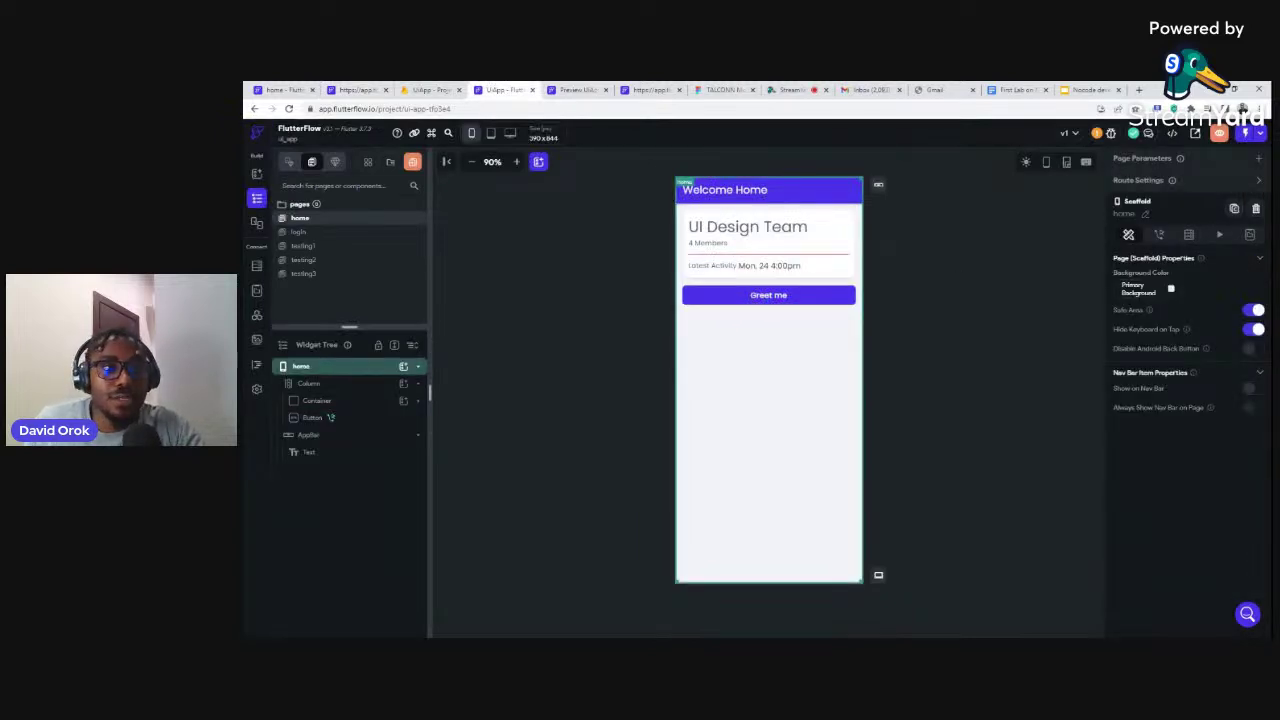
Show the Components list and start a new component to reach the template gallery
left_click(334, 162)
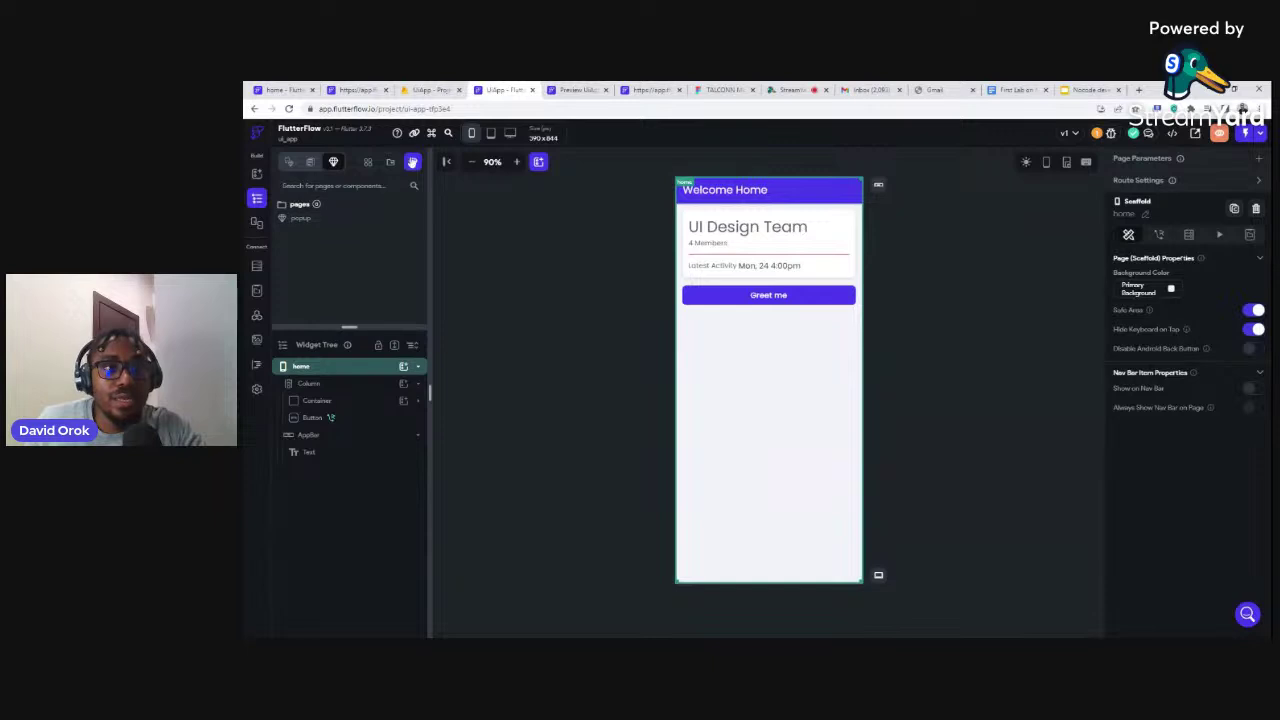
left_click(416, 164)
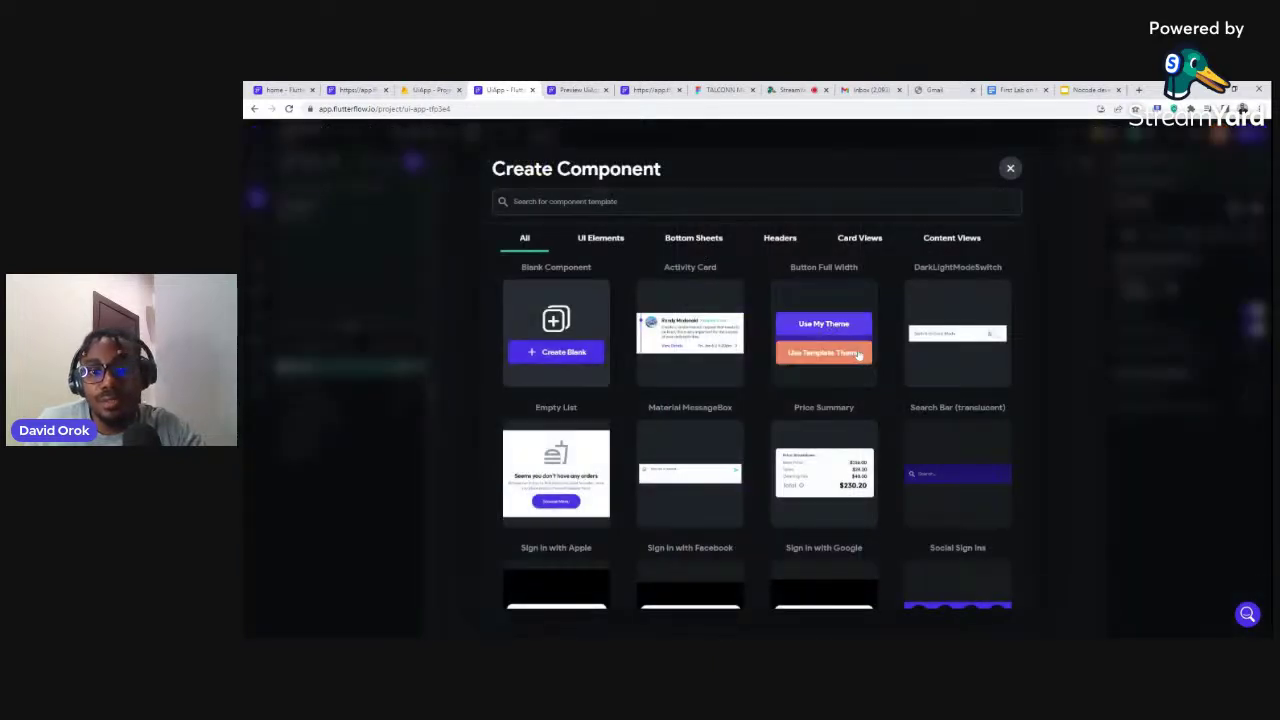
Create a component named 'profile' from the Header 3 template under Headers
scroll(877, 345, "down", 3)
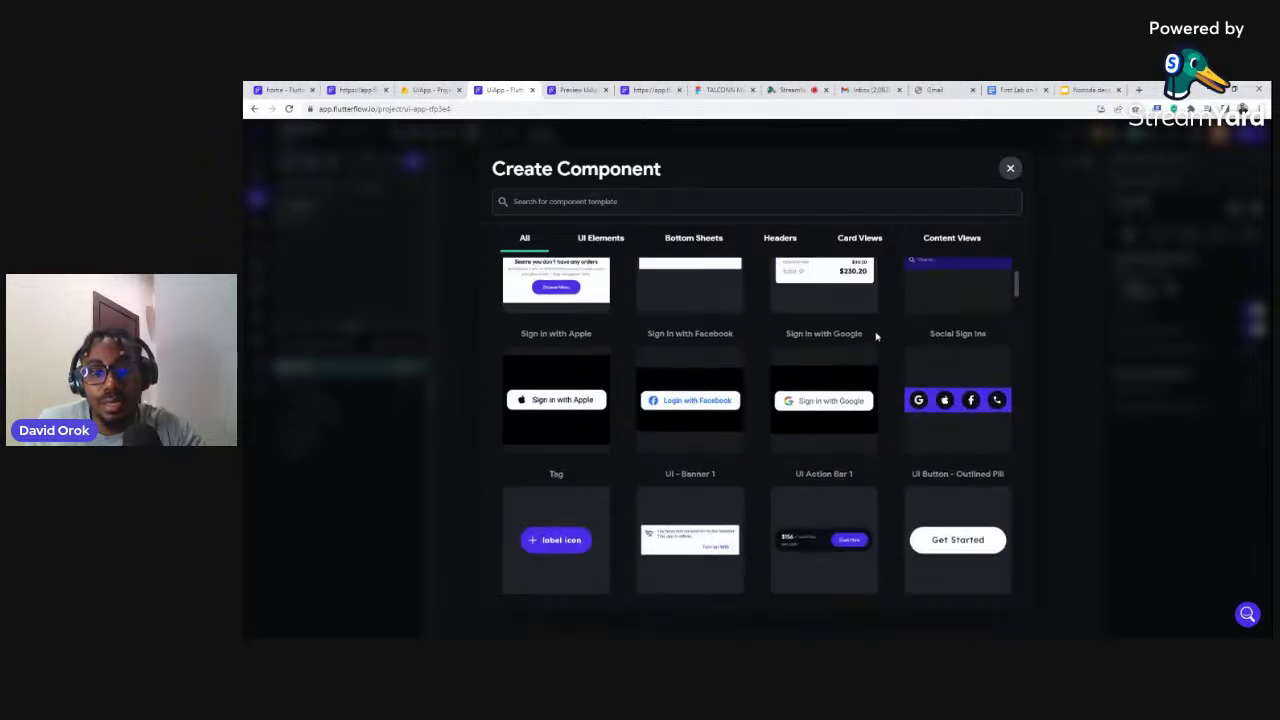
scroll(875, 337, "down", 3)
scroll(800, 265, "up", 3)
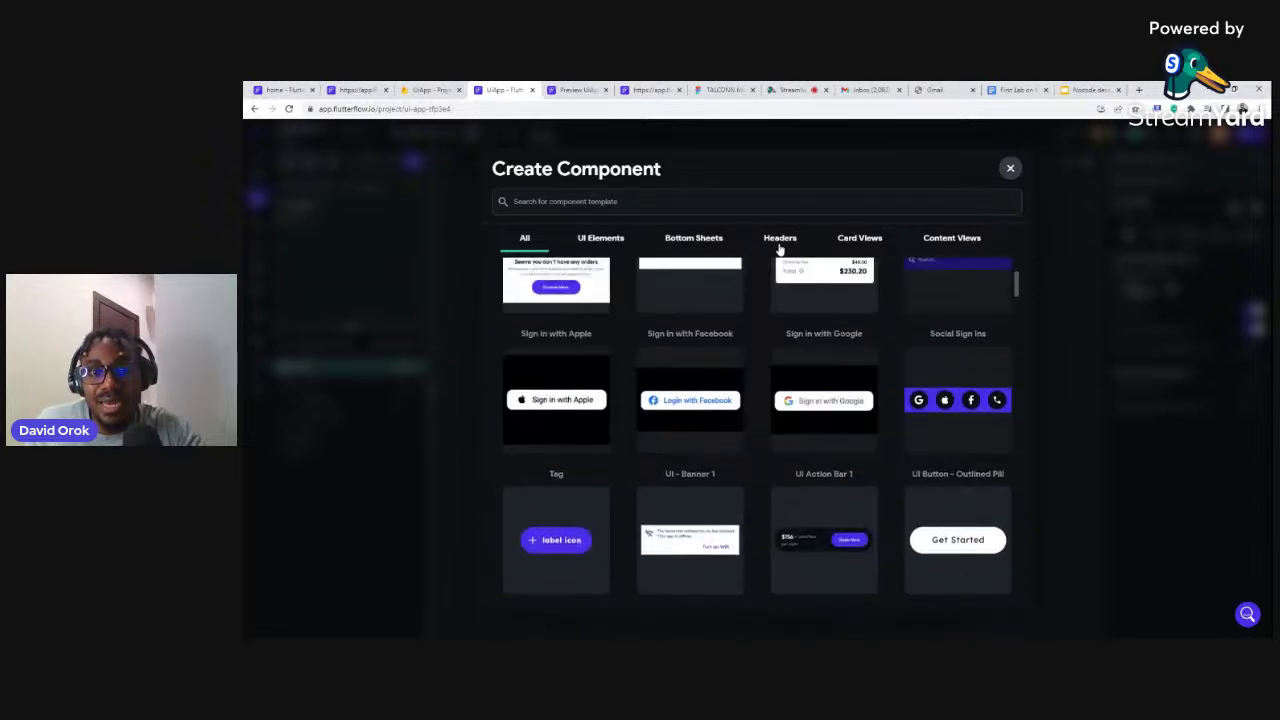
left_click(779, 241)
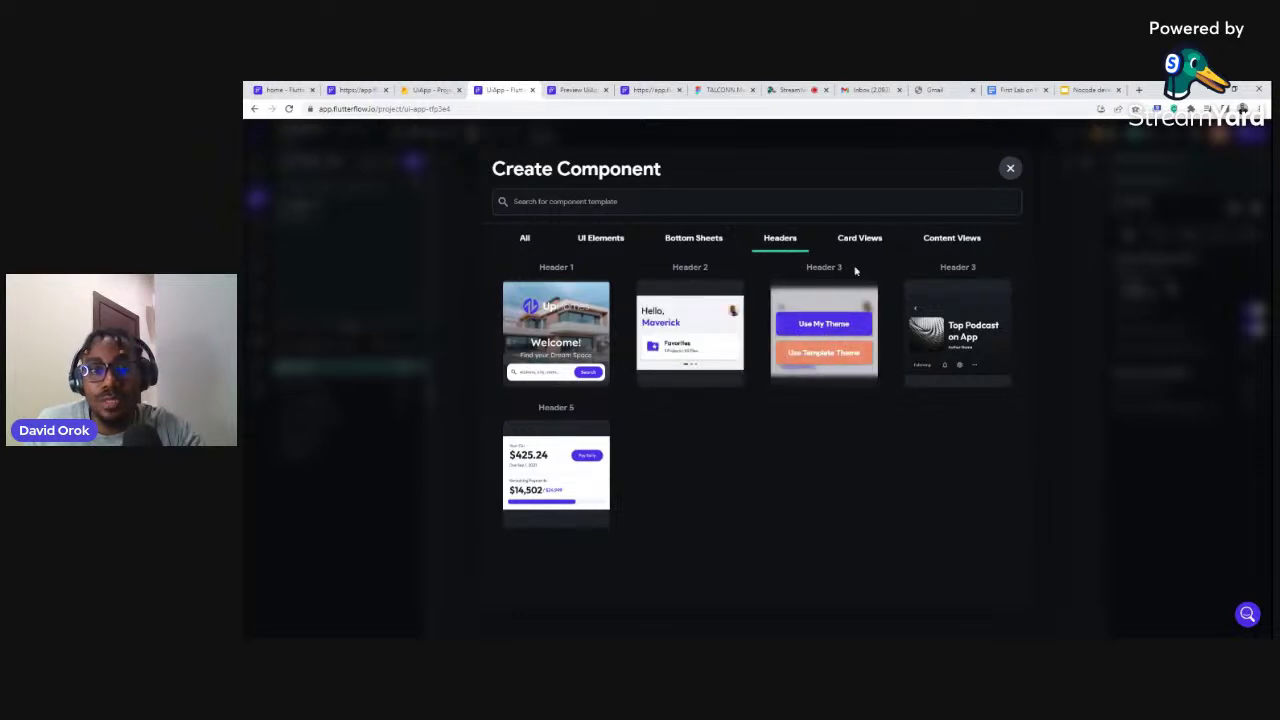
left_click(824, 325)
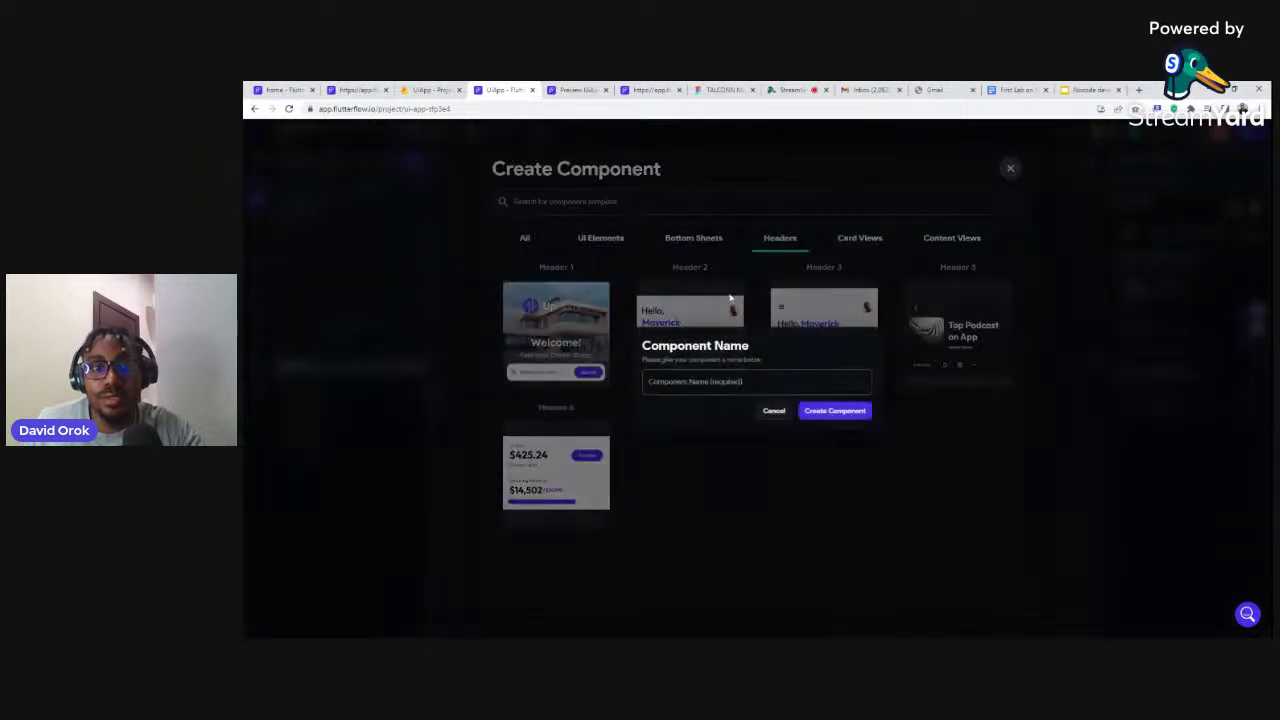
left_click(757, 382)
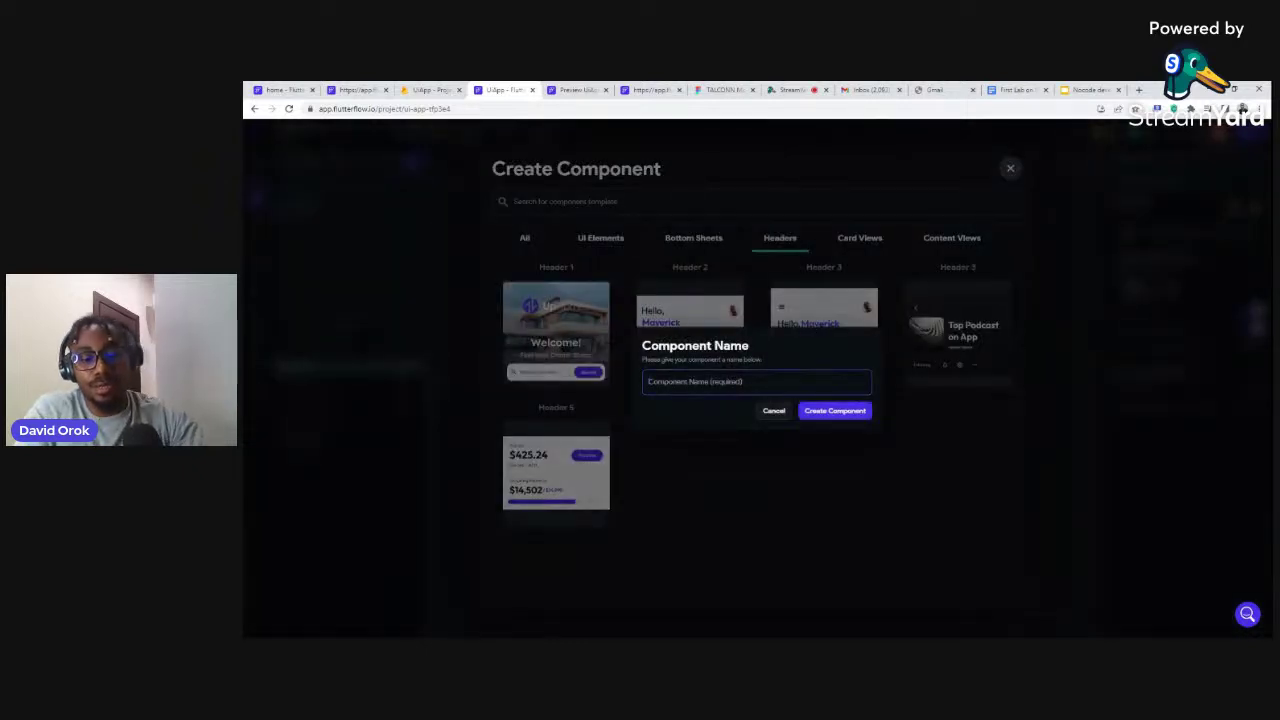
type("profile")
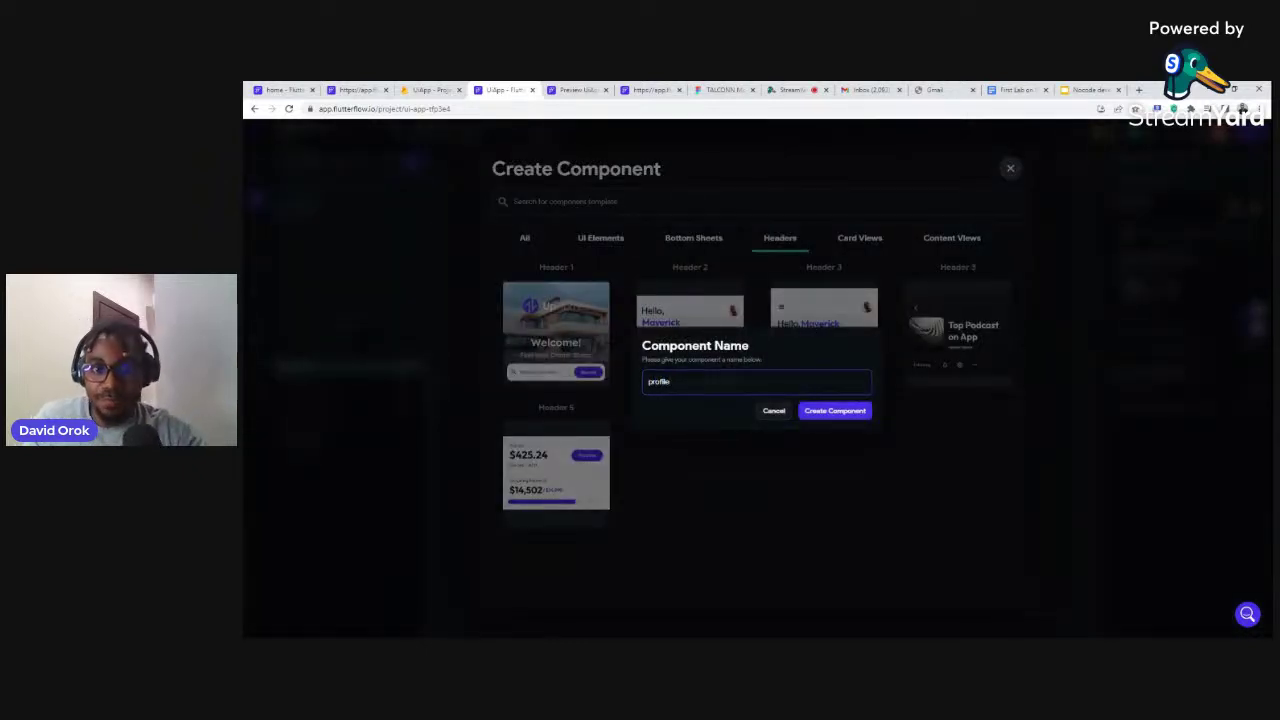
left_click(850, 418)
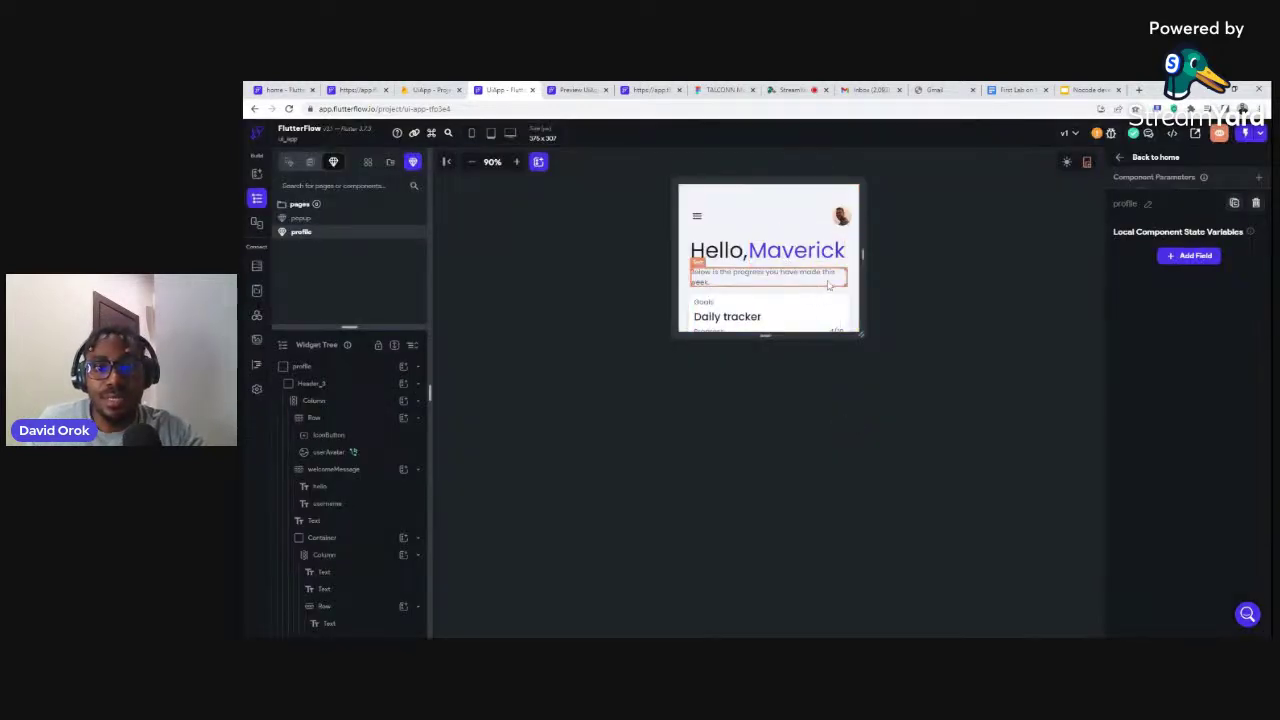
left_click(1217, 135)
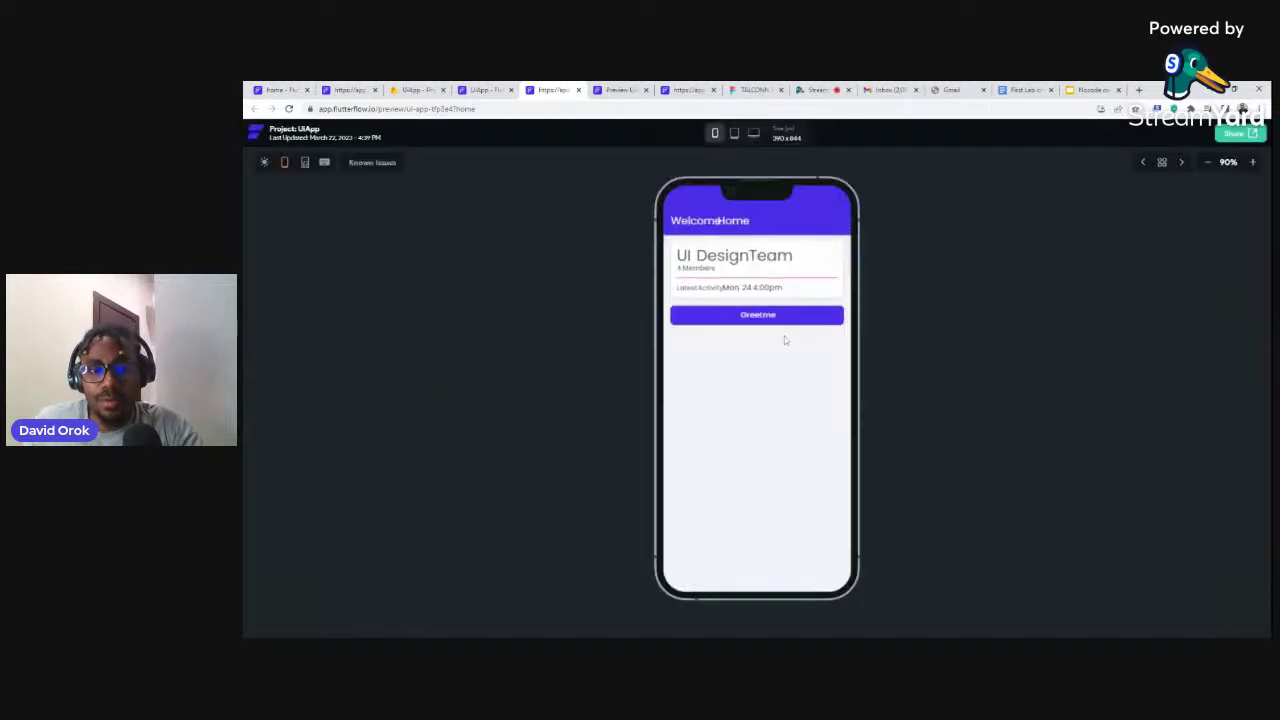
left_click(480, 89)
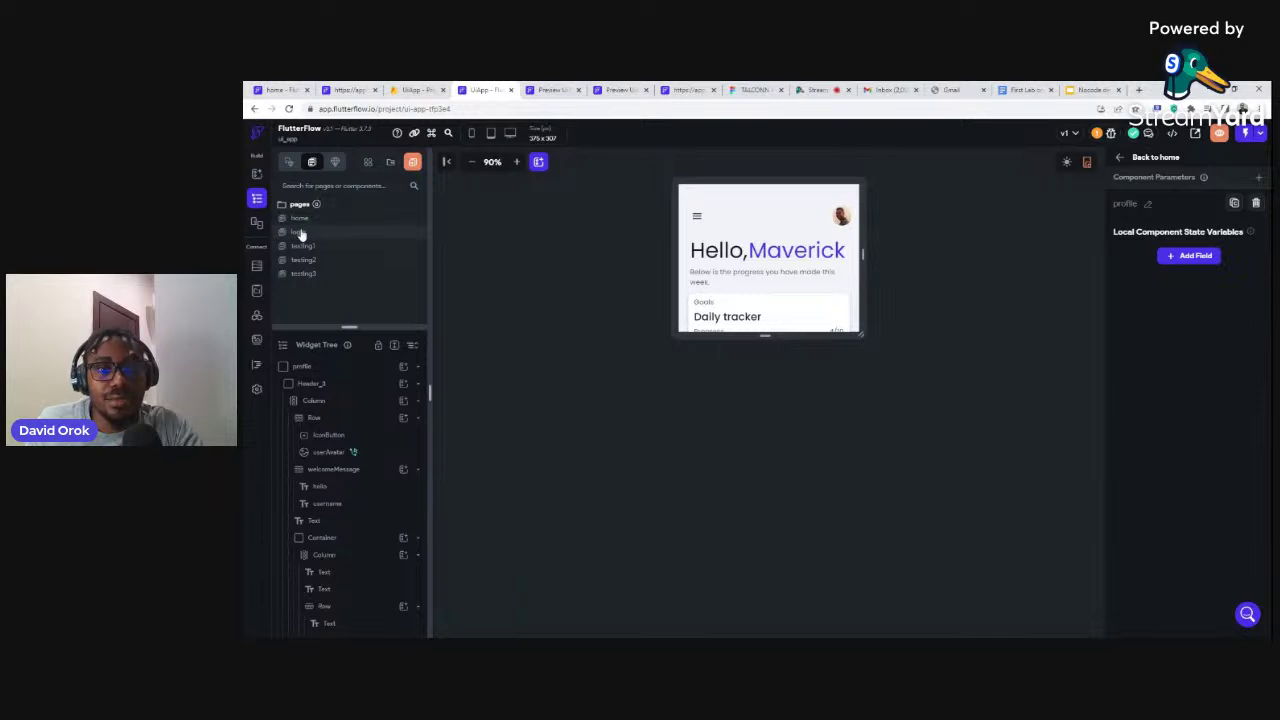
On the home page, duplicate the Greet me button and select the copy
left_click(298, 232)
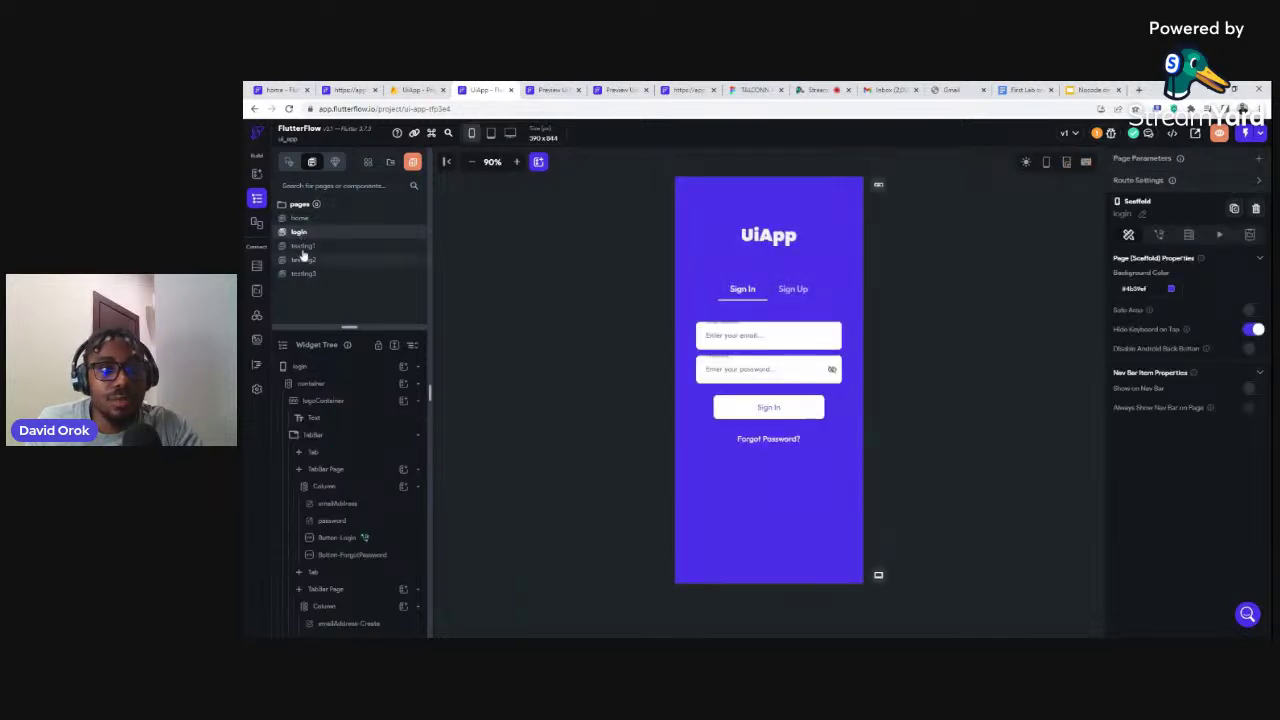
left_click(299, 219)
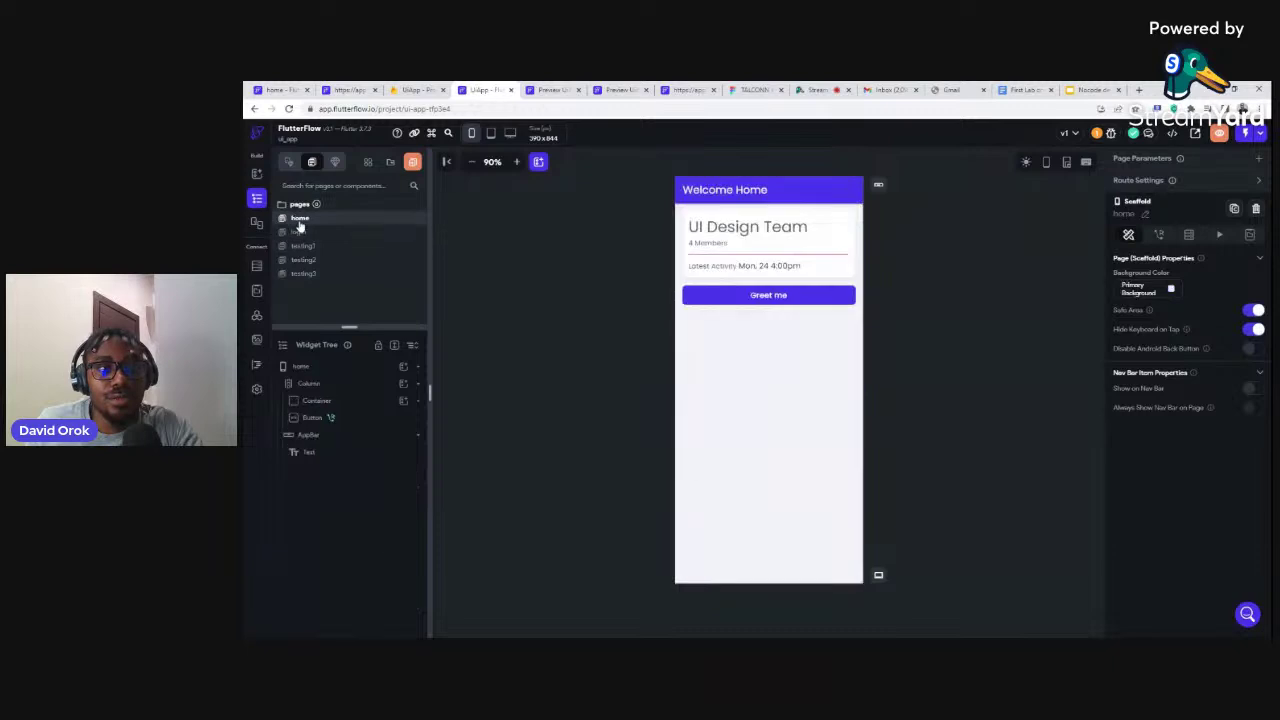
left_click(689, 300)
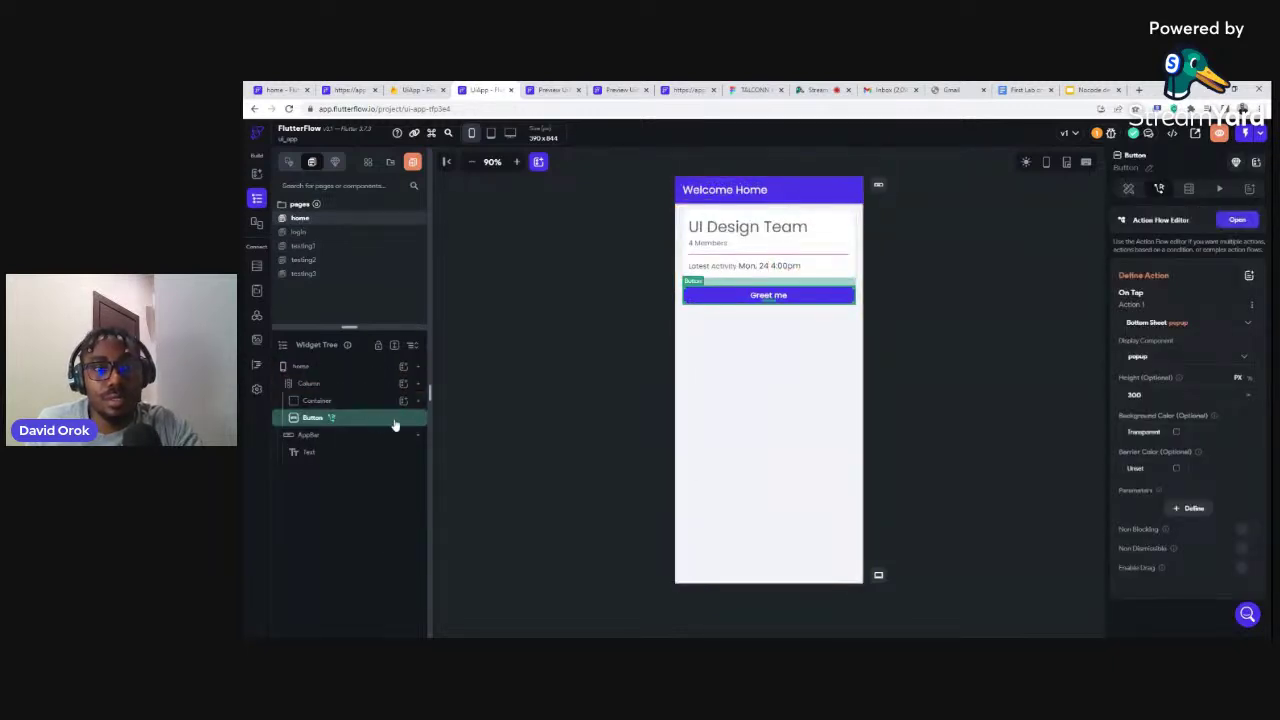
key("ctrl+d")
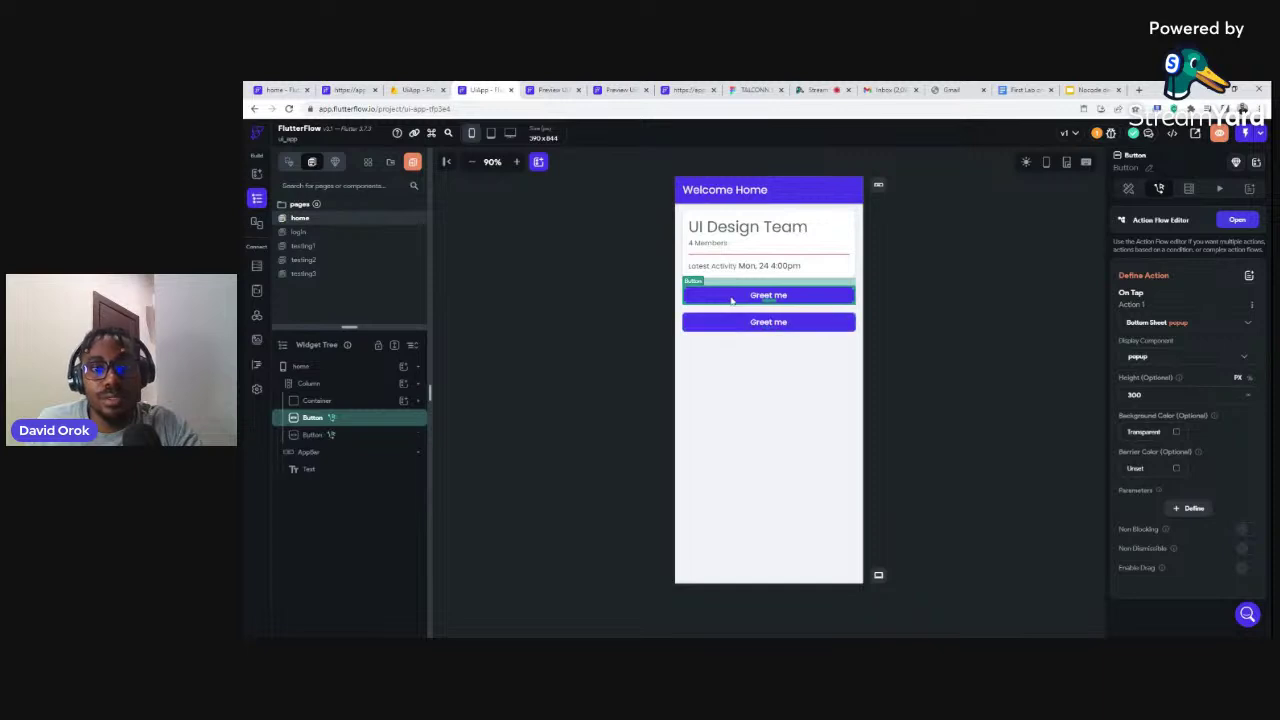
left_click(746, 327)
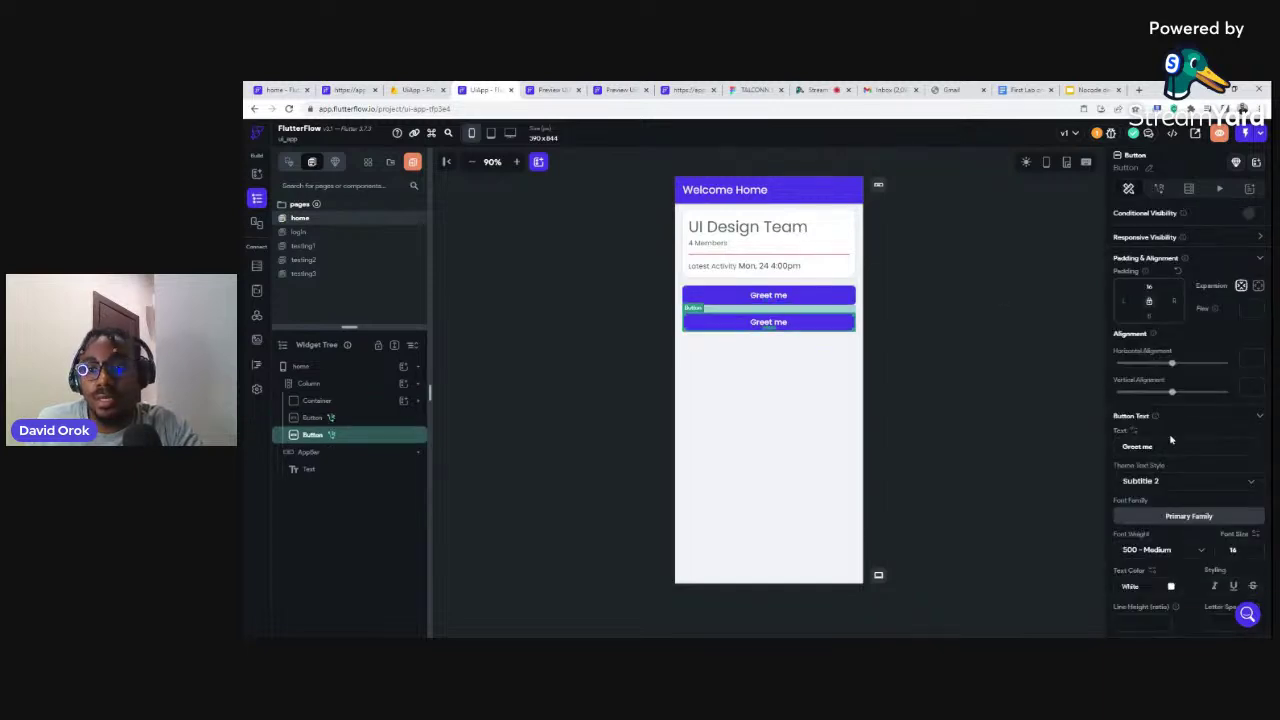
Relabel the copied button 'Profile' and fill it with the Alternate theme colour
triple_click(1140, 447)
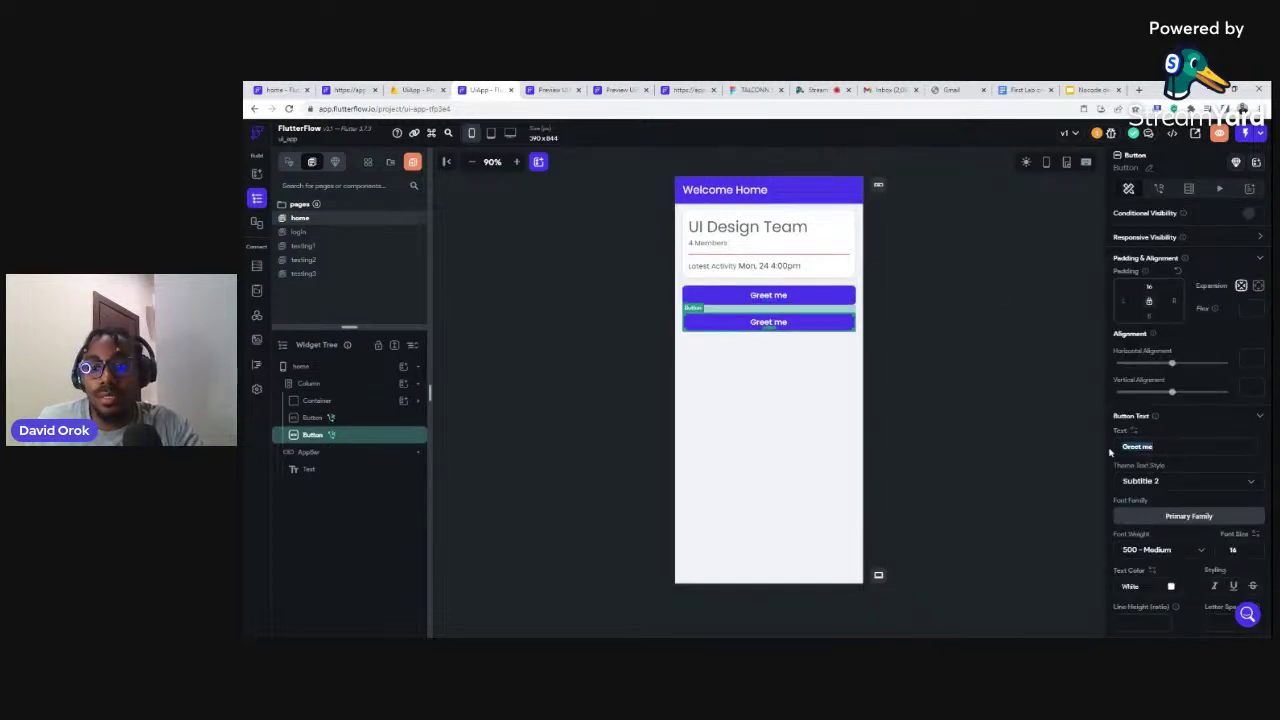
type("Pr")
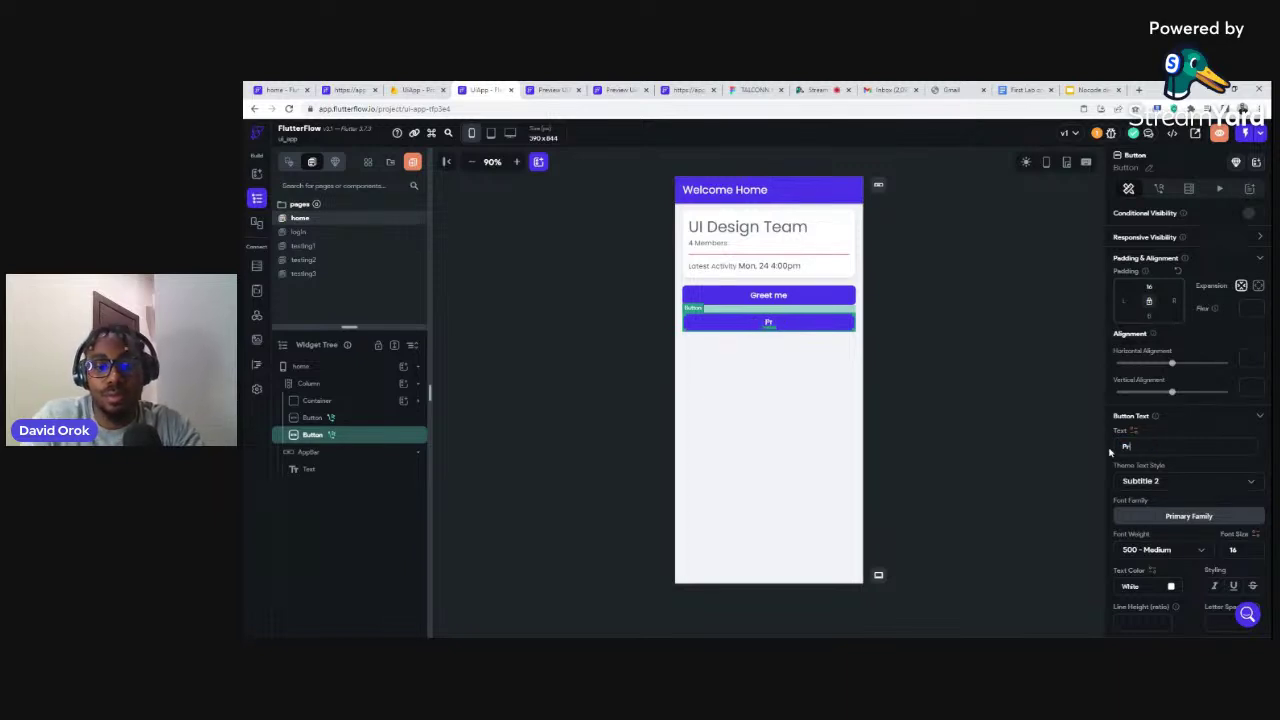
type("ofile")
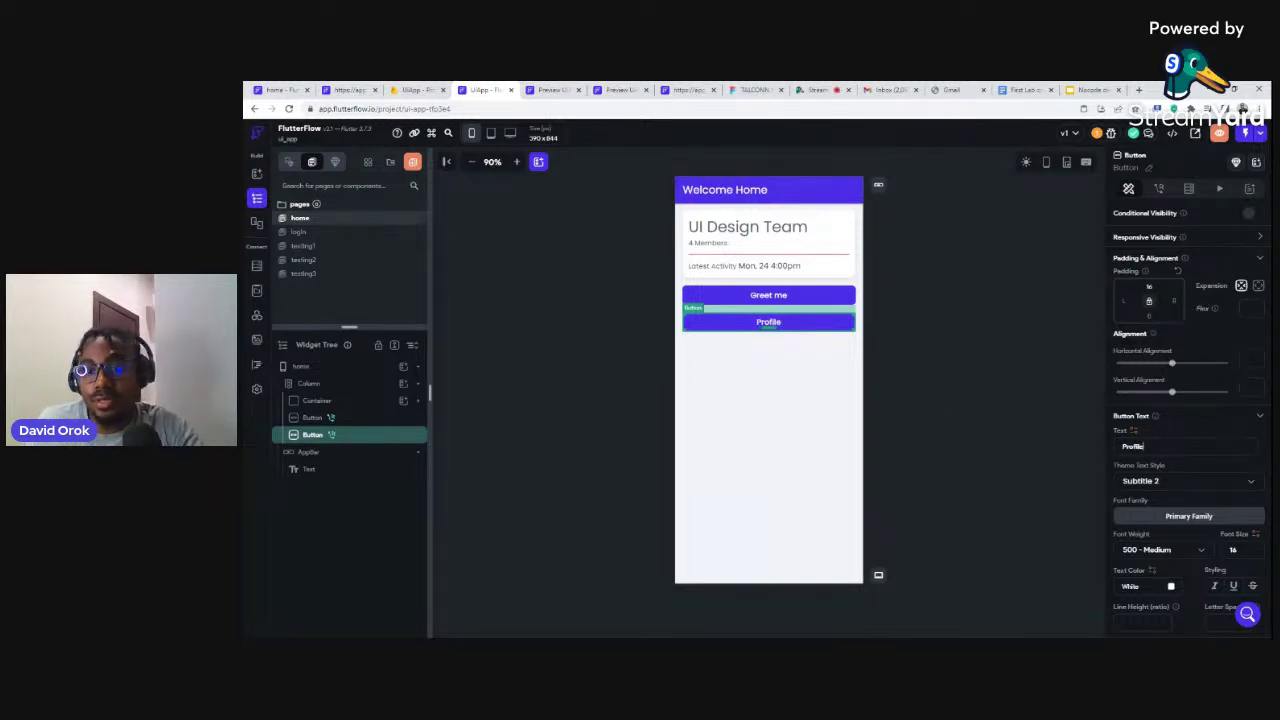
scroll(1180, 468, "down", 3)
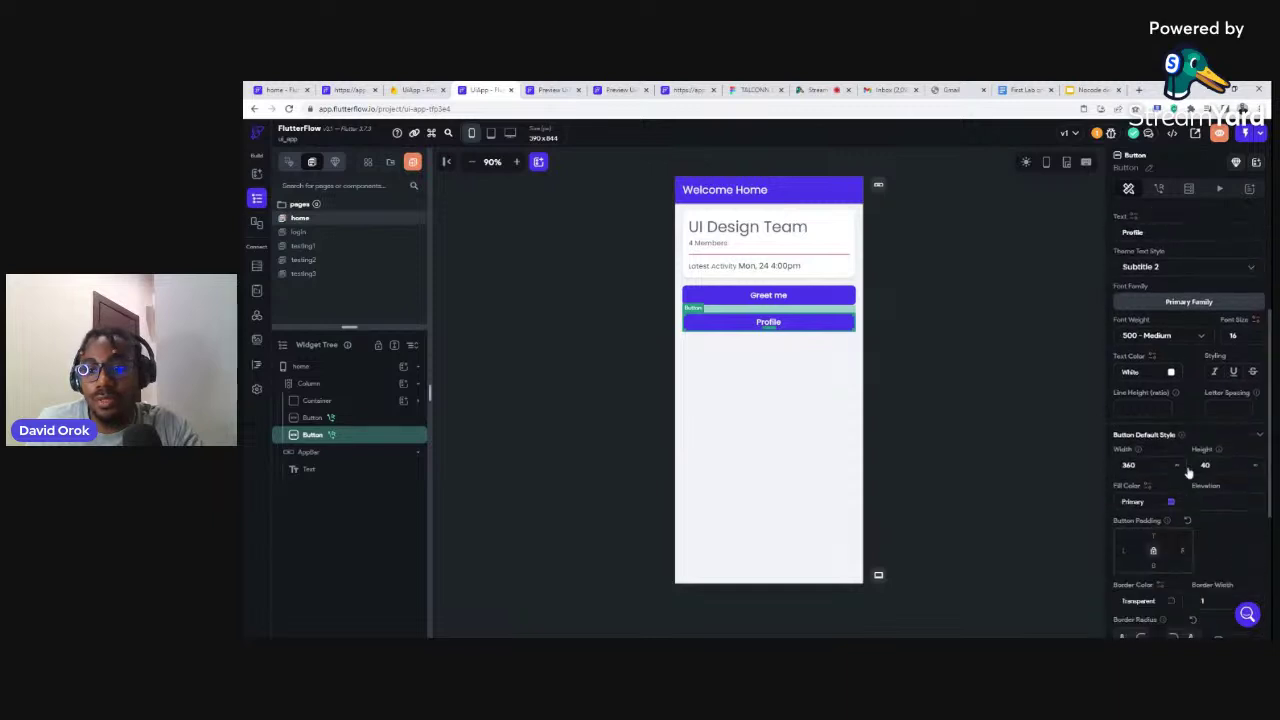
left_click(1170, 502)
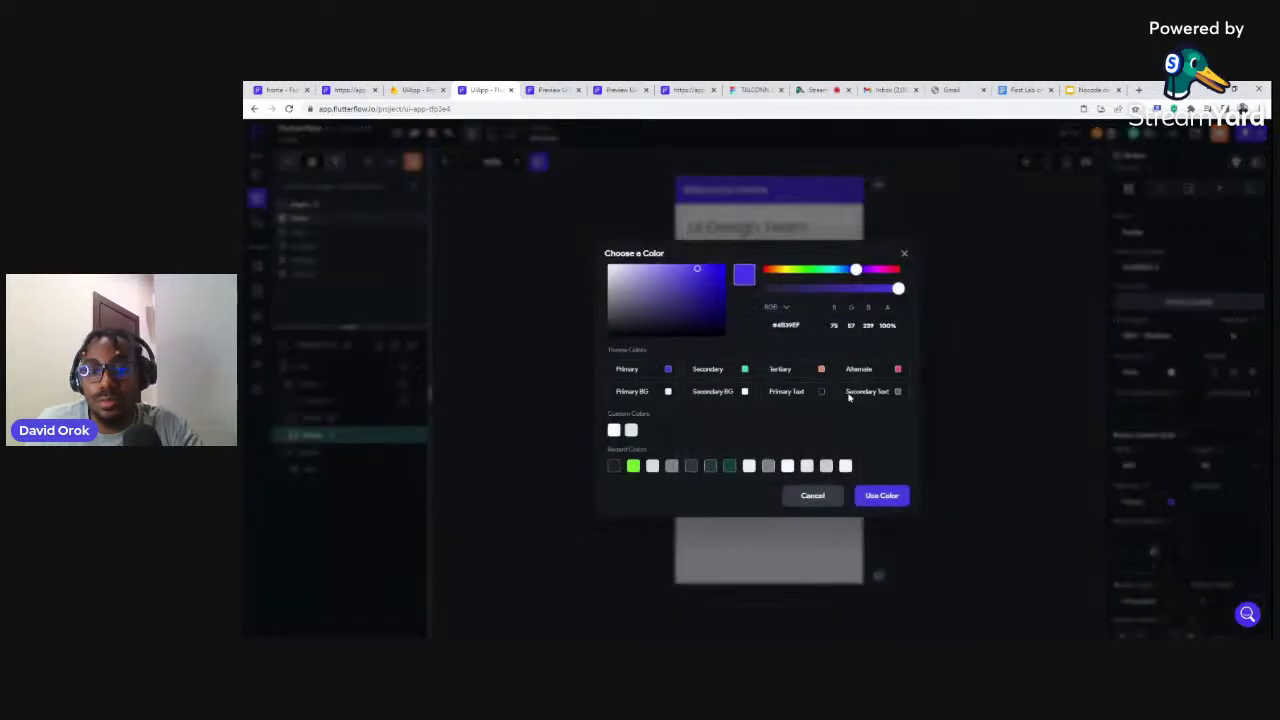
left_click(898, 370)
Remove the action copied from Greet me on the Profile button
left_click(940, 341)
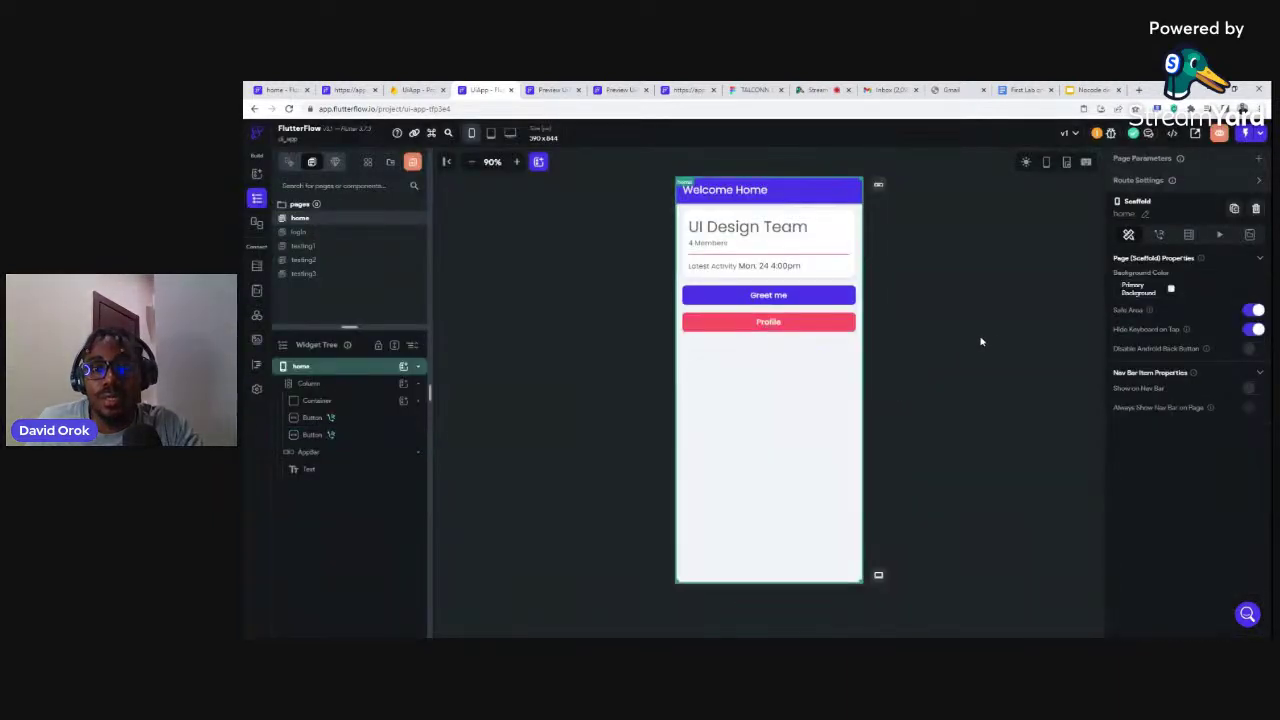
left_click(805, 328)
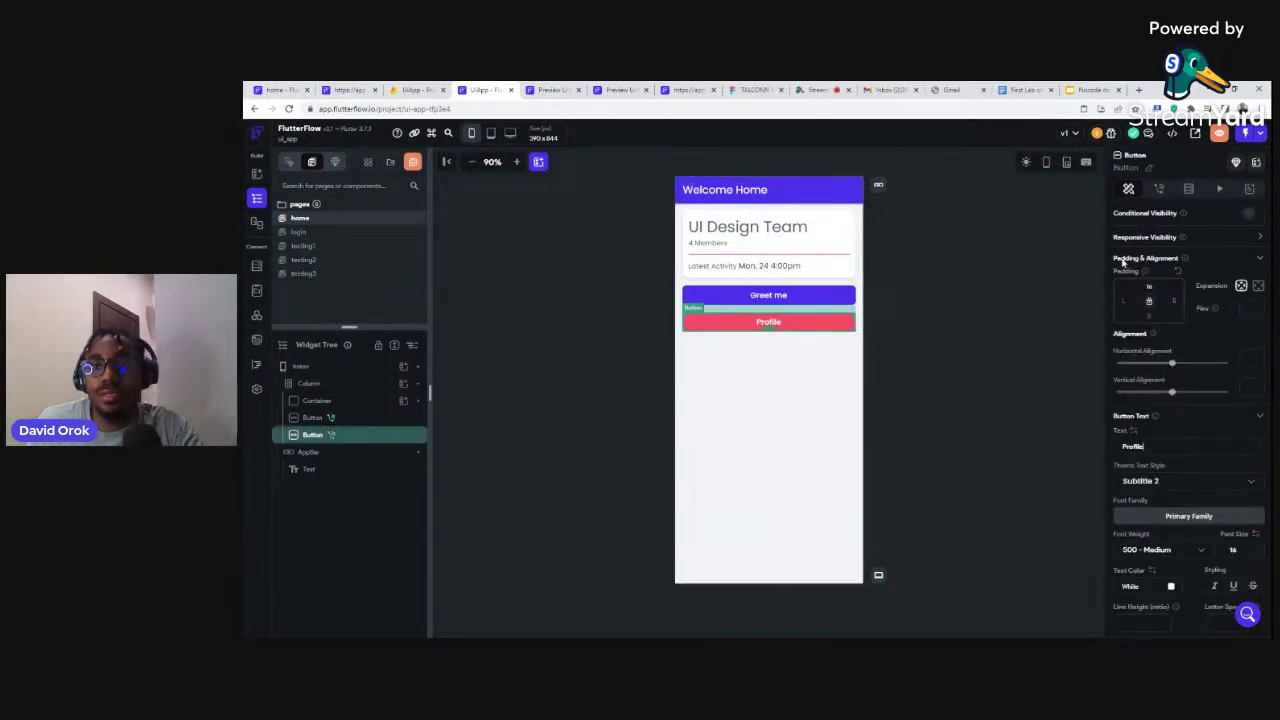
left_click(1159, 189)
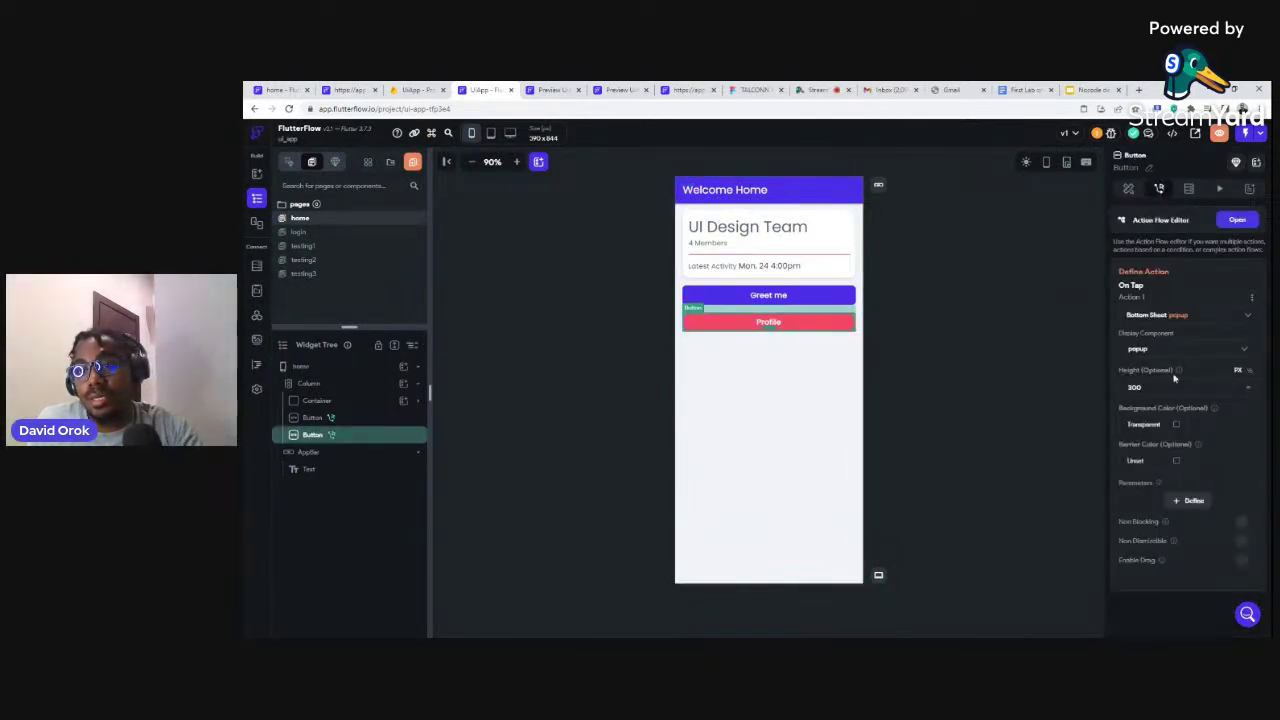
left_click(1249, 304)
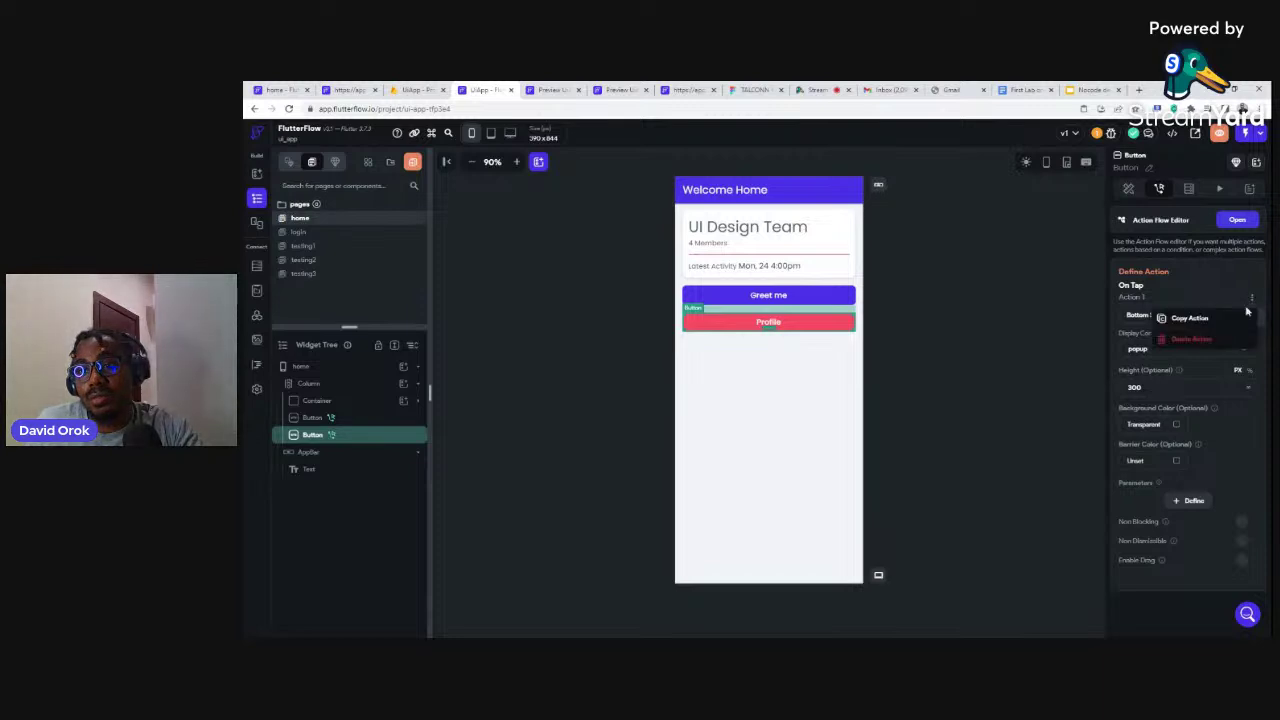
left_click(1206, 340)
left_click(833, 405)
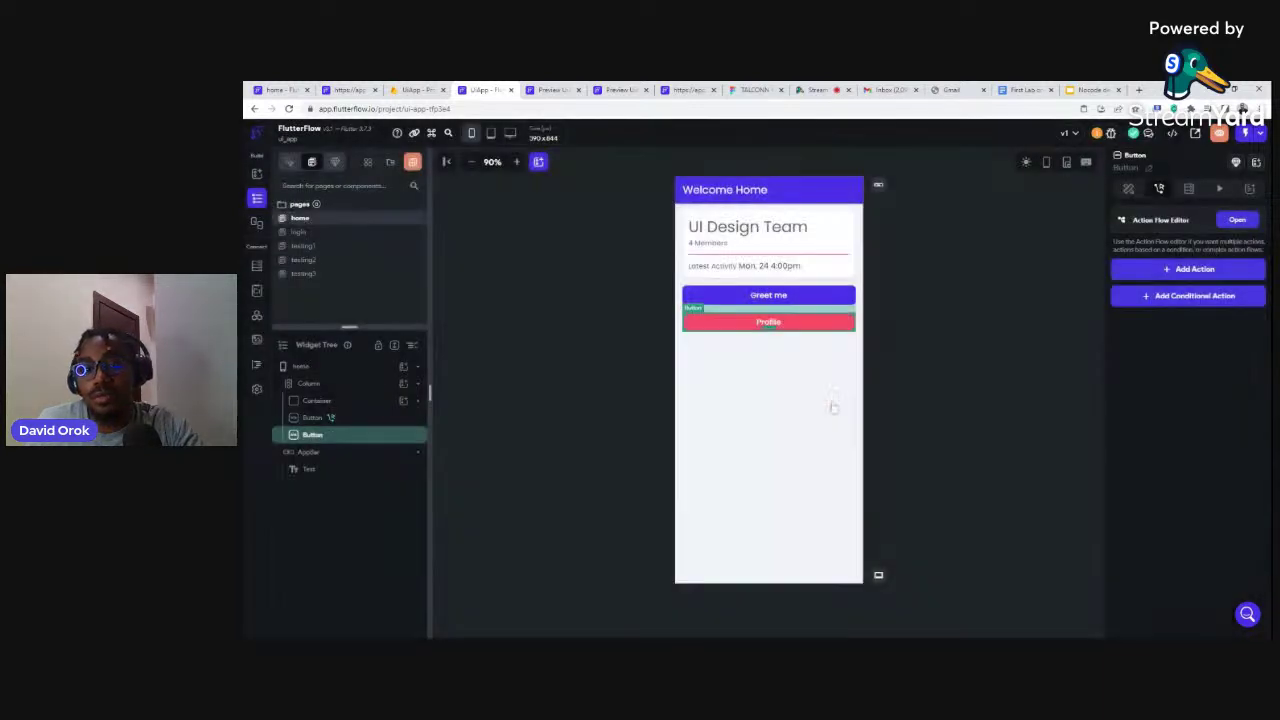
Give Profile an on-tap Bottom Sheet action showing the profile component, set its height, and preview
left_click(1185, 270)
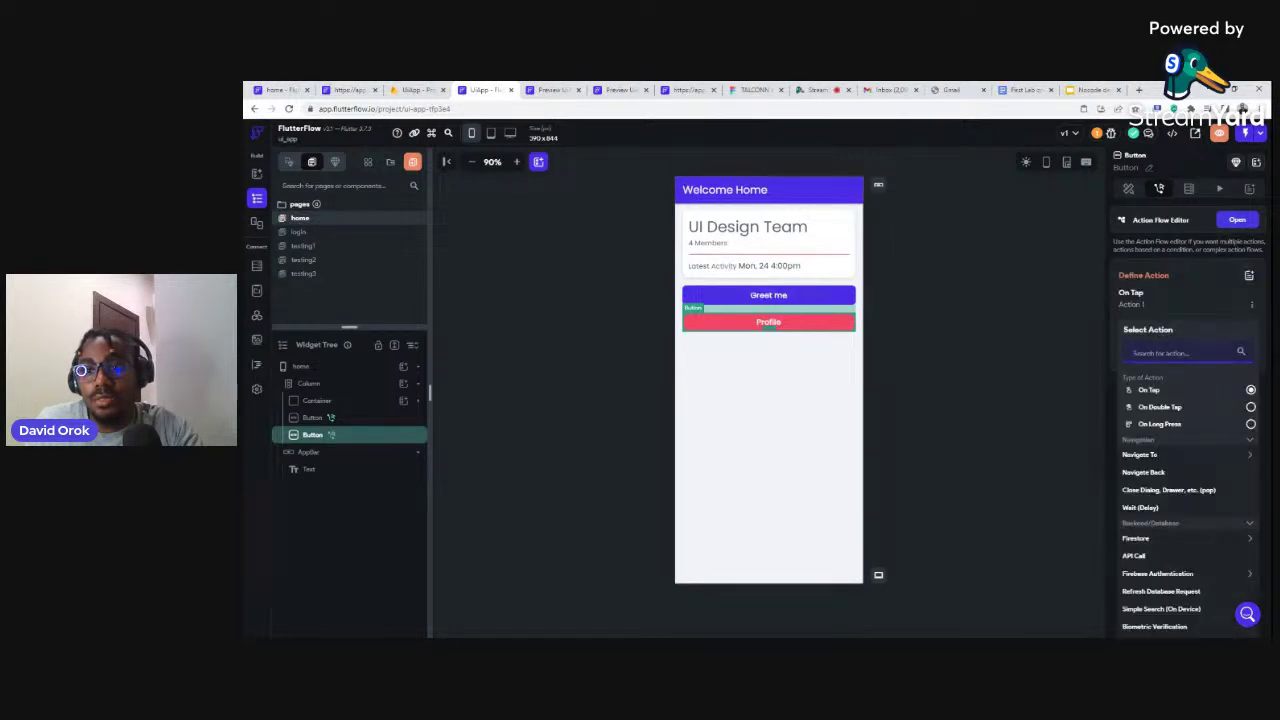
type("ba")
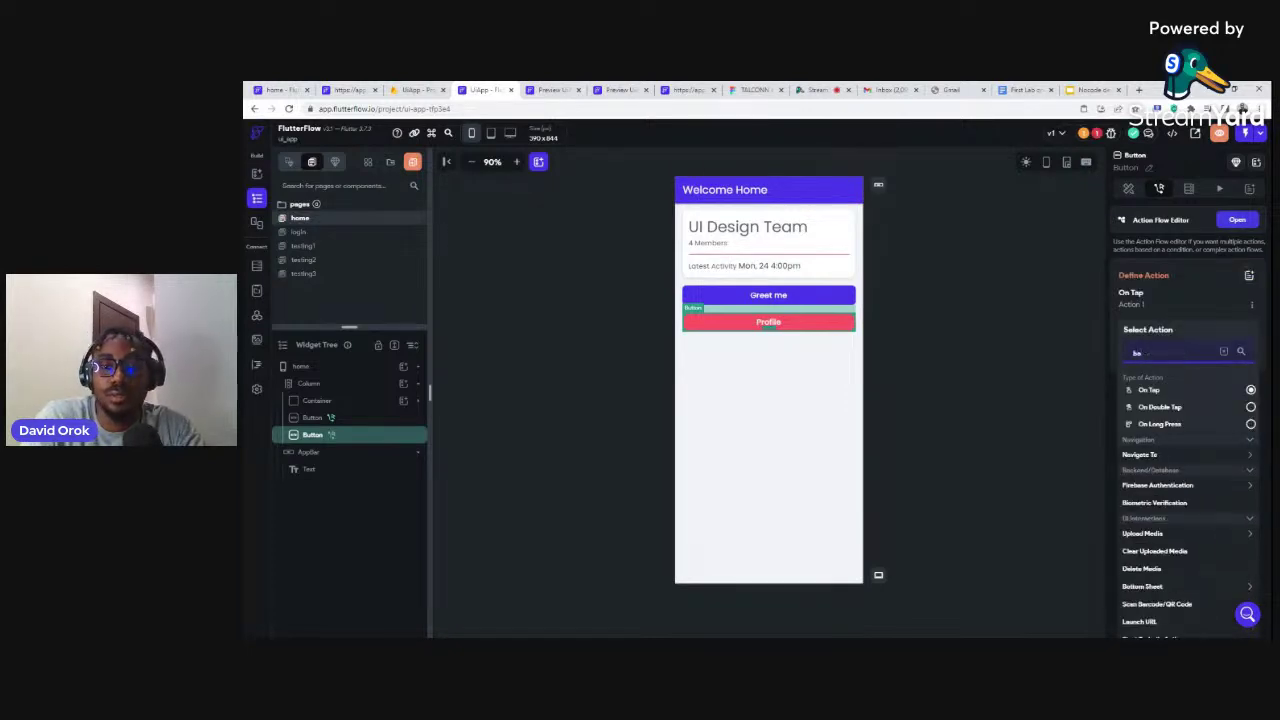
type("ttom")
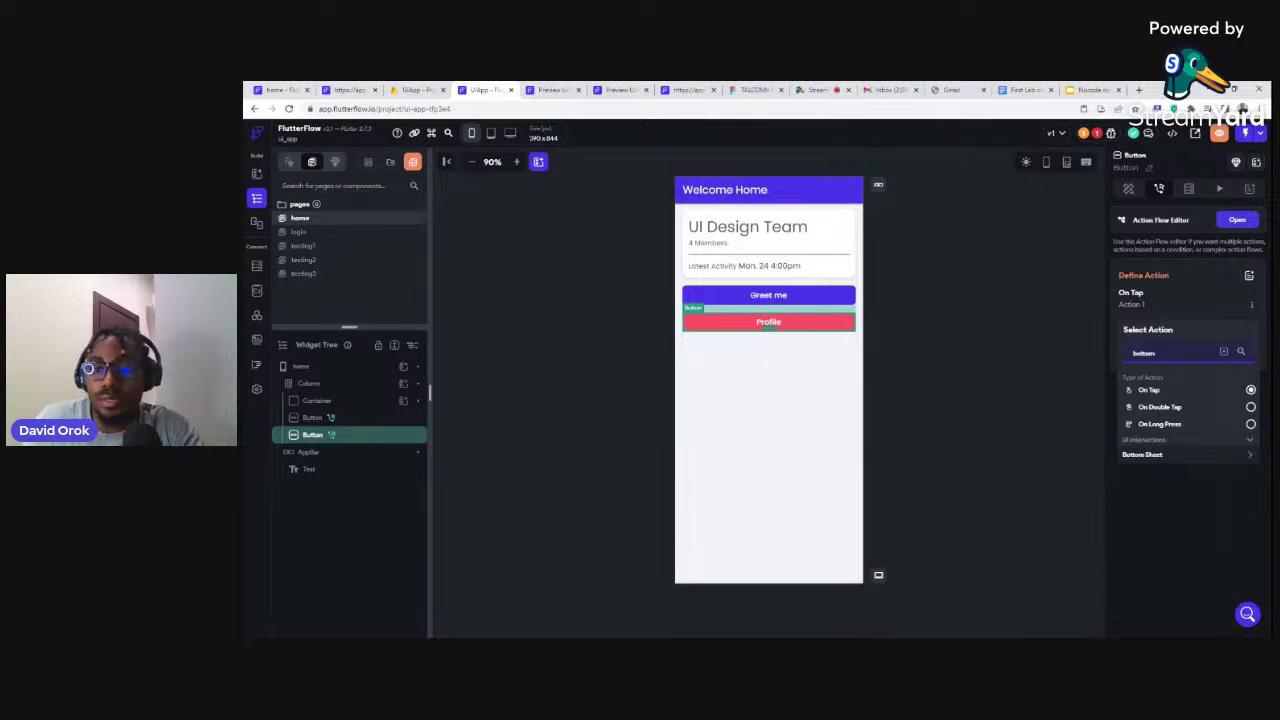
left_click(1145, 455)
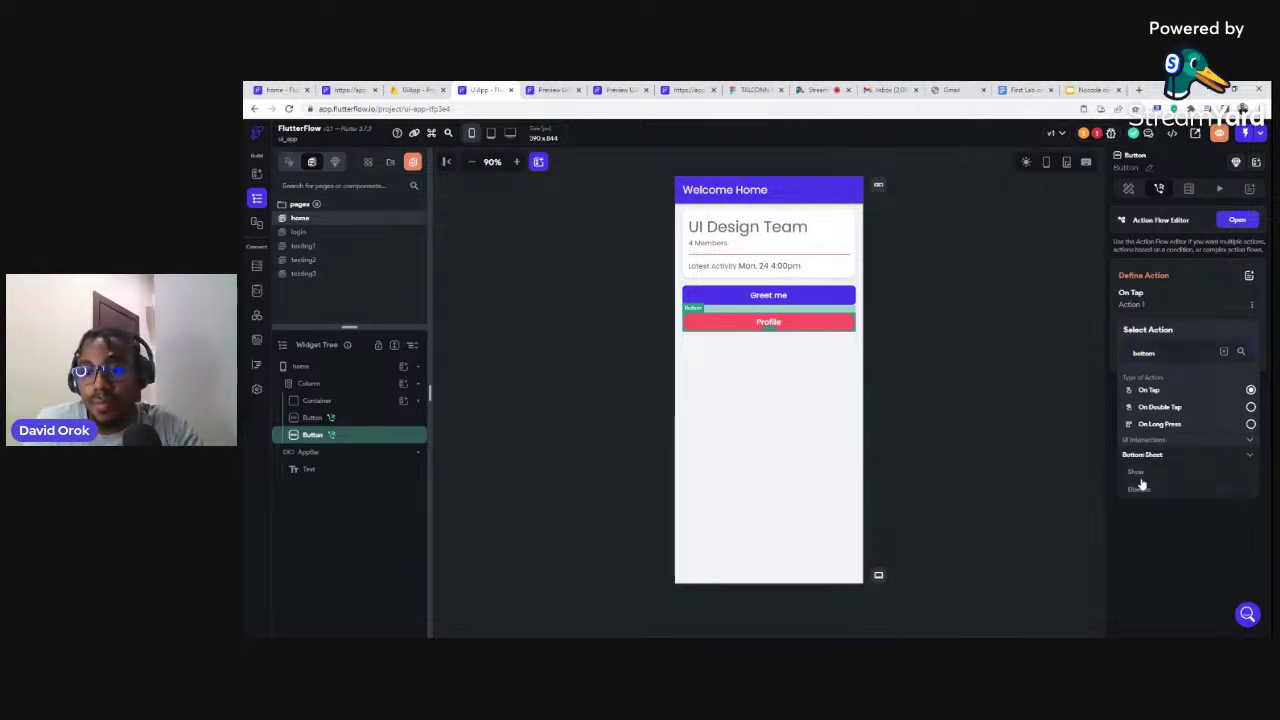
left_click(1137, 472)
left_click(1155, 358)
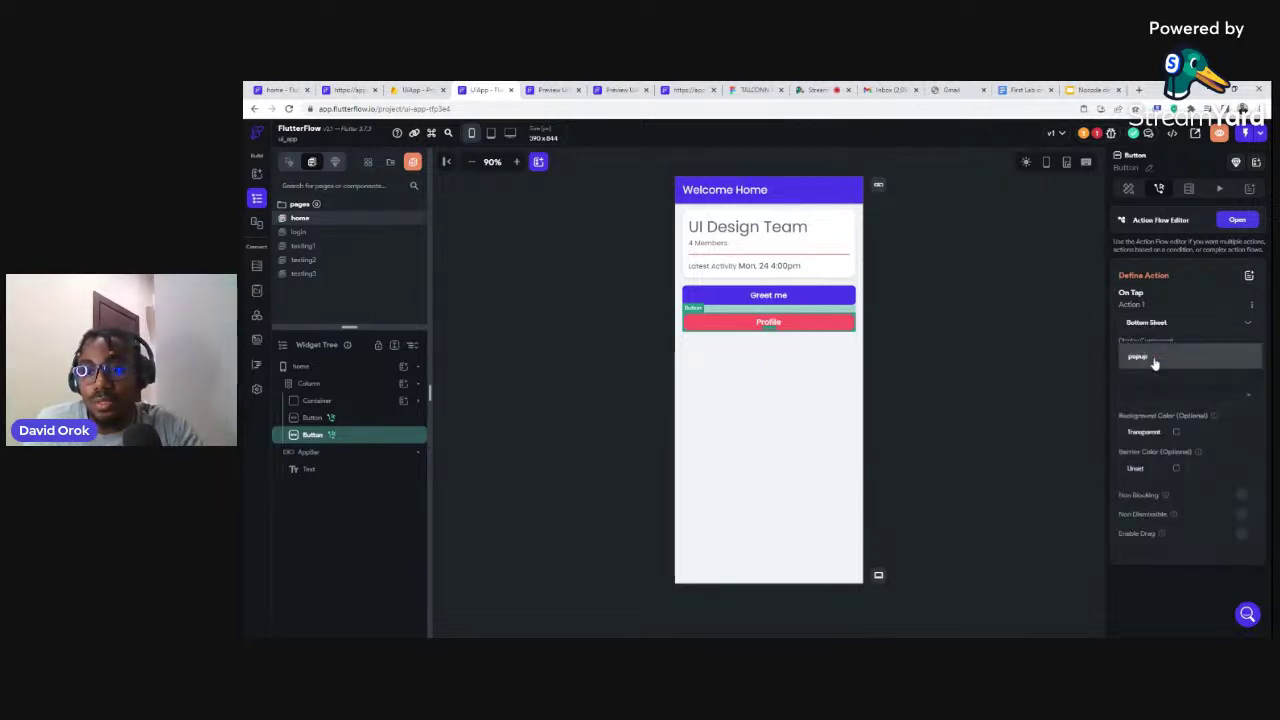
left_click(1138, 382)
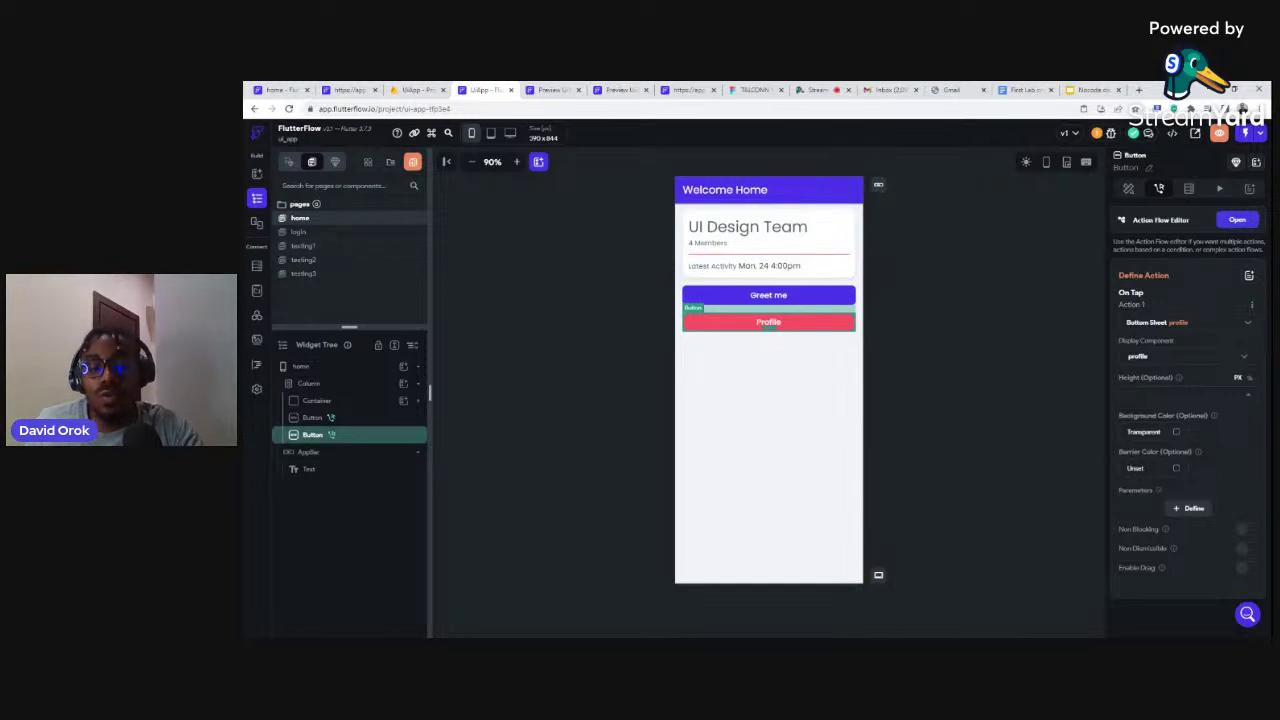
type("600")
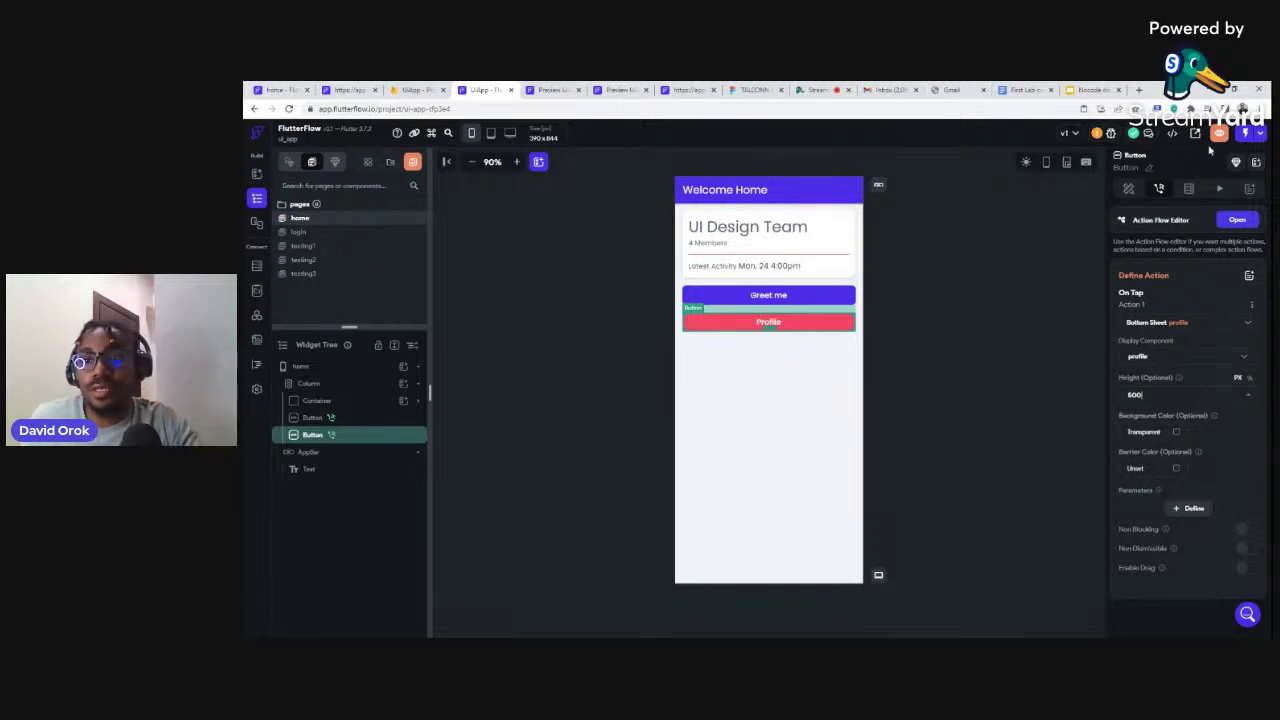
left_click(1217, 136)
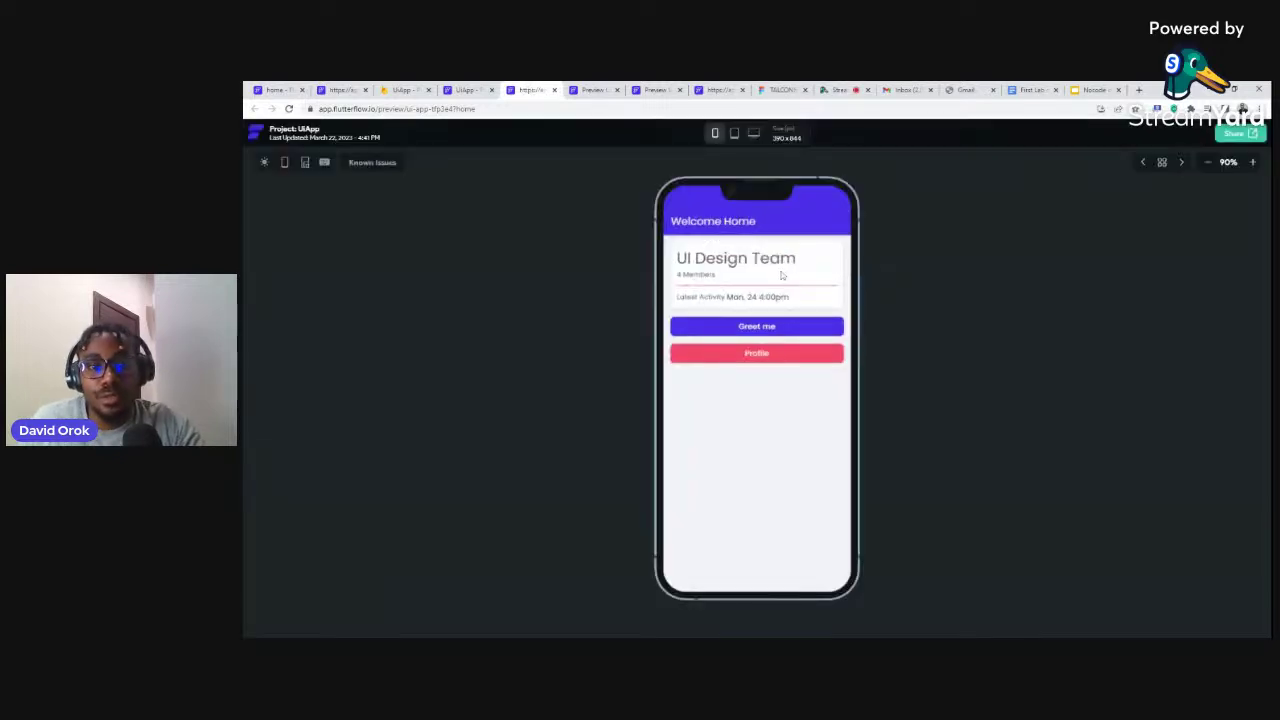
Tap Profile in the preview to see the Hello, Maverick sheet, close it, and return to the editor
left_click(743, 358)
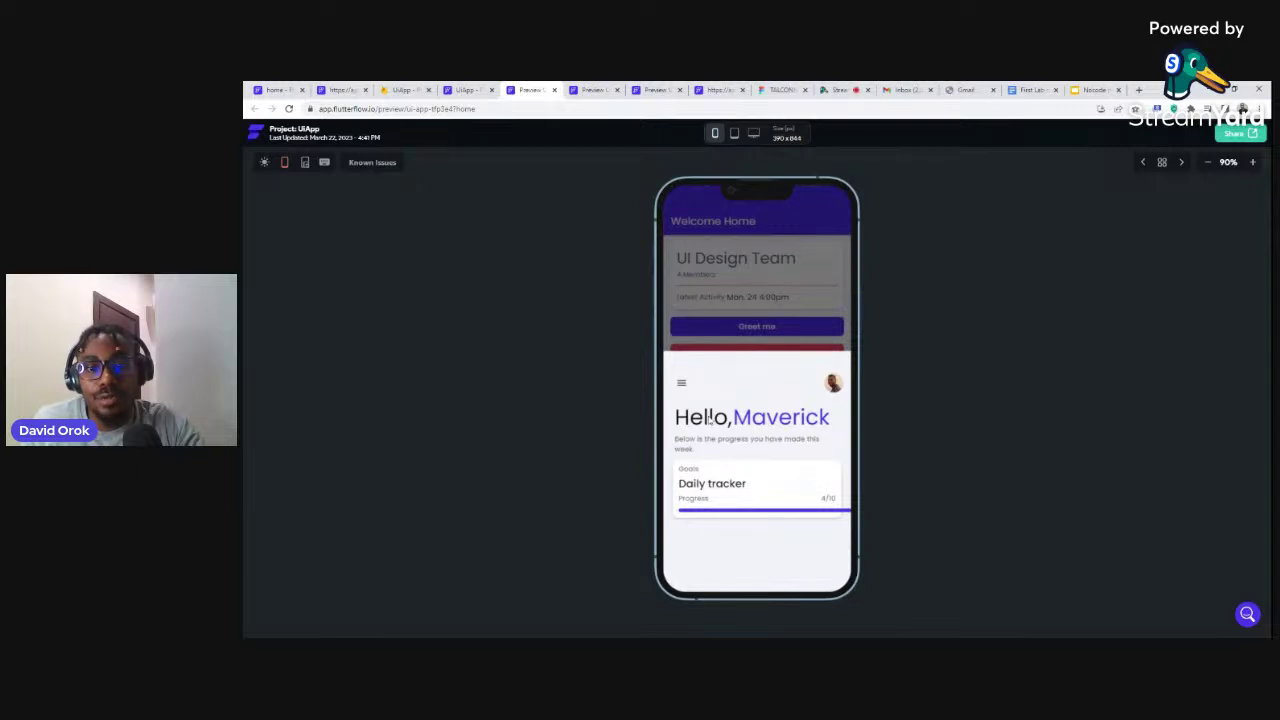
left_click(825, 287)
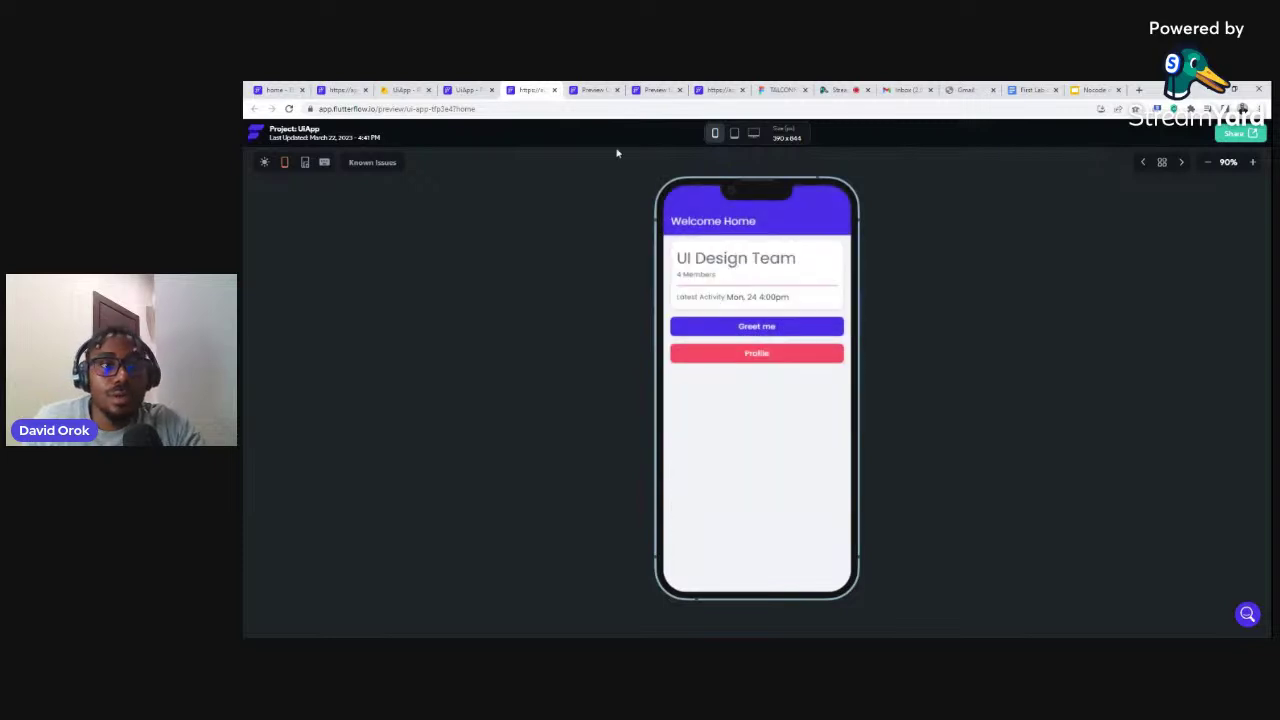
left_click(470, 90)
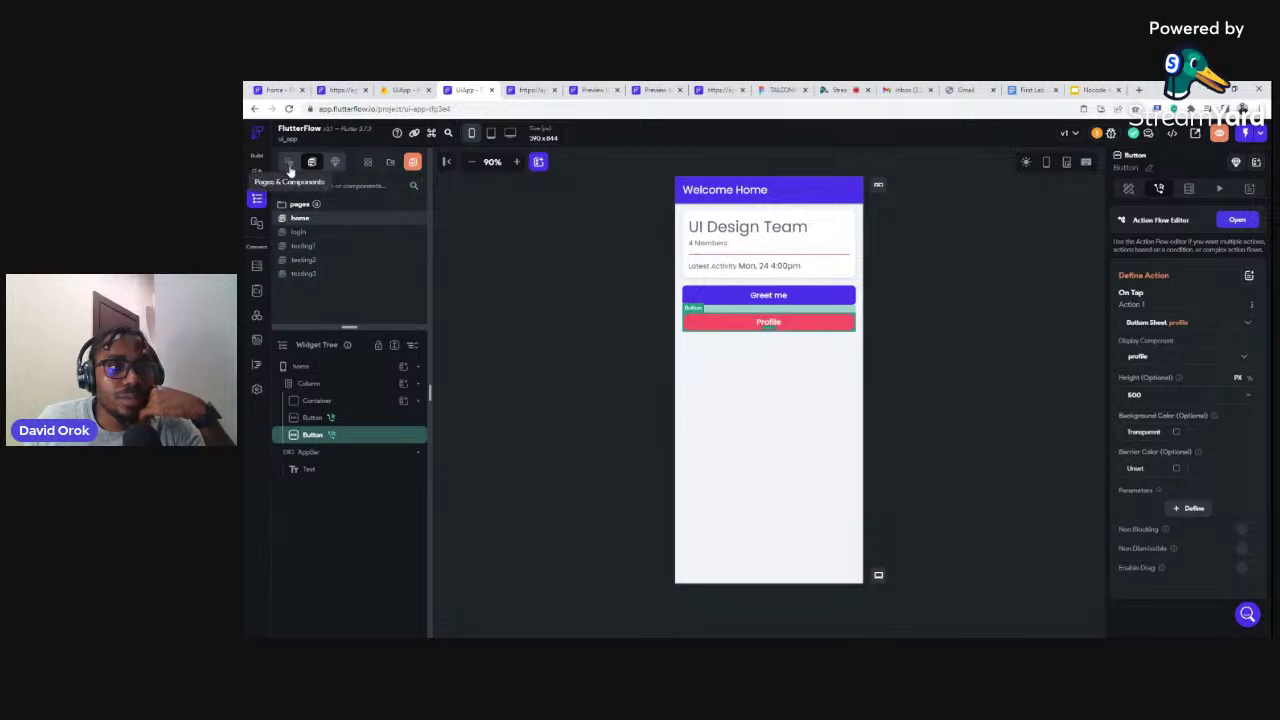
Look through App Settings, then return to the Projects dashboard via the FlutterFlow logo
left_click(257, 390)
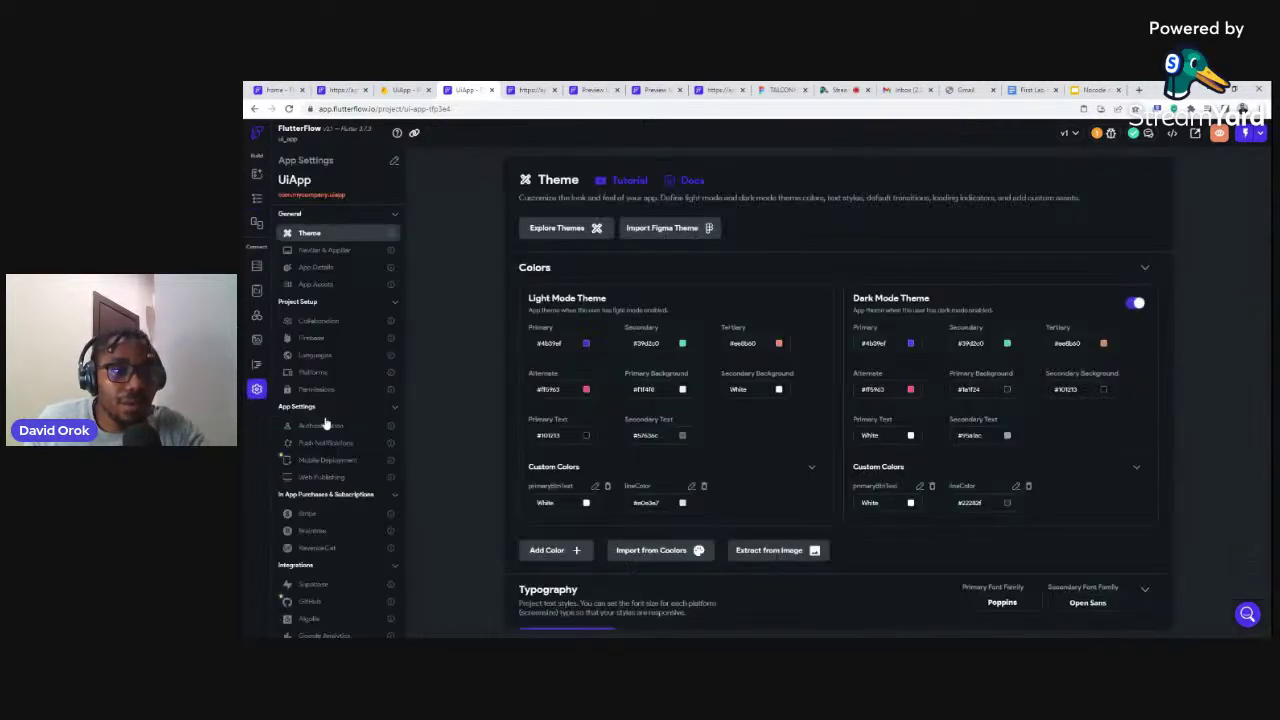
scroll(326, 416, "down", 3)
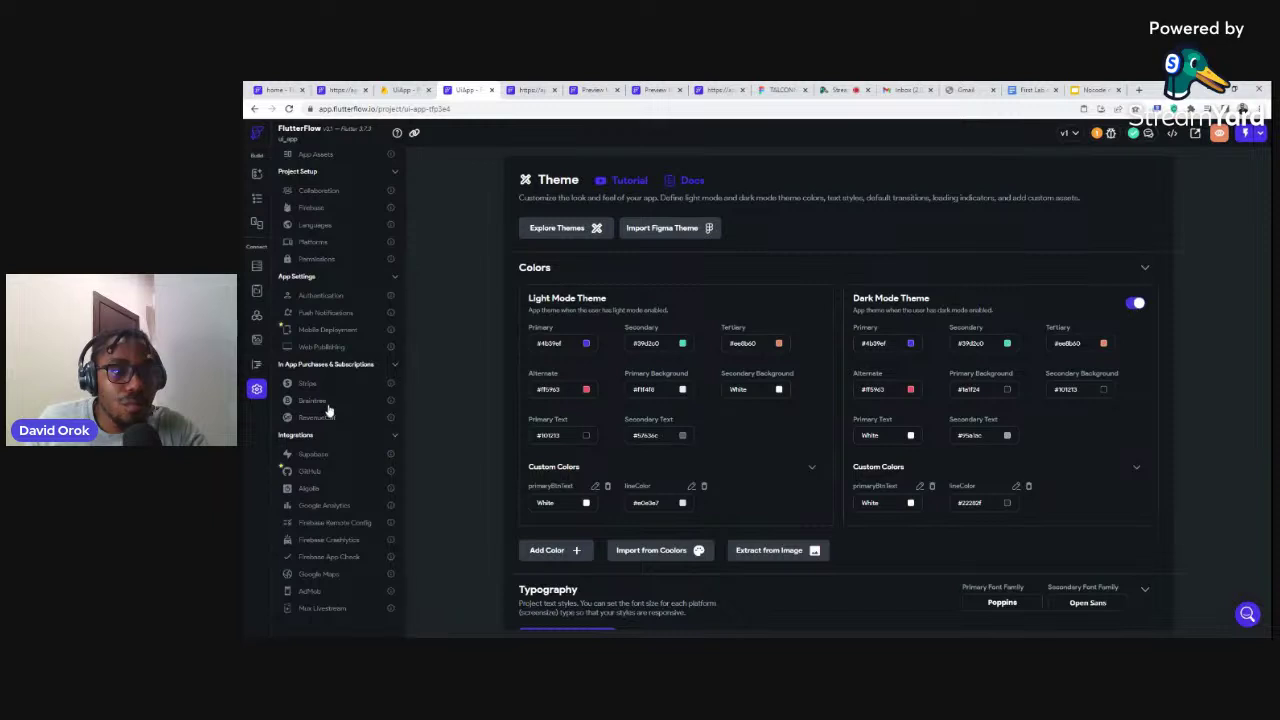
scroll(329, 332, "up", 3)
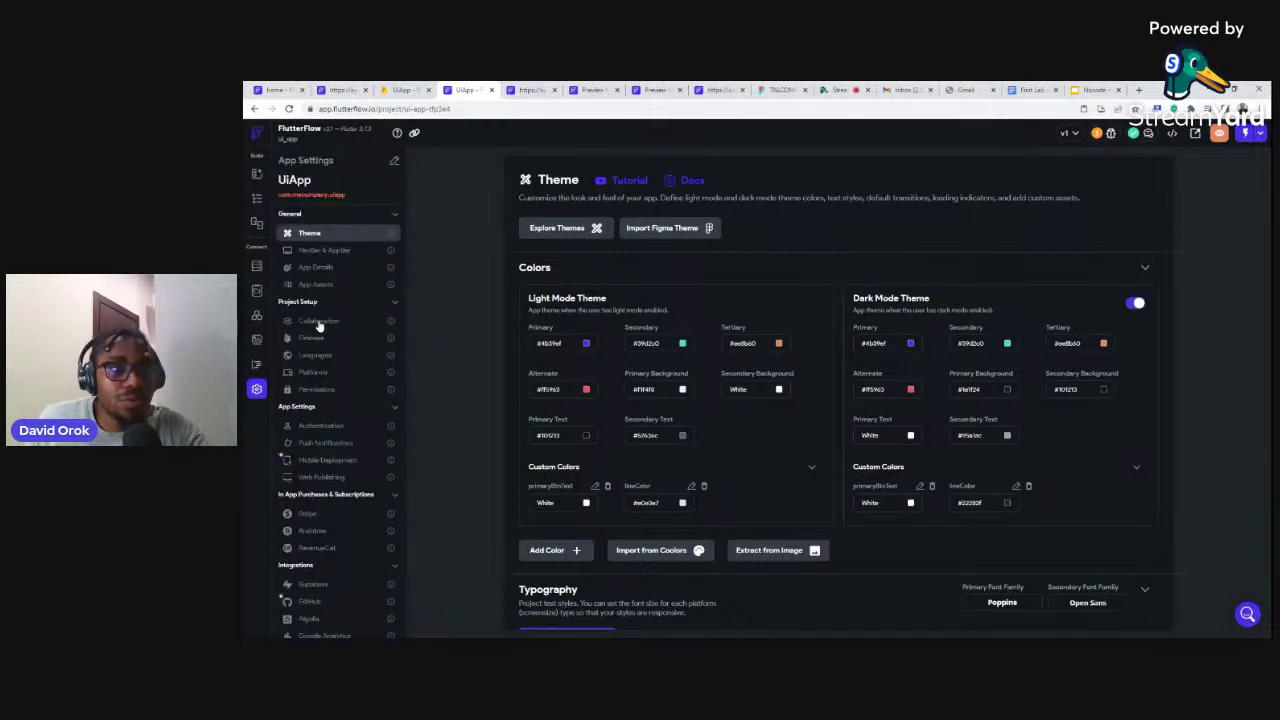
left_click(257, 137)
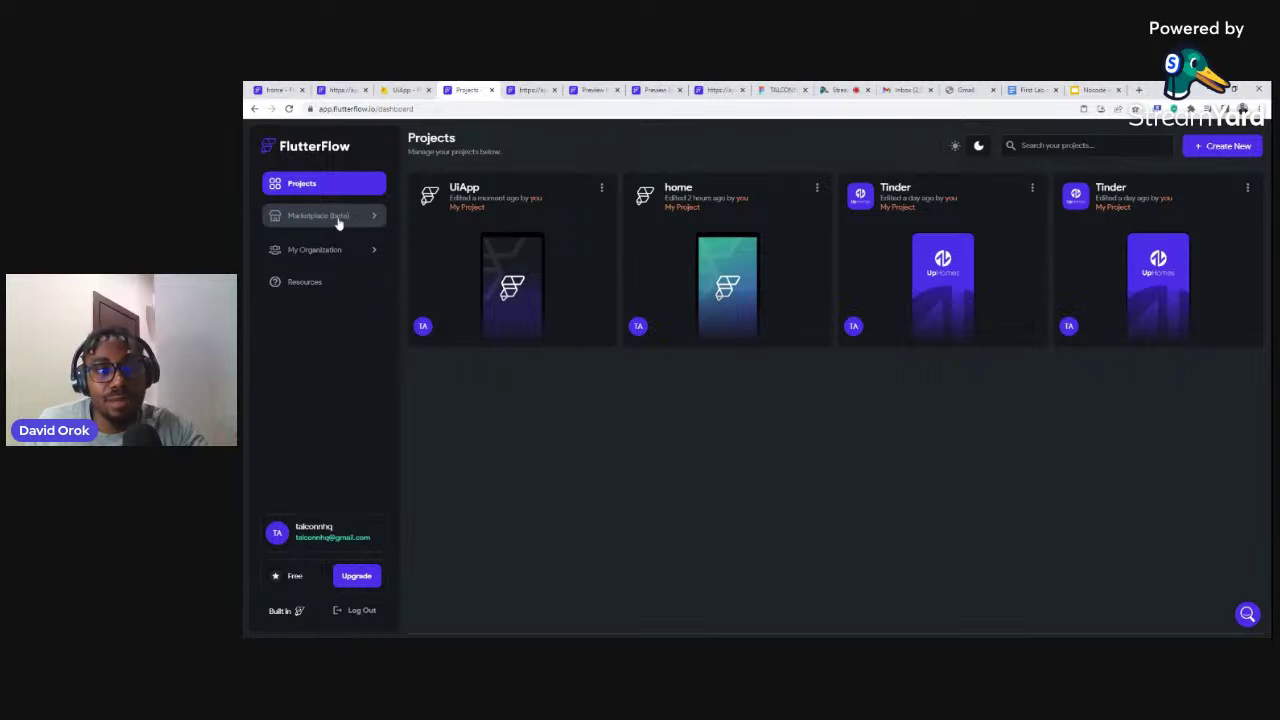
Open Marketplace (beta) and scroll through its 107 template apps, components and custom code
left_click(299, 218)
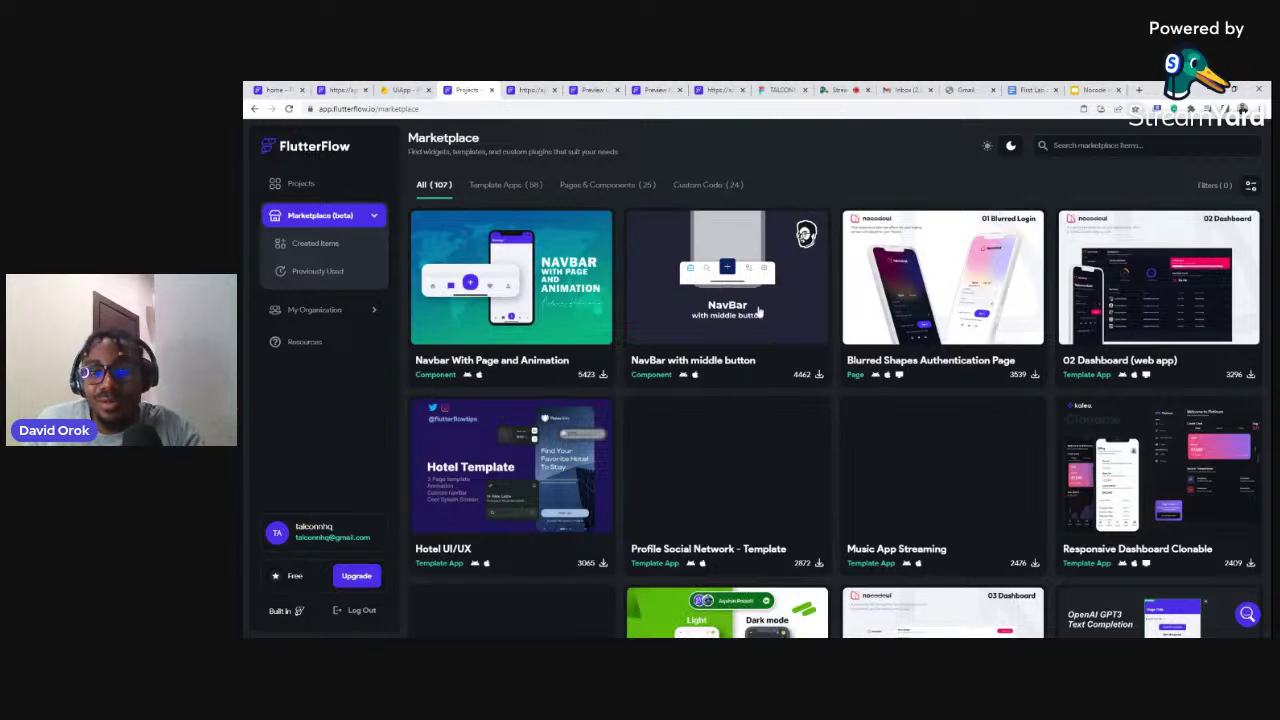
scroll(757, 314, "down", 1)
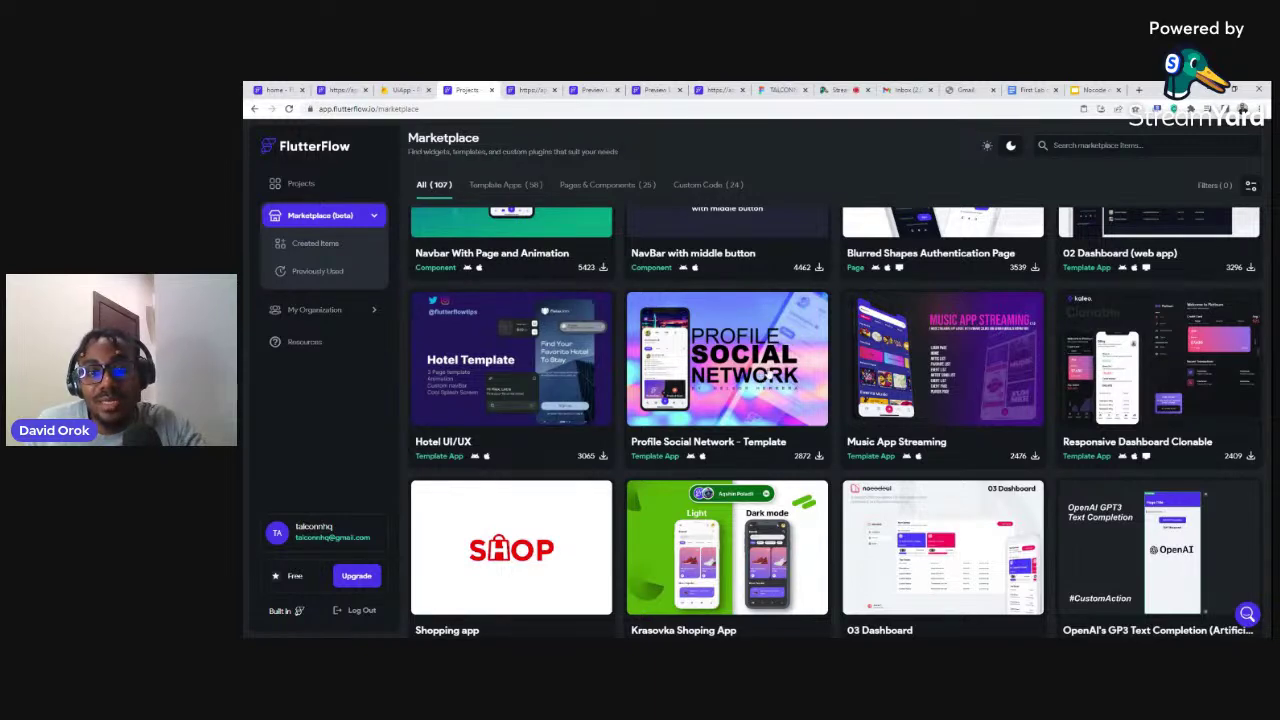
scroll(772, 370, "down", 2)
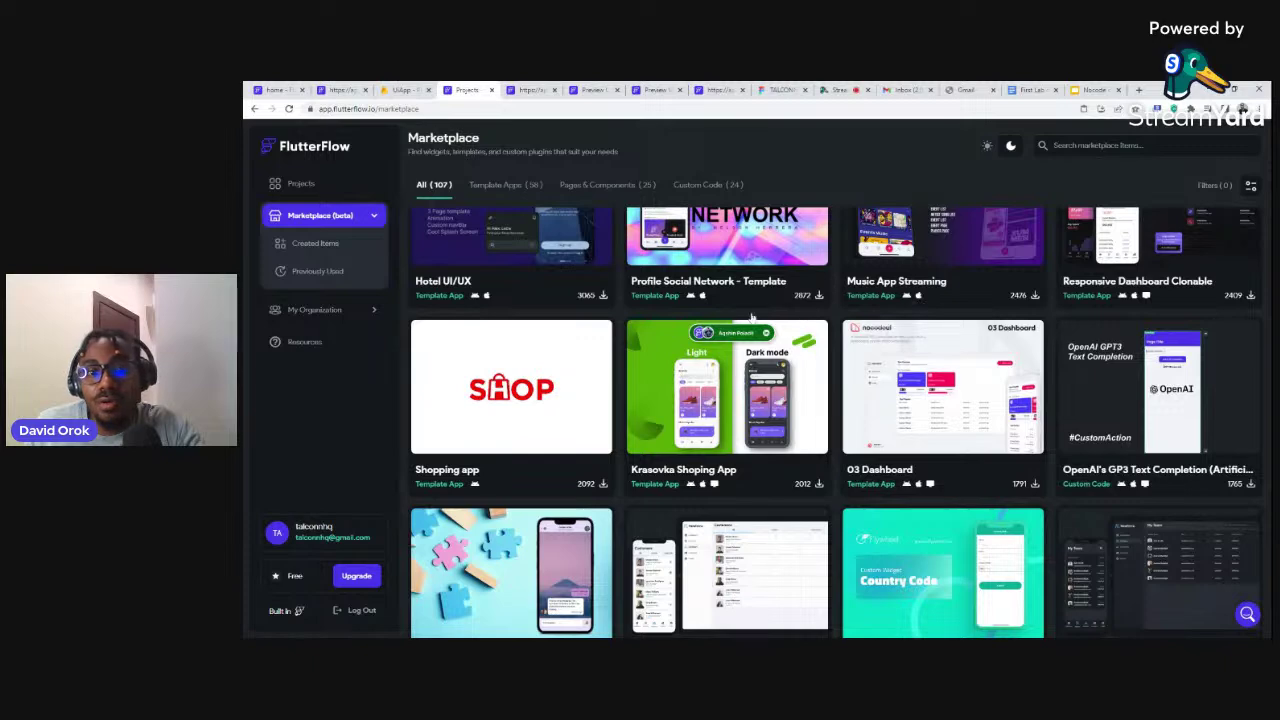
scroll(740, 397, "down", 5)
scroll(763, 373, "down", 3)
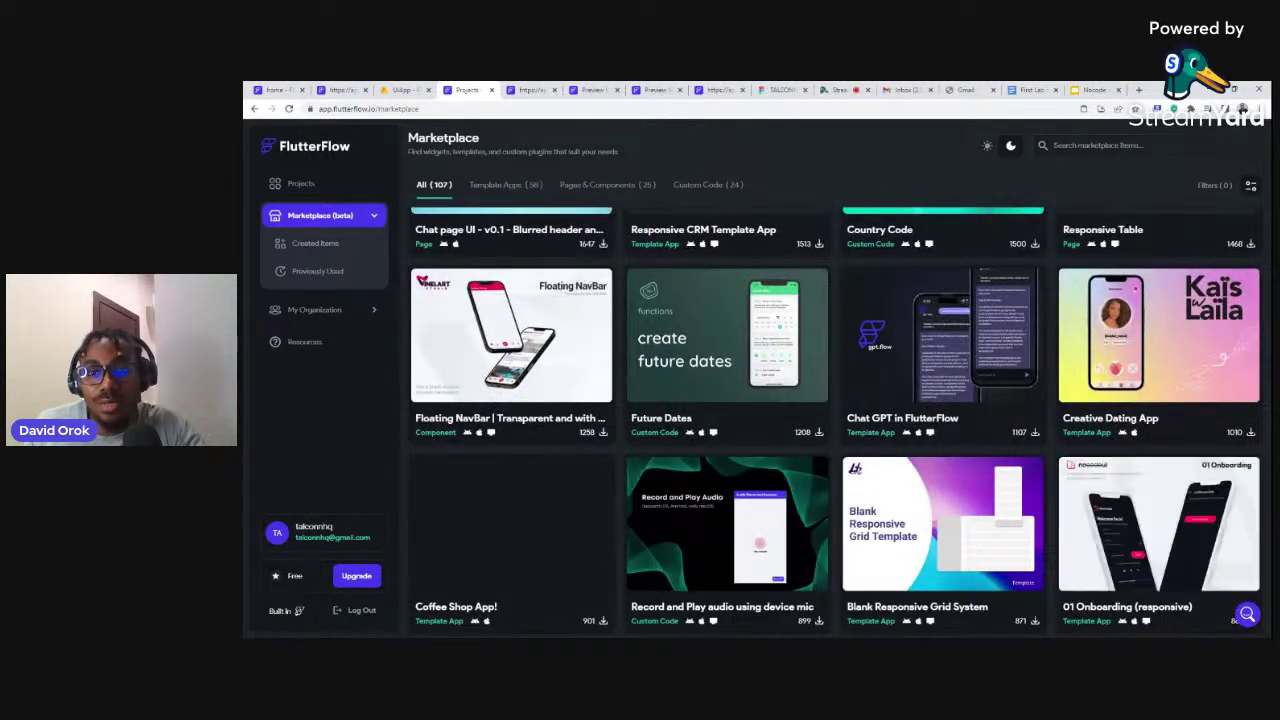
scroll(848, 412, "down", 2)
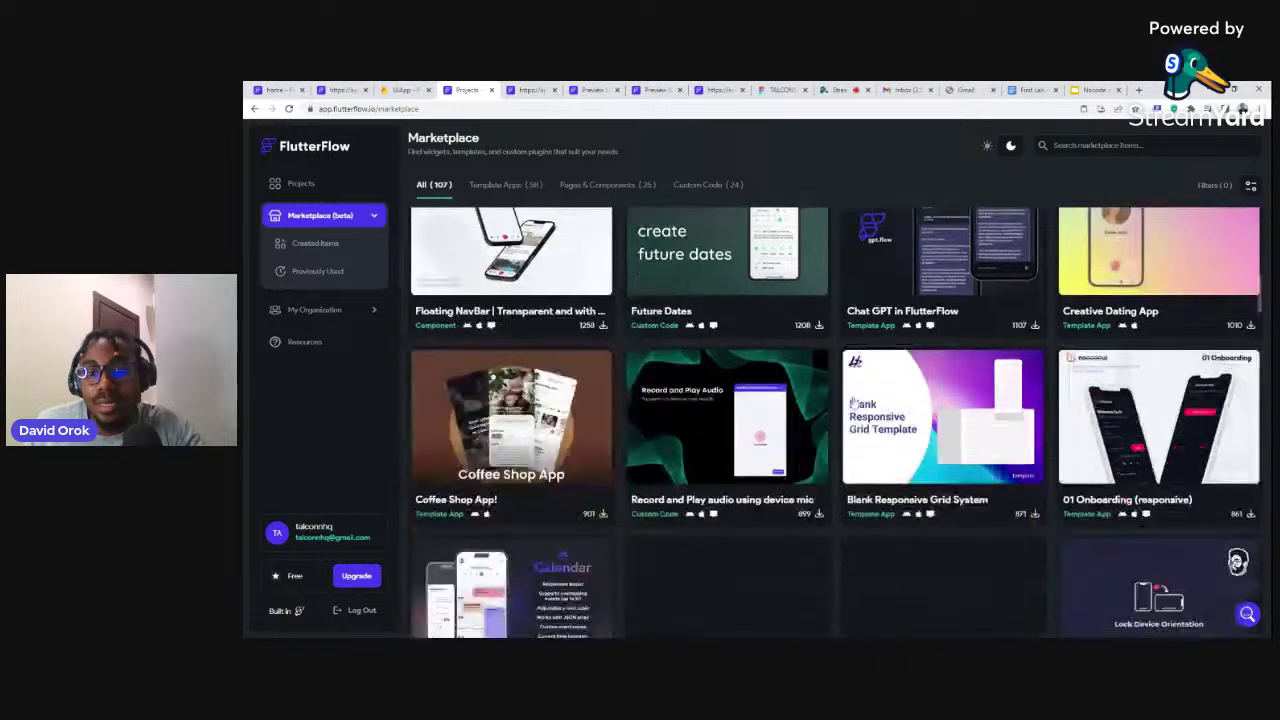
scroll(878, 390, "down", 2)
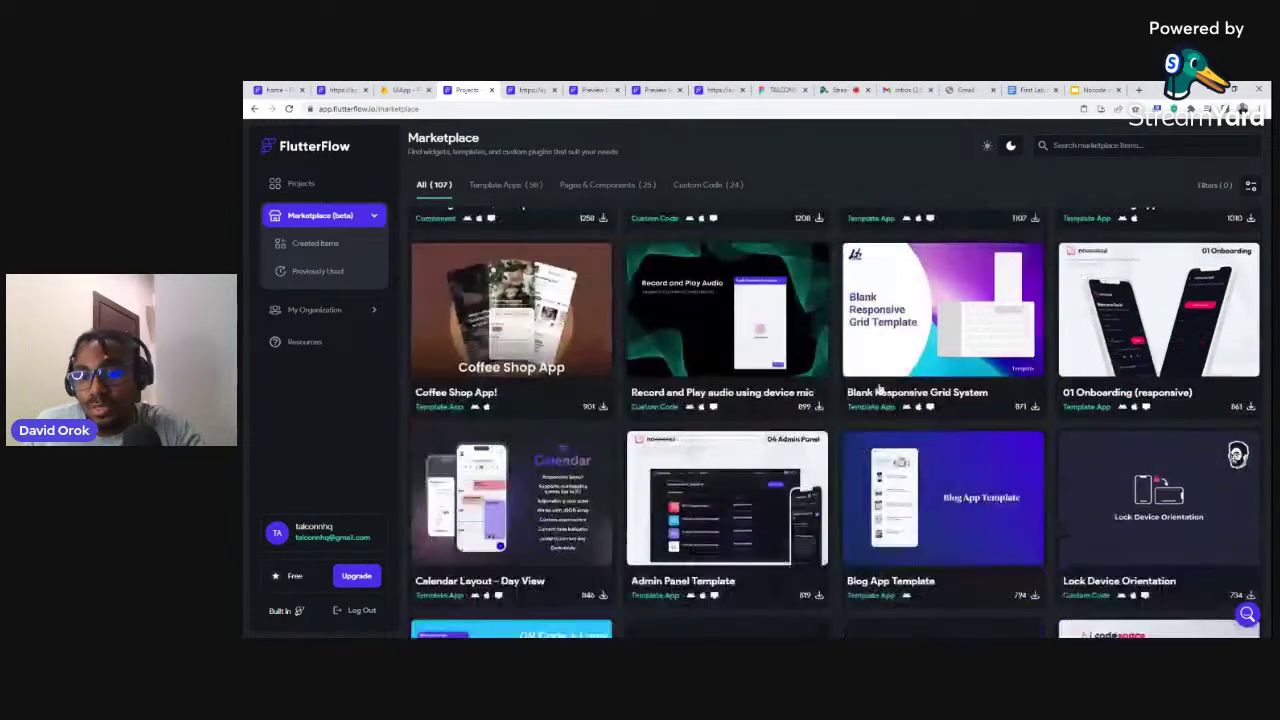
scroll(878, 390, "down", 1)
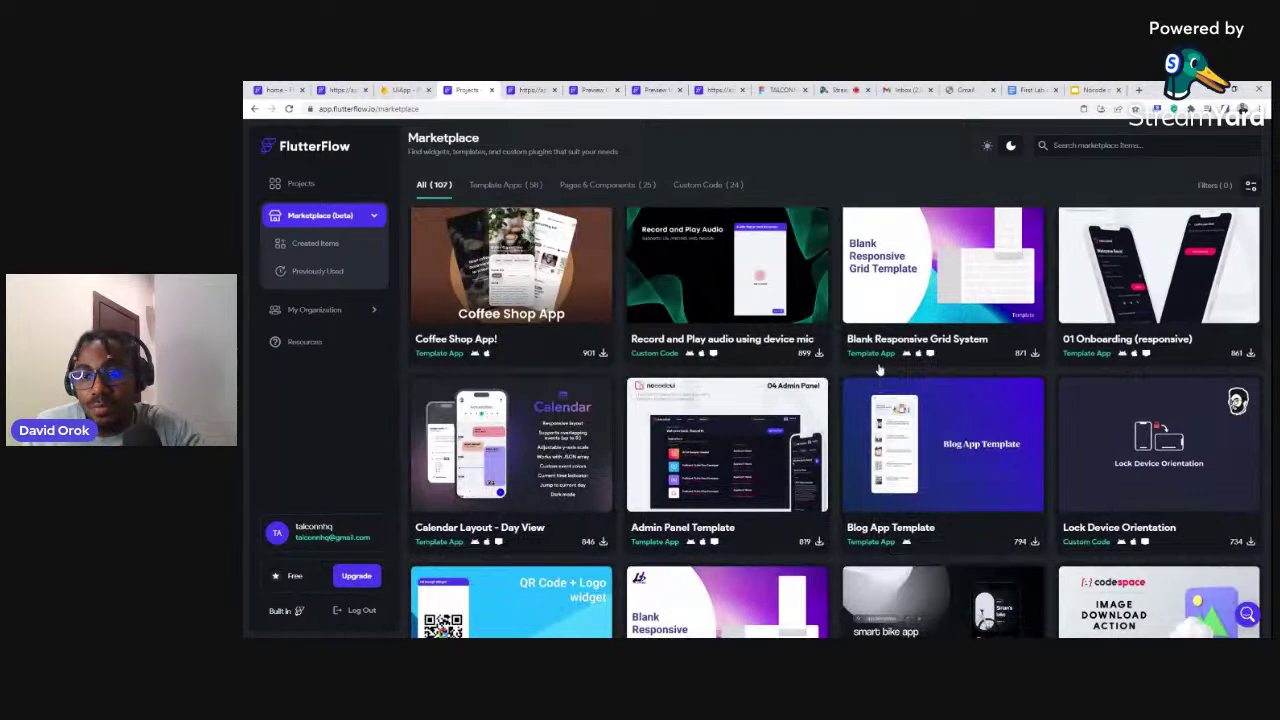
scroll(879, 369, "down", 3)
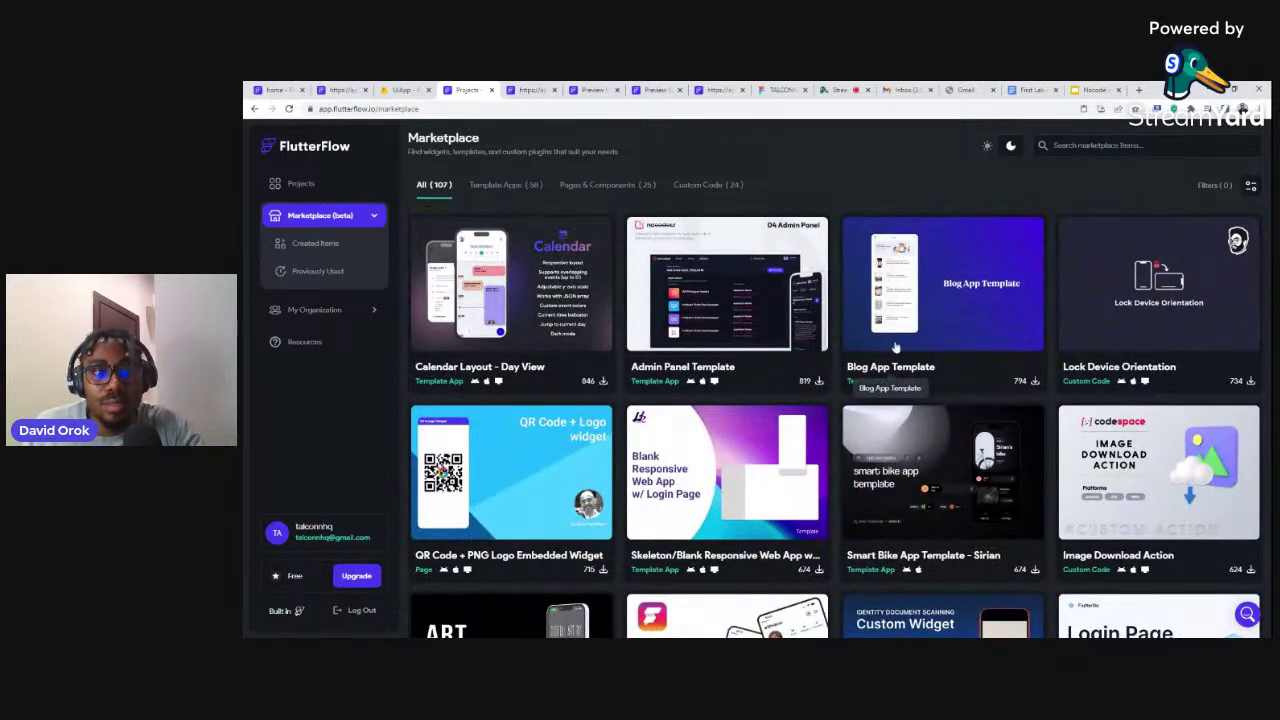
Open the Calendar Layout - Day View template card to see its features and downloads
left_click(499, 293)
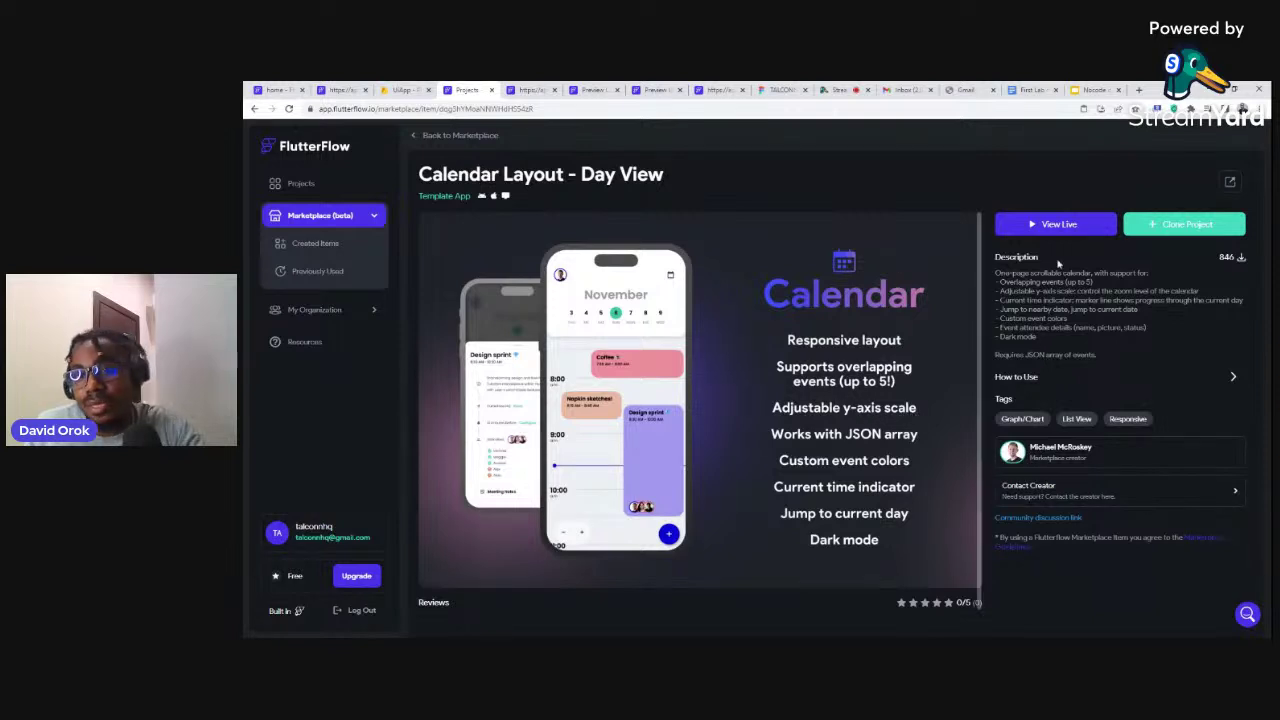
left_click(1057, 226)
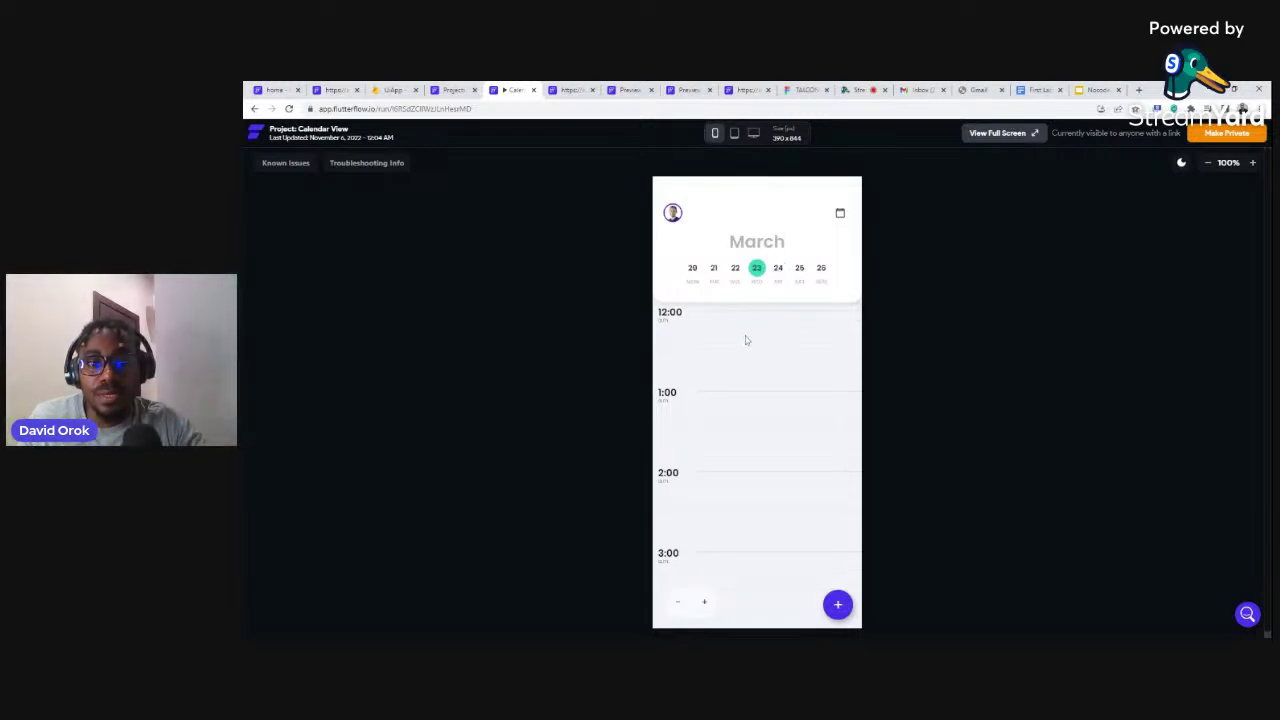
scroll(746, 337, "down", 5)
scroll(748, 416, "down", 10)
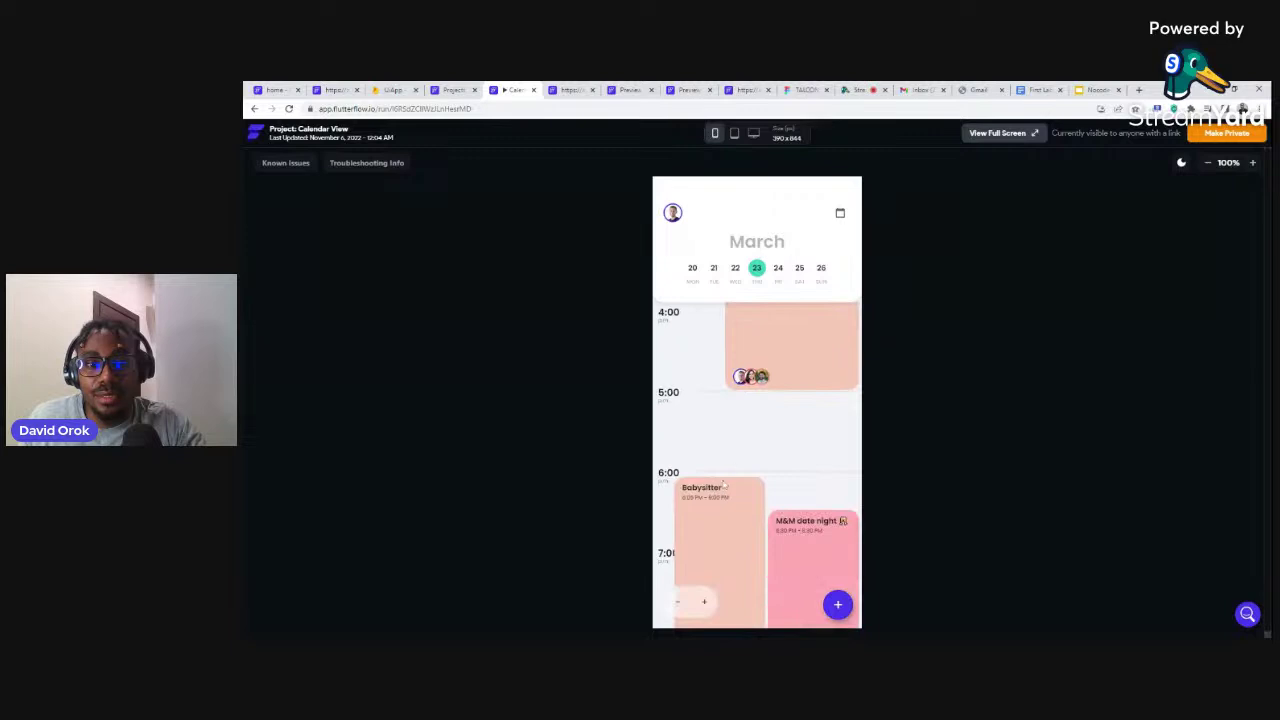
left_click(714, 506)
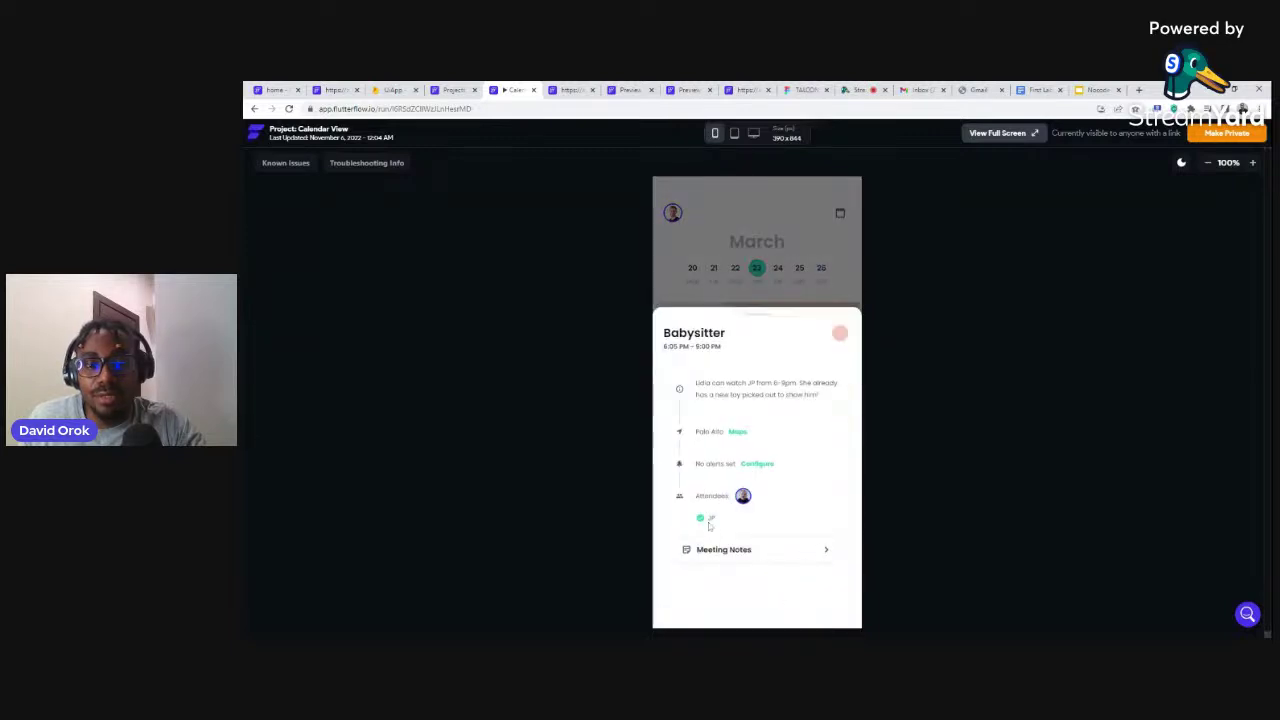
left_click(804, 236)
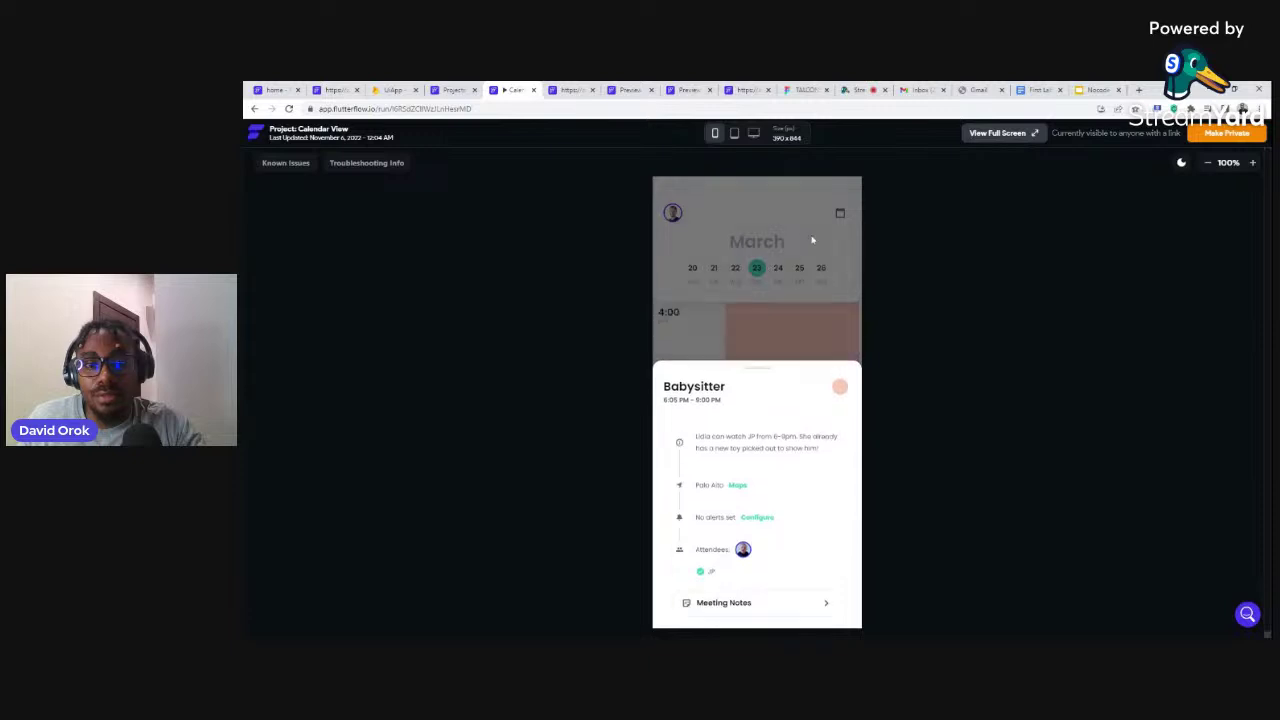
scroll(818, 345, "up", 5)
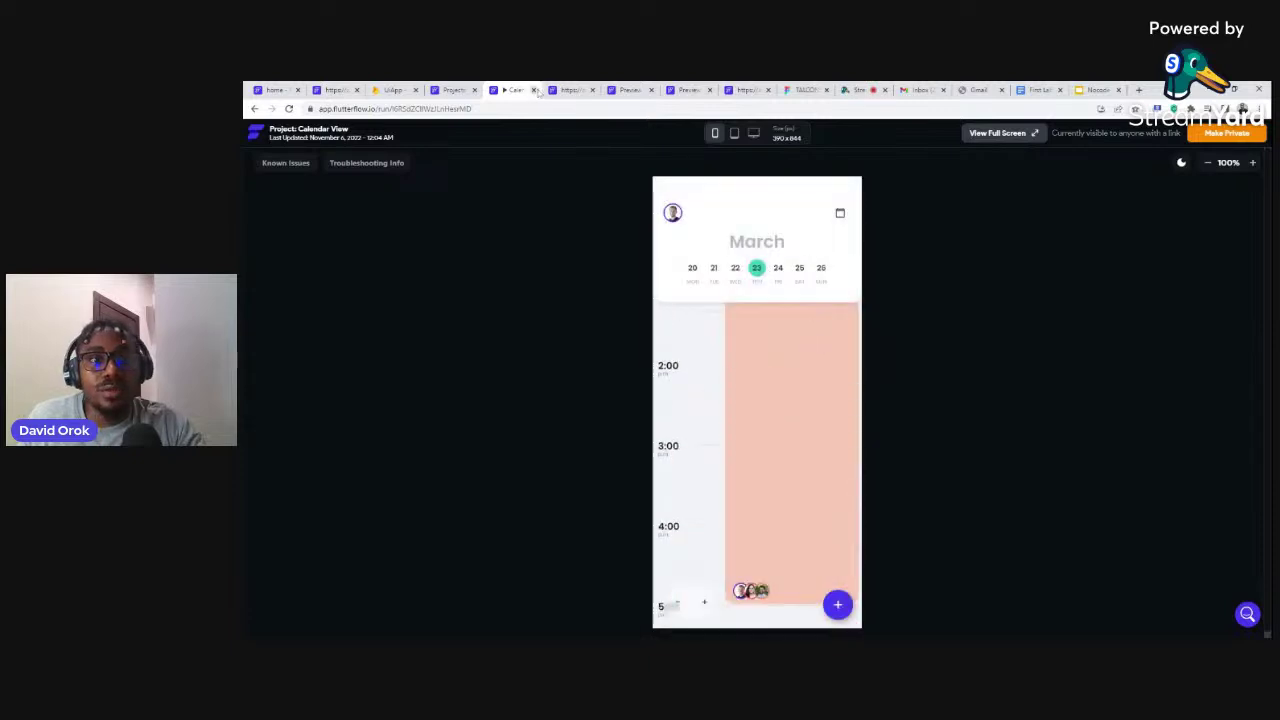
left_click(533, 90)
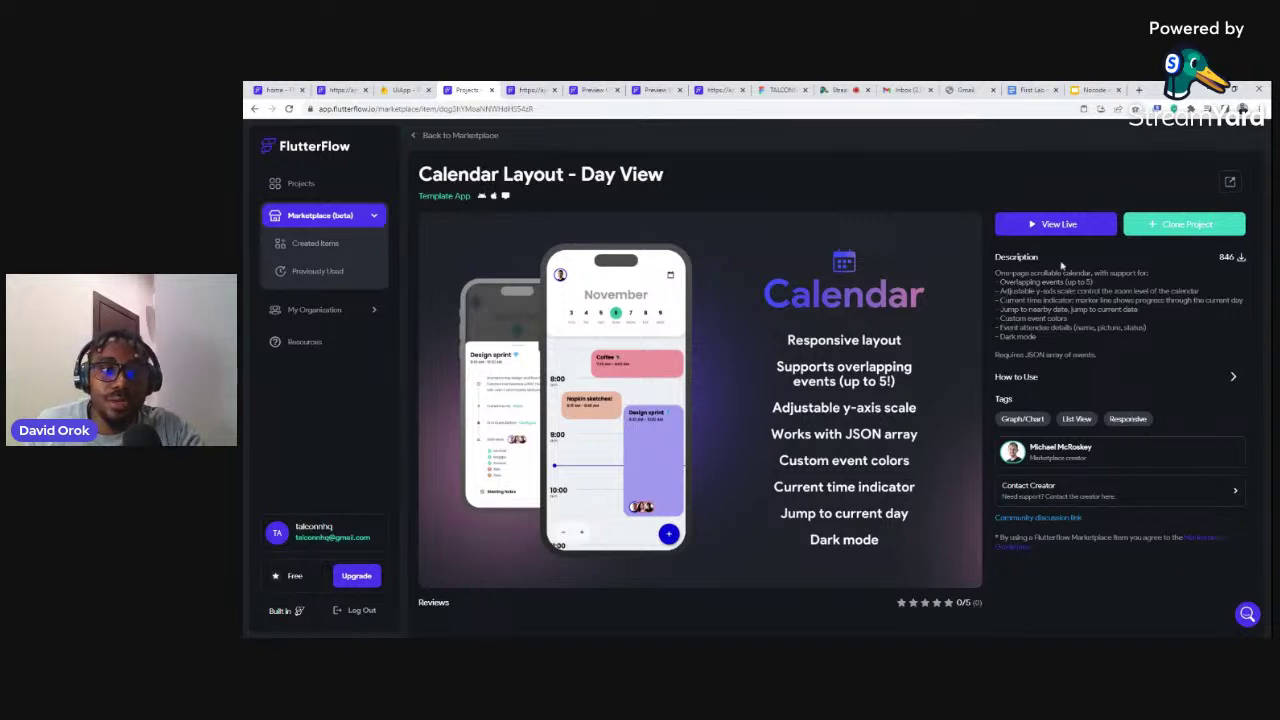
Browse down the Marketplace template grid, then go to the Projects dashboard and reopen UiApp
left_click(414, 136)
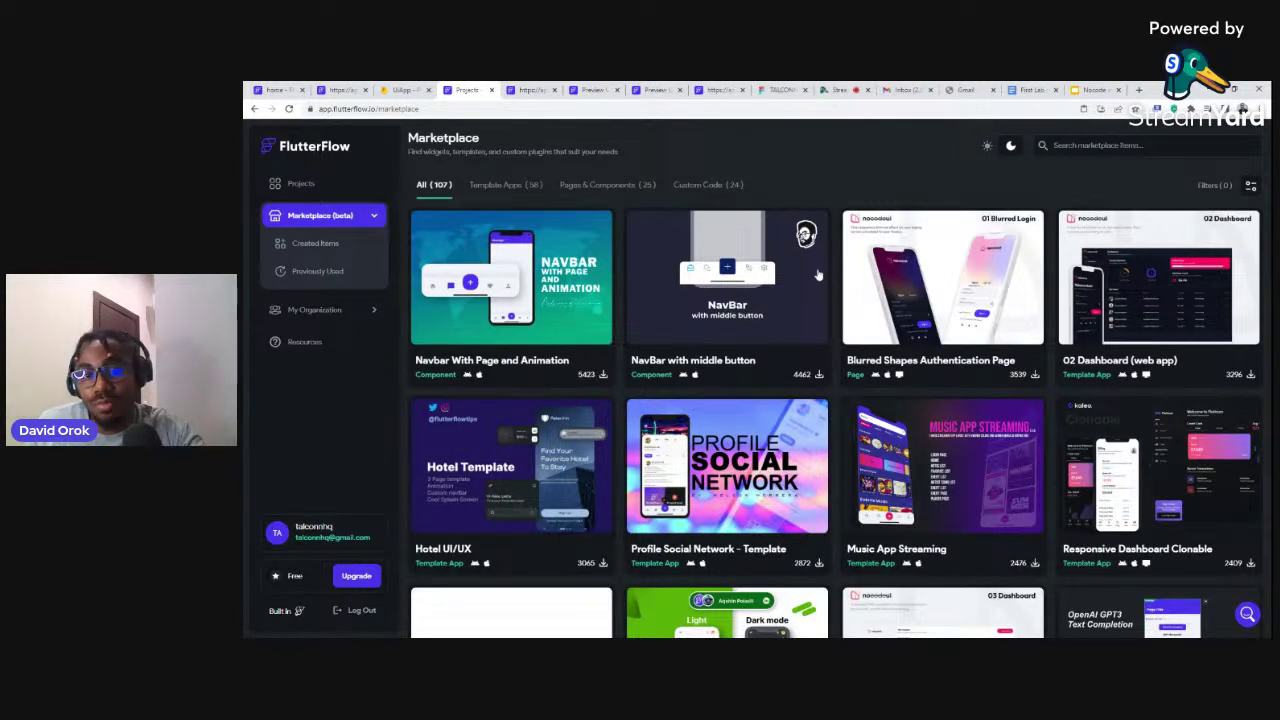
scroll(815, 297, "down", 2)
scroll(815, 291, "down", 2)
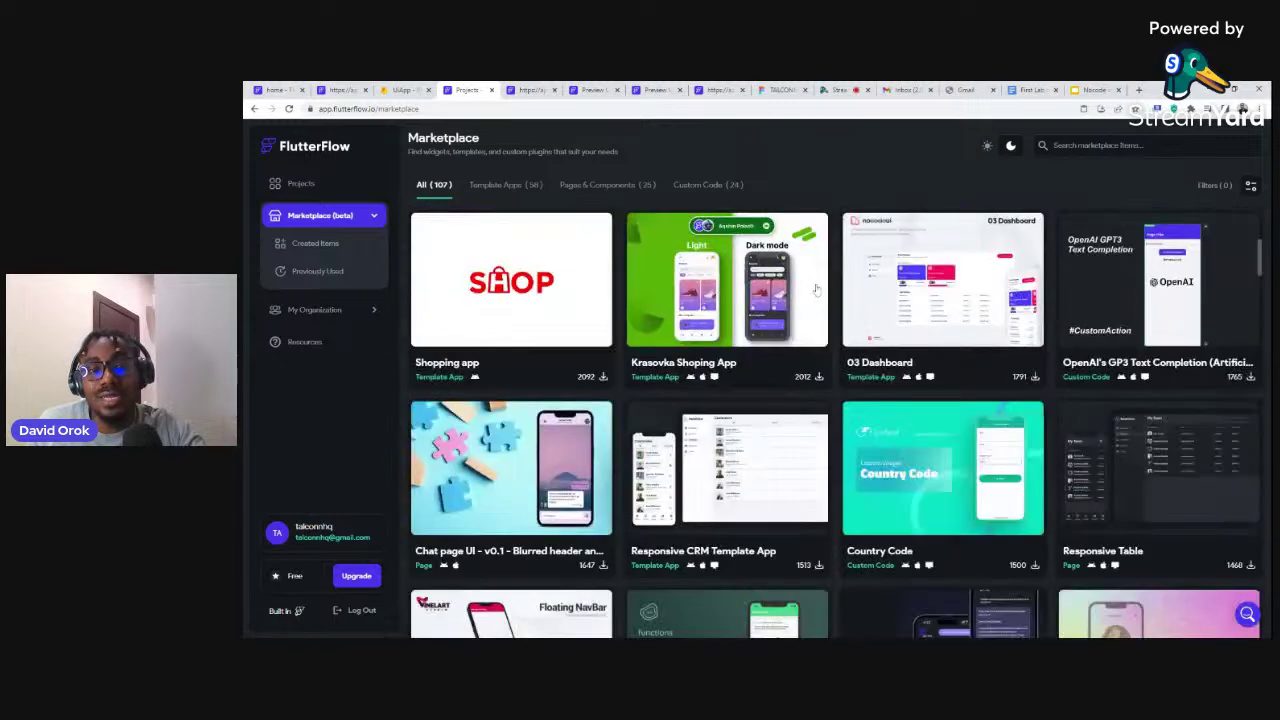
scroll(816, 289, "down", 2)
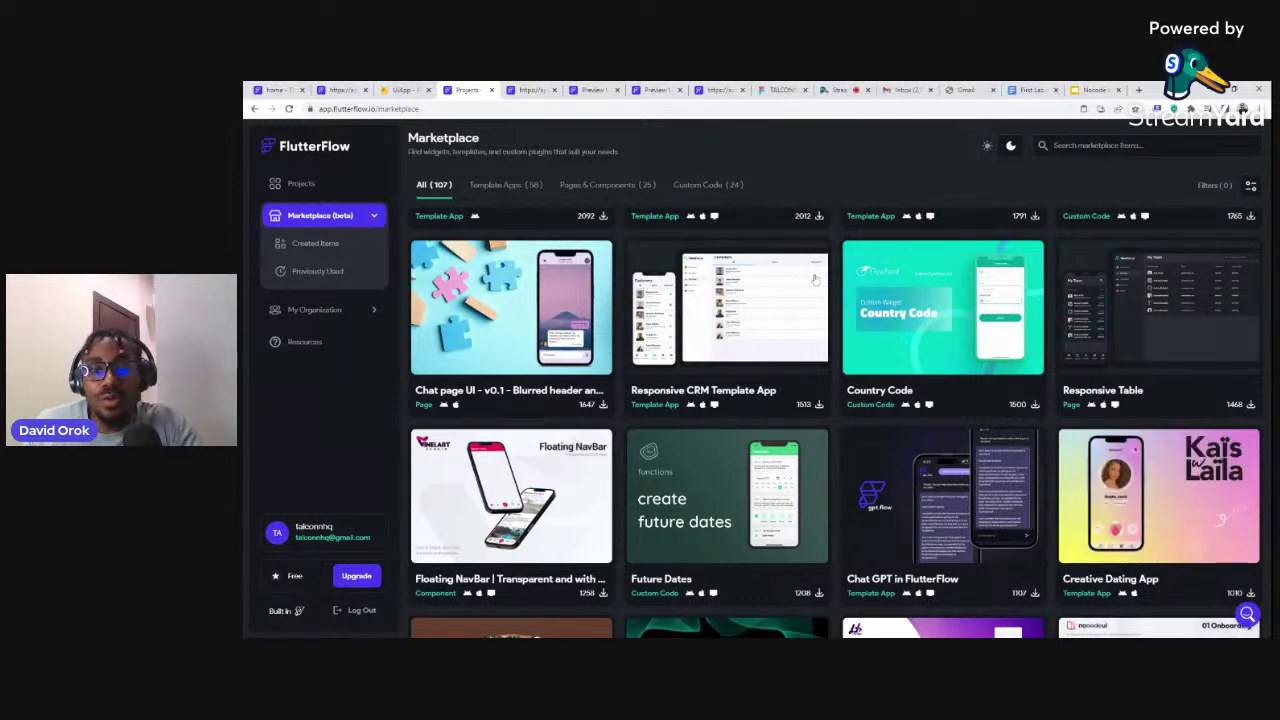
scroll(815, 280, "down", 1)
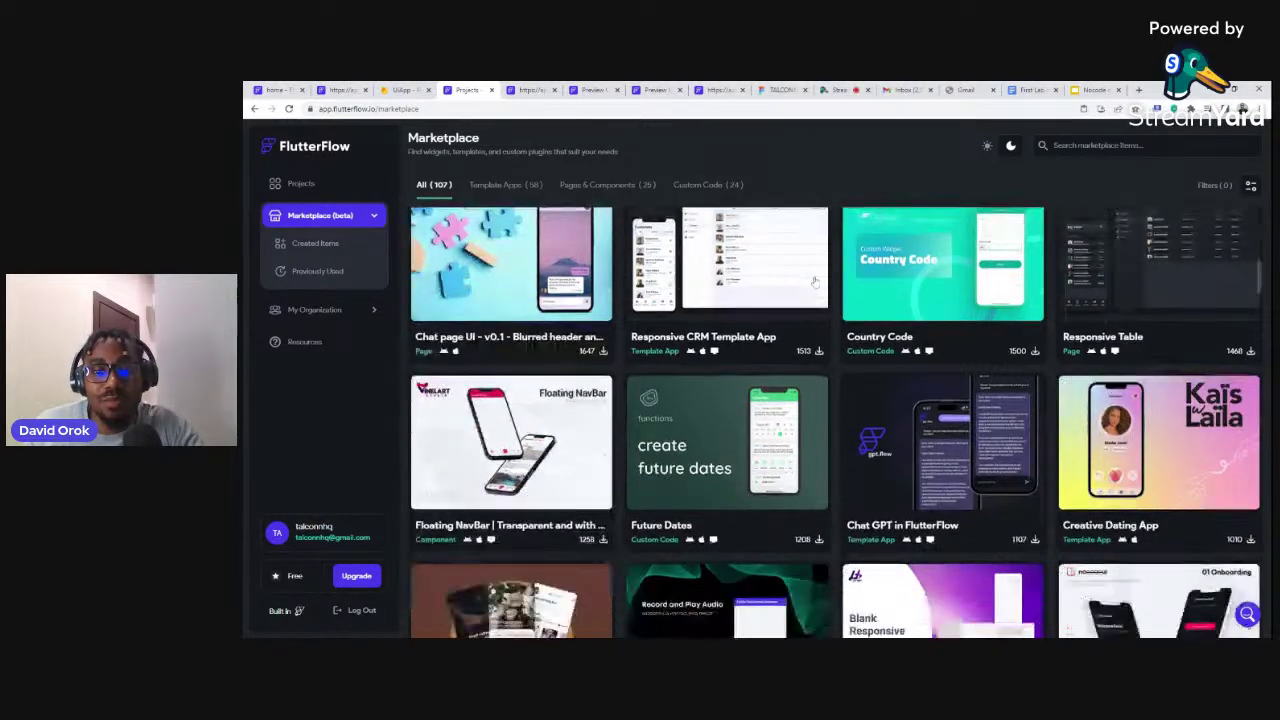
scroll(815, 283, "down", 2)
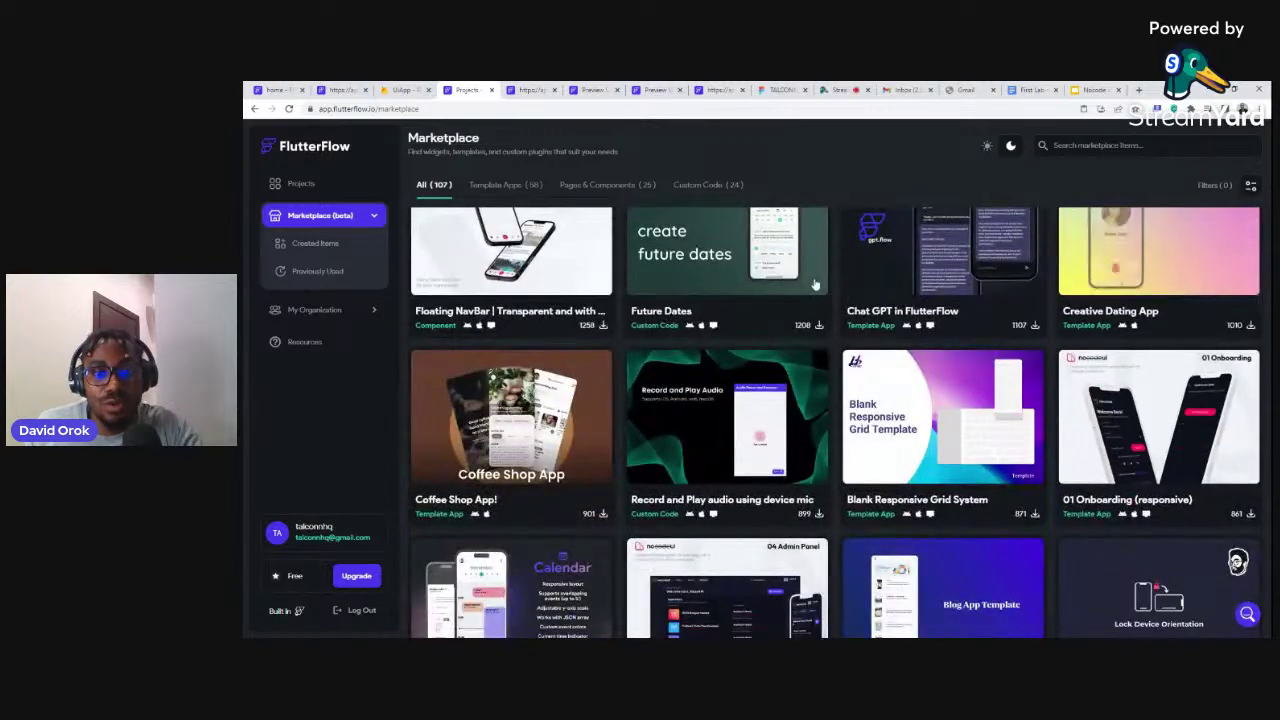
scroll(815, 285, "down", 1)
scroll(815, 285, "down", 4)
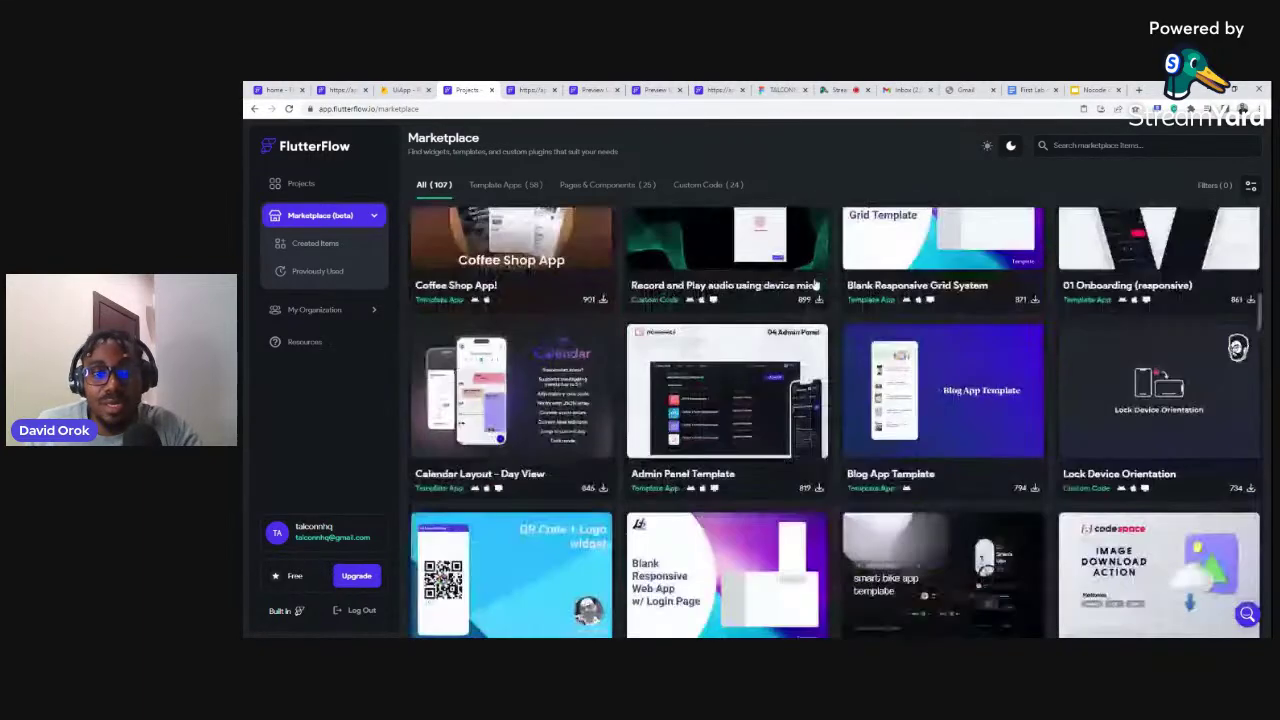
scroll(816, 284, "down", 2)
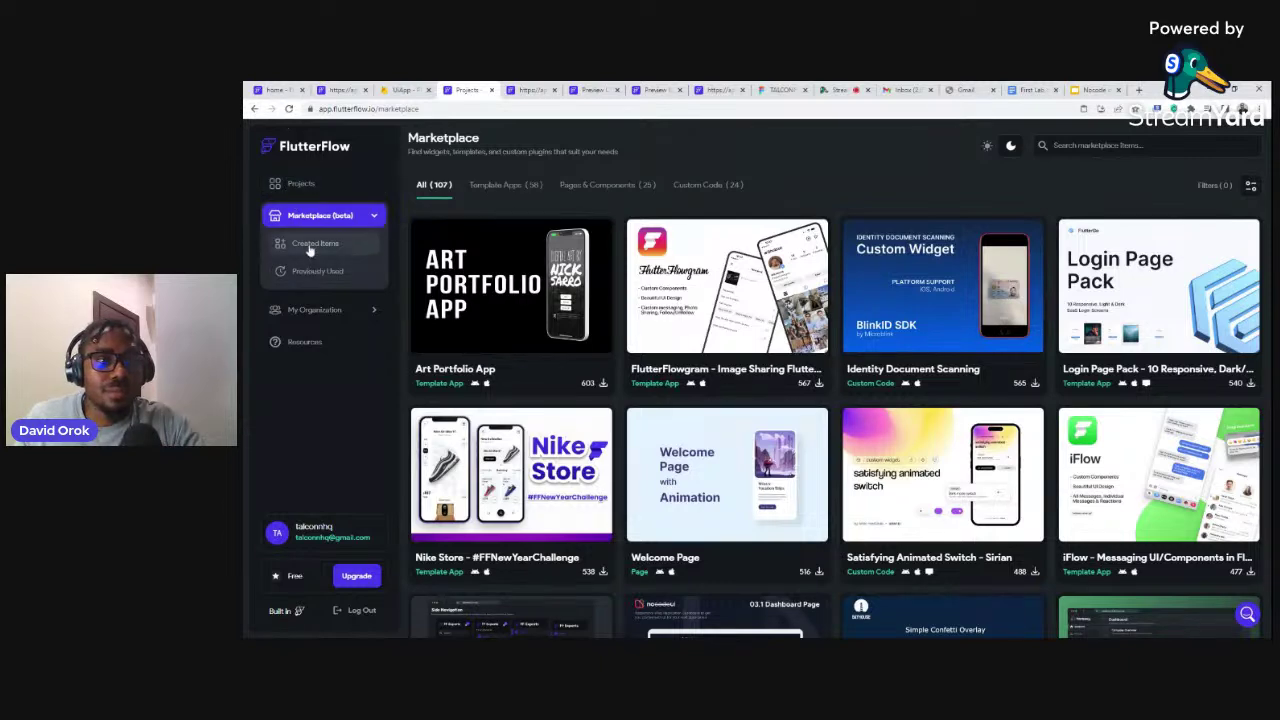
left_click(285, 148)
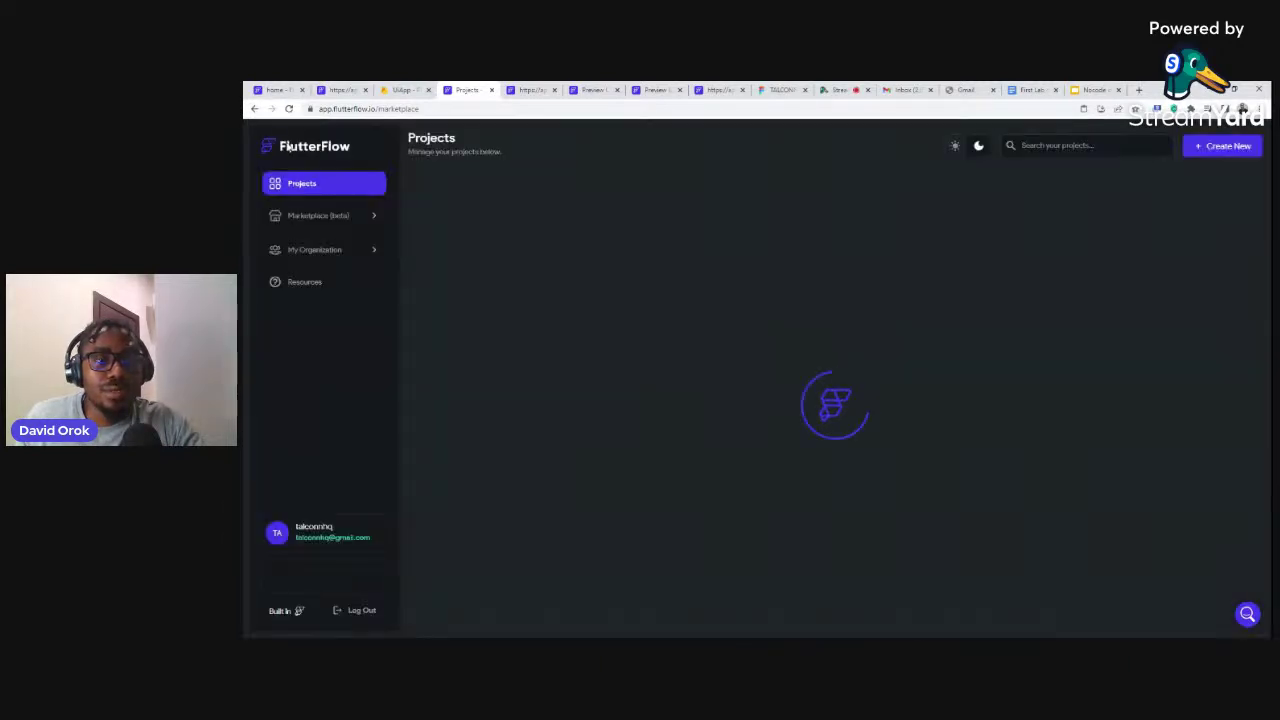
left_click(462, 195)
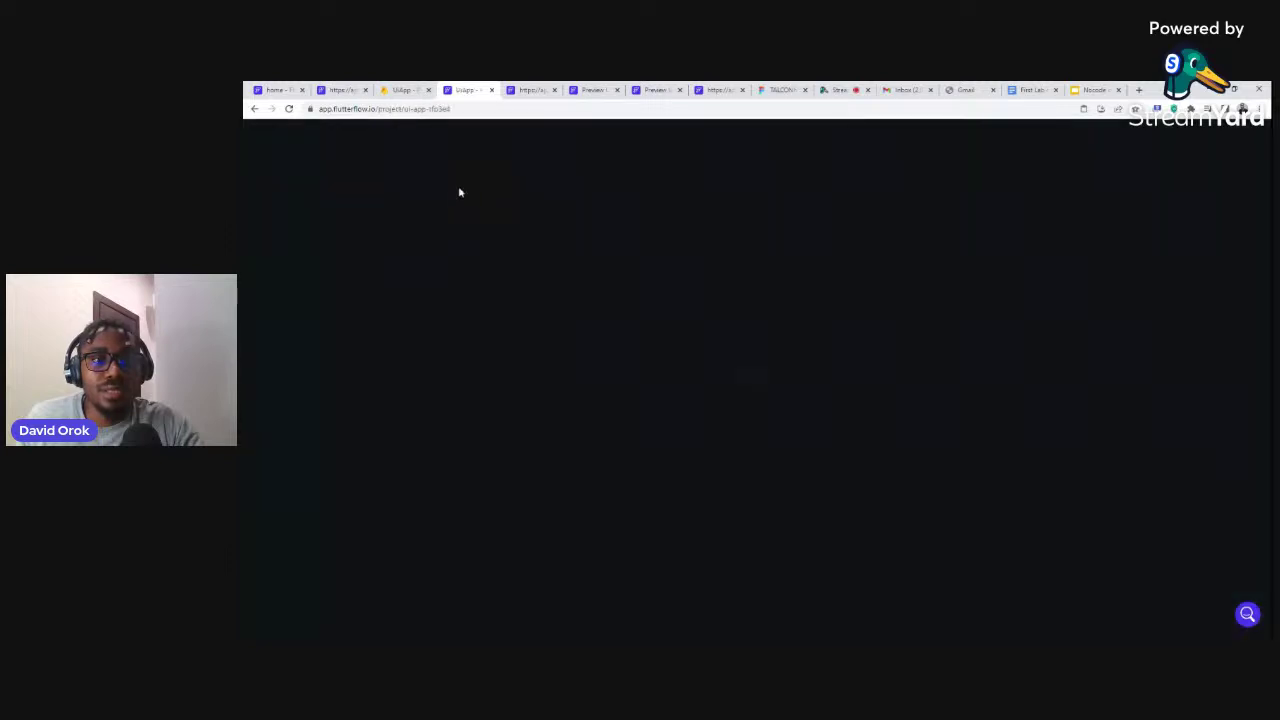